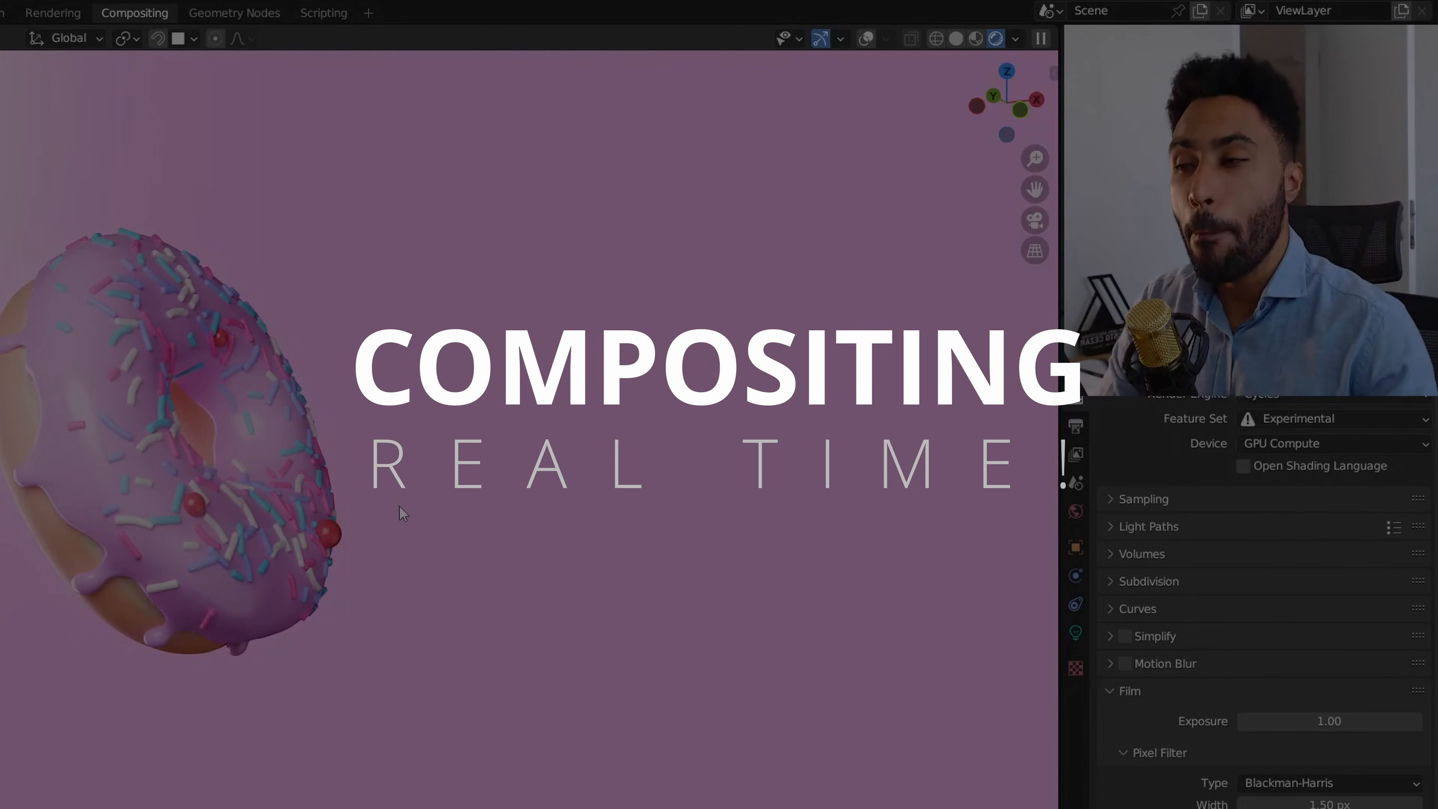
# Switch to the Compositing workspace.
pyautogui.press('KP_0')
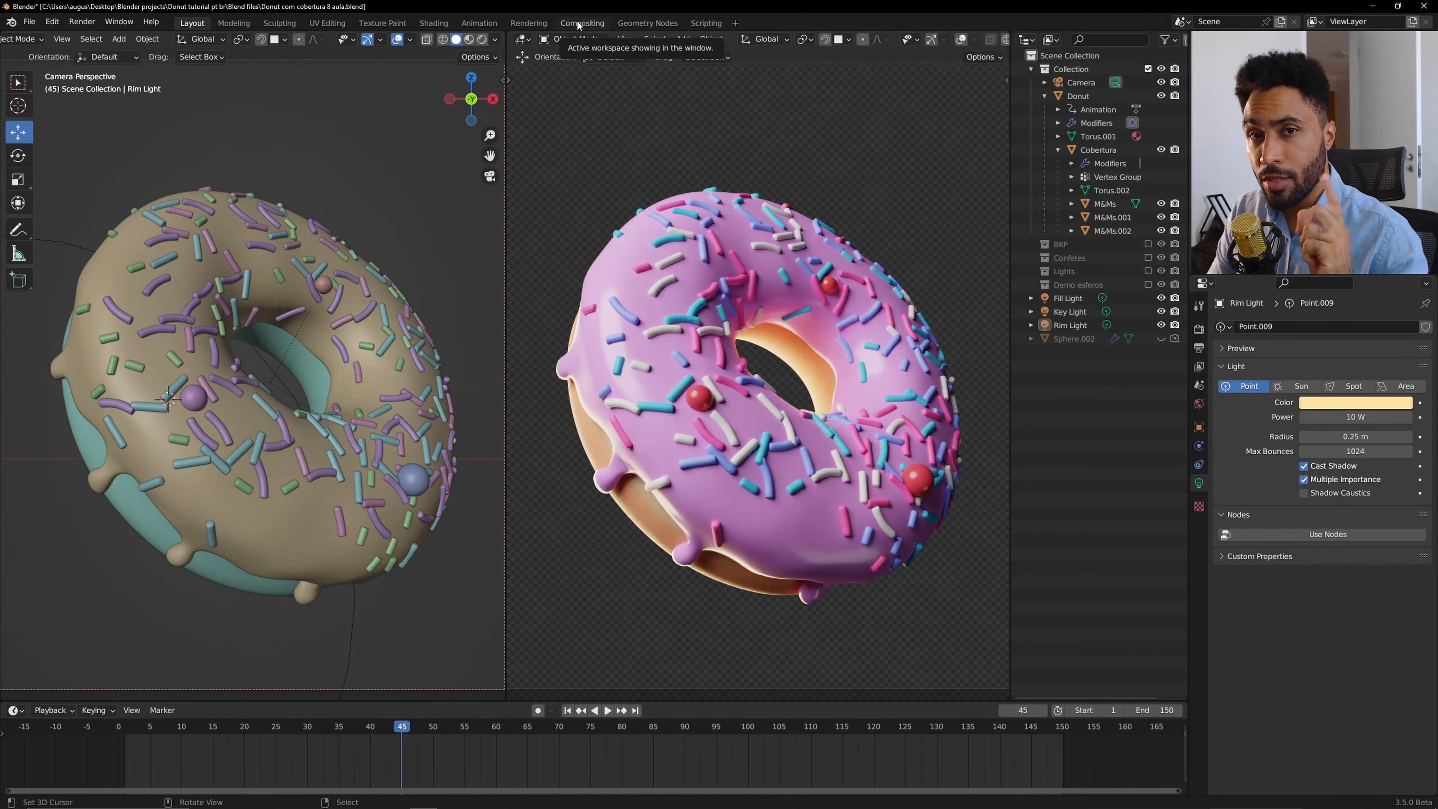
pyautogui.click(579, 25)
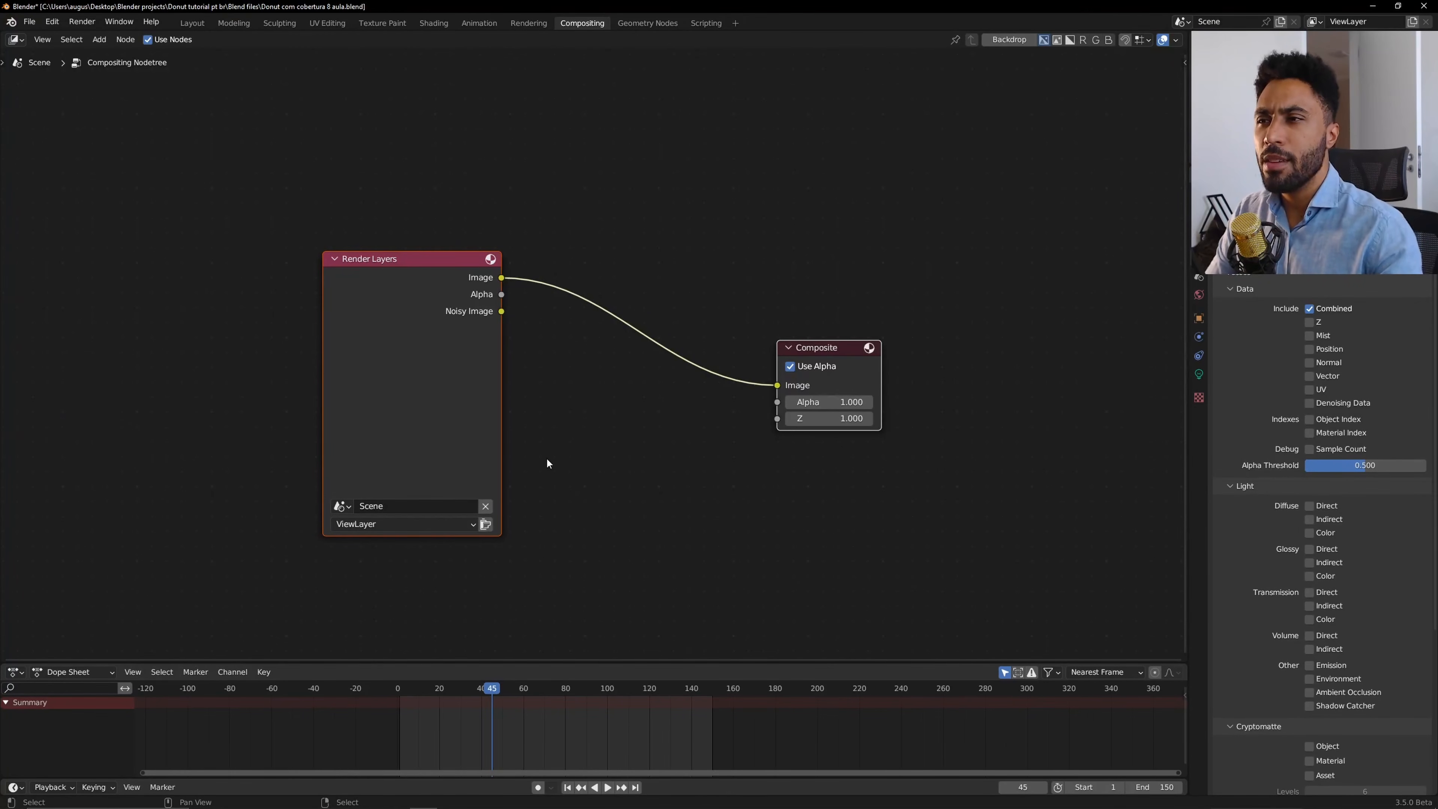
# Turn on the node editor backdrop.
pyautogui.click(1008, 40)
pyautogui.scroll(-2, 826, 329)
pyautogui.scroll(2, 826, 334)
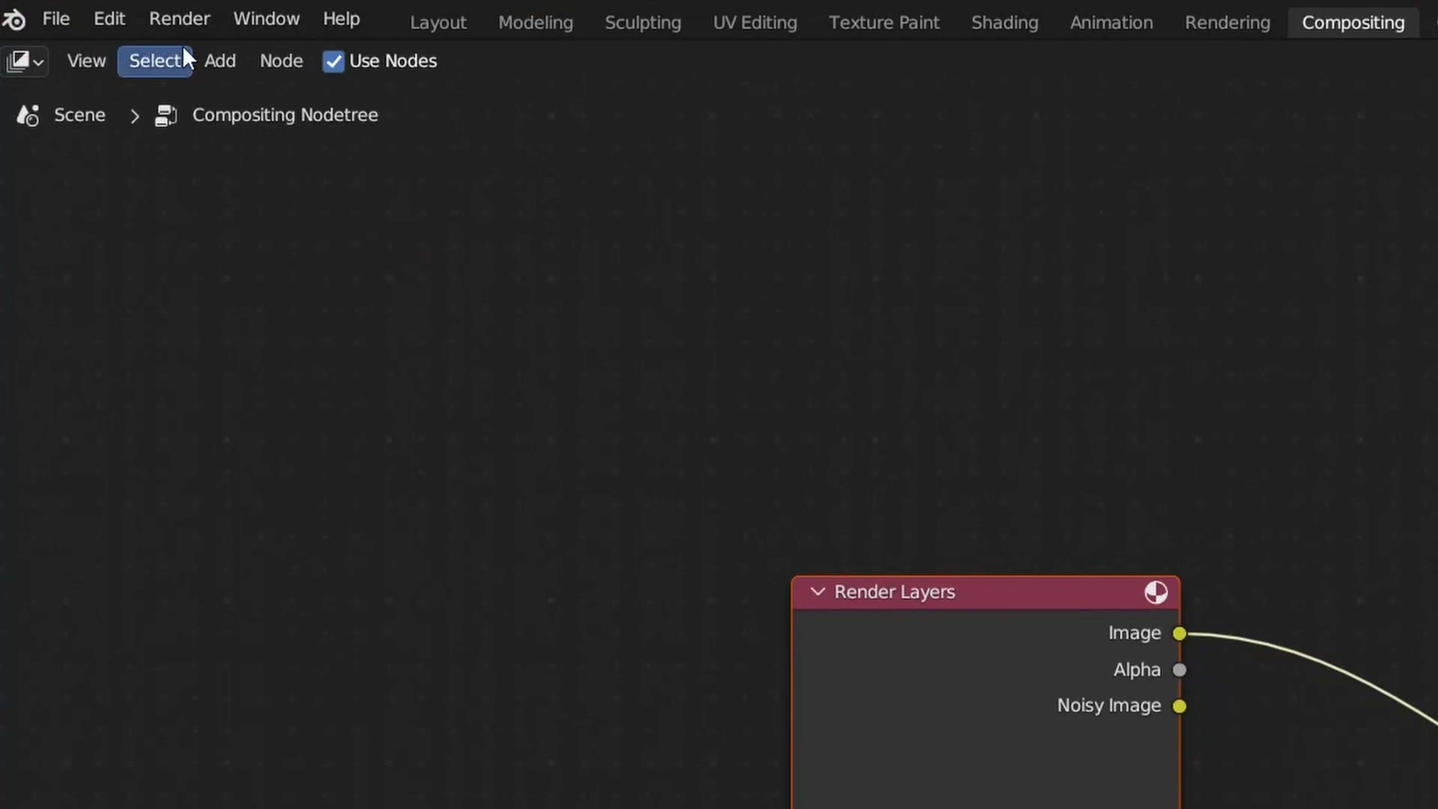
# Render the current frame and close the render window.
pyautogui.click(180, 18)
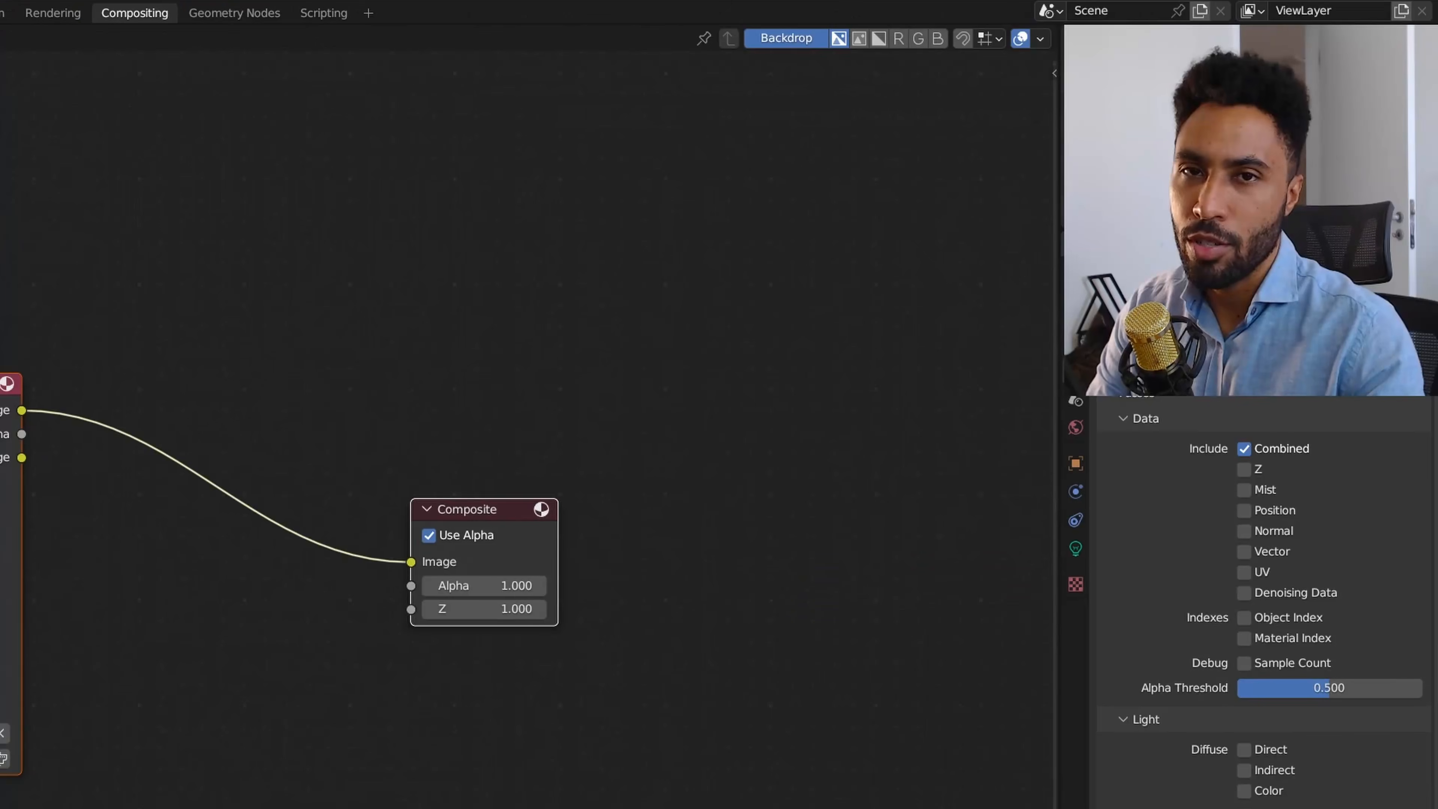
pyautogui.press('F12')
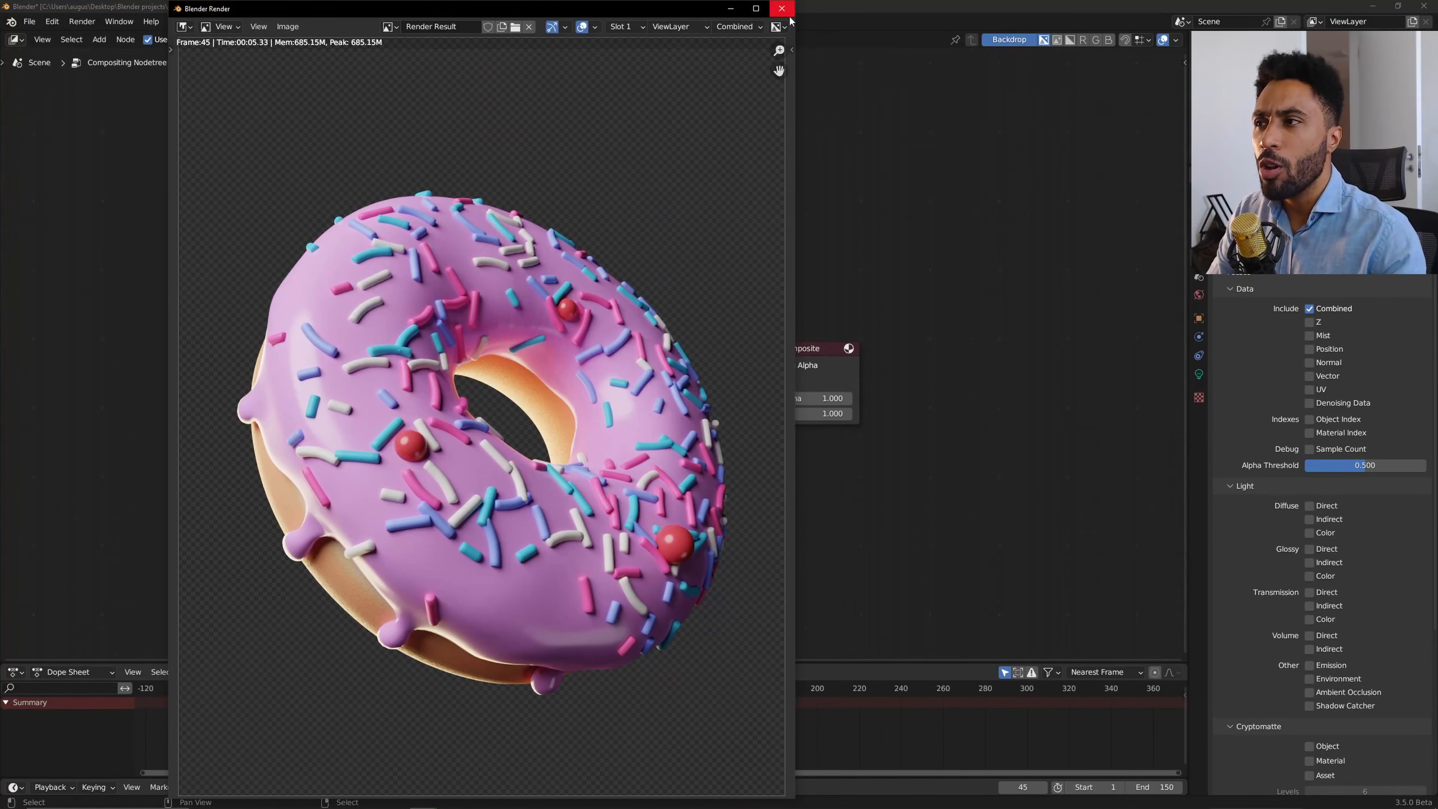
pyautogui.click(781, 8)
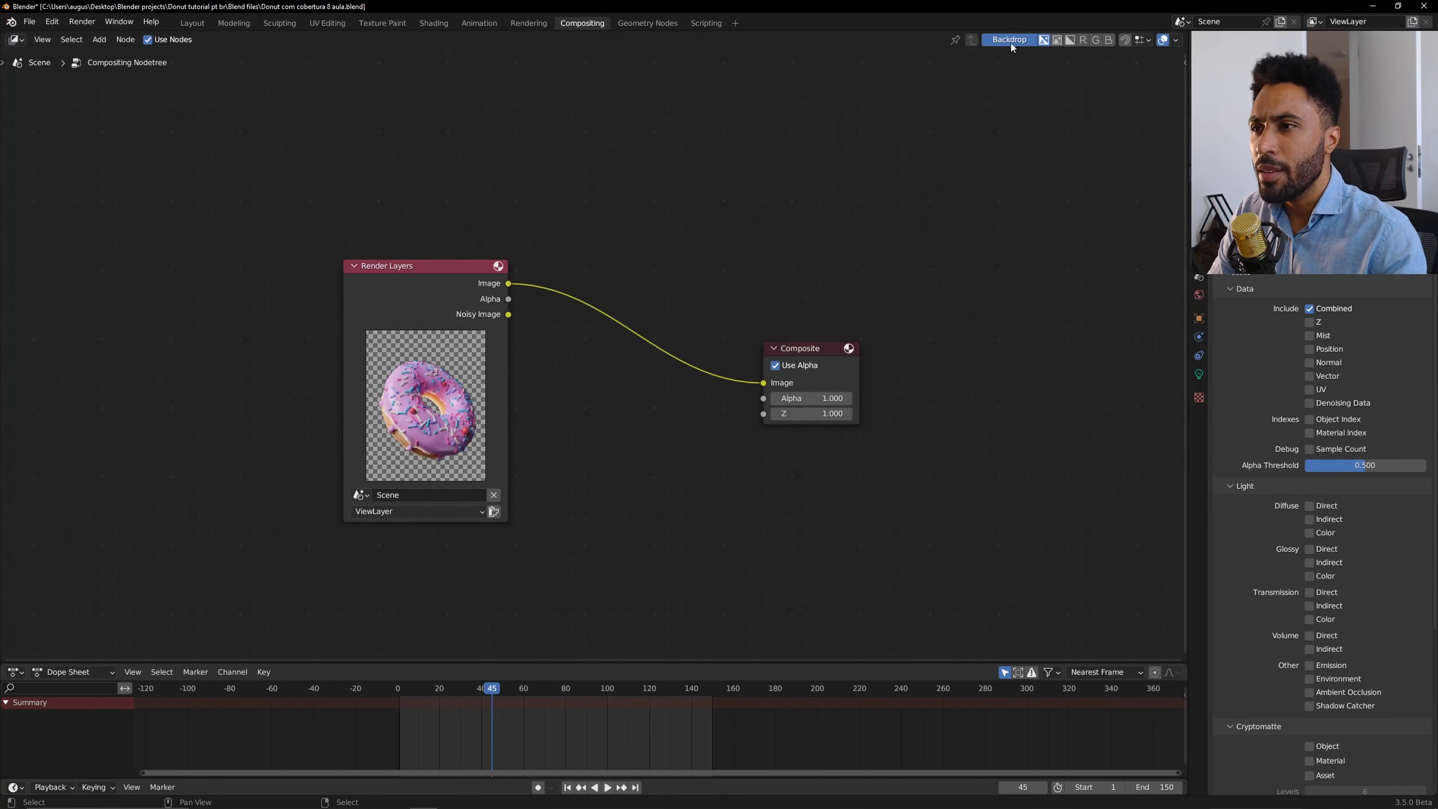
pyautogui.moveTo(455, 435); pyautogui.dragTo(472, 385)
pyautogui.rightClick(472, 386)
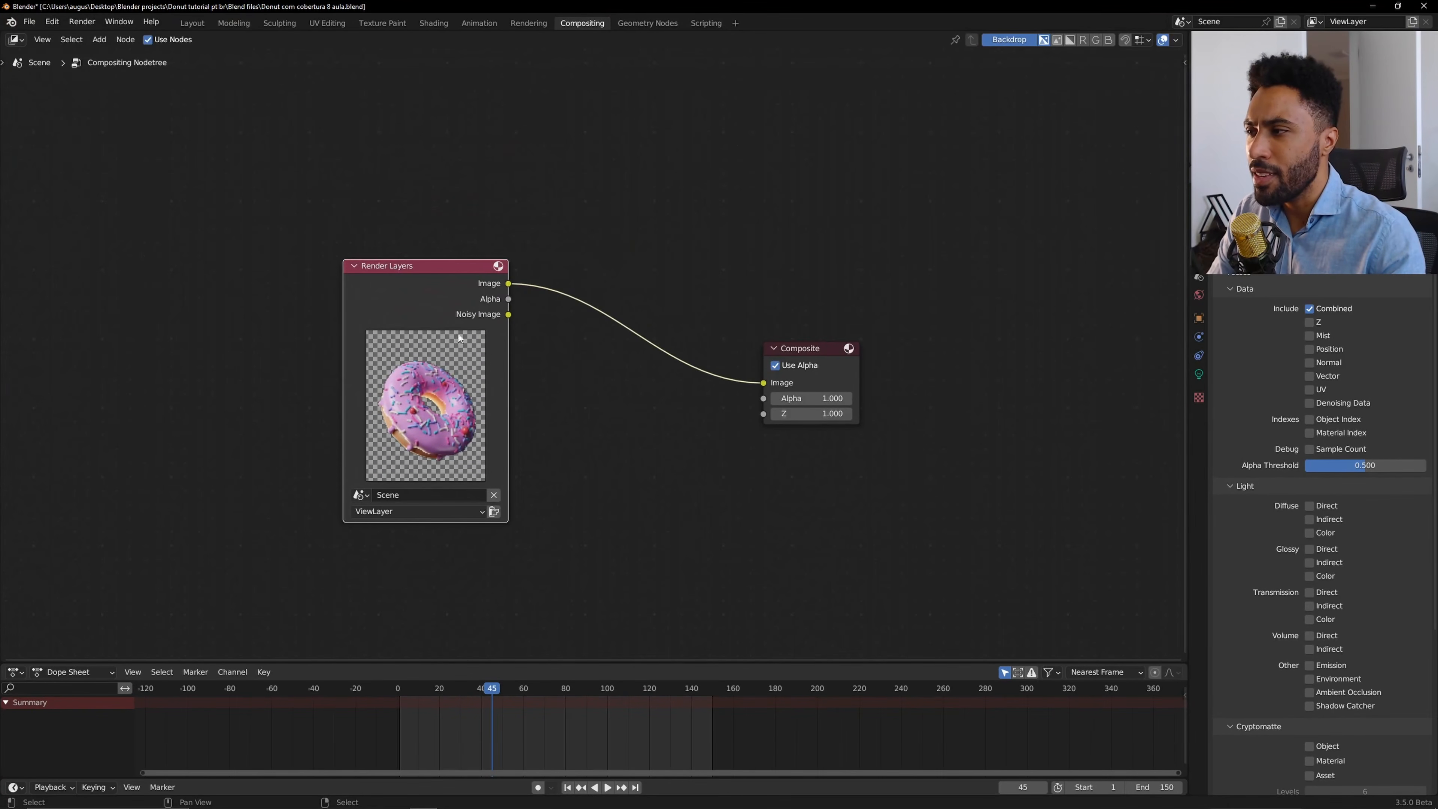
pyautogui.scroll(2, 447, 299)
pyautogui.click(931, 389)
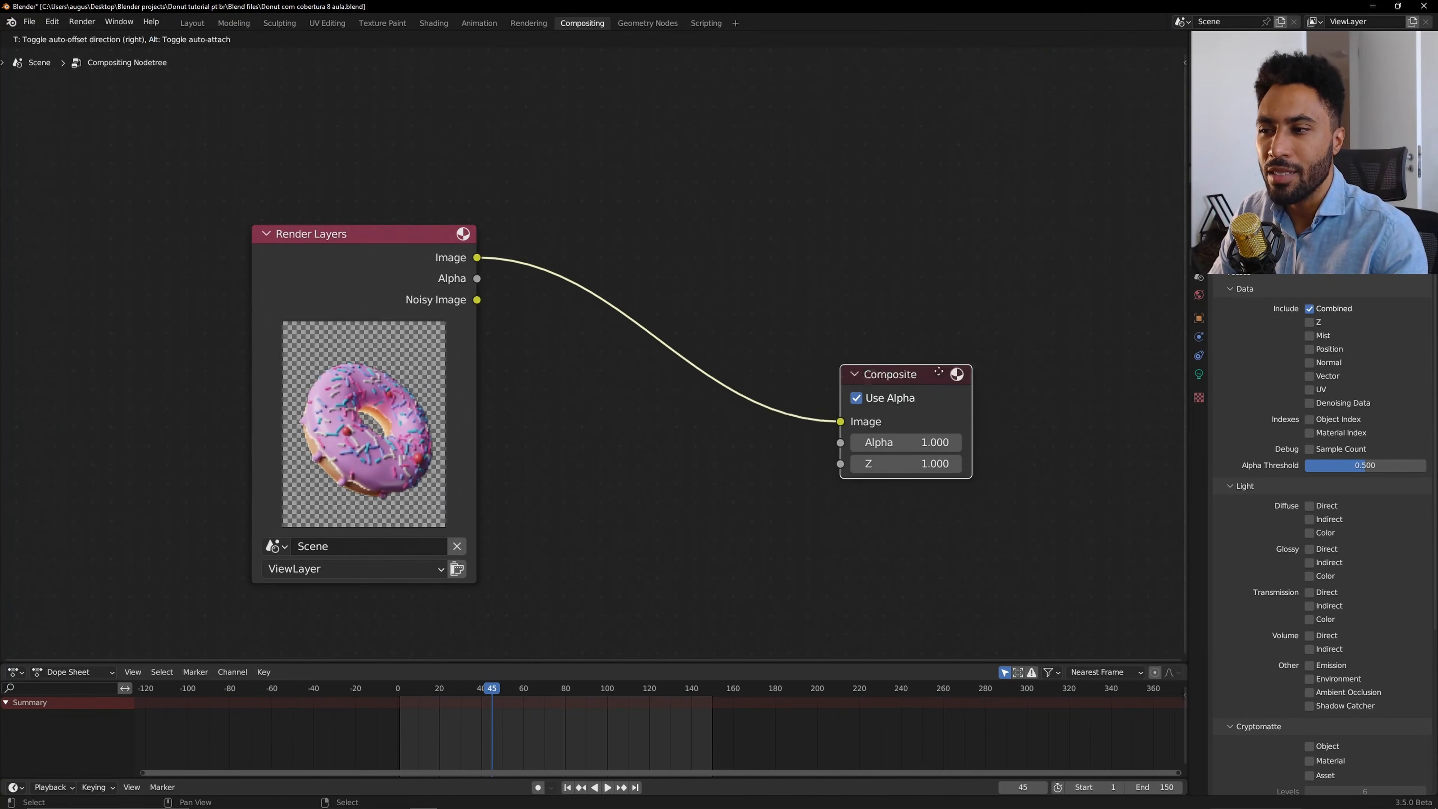
pyautogui.scroll(-2, 770, 498)
pyautogui.scroll(2, 747, 492)
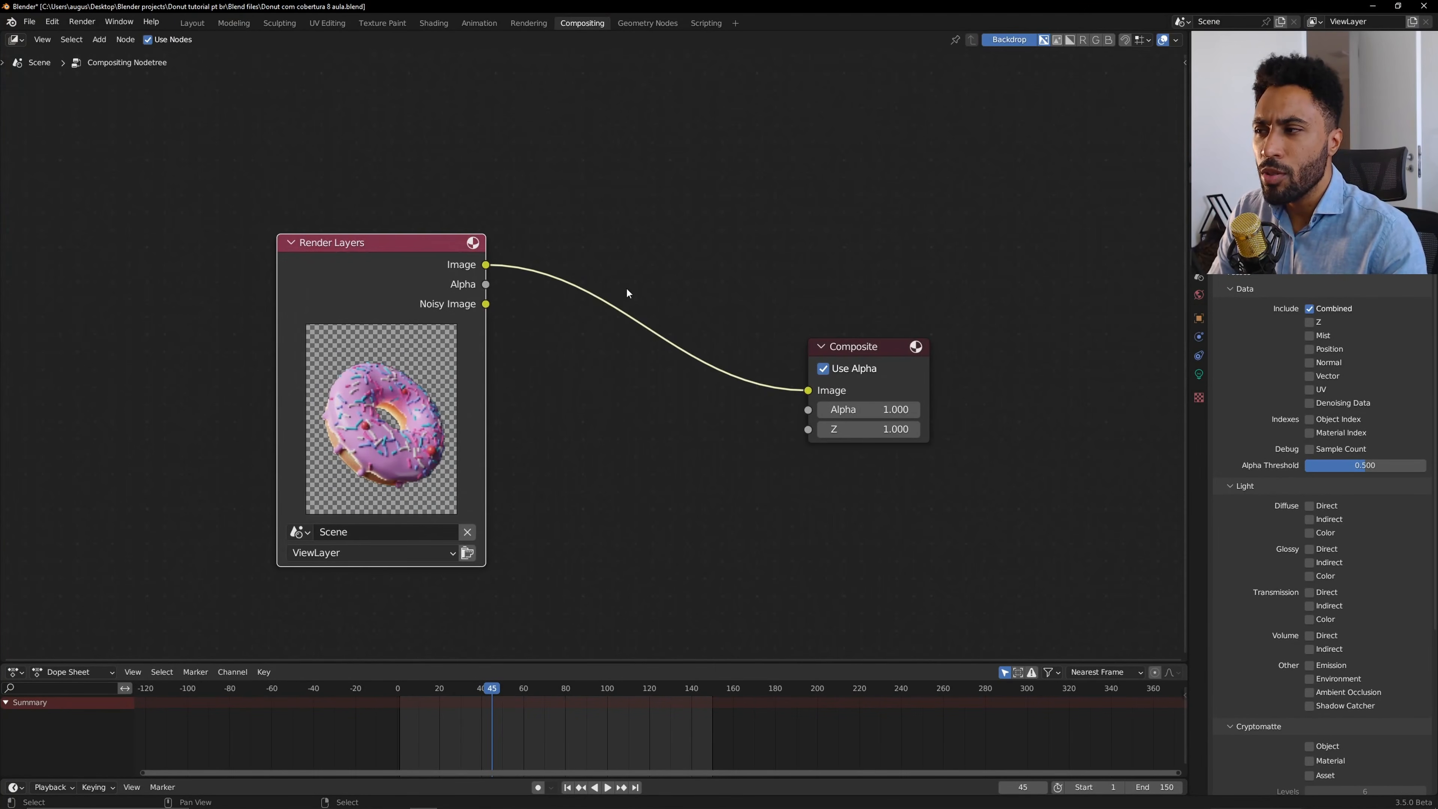
pyautogui.click(694, 462)
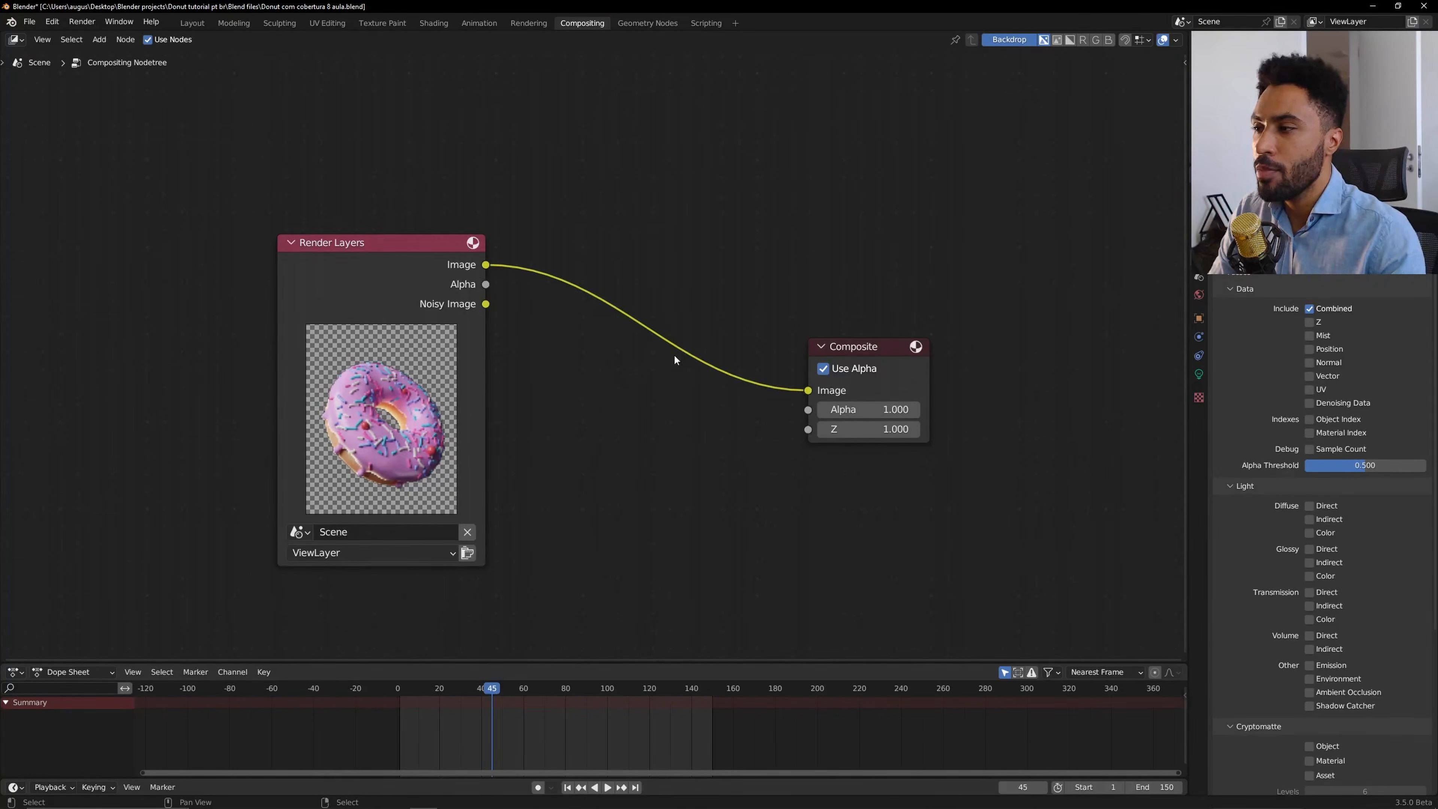
# Add a Viewer node and connect the Render Layers Image output to its Image input.
pyautogui.hotkey('shift', 'a')
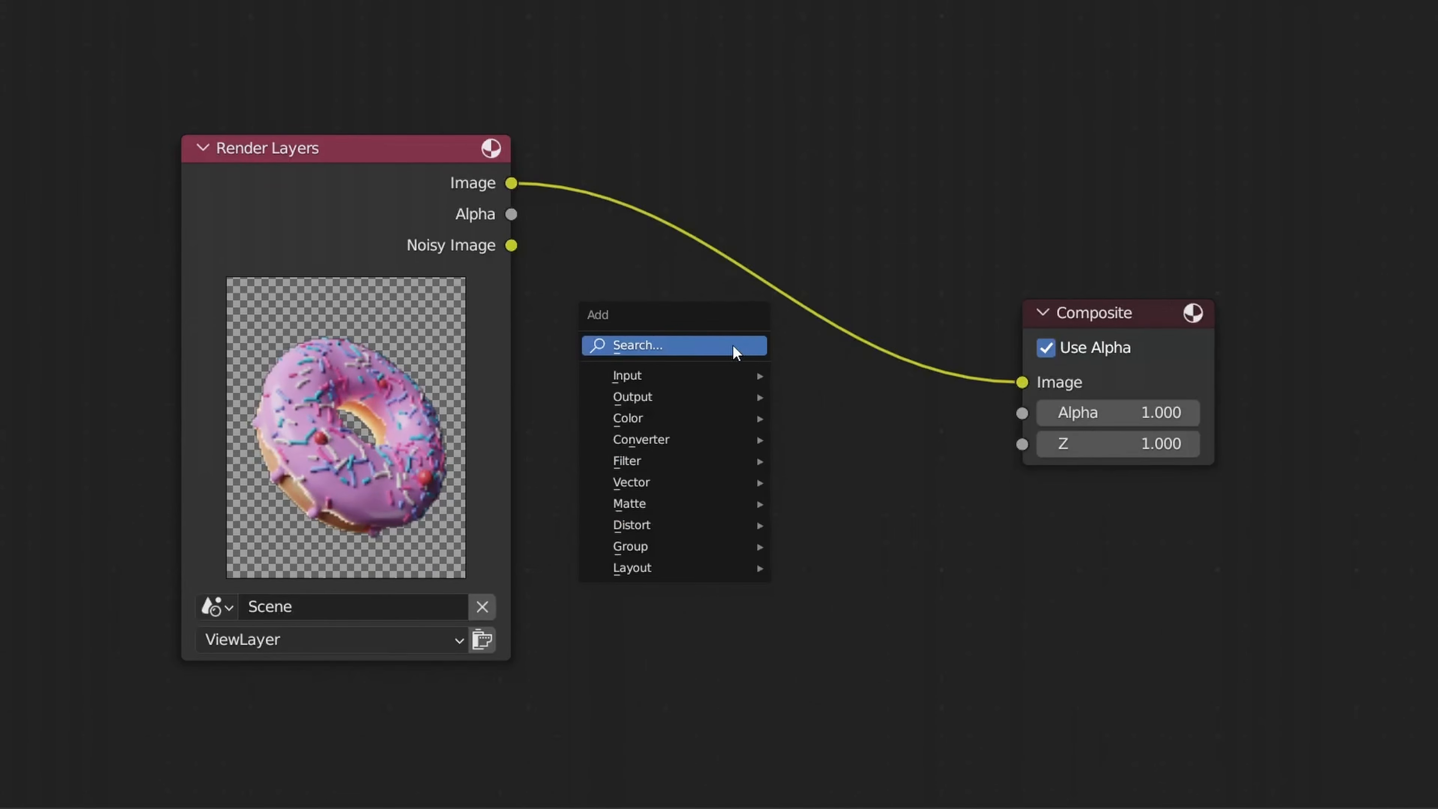
pyautogui.moveTo(712, 404)
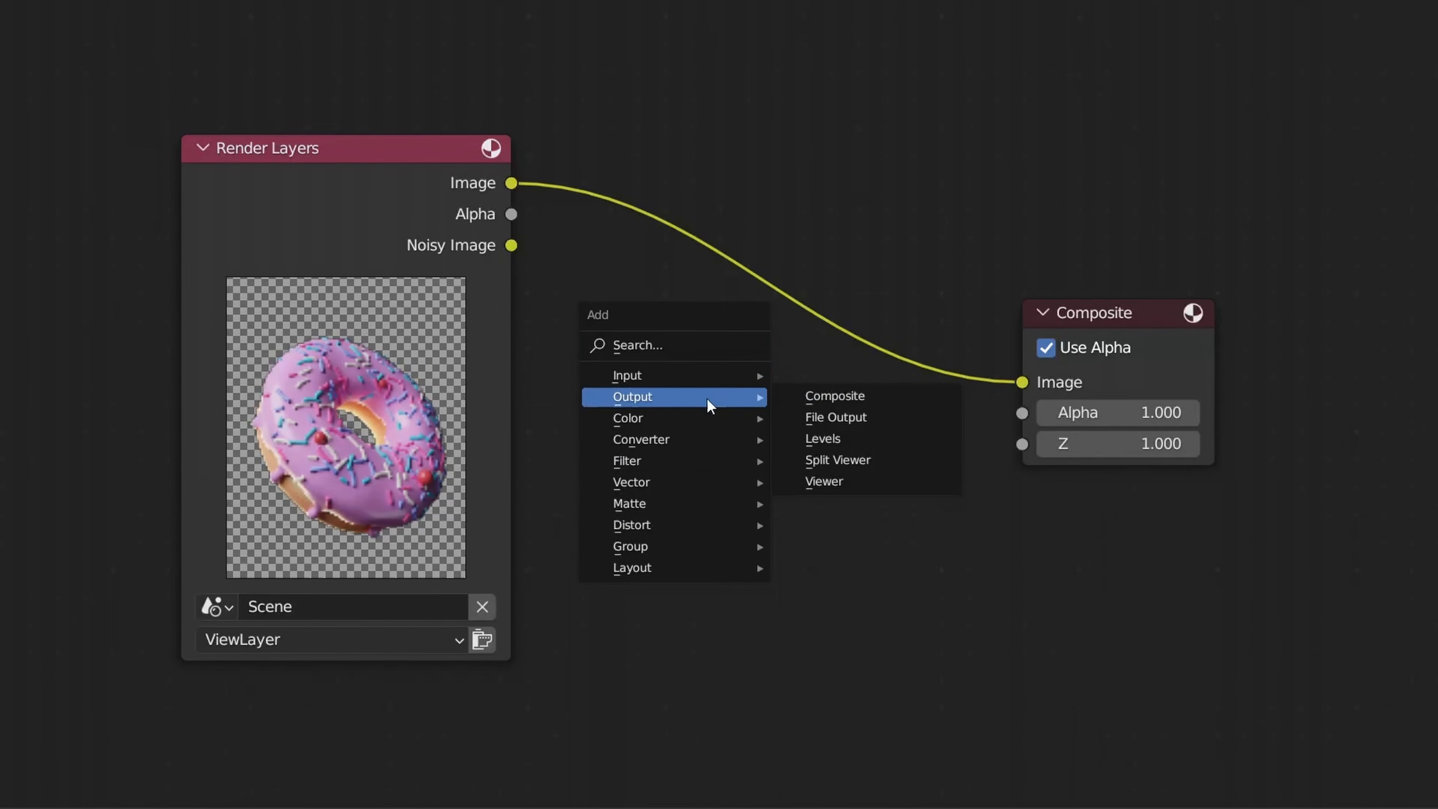
pyautogui.click(859, 483)
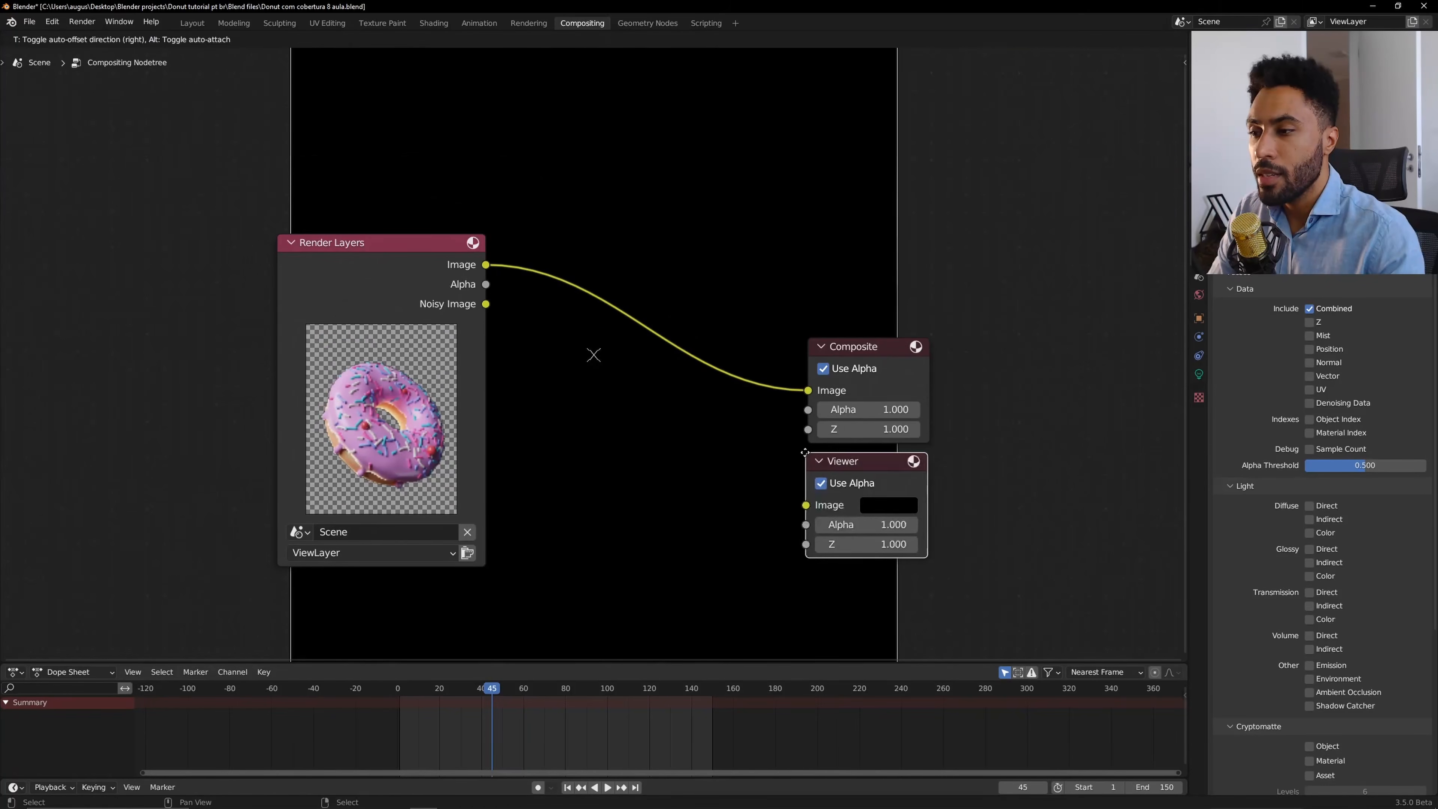
pyautogui.click(1004, 460)
pyautogui.click(510, 186)
pyautogui.moveTo(486, 266); pyautogui.dragTo(806, 505)
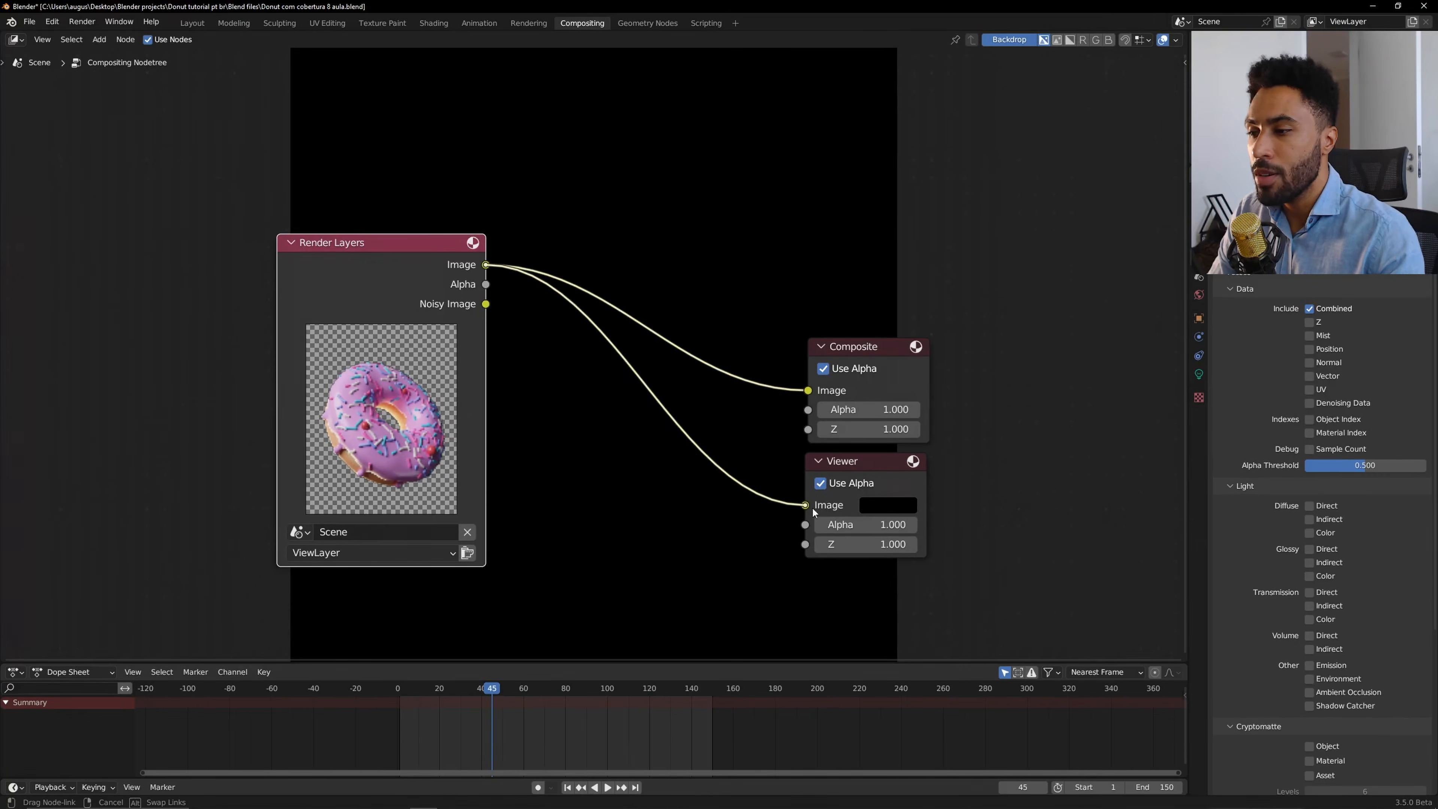
# Inspect the rendered backdrop behind the nodes, zooming and repositioning it.
pyautogui.scroll(-2, 716, 406)
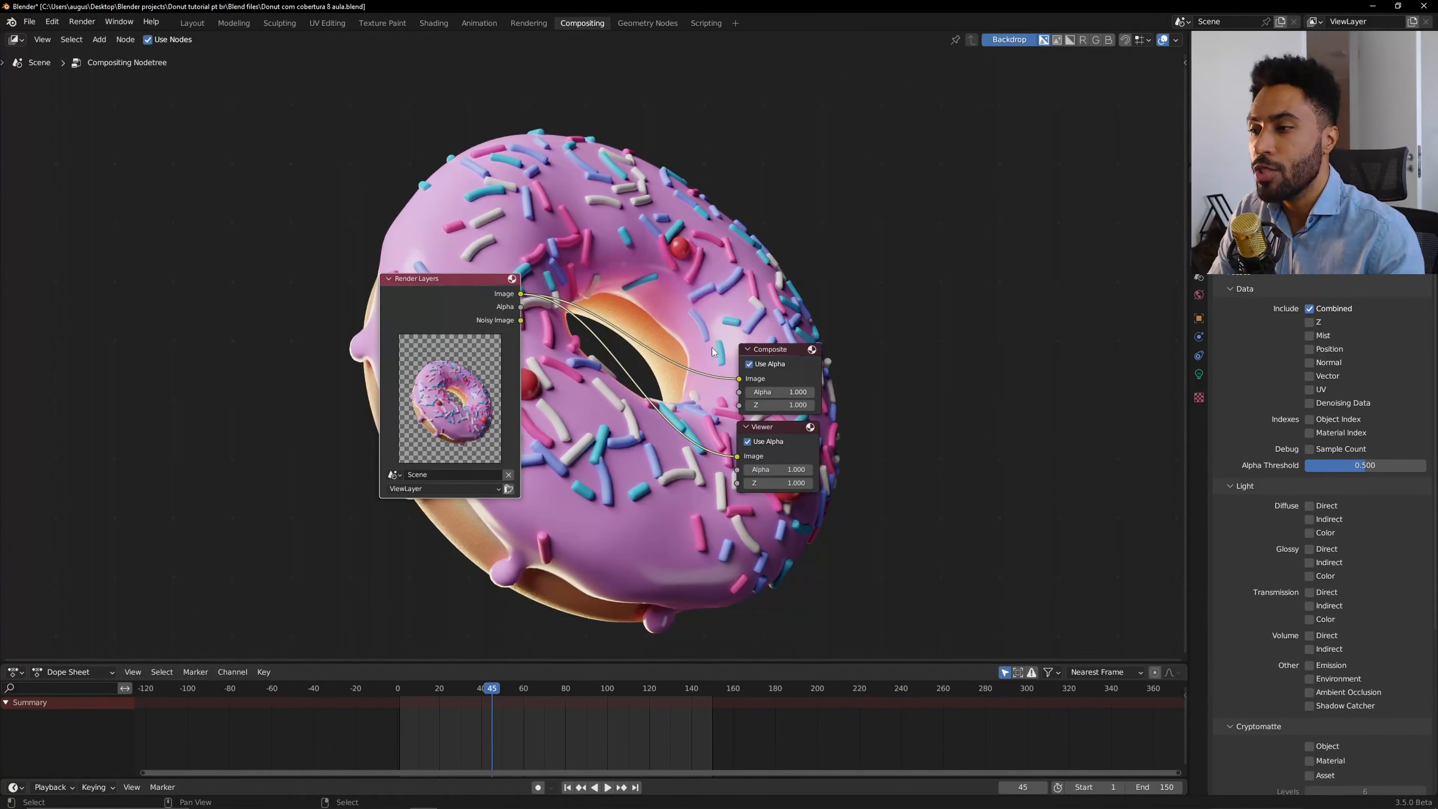
pyautogui.click(803, 453)
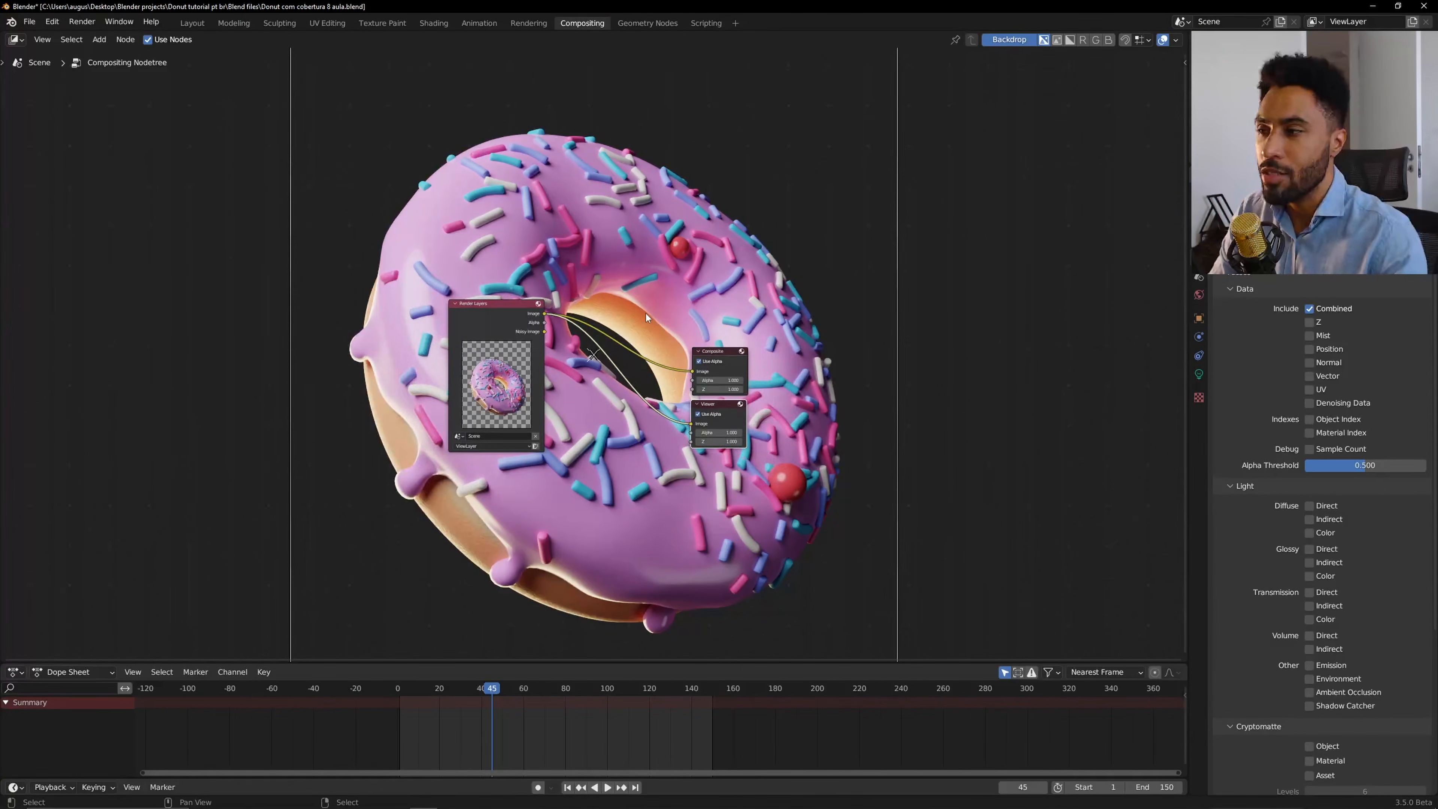
pyautogui.scroll(-1, 646, 314)
pyautogui.moveTo(592, 353); pyautogui.dragTo(607, 502)
pyautogui.moveTo(921, 141); pyautogui.dragTo(784, 280)
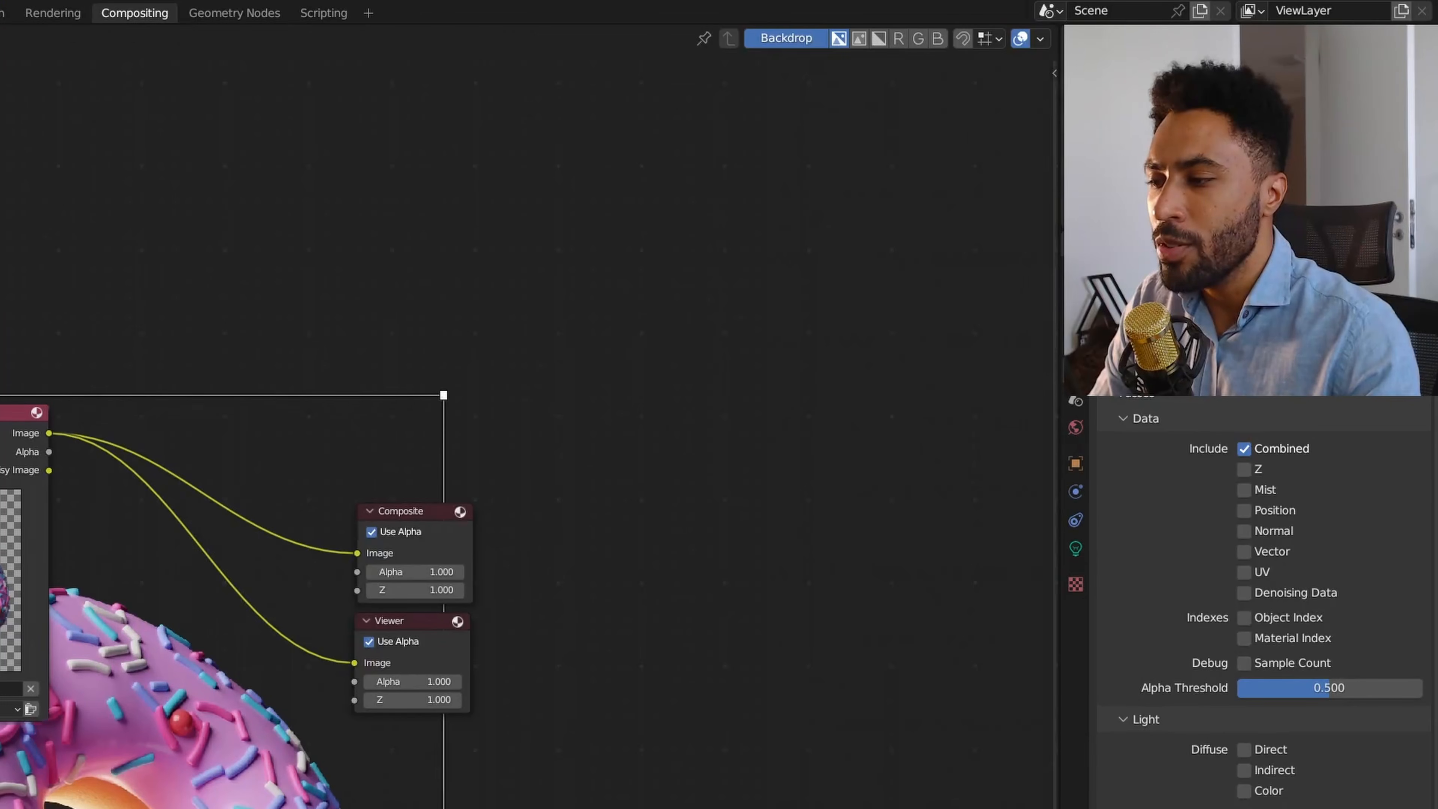
pyautogui.moveTo(544, 581); pyautogui.dragTo(625, 364)
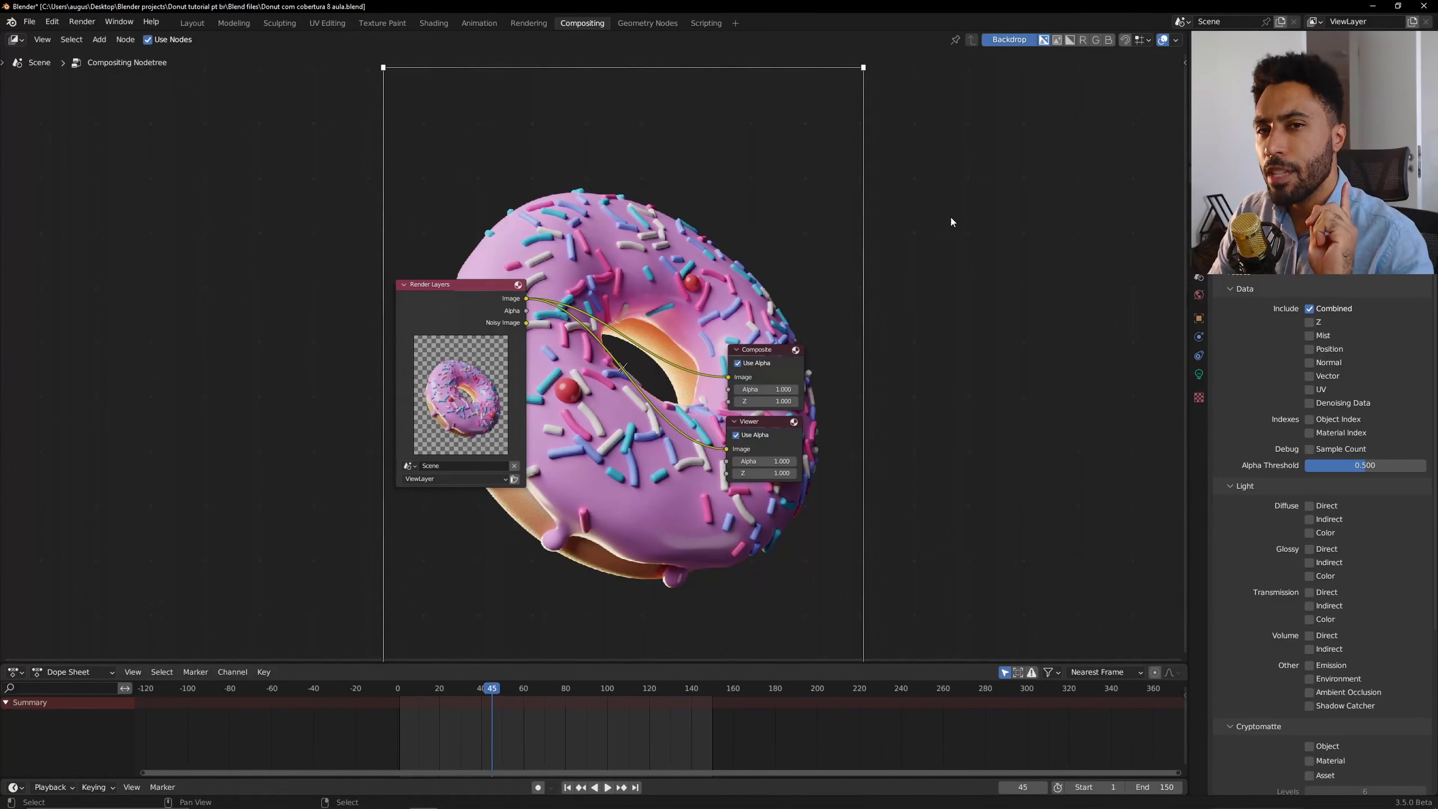
pyautogui.scroll(2, 863, 464)
# Delete the Viewer node and turn off the backdrop.
pyautogui.click(862, 464)
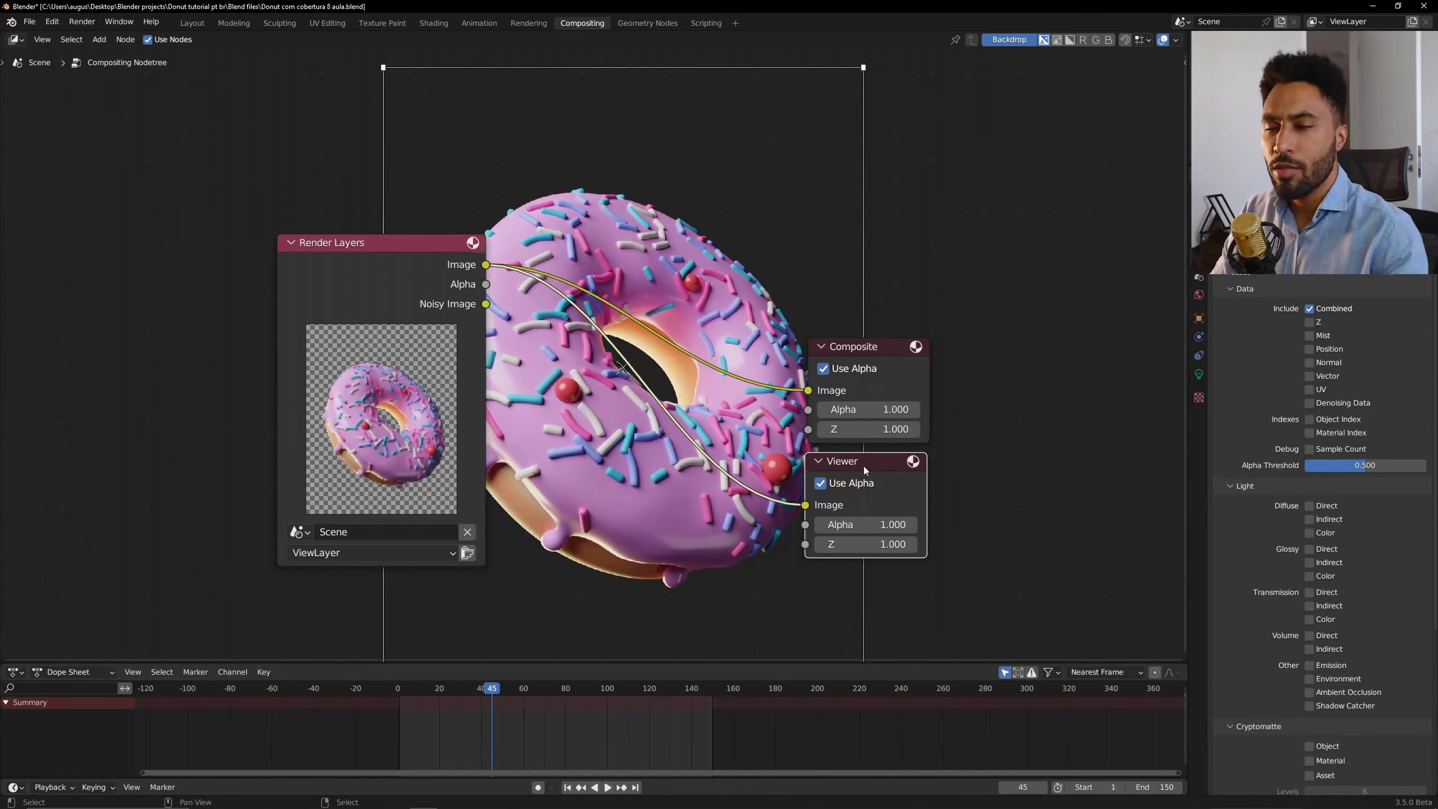
pyautogui.press('x')
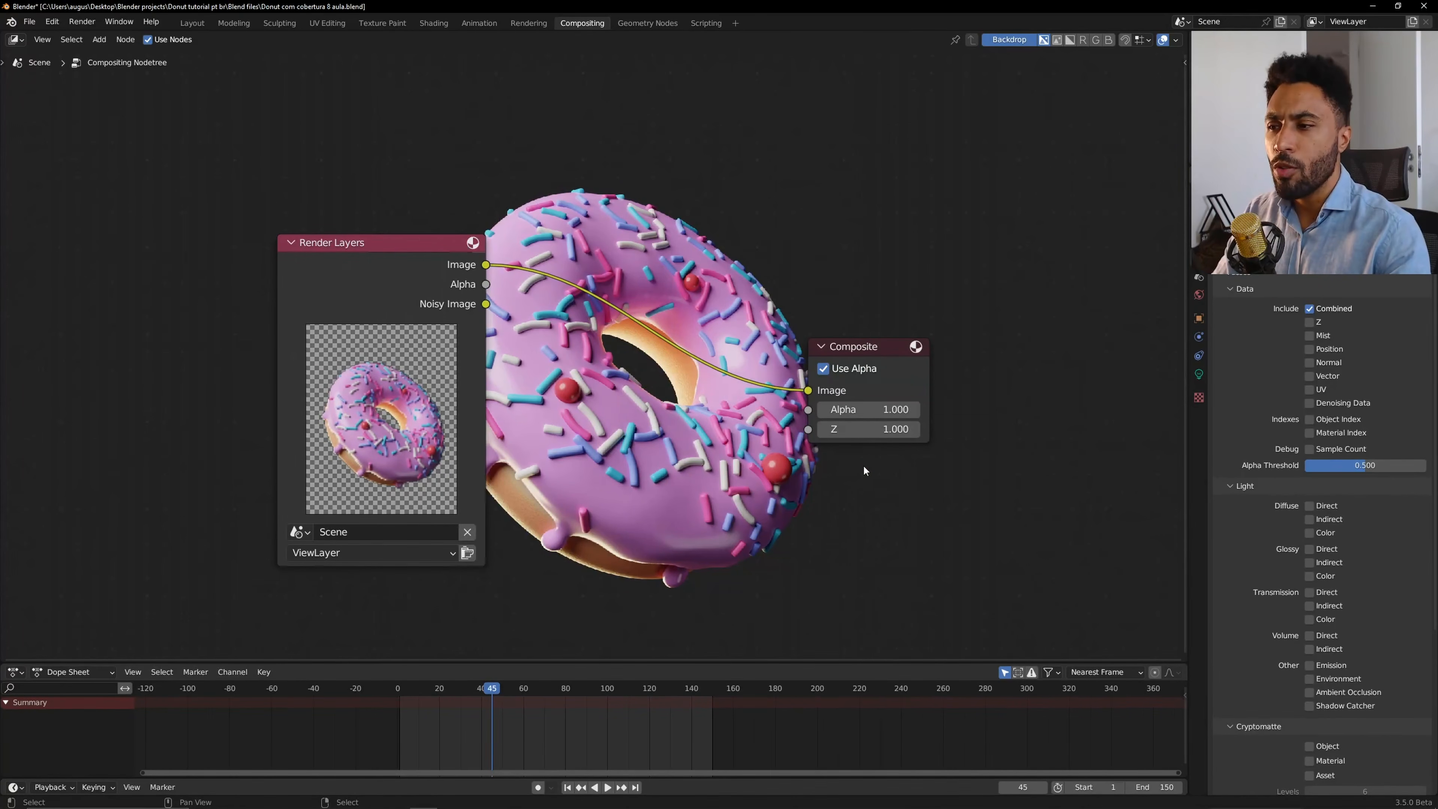
pyautogui.click(1011, 39)
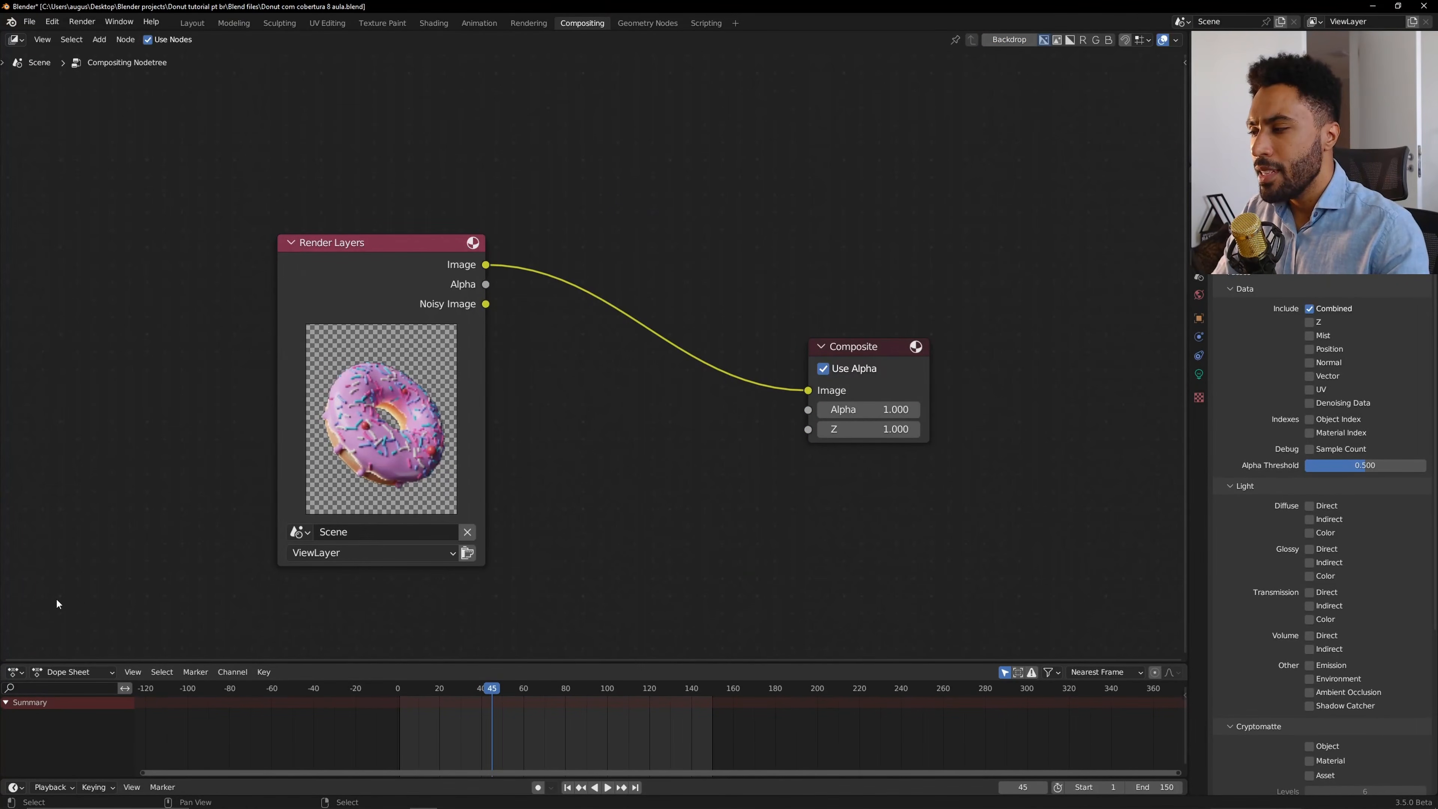
# Collapse the Dope Sheet area below the node editor.
pyautogui.moveTo(7, 661); pyautogui.dragTo(28, 708)
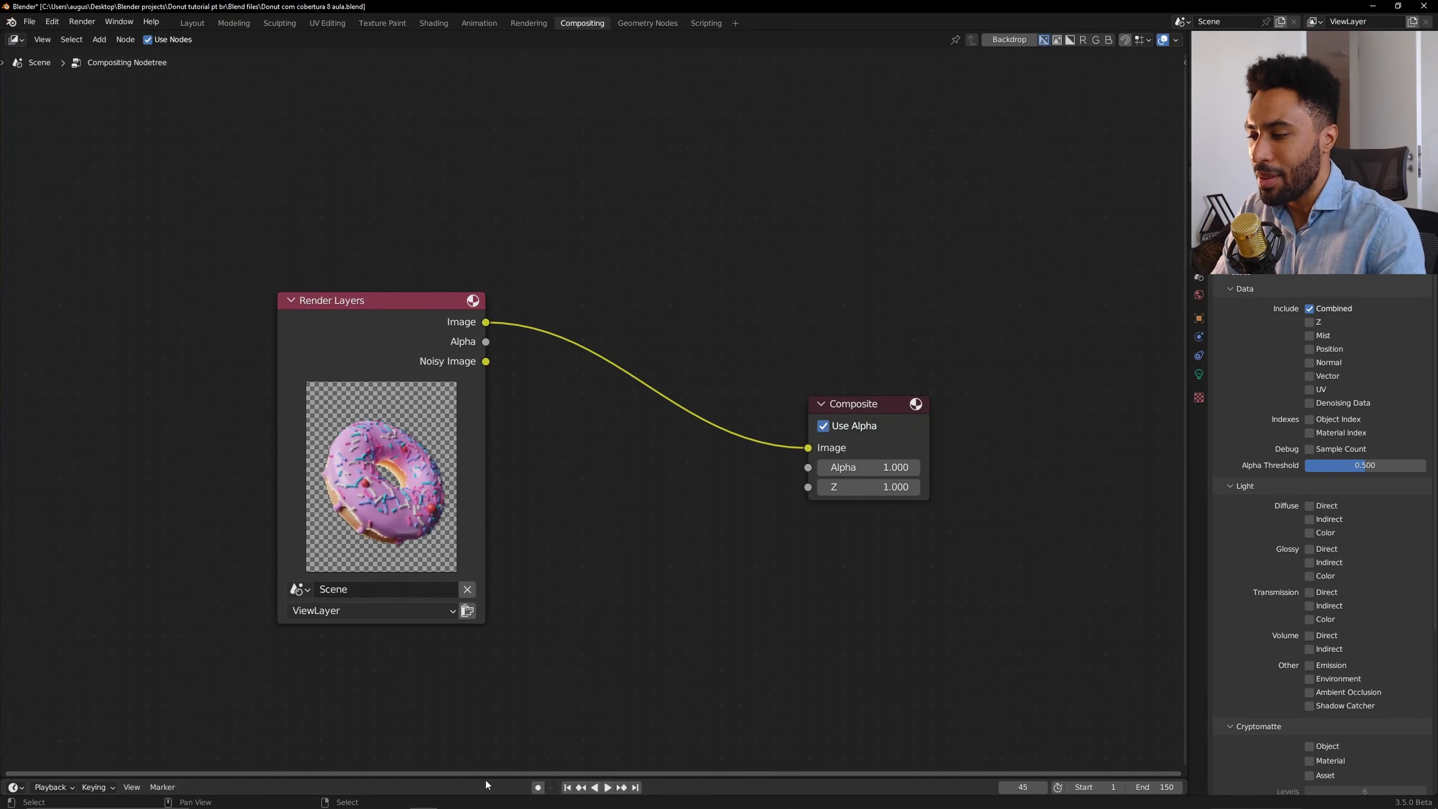
pyautogui.moveTo(485, 780)
pyautogui.mouseDown()
pyautogui.moveTo(491, 653)
pyautogui.moveTo(491, 776)
pyautogui.mouseUp()
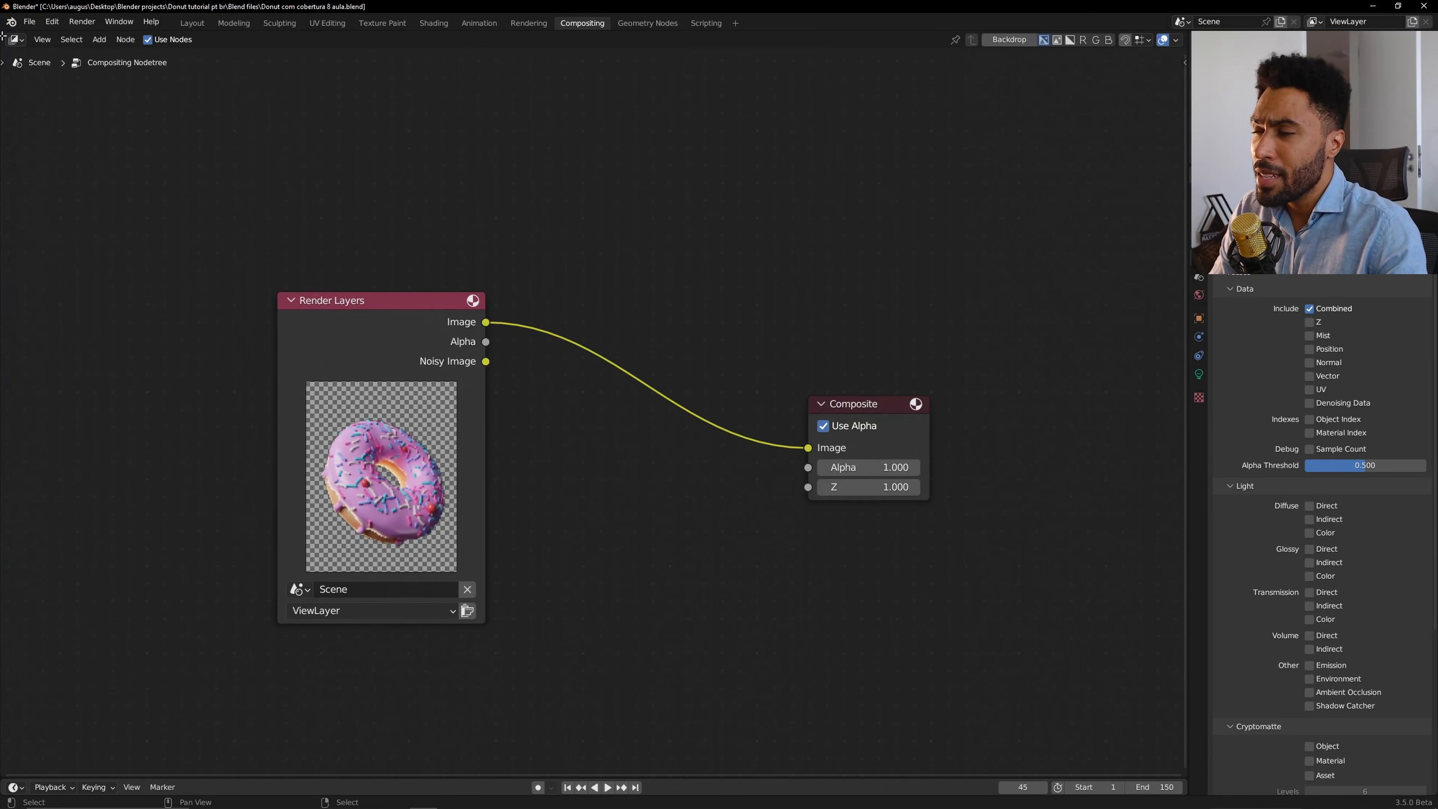
# Split off an area on the left, make it a 3D Viewport and look through the camera.
pyautogui.moveTo(3, 36); pyautogui.dragTo(505, 402)
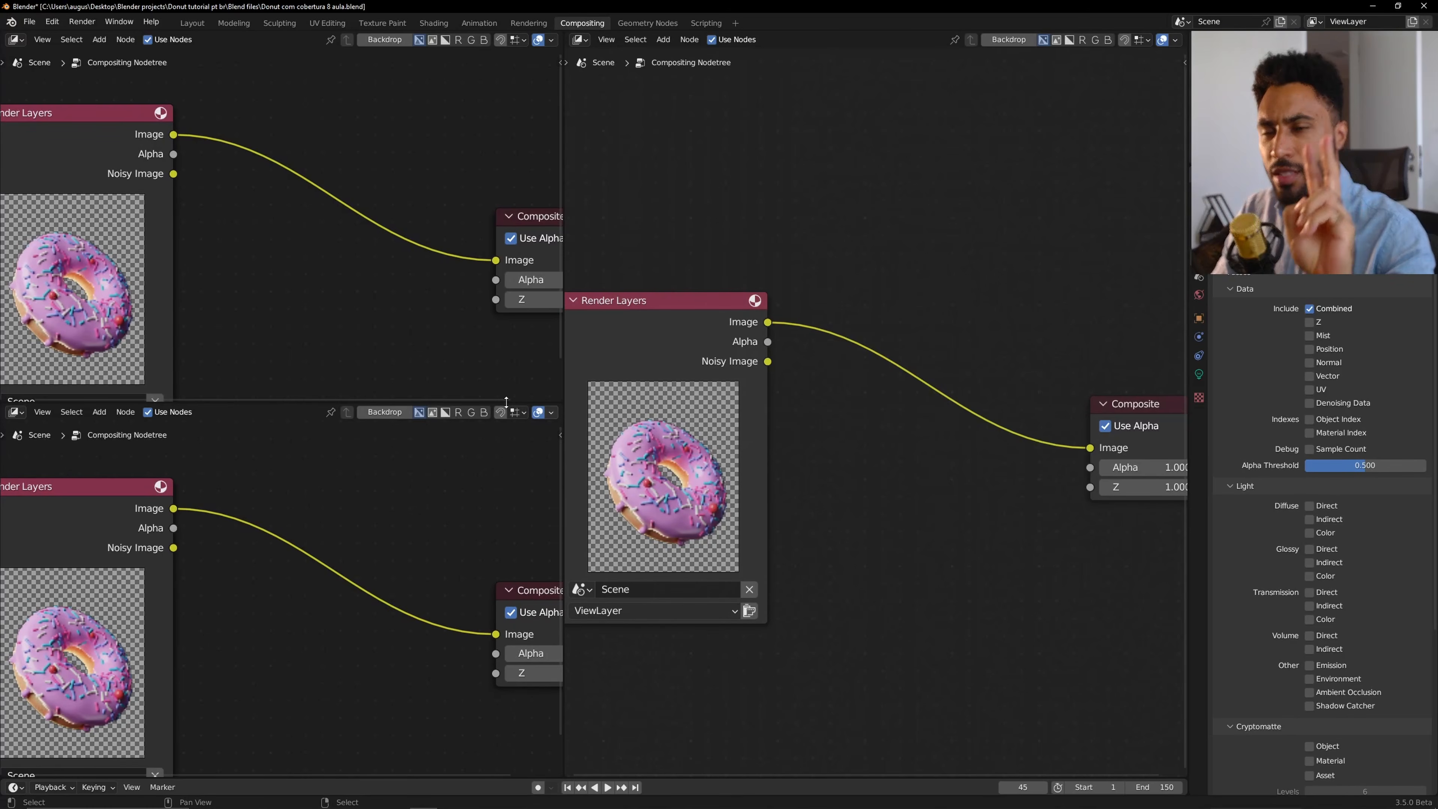
pyautogui.click(15, 39)
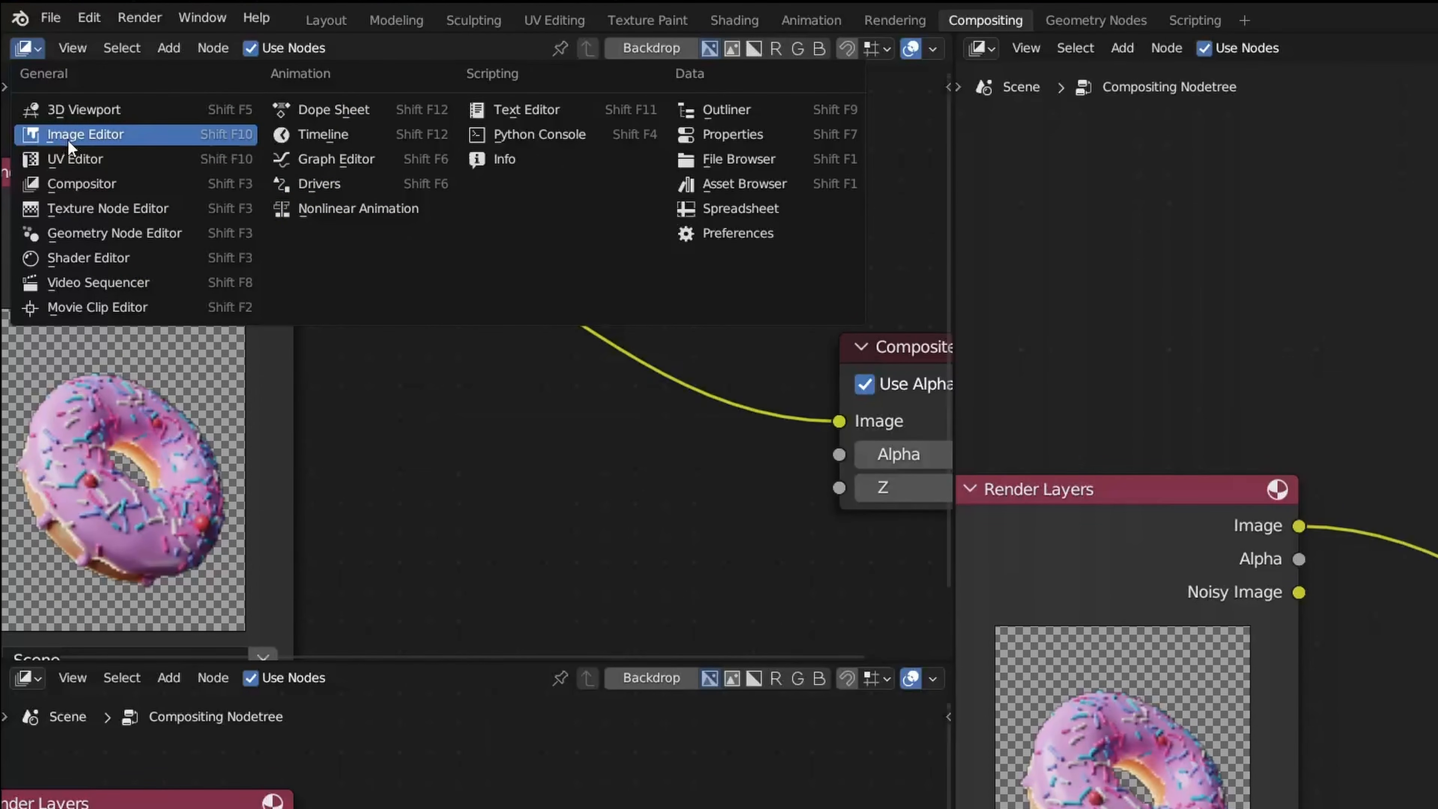
pyautogui.click(85, 109)
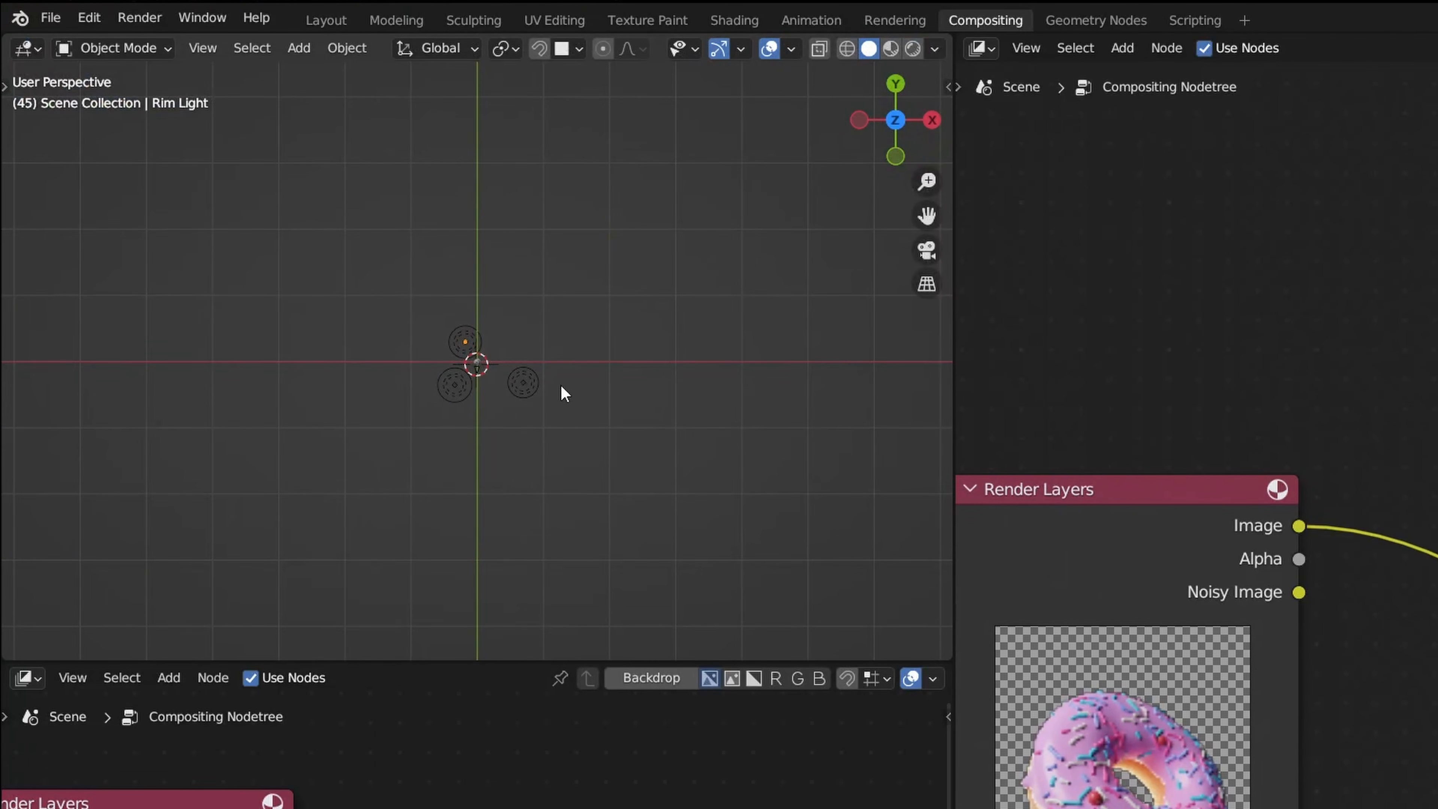
pyautogui.moveTo(562, 392); pyautogui.dragTo(752, 279, button='middle')
pyautogui.click(926, 251)
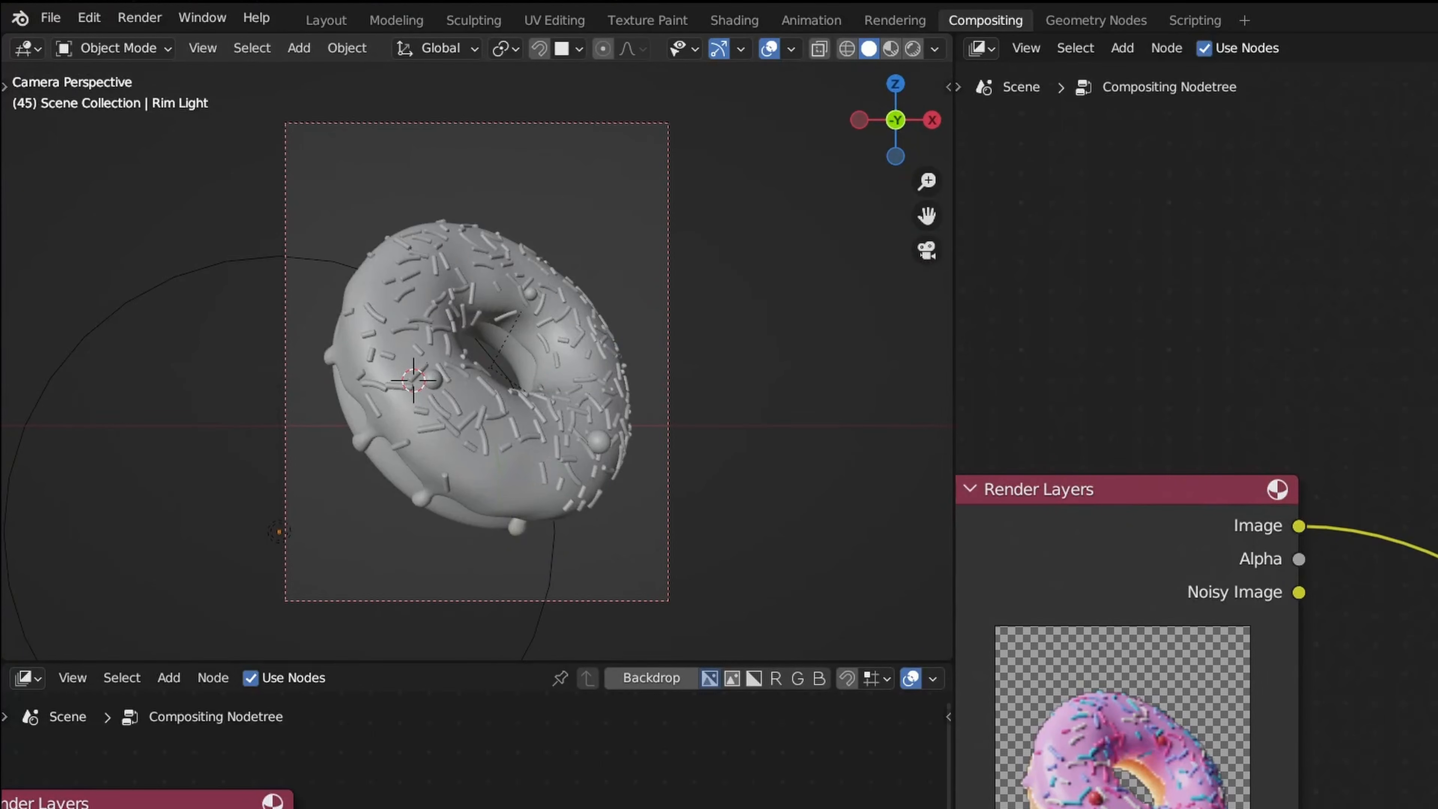
# Turn the lower-left area into an Image Editor showing the Render Result.
pyautogui.click(25, 678)
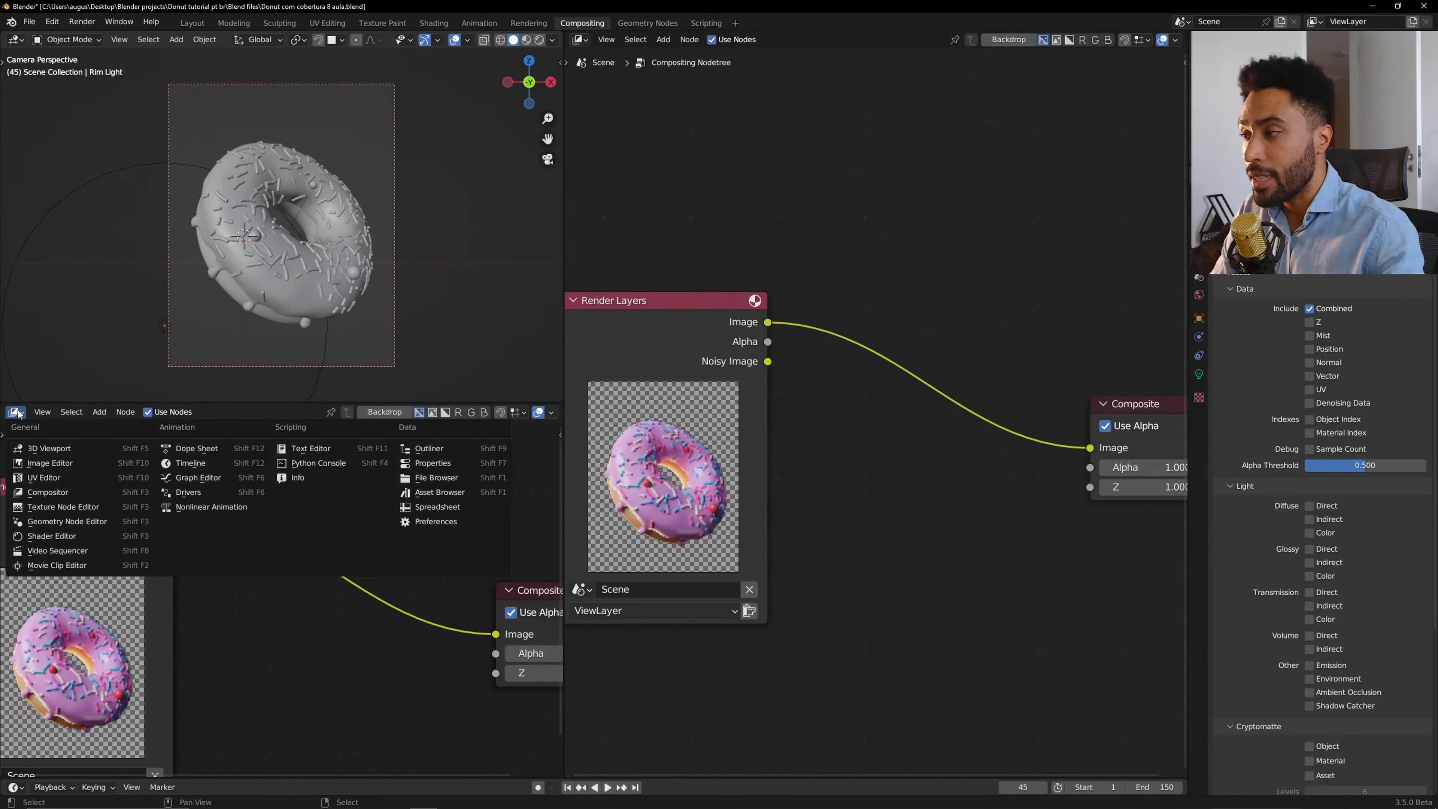
pyautogui.click(79, 464)
pyautogui.click(223, 412)
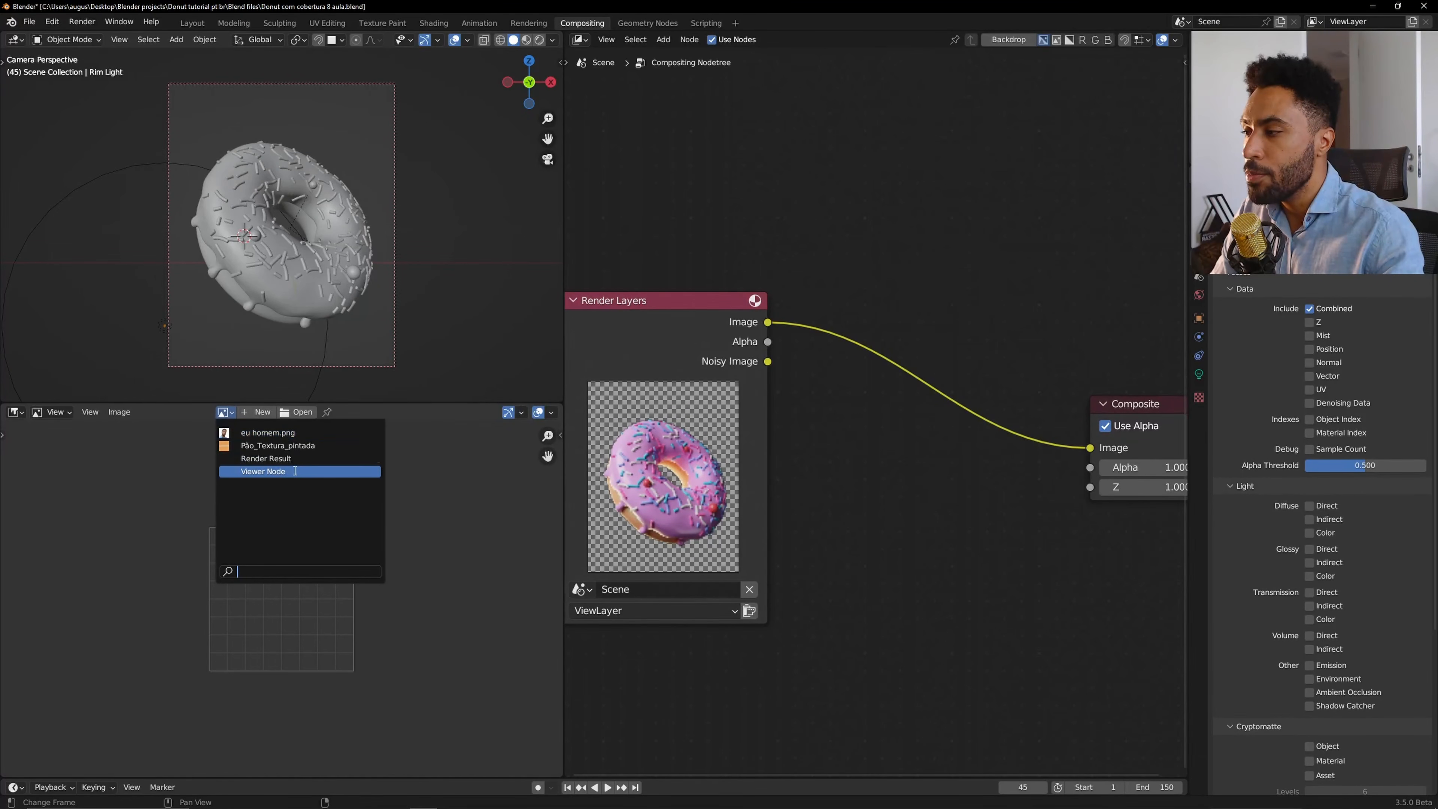
pyautogui.click(297, 459)
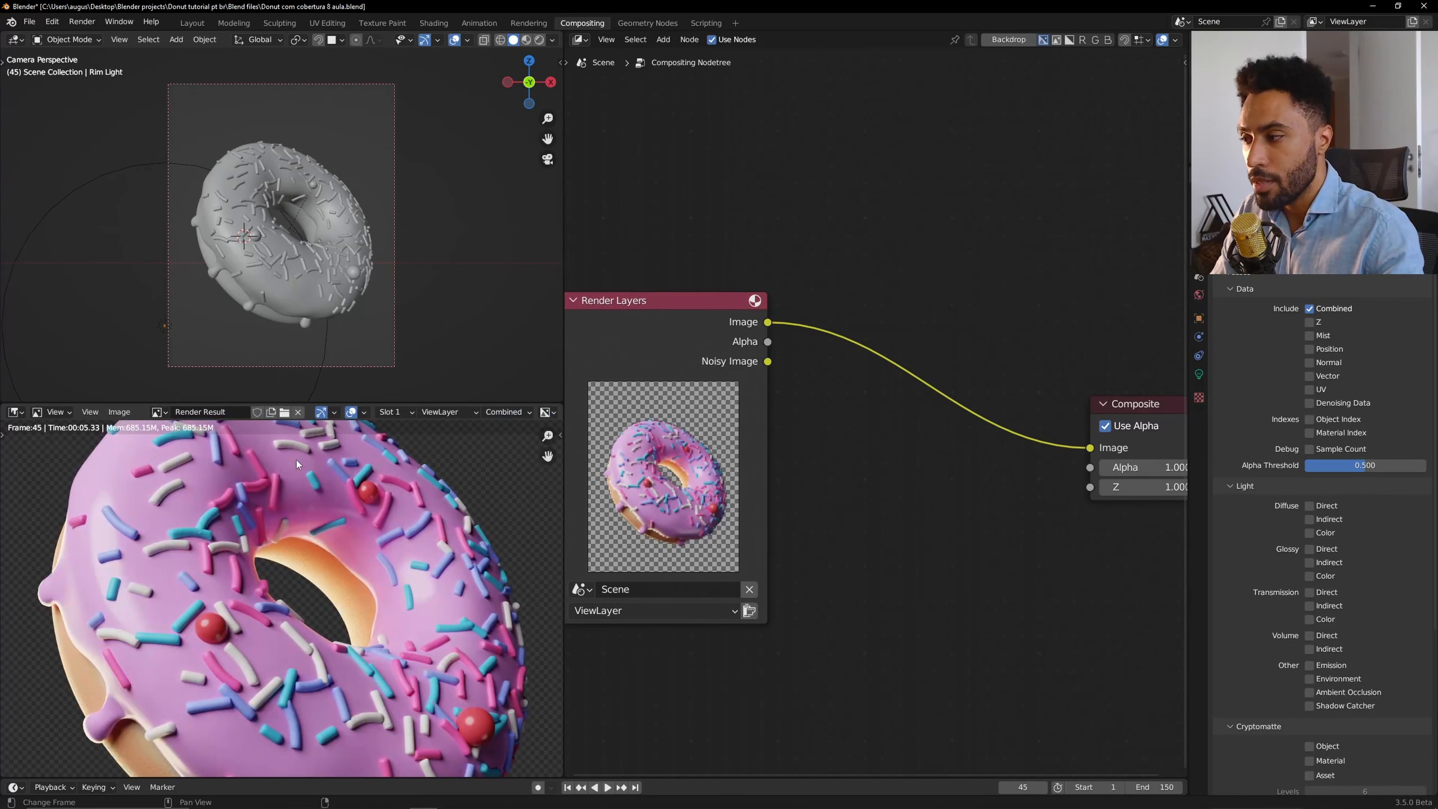
# Examine the Render Result up close in a maximized image editor, then restore the layout.
pyautogui.scroll(-4, 297, 518)
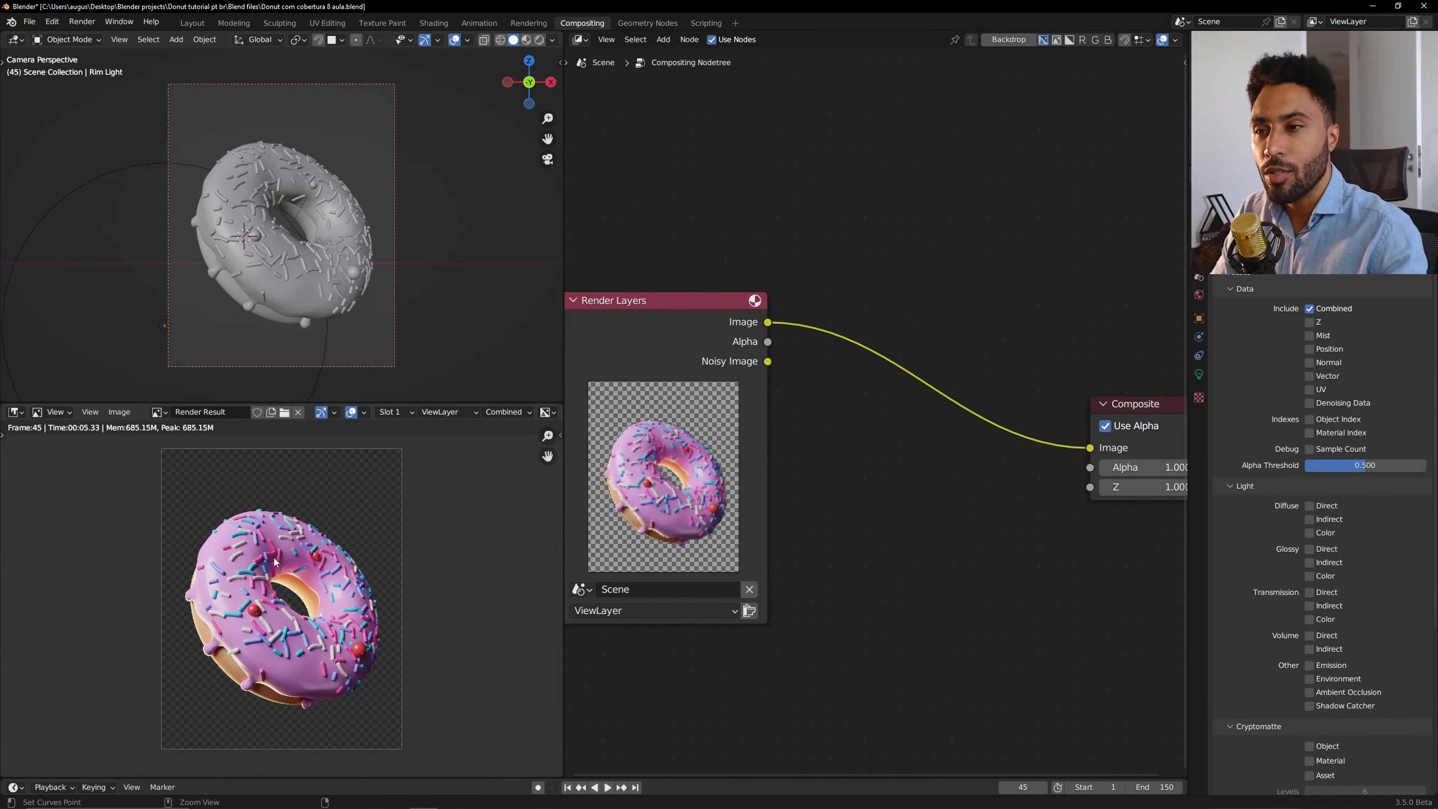
pyautogui.hotkey('ctrl', 'space')
pyautogui.scroll(6, 705, 500)
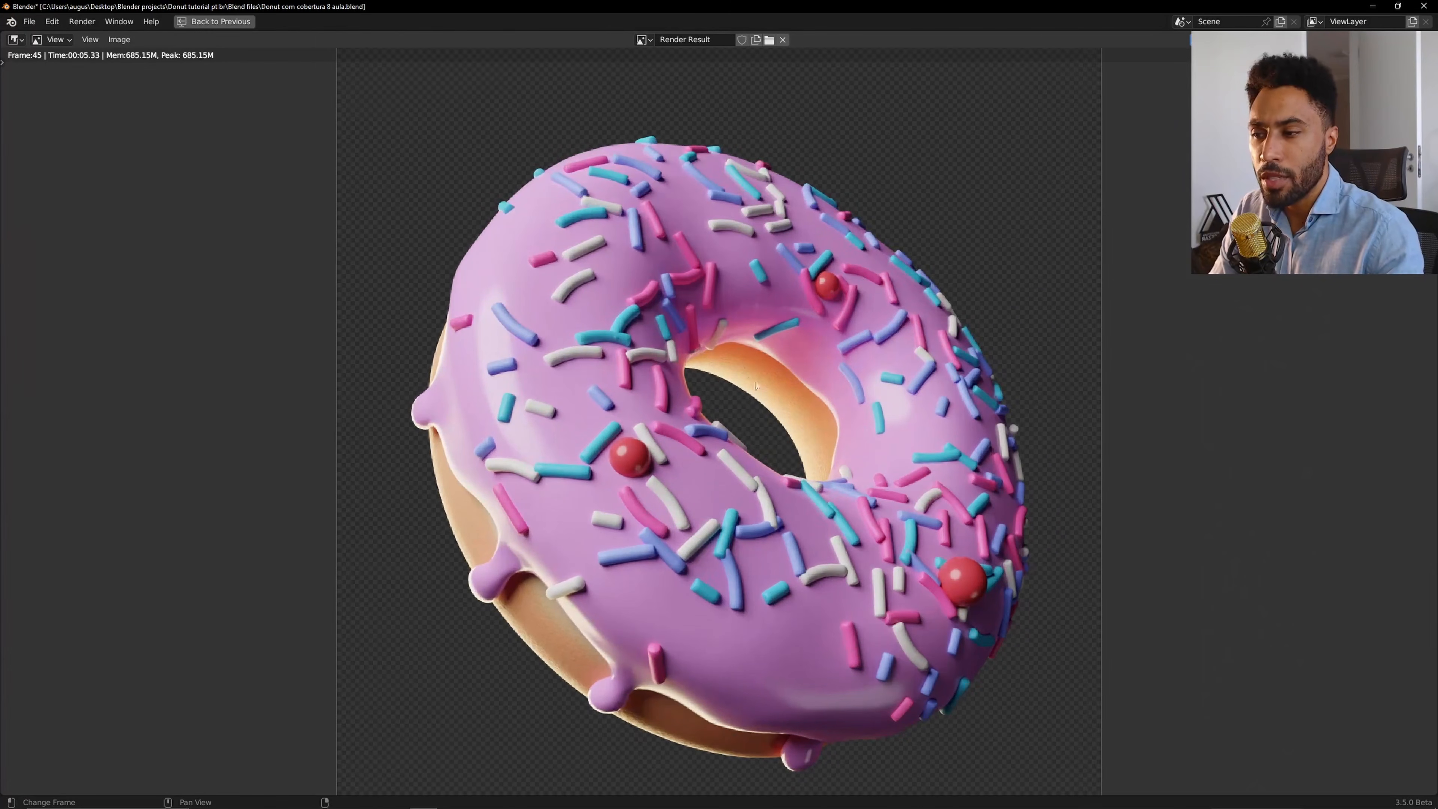
pyautogui.scroll(-3, 767, 441)
pyautogui.scroll(10, 714, 403)
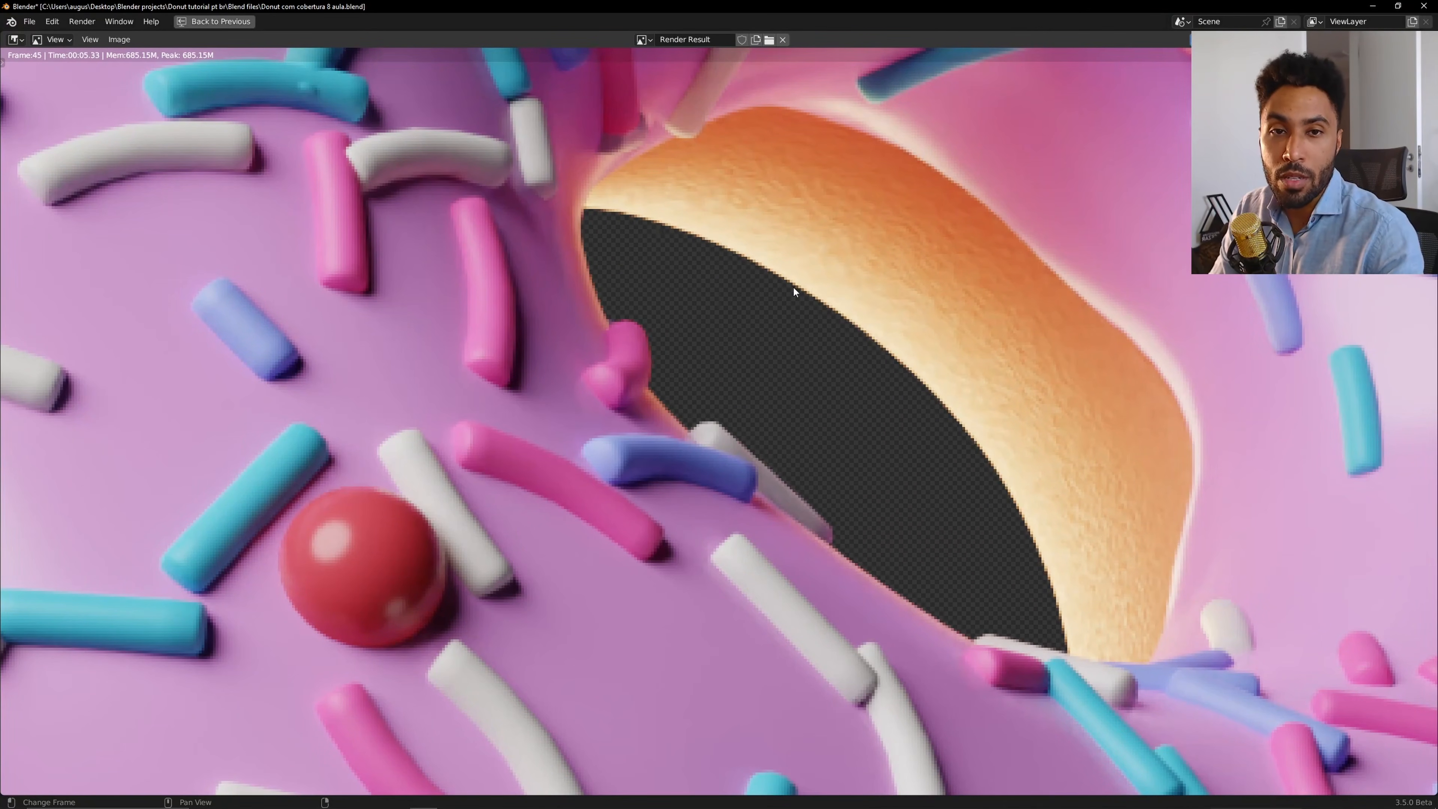
pyautogui.scroll(-10, 793, 292)
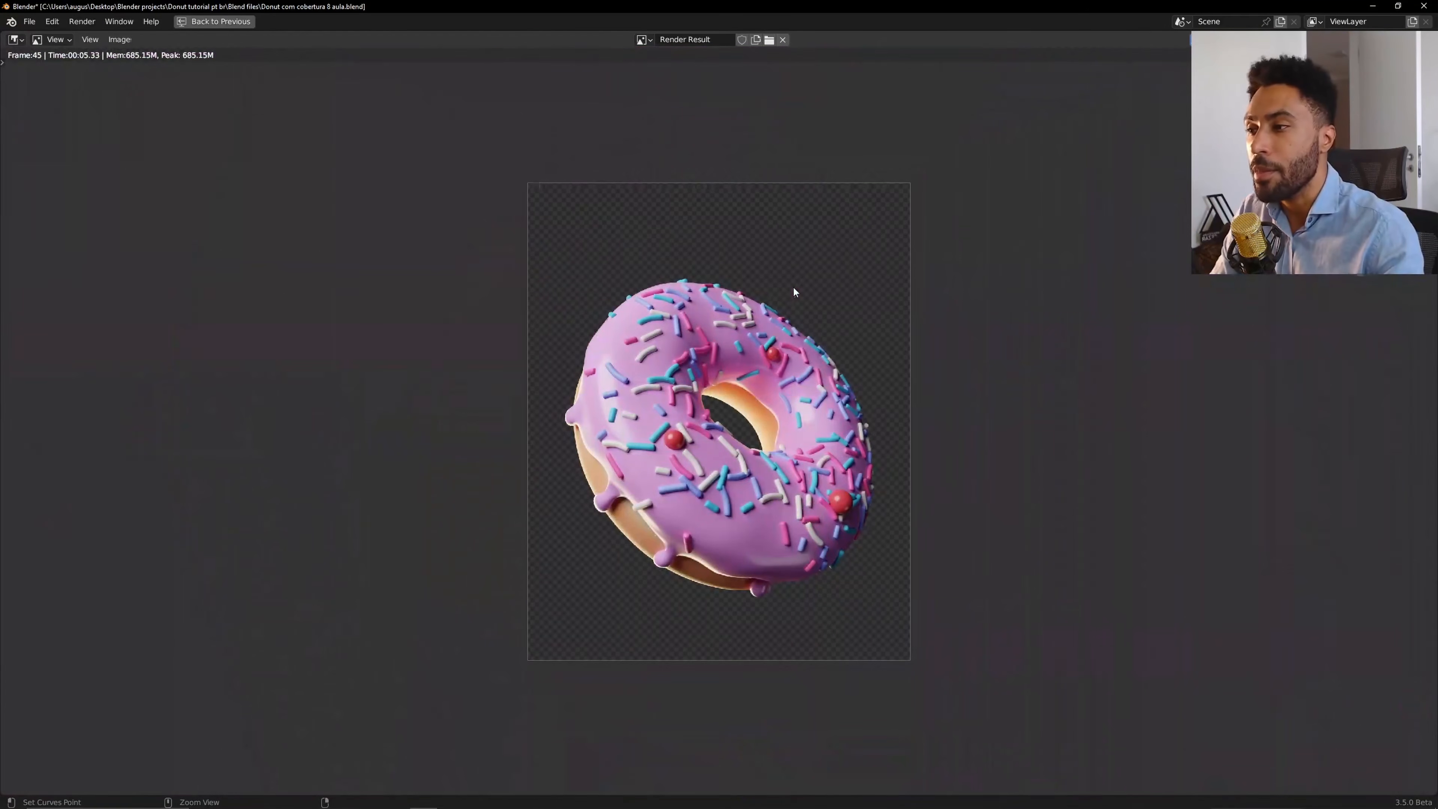
pyautogui.hotkey('ctrl', 'space')
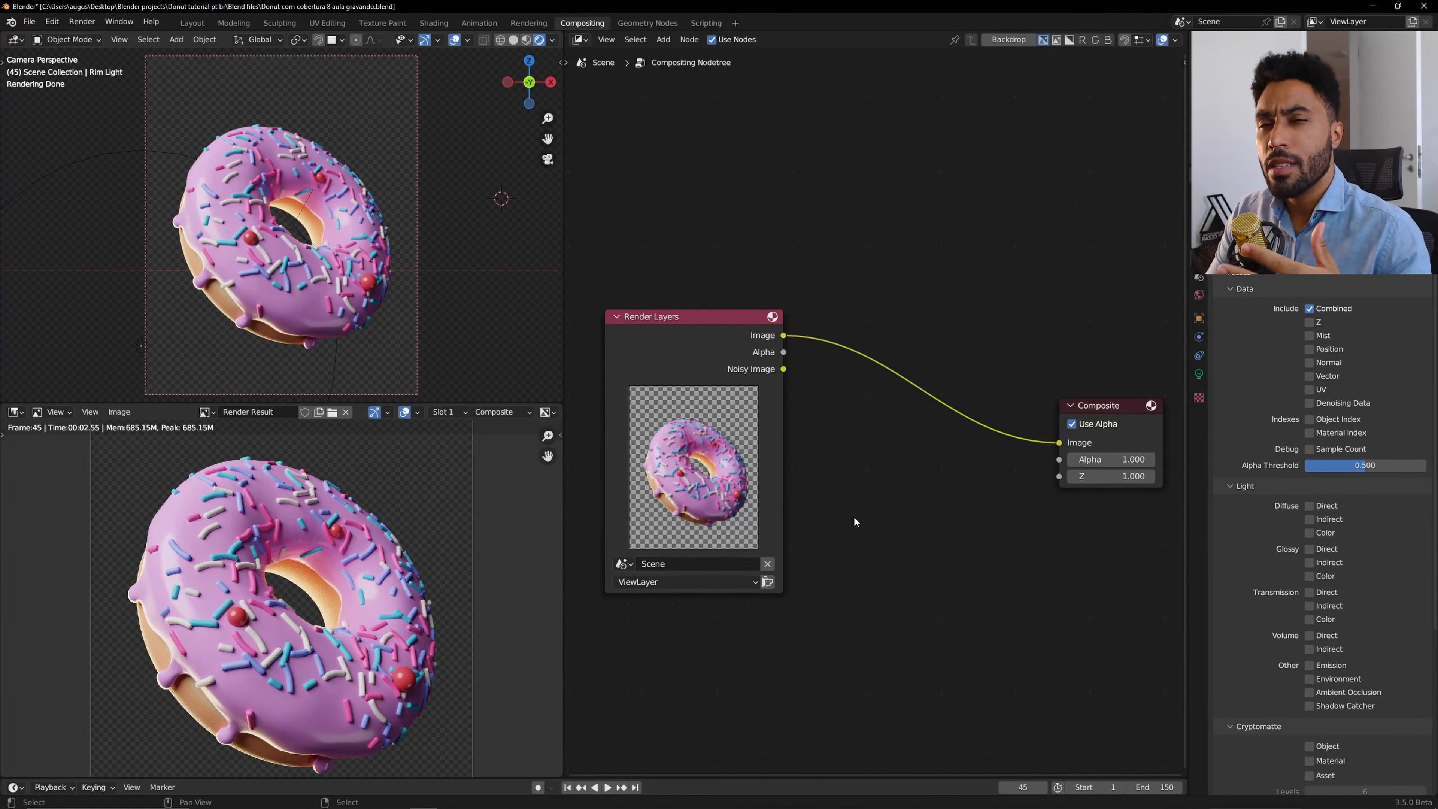
# Re-render the frame from the camera view and inspect the Render Result up close in the image editor.
pyautogui.moveTo(447, 272); pyautogui.dragTo(382, 294, button='middle')
pyautogui.press('KP_0')
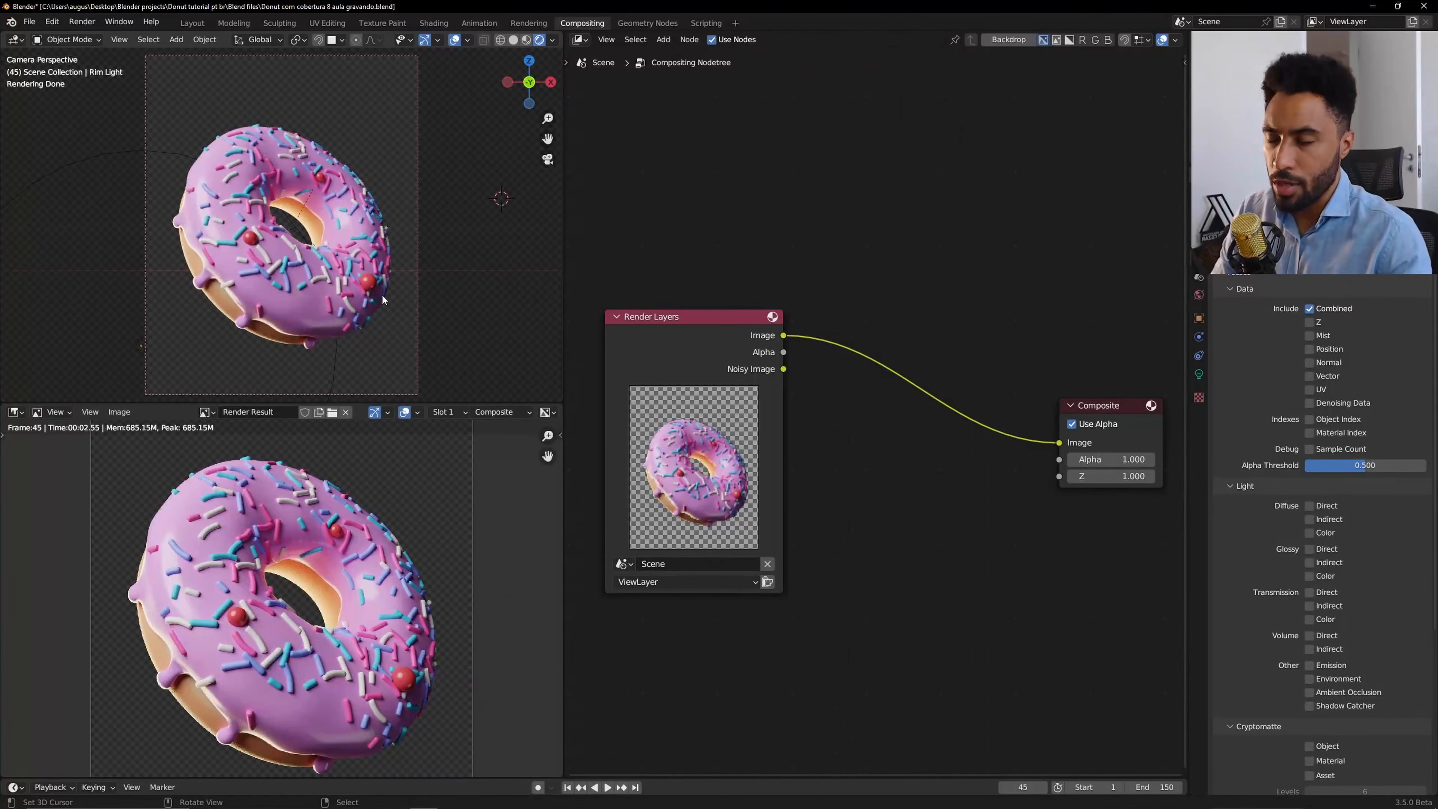
pyautogui.scroll(-2, 331, 577)
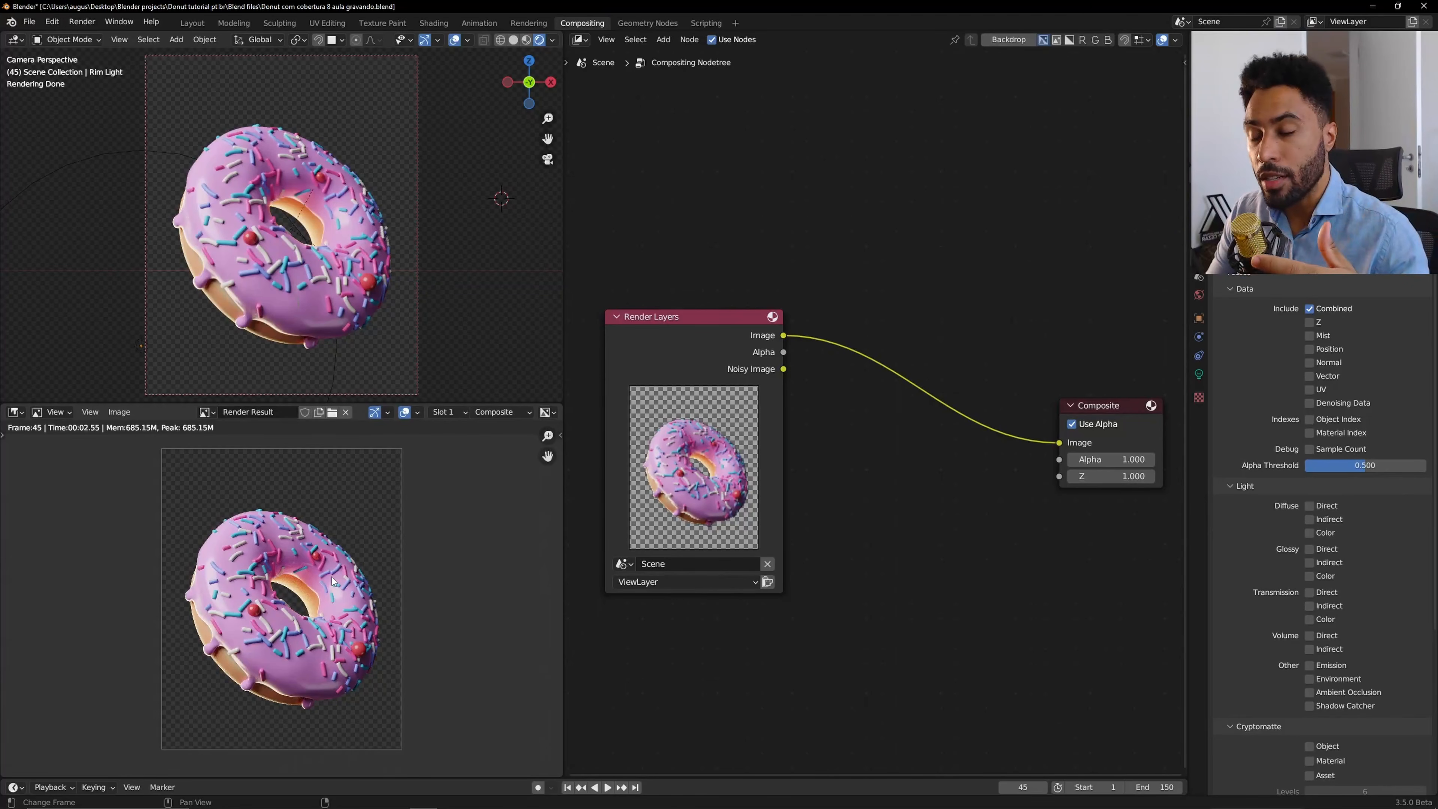
pyautogui.press('F12')
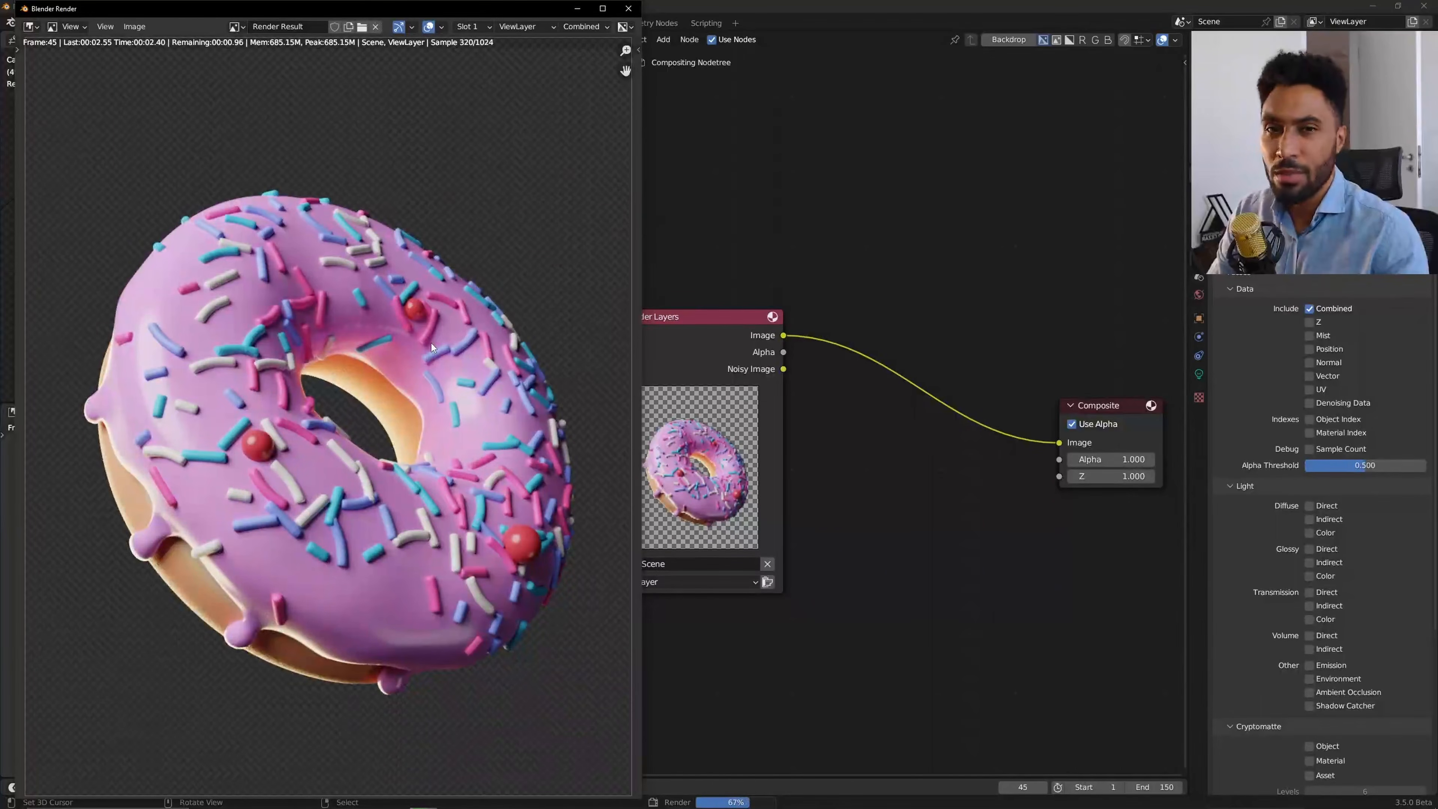
pyautogui.press('Escape')
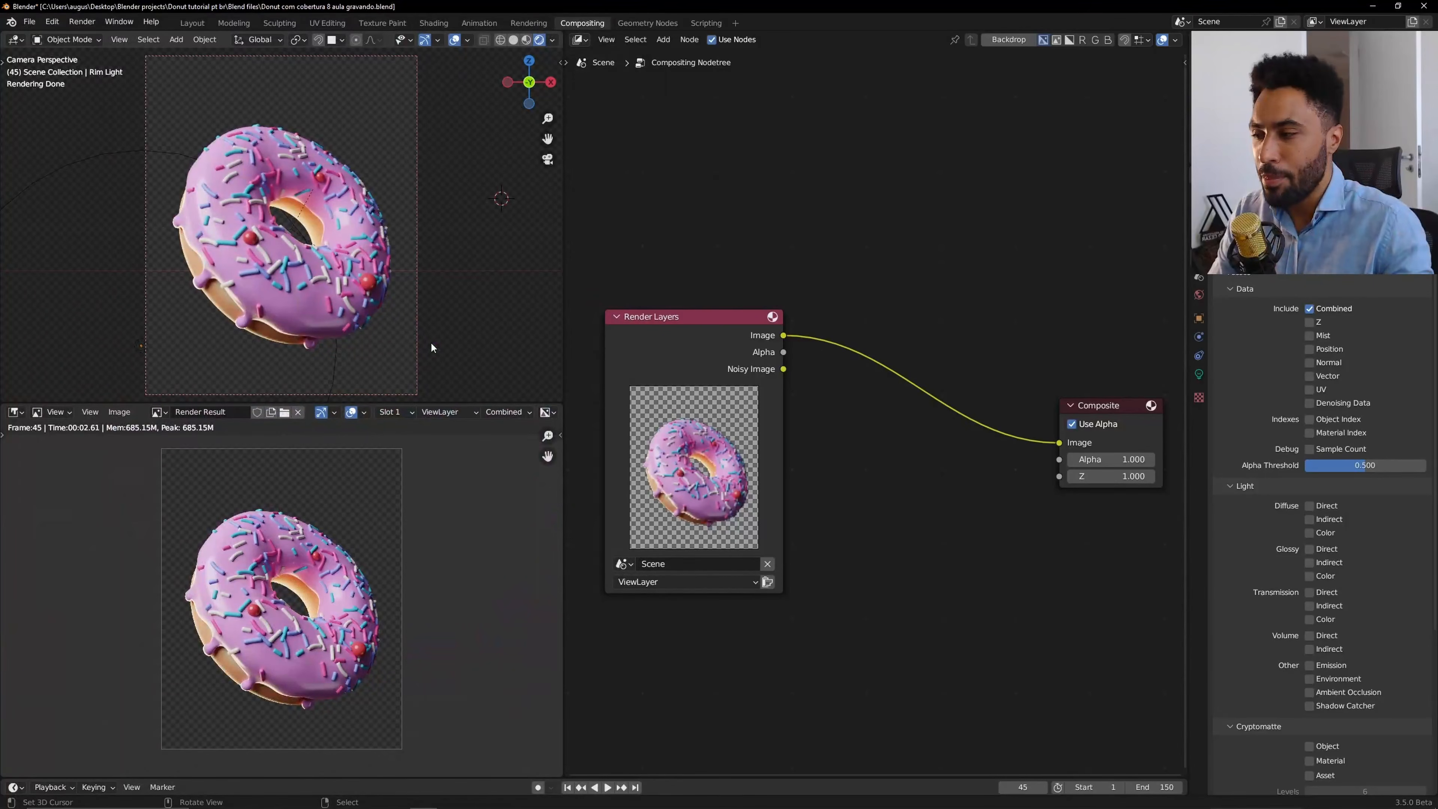
pyautogui.scroll(8, 325, 614)
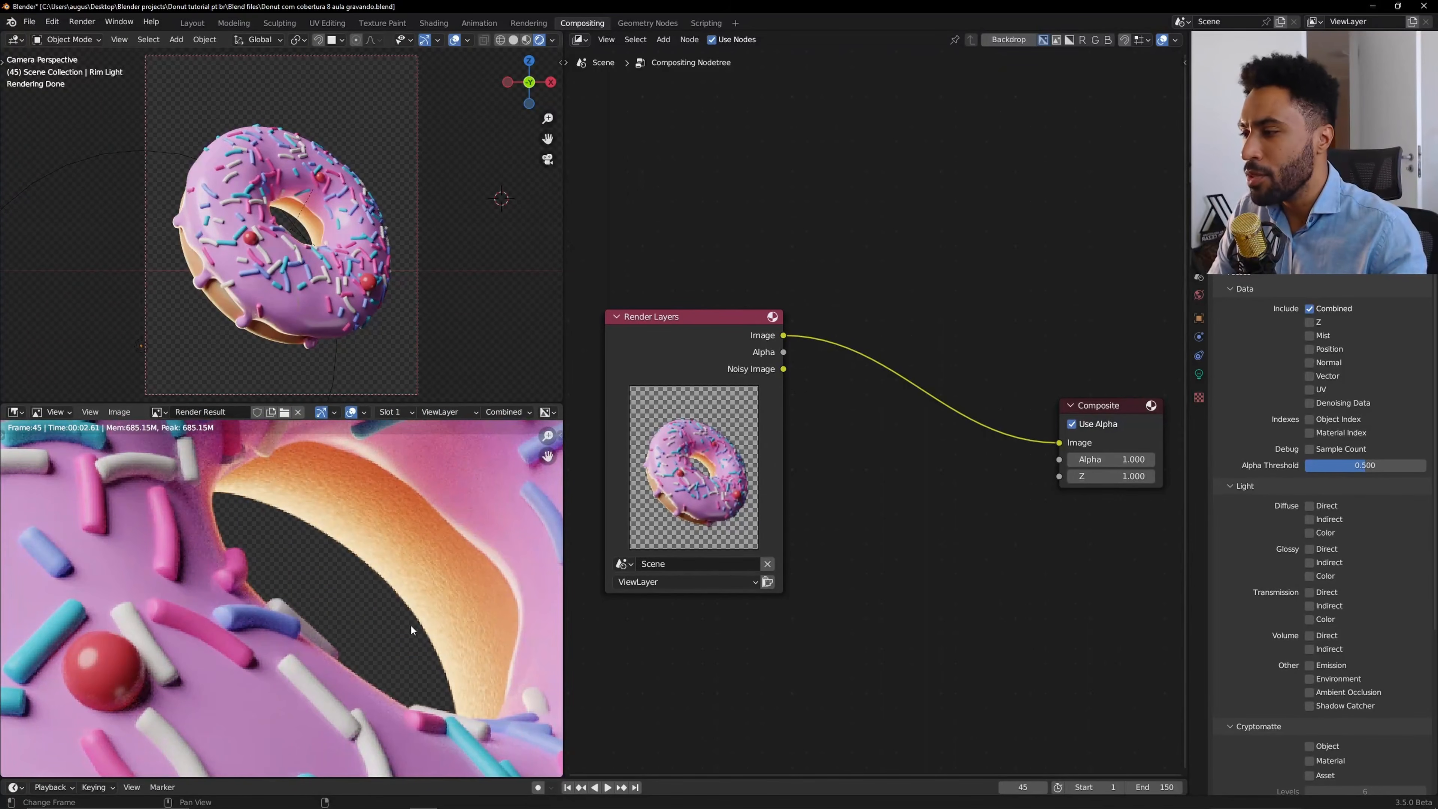
pyautogui.scroll(-8, 431, 554)
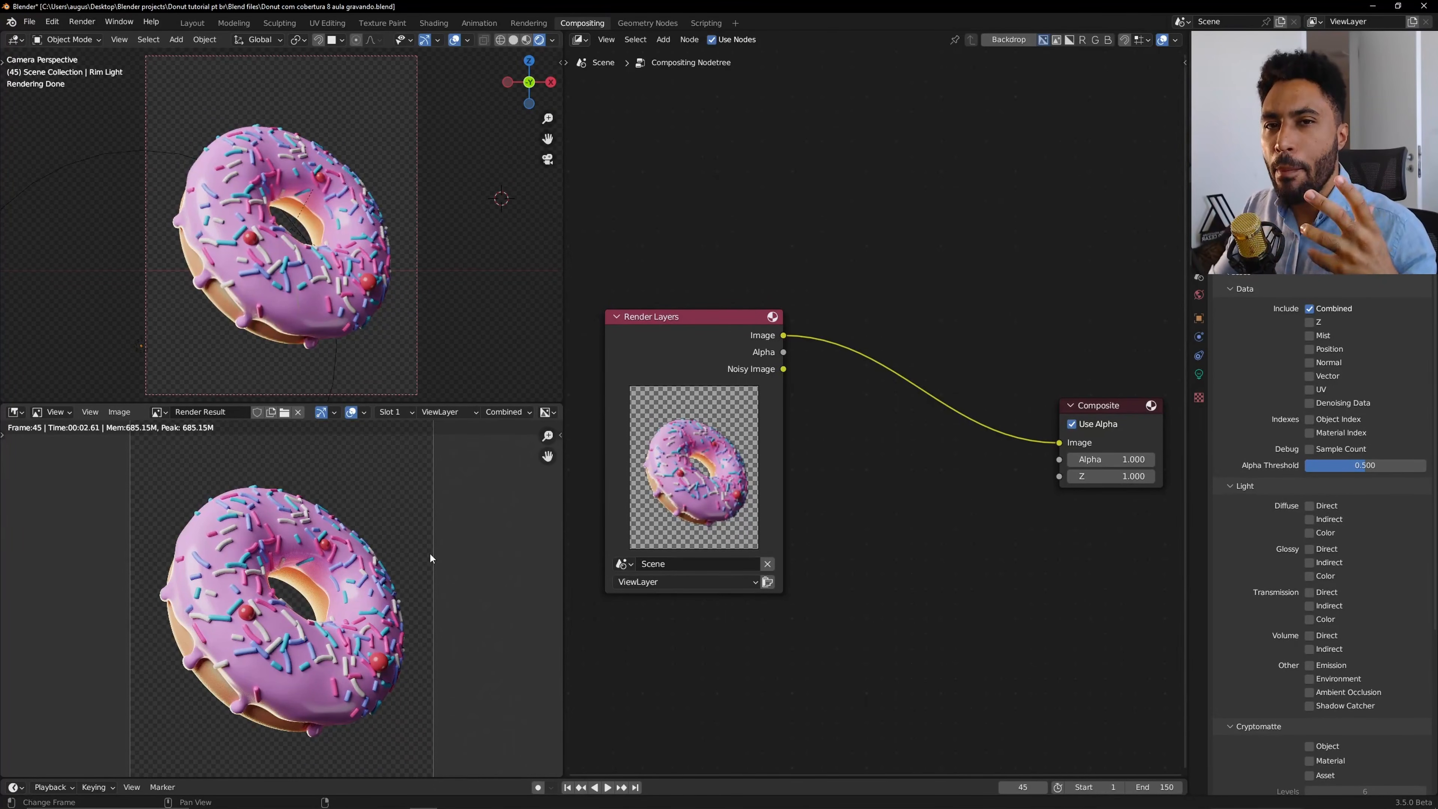
# Insert a Blur filter node between Render Layers and Composite and set its X and Y to 67.
pyautogui.hotkey('shift', 'a')
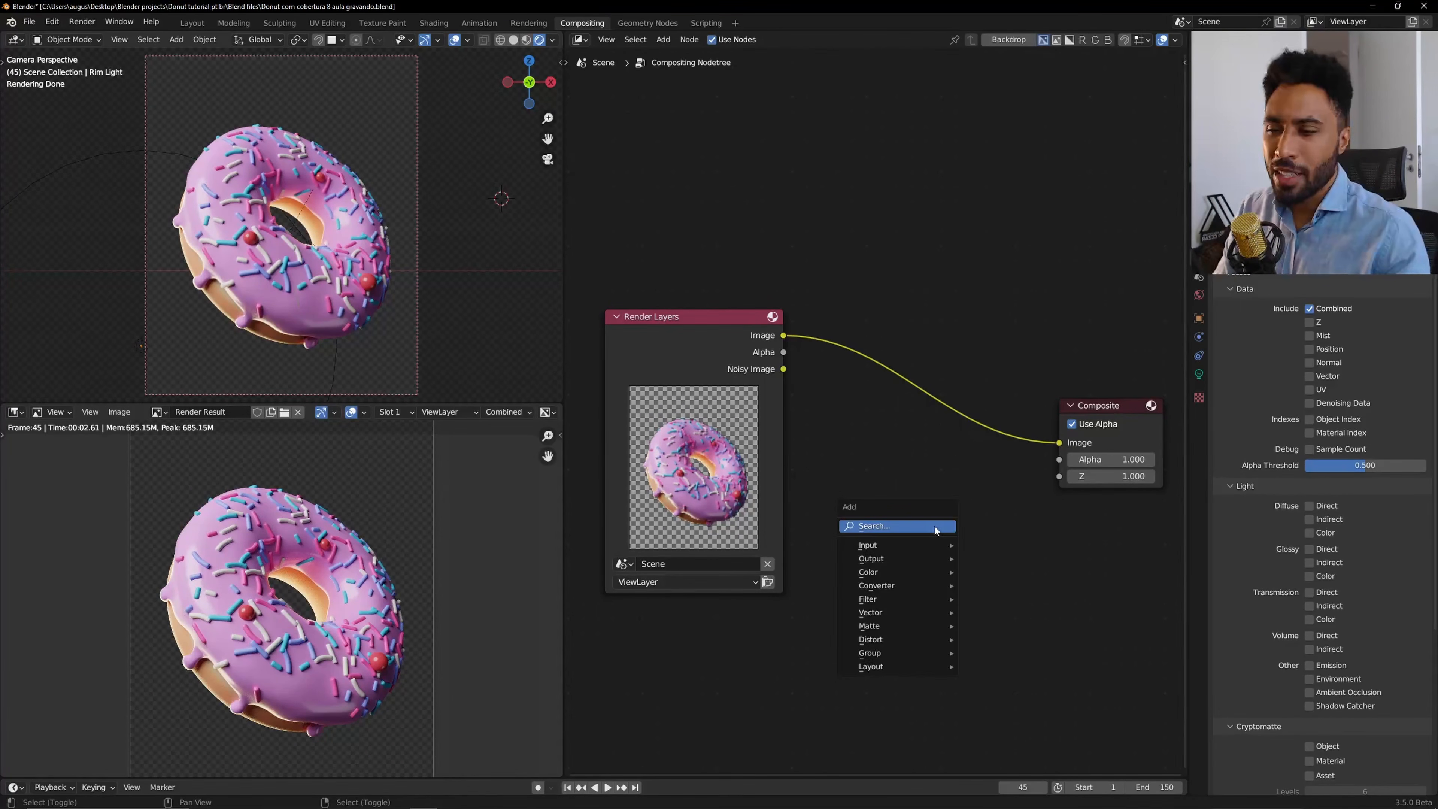
pyautogui.moveTo(915, 599)
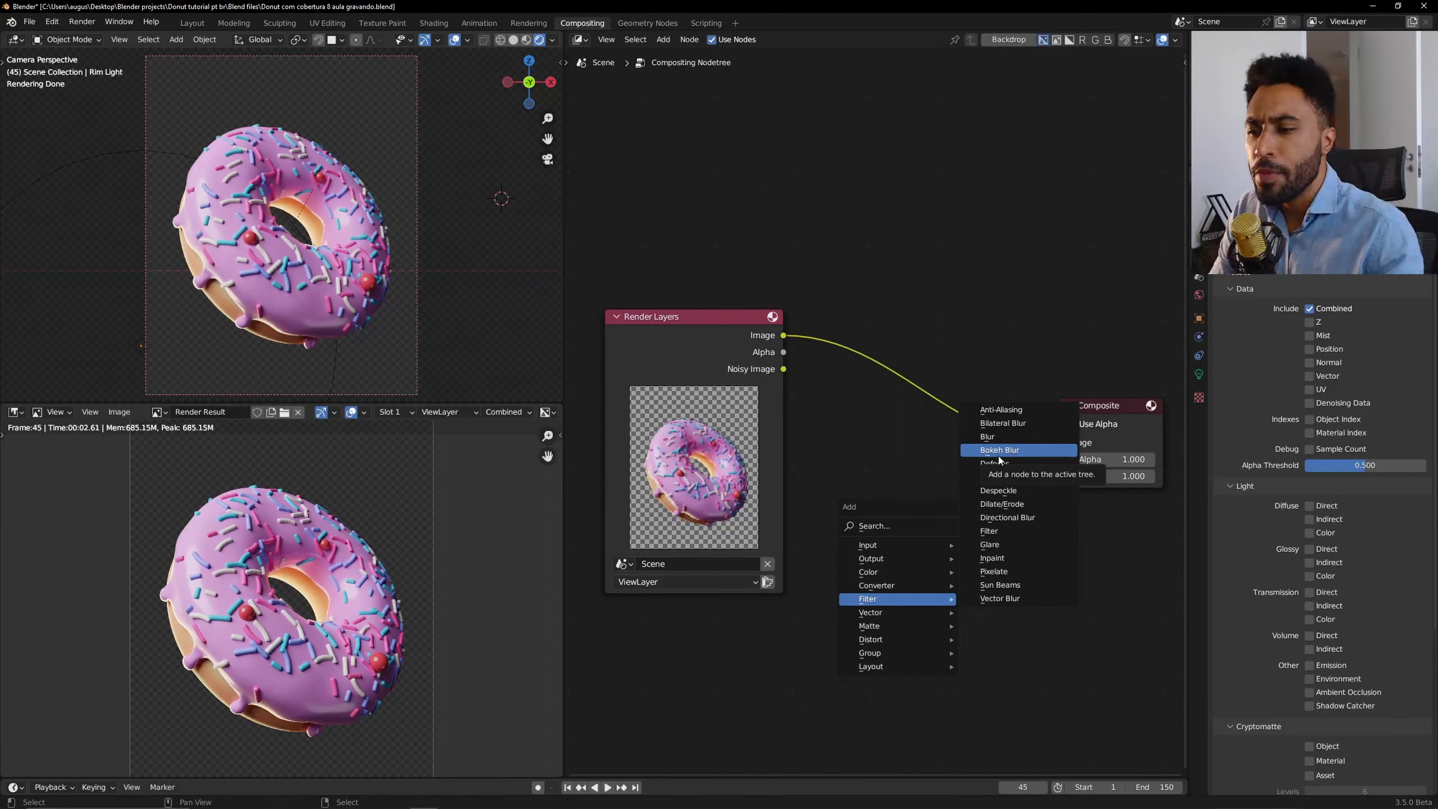
pyautogui.click(996, 436)
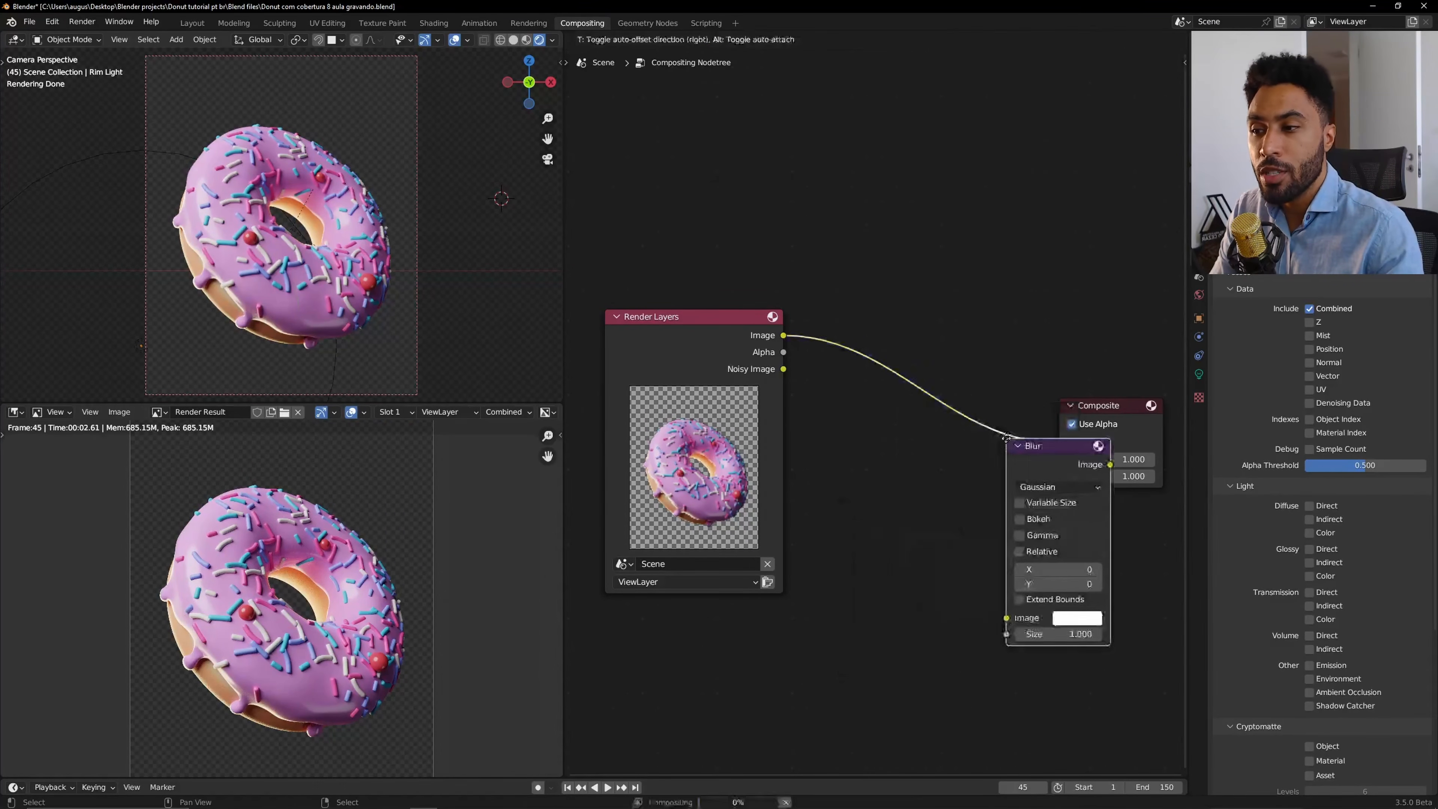
pyautogui.click(857, 323)
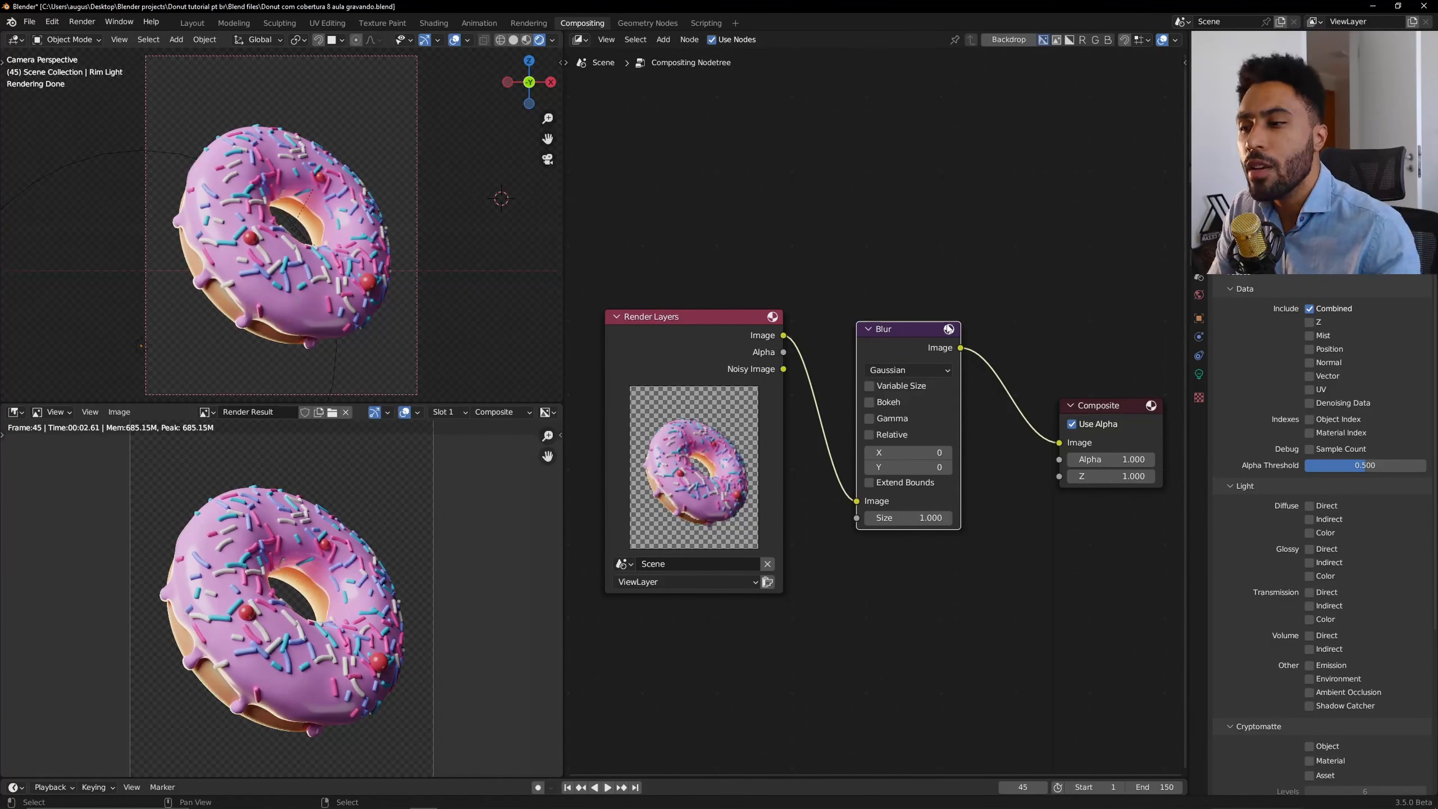
pyautogui.moveTo(891, 453); pyautogui.dragTo(927, 467)
pyautogui.moveTo(908, 453); pyautogui.dragTo(946, 453)
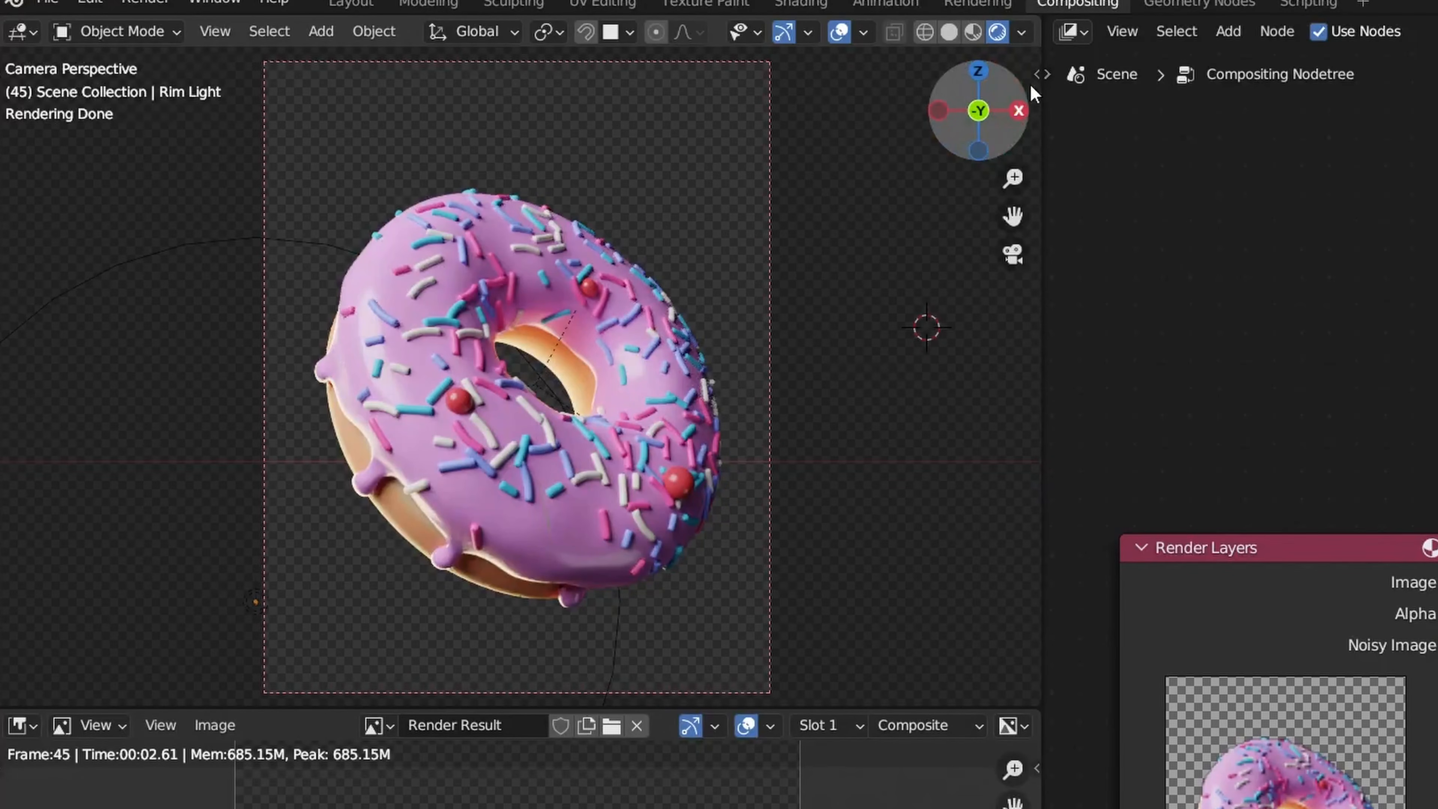
# Set the viewport shading's compositor option to Always.
pyautogui.click(1022, 33)
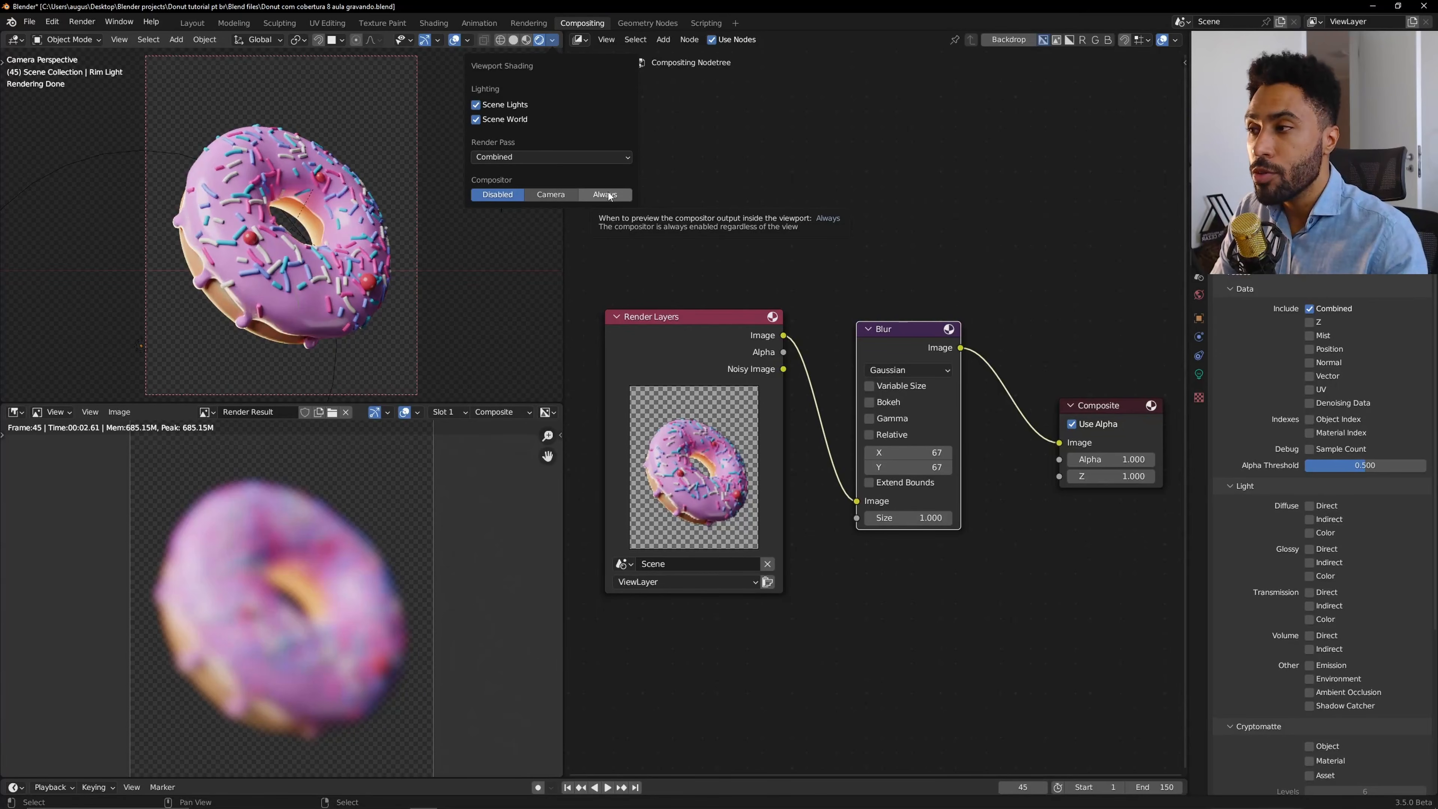
pyautogui.click(604, 194)
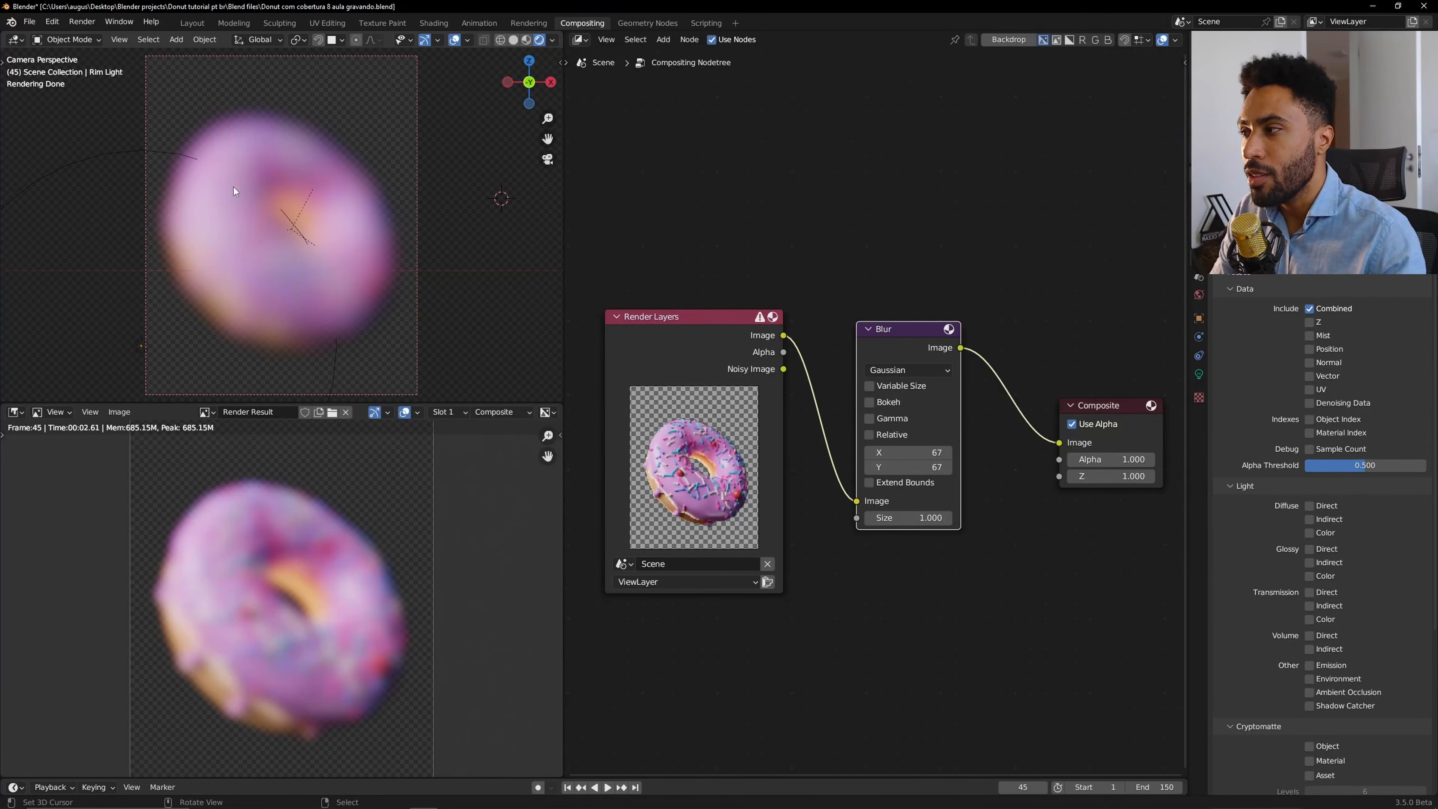
# Reduce the blur's X and Y to 30, then delete the Blur node.
pyautogui.moveTo(908, 454)
pyautogui.mouseDown()
pyautogui.moveTo(908, 467)
pyautogui.moveTo(872, 466)
pyautogui.moveTo(886, 467)
pyautogui.mouseUp()
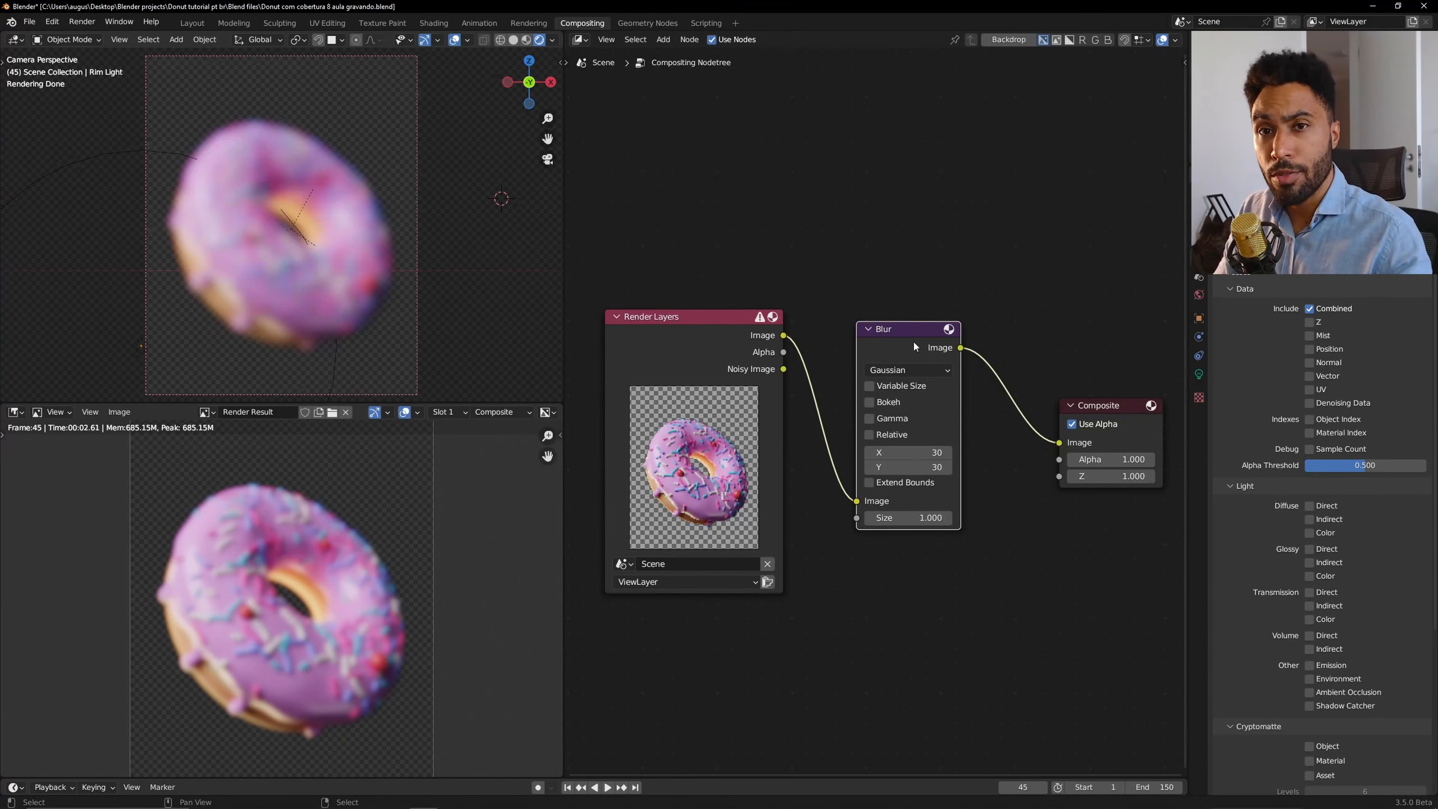
pyautogui.keyDown('alt'); pyautogui.moveTo(902, 341); pyautogui.dragTo(904, 535); pyautogui.keyUp('alt')
pyautogui.press('x')
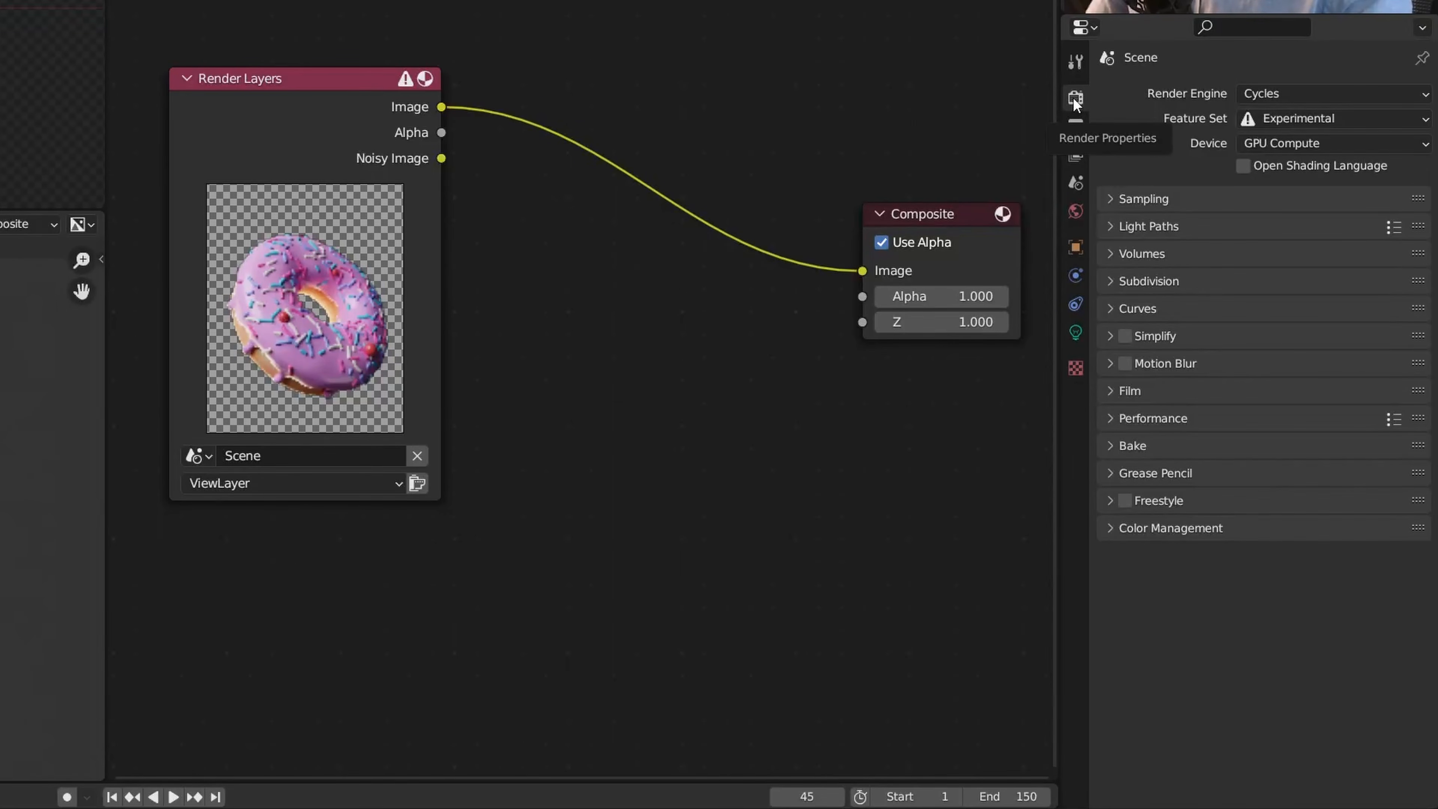
# Expand the Film panel in the Render Properties.
pyautogui.click(1129, 390)
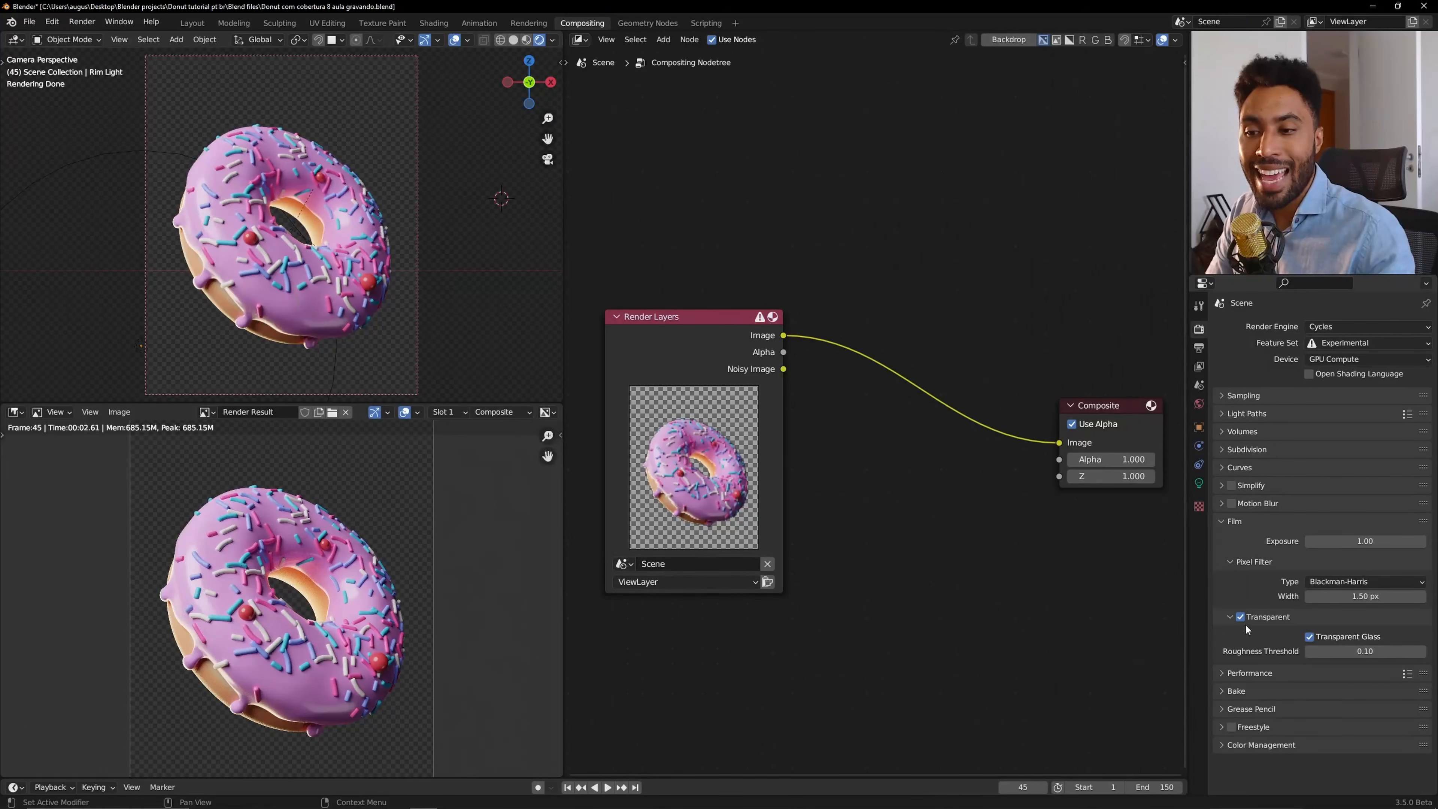
pyautogui.click(1125, 537)
pyautogui.click(1135, 537)
# Toggle the Film Transparent option off and back on to compare the background.
pyautogui.click(1239, 617)
pyautogui.click(1239, 617)
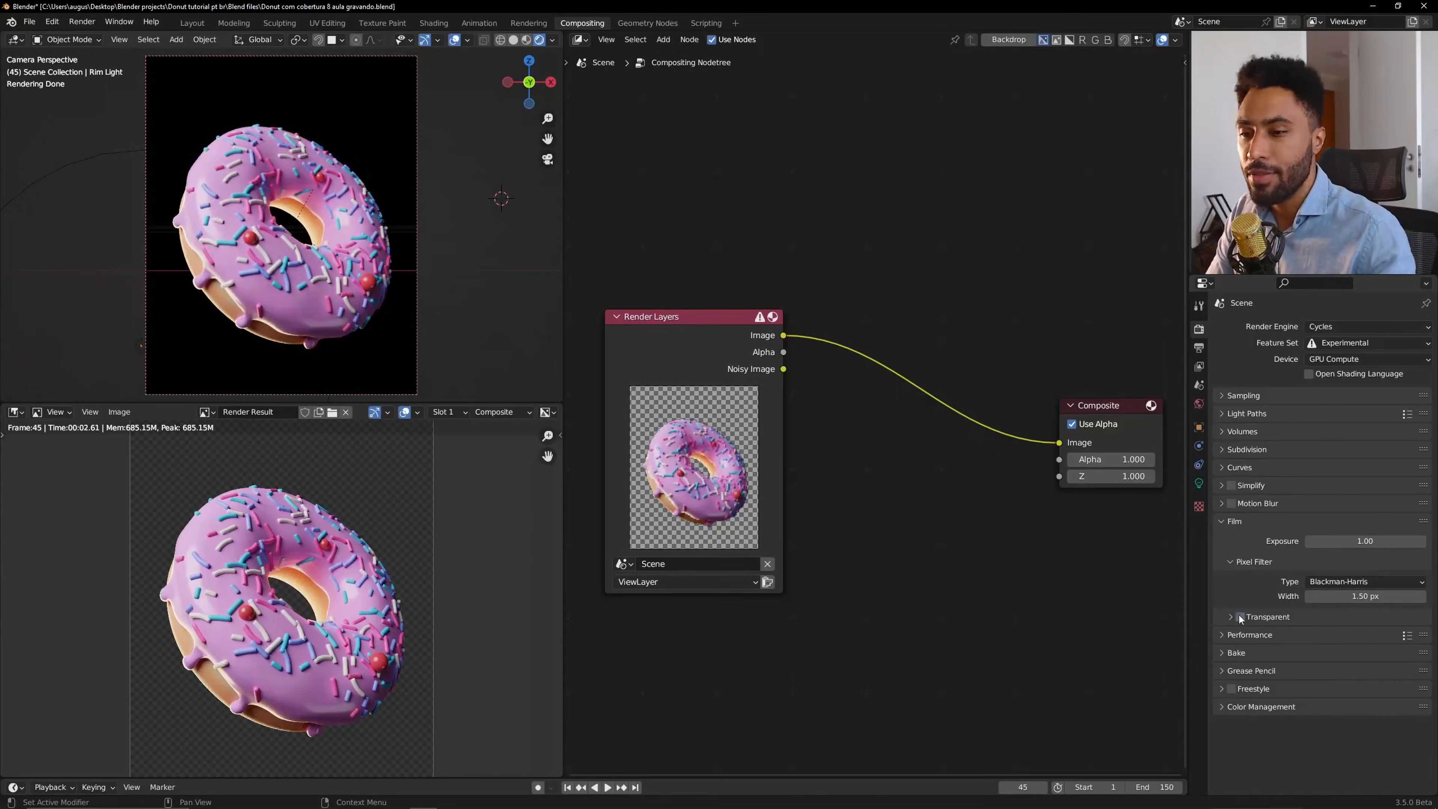
pyautogui.click(1239, 617)
pyautogui.click(1240, 617)
pyautogui.scroll(6, 468, 112)
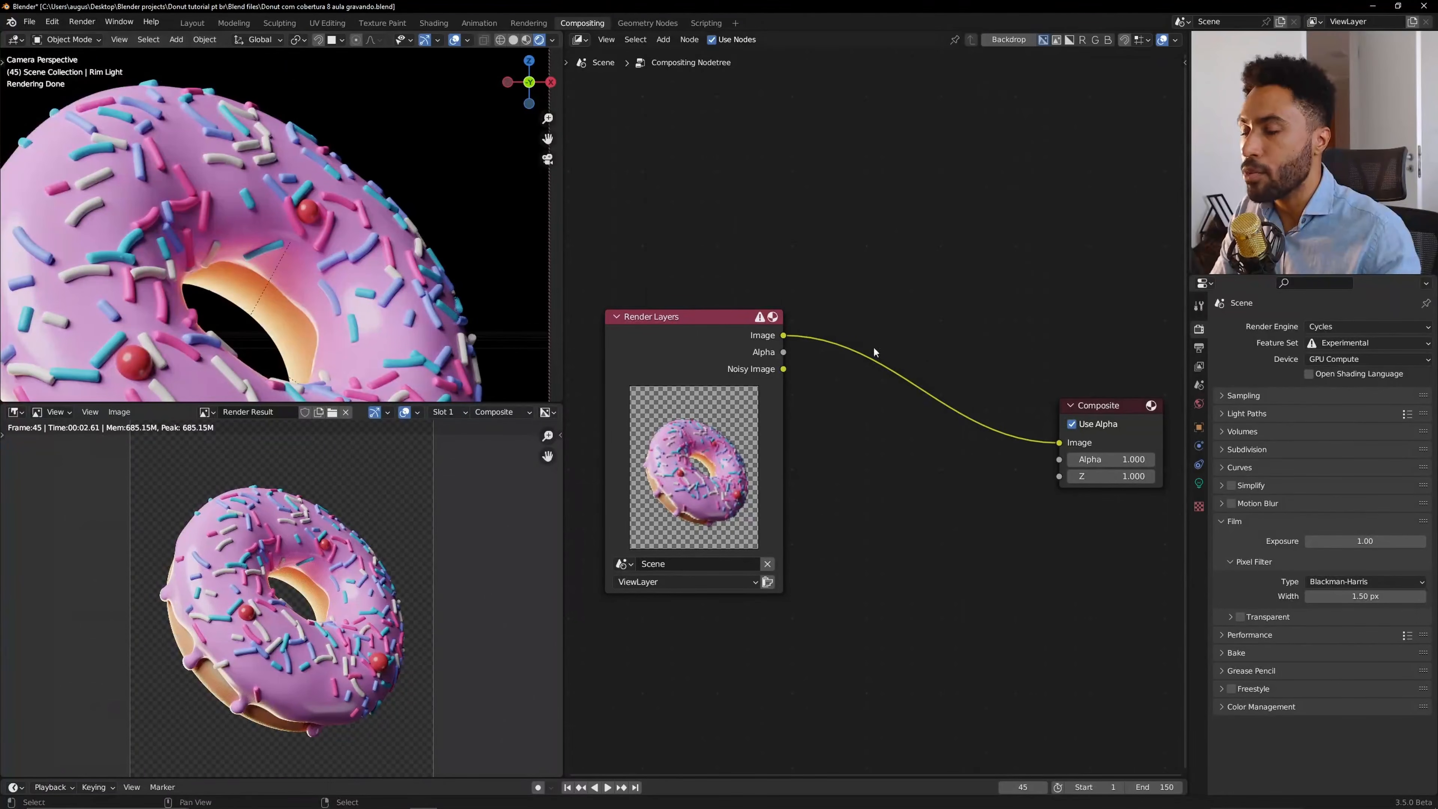
pyautogui.click(1240, 617)
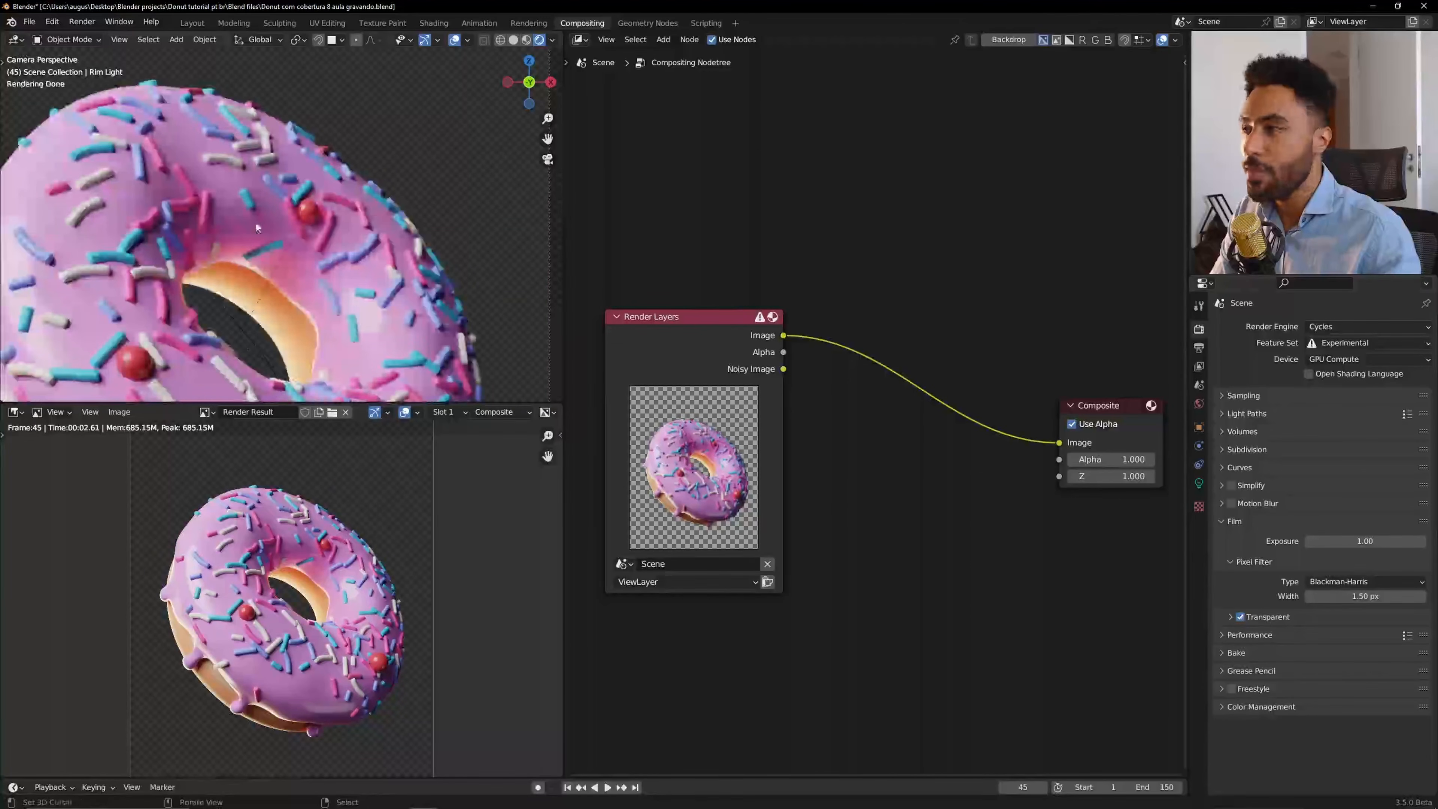
pyautogui.scroll(5, 507, 100)
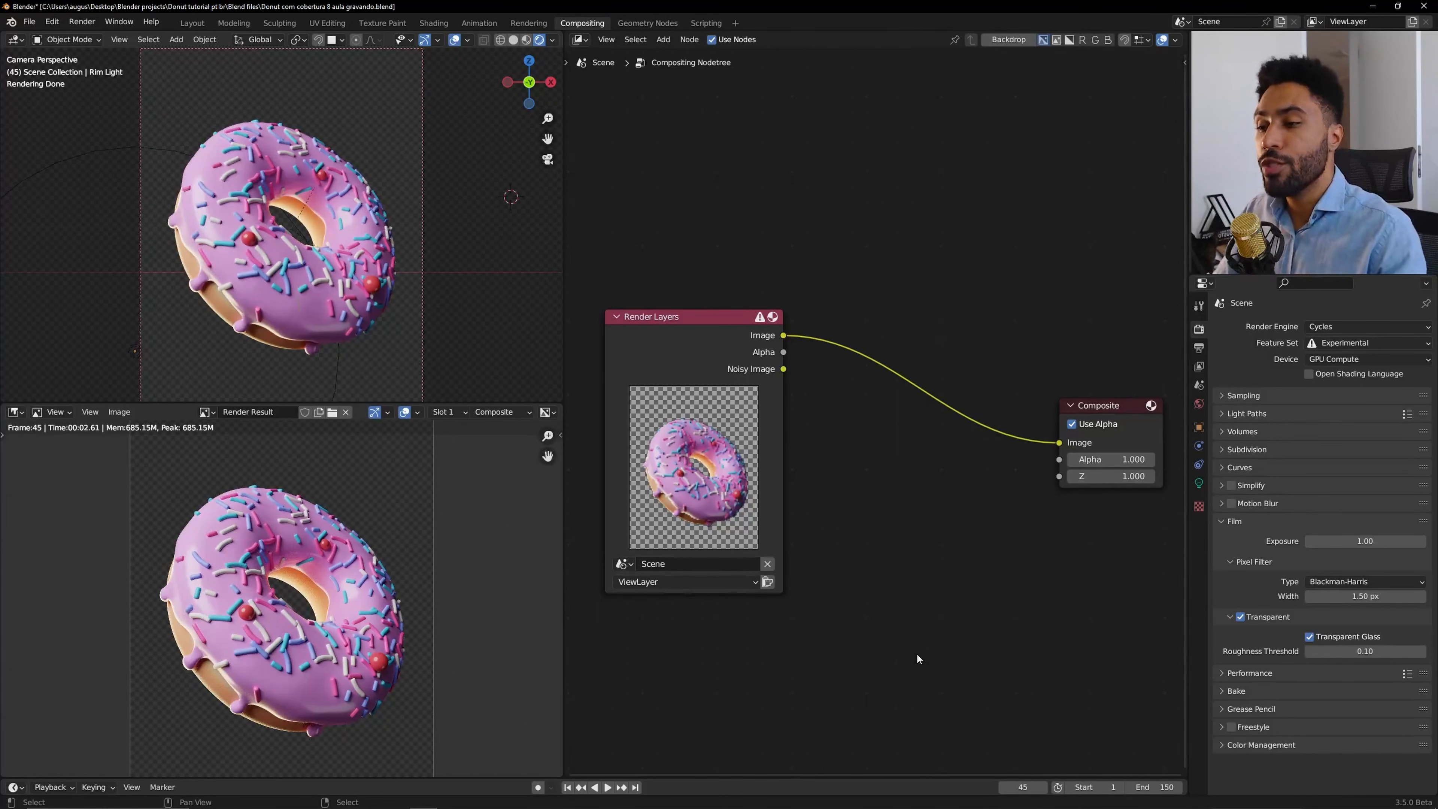
# Add an RGB input node to the compositor node tree.
pyautogui.hotkey('shift', 'a')
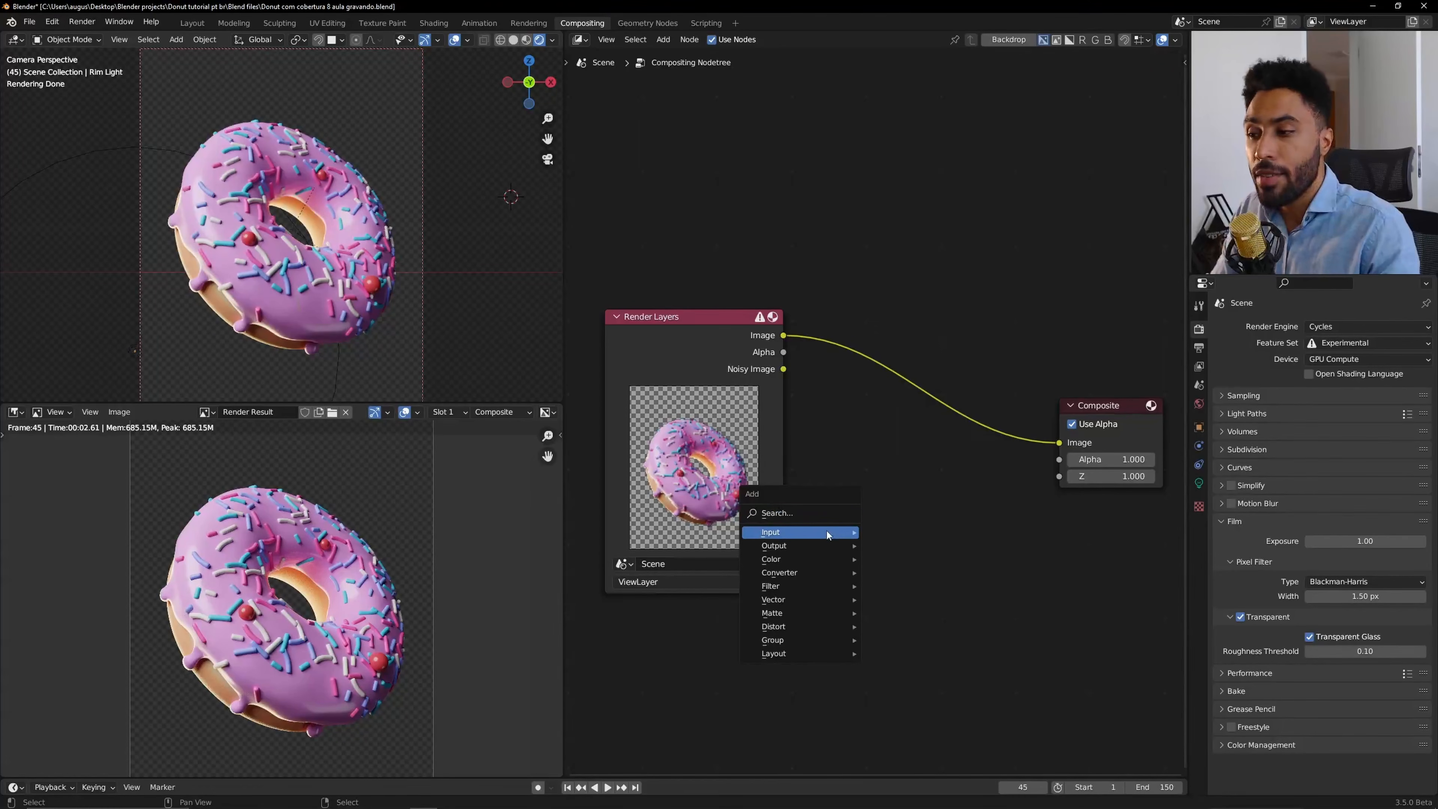
pyautogui.moveTo(826, 531)
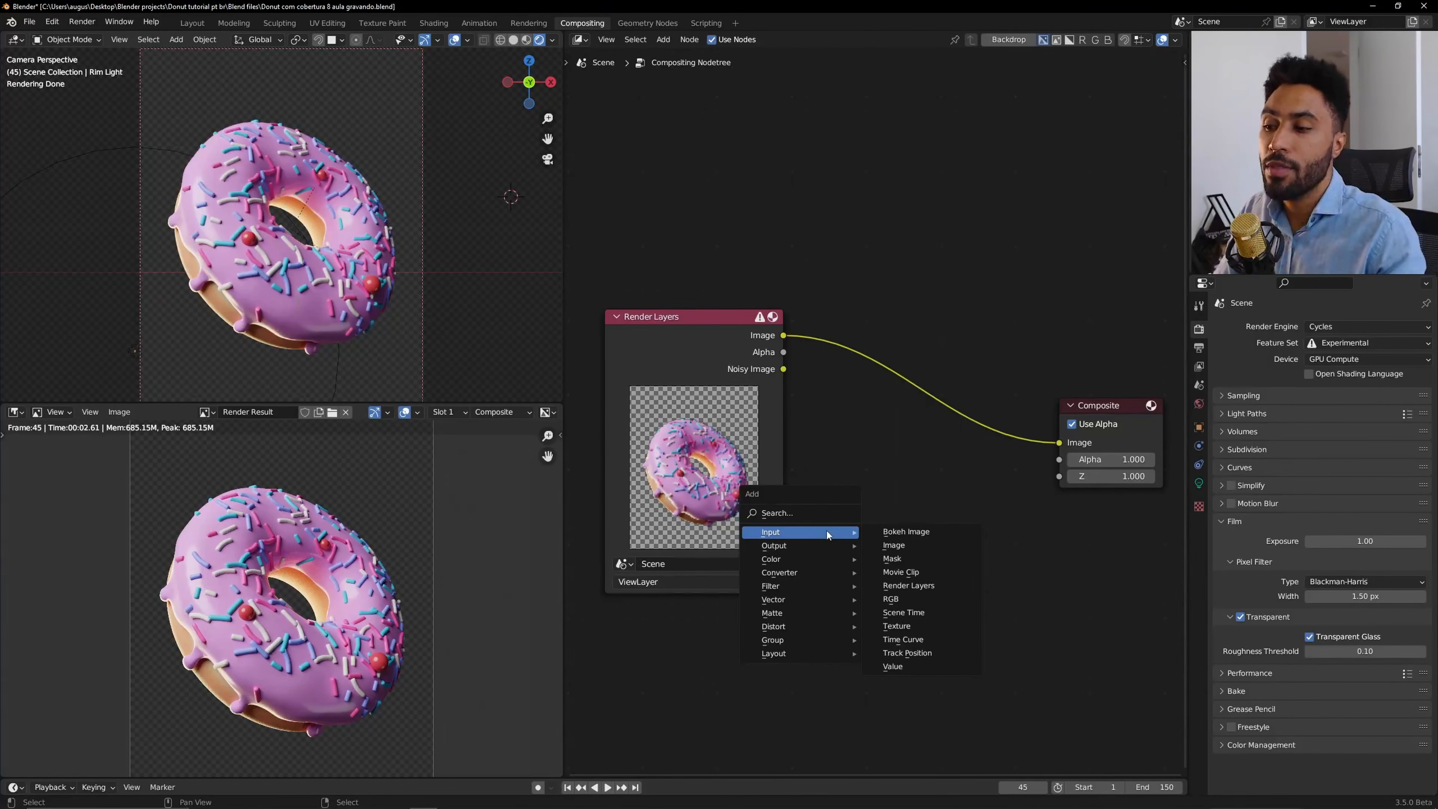
pyautogui.click(925, 607)
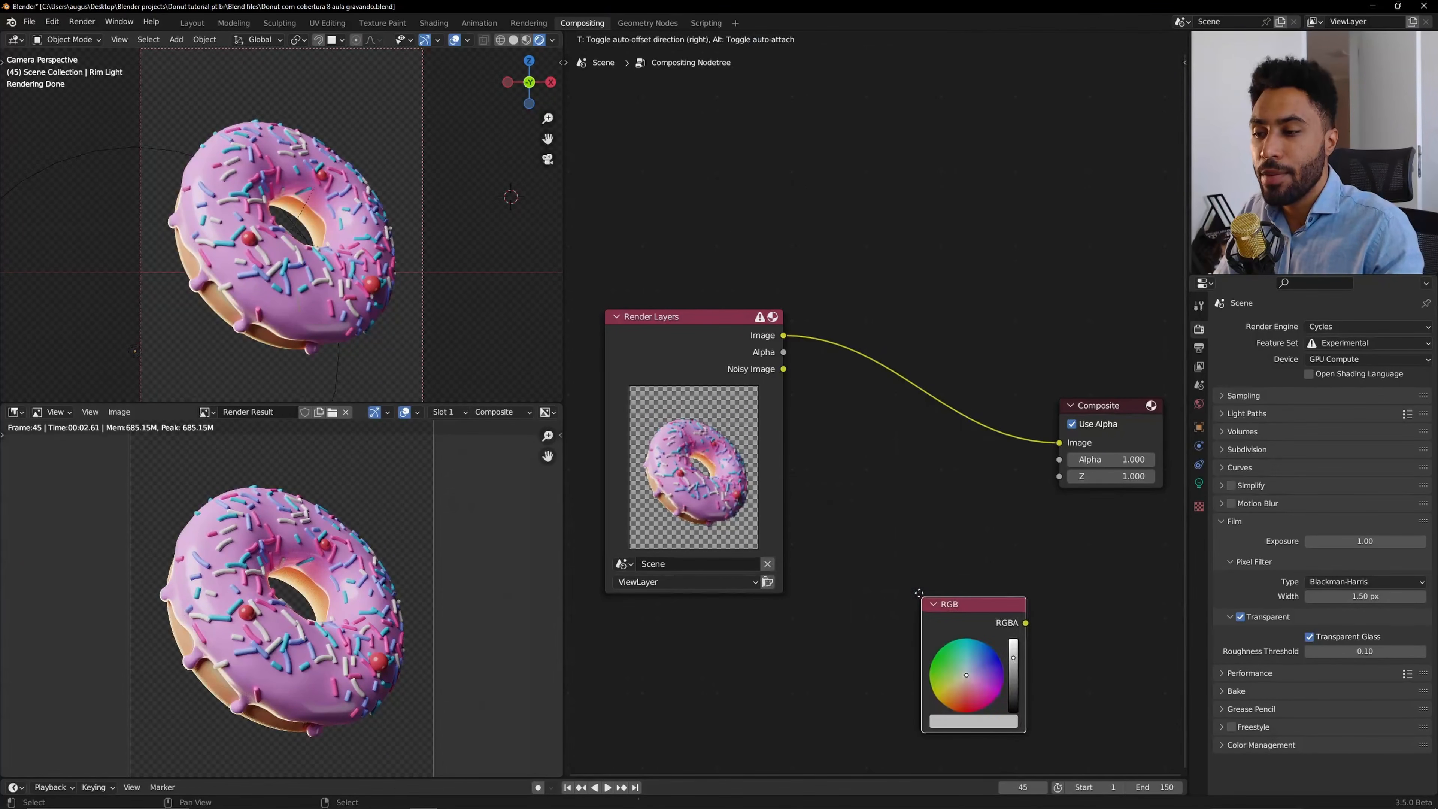
pyautogui.click(857, 495)
pyautogui.hotkey('shift', 'a')
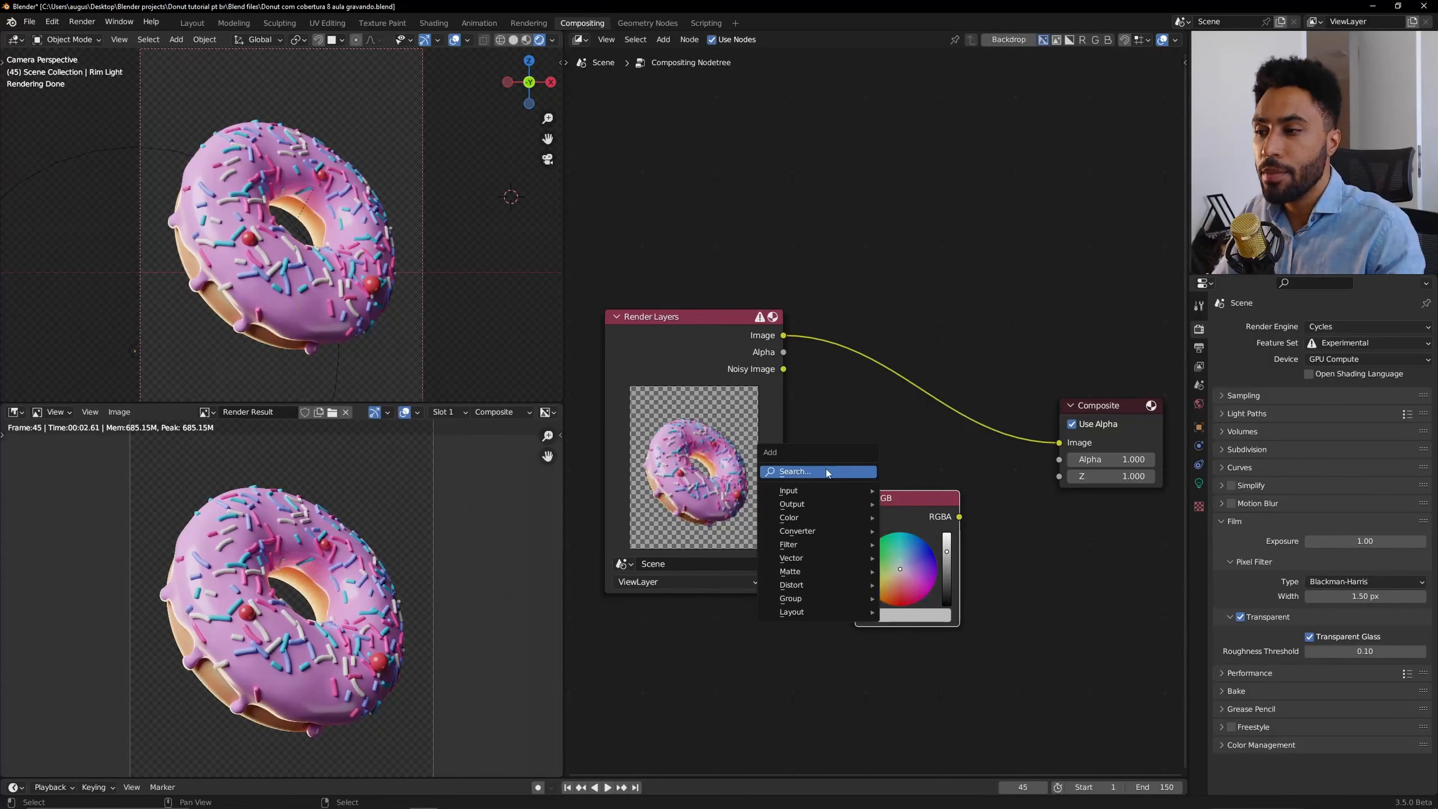
pyautogui.click(823, 470)
pyautogui.write('rg')
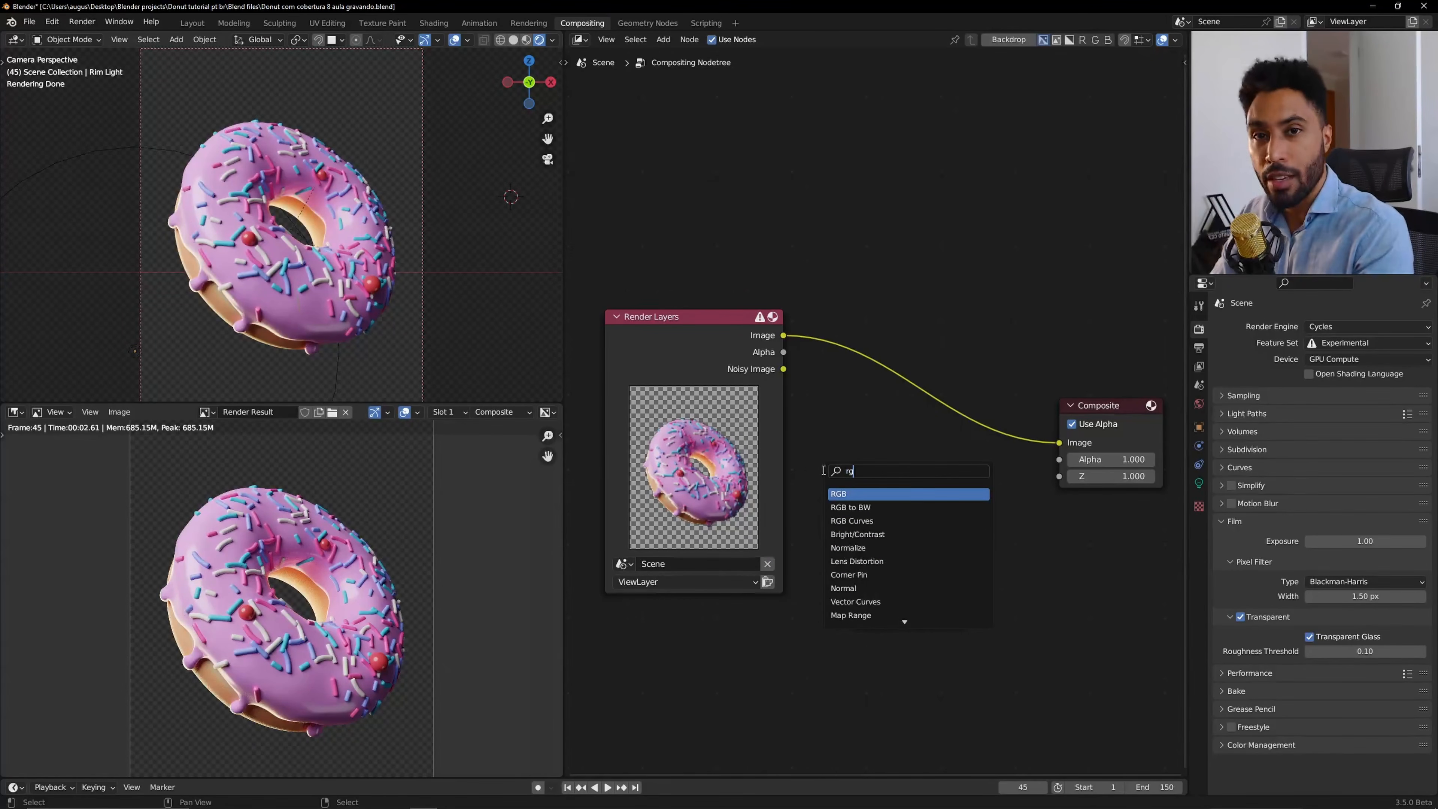
pyautogui.write('b')
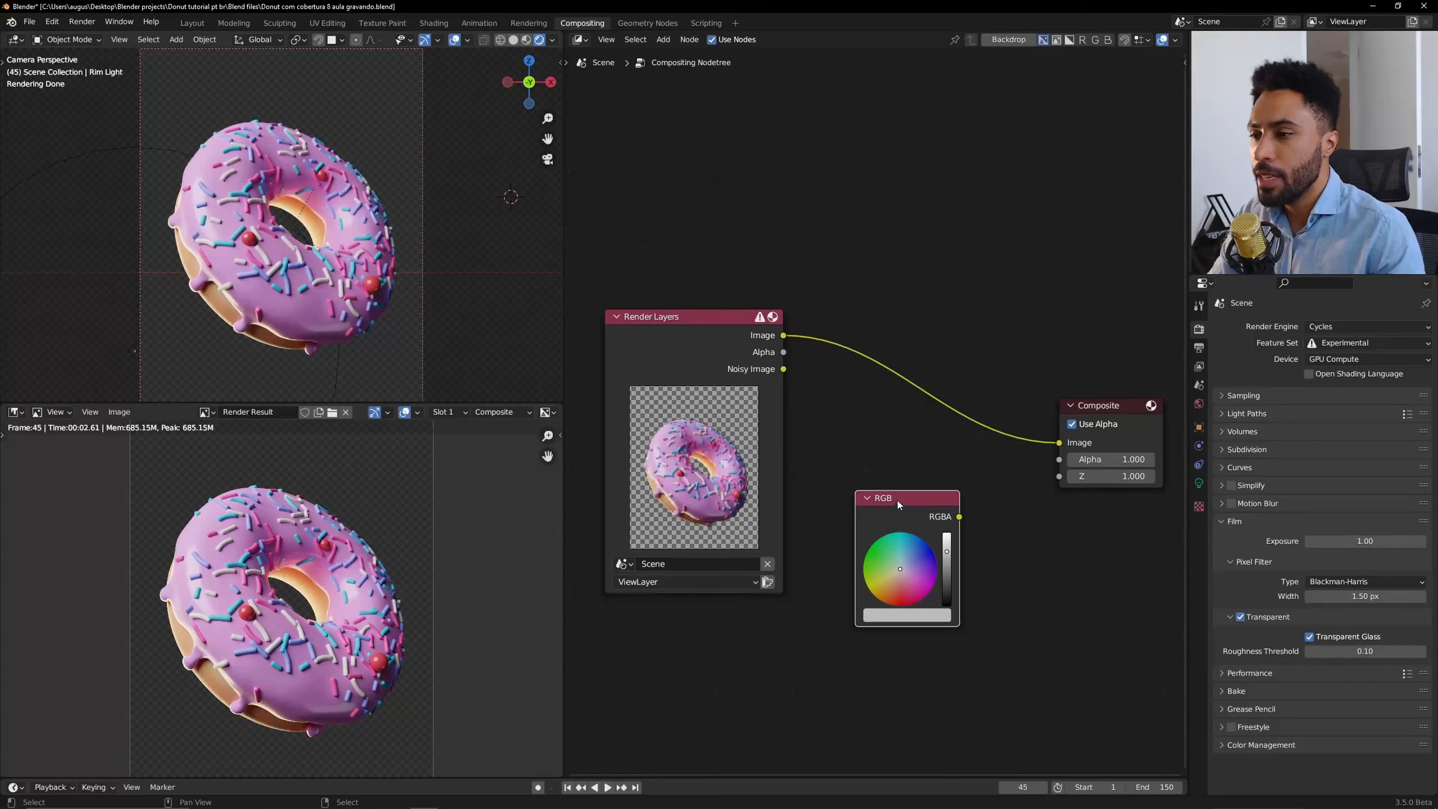
pyautogui.scroll(-2, 899, 504)
# Rearrange the nodes, moving the RGB node below the Render Layers node.
pyautogui.click(736, 367)
pyautogui.moveTo(735, 367); pyautogui.dragTo(786, 367, button='middle')
pyautogui.moveTo(785, 367); pyautogui.dragTo(708, 256)
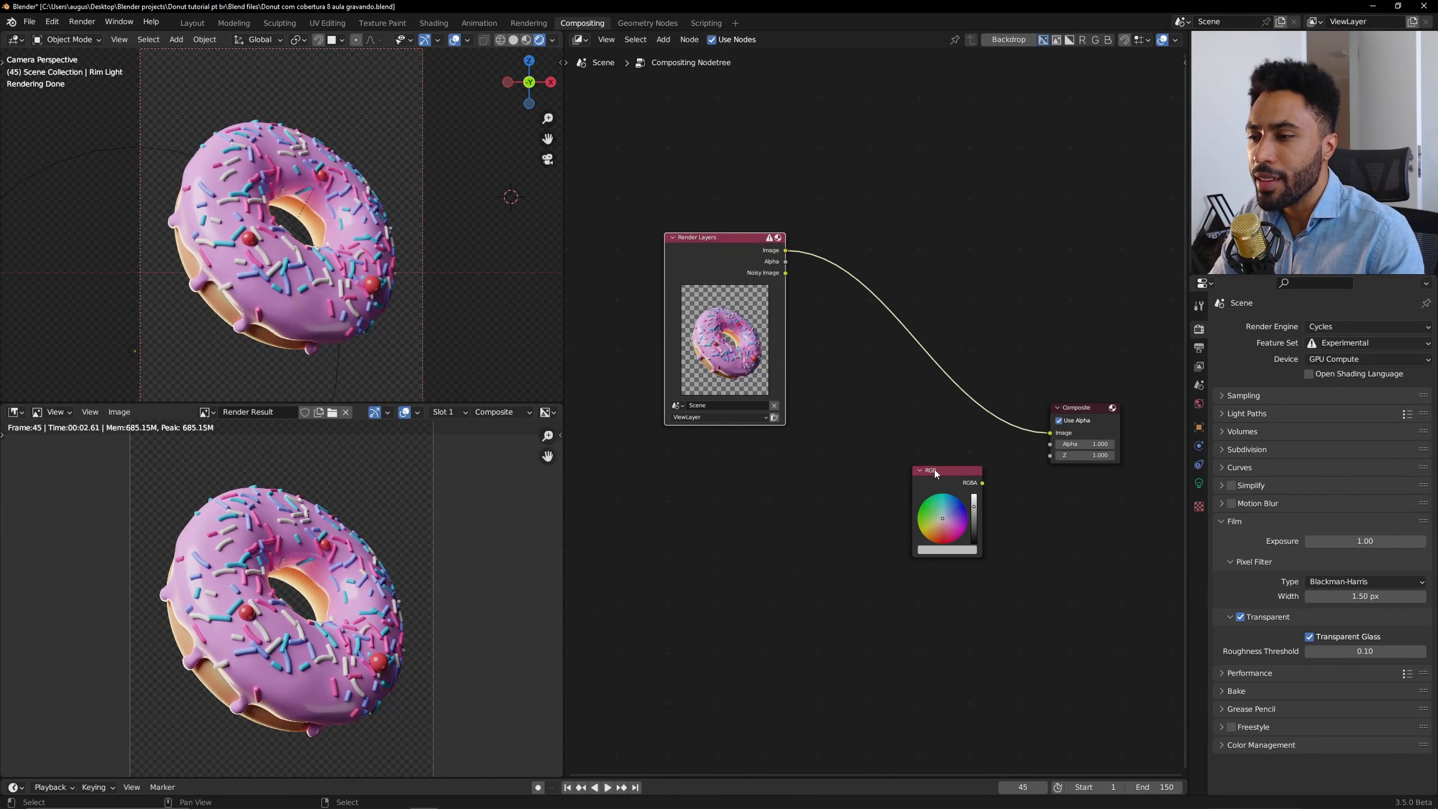
pyautogui.moveTo(936, 474); pyautogui.dragTo(697, 445)
pyautogui.scroll(2, 813, 502)
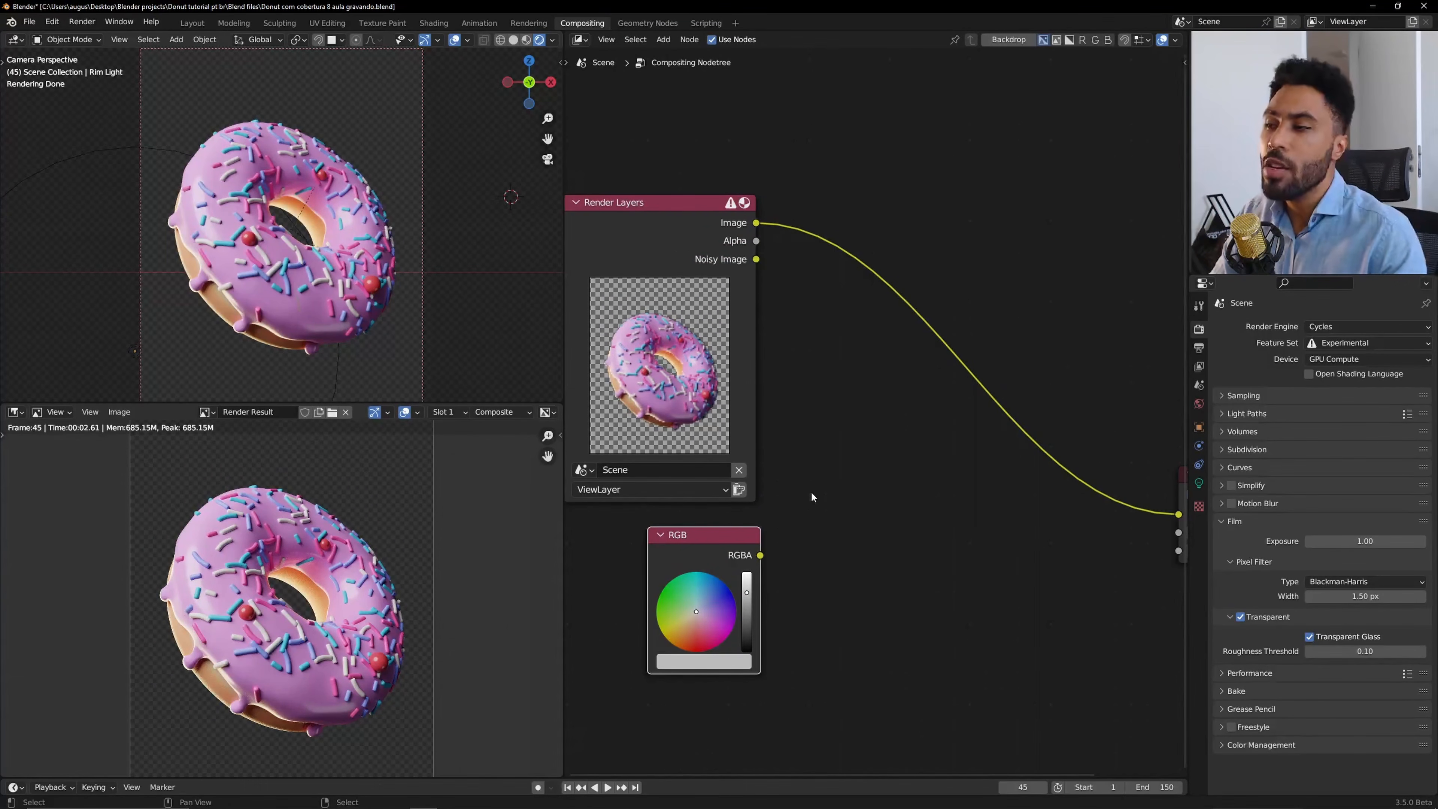
# Pick a pink colour in the RGB node.
pyautogui.moveTo(760, 556); pyautogui.dragTo(858, 446)
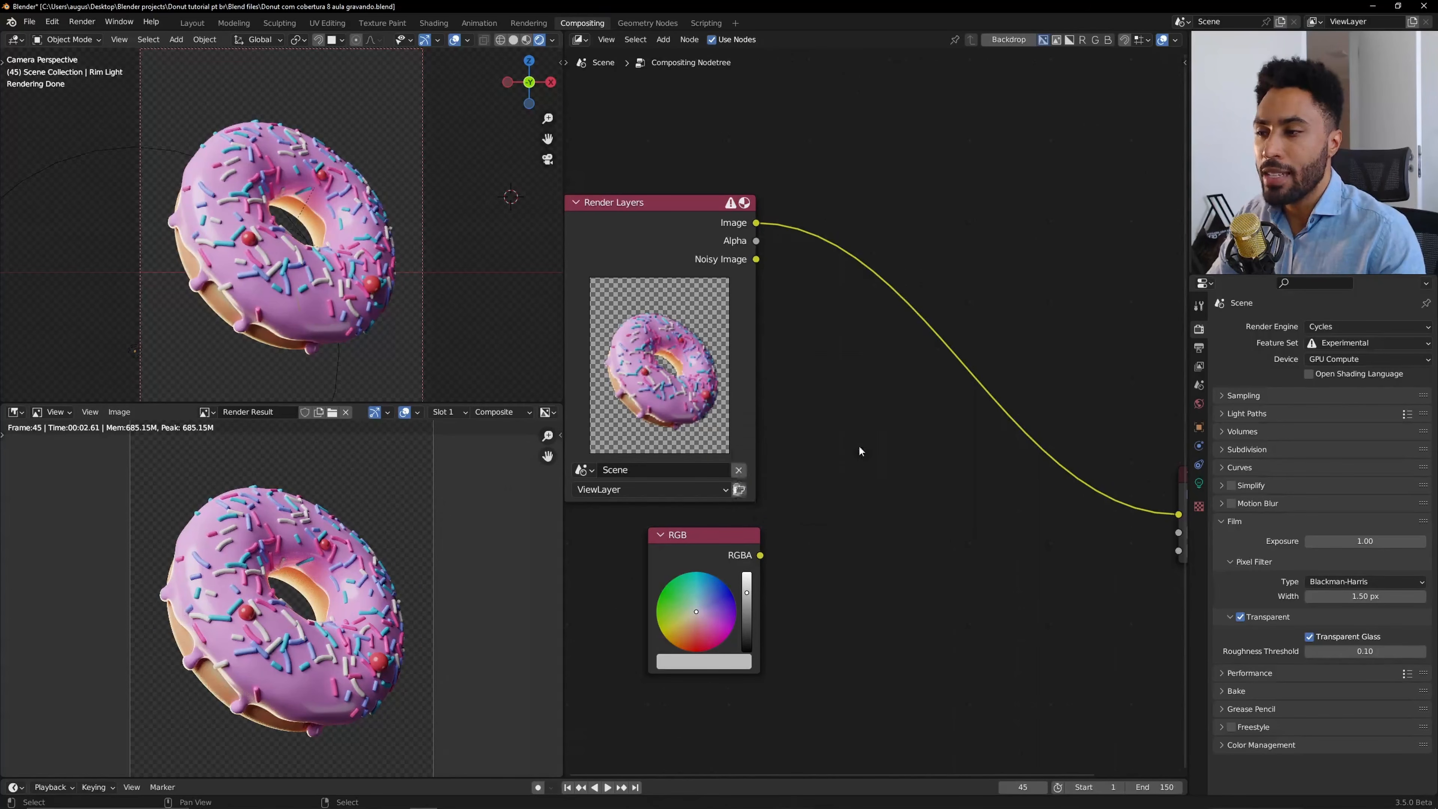
pyautogui.scroll(-2, 858, 445)
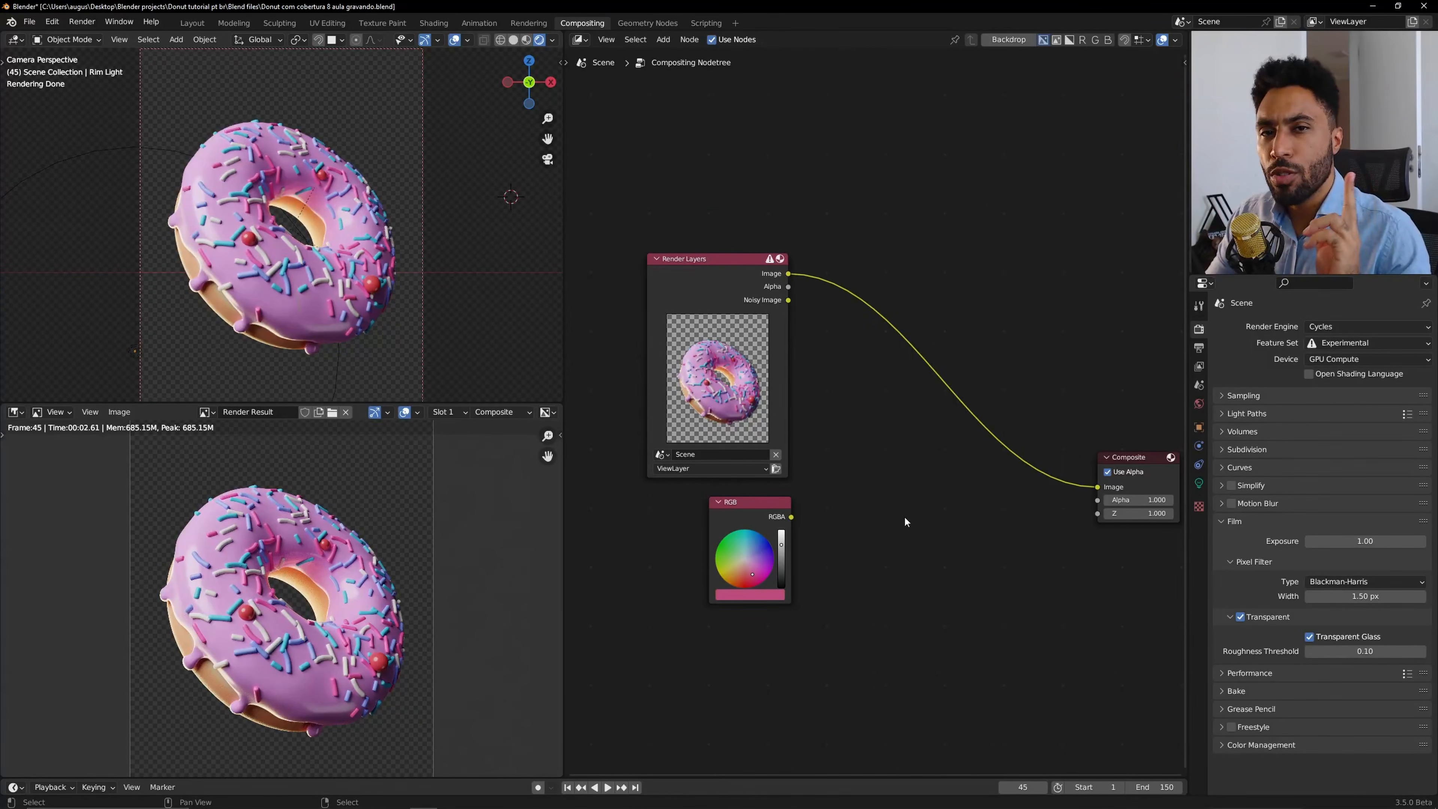
pyautogui.scroll(4, 771, 523)
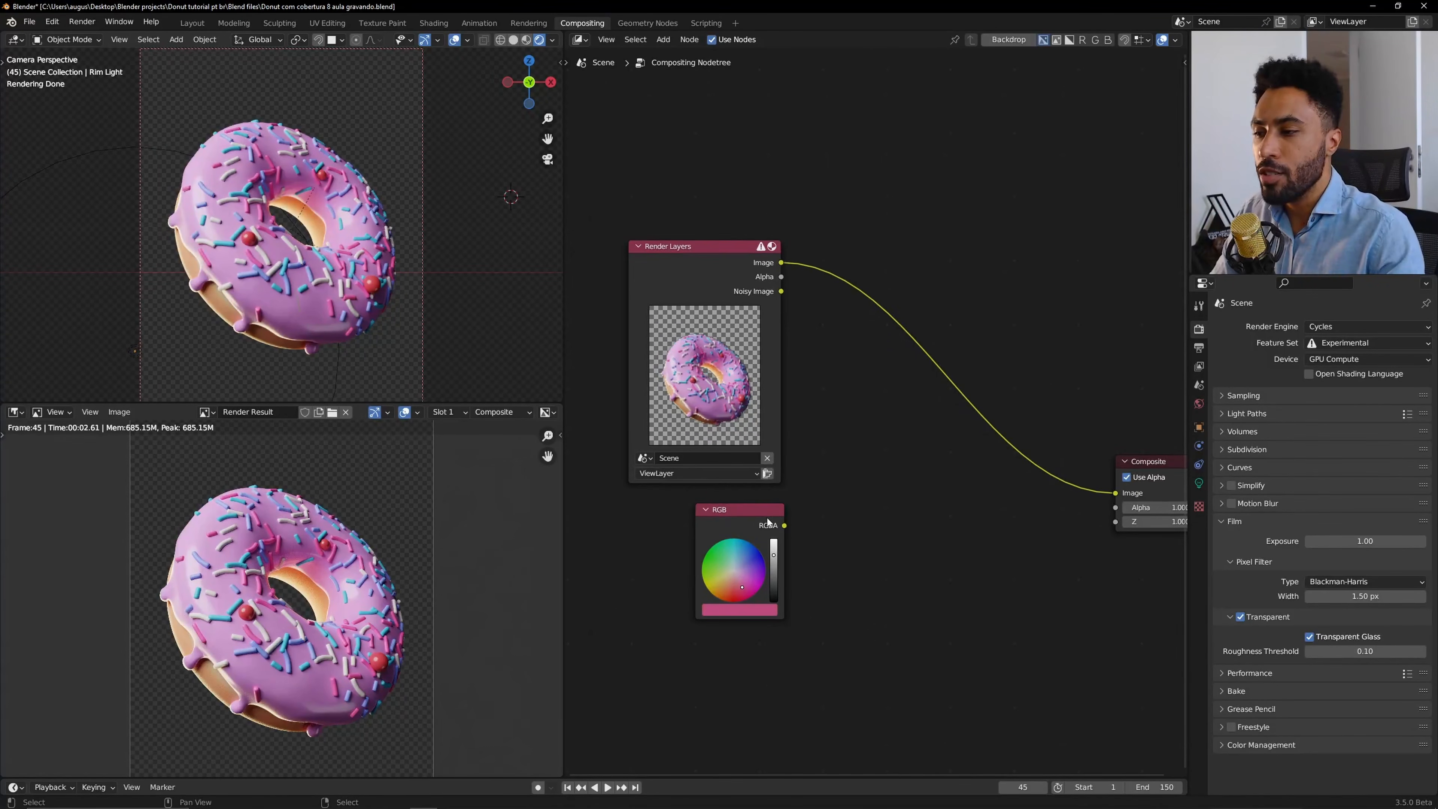
pyautogui.scroll(-3, 777, 547)
pyautogui.moveTo(851, 556); pyautogui.dragTo(732, 534, button='middle')
# Link the RGB output to the Composite image input, then relink the Render Layers image to it.
pyautogui.moveTo(664, 499); pyautogui.dragTo(994, 466)
pyautogui.moveTo(293, 198); pyautogui.dragTo(303, 251, button='middle')
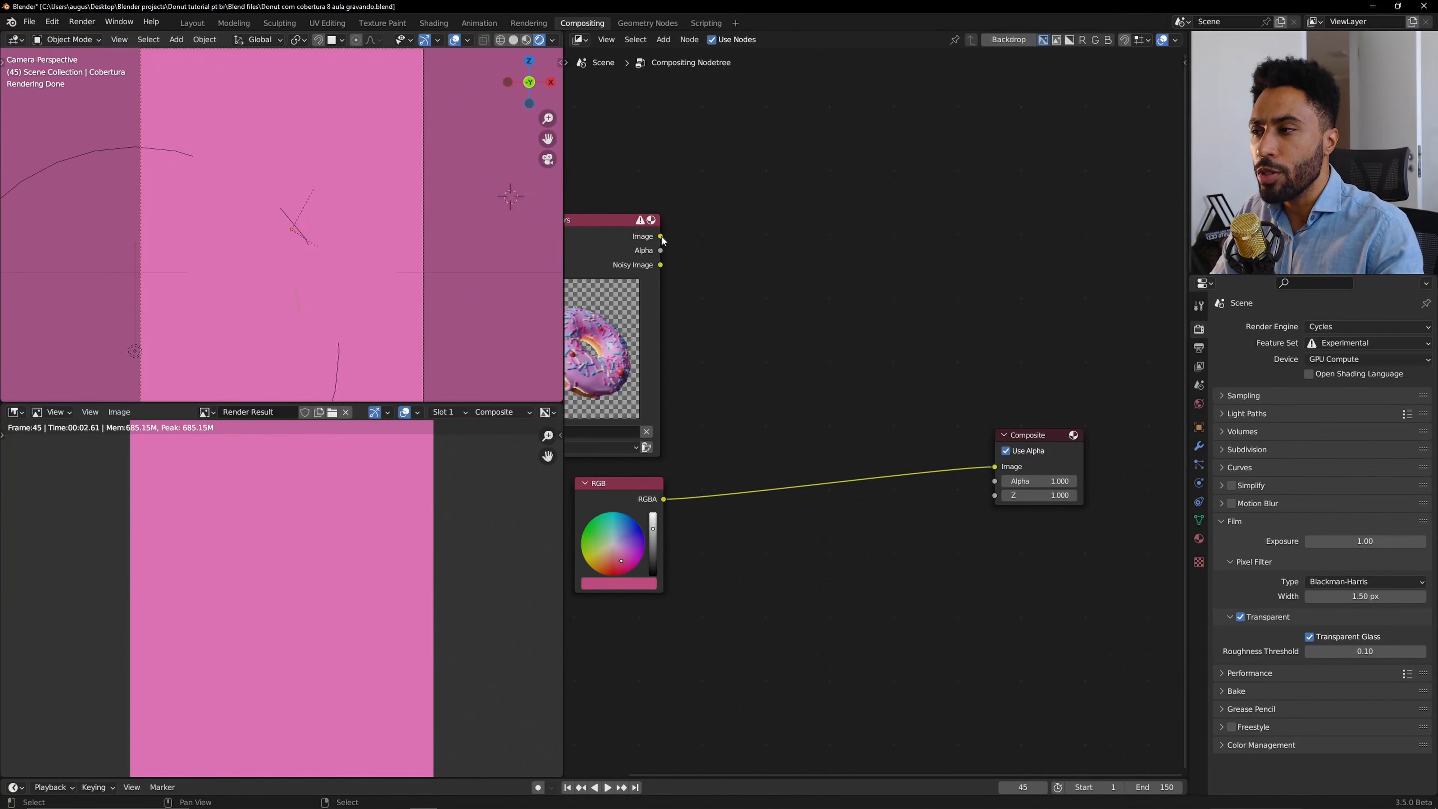
pyautogui.moveTo(660, 235); pyautogui.dragTo(994, 467)
# Move the RGB node beside the Render Layers node.
pyautogui.moveTo(625, 560); pyautogui.dragTo(753, 569, button='middle')
pyautogui.click(725, 505)
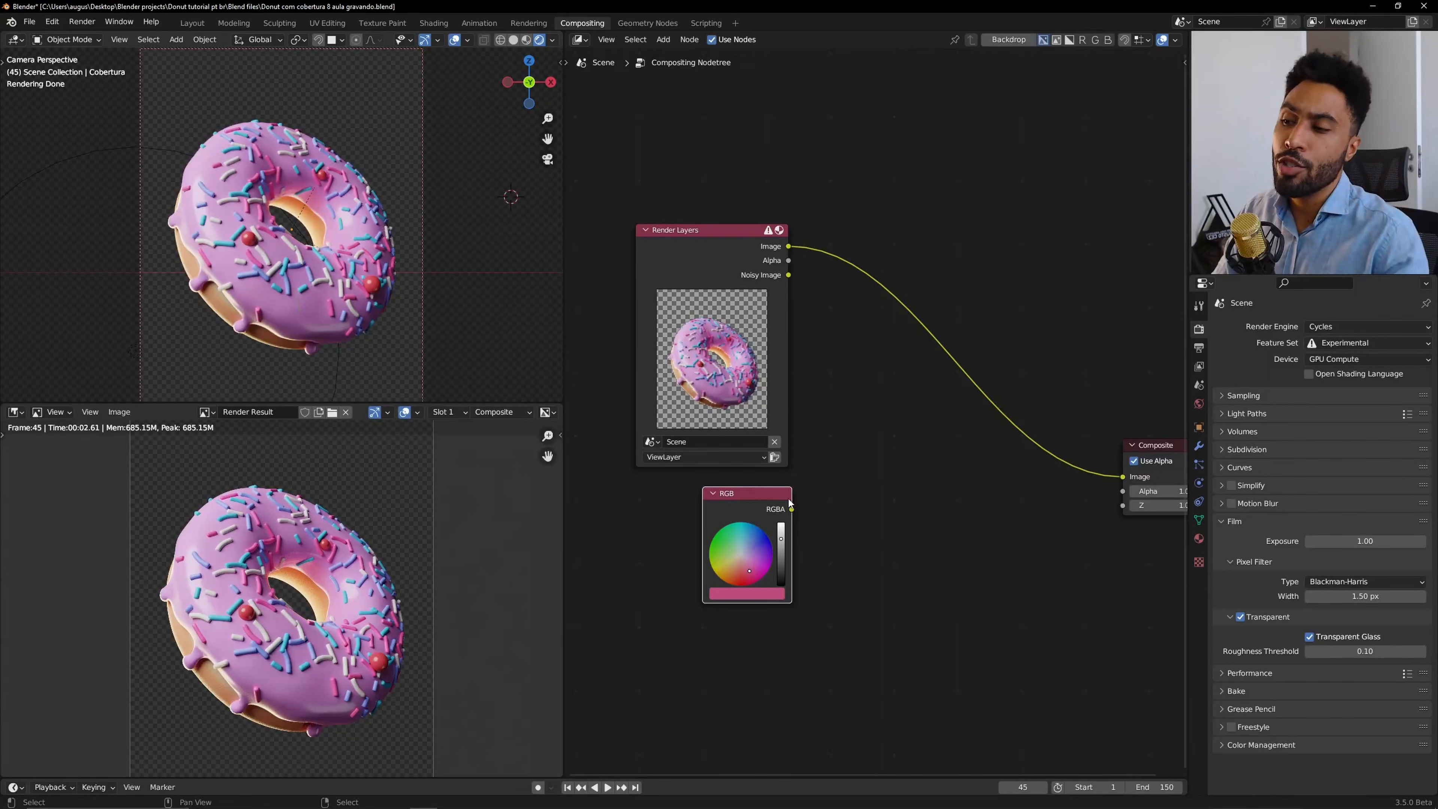
pyautogui.moveTo(885, 463); pyautogui.dragTo(861, 467, button='middle')
# Add an Alpha Over node to the compositor tree, found by searching for Alpha.
pyautogui.hotkey('shift', 'a')
pyautogui.moveTo(862, 469)
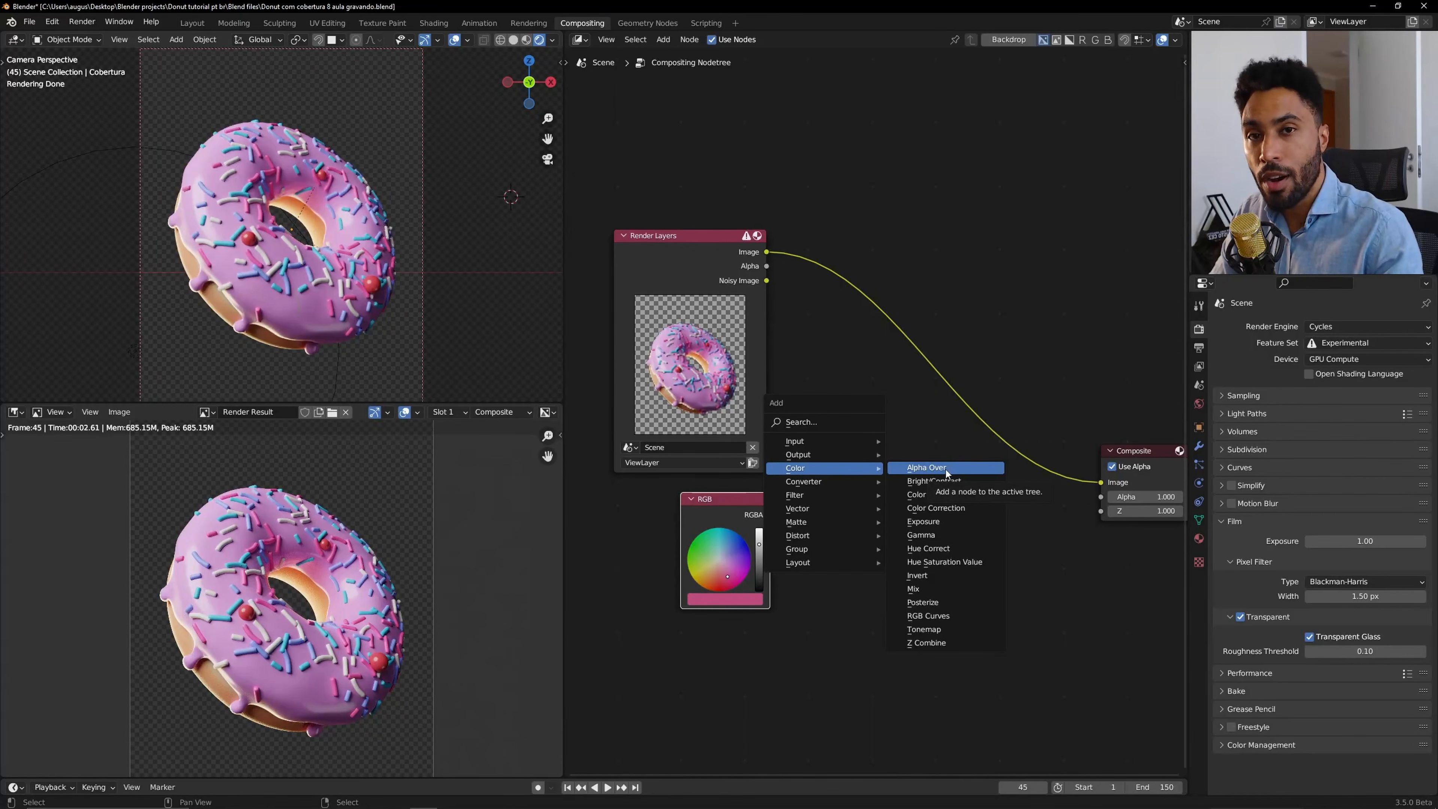
pyautogui.click(804, 422)
pyautogui.write('Alph')
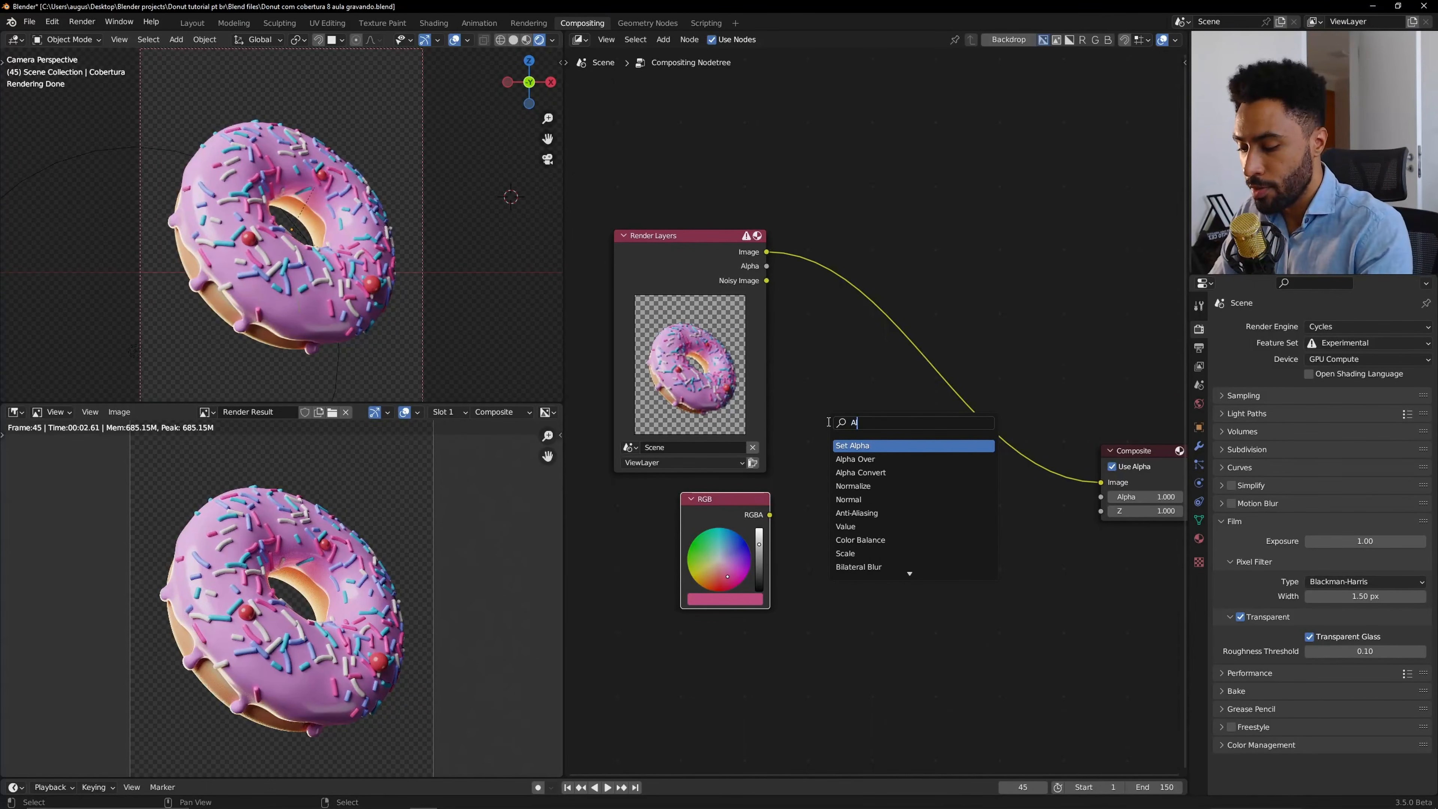
pyautogui.click(870, 459)
pyautogui.click(909, 476)
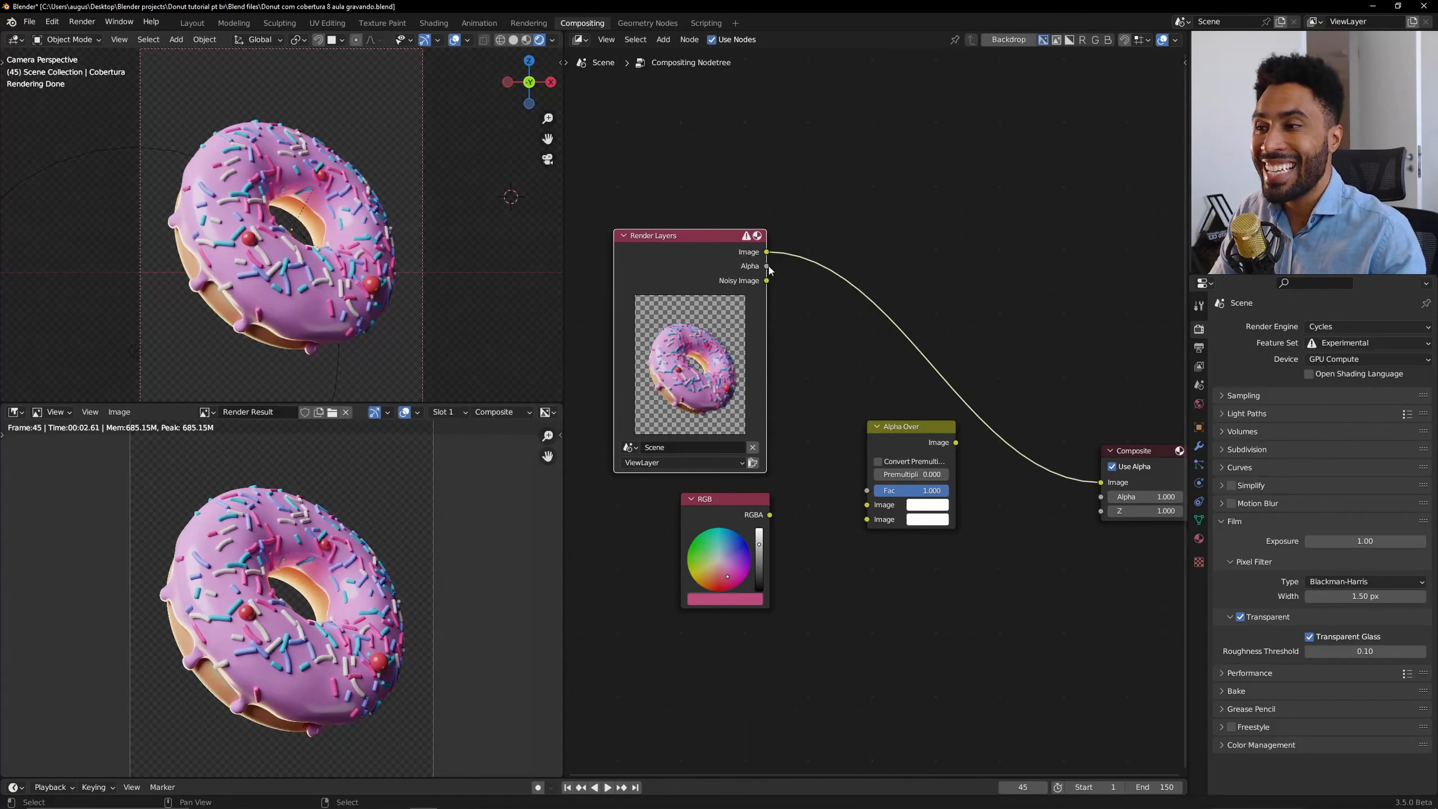
# Preview the Render Layers Alpha output in the Composite, then relink the Image output to it.
pyautogui.moveTo(767, 265); pyautogui.dragTo(1100, 482)
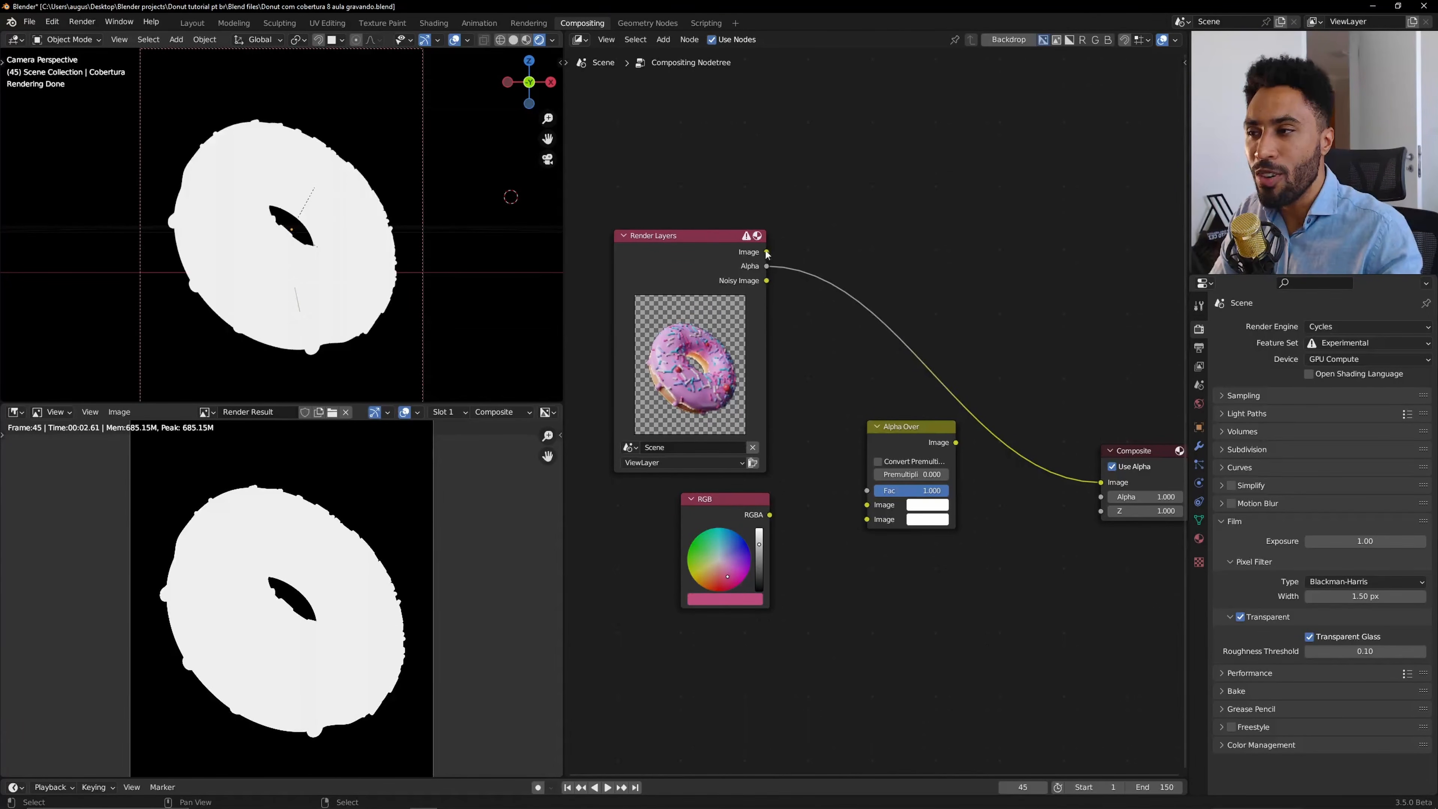
pyautogui.moveTo(766, 253); pyautogui.dragTo(1099, 482)
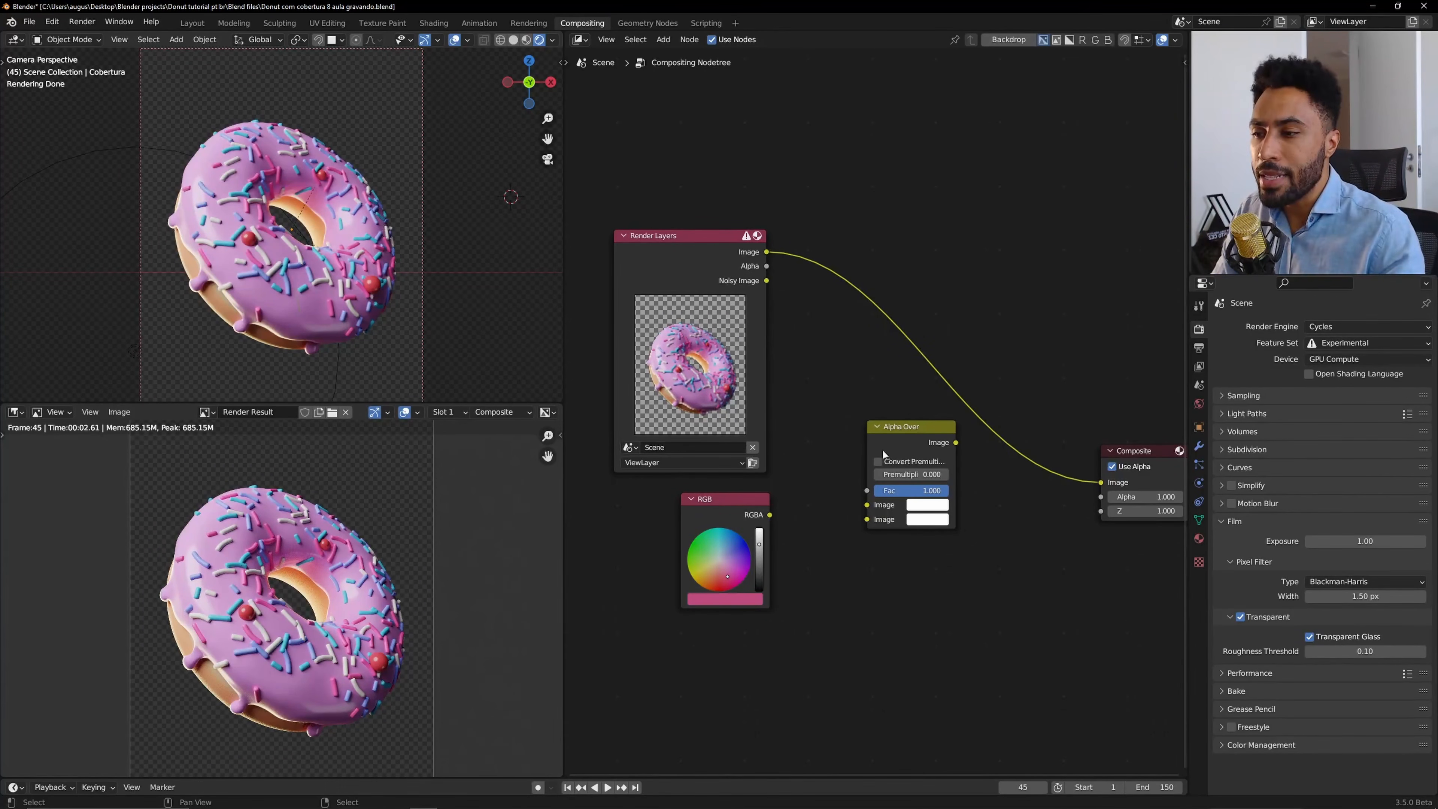
# Wire the RGB and render image into the Alpha Over image inputs and its output into the Composite.
pyautogui.moveTo(770, 515); pyautogui.dragTo(866, 519)
pyautogui.moveTo(768, 252); pyautogui.dragTo(866, 505)
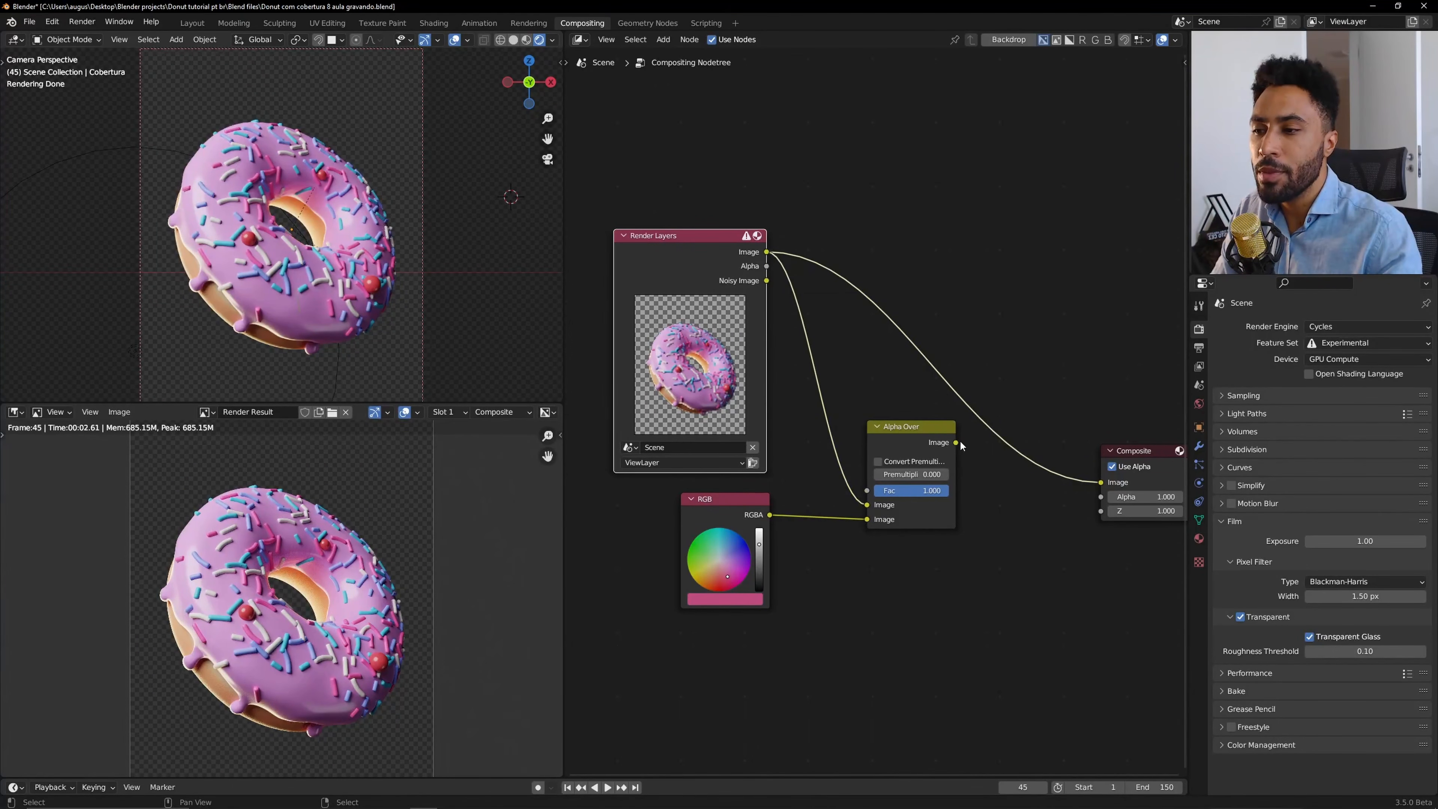
pyautogui.moveTo(956, 442); pyautogui.dragTo(1100, 482)
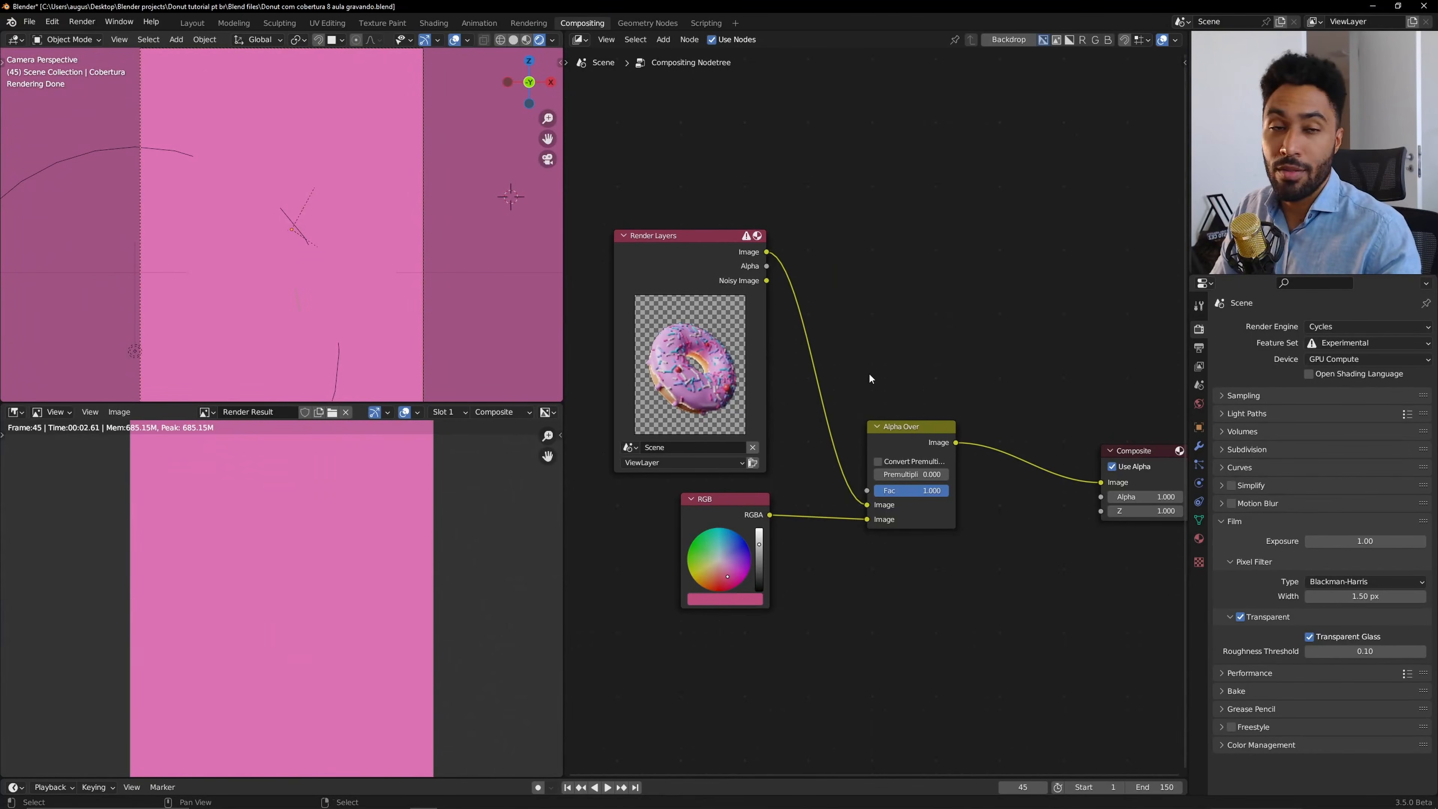
# Rewire Alpha Over: render Alpha into Fac and render image into the second Image input, above the RGB colour.
pyautogui.moveTo(914, 429); pyautogui.dragTo(931, 289)
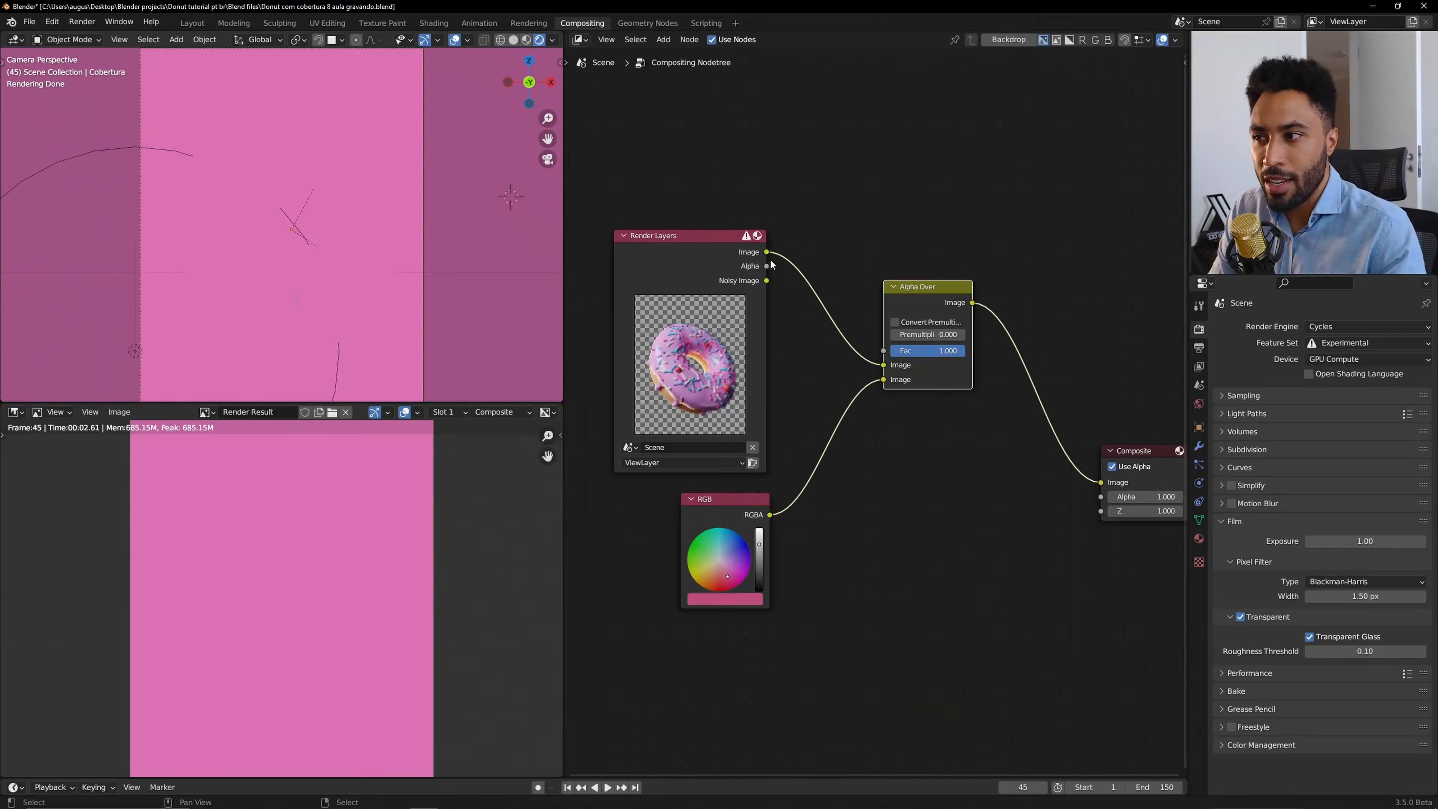
pyautogui.moveTo(768, 266); pyautogui.dragTo(785, 261)
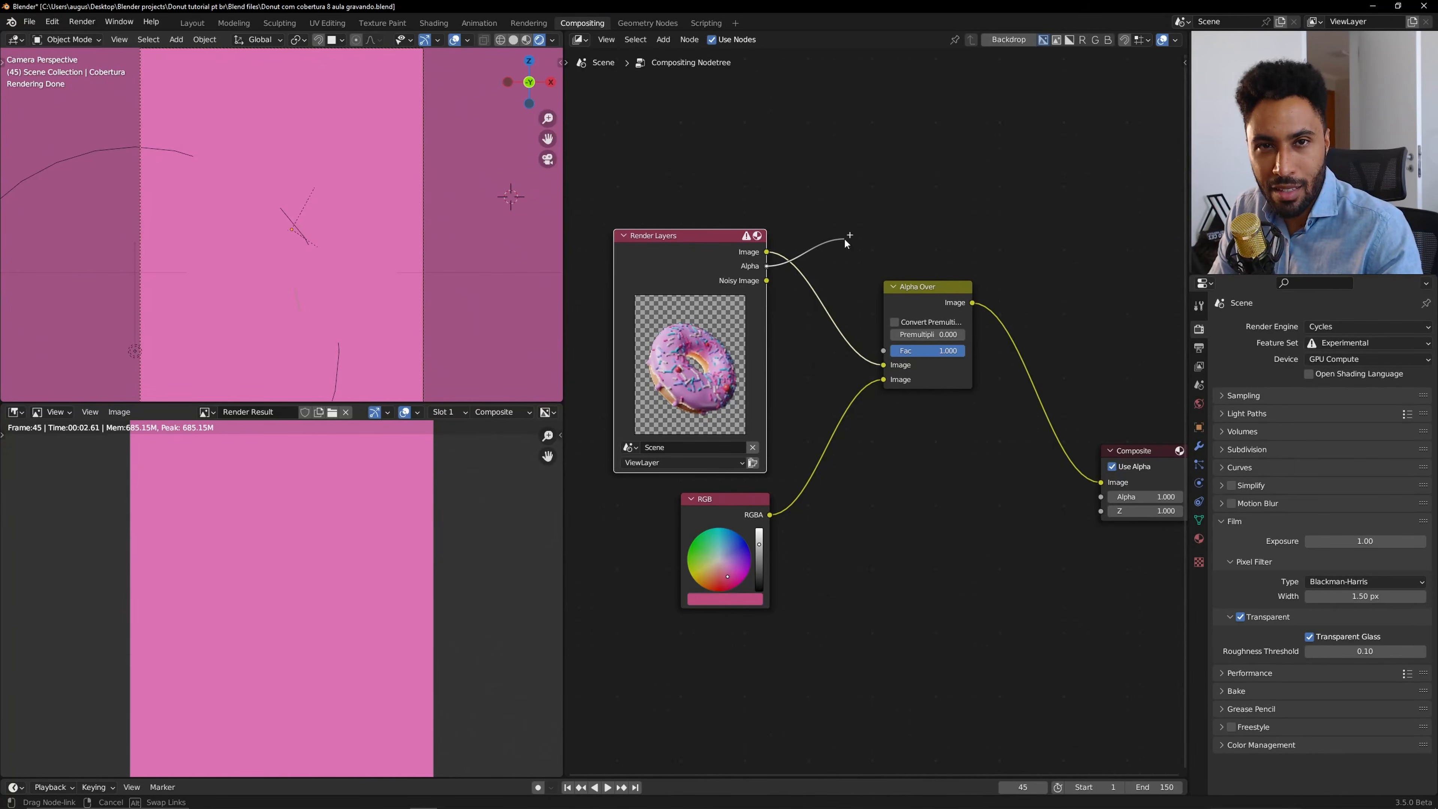
pyautogui.moveTo(844, 238); pyautogui.dragTo(886, 349)
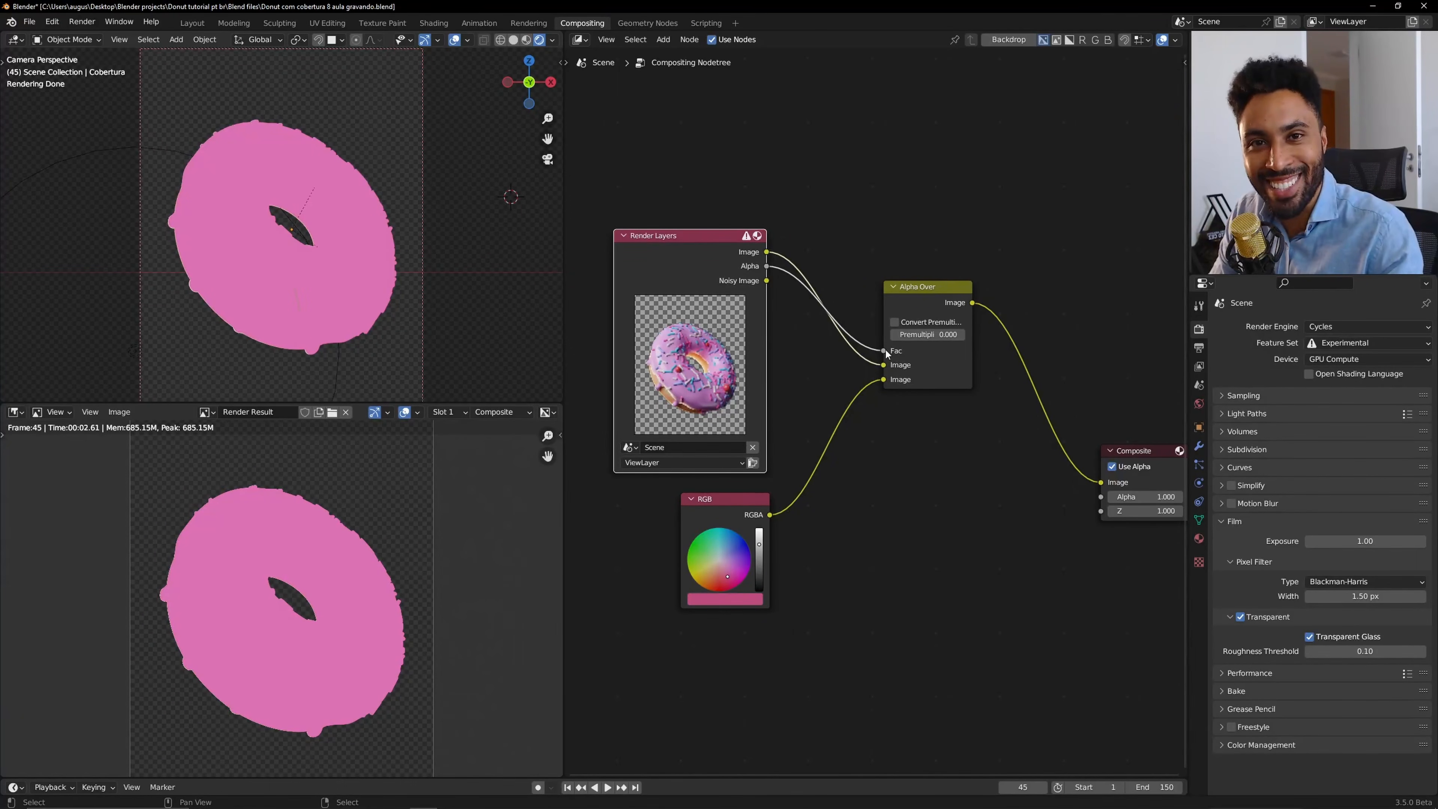
pyautogui.moveTo(883, 365)
pyautogui.mouseDown()
pyautogui.moveTo(871, 399)
pyautogui.moveTo(884, 365)
pyautogui.mouseUp()
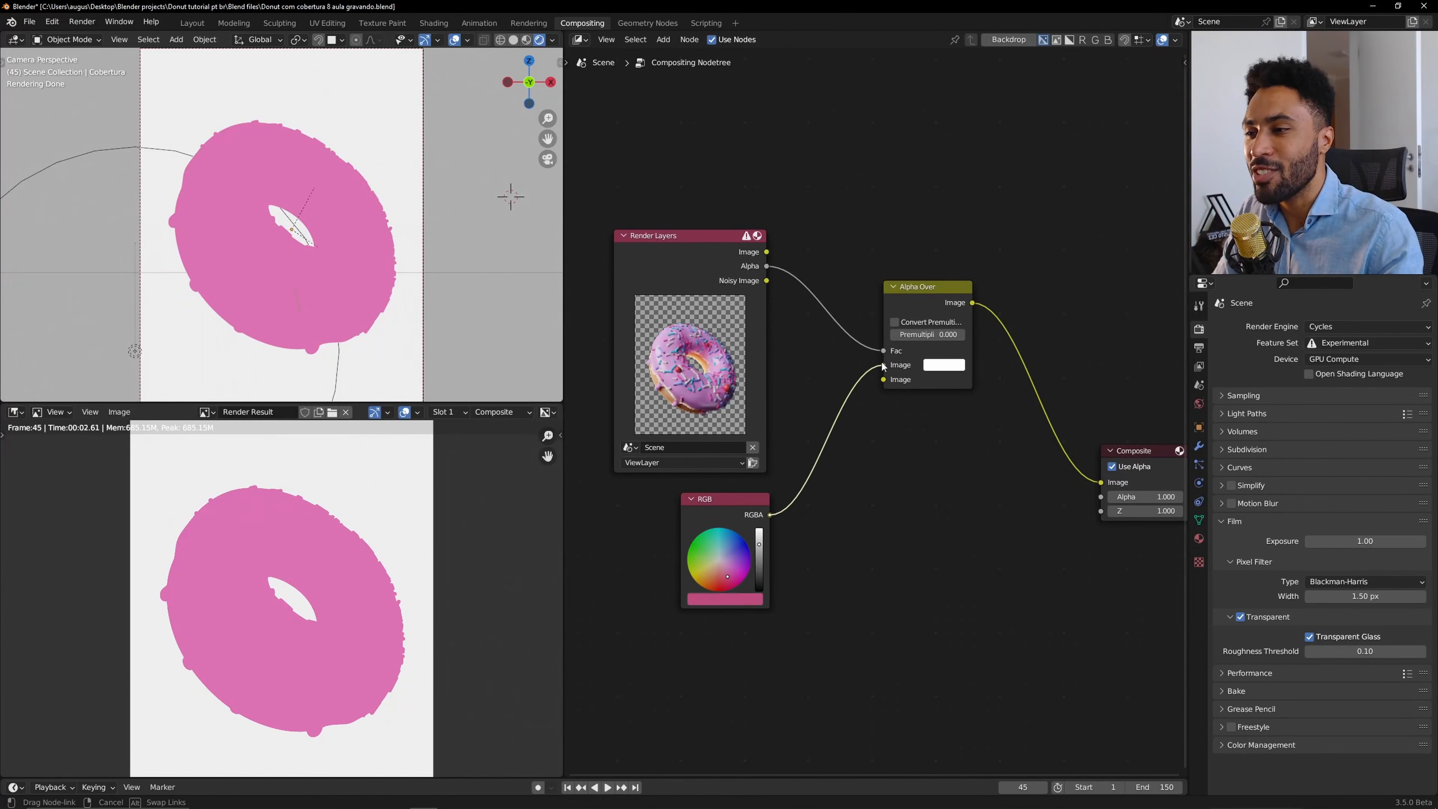
pyautogui.moveTo(766, 252); pyautogui.dragTo(883, 380)
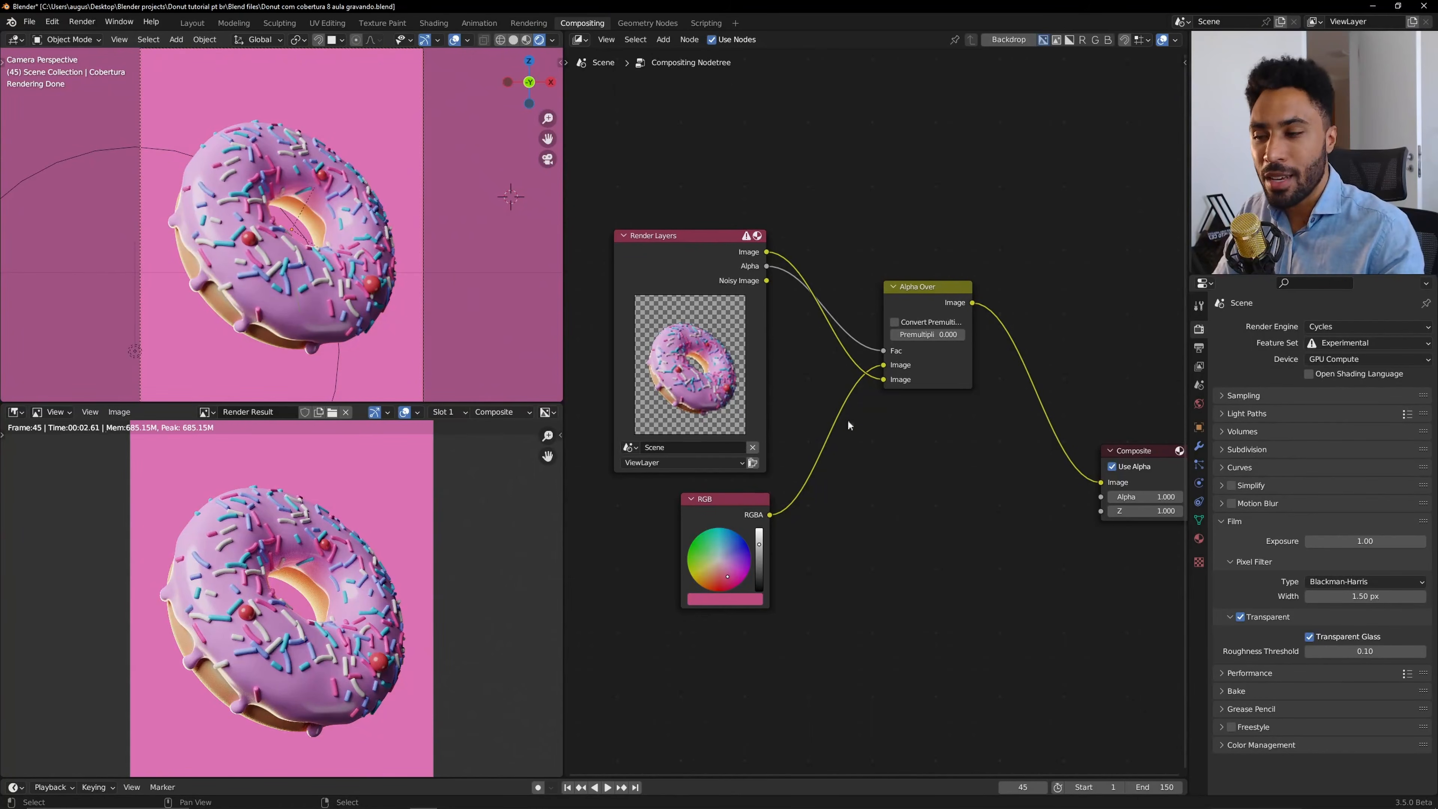
# Shift the RGB node's colour towards a more magenta pink.
pyautogui.click(750, 599)
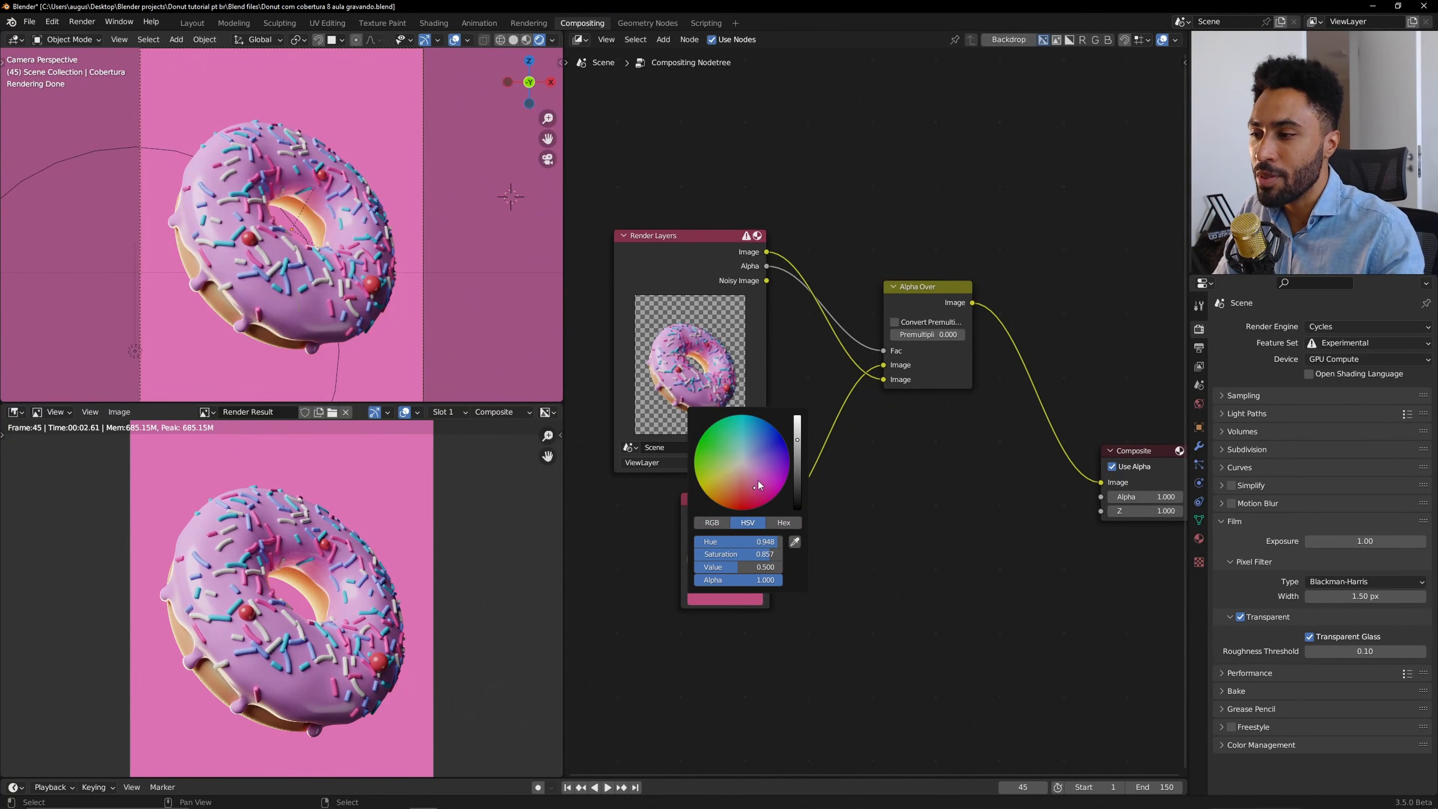
pyautogui.moveTo(758, 481)
pyautogui.mouseDown()
pyautogui.moveTo(764, 456)
pyautogui.moveTo(763, 476)
pyautogui.mouseUp()
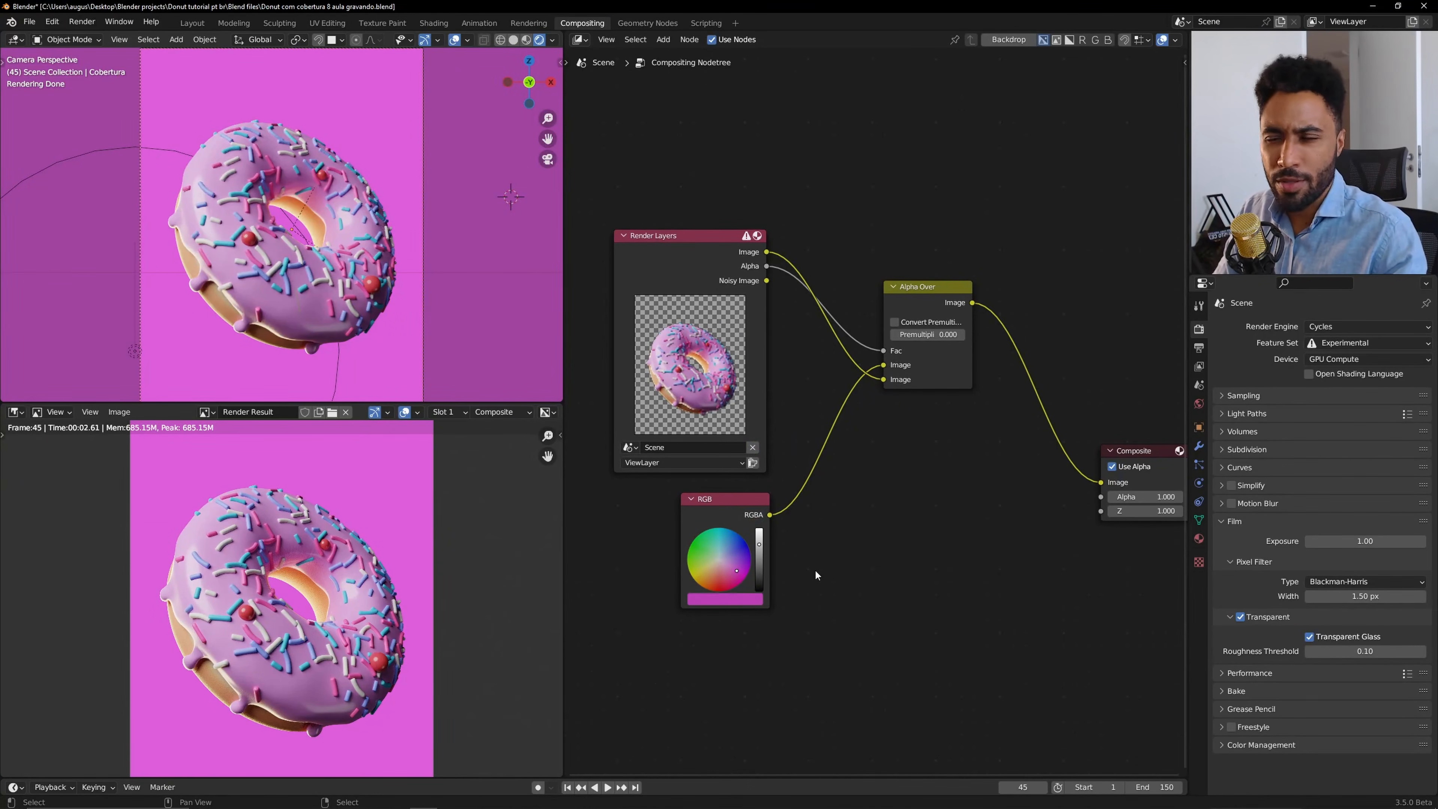
# Sample the RGB node's colour from the donut's icing with the eyedropper.
pyautogui.scroll(4, 356, 346)
pyautogui.click(756, 600)
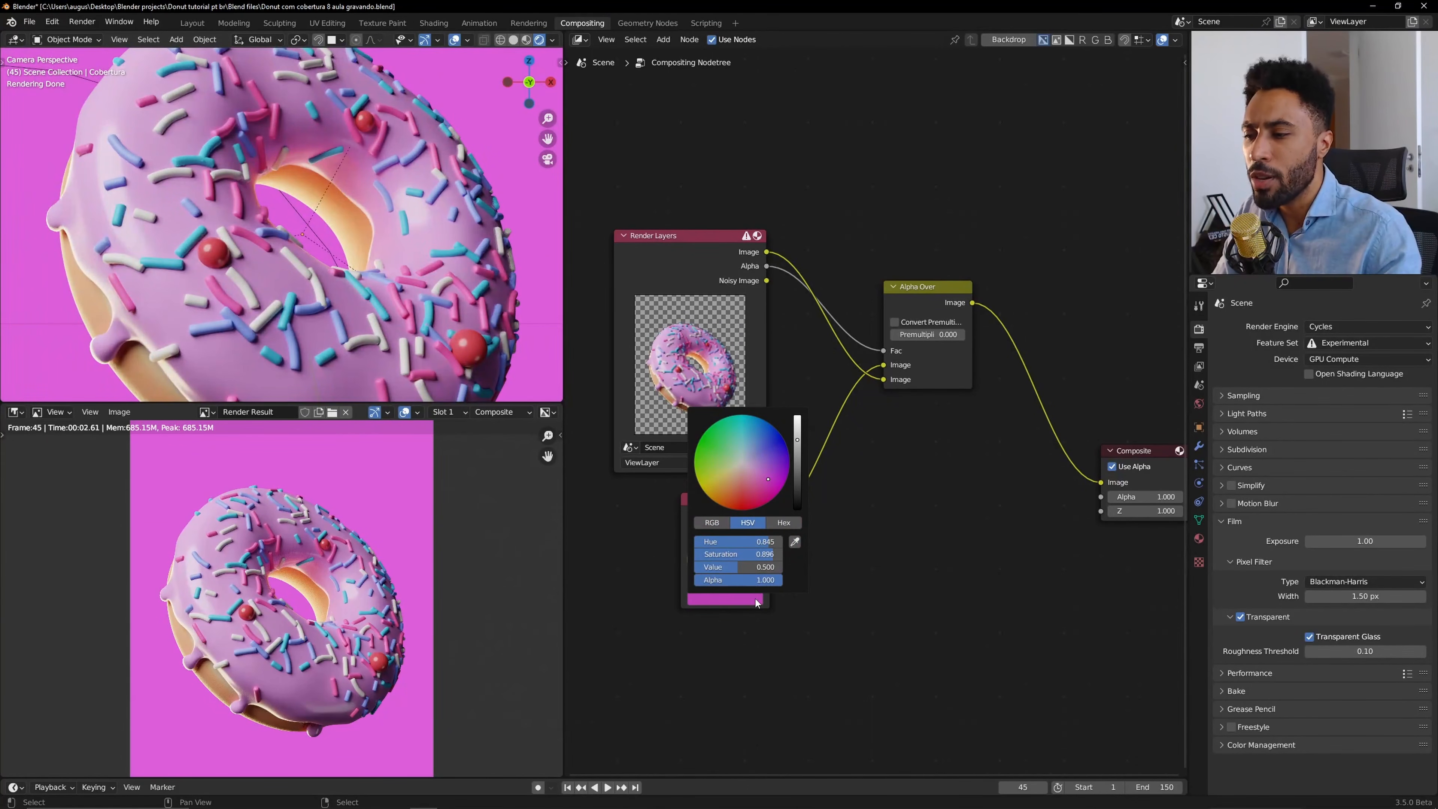
pyautogui.click(795, 542)
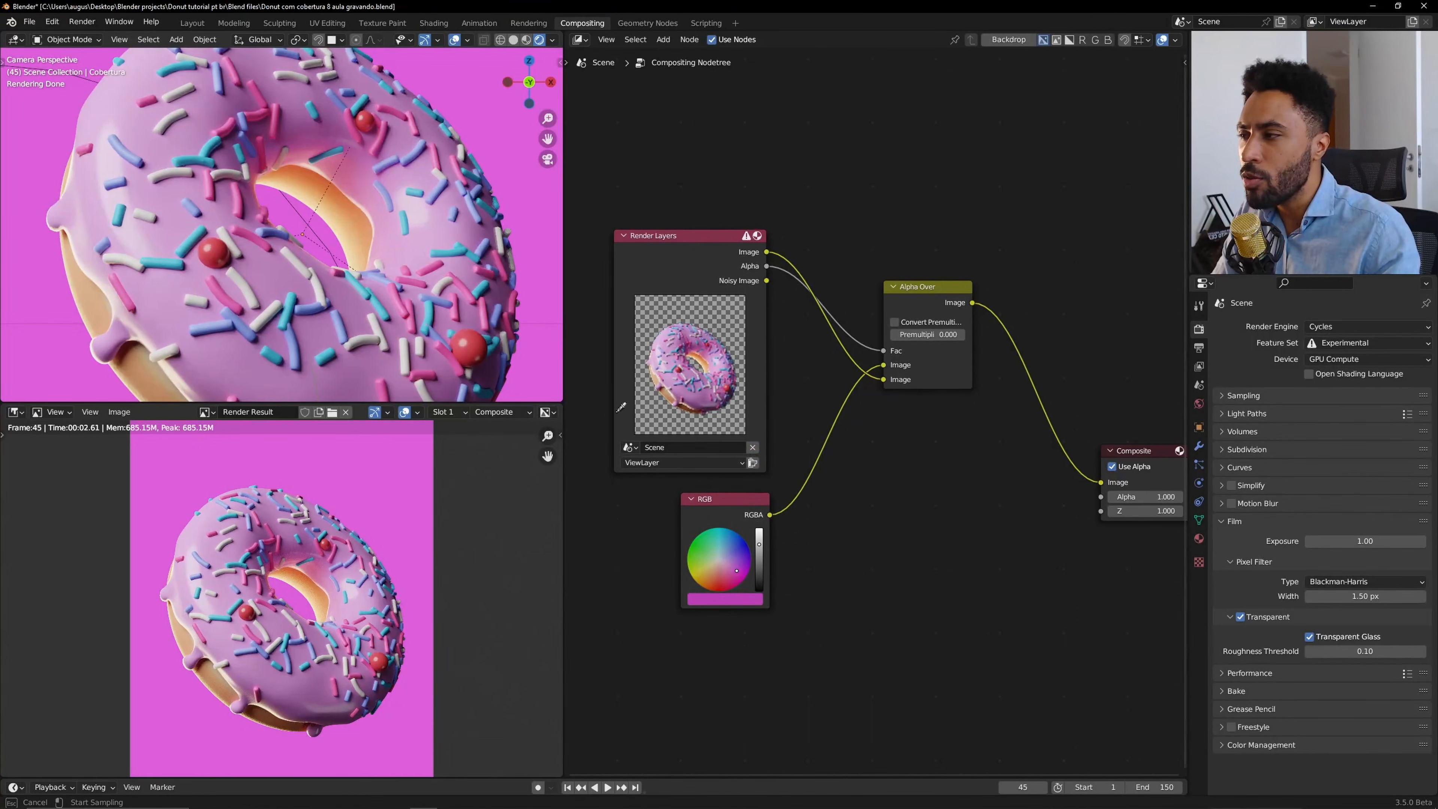
pyautogui.click(444, 231)
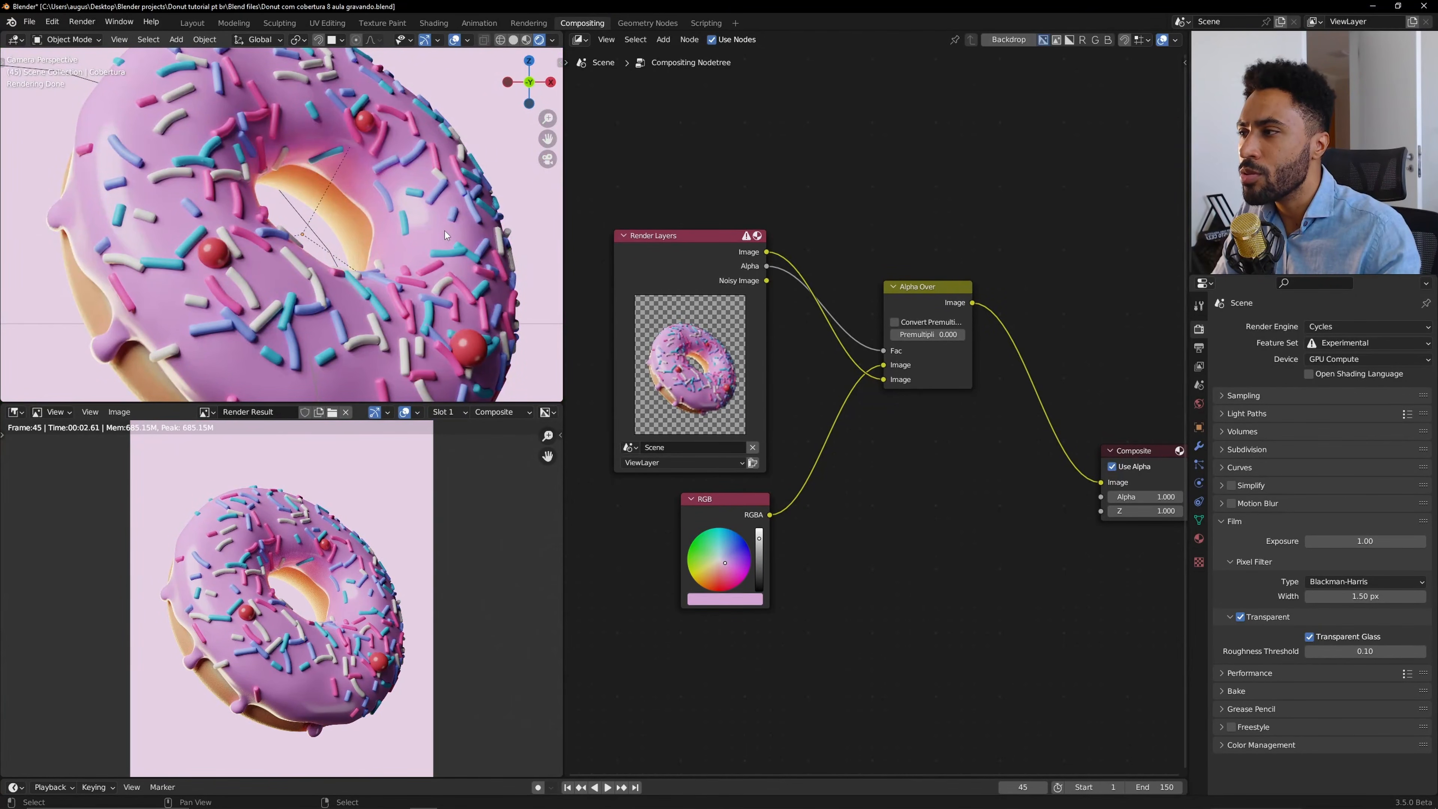
# Increase the saturation of the RGB node's colour.
pyautogui.scroll(-4, 445, 230)
pyautogui.click(753, 600)
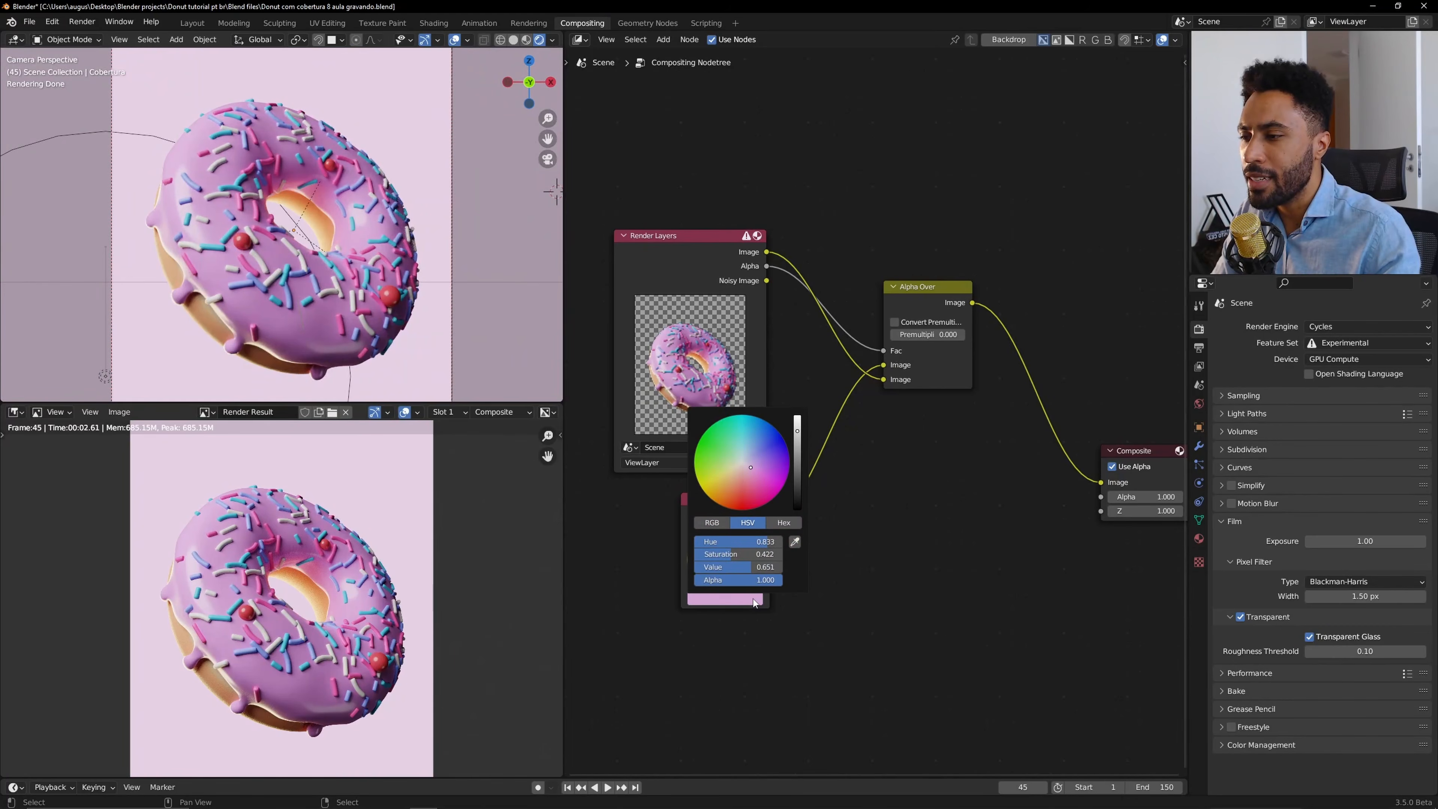
pyautogui.moveTo(748, 557); pyautogui.dragTo(782, 557)
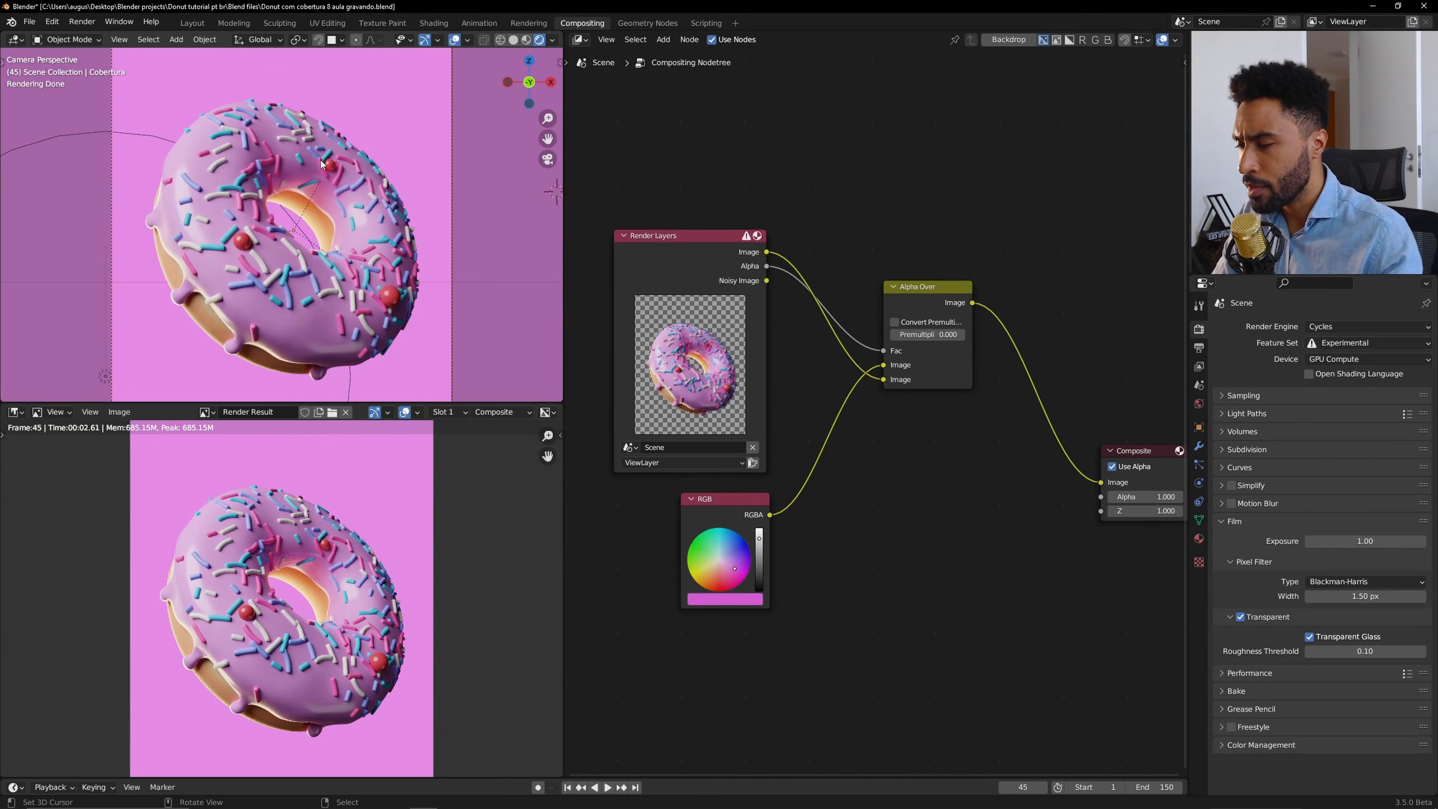
# Hide the overlays in the 3D viewport.
pyautogui.press('z')
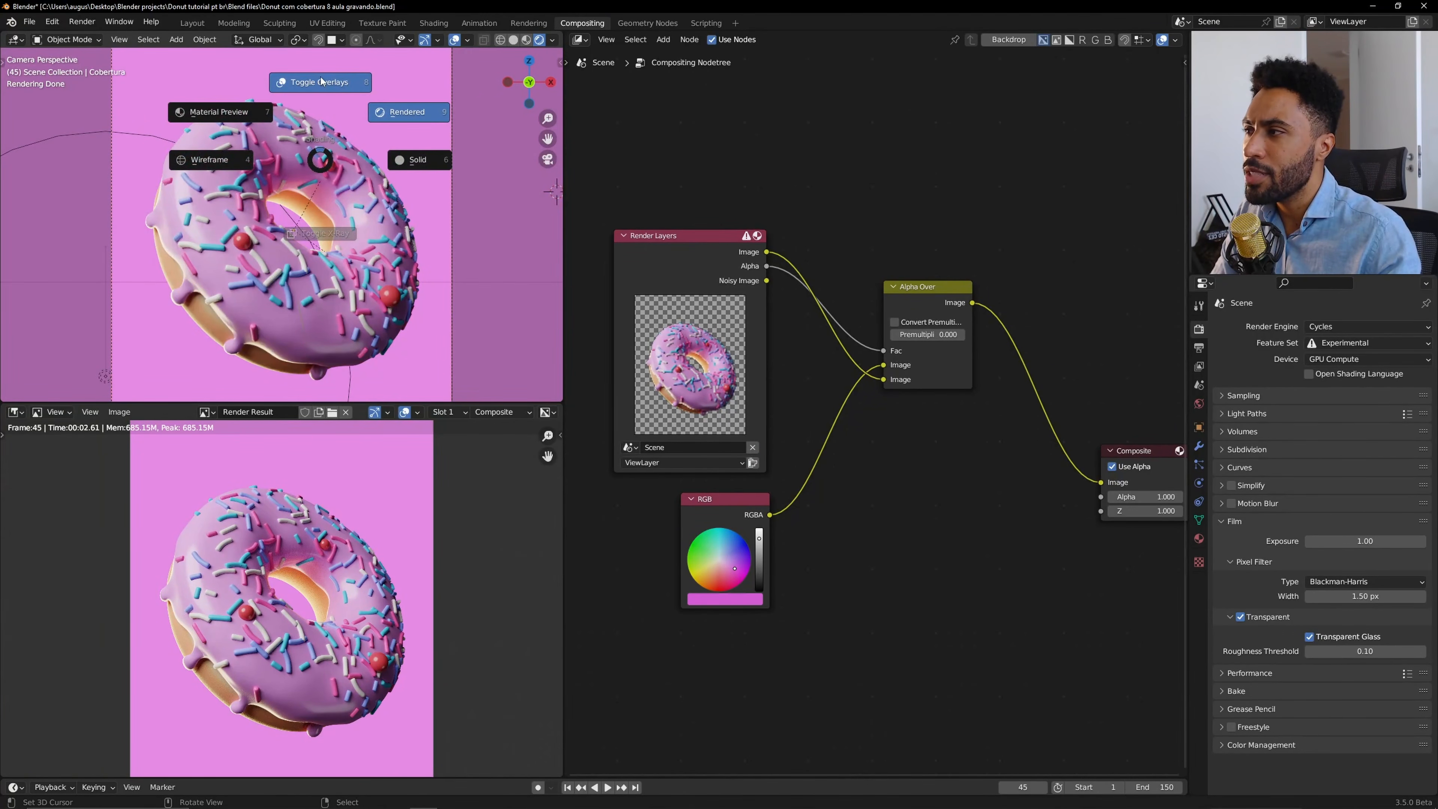
pyautogui.click(321, 82)
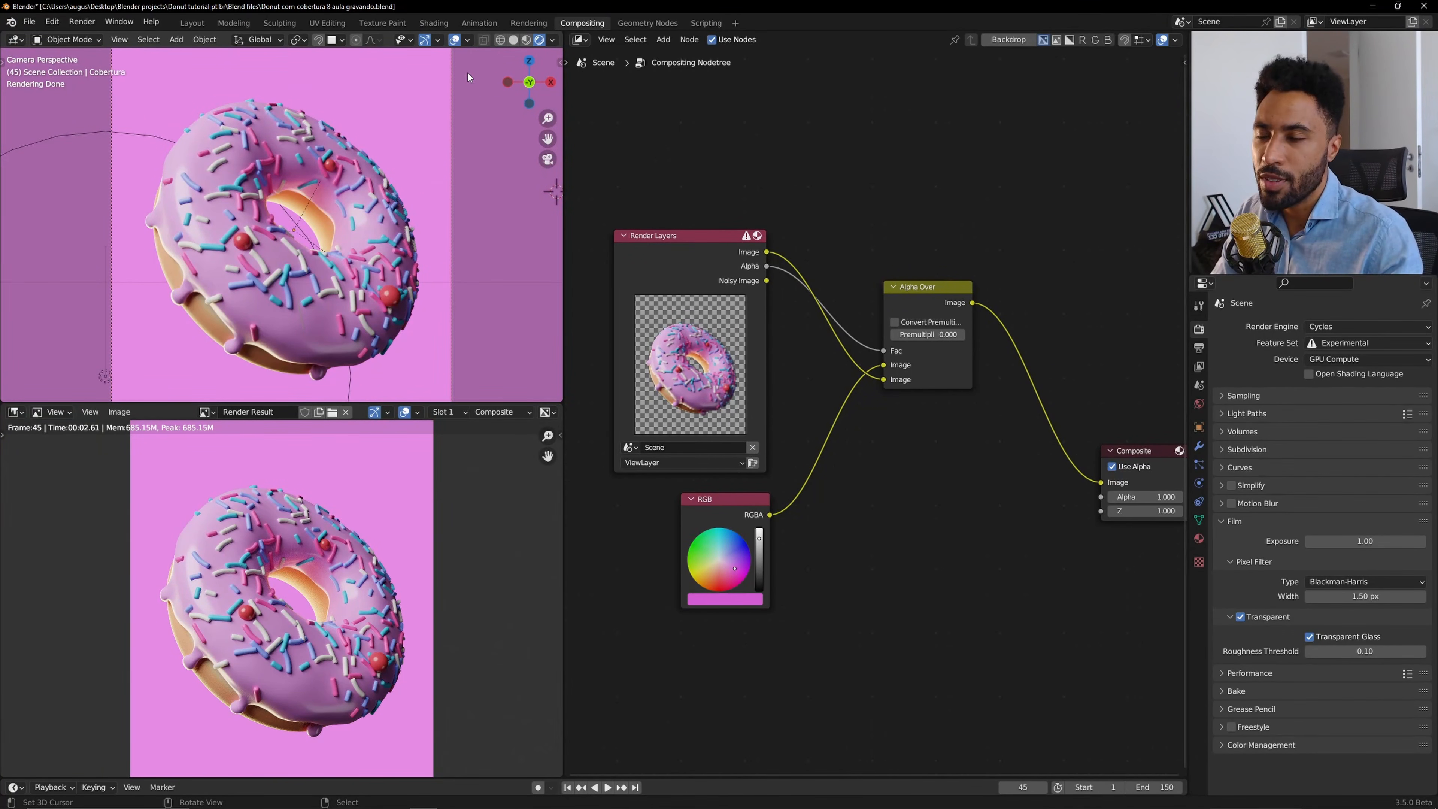
pyautogui.click(456, 40)
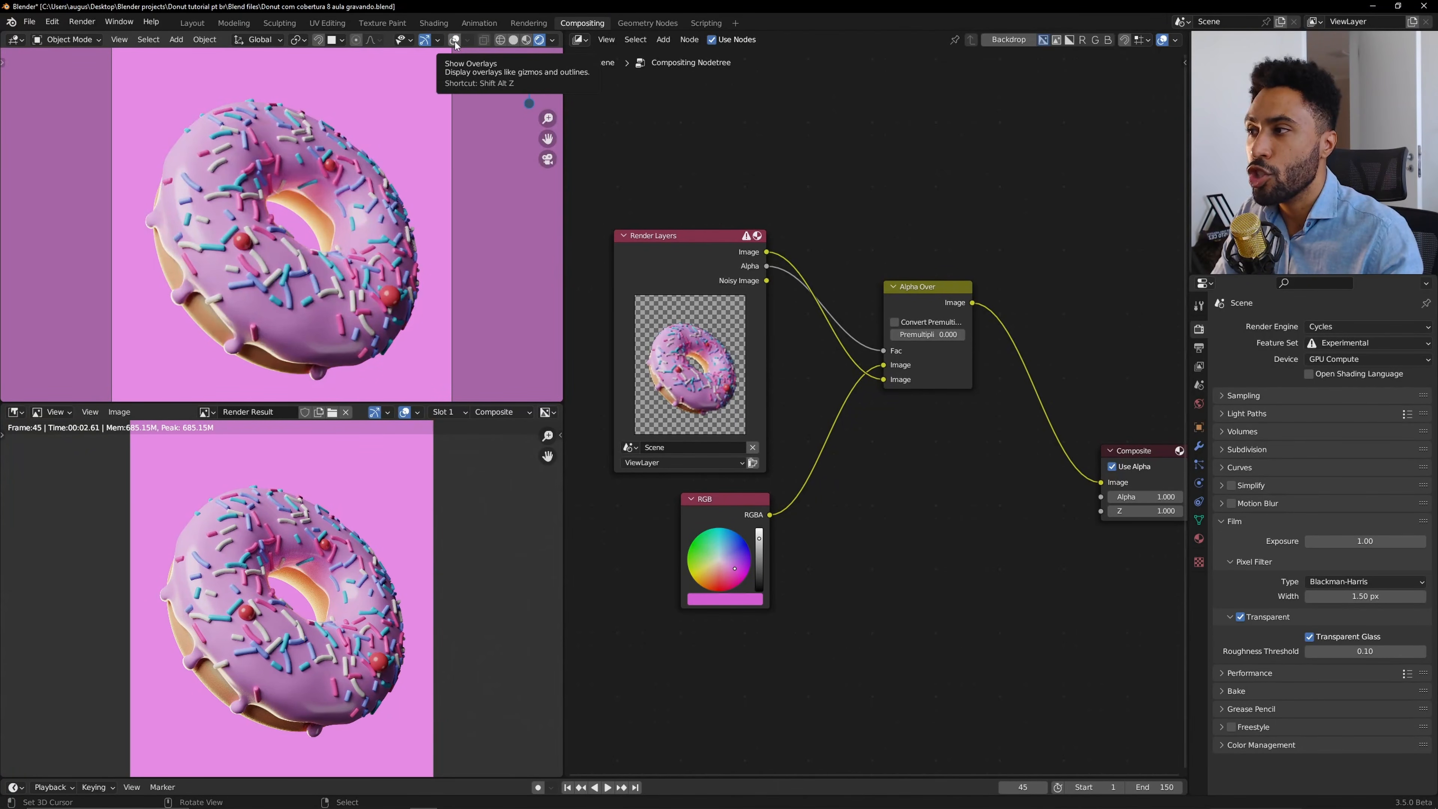
# Move the Alpha Over node next to the RGB node and select both nodes.
pyautogui.scroll(-2, 904, 516)
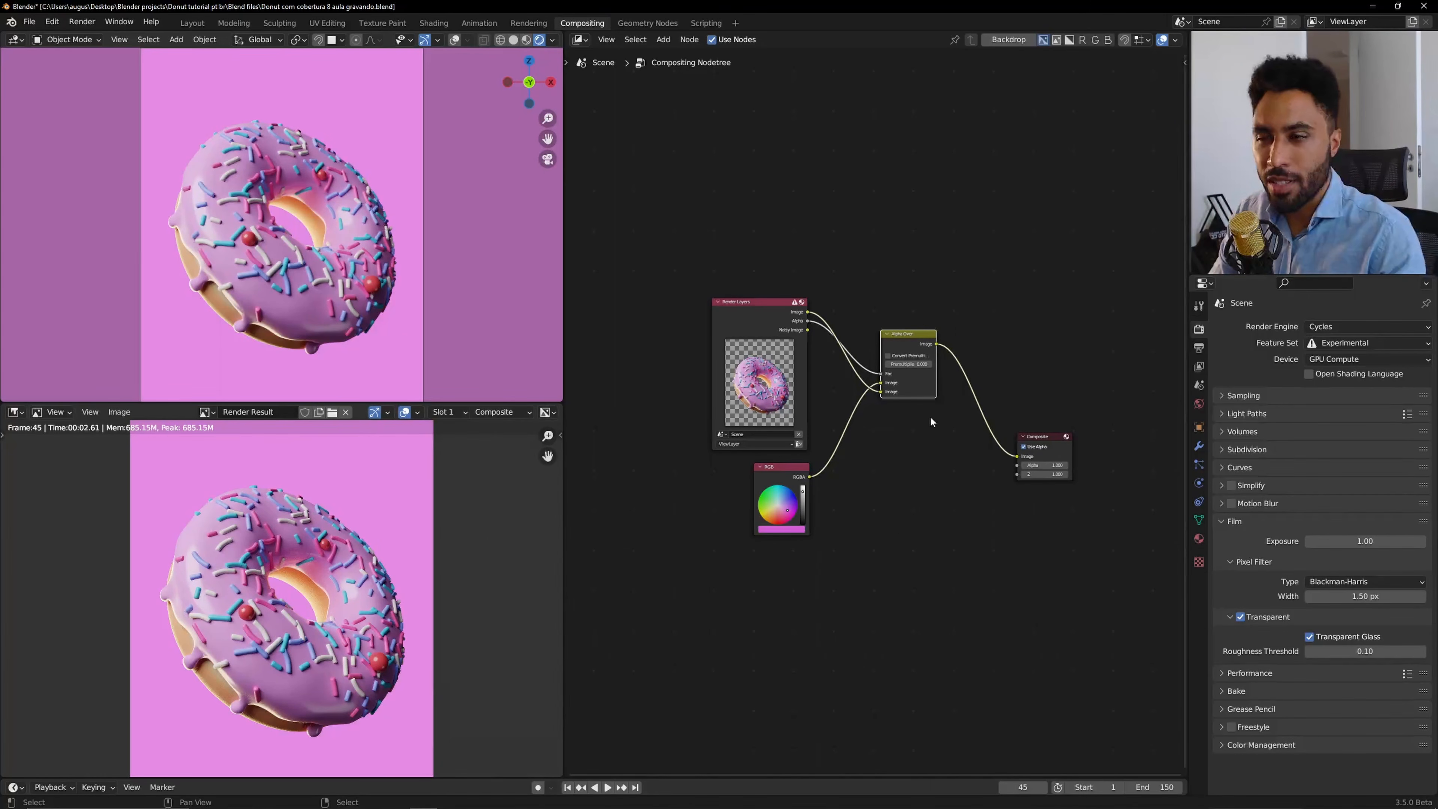
pyautogui.moveTo(900, 334); pyautogui.dragTo(789, 490)
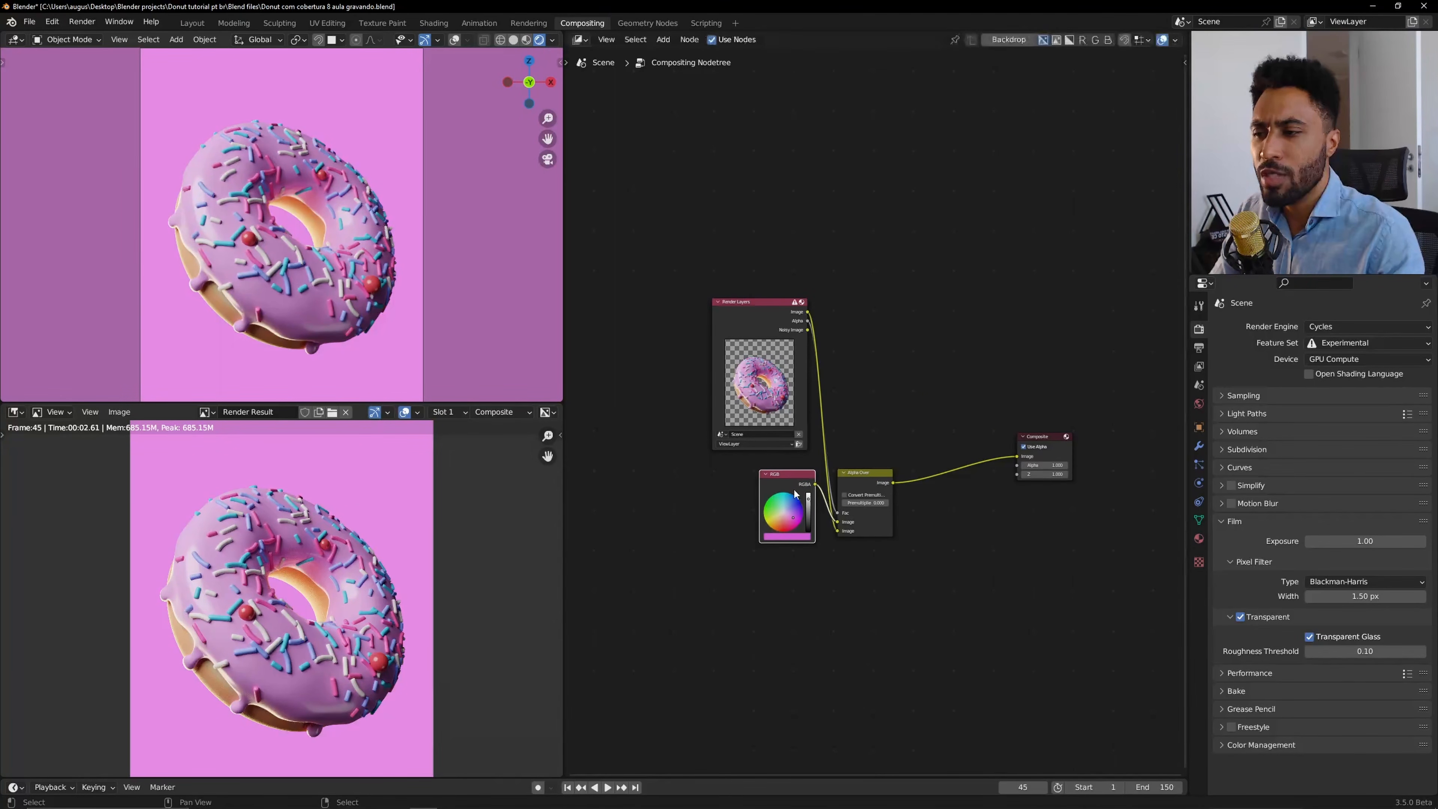
pyautogui.moveTo(768, 578); pyautogui.dragTo(848, 522)
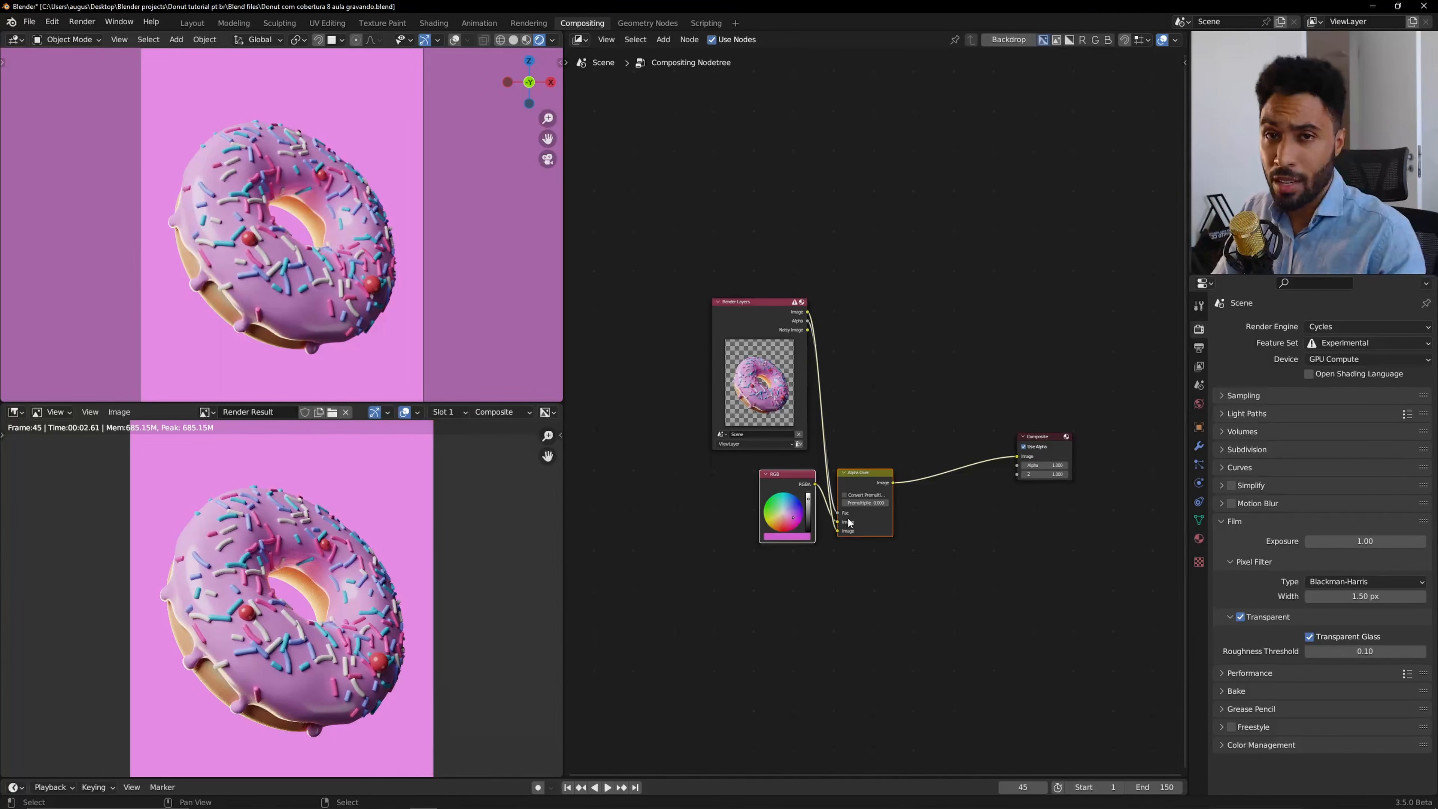
# Enable the Node Wrangler add-on in Preferences, found by searching for node.
pyautogui.click(51, 22)
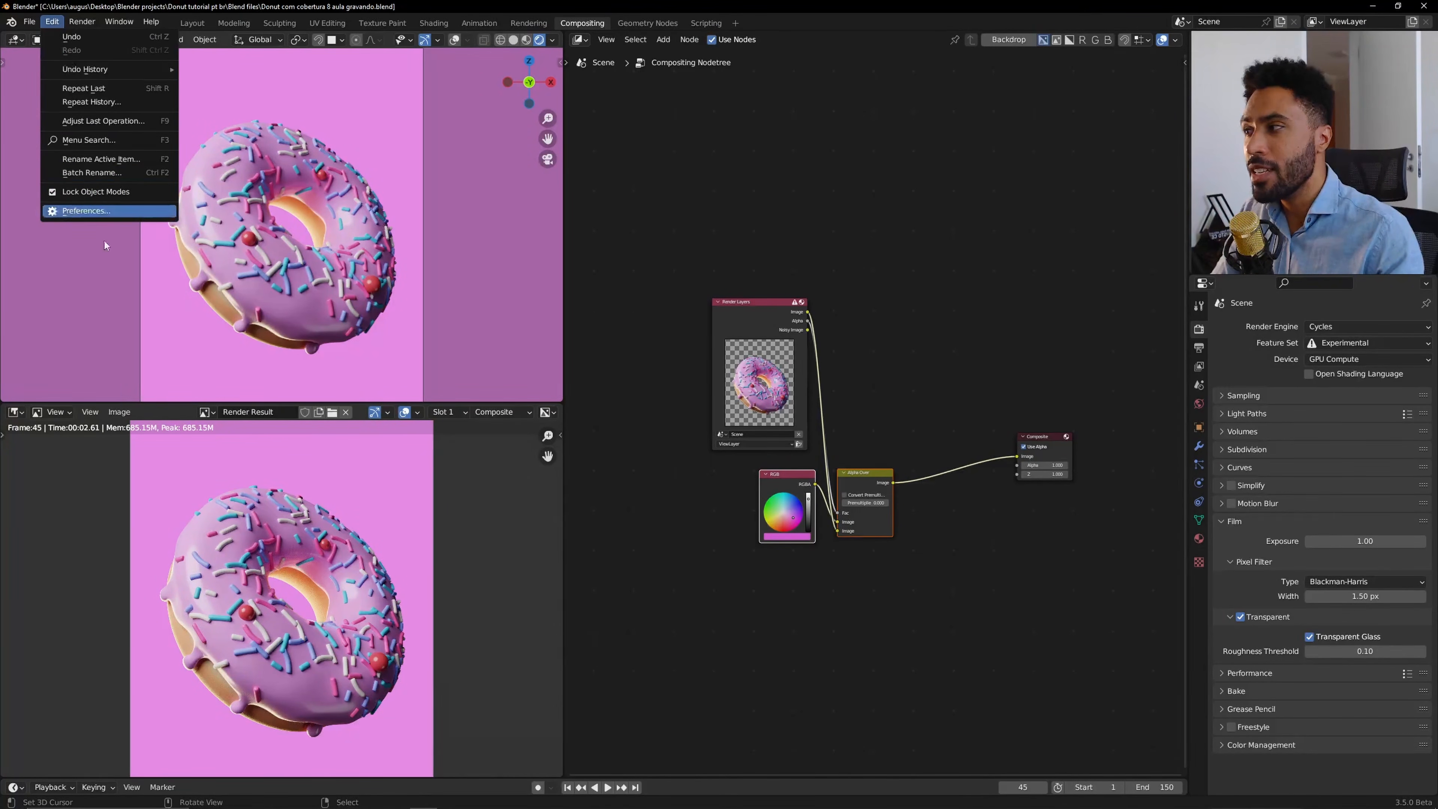
pyautogui.click(107, 211)
pyautogui.moveTo(132, 30); pyautogui.dragTo(574, 162)
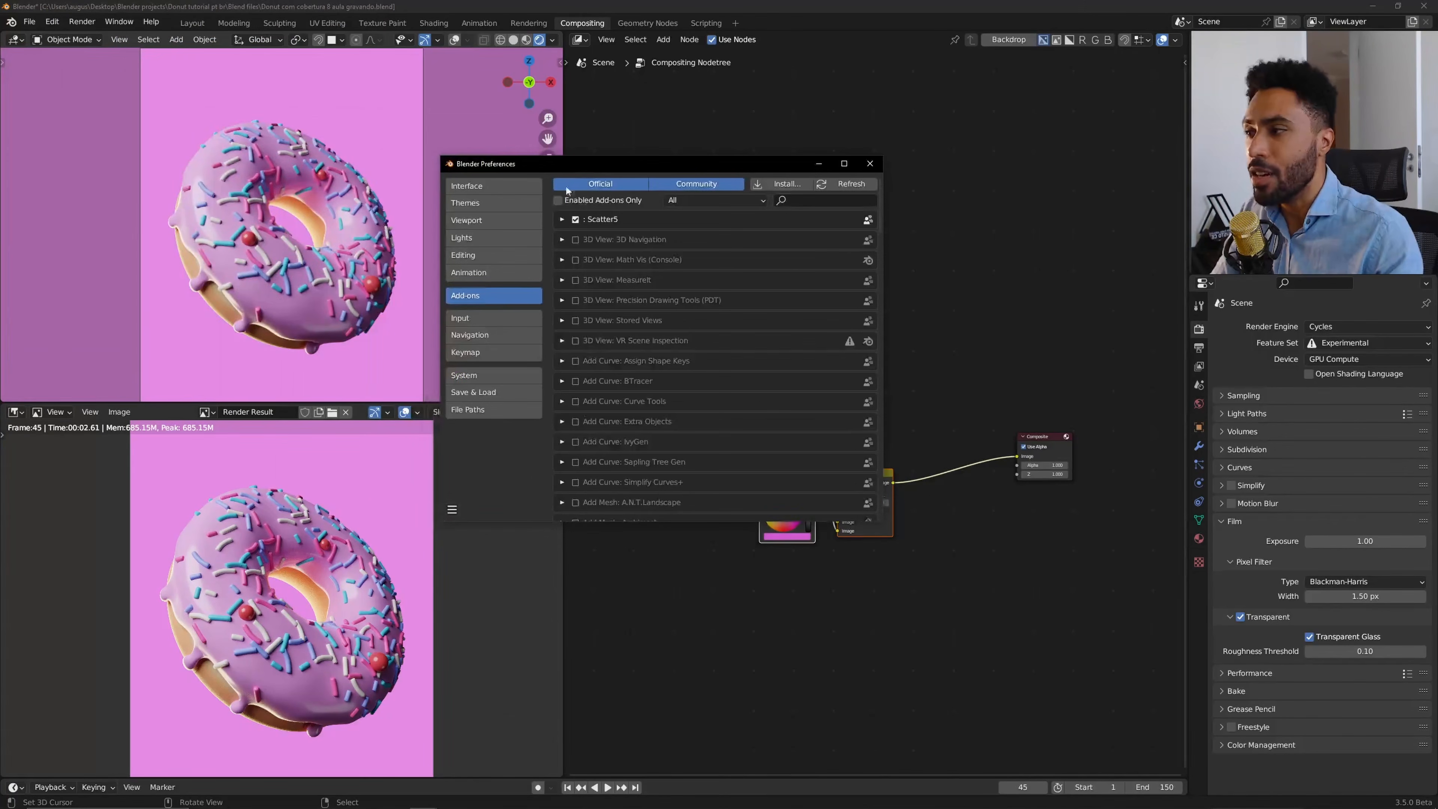
pyautogui.click(804, 201)
pyautogui.write('node')
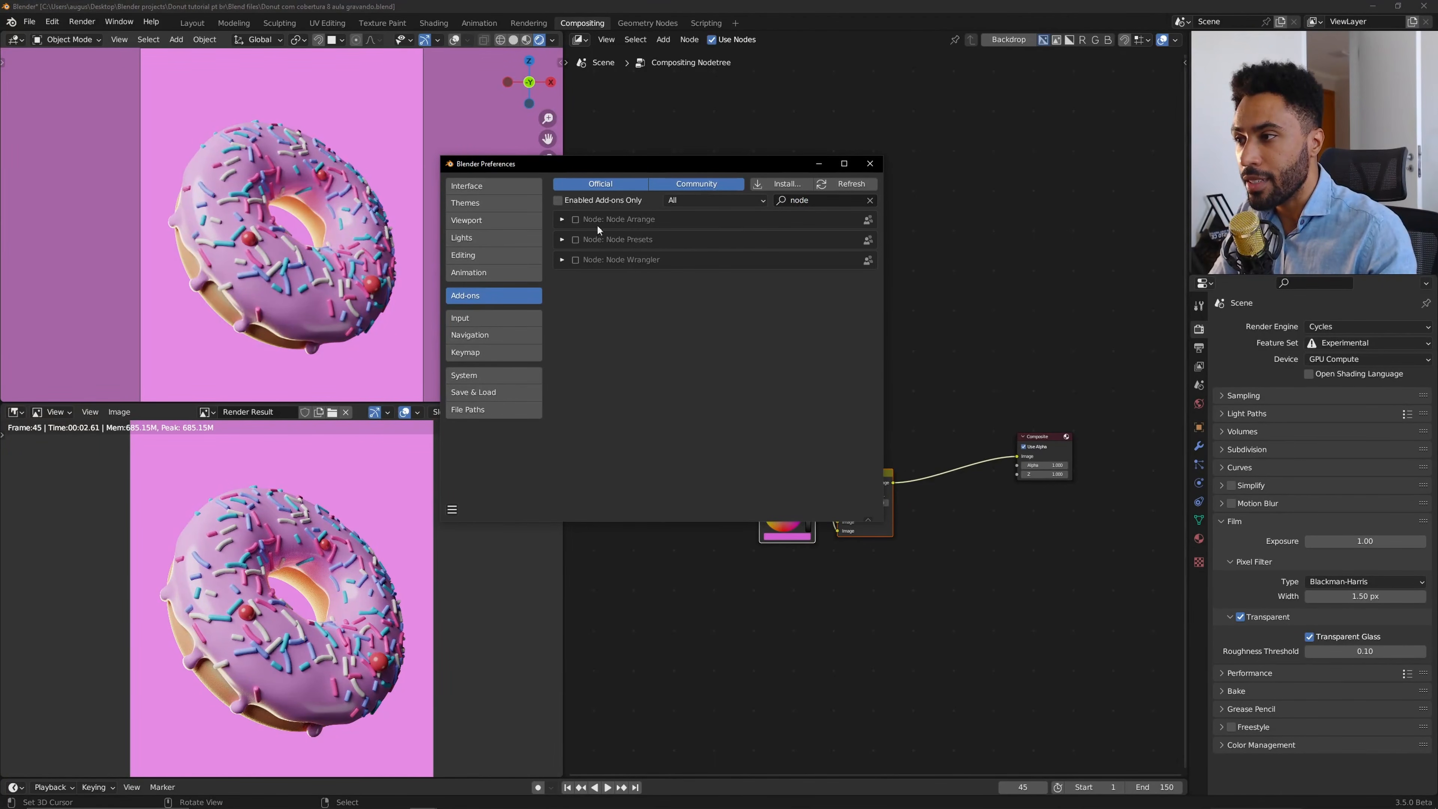
pyautogui.click(575, 260)
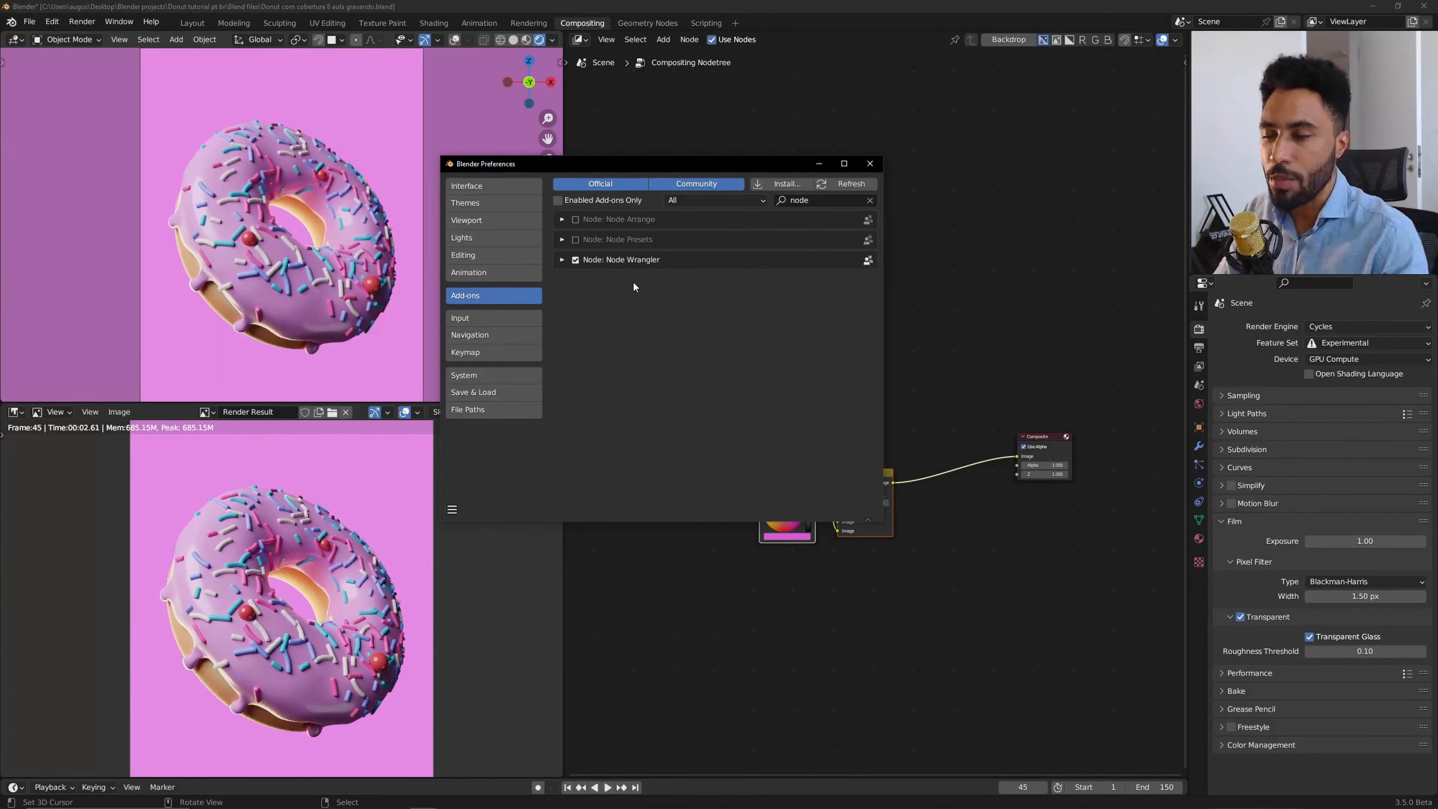
pyautogui.click(870, 165)
# Join the RGB and Alpha Over nodes into a frame and move it down.
pyautogui.scroll(2, 895, 460)
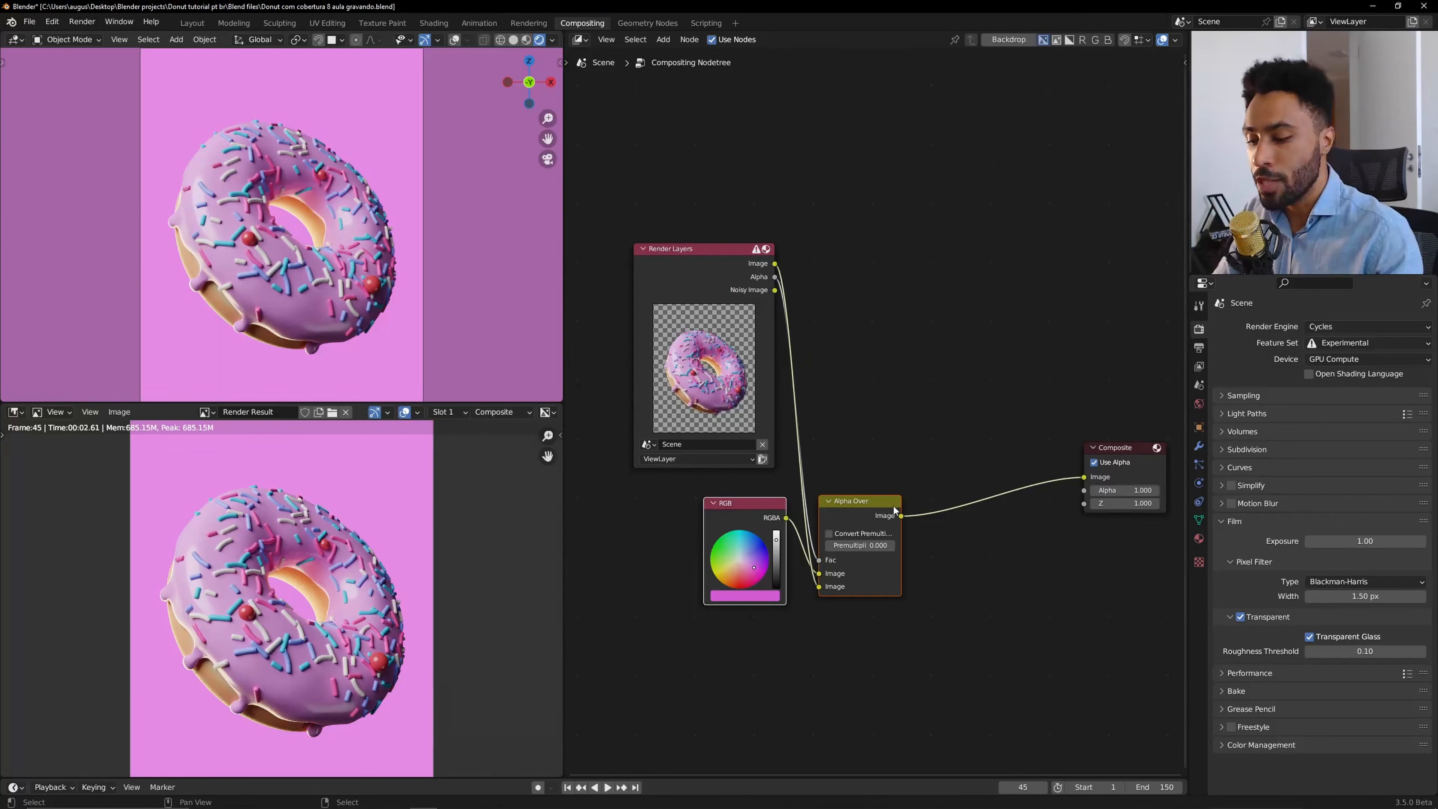
pyautogui.hotkey('ctrl', 'j')
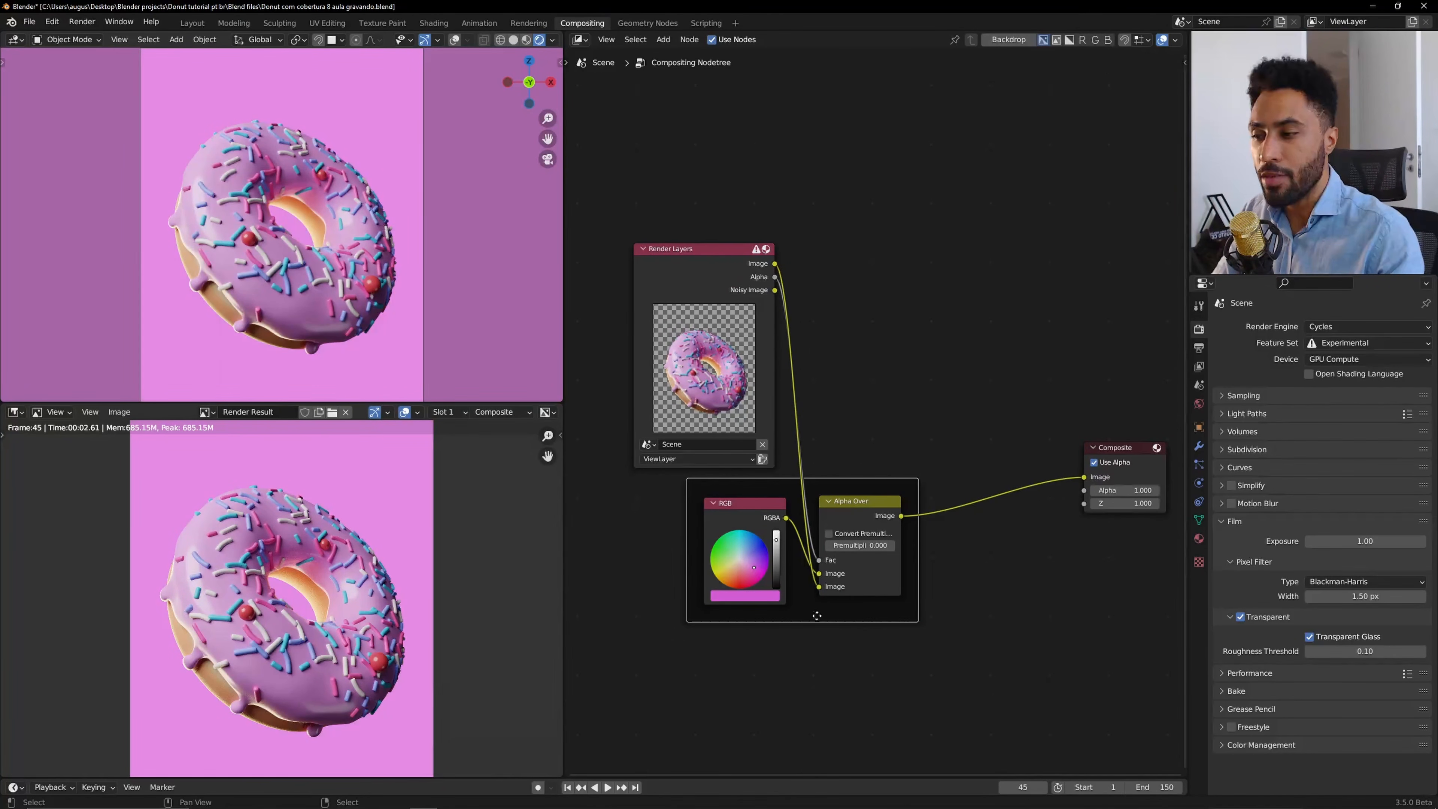
pyautogui.moveTo(843, 622); pyautogui.dragTo(839, 662)
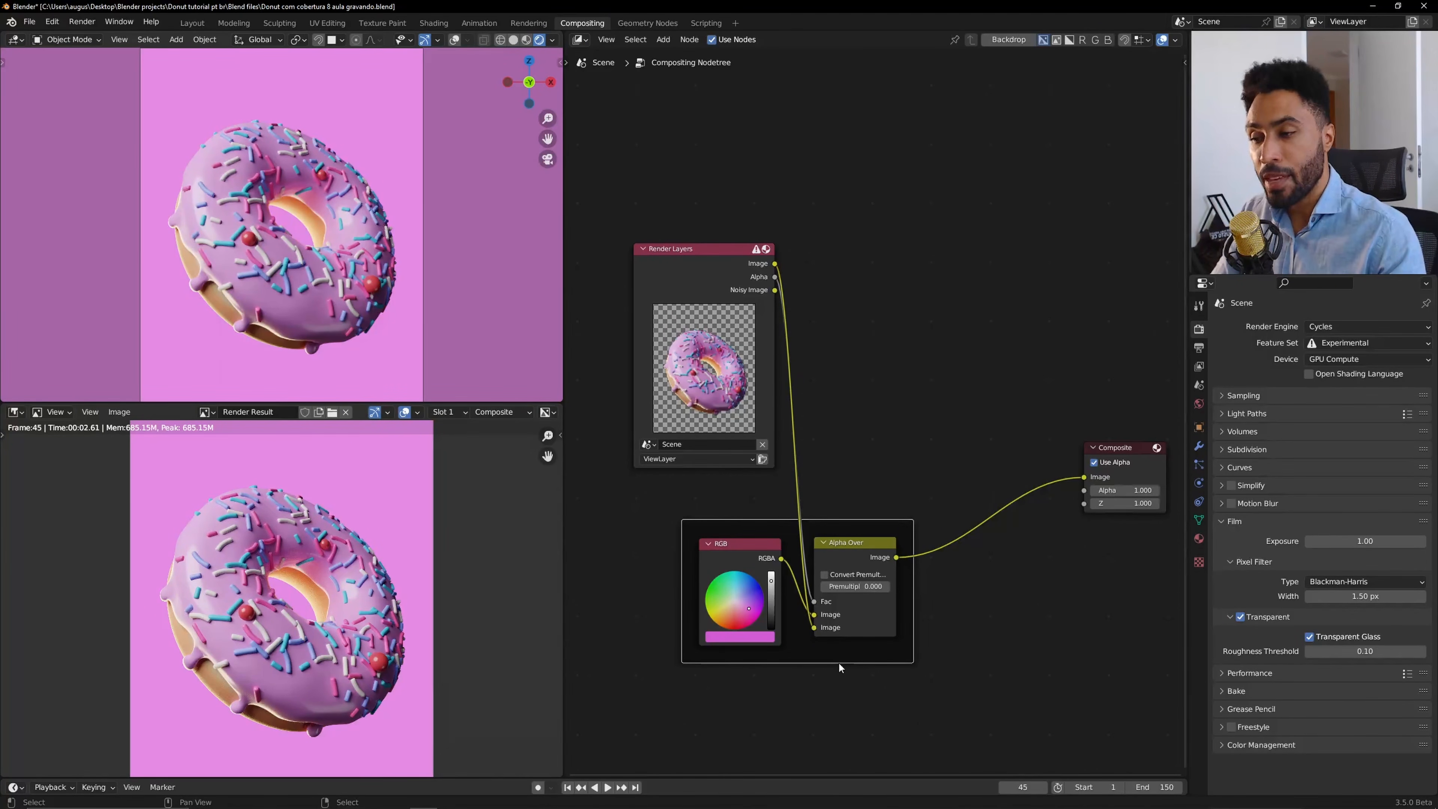
# Label the frame Background.
pyautogui.press('n')
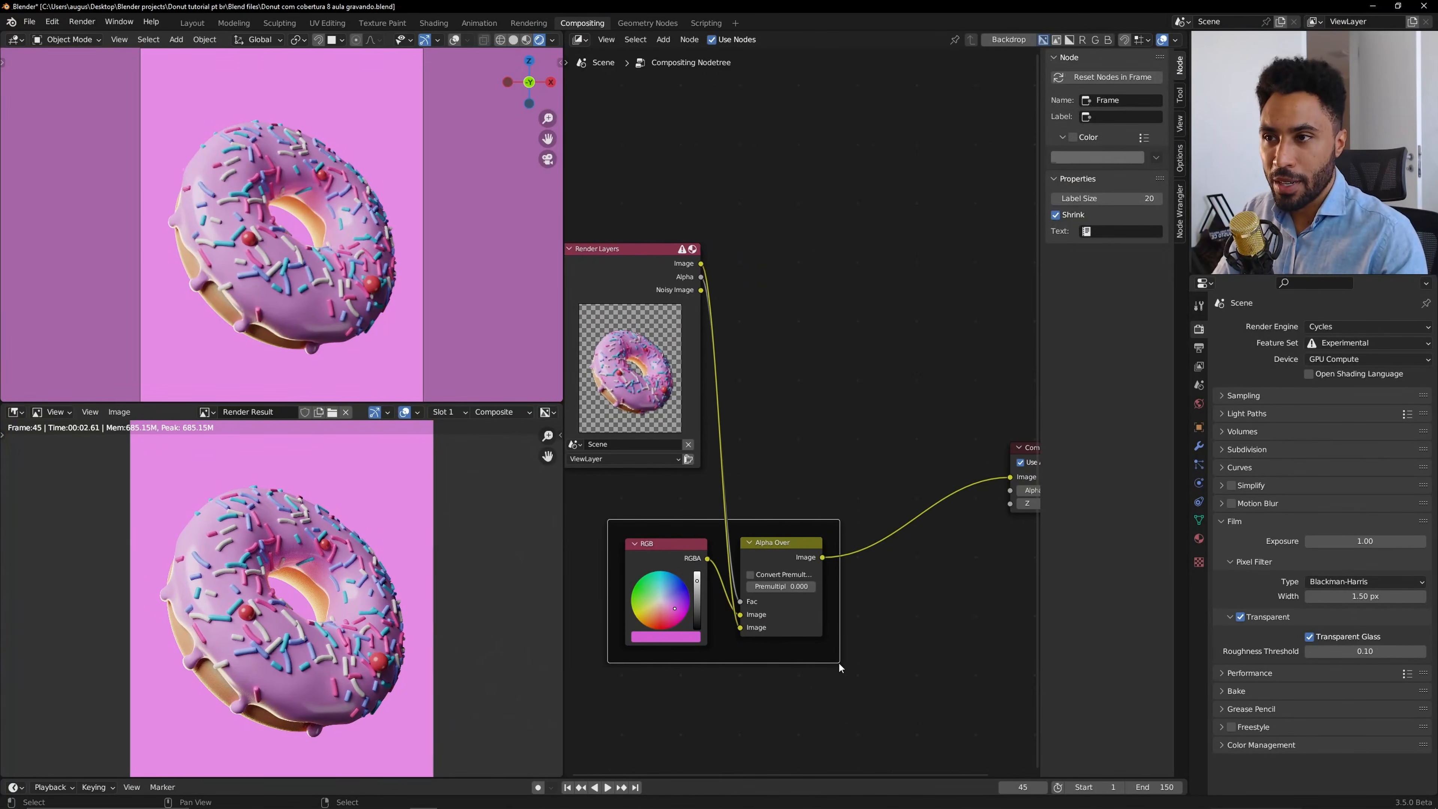
pyautogui.click(1118, 116)
pyautogui.write('Backgroun')
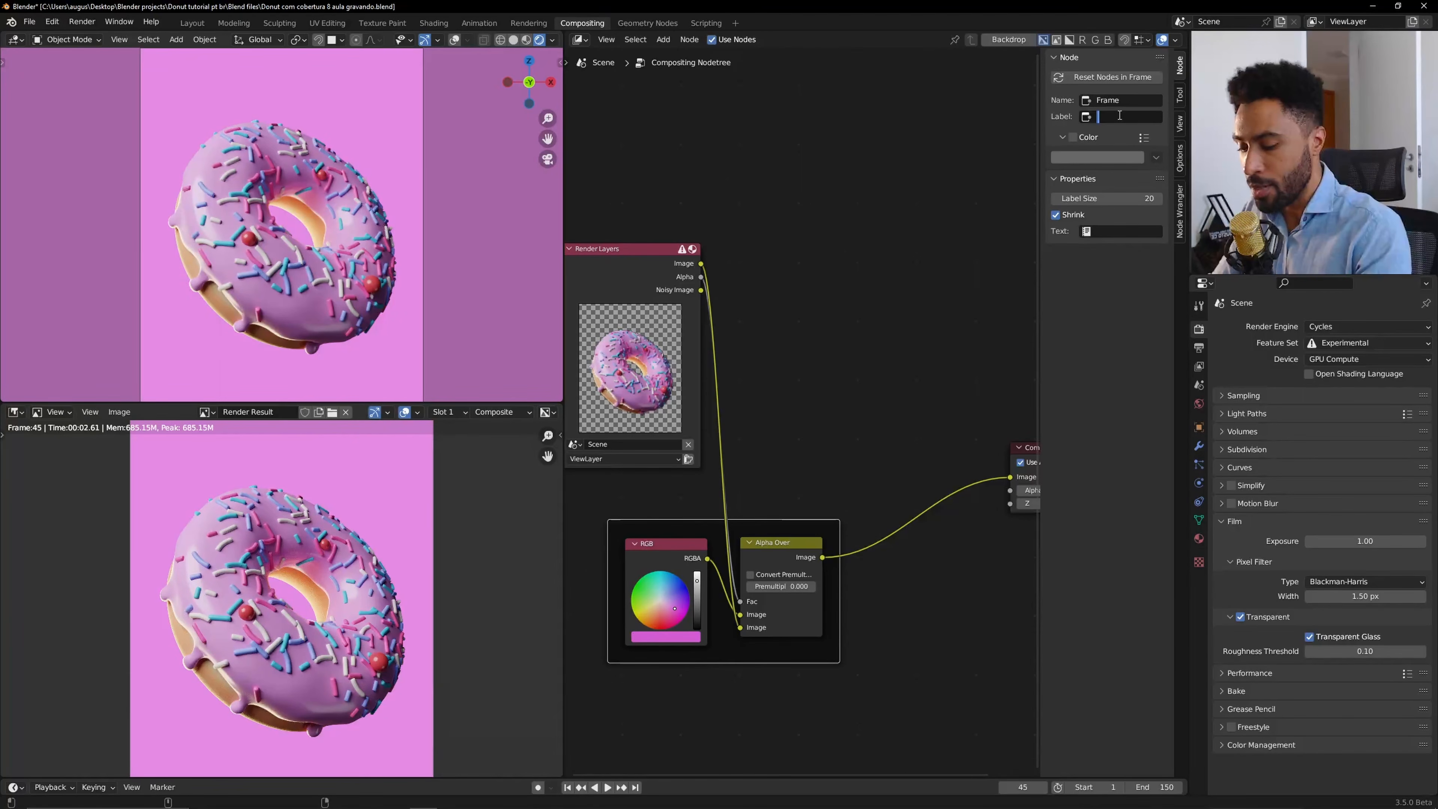
pyautogui.write('d')
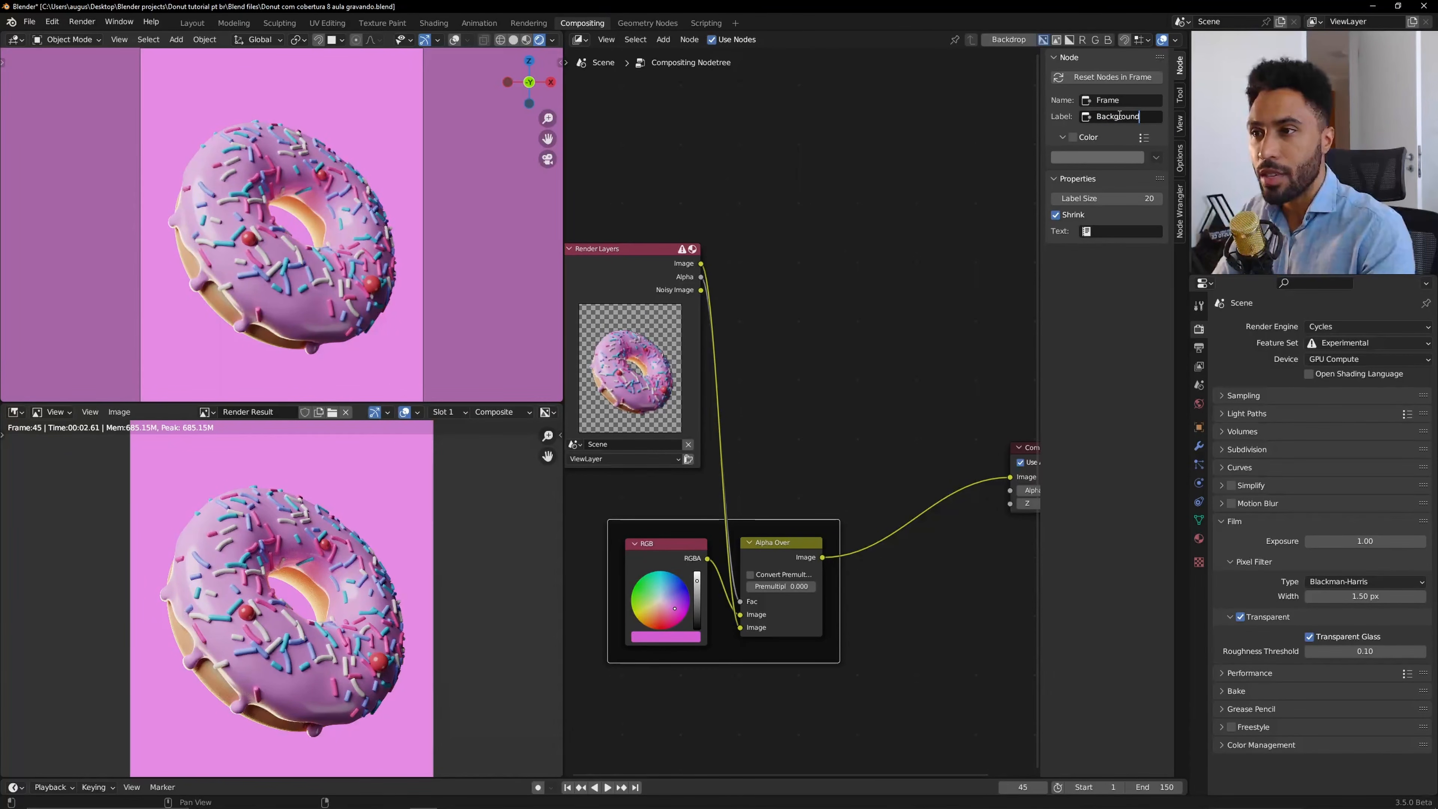
# Confirm the Background label and give the frame the name Background as well.
pyautogui.press('Return')
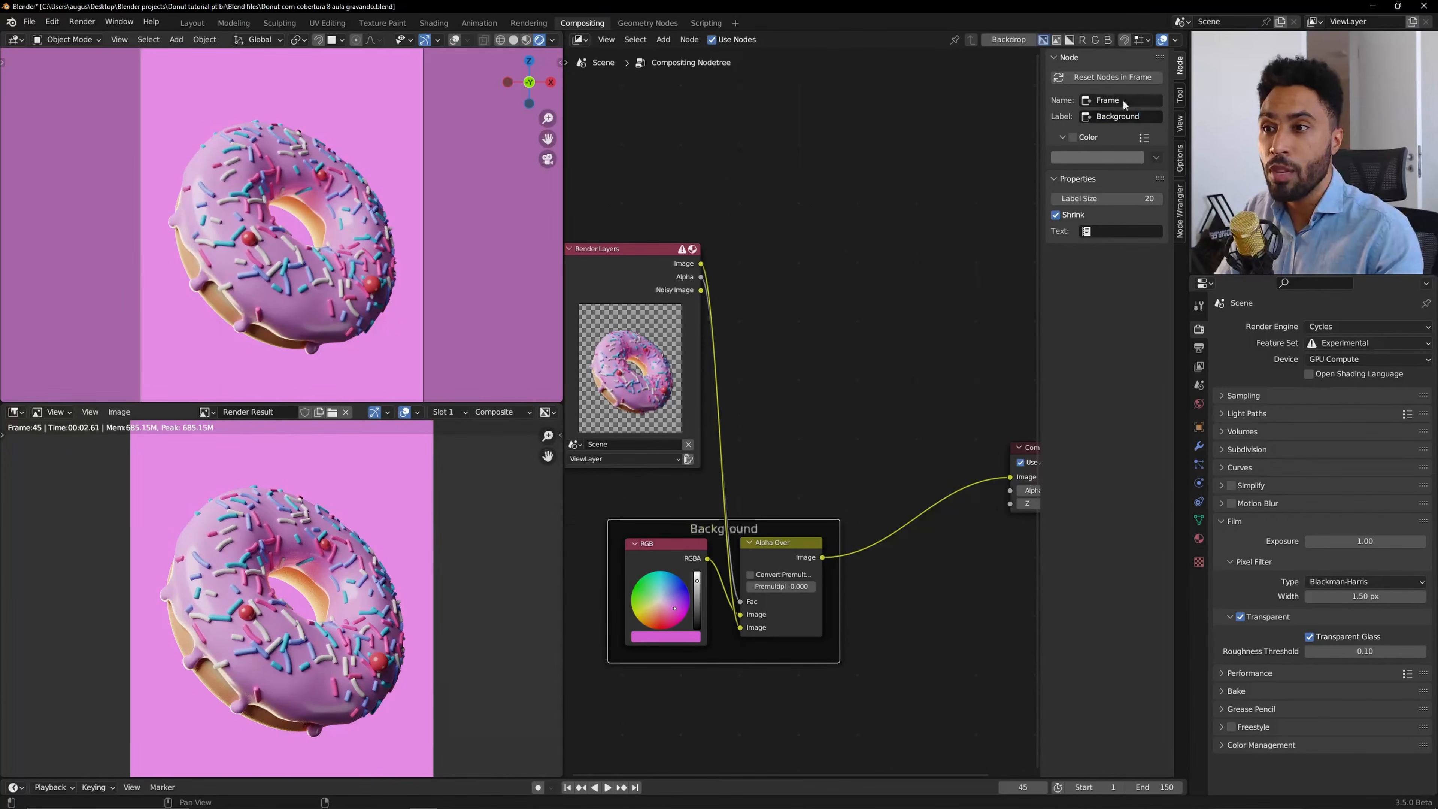
pyautogui.click(1121, 100)
pyautogui.write('Background')
pyautogui.press('Return')
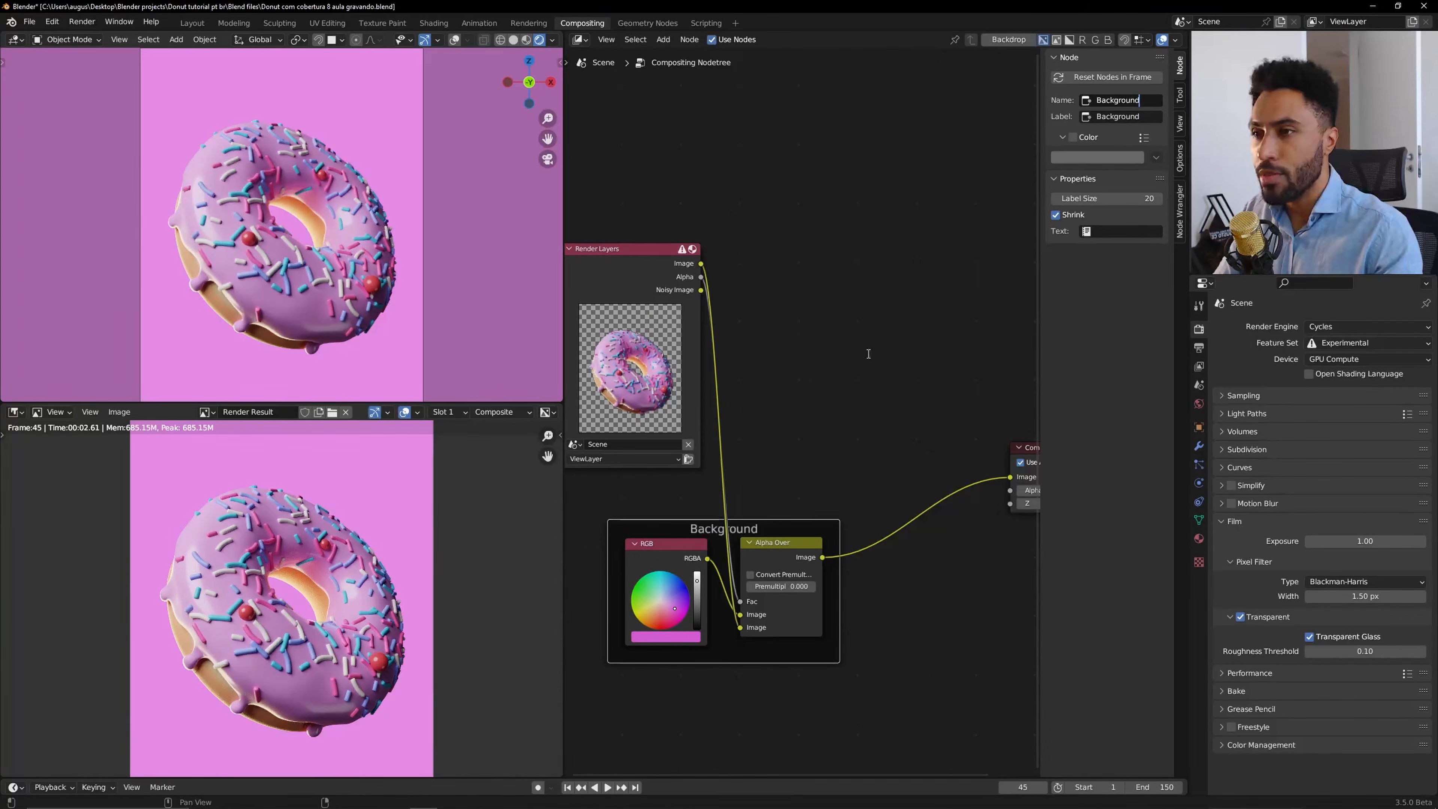
# Rearrange the RGB node below the Alpha Over node inside the Background frame.
pyautogui.scroll(3, 868, 352)
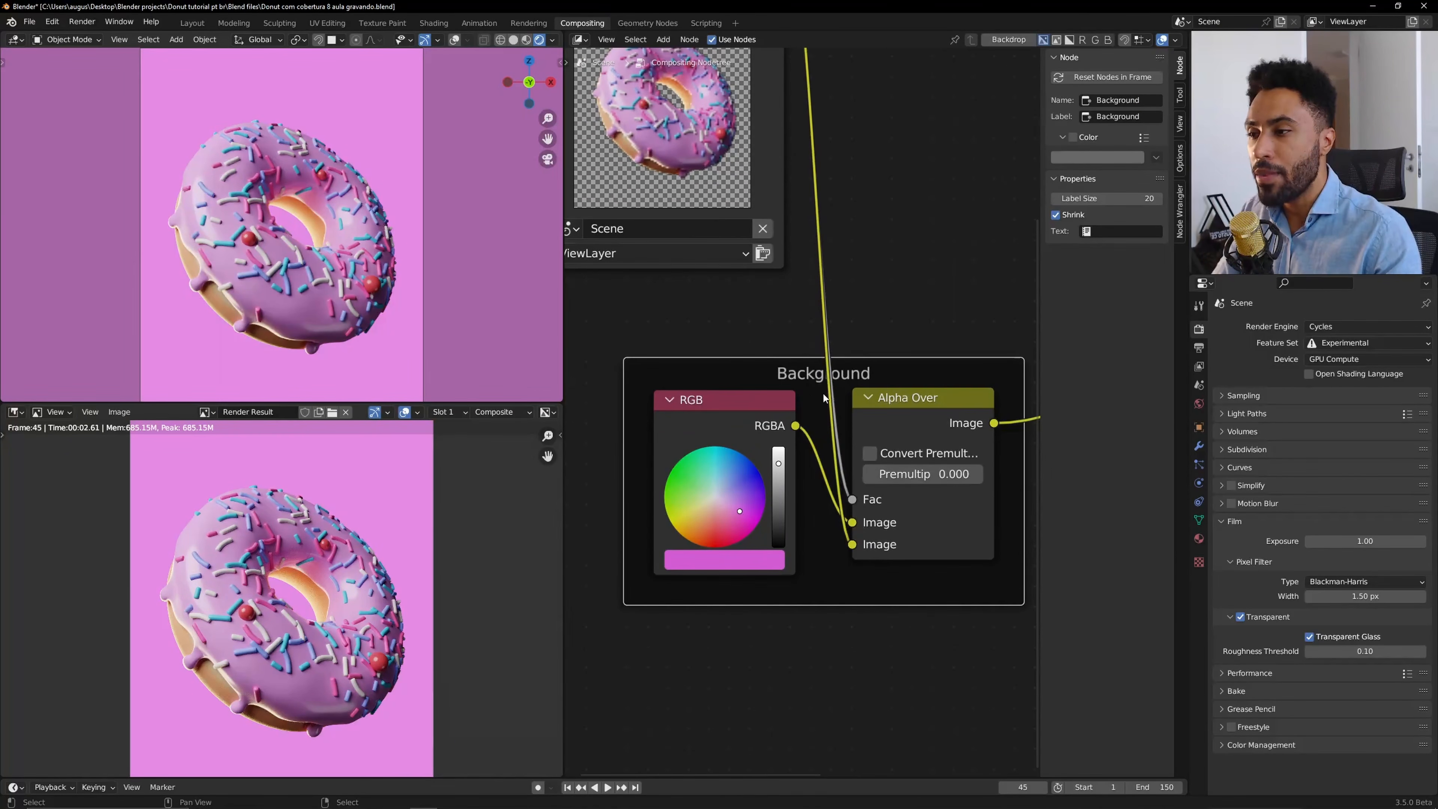
pyautogui.scroll(-4, 799, 396)
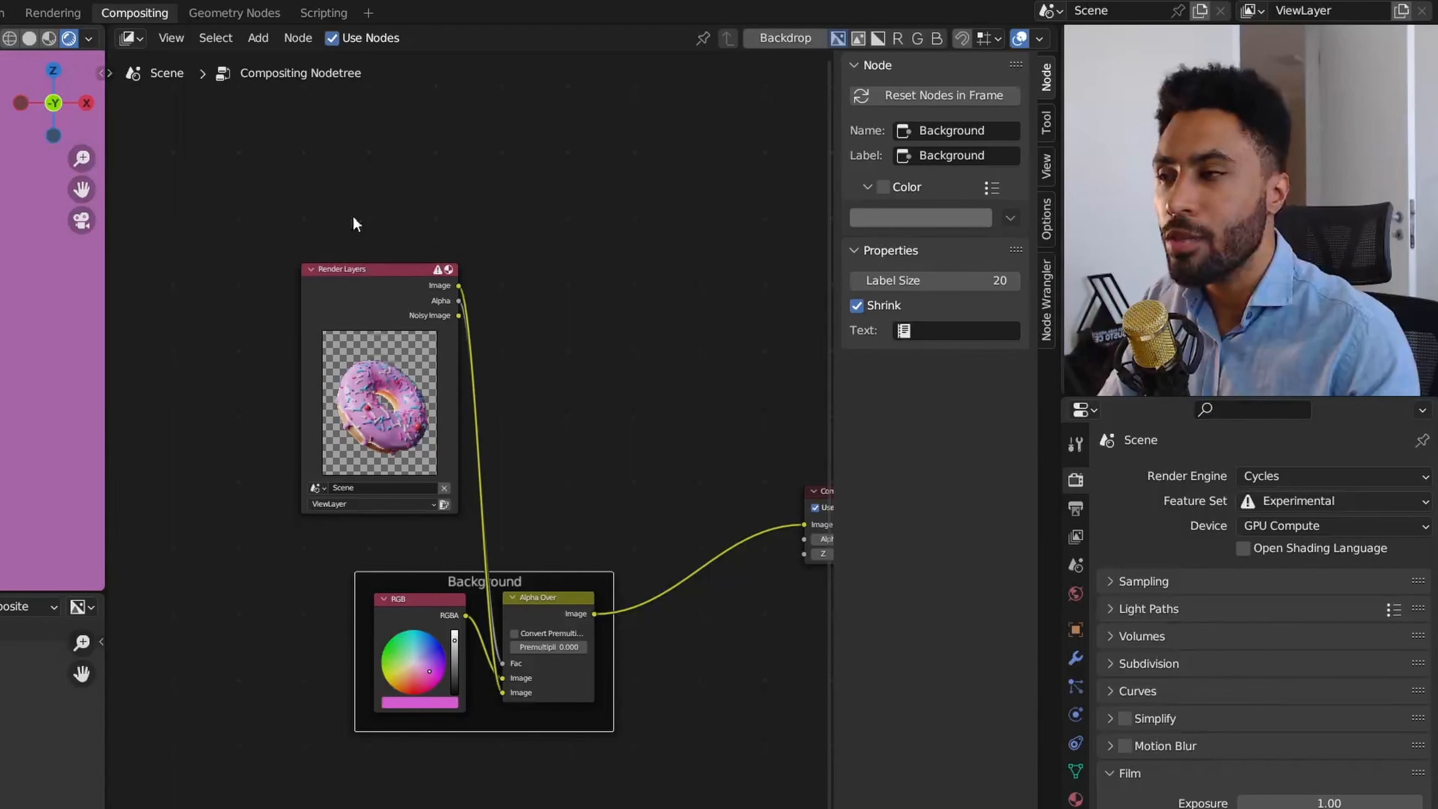
pyautogui.moveTo(351, 215); pyautogui.dragTo(505, 310)
pyautogui.press('g')
pyautogui.click(337, 520)
pyautogui.moveTo(426, 585)
pyautogui.mouseDown()
pyautogui.moveTo(450, 461)
pyautogui.moveTo(457, 485)
pyautogui.moveTo(415, 596)
pyautogui.mouseUp()
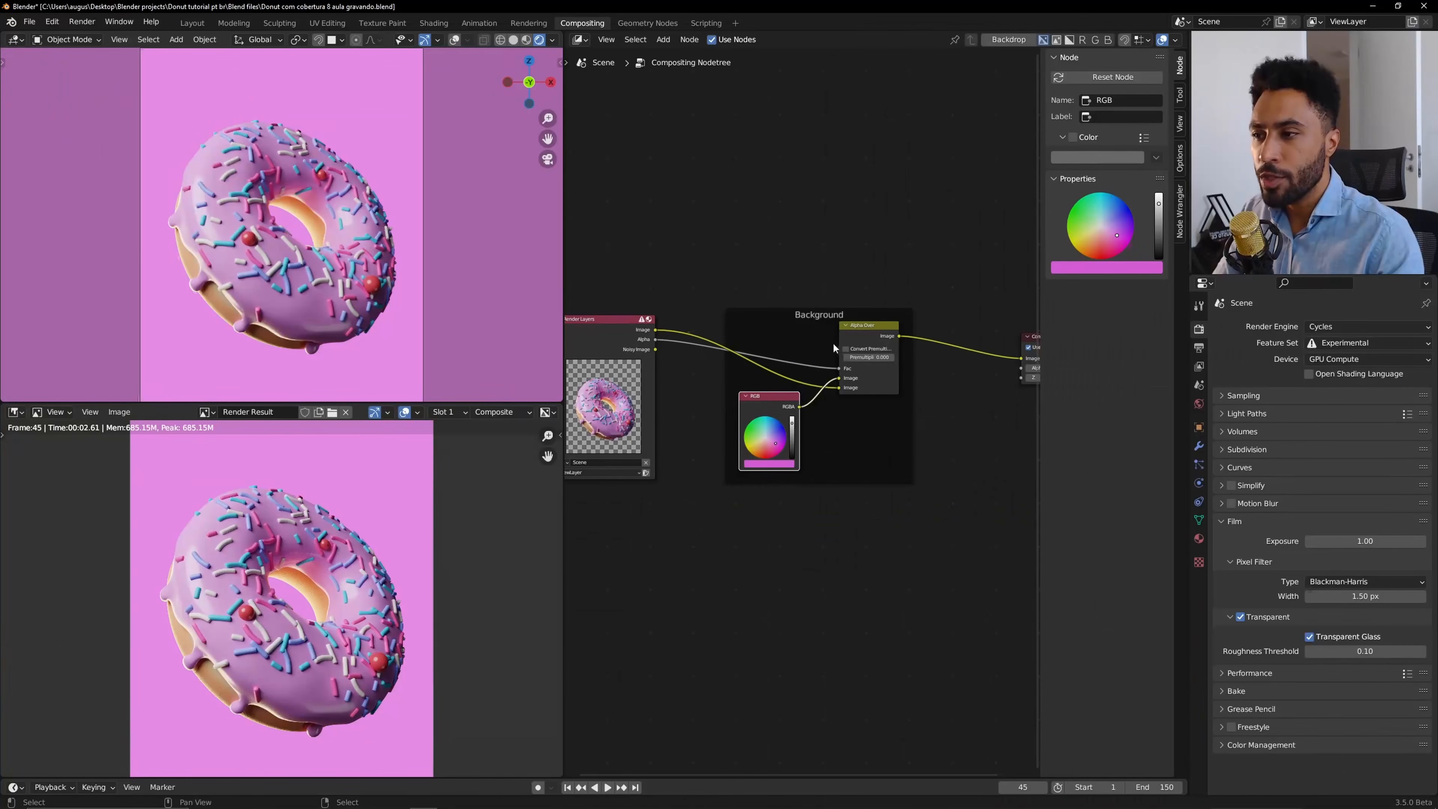
# Enable a custom colour for the frame and pick the RGB node's pink with the eyedropper.
pyautogui.click(517, 500)
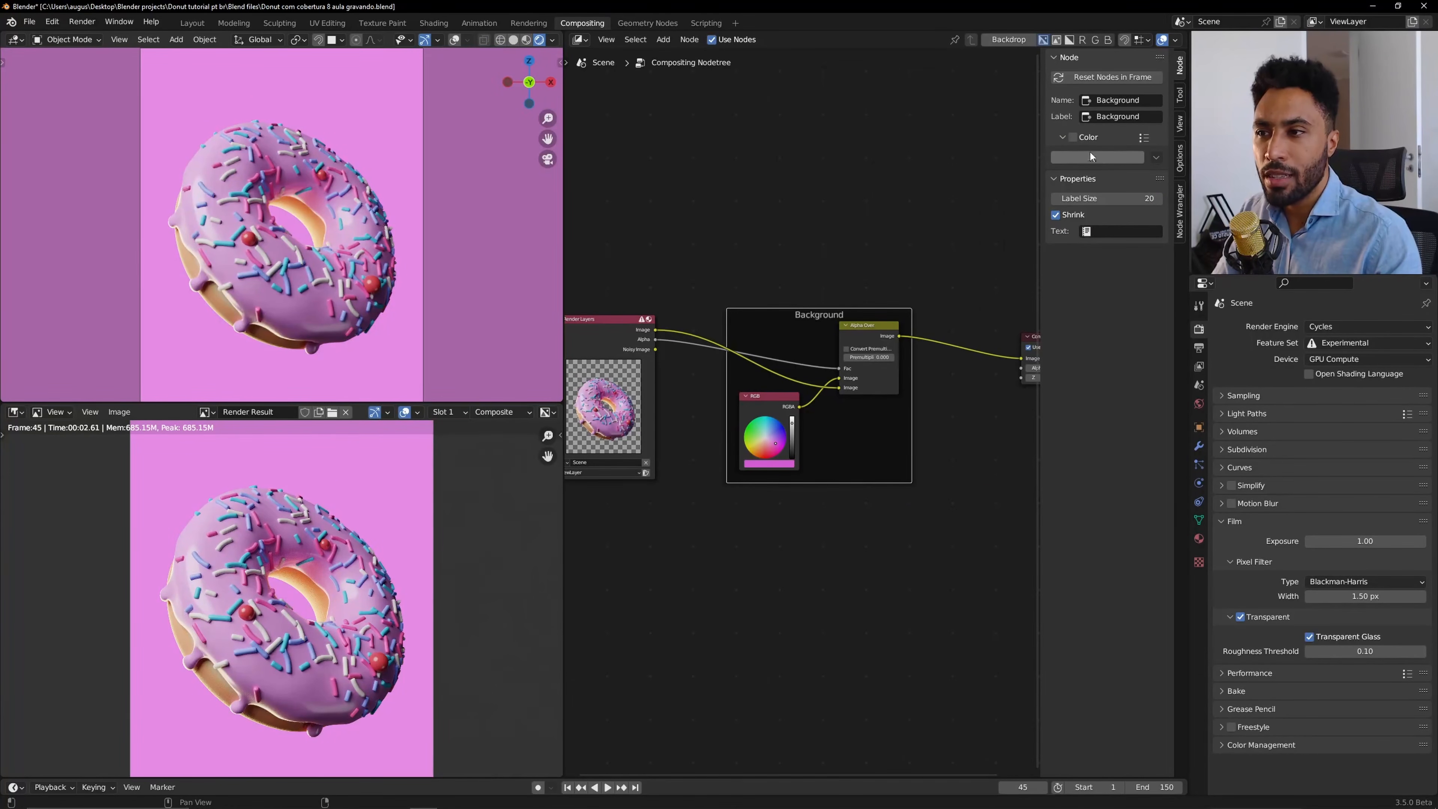
pyautogui.click(1073, 137)
pyautogui.click(1081, 158)
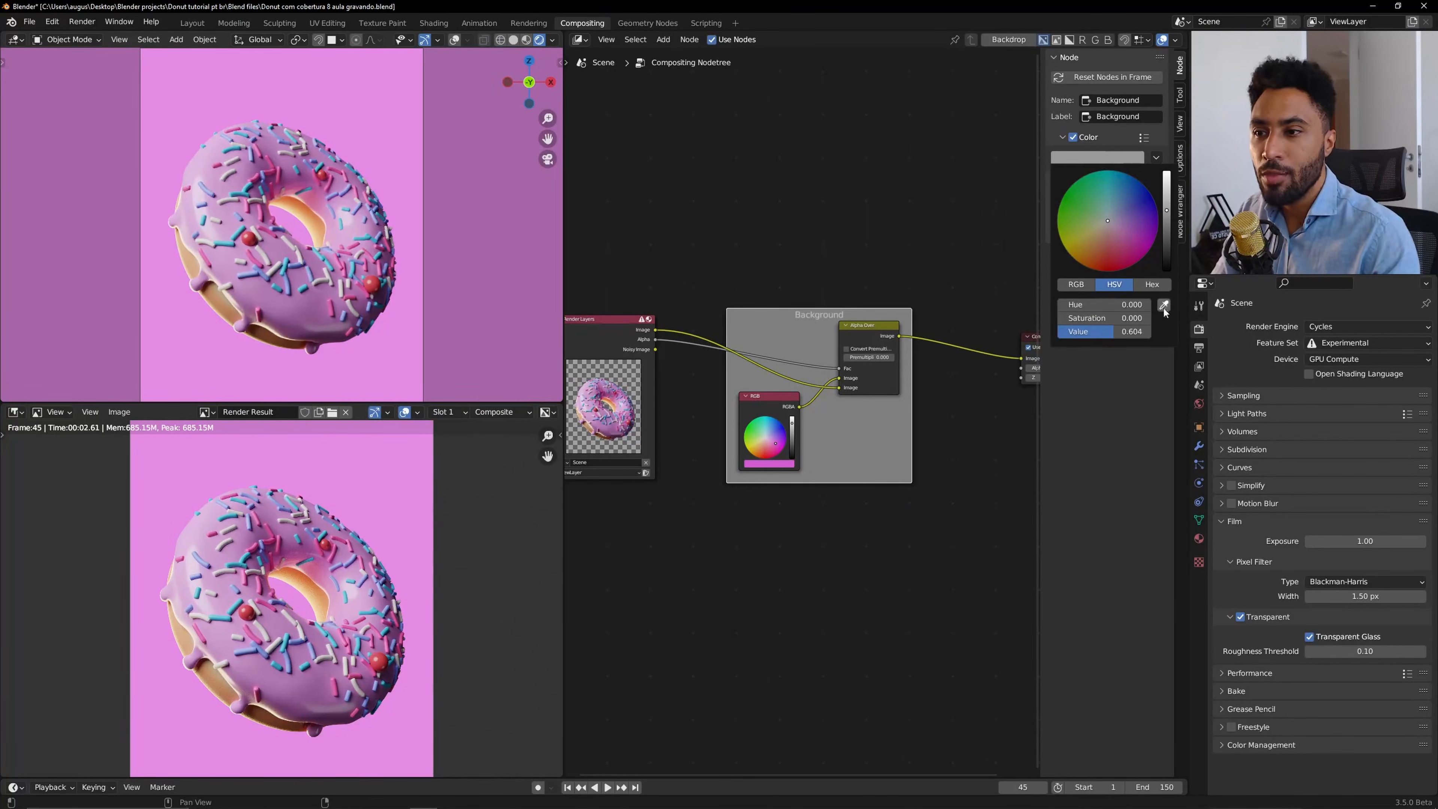
pyautogui.click(1163, 306)
pyautogui.click(779, 463)
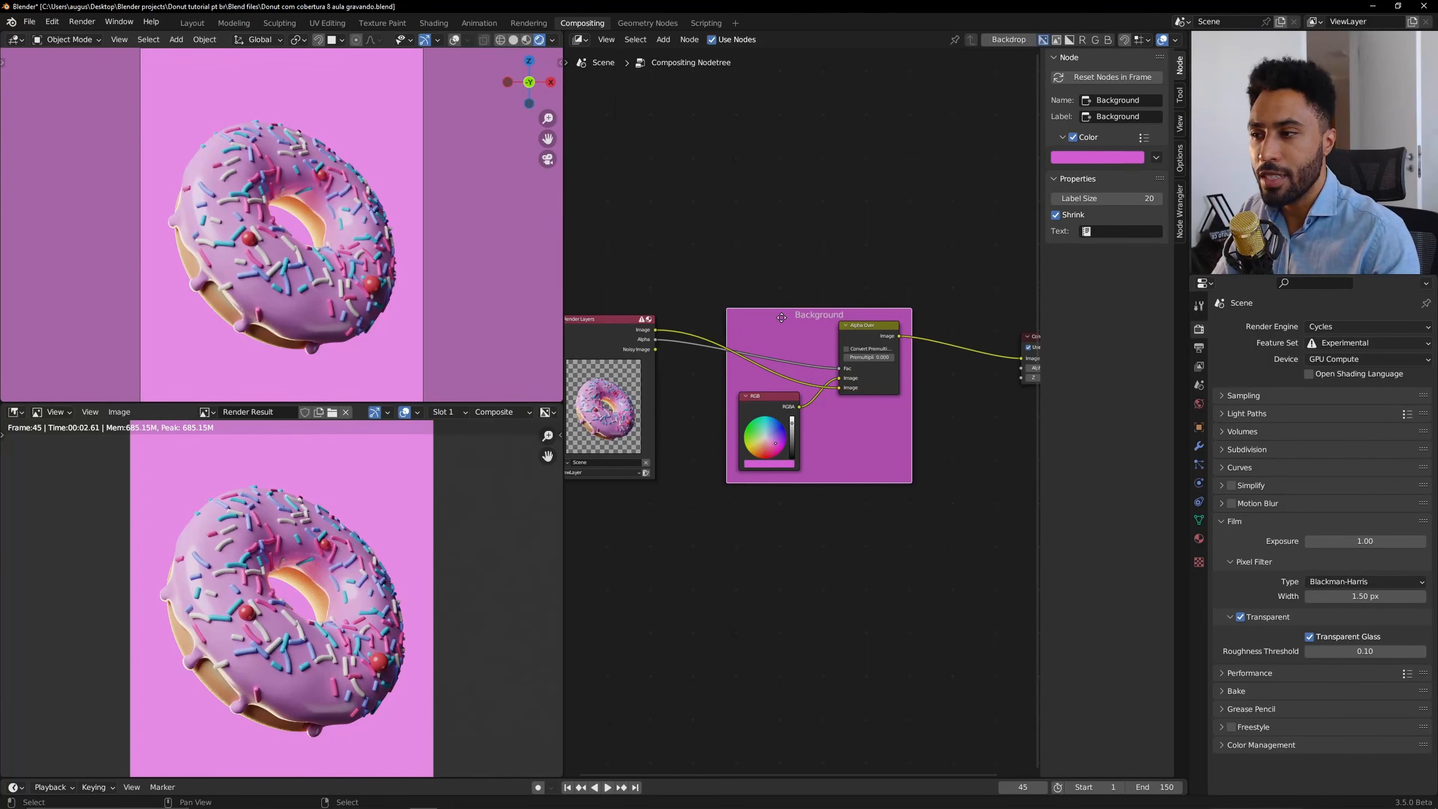
pyautogui.moveTo(747, 323)
pyautogui.mouseDown()
pyautogui.moveTo(707, 322)
pyautogui.moveTo(726, 324)
pyautogui.mouseUp()
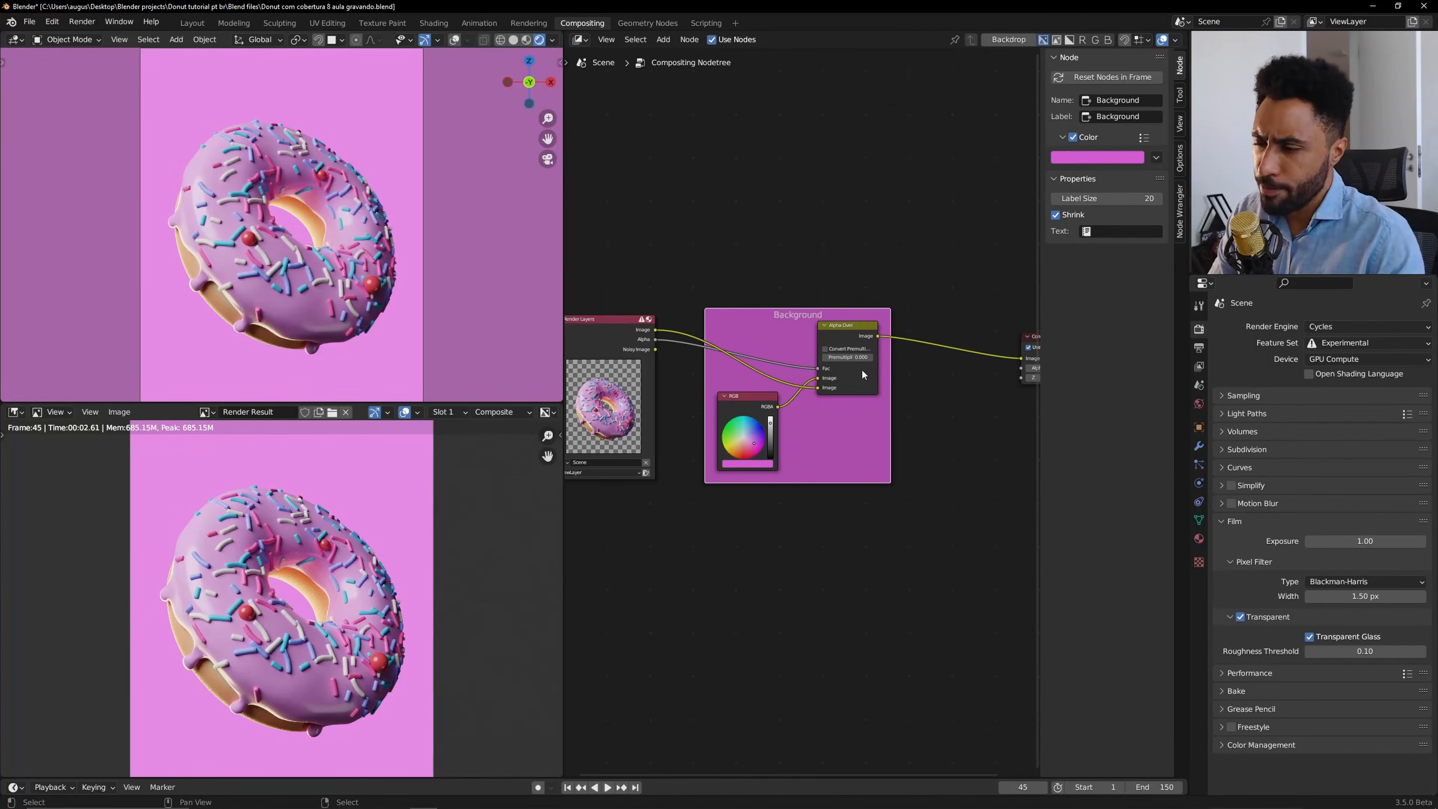
pyautogui.press('n')
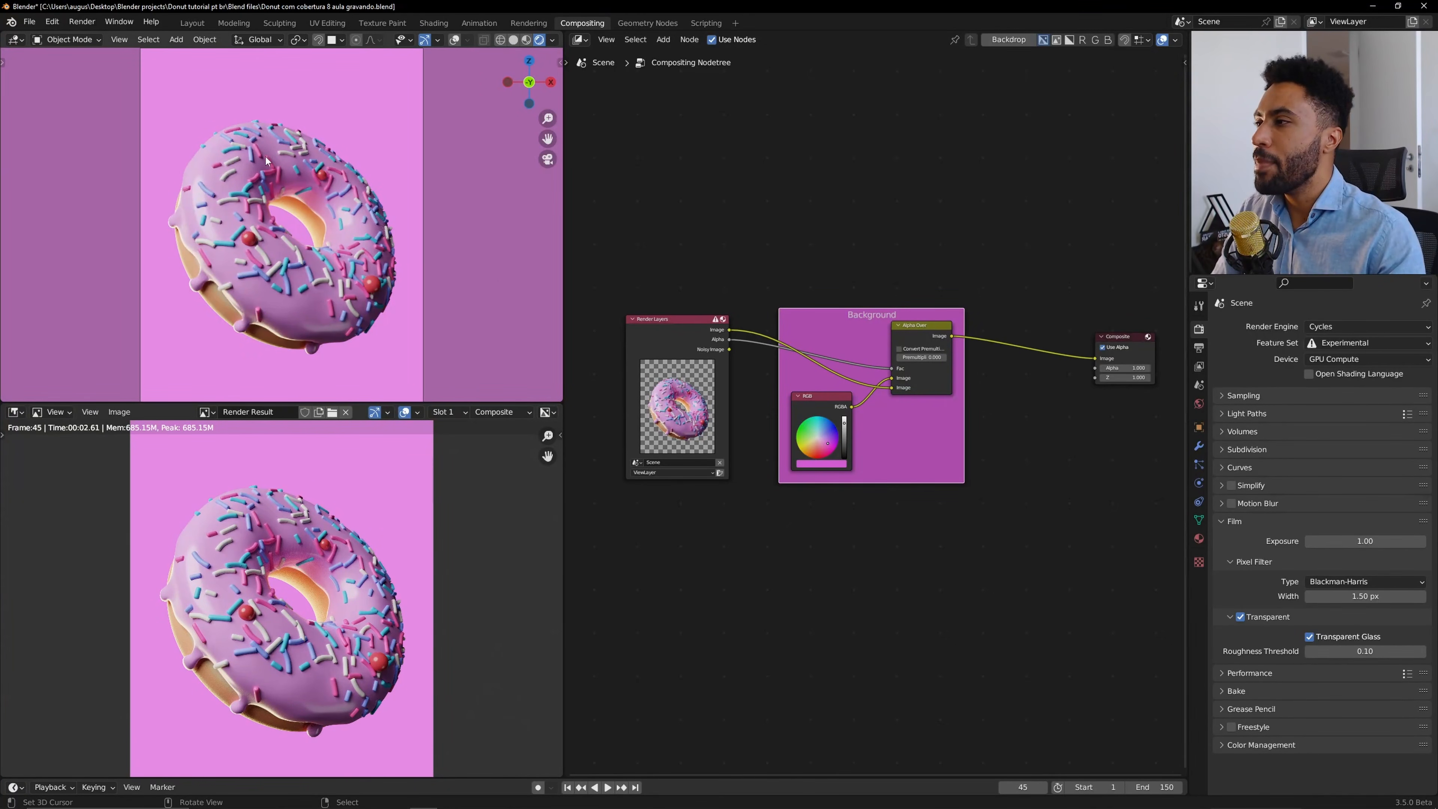
pyautogui.keyDown('shift'); pyautogui.moveTo(213, 80); pyautogui.dragTo(241, 173, button='middle'); pyautogui.keyUp('shift')
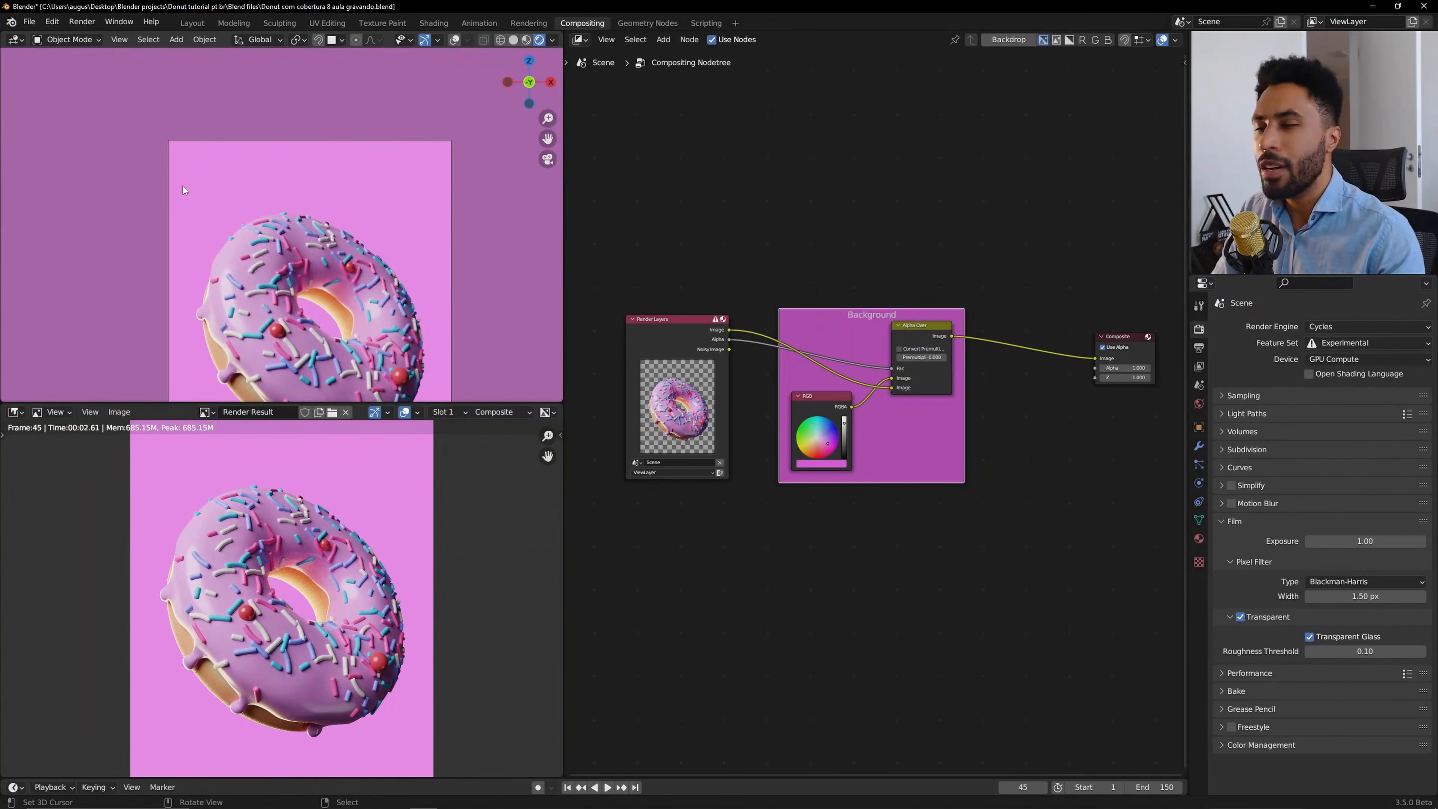
pyautogui.press('Home')
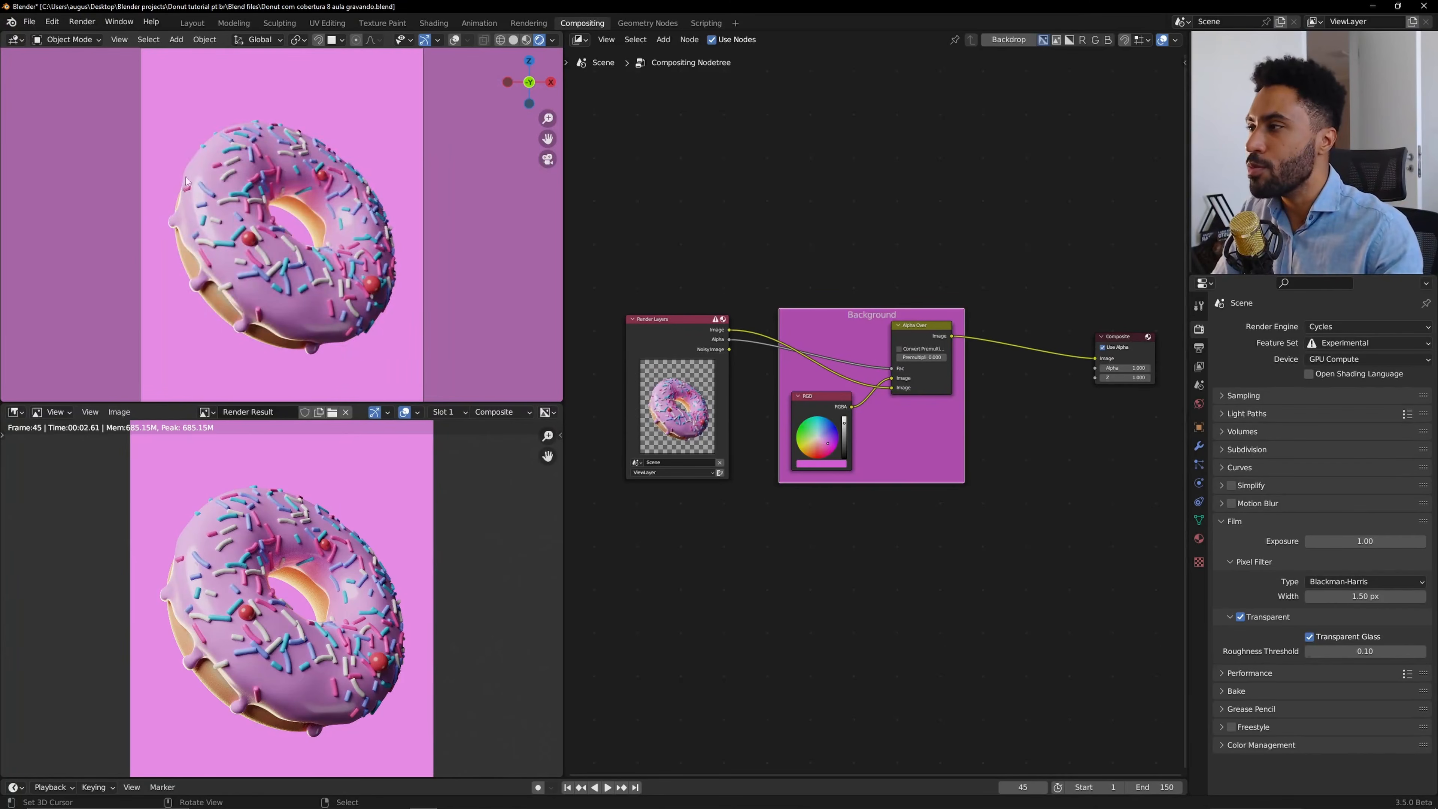
# Add an Ellipse Mask node below the Background frame.
pyautogui.scroll(1, 608, 425)
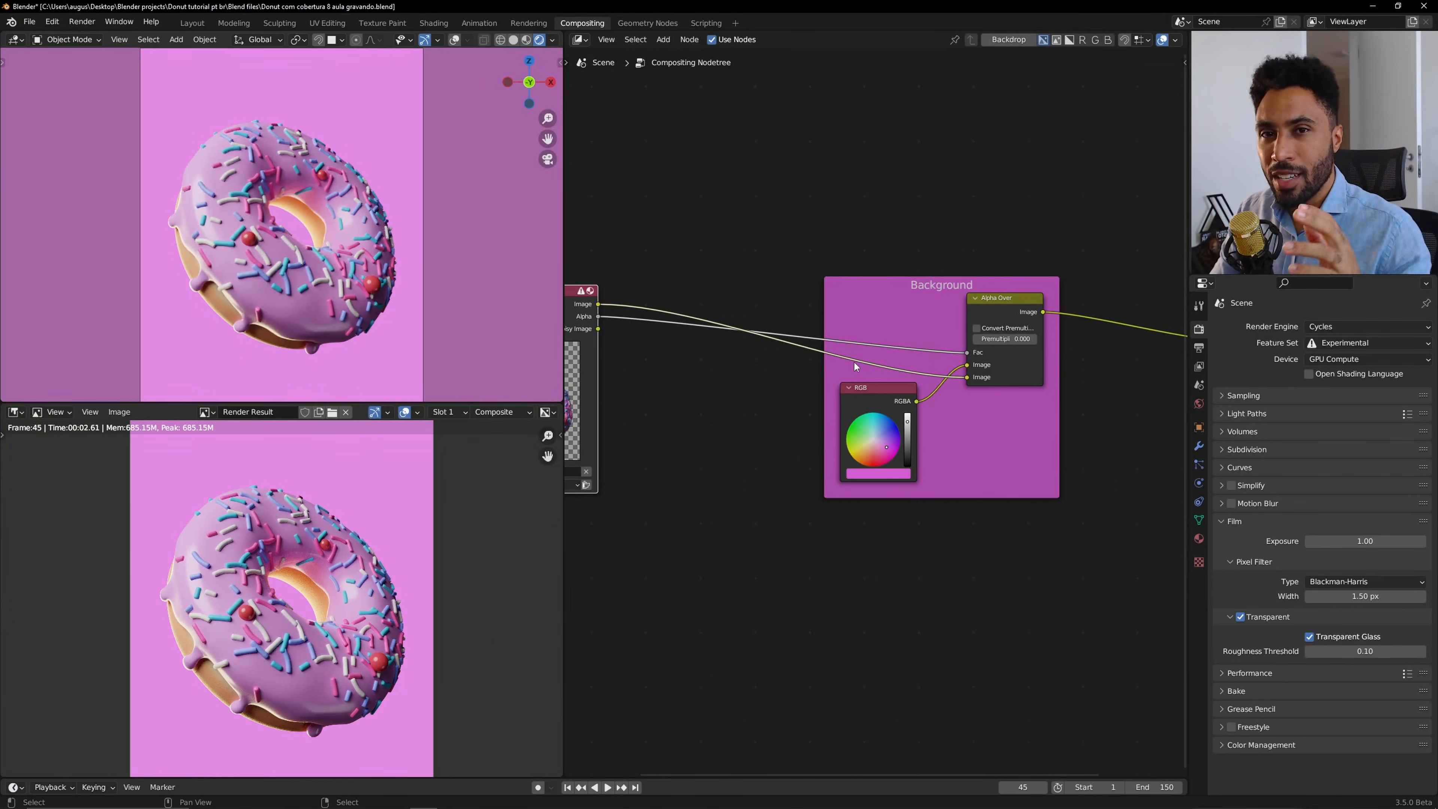
pyautogui.hotkey('shift', 'a')
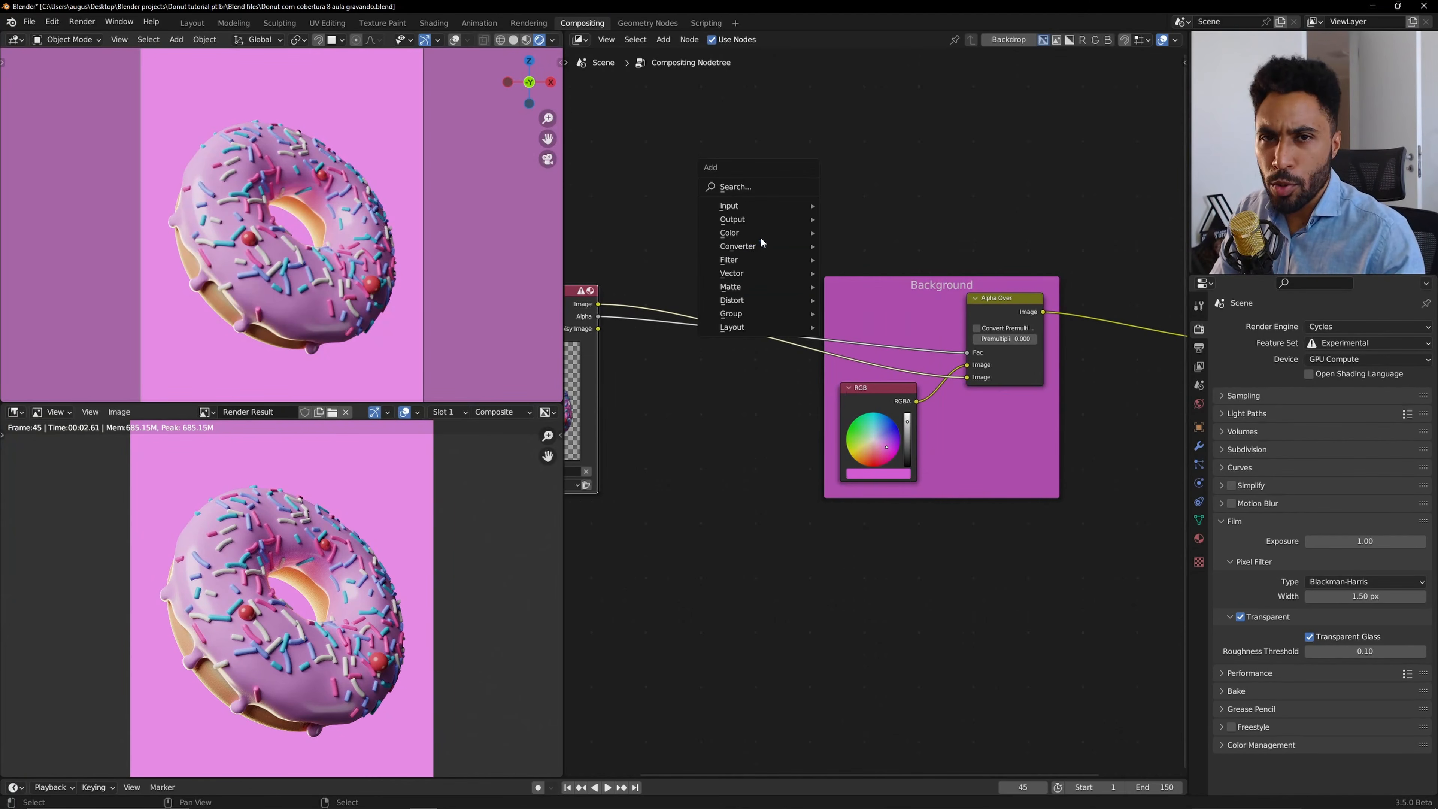
pyautogui.moveTo(742, 292)
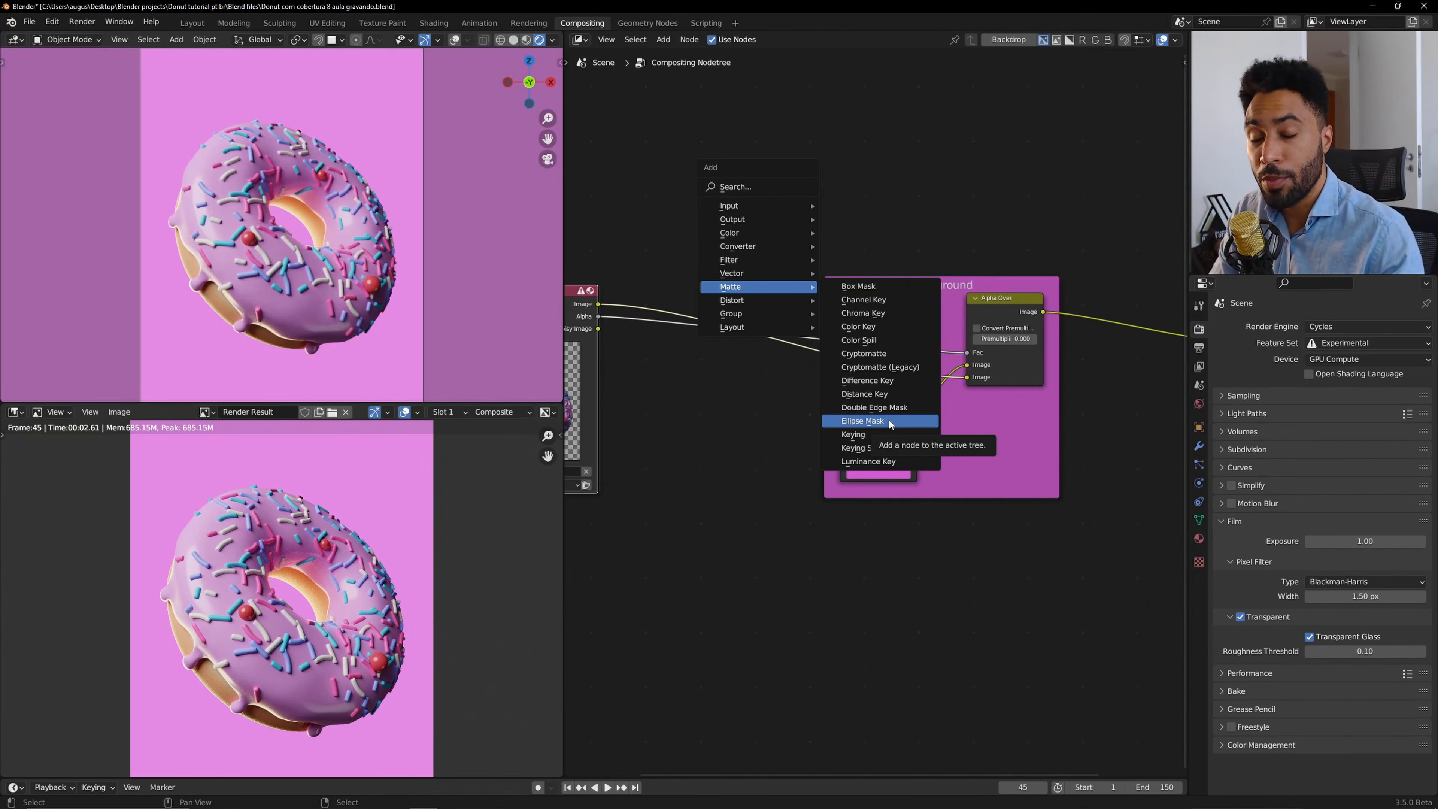
pyautogui.hotkey('shift', 'a')
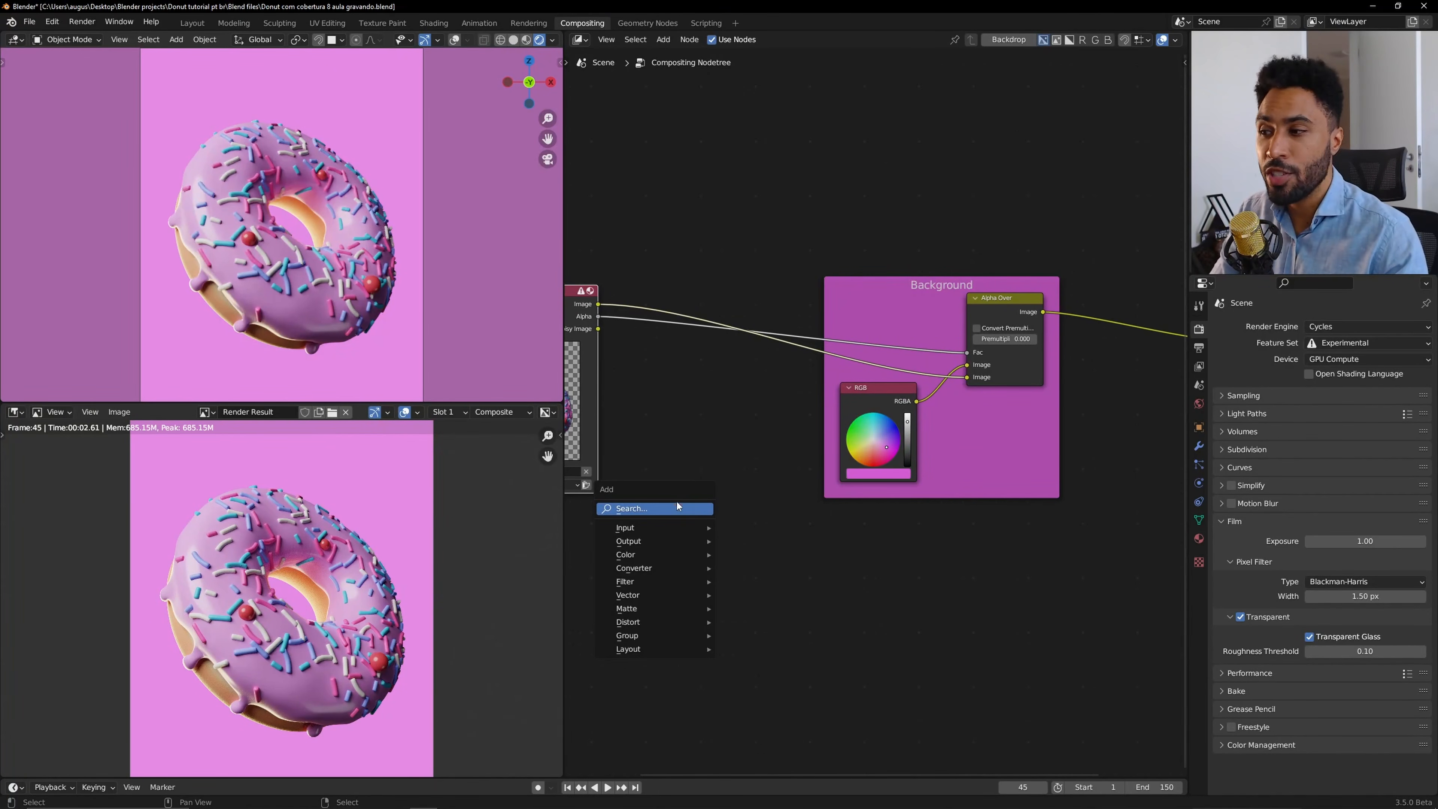
pyautogui.click(676, 502)
pyautogui.write('ell')
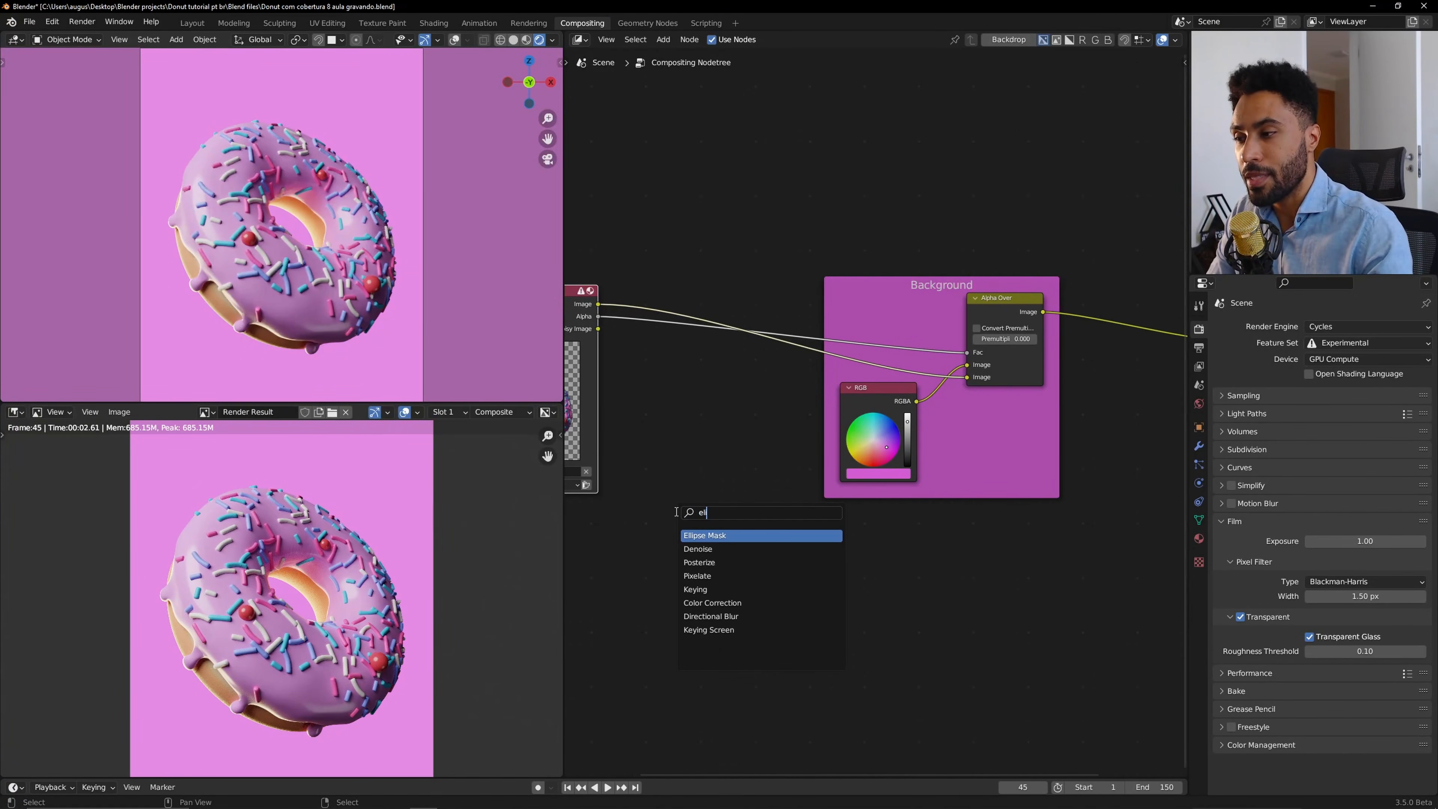
pyautogui.click(734, 536)
pyautogui.click(873, 550)
pyautogui.scroll(-2, 874, 549)
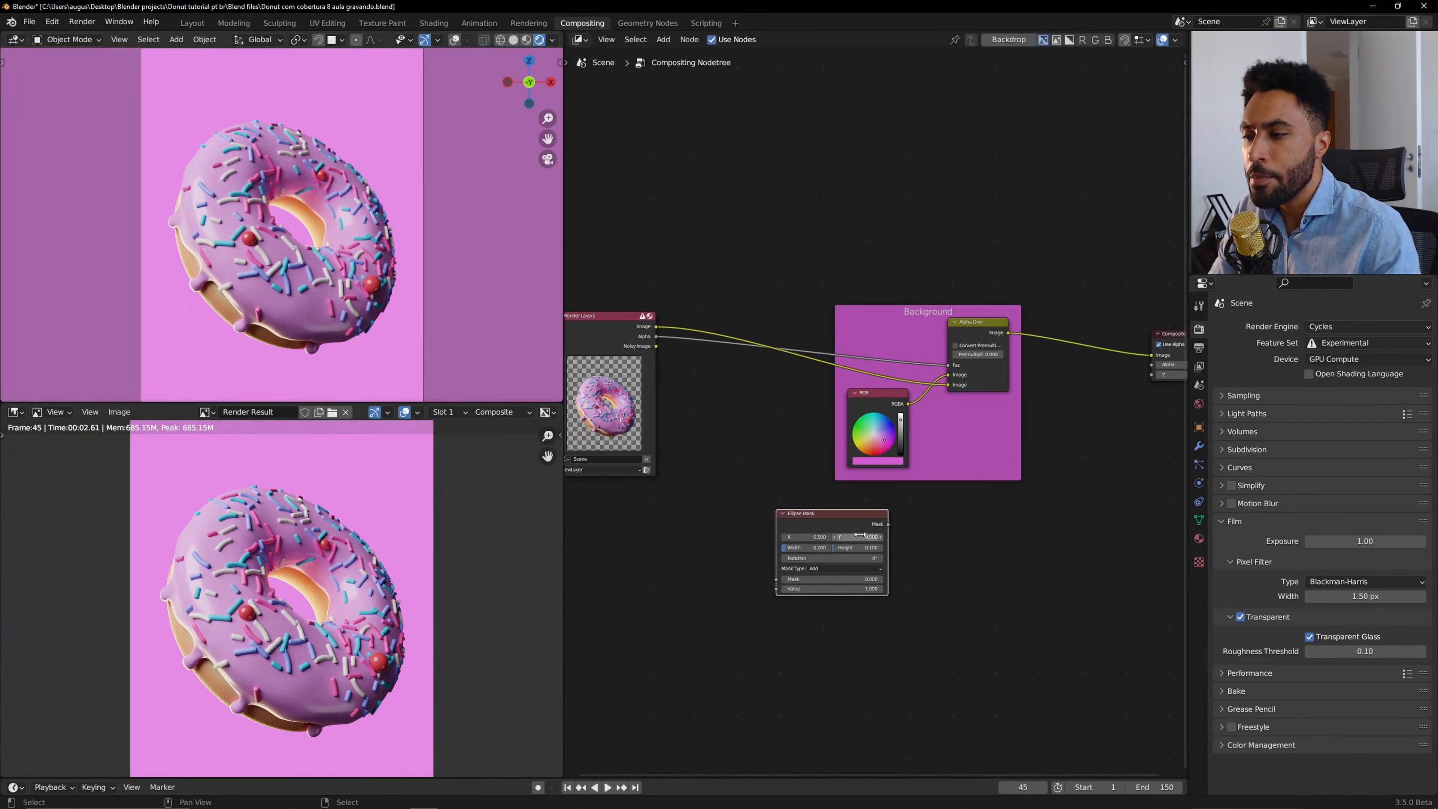
# Connect the Ellipse Mask to a Viewer node beside the Composite node and show Viewer Node in the image editor.
pyautogui.moveTo(892, 511); pyautogui.dragTo(842, 514, button='middle')
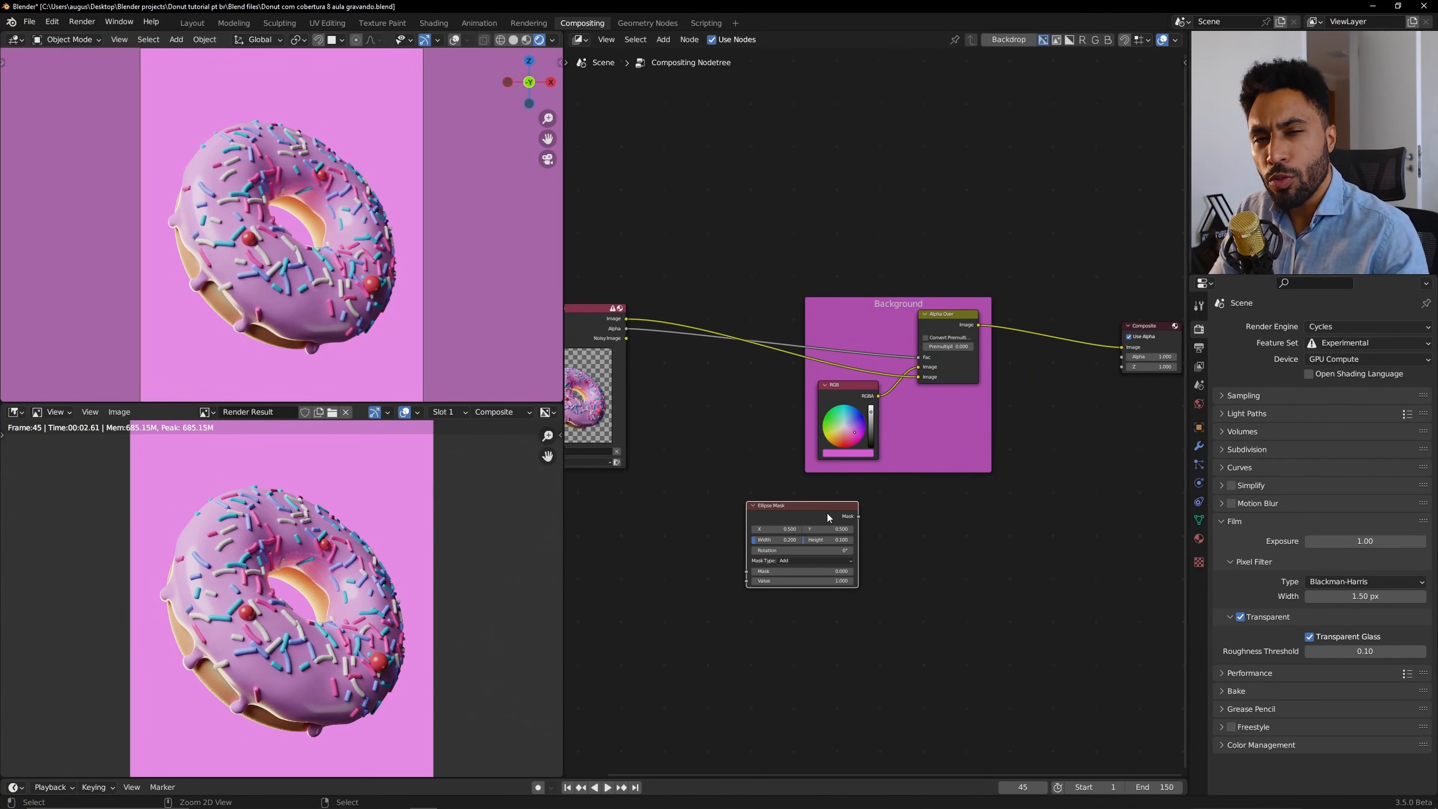
pyautogui.keyDown('ctrl'); pyautogui.keyDown('shift'); pyautogui.click(826, 513); pyautogui.keyUp('shift'); pyautogui.keyUp('ctrl')
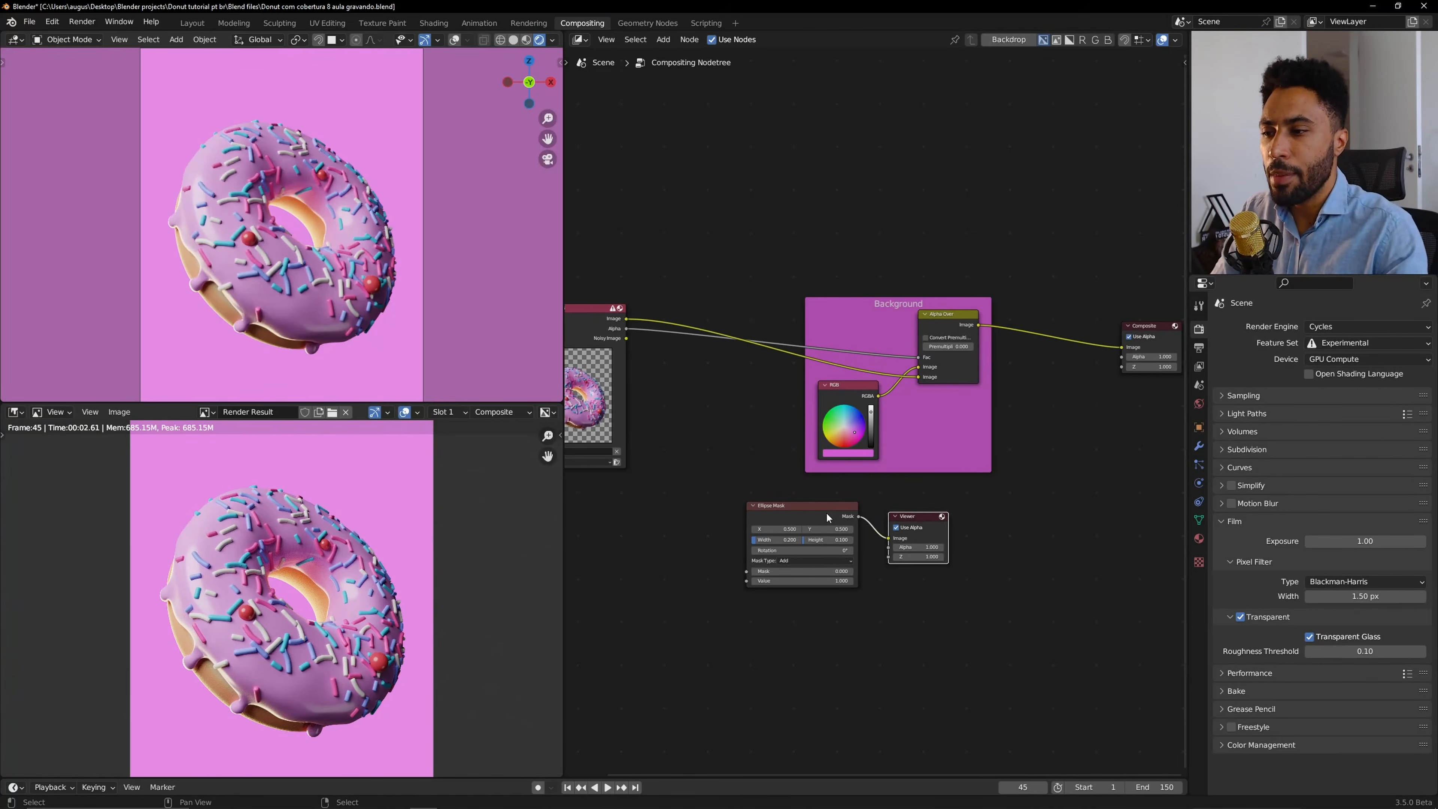
pyautogui.moveTo(963, 509); pyautogui.dragTo(897, 534, button='middle')
pyautogui.moveTo(855, 547); pyautogui.dragTo(1091, 420)
pyautogui.click(207, 412)
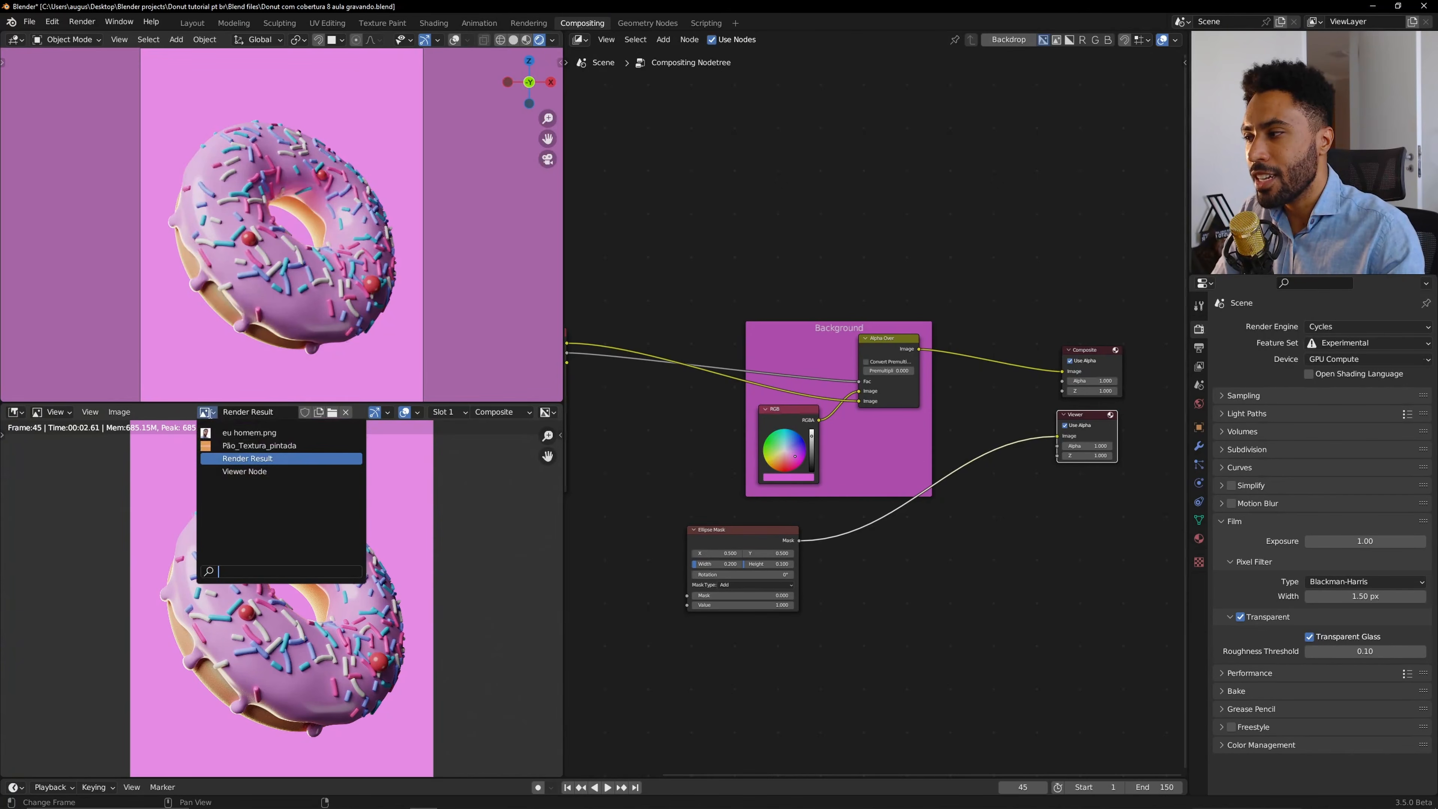
pyautogui.click(245, 471)
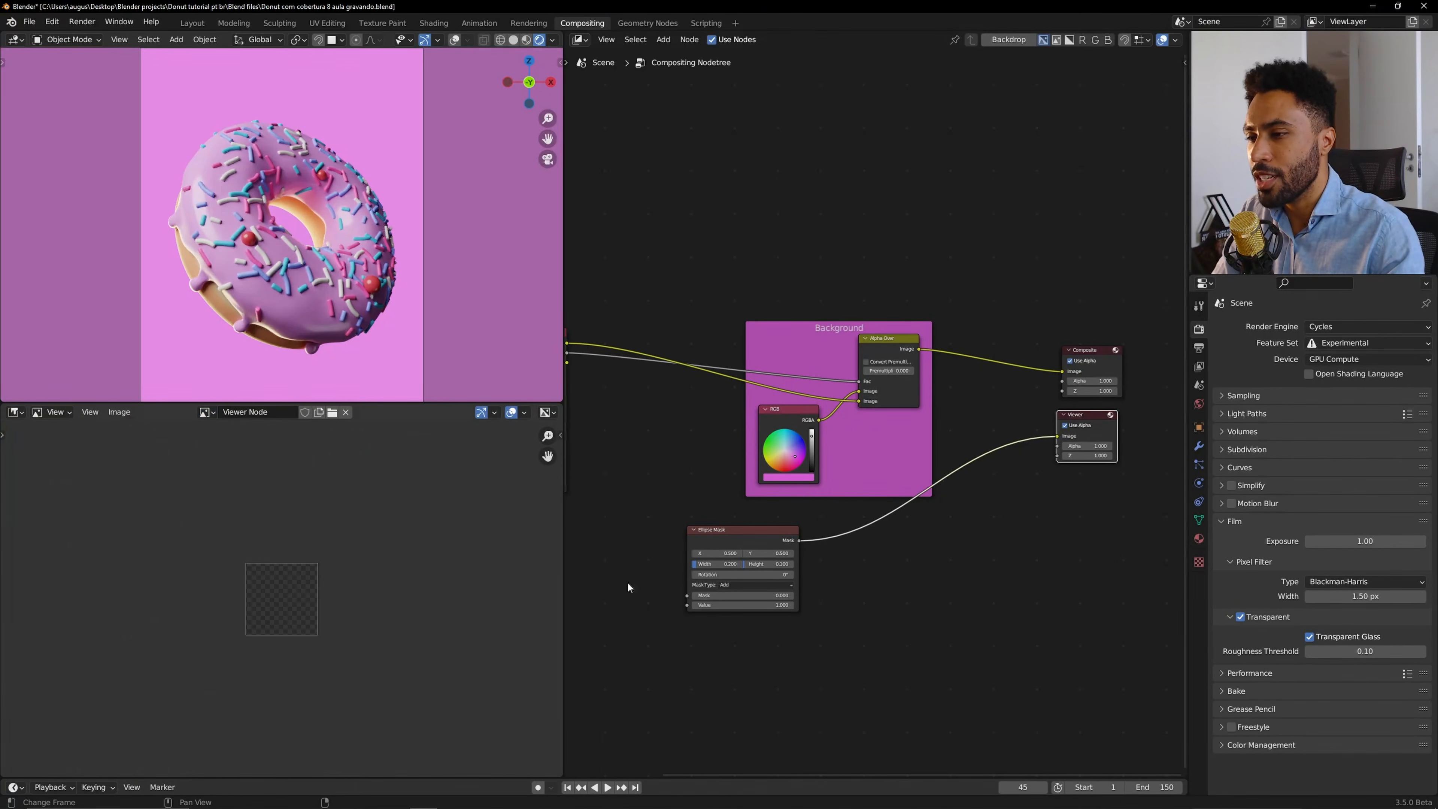
# Preview the Ellipse Mask, RGB and Alpha Over outputs in turn through the Viewer node.
pyautogui.click(764, 535)
pyautogui.keyDown('ctrl'); pyautogui.moveTo(951, 444); pyautogui.dragTo(978, 481, button='right'); pyautogui.keyUp('ctrl')
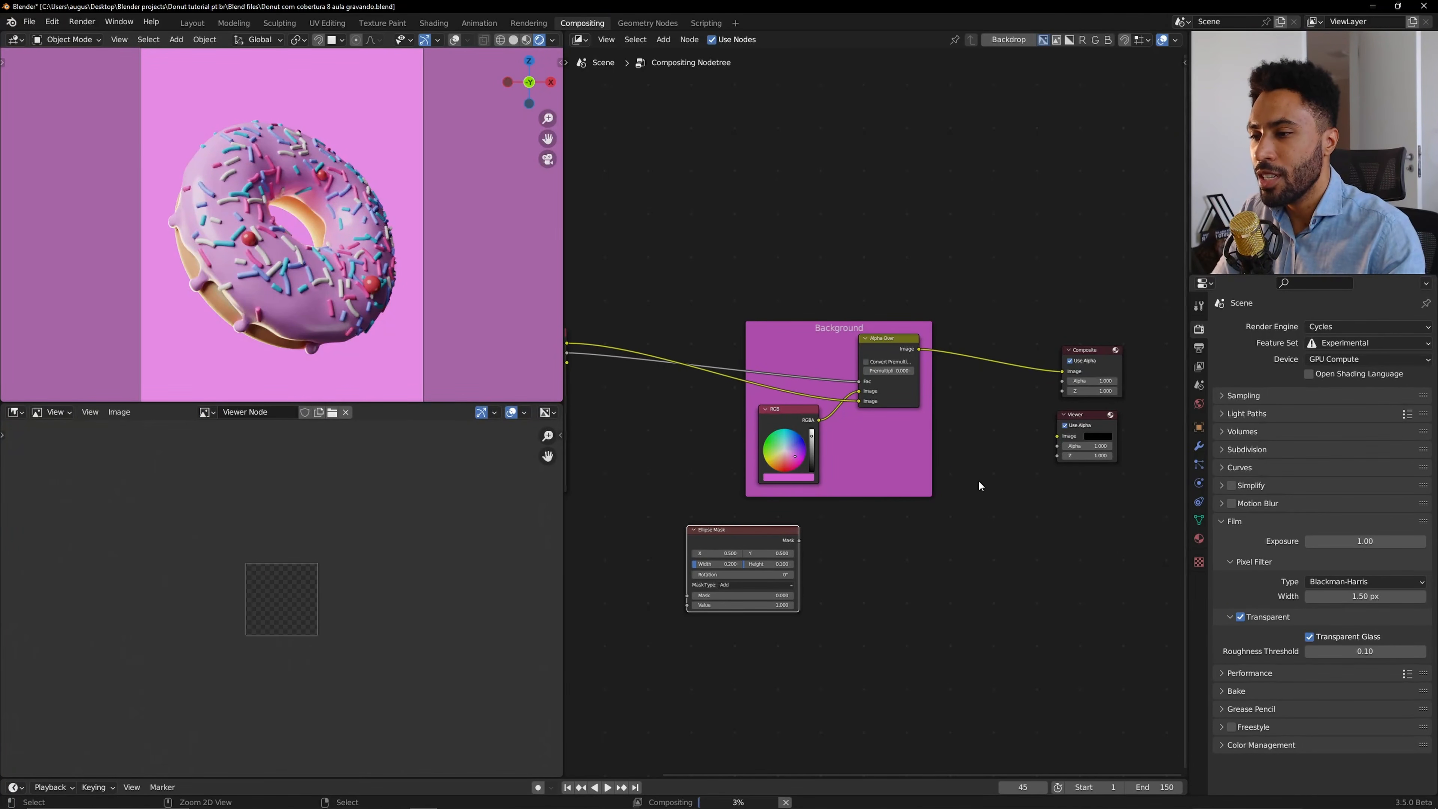
pyautogui.keyDown('ctrl'); pyautogui.keyDown('shift'); pyautogui.click(730, 537); pyautogui.keyUp('shift'); pyautogui.keyUp('ctrl')
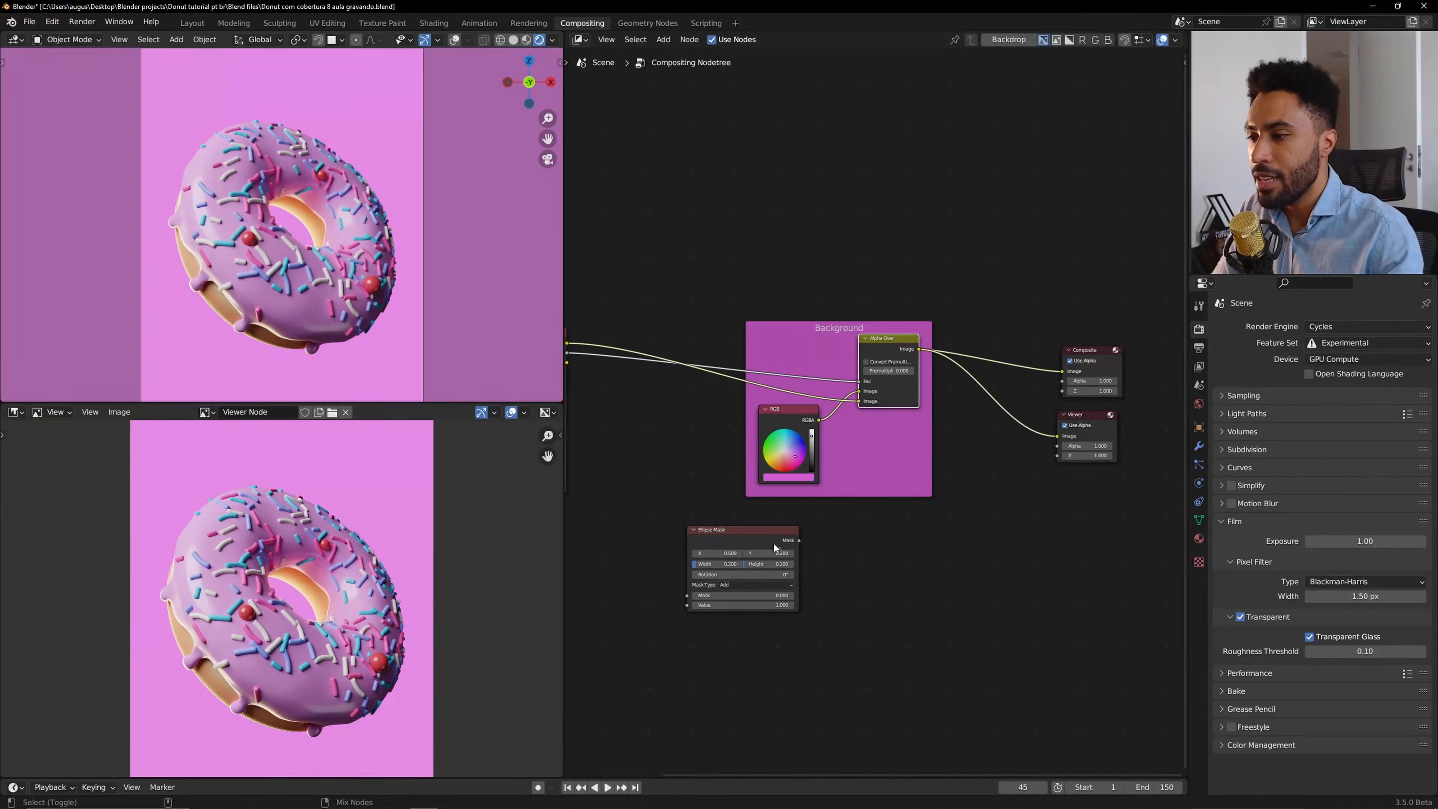
pyautogui.keyDown('ctrl'); pyautogui.keyDown('shift'); pyautogui.click(770, 541); pyautogui.keyUp('shift'); pyautogui.keyUp('ctrl')
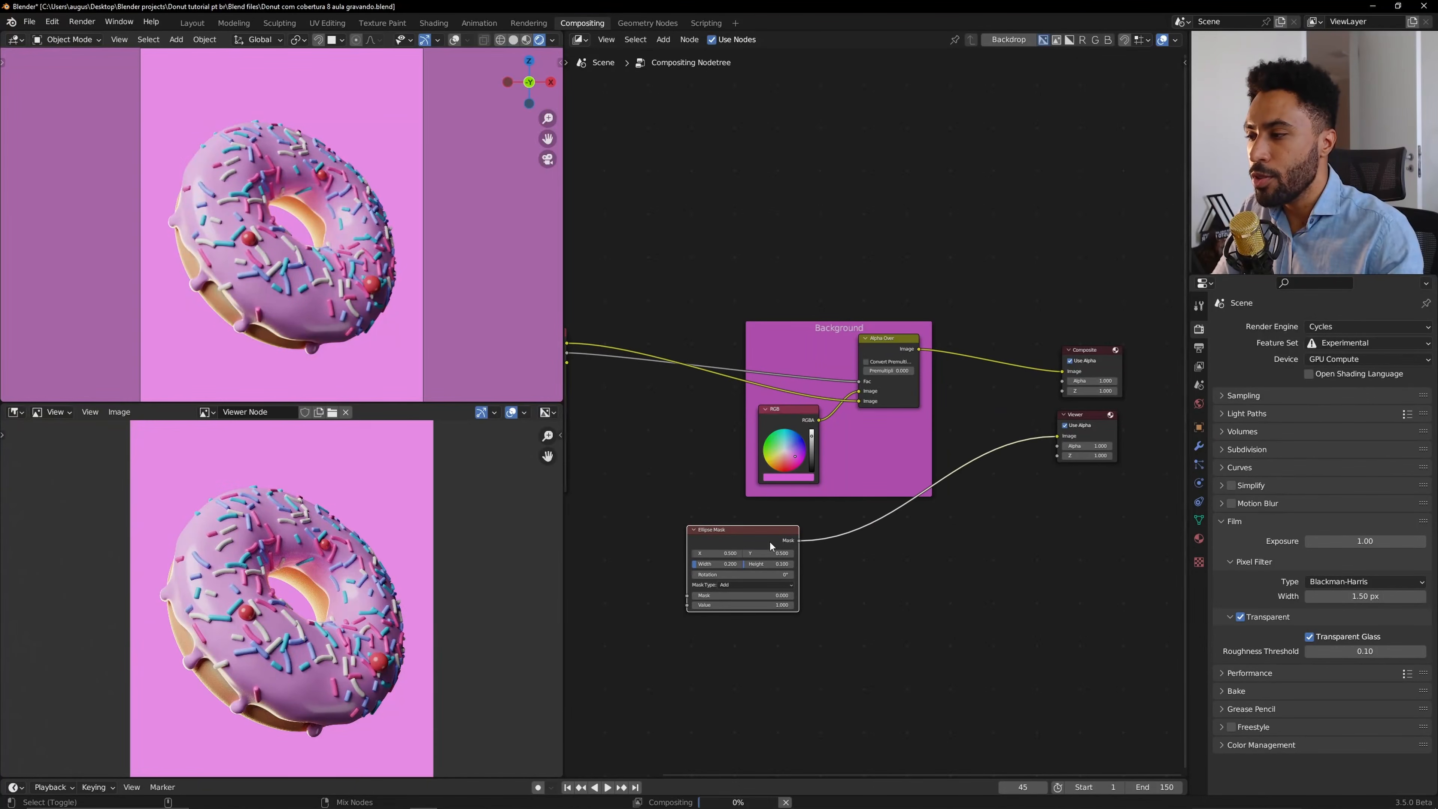
pyautogui.keyDown('ctrl'); pyautogui.keyDown('shift'); pyautogui.click(817, 436); pyautogui.keyUp('shift'); pyautogui.keyUp('ctrl')
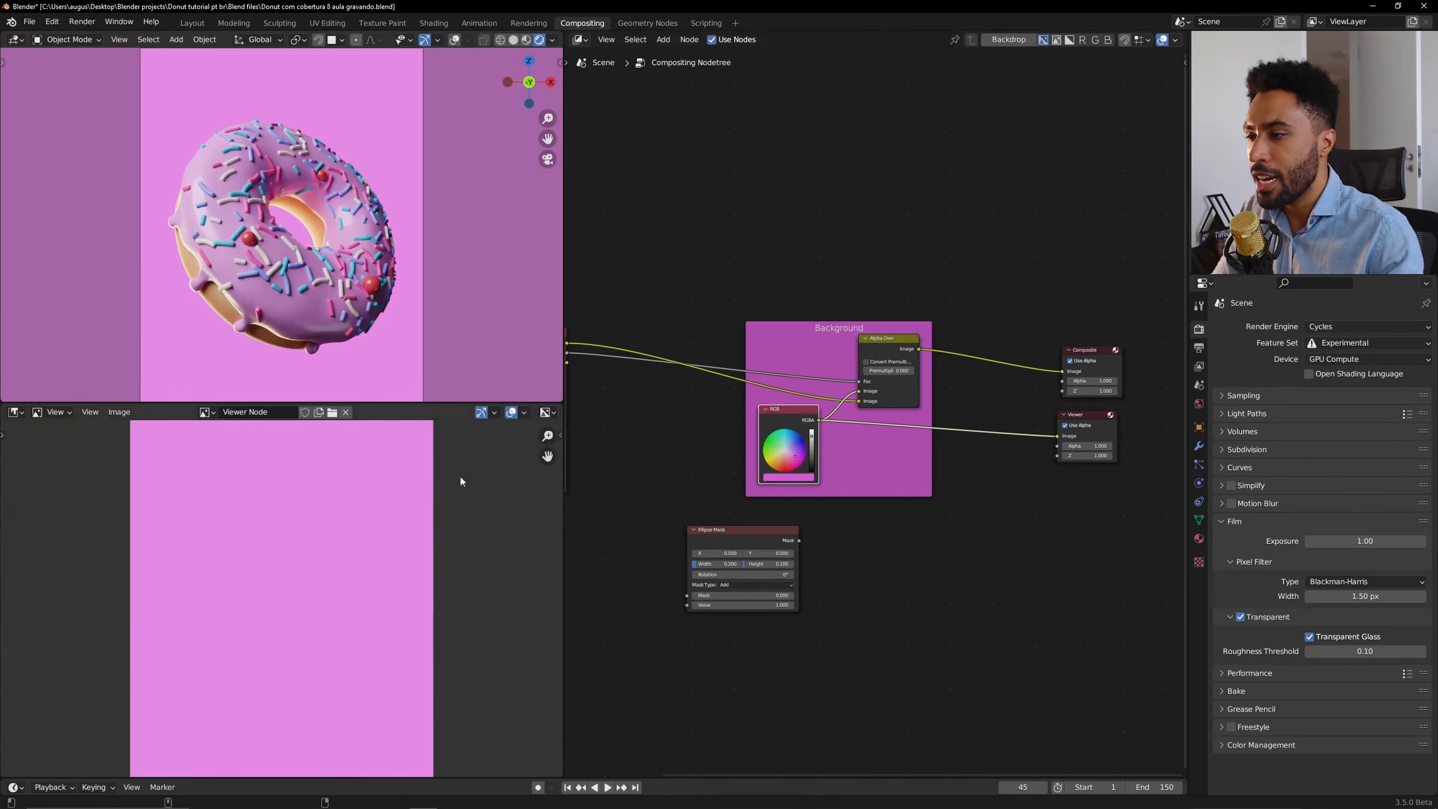
pyautogui.keyDown('ctrl'); pyautogui.keyDown('shift'); pyautogui.click(892, 345); pyautogui.keyUp('shift'); pyautogui.keyUp('ctrl')
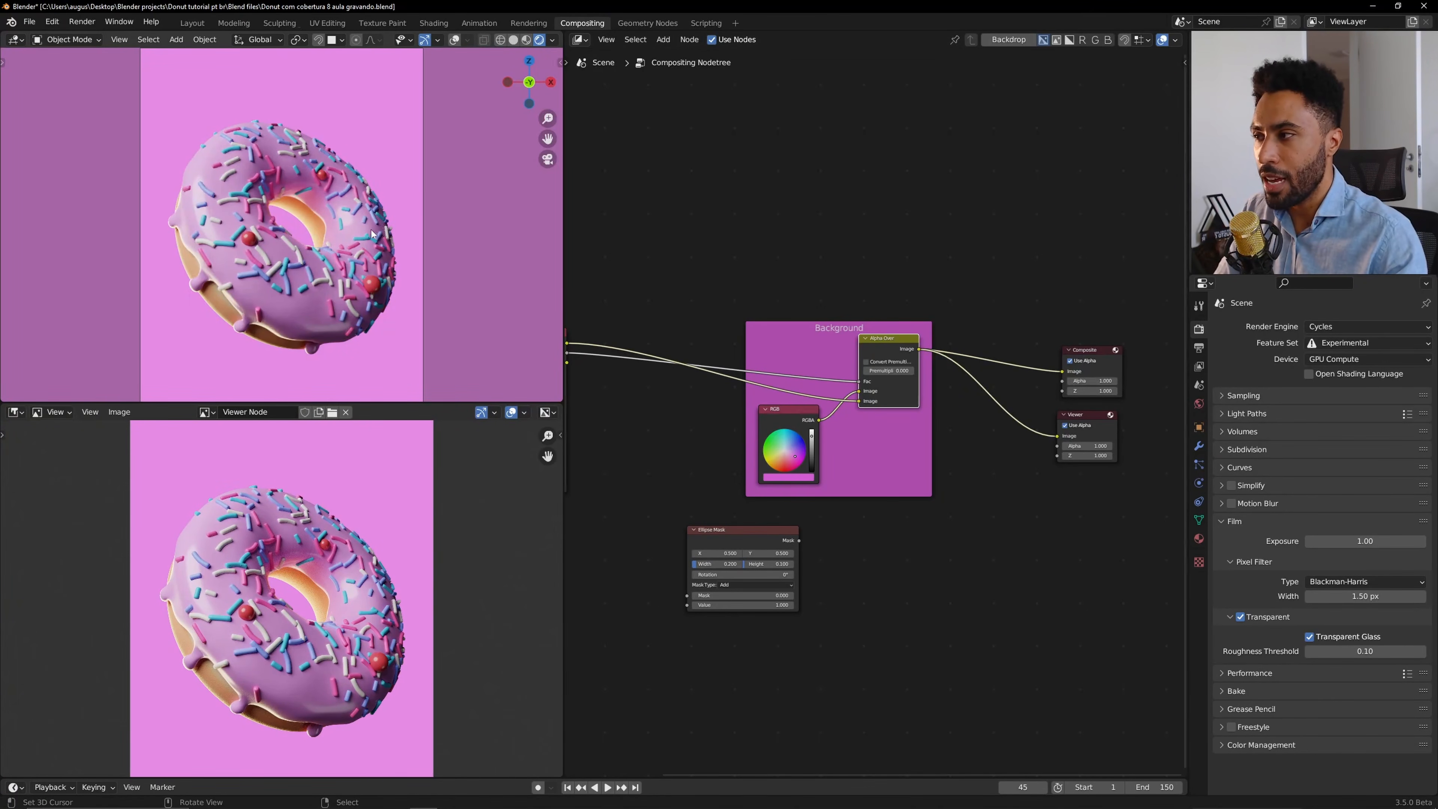
pyautogui.scroll(1, 801, 576)
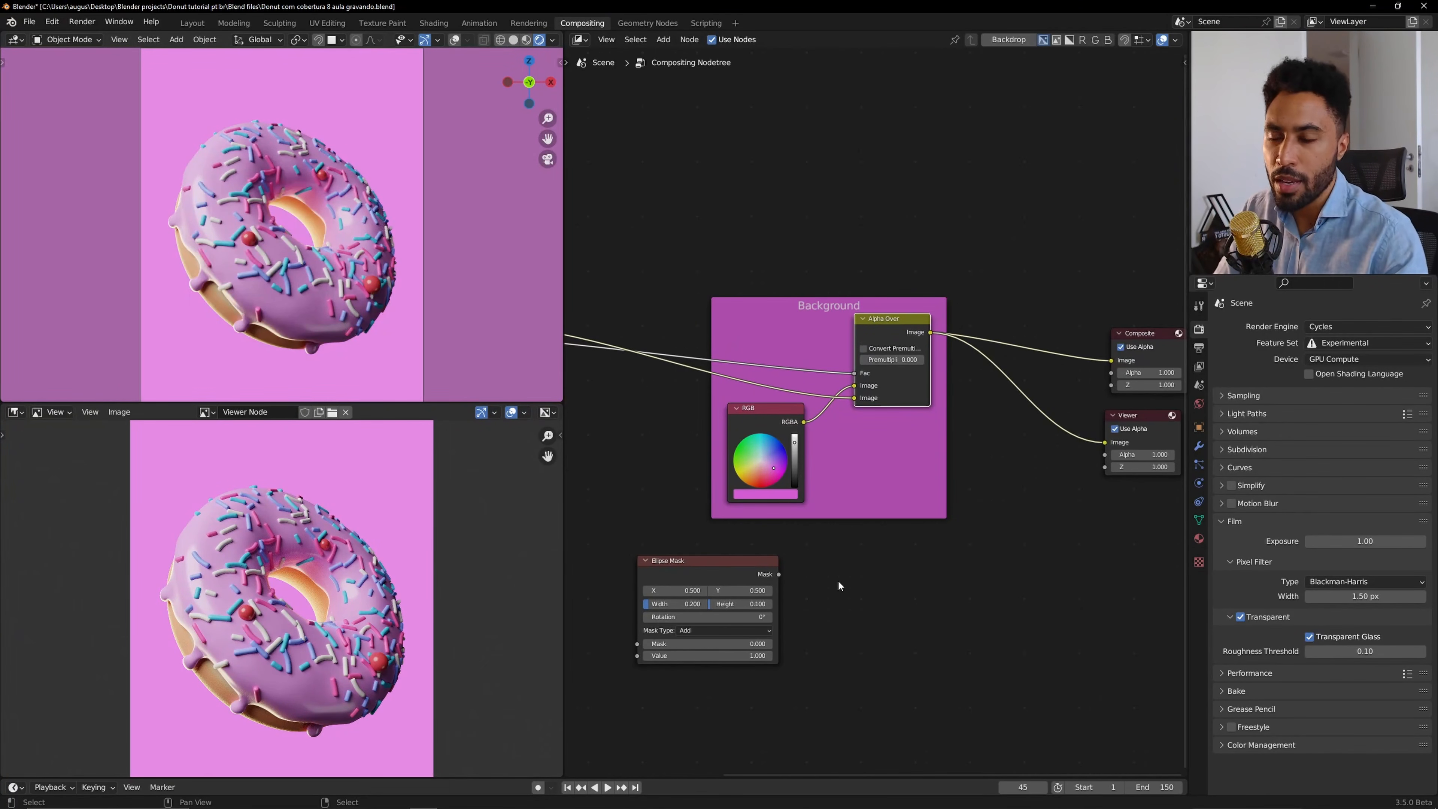
pyautogui.keyDown('ctrl'); pyautogui.keyDown('shift'); pyautogui.click(739, 562); pyautogui.keyUp('shift'); pyautogui.keyUp('ctrl')
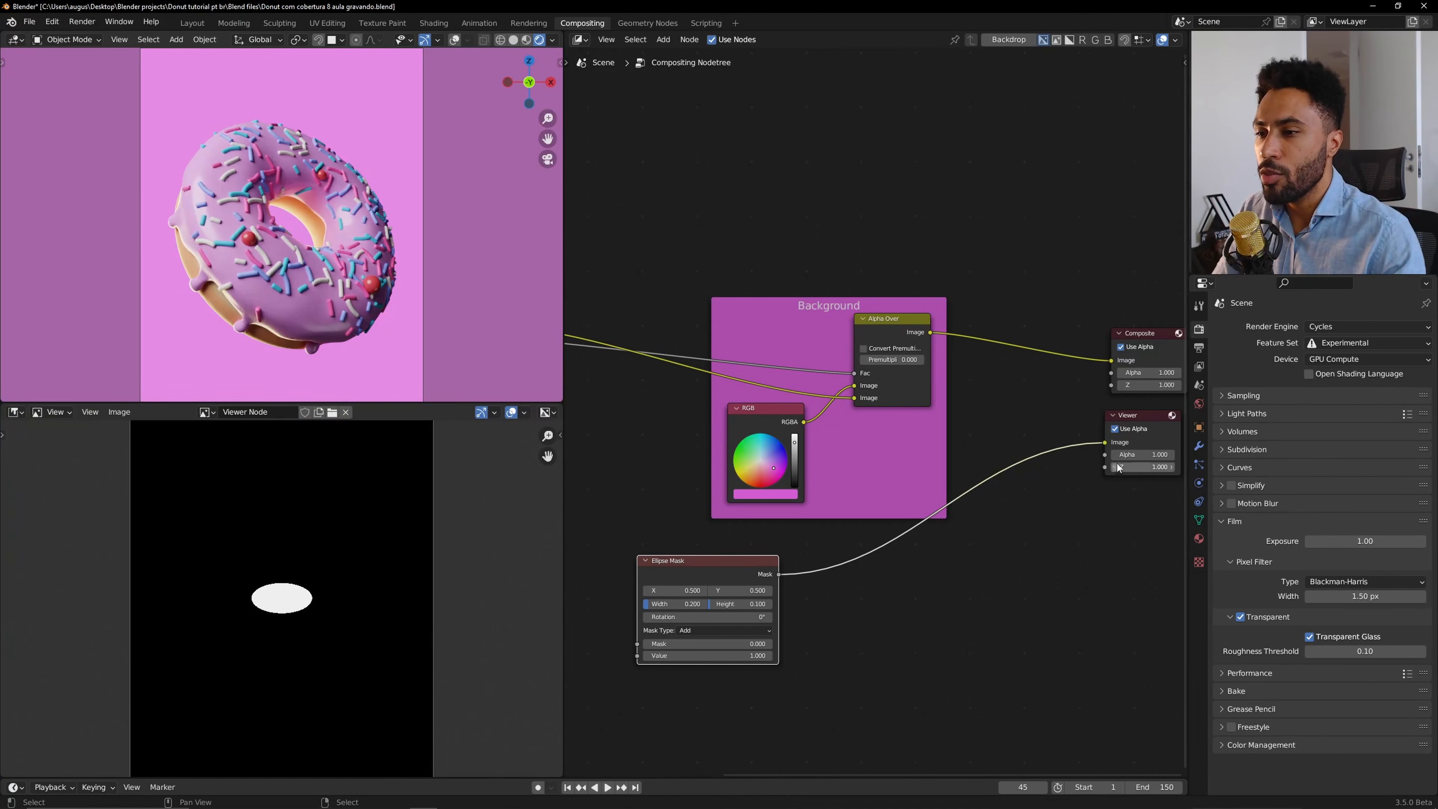
pyautogui.moveTo(1104, 443)
pyautogui.mouseDown()
pyautogui.moveTo(1112, 360)
pyautogui.moveTo(1084, 405)
pyautogui.moveTo(1105, 442)
pyautogui.mouseUp()
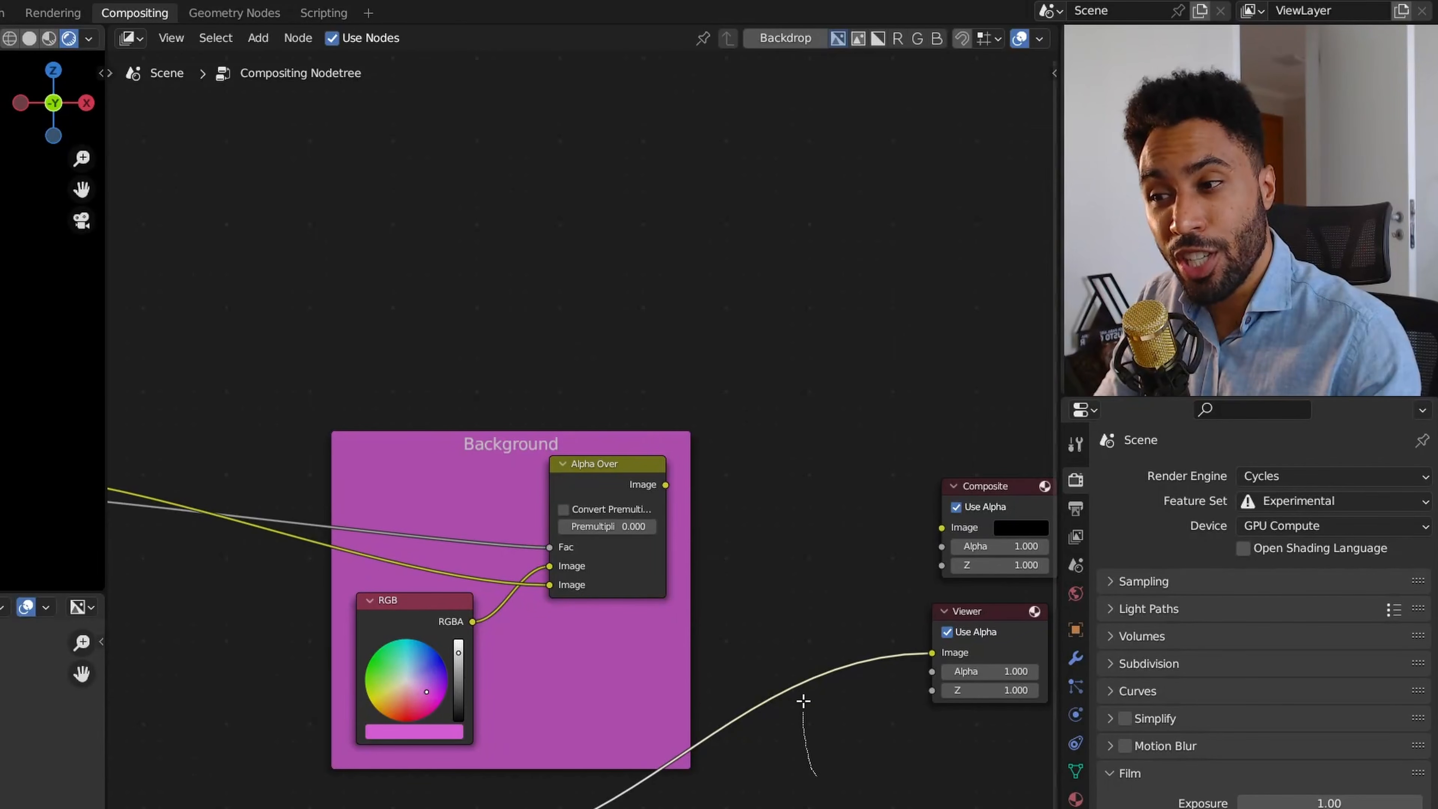
# Add a reroute point on the mask-to-viewer link and move it upward.
pyautogui.keyDown('shift'); pyautogui.moveTo(806, 713); pyautogui.dragTo(814, 571, button='right'); pyautogui.keyUp('shift')
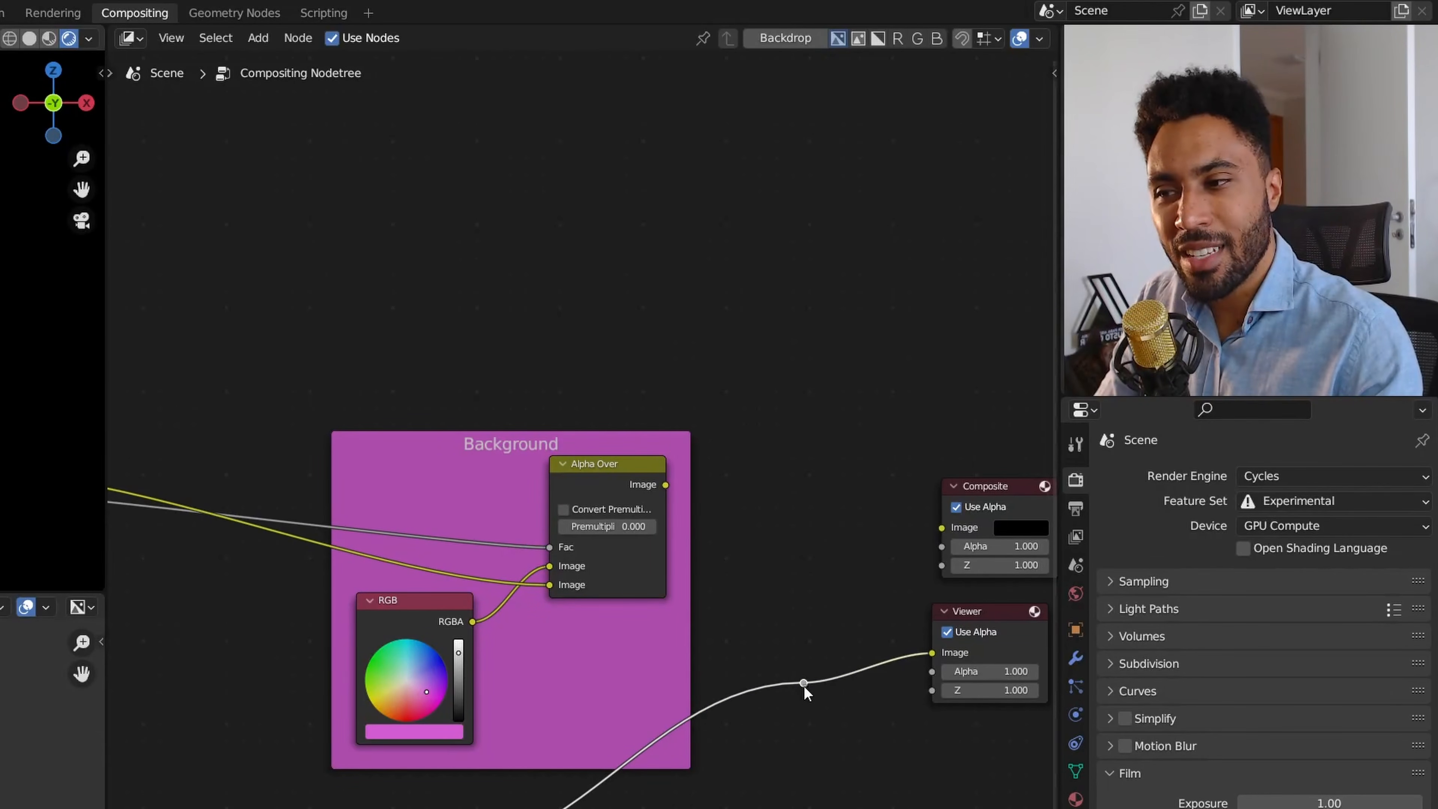
pyautogui.moveTo(803, 683); pyautogui.dragTo(828, 599)
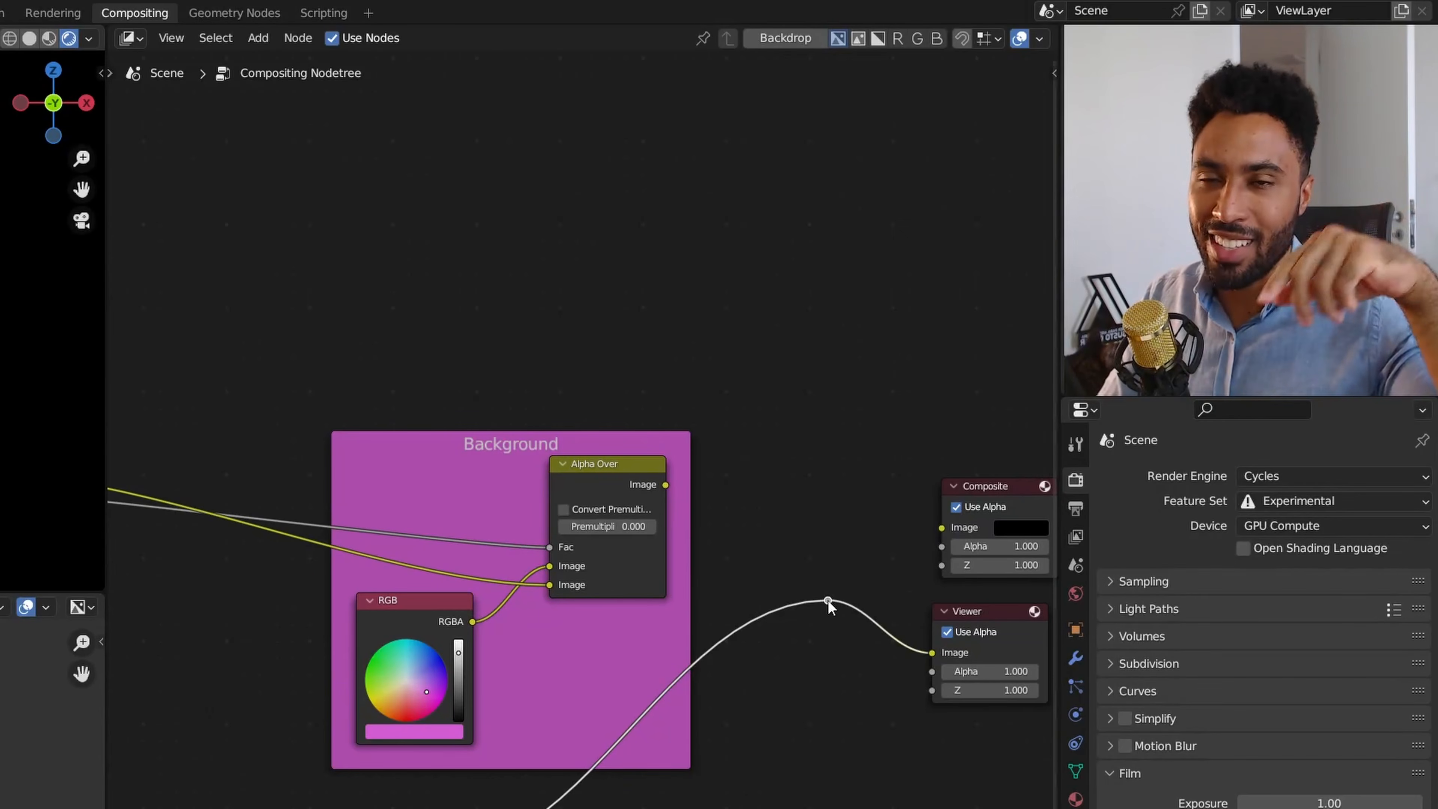
pyautogui.moveTo(827, 600); pyautogui.dragTo(941, 527)
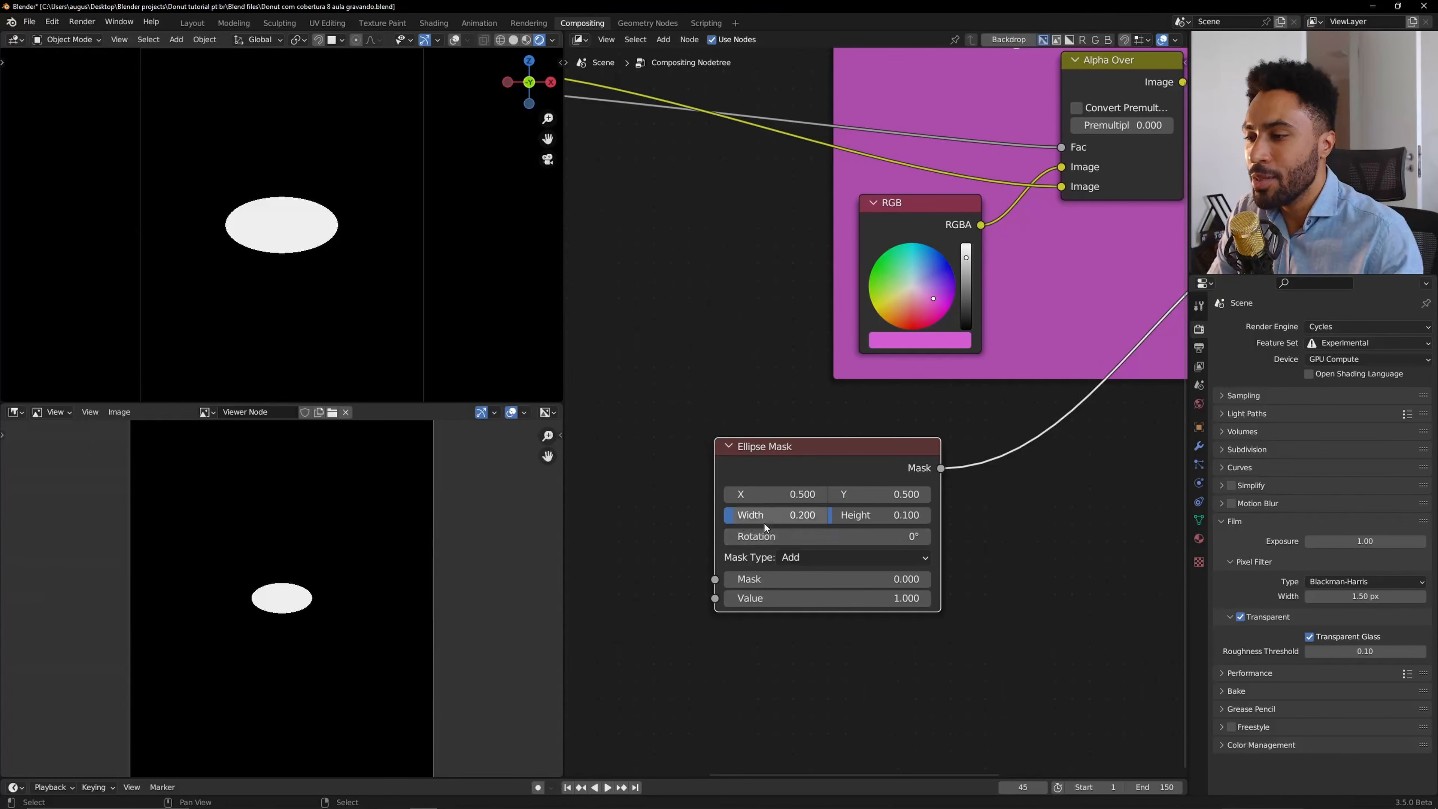
# Set the Ellipse Mask's height to 0.2.
pyautogui.doubleClick(885, 516)
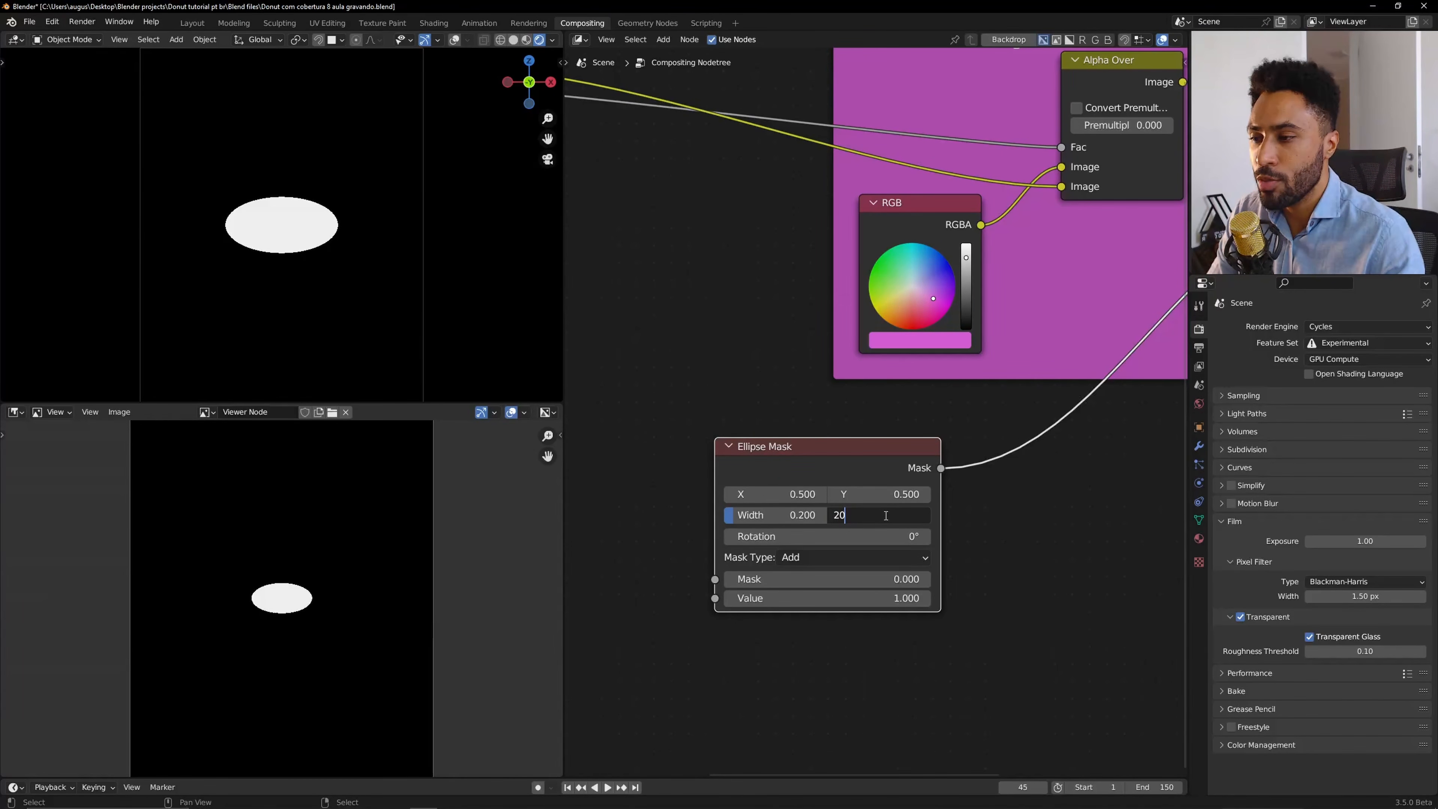
pyautogui.write('.2')
pyautogui.press('Return')
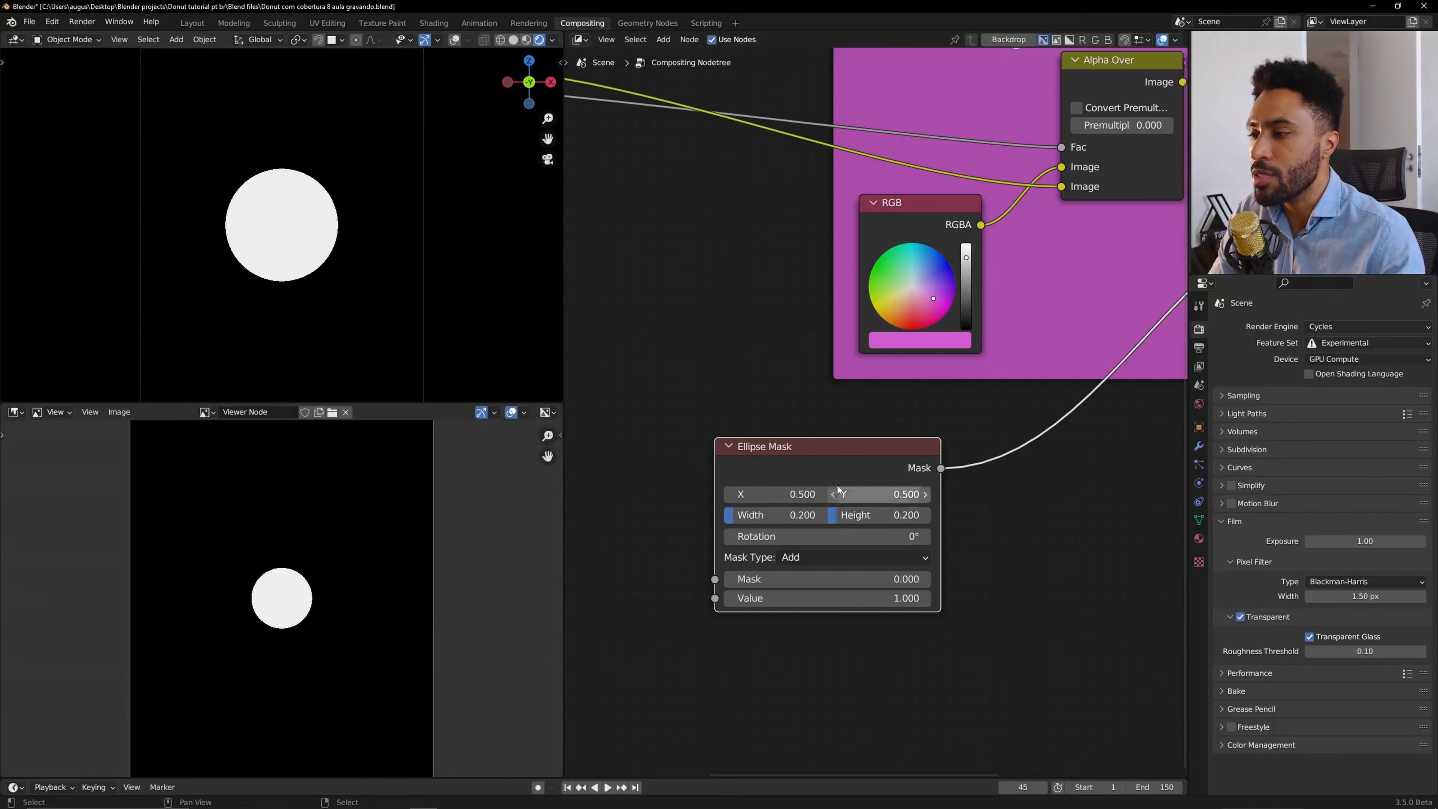
# Set the Ellipse Mask's width and height both to 0.5.
pyautogui.doubleClick(768, 516)
pyautogui.write('.5')
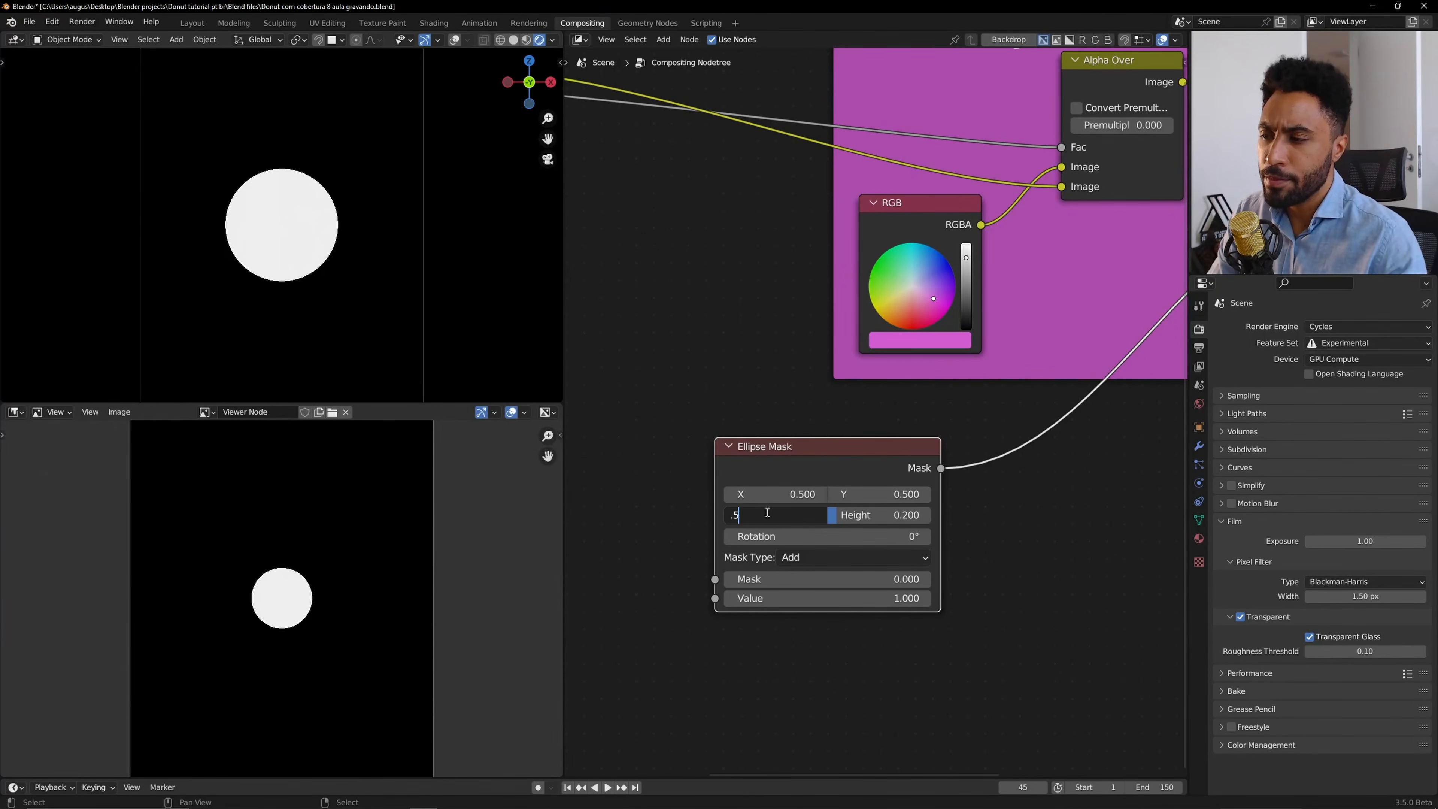
pyautogui.press('Return')
pyautogui.doubleClick(894, 514)
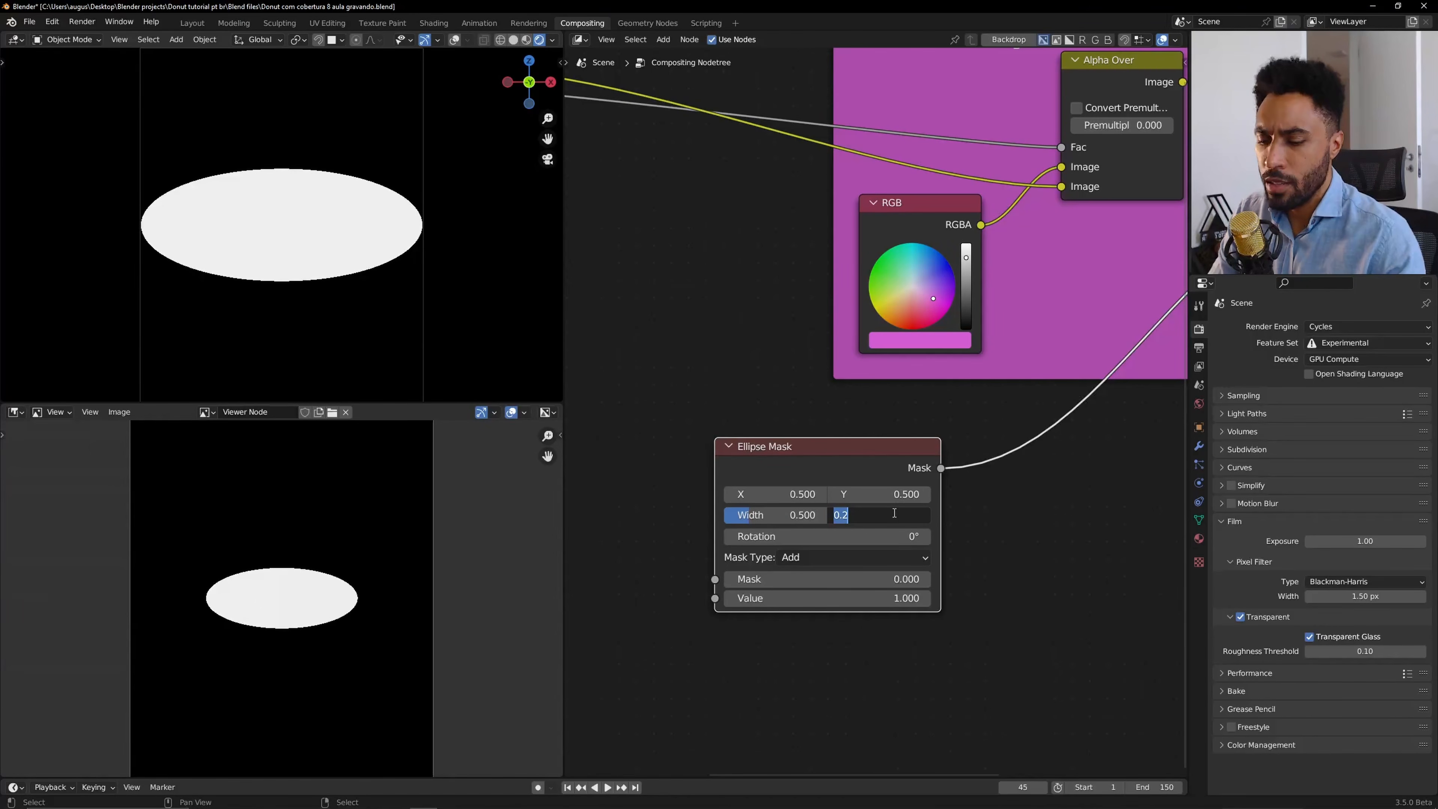
pyautogui.write('.5')
pyautogui.press('Return')
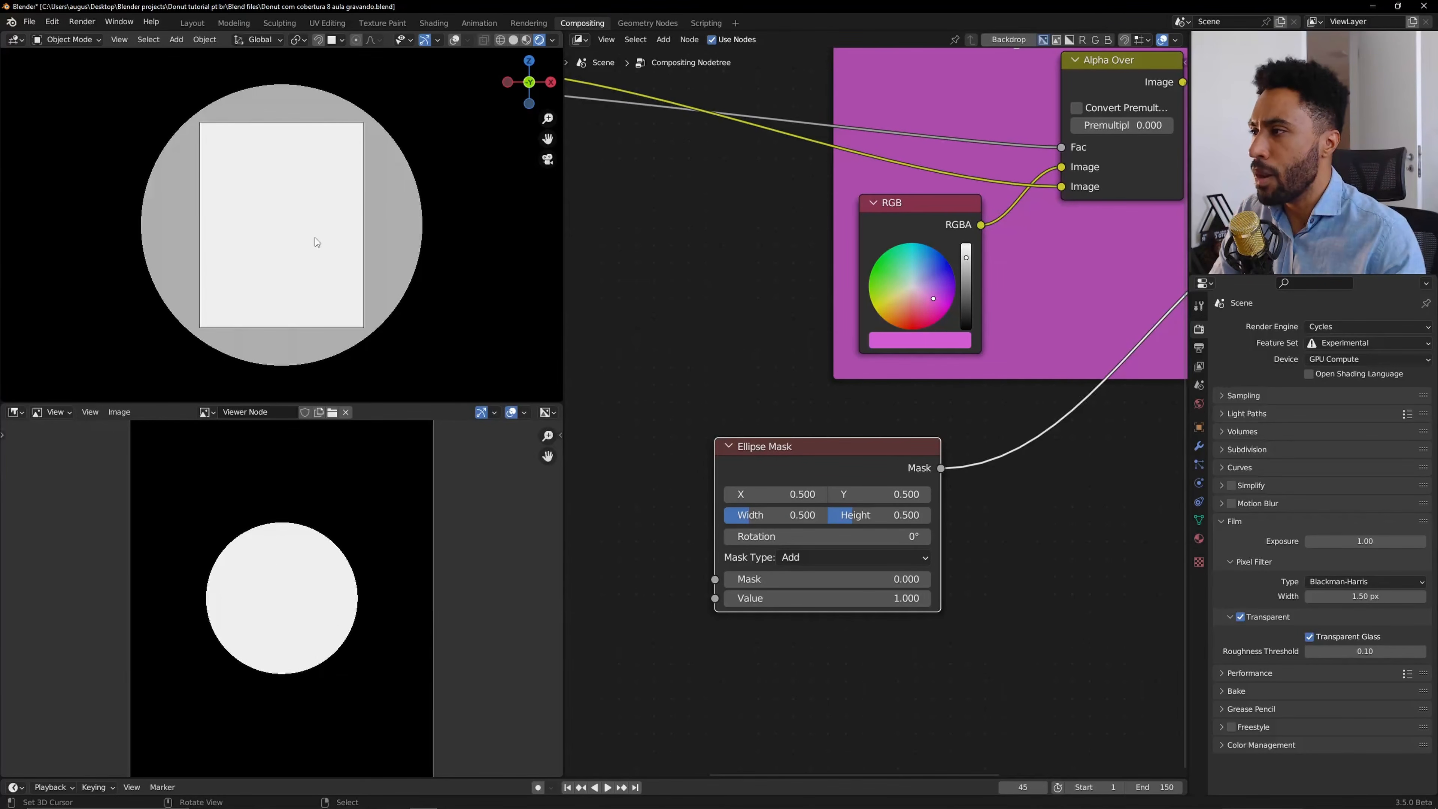
# Move the ellipse mask toward the upper-left corner by setting X to 0.15 and Y to 0.9.
pyautogui.scroll(-2, 362, 491)
pyautogui.scroll(1, 363, 492)
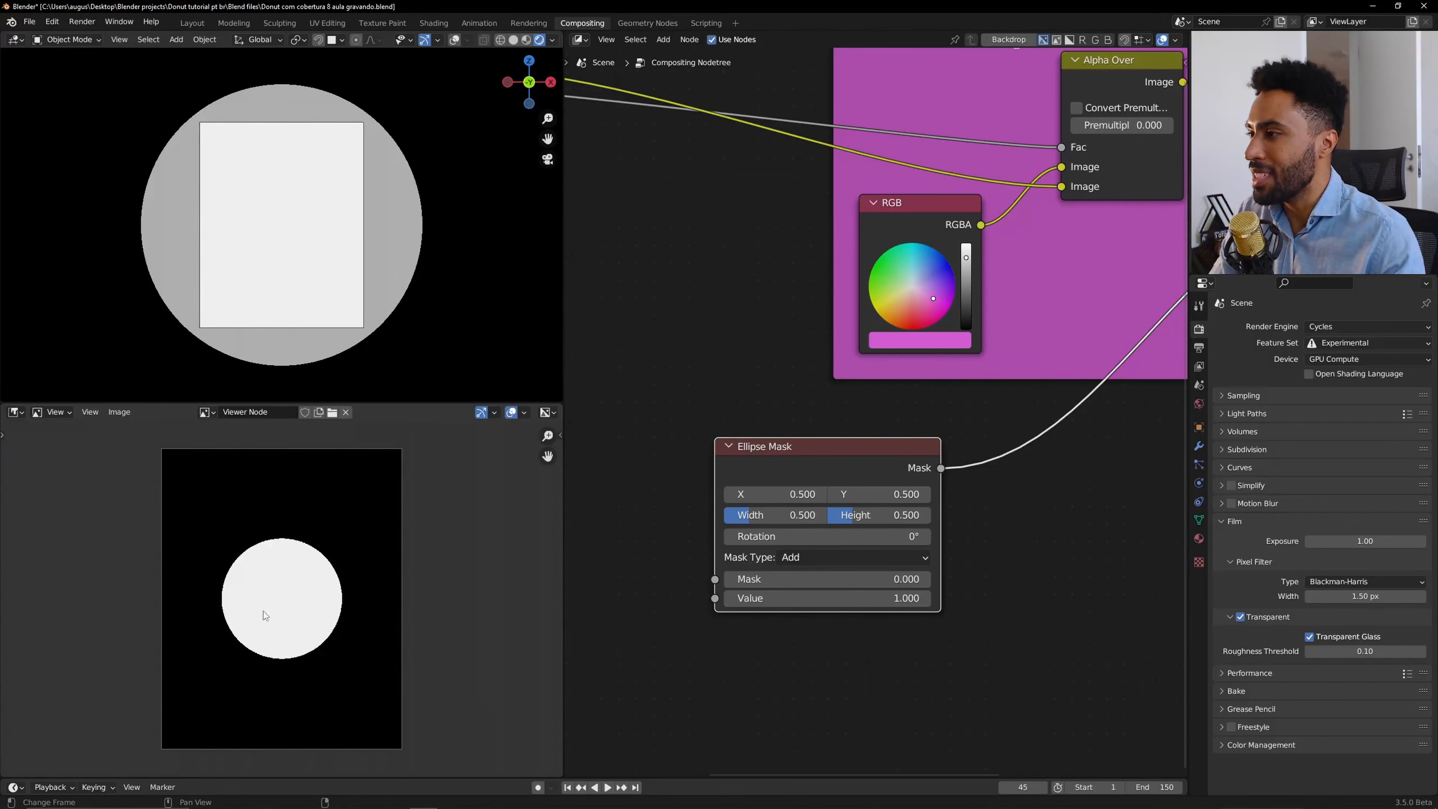
pyautogui.moveTo(782, 494); pyautogui.dragTo(670, 494)
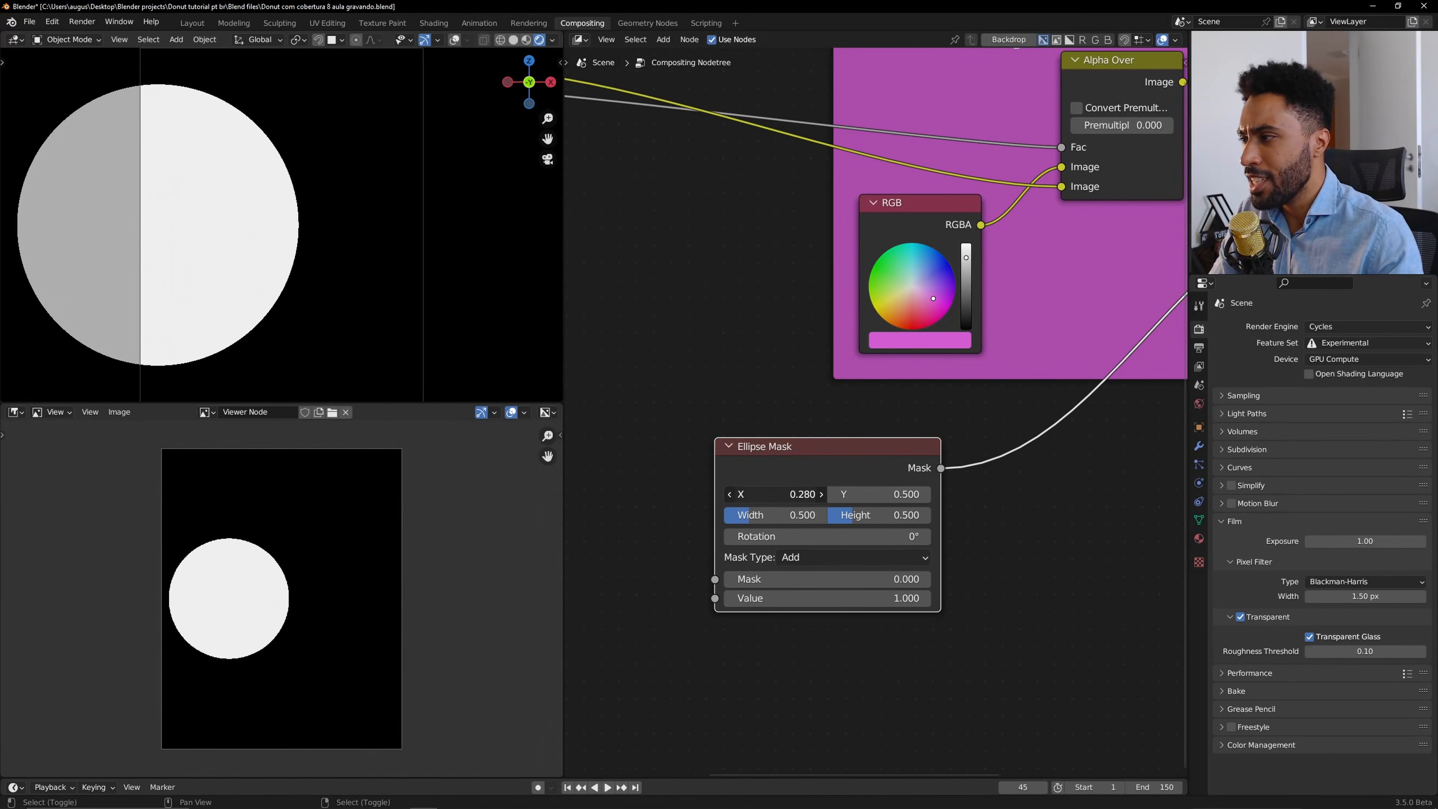
pyautogui.moveTo(869, 494); pyautogui.dragTo(982, 494)
pyautogui.moveTo(778, 494); pyautogui.dragTo(740, 494)
pyautogui.moveTo(841, 498); pyautogui.dragTo(872, 499)
pyautogui.moveTo(783, 497); pyautogui.dragTo(768, 497)
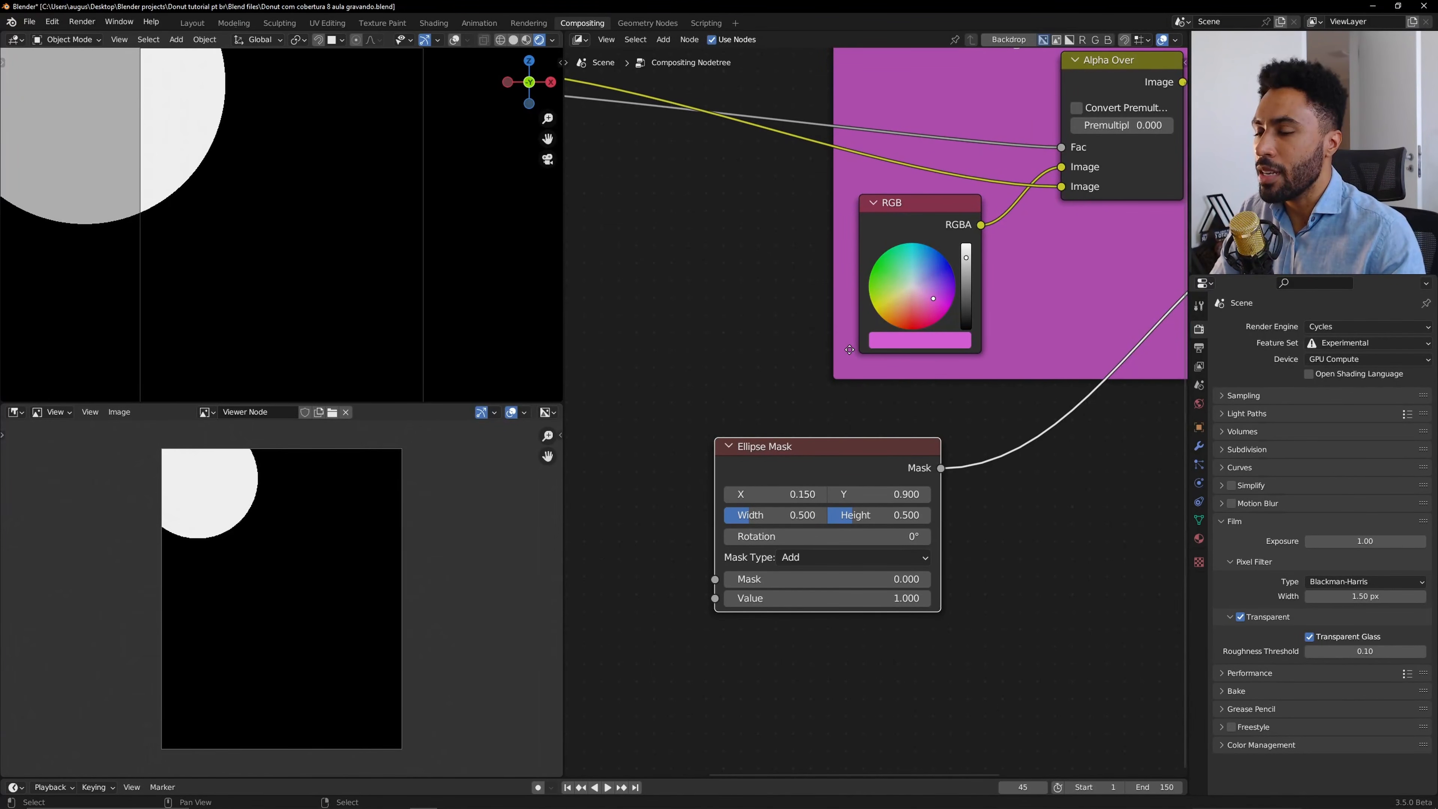
pyautogui.scroll(-6, 849, 350)
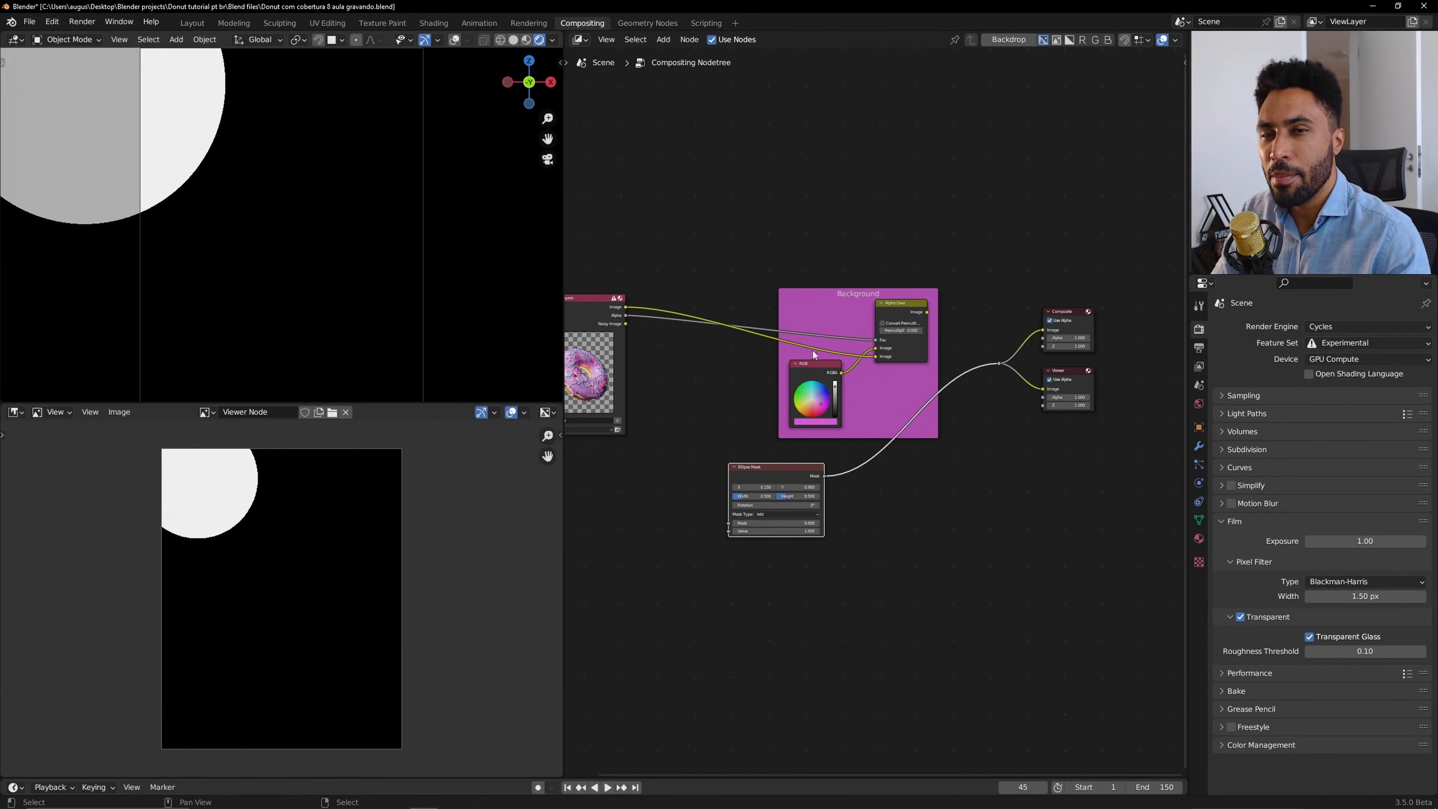
pyautogui.scroll(2, 863, 363)
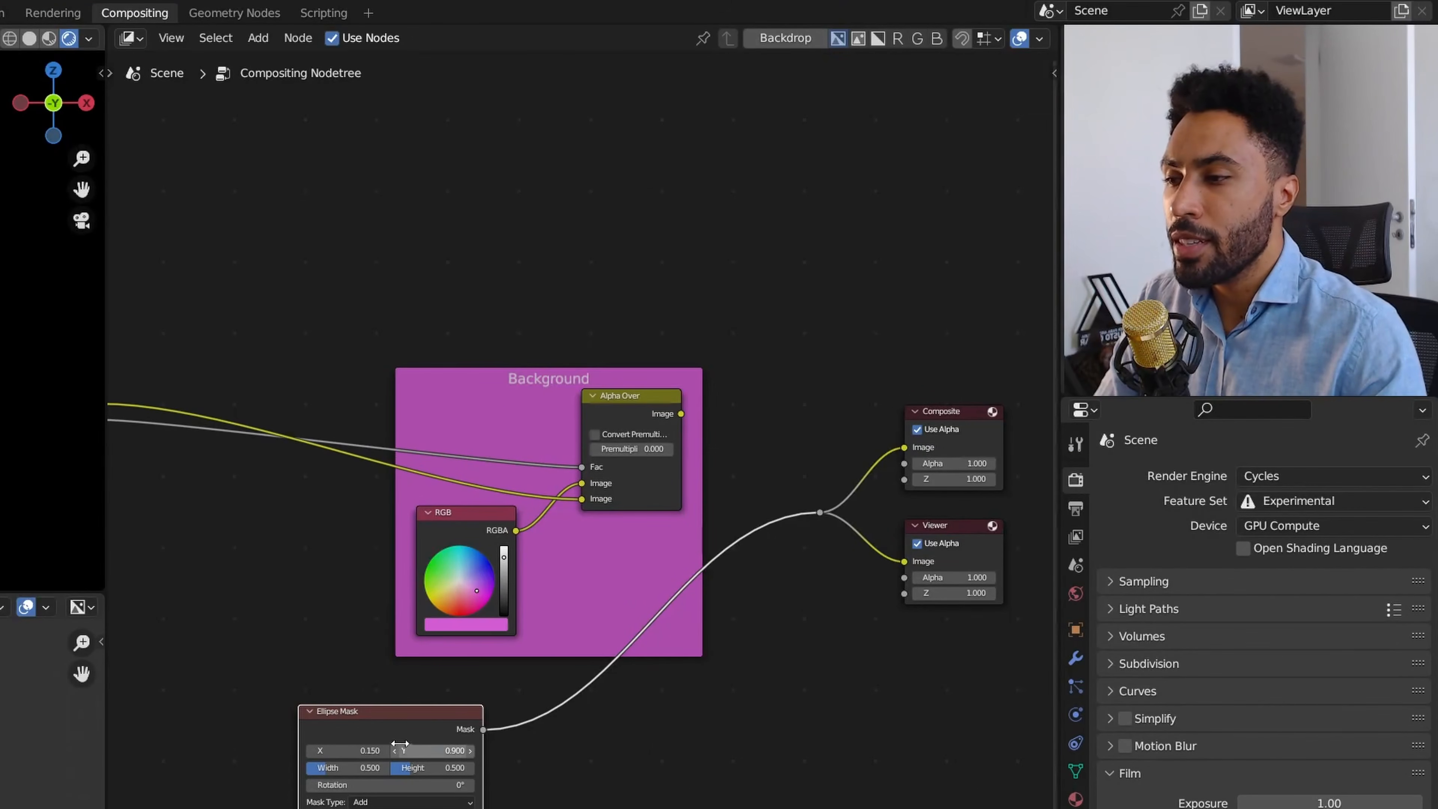
pyautogui.press('g')
pyautogui.rightClick(544, 669)
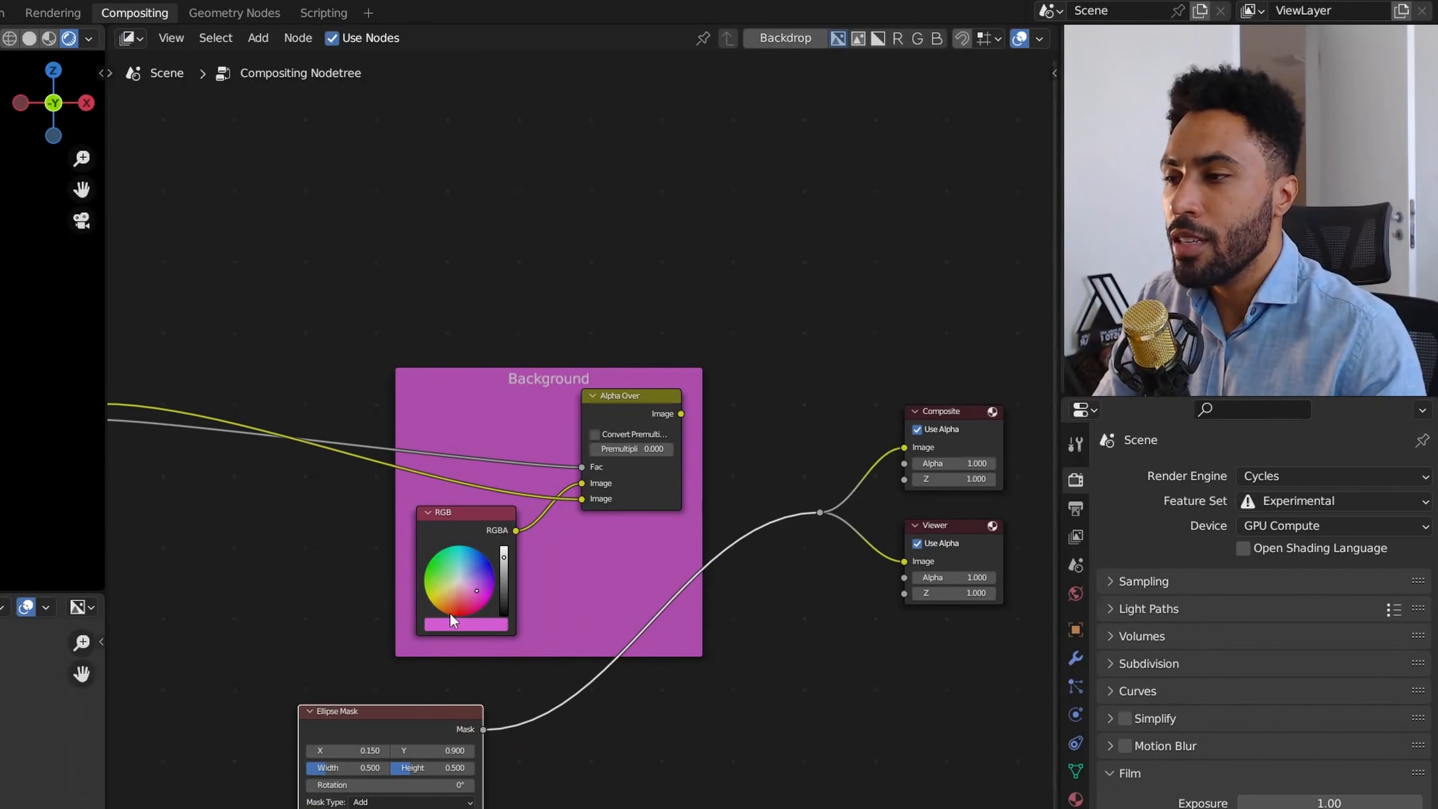
pyautogui.click(468, 520)
pyautogui.press('g')
pyautogui.rightClick(473, 545)
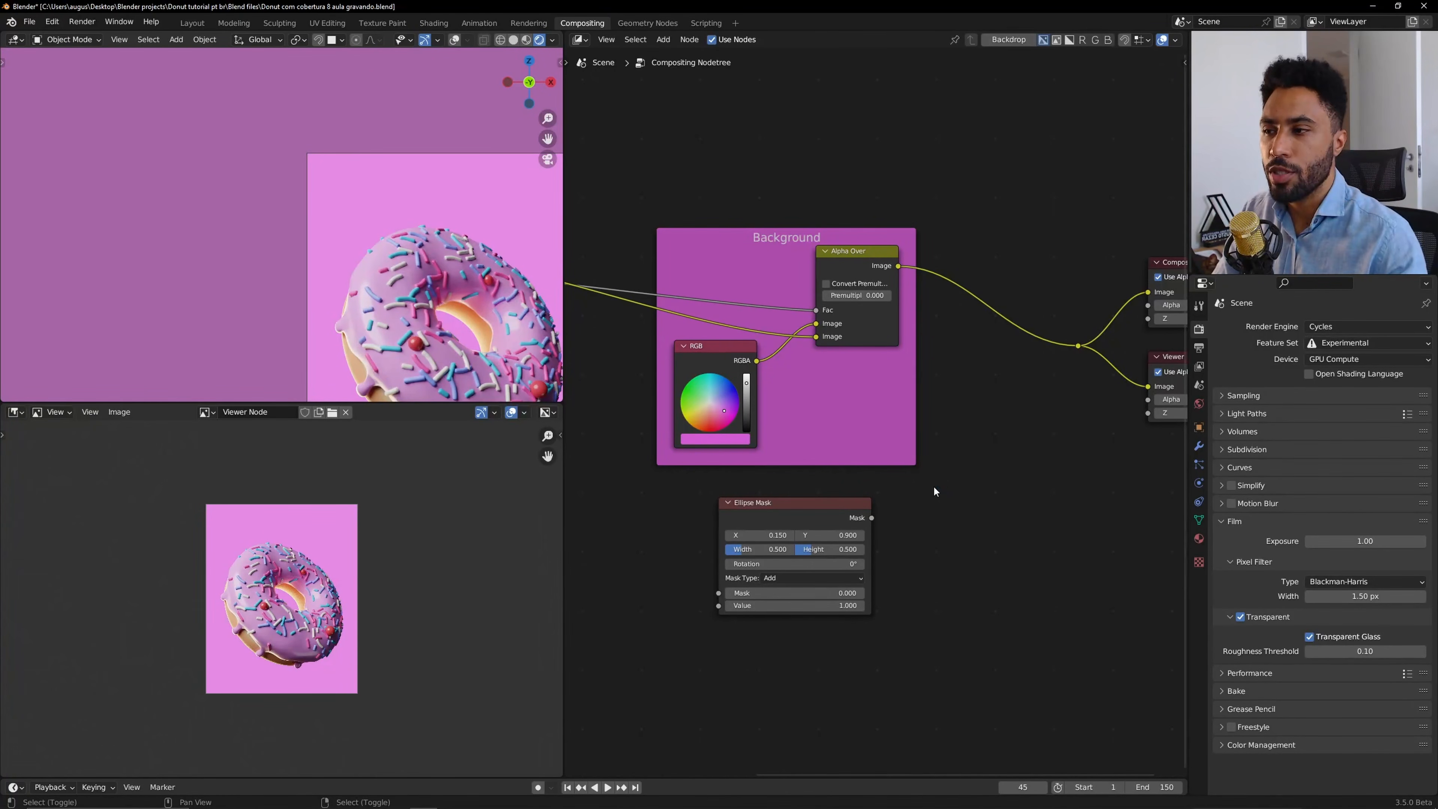
# Add a Mix node inside the Background frame and move the RGB colour and render image links onto its inputs.
pyautogui.hotkey('shift', 'a')
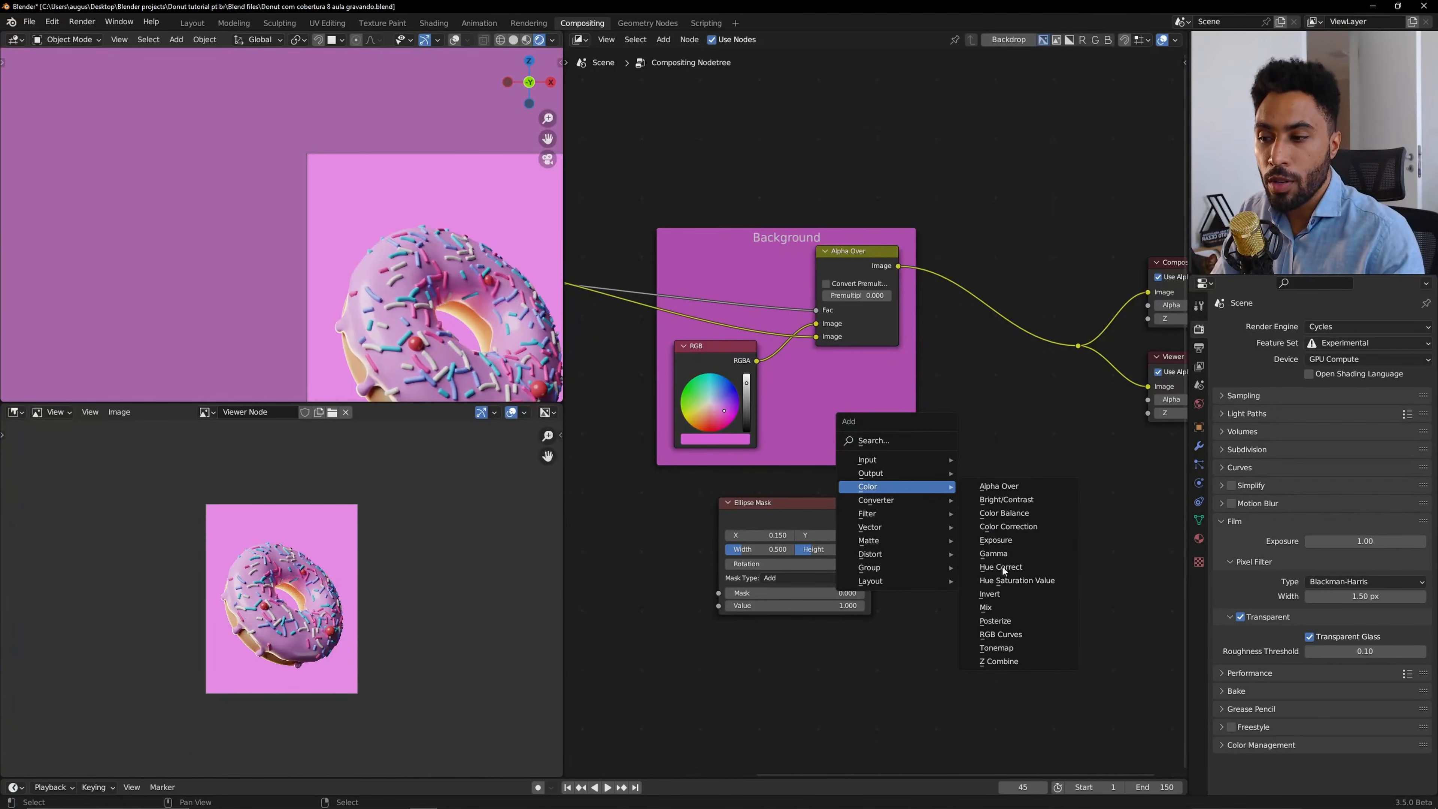
pyautogui.click(988, 606)
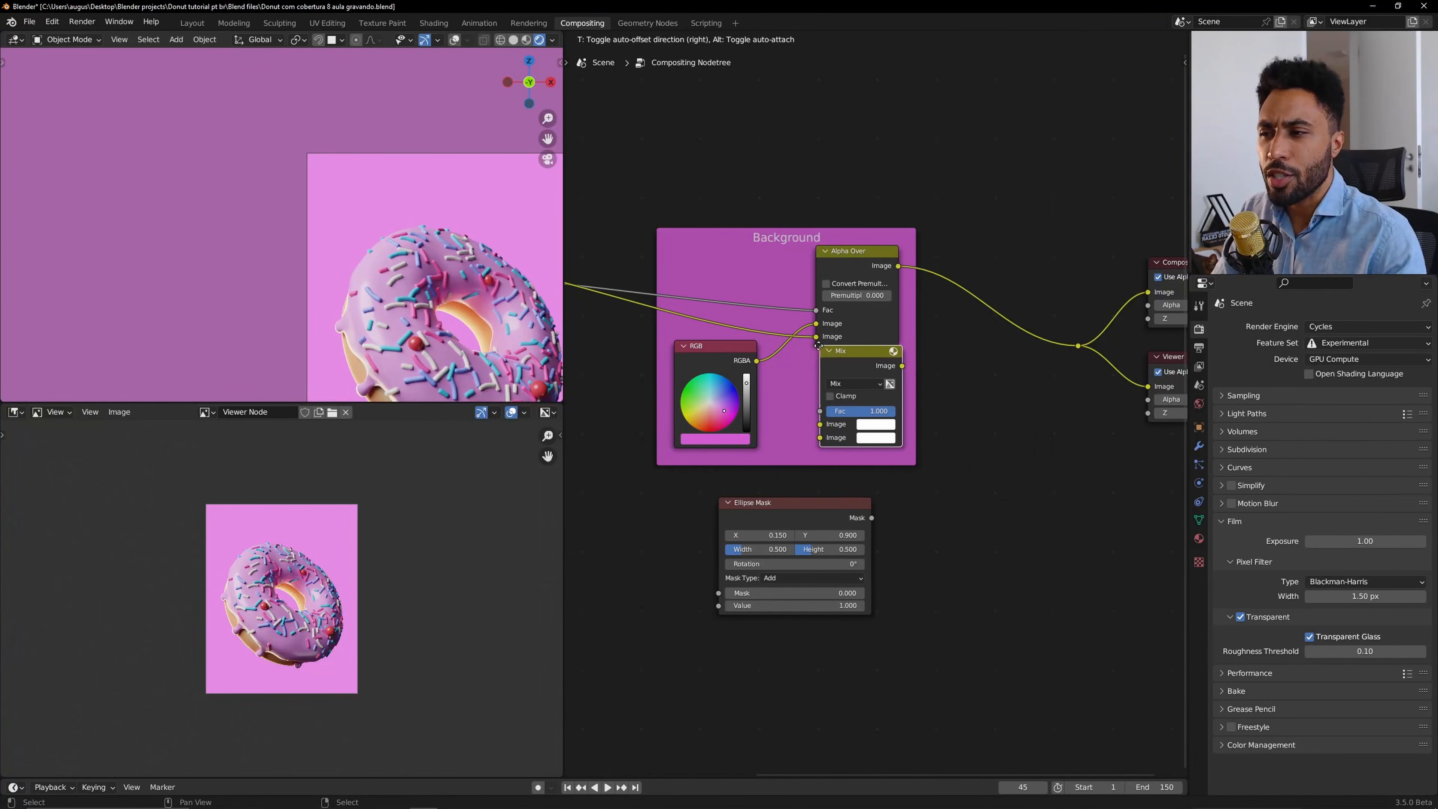
pyautogui.click(816, 359)
pyautogui.moveTo(829, 359); pyautogui.dragTo(925, 382, button='middle')
pyautogui.scroll(-3, 837, 382)
pyautogui.moveTo(915, 362); pyautogui.dragTo(895, 402)
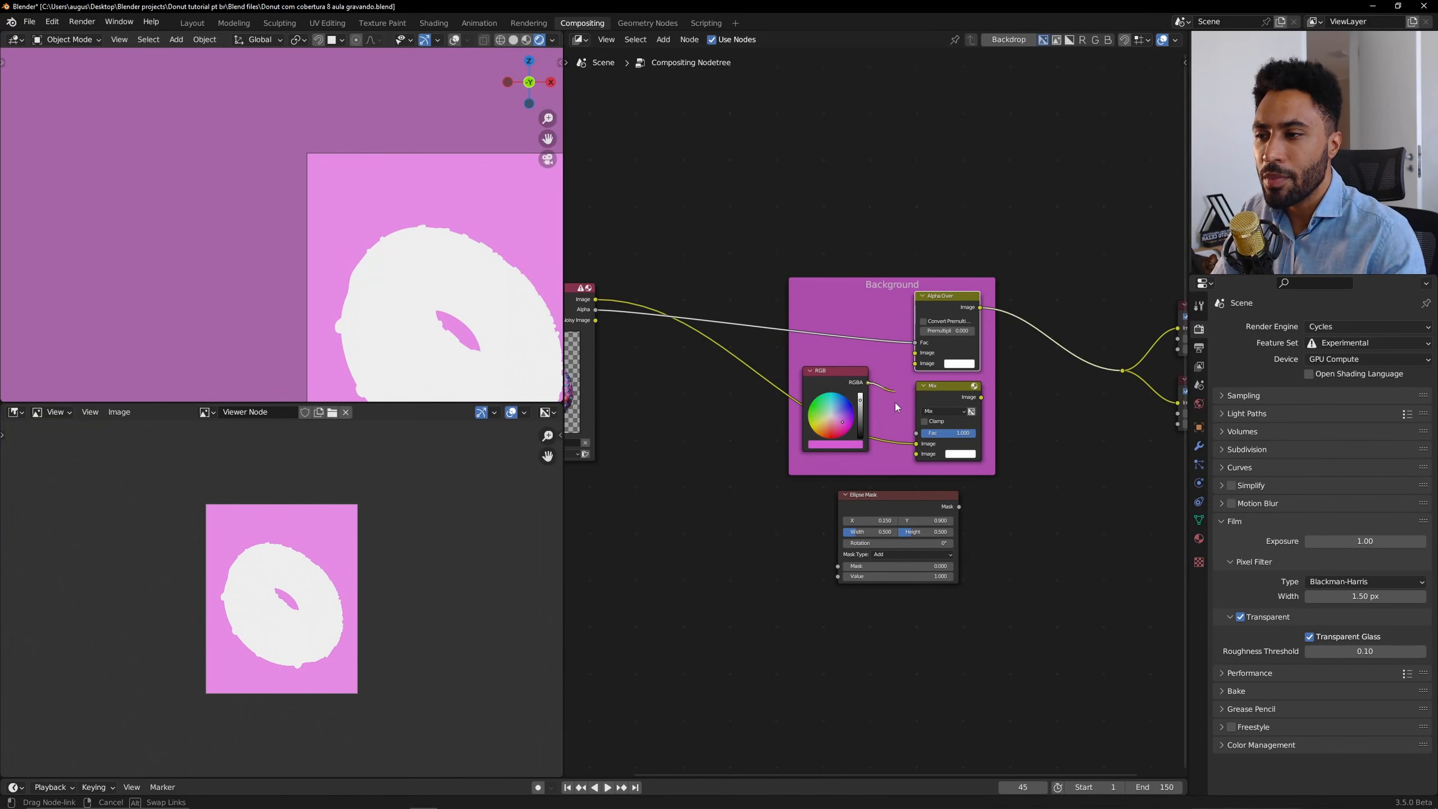
pyautogui.moveTo(910, 461); pyautogui.dragTo(916, 454)
# Route the Mix output to the Composite and Viewer and feed the render alpha into the Mix factor.
pyautogui.moveTo(981, 397); pyautogui.dragTo(1122, 372)
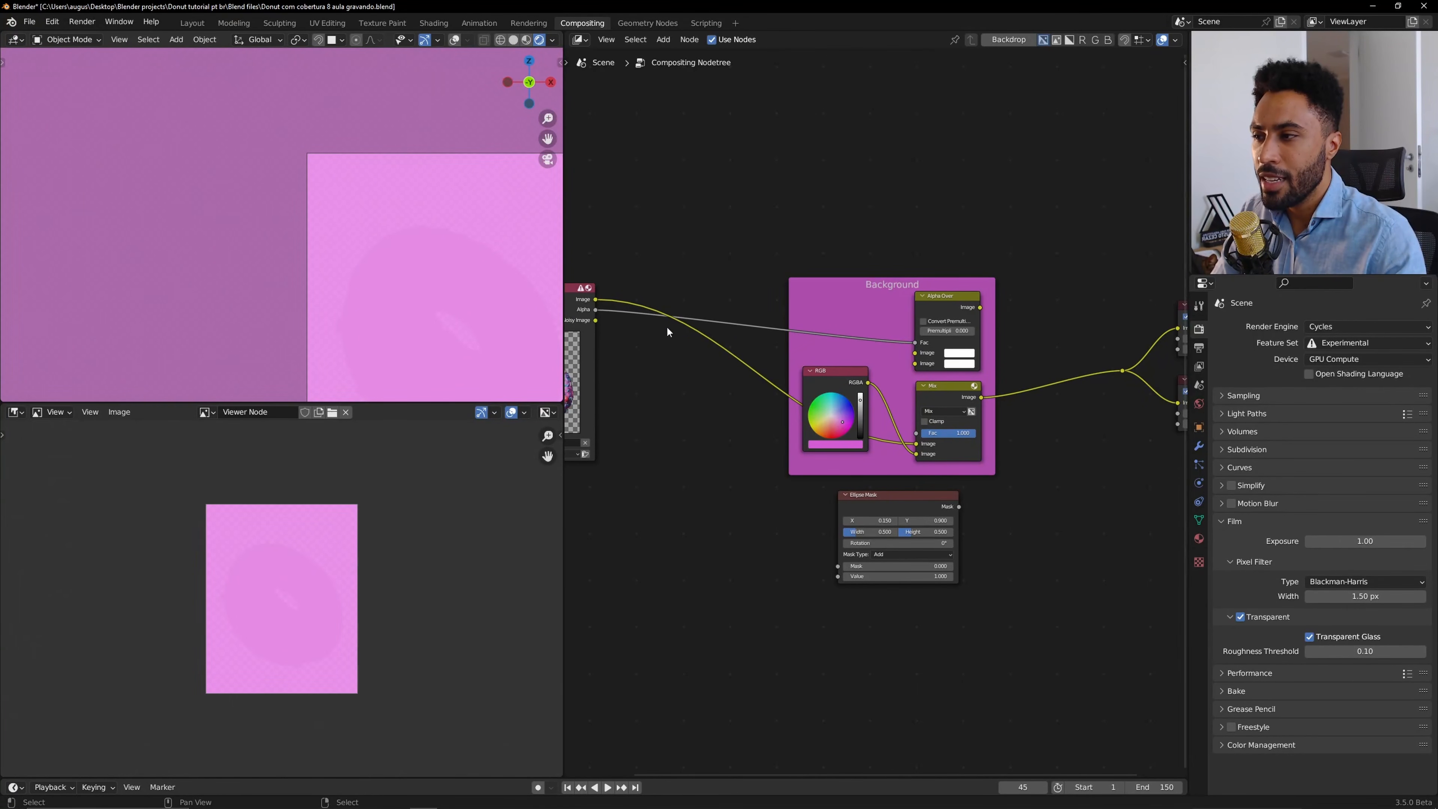
pyautogui.moveTo(595, 309); pyautogui.dragTo(916, 433)
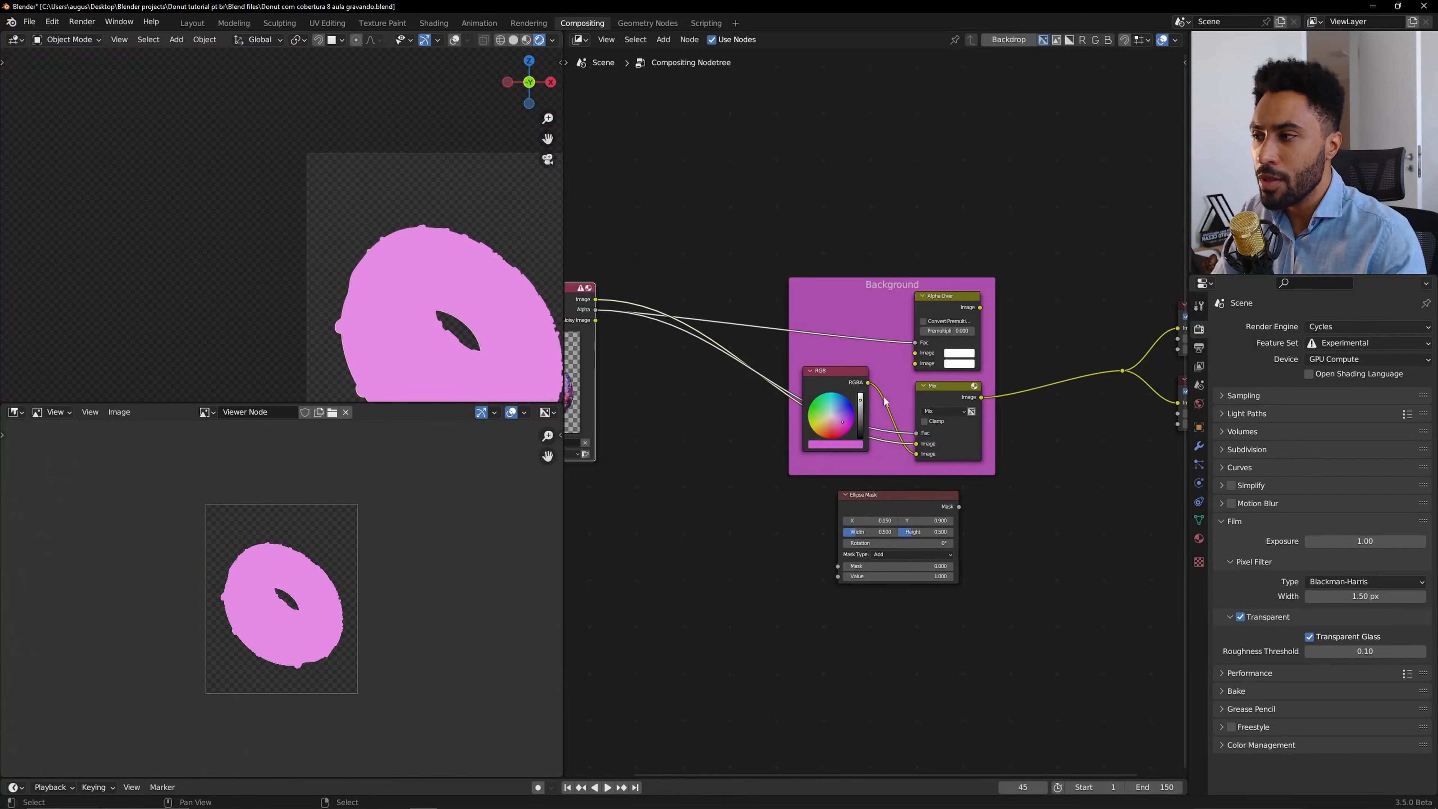
pyautogui.scroll(9, 935, 436)
pyautogui.moveTo(936, 435); pyautogui.dragTo(844, 339, button='middle')
pyautogui.moveTo(803, 357); pyautogui.dragTo(803, 379)
pyautogui.scroll(-5, 780, 337)
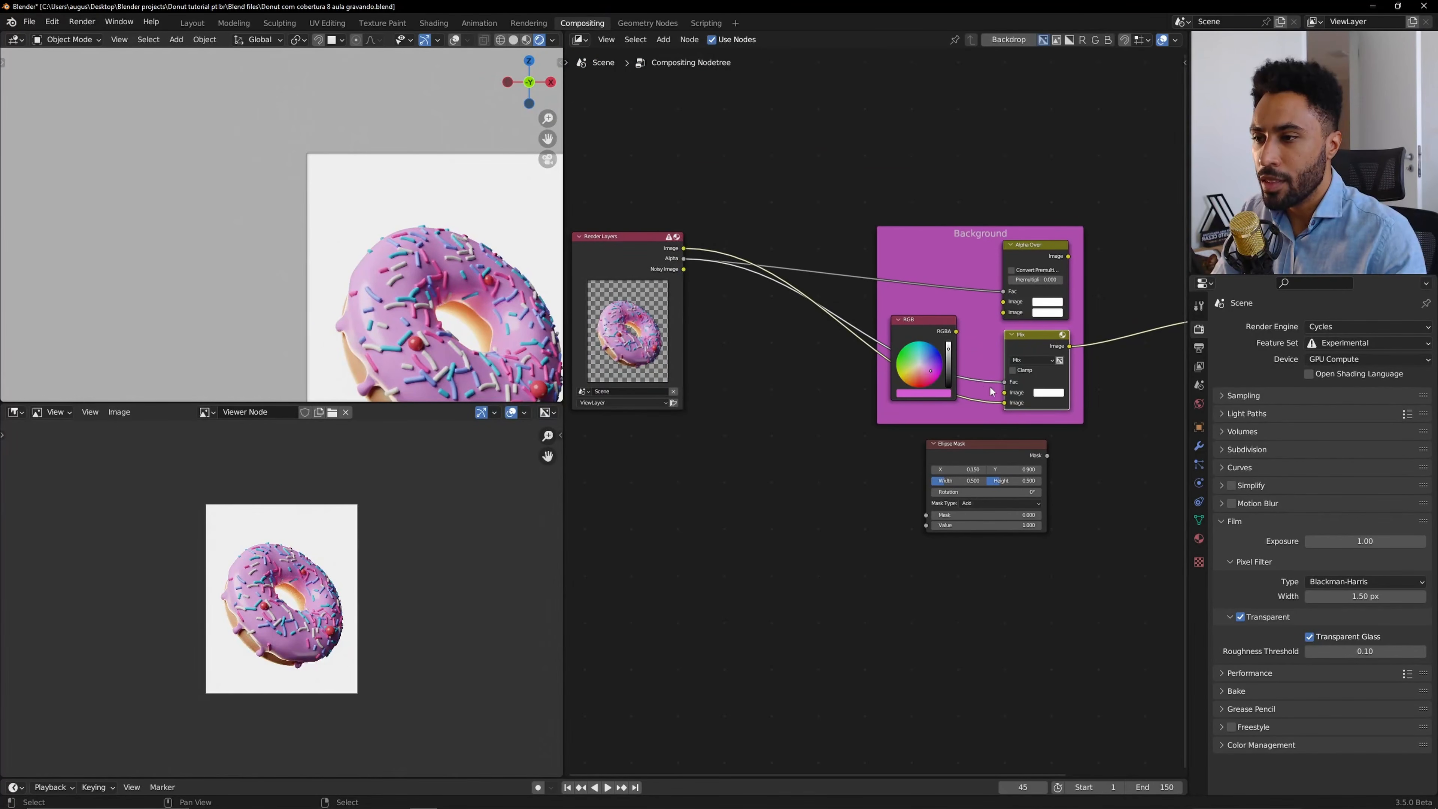
pyautogui.moveTo(956, 332); pyautogui.dragTo(1004, 392)
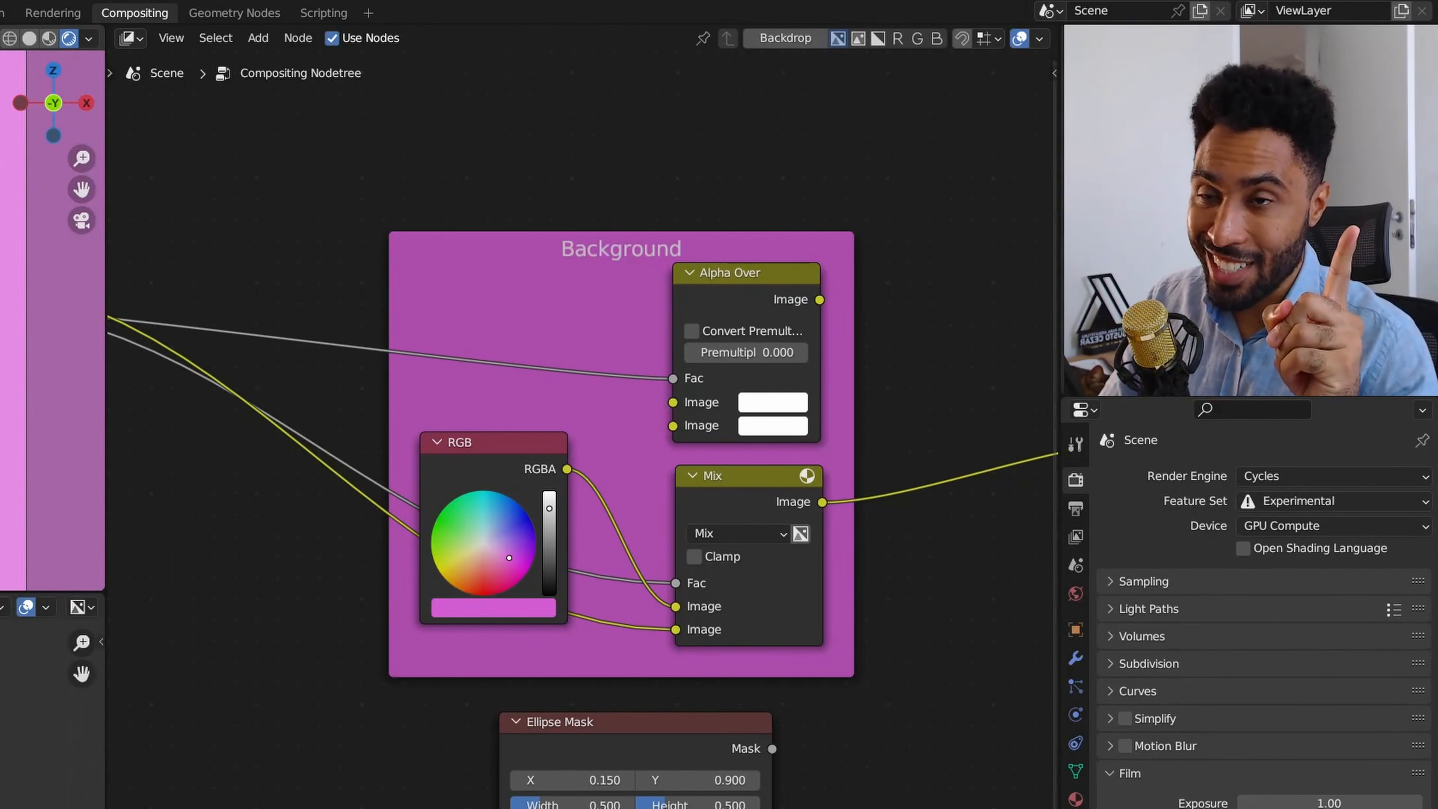
# Swap the Mix node's image inputs so the render image sits over the RGB colour.
pyautogui.moveTo(216, 340); pyautogui.dragTo(940, 526, button='middle')
pyautogui.scroll(8, 761, 550)
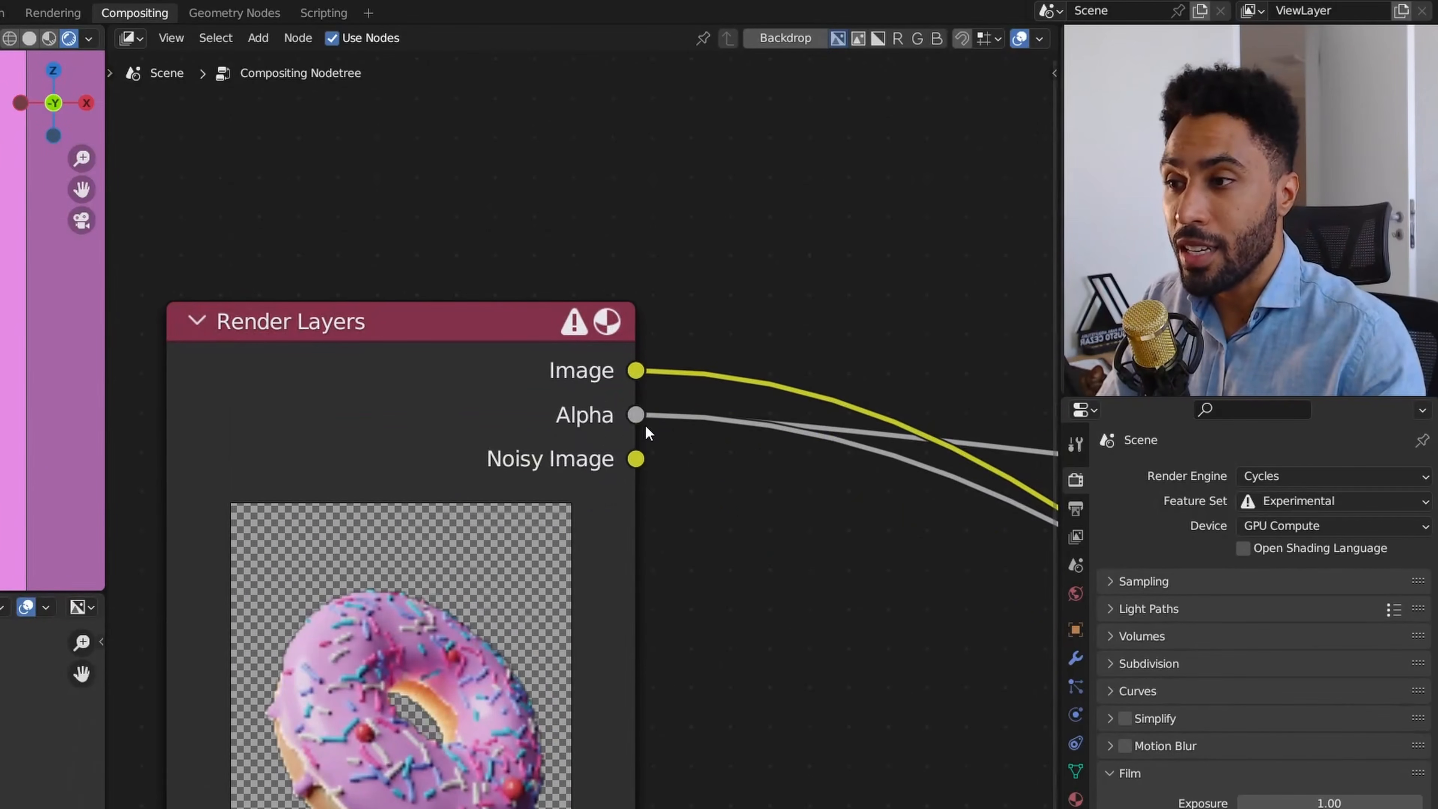
pyautogui.scroll(-7, 736, 453)
pyautogui.moveTo(840, 482); pyautogui.dragTo(258, 389, button='middle')
pyautogui.scroll(3, 621, 480)
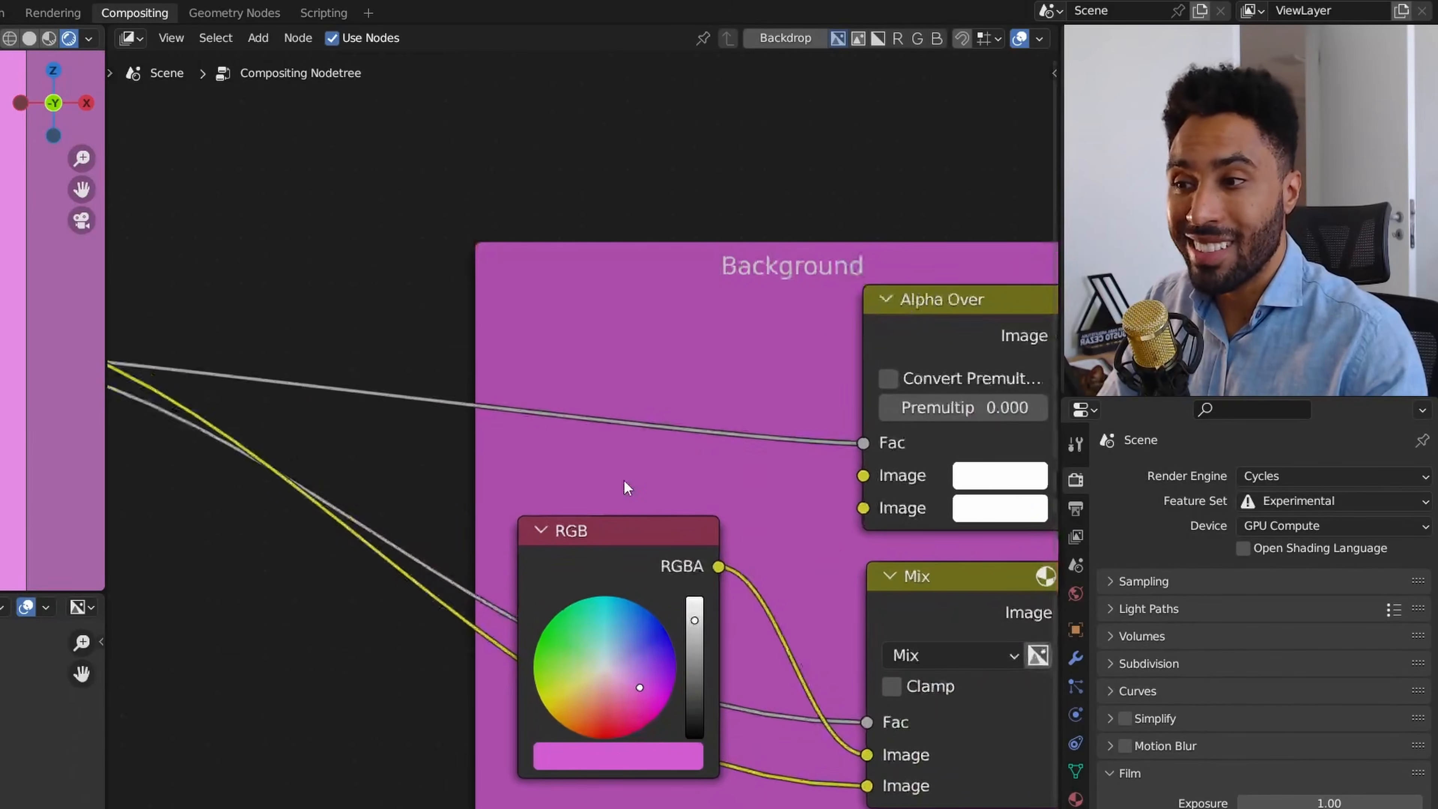
pyautogui.moveTo(885, 413); pyautogui.dragTo(593, 413, button='middle')
pyautogui.click(692, 361)
pyautogui.press('g')
pyautogui.rightClick(712, 334)
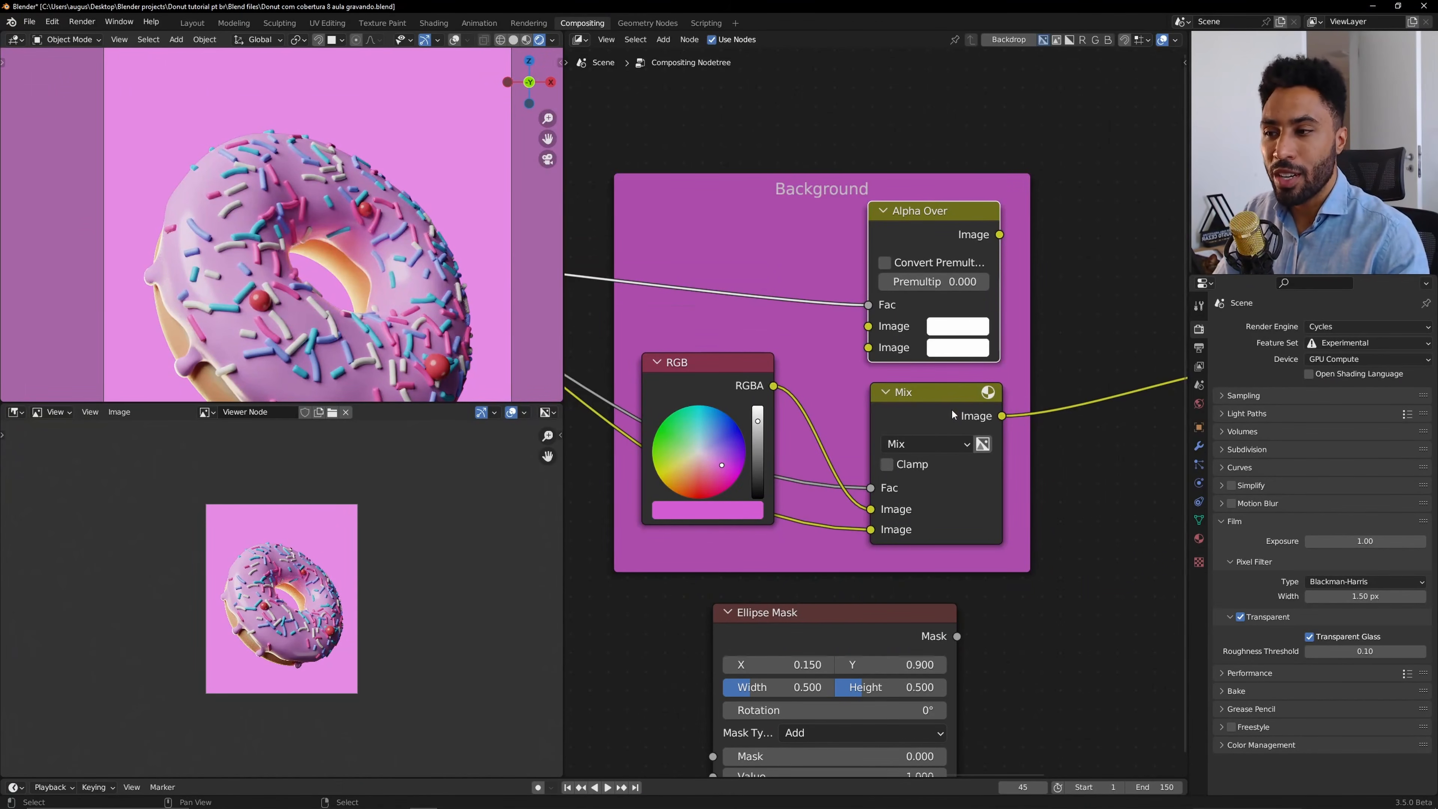
pyautogui.click(701, 612)
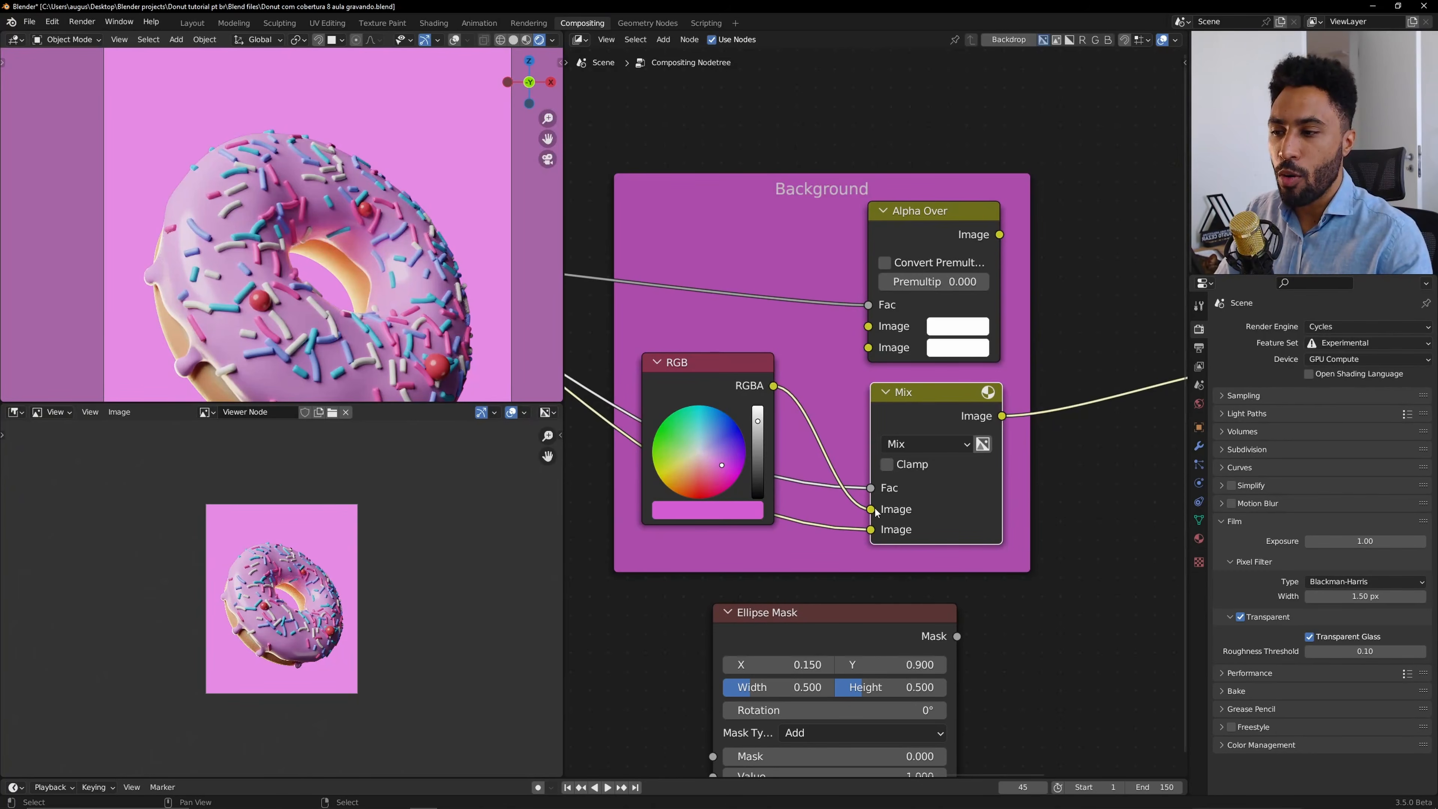
# Reconnect the RGB colour and render image to the Alpha Over inputs and its output to the Composite and Viewer.
pyautogui.moveTo(871, 508); pyautogui.dragTo(868, 347)
pyautogui.moveTo(871, 529); pyautogui.dragTo(868, 327)
pyautogui.scroll(-2, 869, 326)
pyautogui.moveTo(966, 277); pyautogui.dragTo(736, 281, button='middle')
pyautogui.moveTo(735, 278); pyautogui.dragTo(963, 379)
pyautogui.scroll(-2, 931, 396)
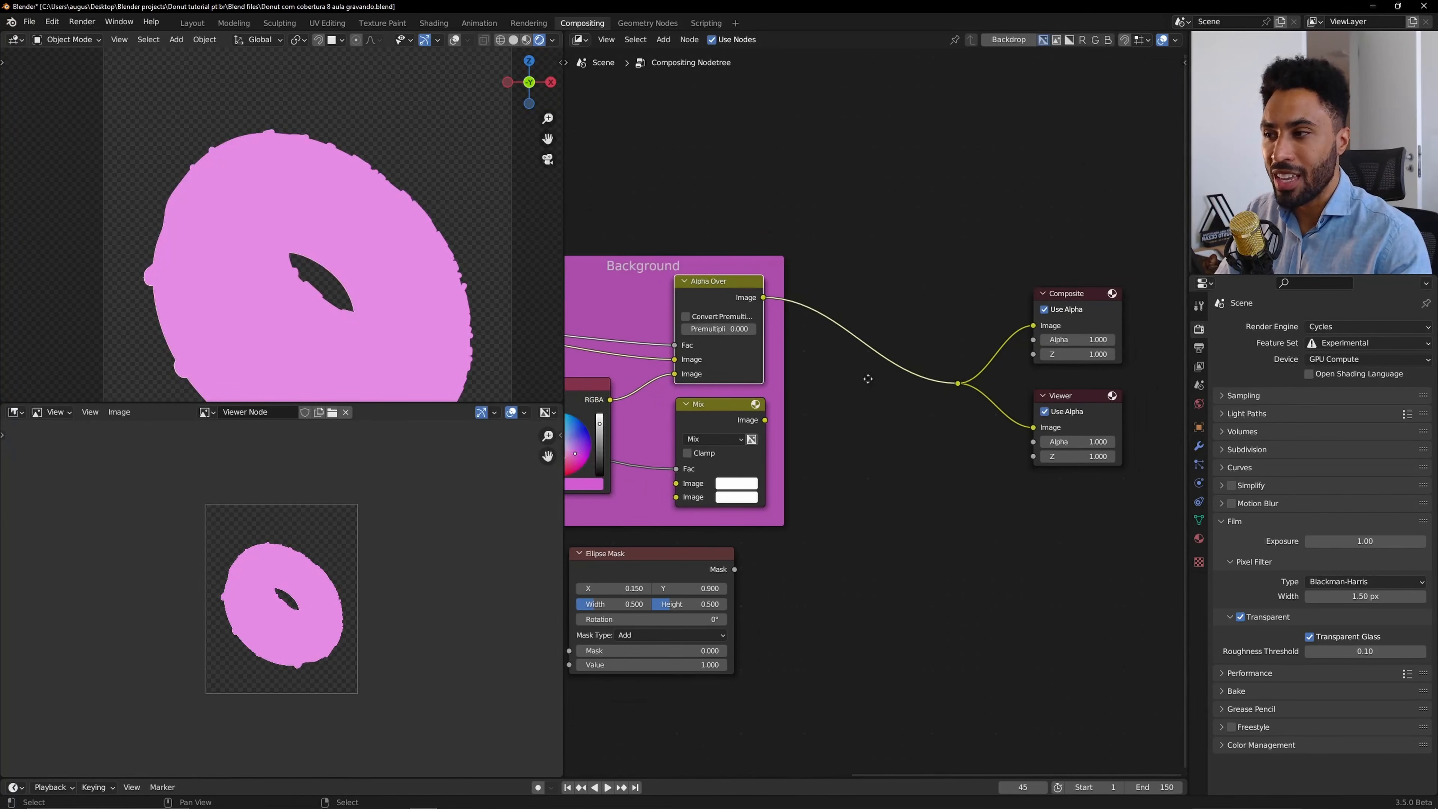
pyautogui.moveTo(795, 391); pyautogui.dragTo(1000, 392, button='middle')
pyautogui.scroll(4, 1000, 392)
pyautogui.moveTo(832, 350); pyautogui.dragTo(835, 372)
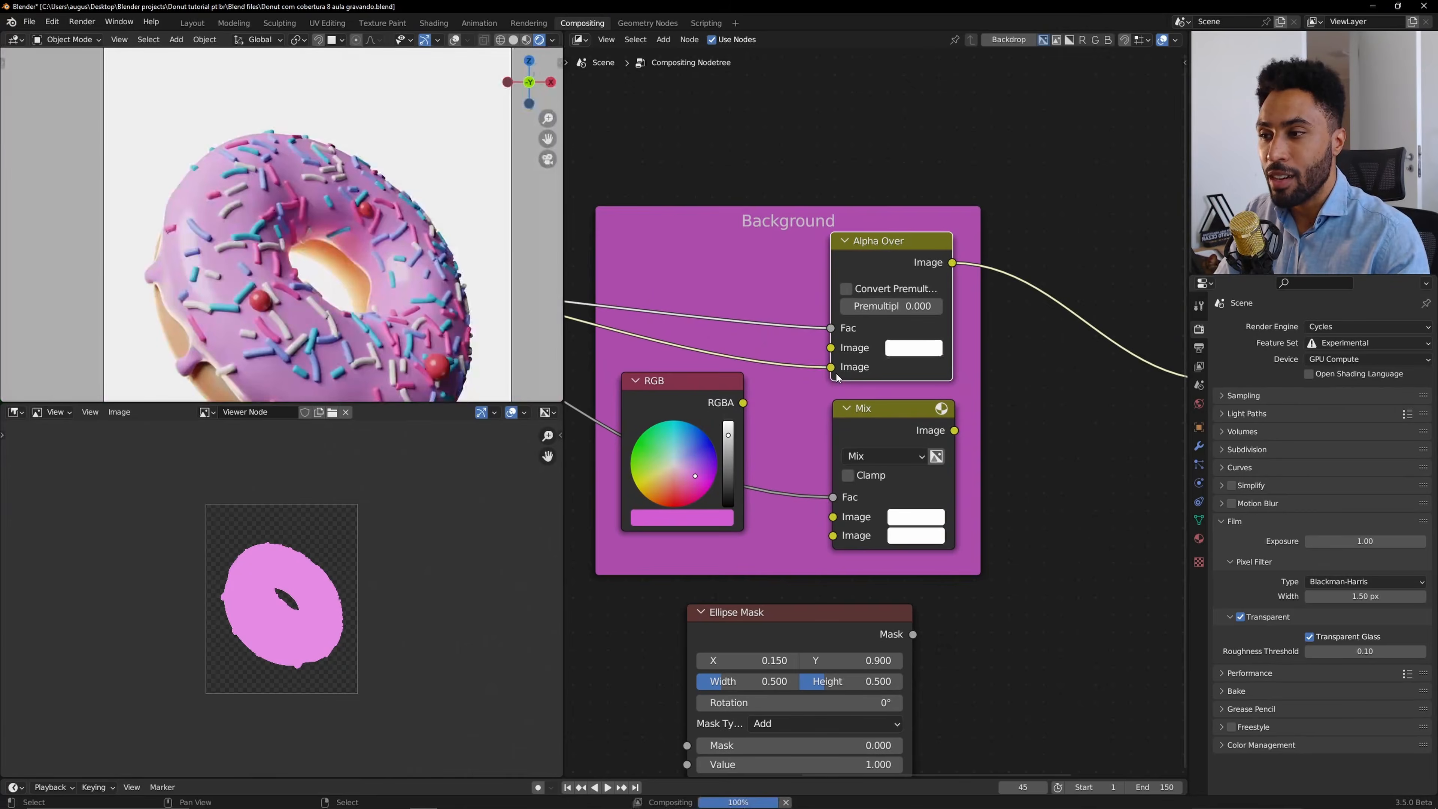
pyautogui.moveTo(744, 401); pyautogui.dragTo(826, 345)
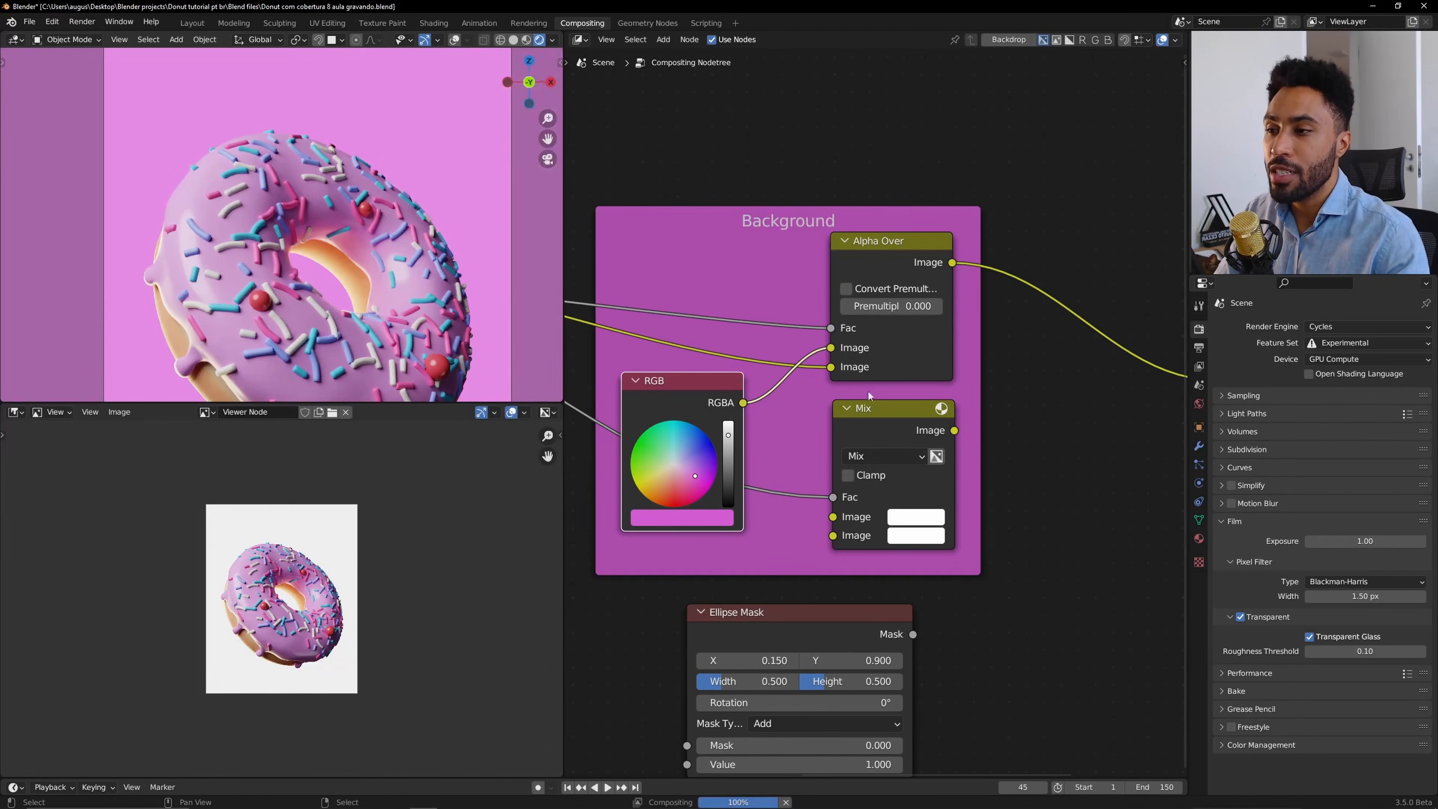
# Delete the unused Mix node from the Background frame.
pyautogui.scroll(-2, 874, 421)
pyautogui.click(874, 421)
pyautogui.press('x')
pyautogui.moveTo(1044, 456); pyautogui.dragTo(872, 443, button='middle')
# Insert a Mix node on the link between Alpha Over and the Composite and Viewer outputs.
pyautogui.hotkey('shift', 'a')
pyautogui.moveTo(872, 445)
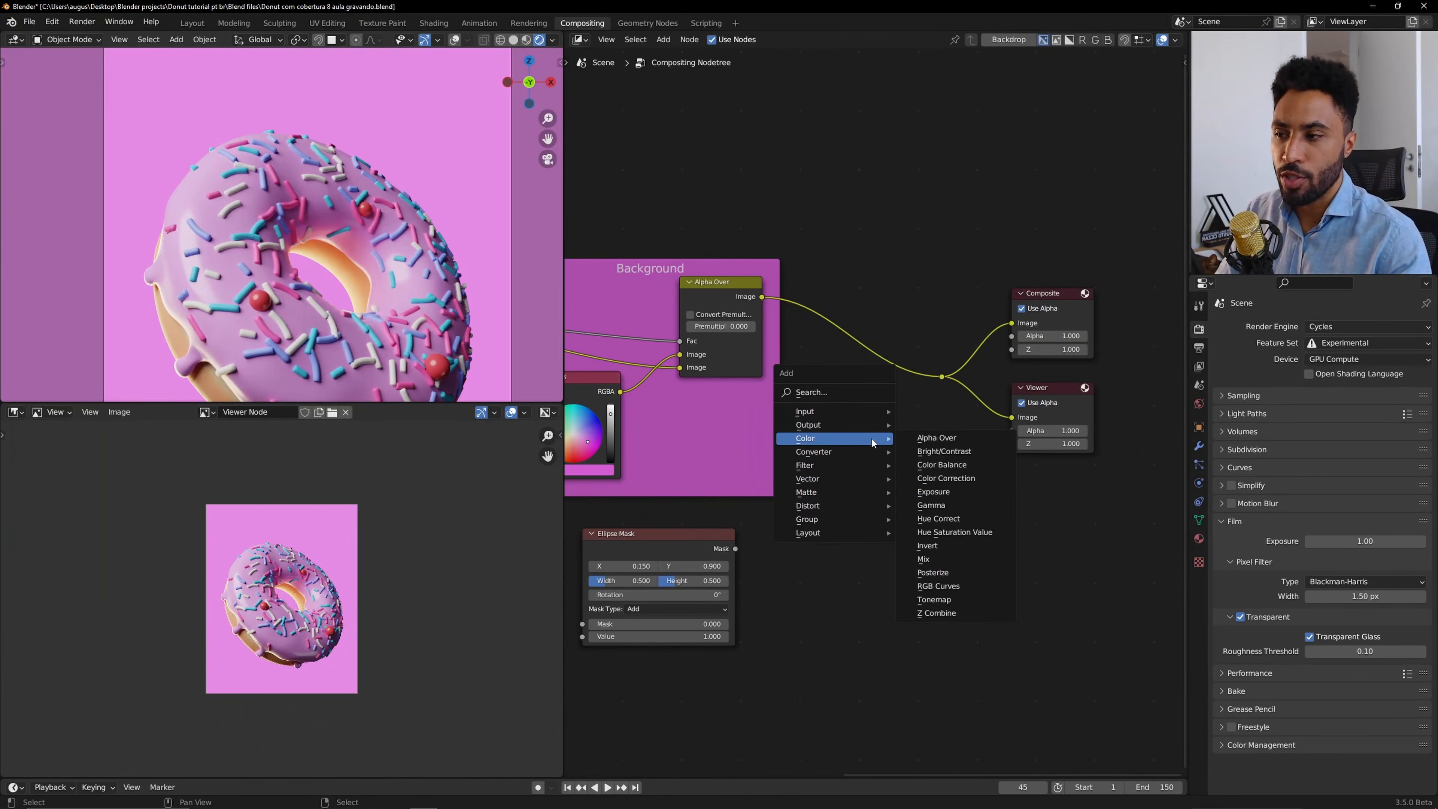
pyautogui.click(957, 559)
pyautogui.click(848, 351)
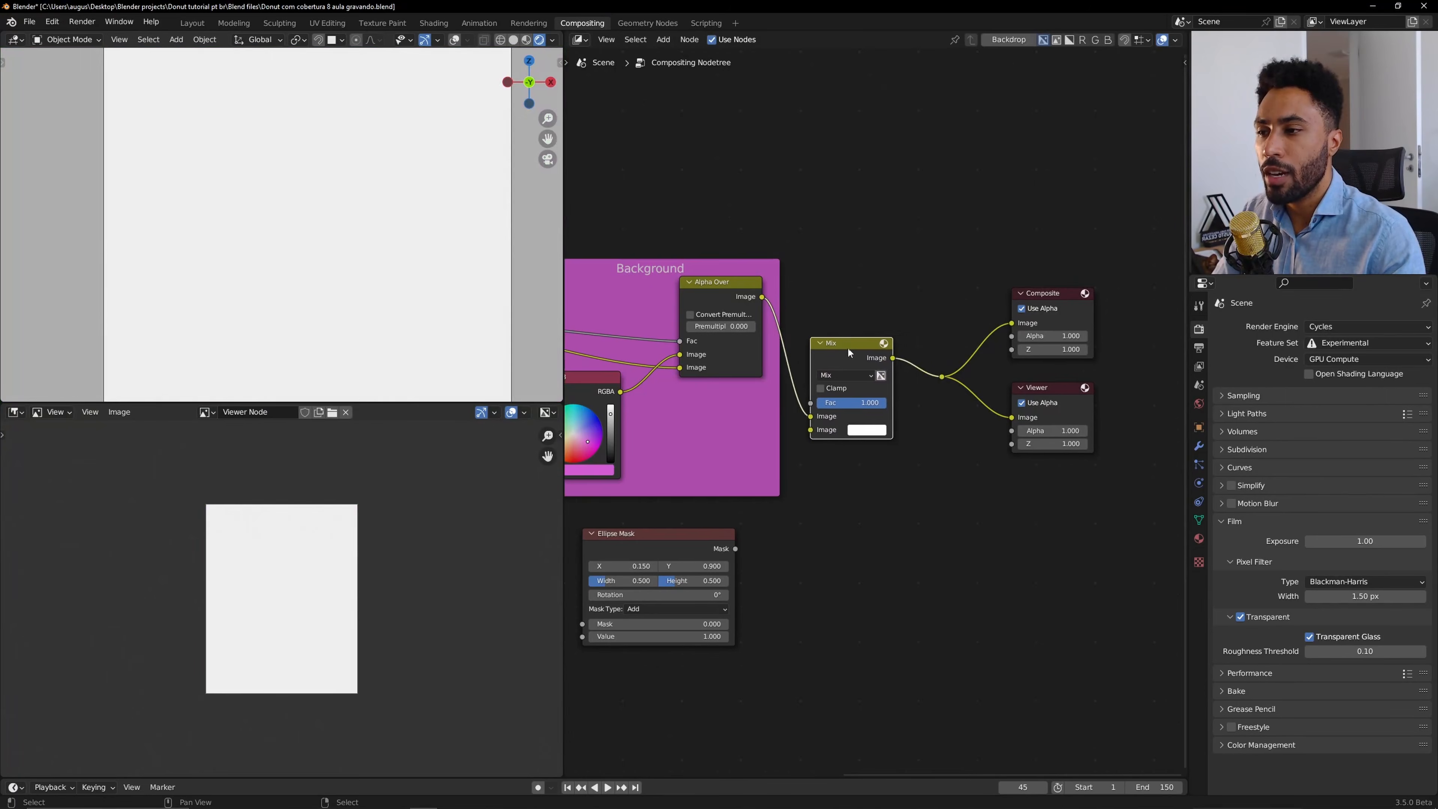
pyautogui.moveTo(855, 359); pyautogui.dragTo(864, 345)
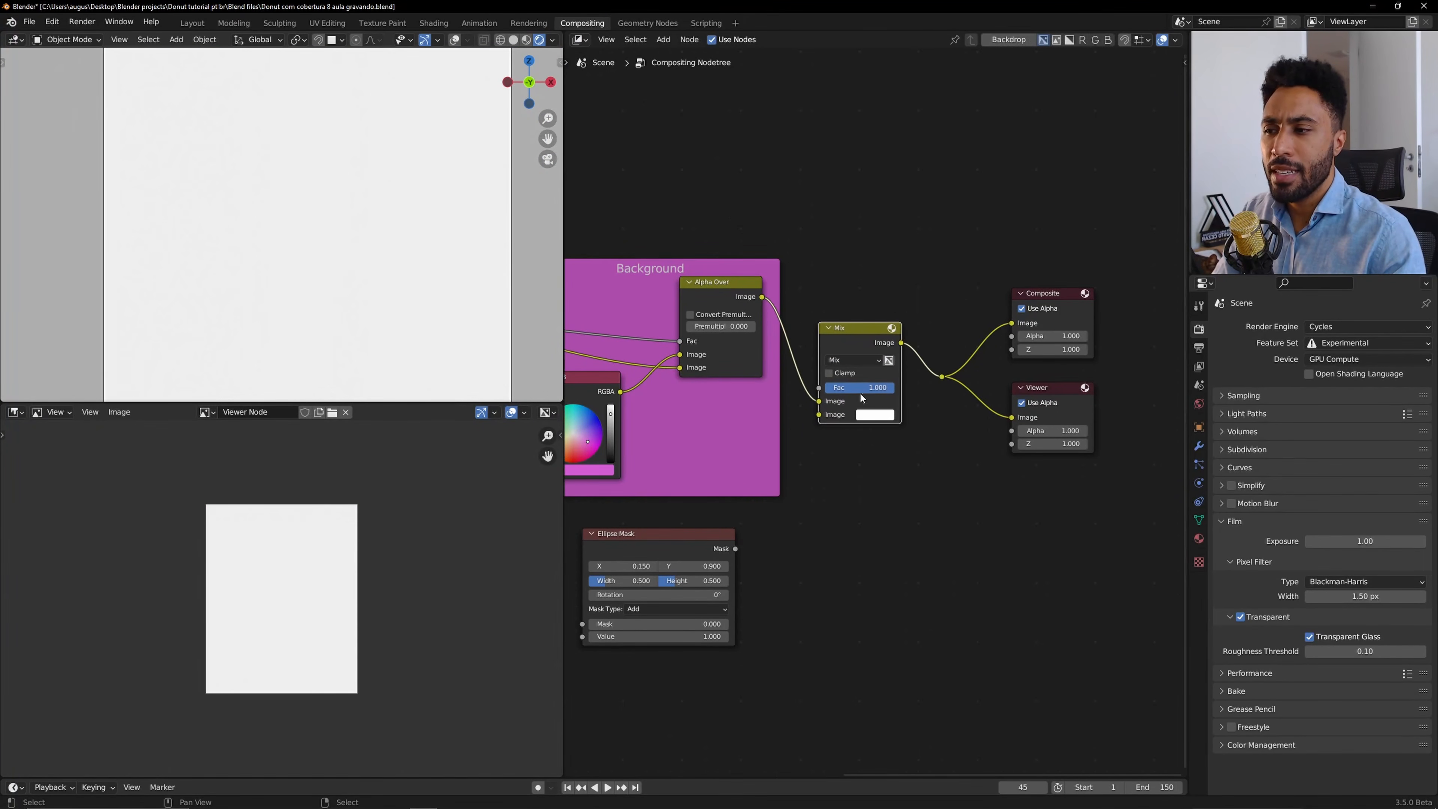
# Connect the Ellipse Mask to the Mix node's second image input and adjust the Mix factor.
pyautogui.scroll(2, 884, 442)
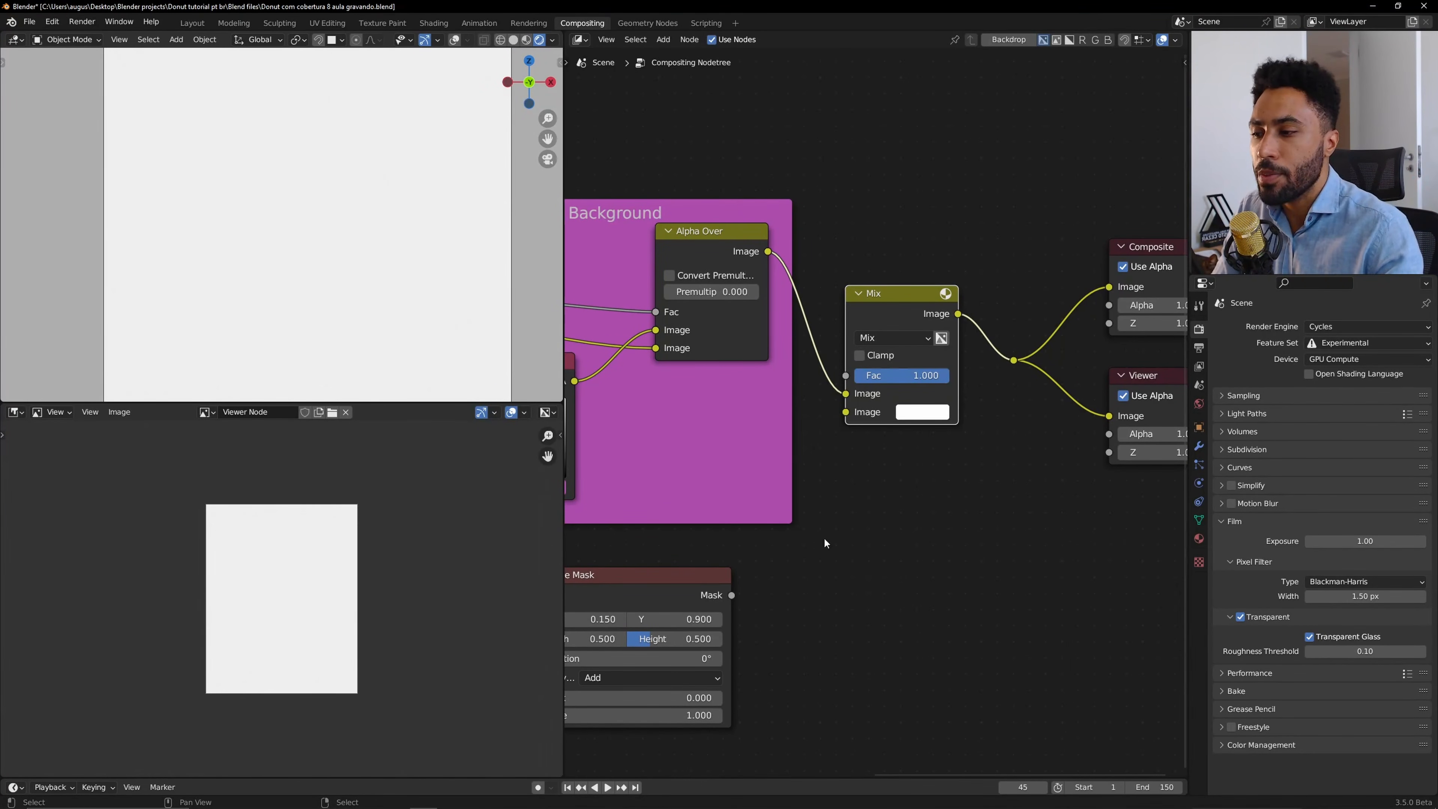
pyautogui.moveTo(732, 595); pyautogui.dragTo(849, 413)
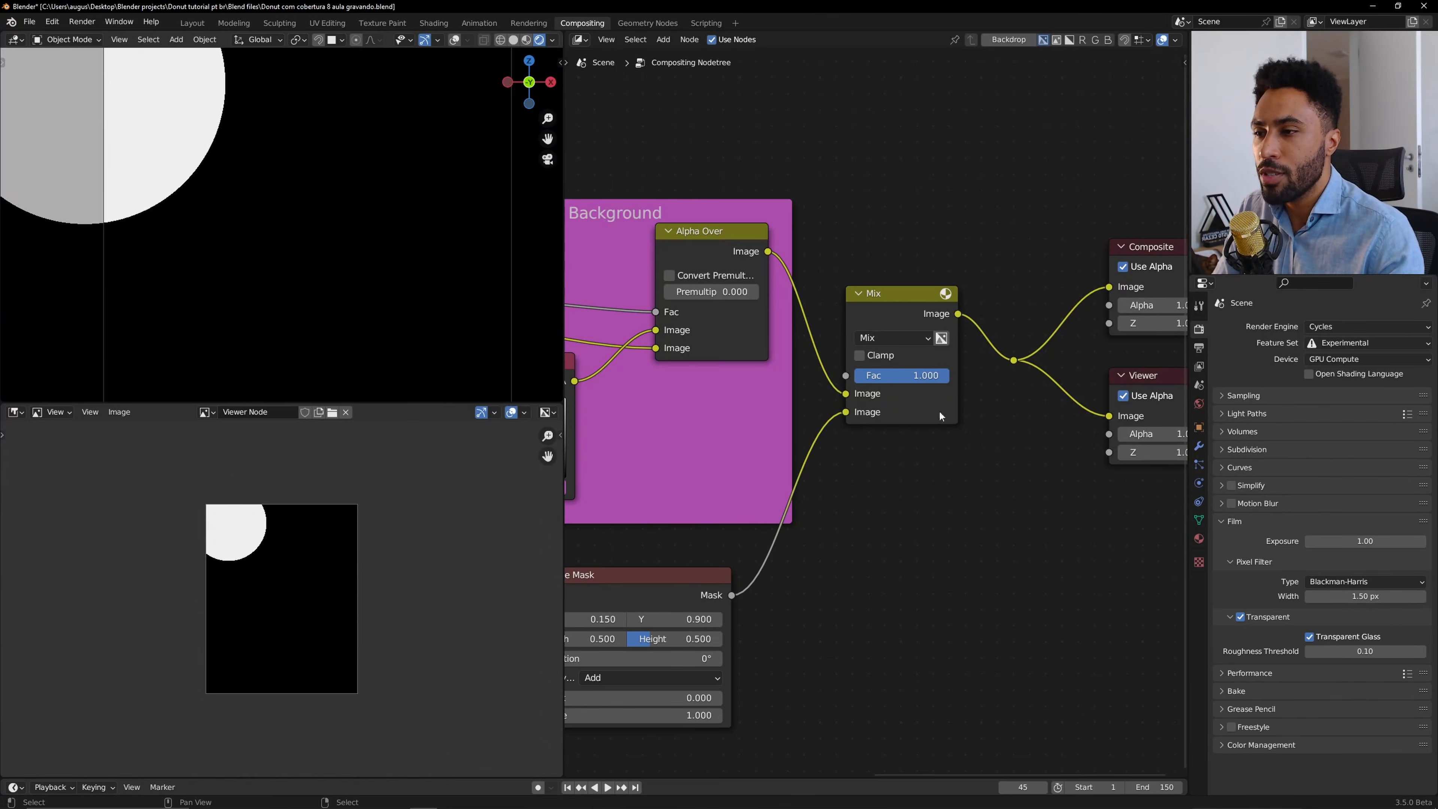
pyautogui.moveTo(926, 375); pyautogui.dragTo(895, 374)
pyautogui.moveTo(449, 403); pyautogui.dragTo(452, 201)
pyautogui.scroll(2, 348, 395)
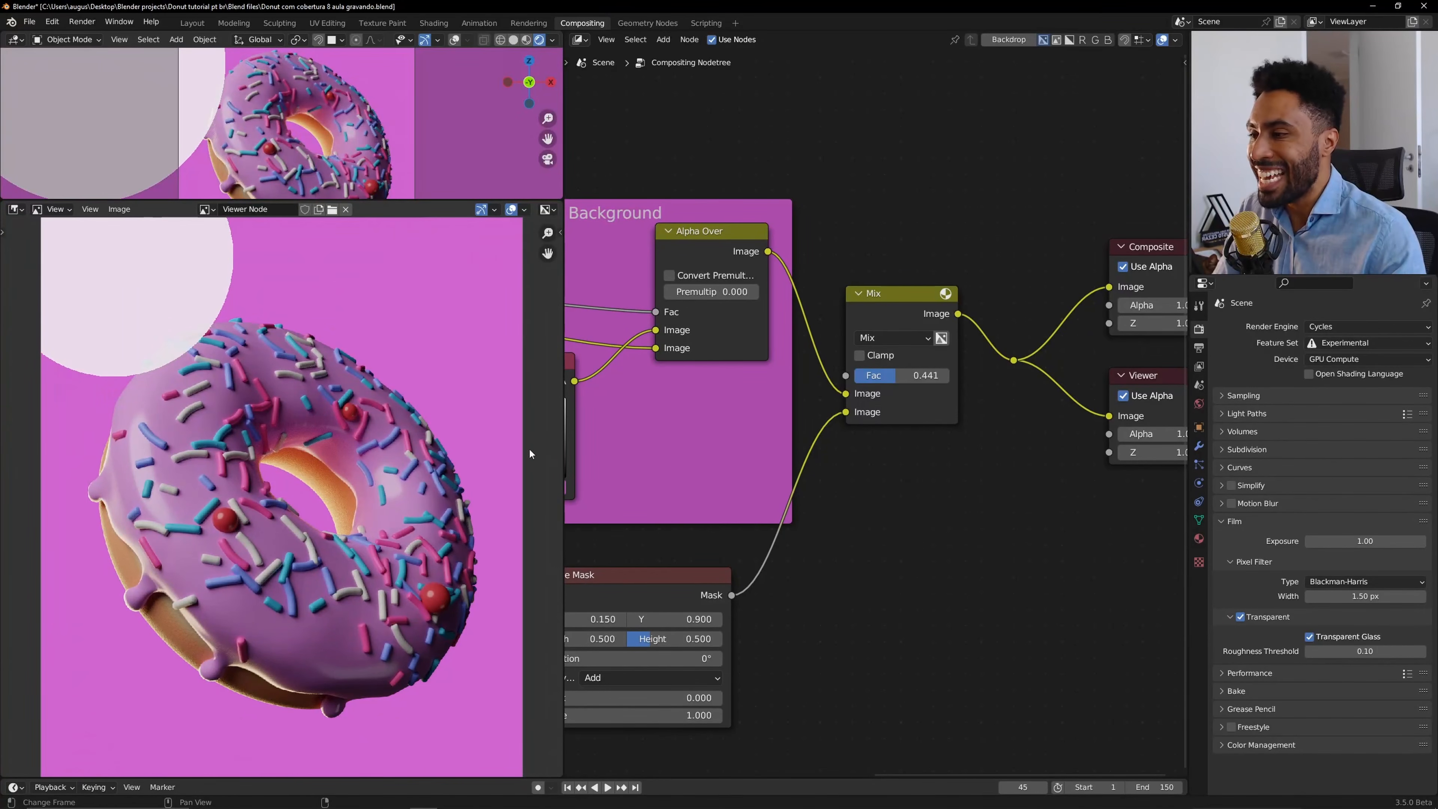
pyautogui.moveTo(897, 375); pyautogui.dragTo(927, 375)
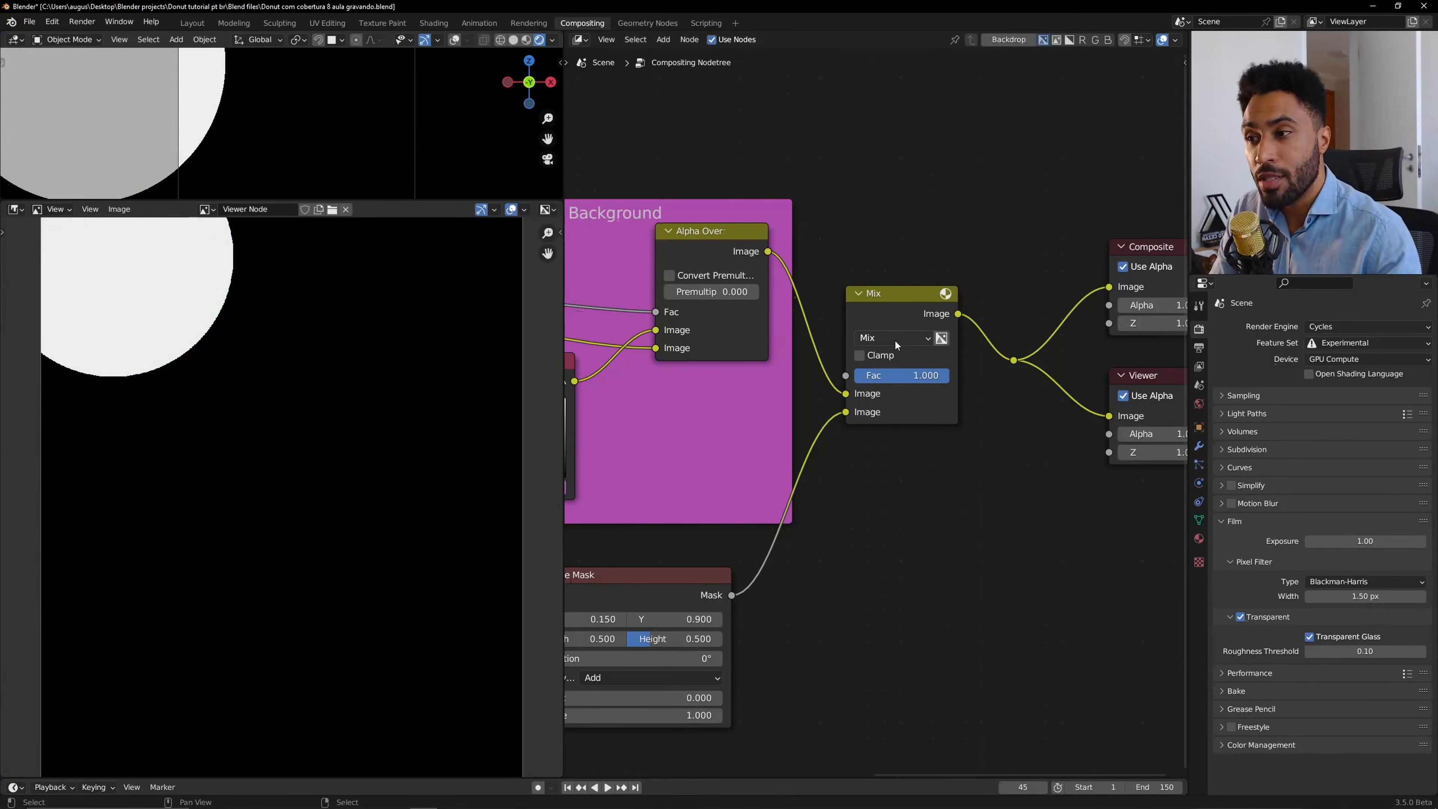
# Set the Mix node's blending mode to Multiply.
pyautogui.click(614, 497)
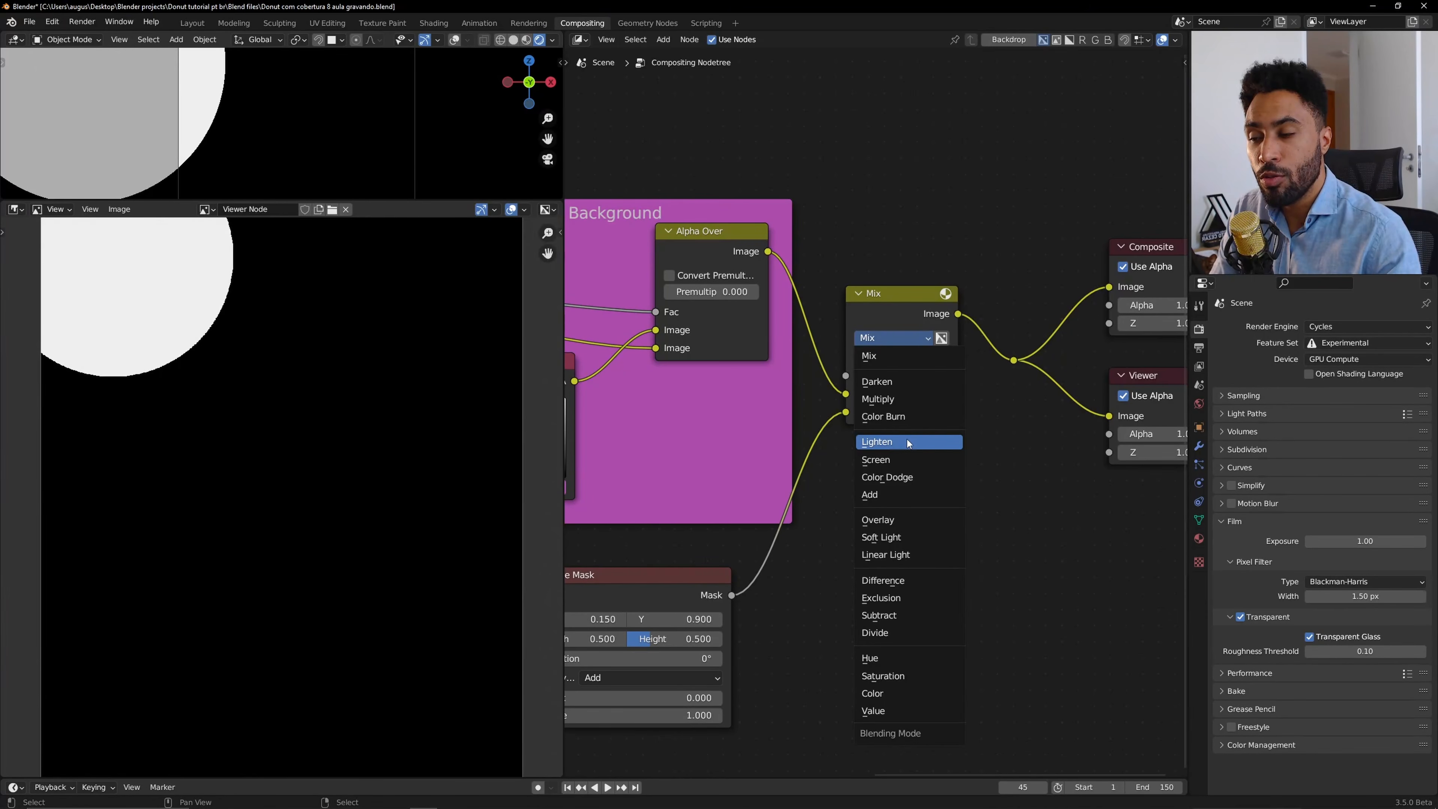
pyautogui.click(900, 399)
pyautogui.scroll(6, 302, 427)
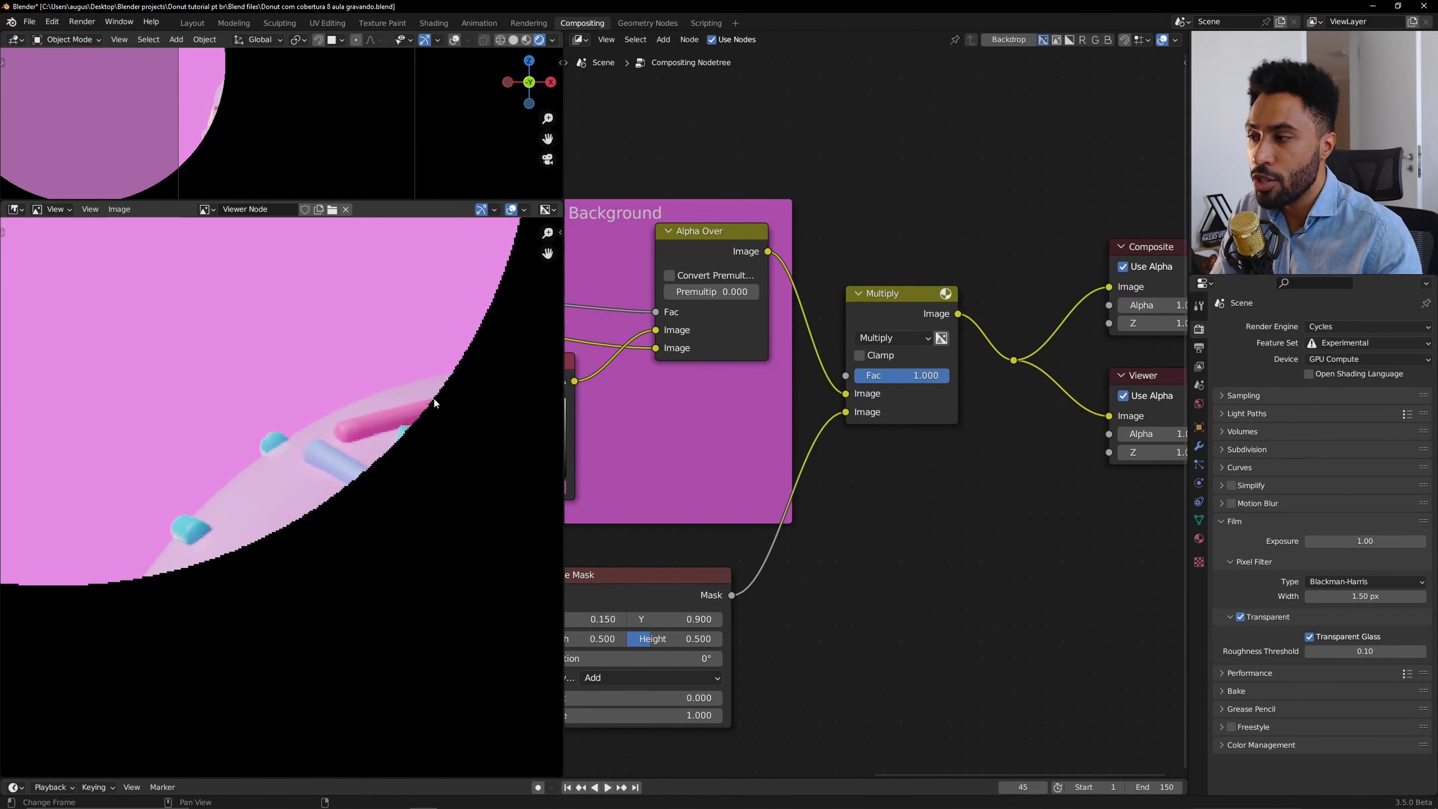
pyautogui.press('Home')
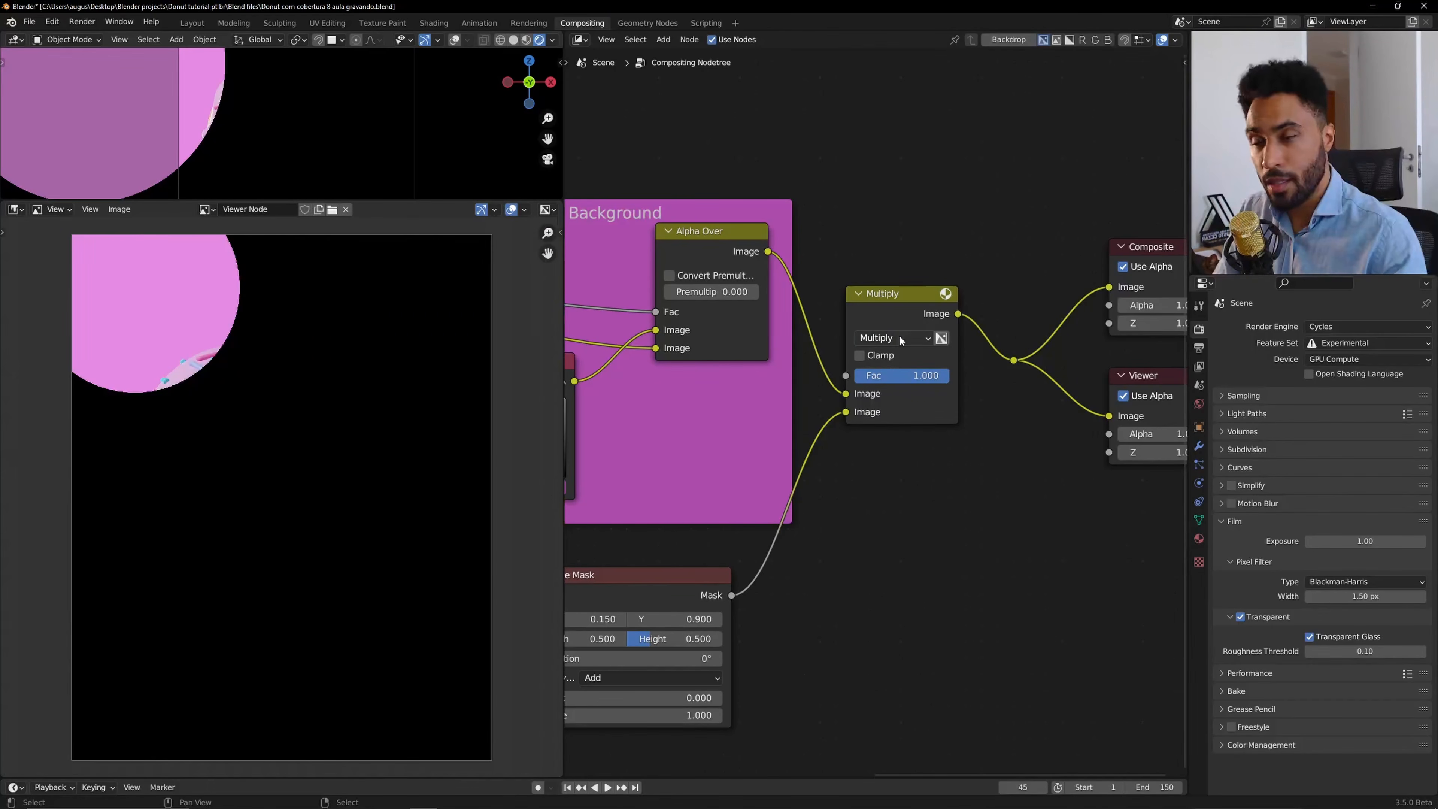
# Set the Mix node's blending mode to Add.
pyautogui.click(899, 337)
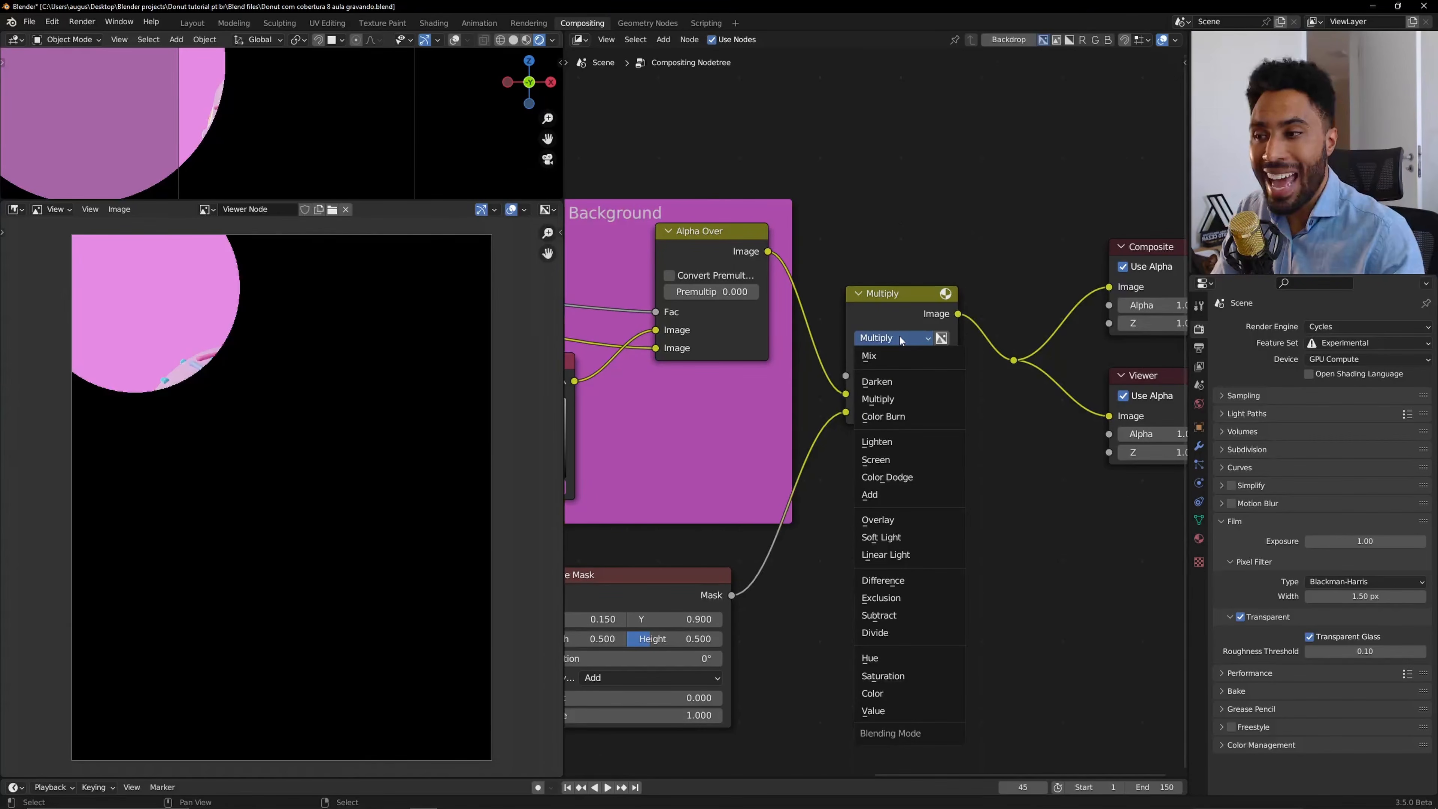
pyautogui.click(894, 502)
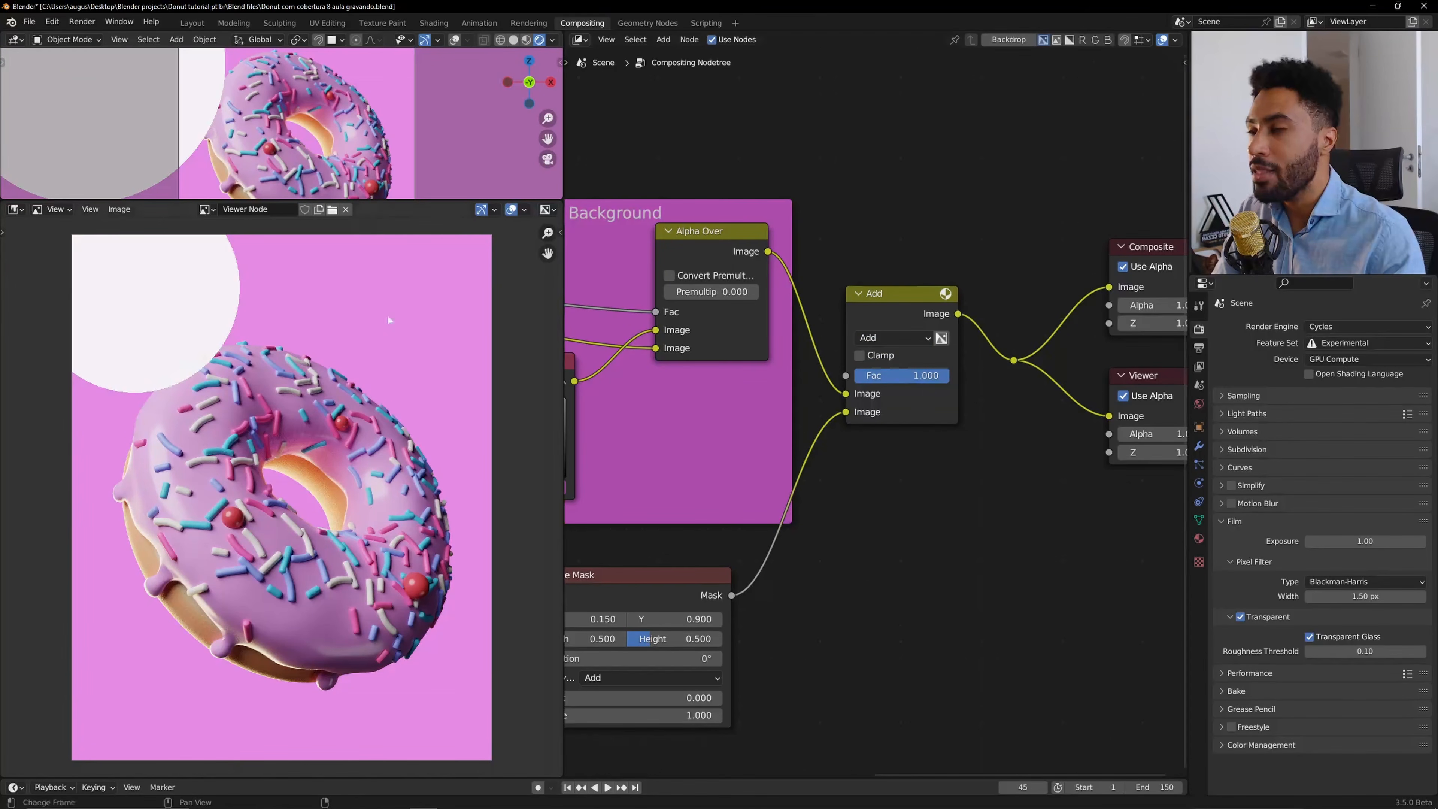
pyautogui.scroll(5, 388, 321)
pyautogui.scroll(-5, 328, 340)
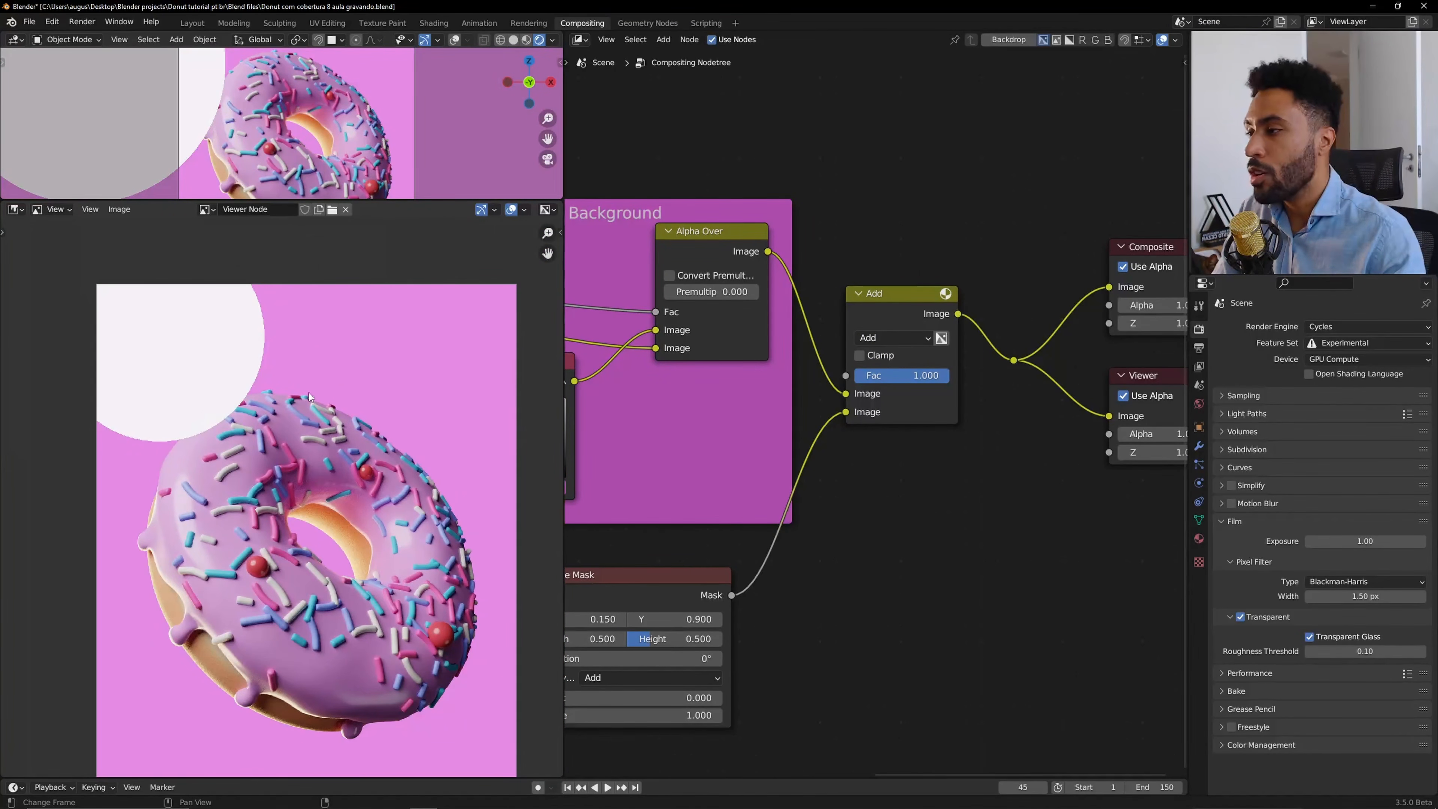
pyautogui.moveTo(310, 397); pyautogui.dragTo(329, 372, button='middle')
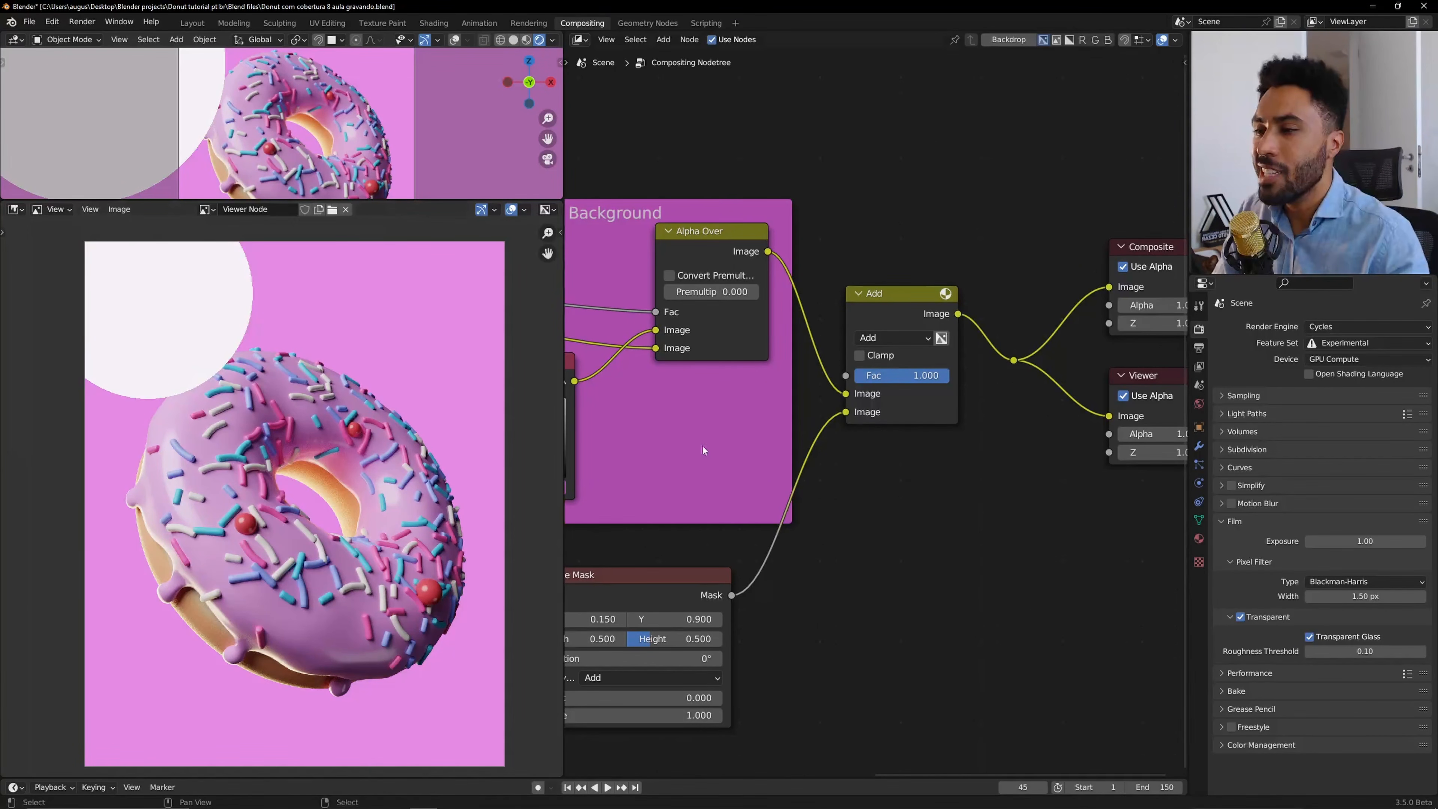
# Select the Ellipse Mask node and move it slightly to the left below the Background frame.
pyautogui.scroll(-5, 702, 447)
pyautogui.moveTo(702, 446); pyautogui.dragTo(870, 402, button='middle')
pyautogui.click(843, 506)
pyautogui.press('g')
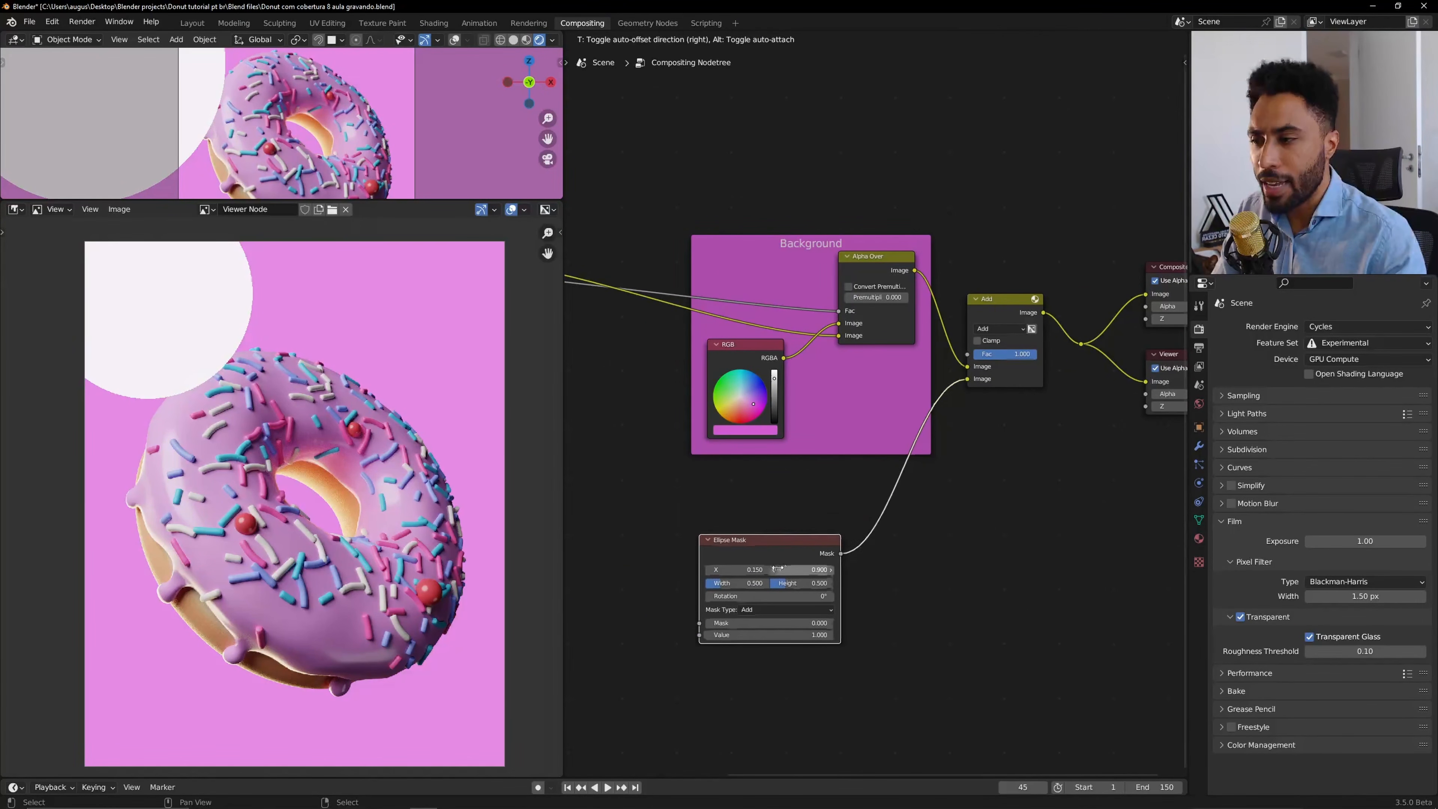
pyautogui.click(776, 573)
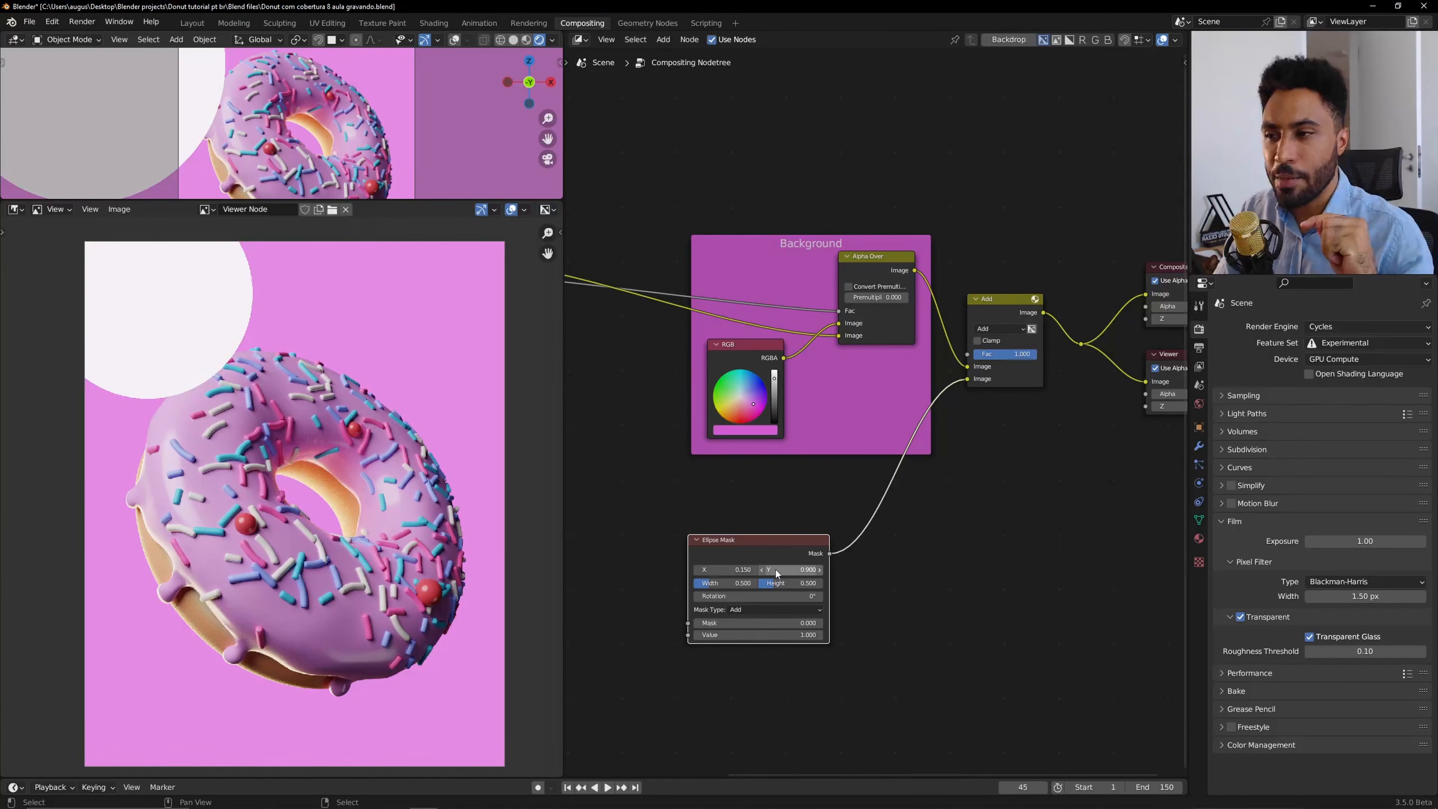
# Move the Add node into the Background frame, placing it between the RGB node and the Alpha Over node.
pyautogui.scroll(2, 781, 566)
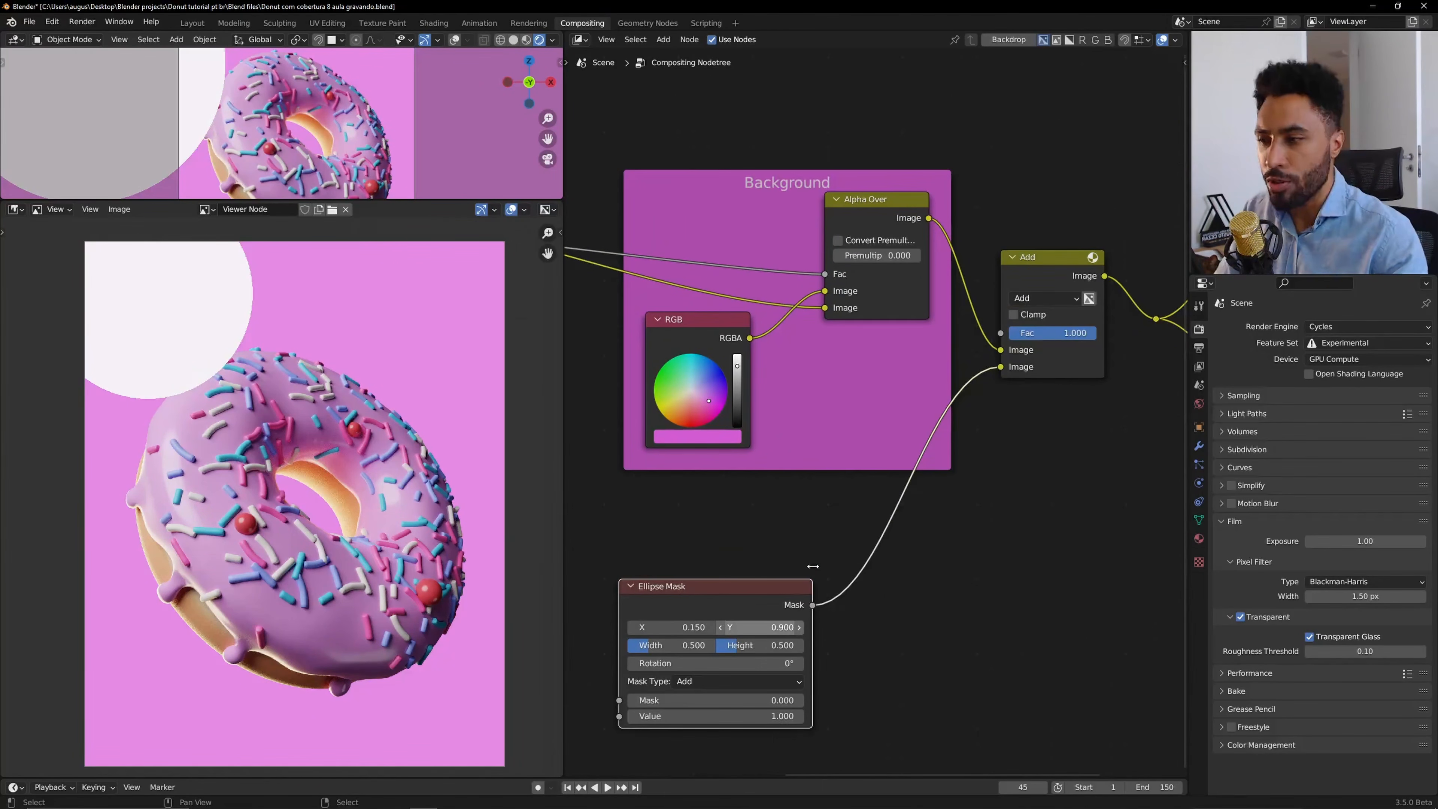
pyautogui.scroll(4, 162, 290)
pyautogui.moveTo(162, 290); pyautogui.dragTo(275, 455, button='middle')
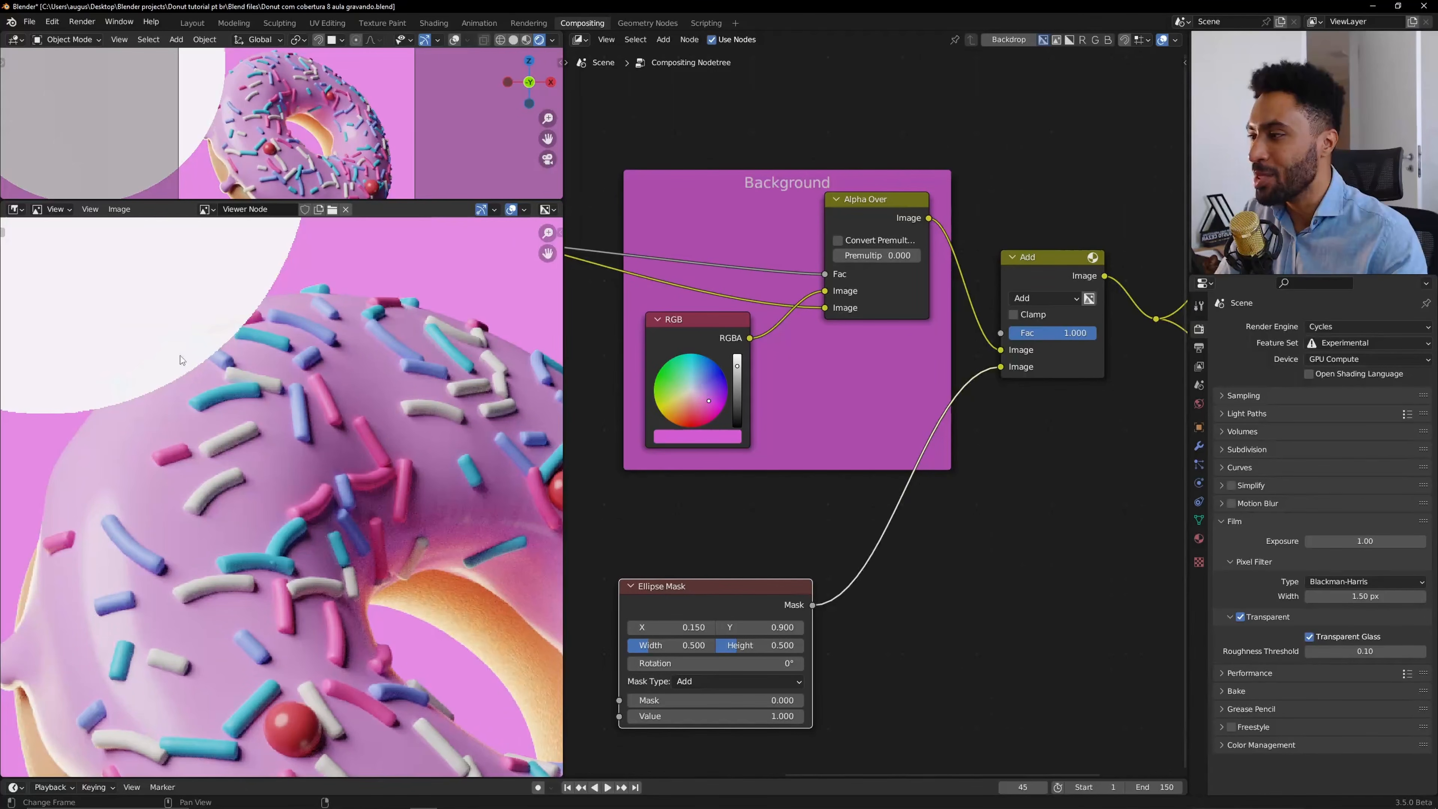
pyautogui.scroll(-2, 877, 414)
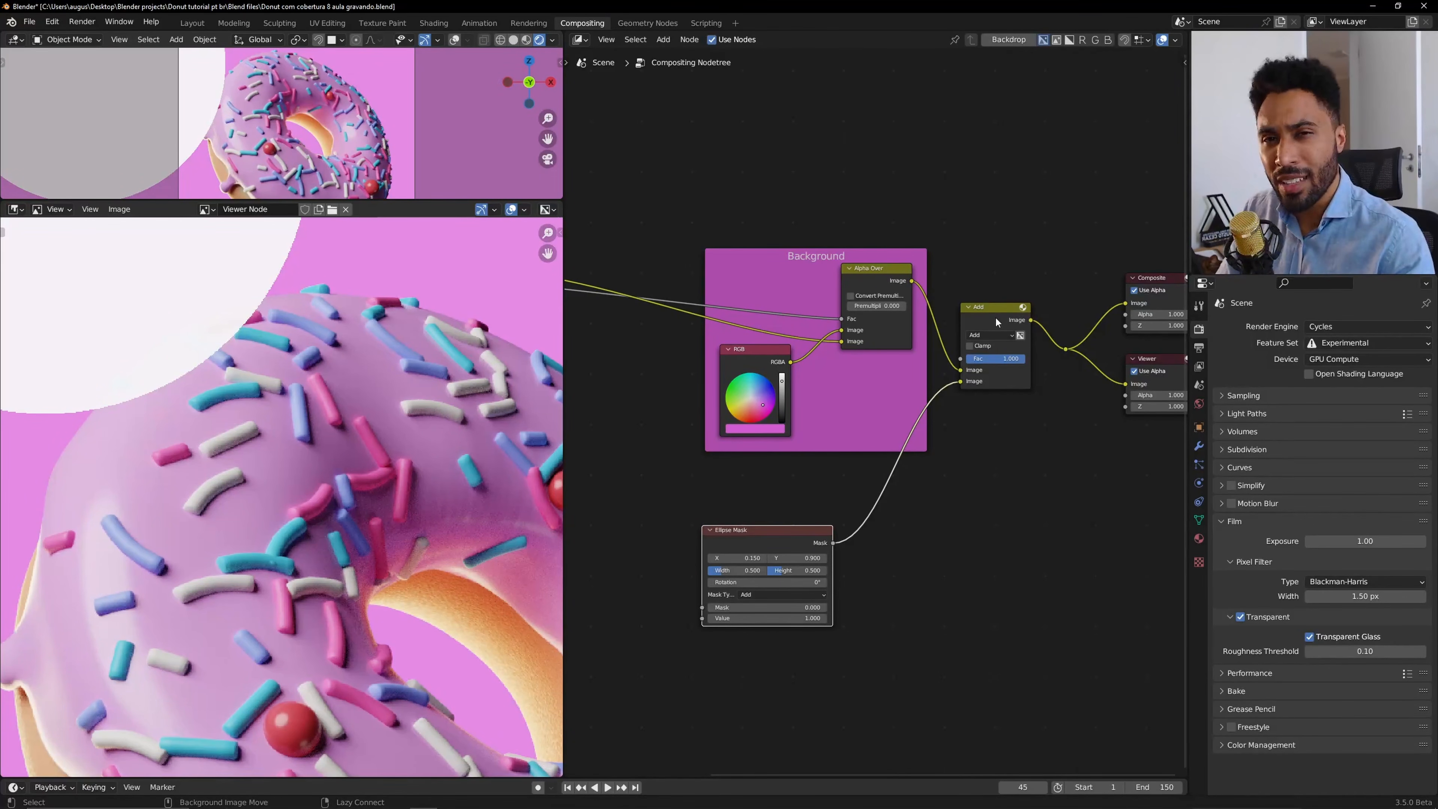
pyautogui.keyDown('alt'); pyautogui.moveTo(998, 308); pyautogui.dragTo(991, 482); pyautogui.keyUp('alt')
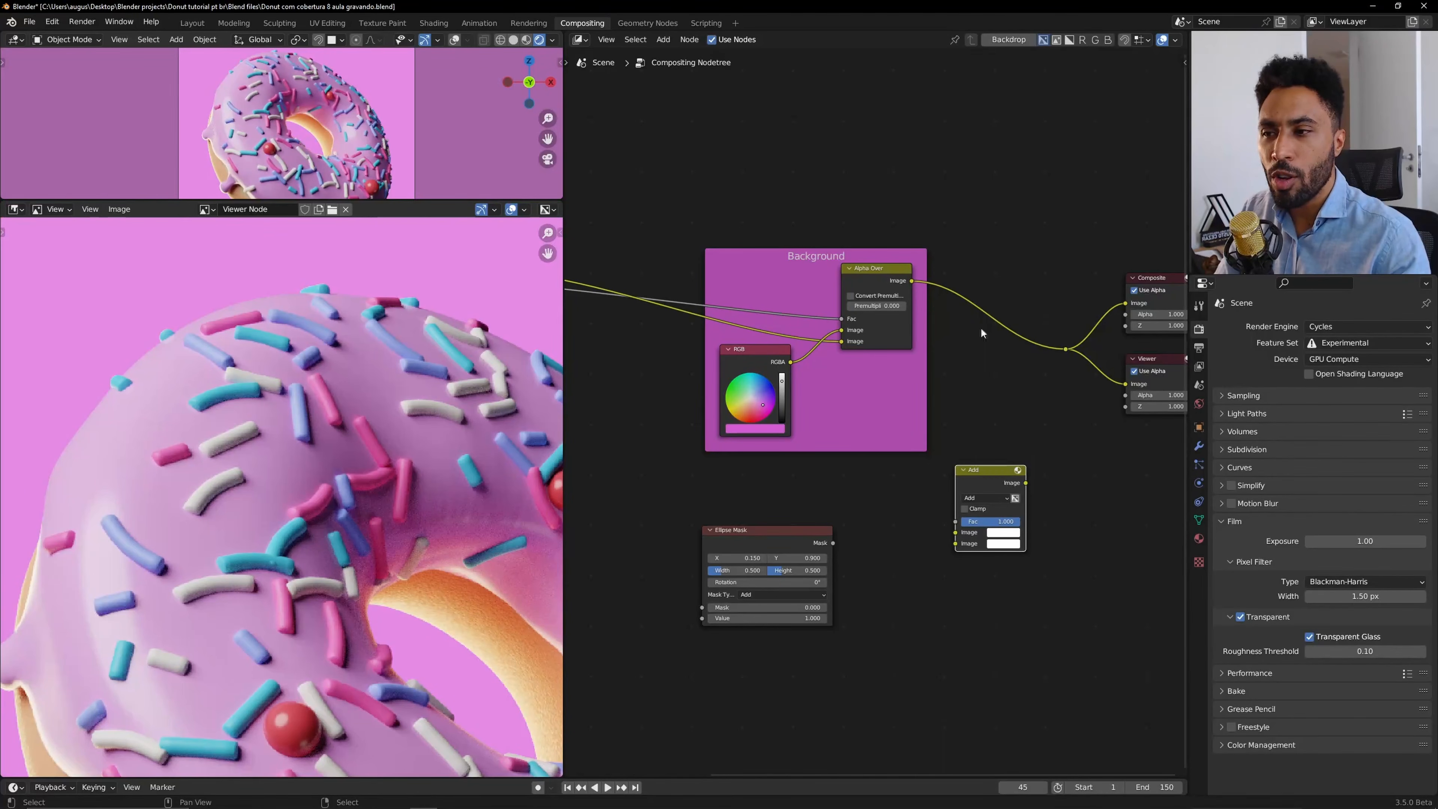
pyautogui.moveTo(1033, 284); pyautogui.dragTo(988, 355)
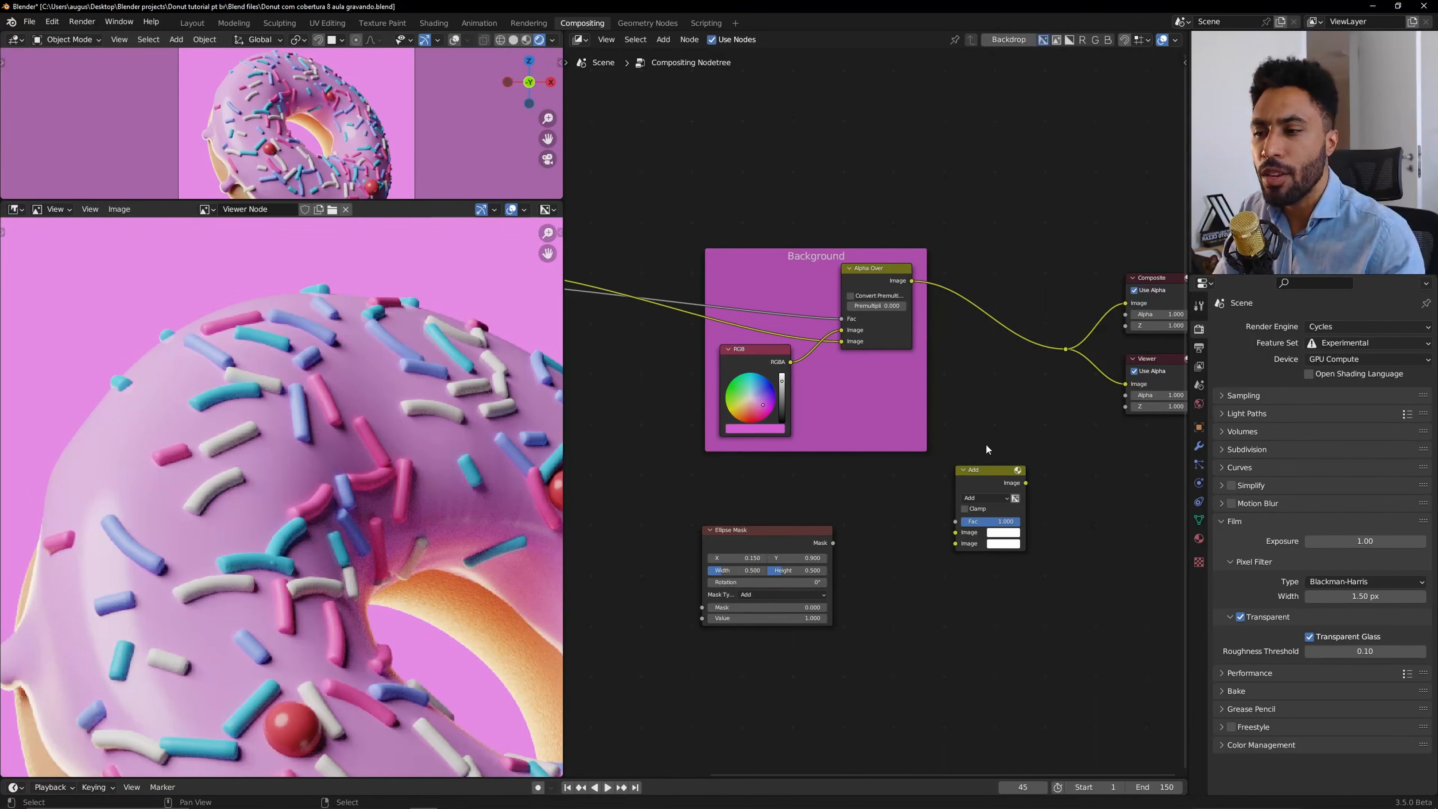
pyautogui.moveTo(749, 347); pyautogui.dragTo(704, 390)
pyautogui.moveTo(987, 474); pyautogui.dragTo(804, 379)
pyautogui.moveTo(841, 387); pyautogui.dragTo(934, 367, button='middle')
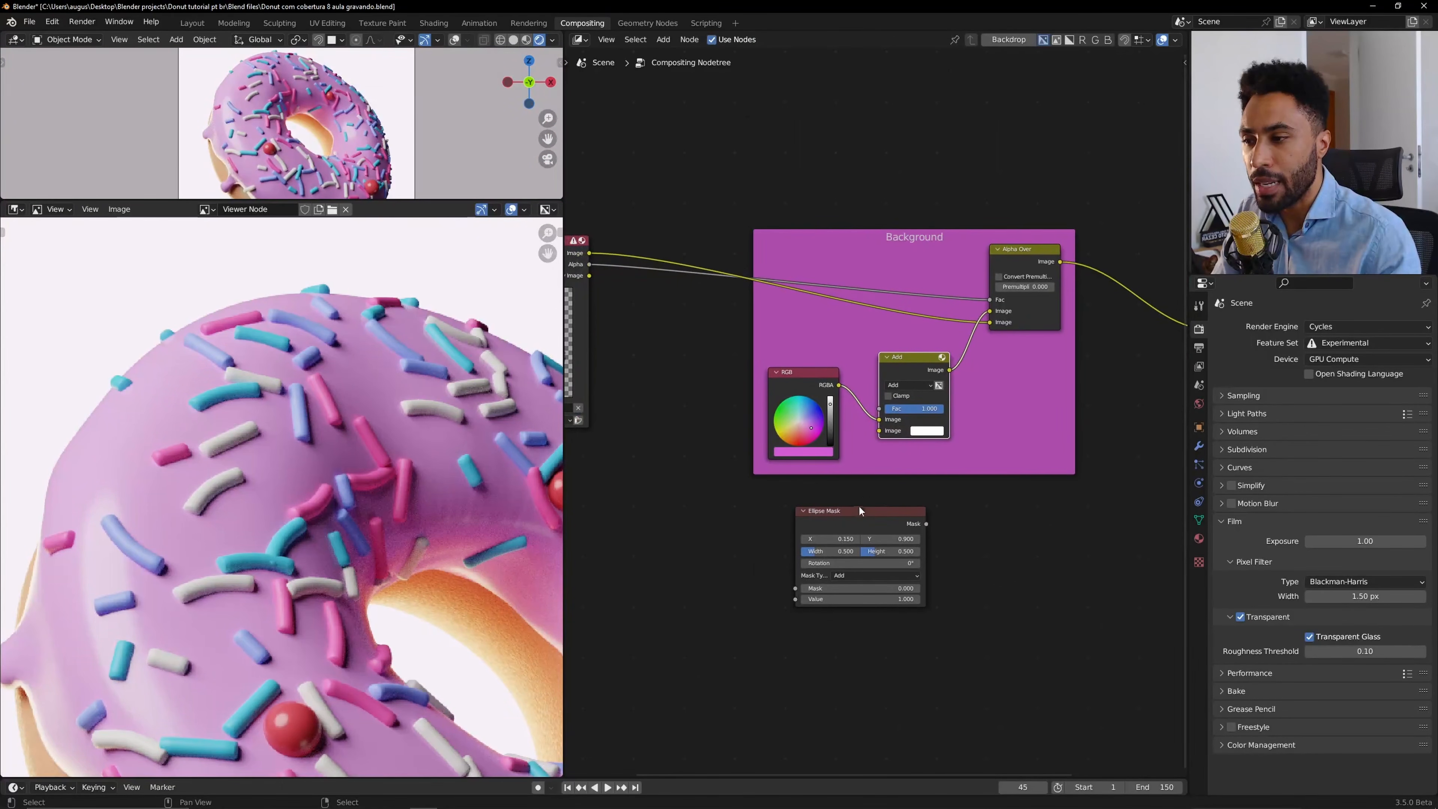
# Connect the Ellipse Mask output to the Add node's second image input.
pyautogui.moveTo(924, 535); pyautogui.dragTo(880, 430)
pyautogui.scroll(-6, 317, 433)
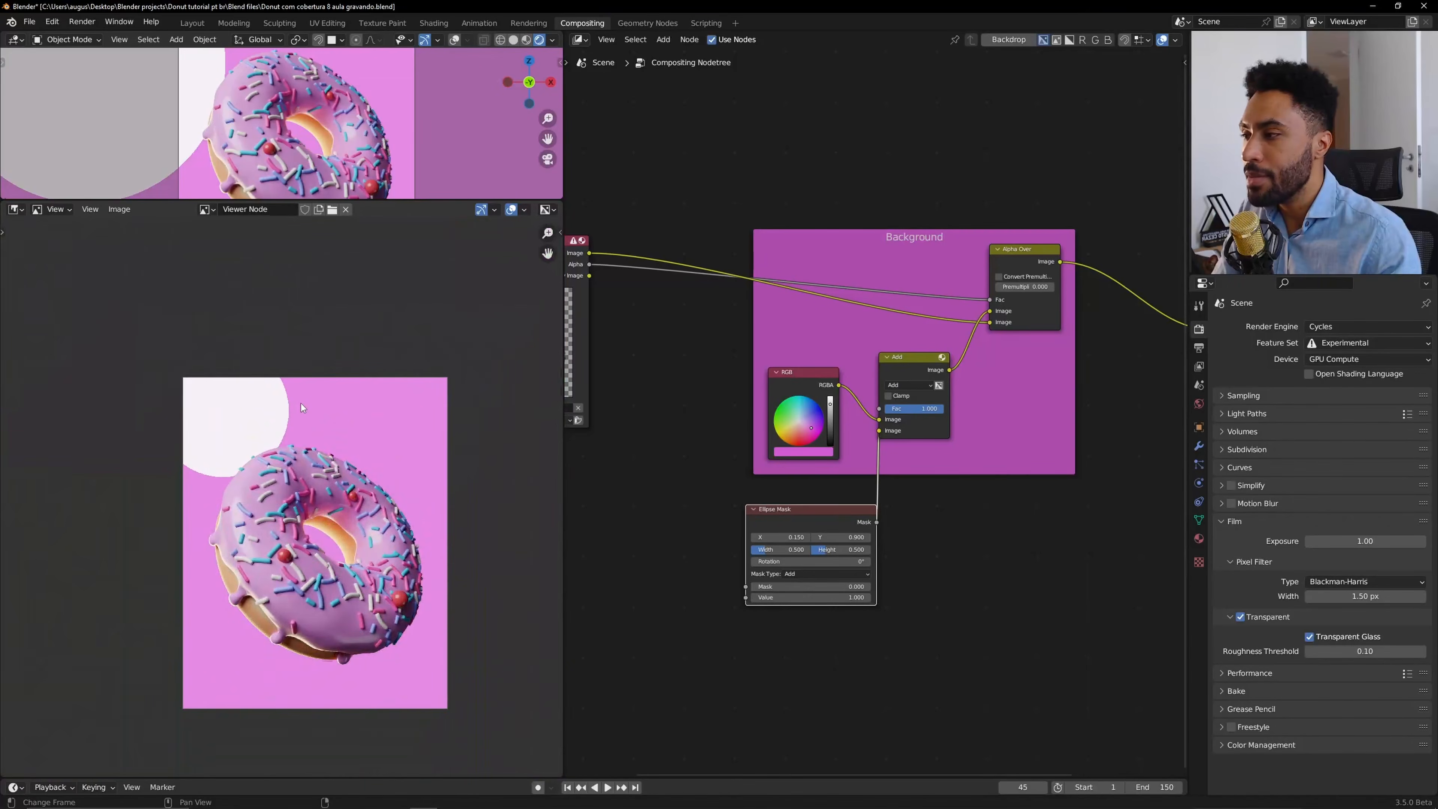
pyautogui.scroll(4, 301, 404)
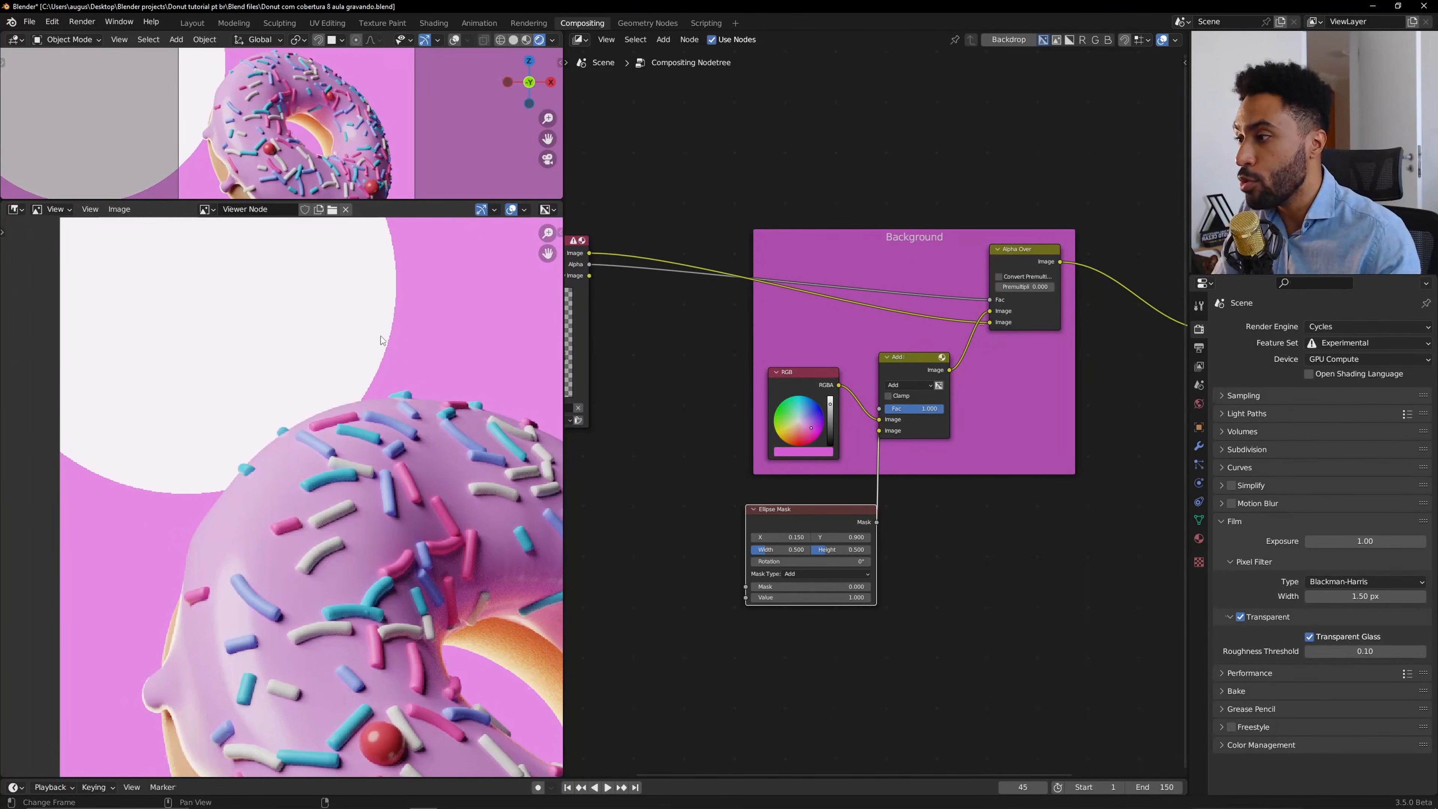
pyautogui.scroll(2, 873, 411)
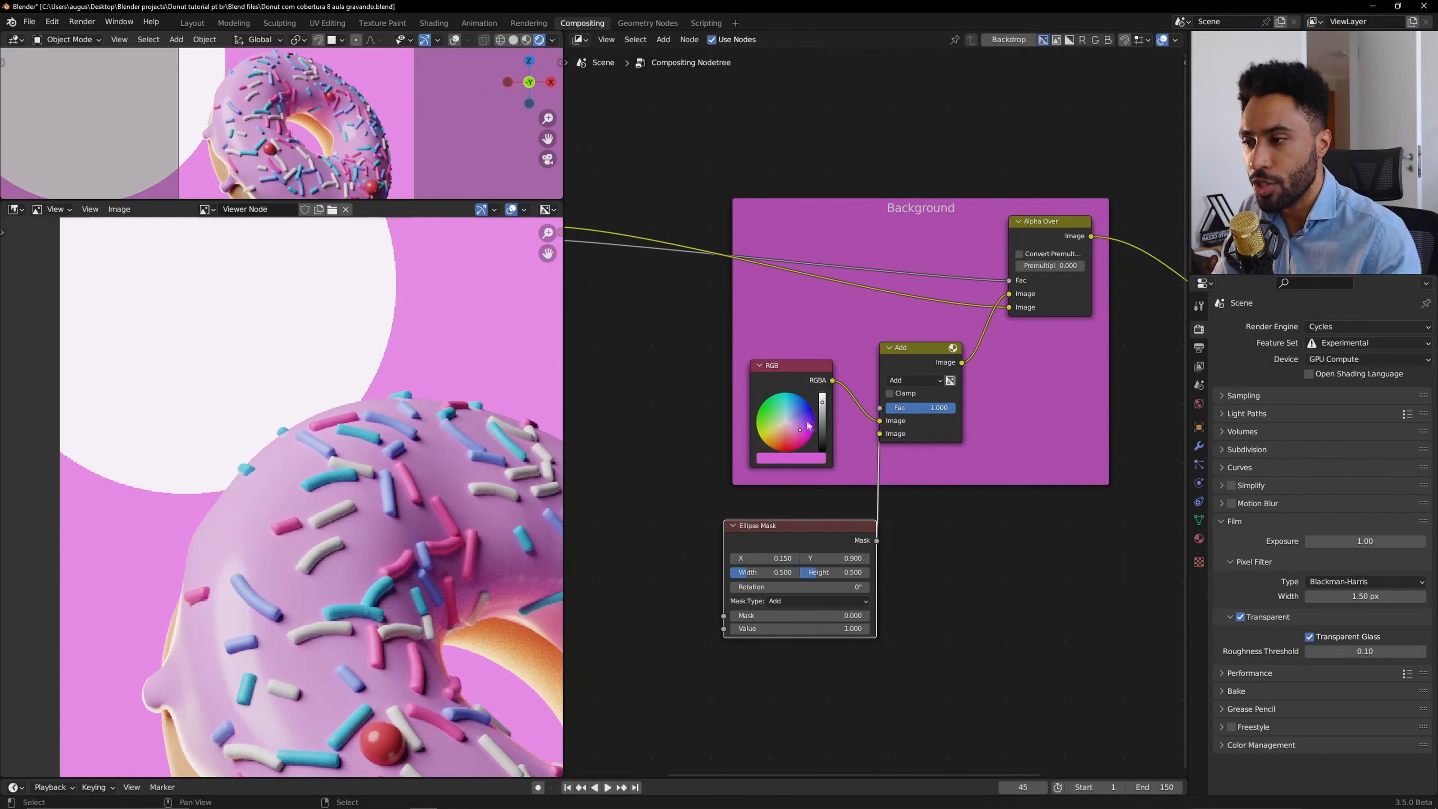
# Move the Ellipse Mask node and reconnect the RGB colour to the Add node's first image input and the mask to its second.
pyautogui.moveTo(838, 535); pyautogui.dragTo(751, 519)
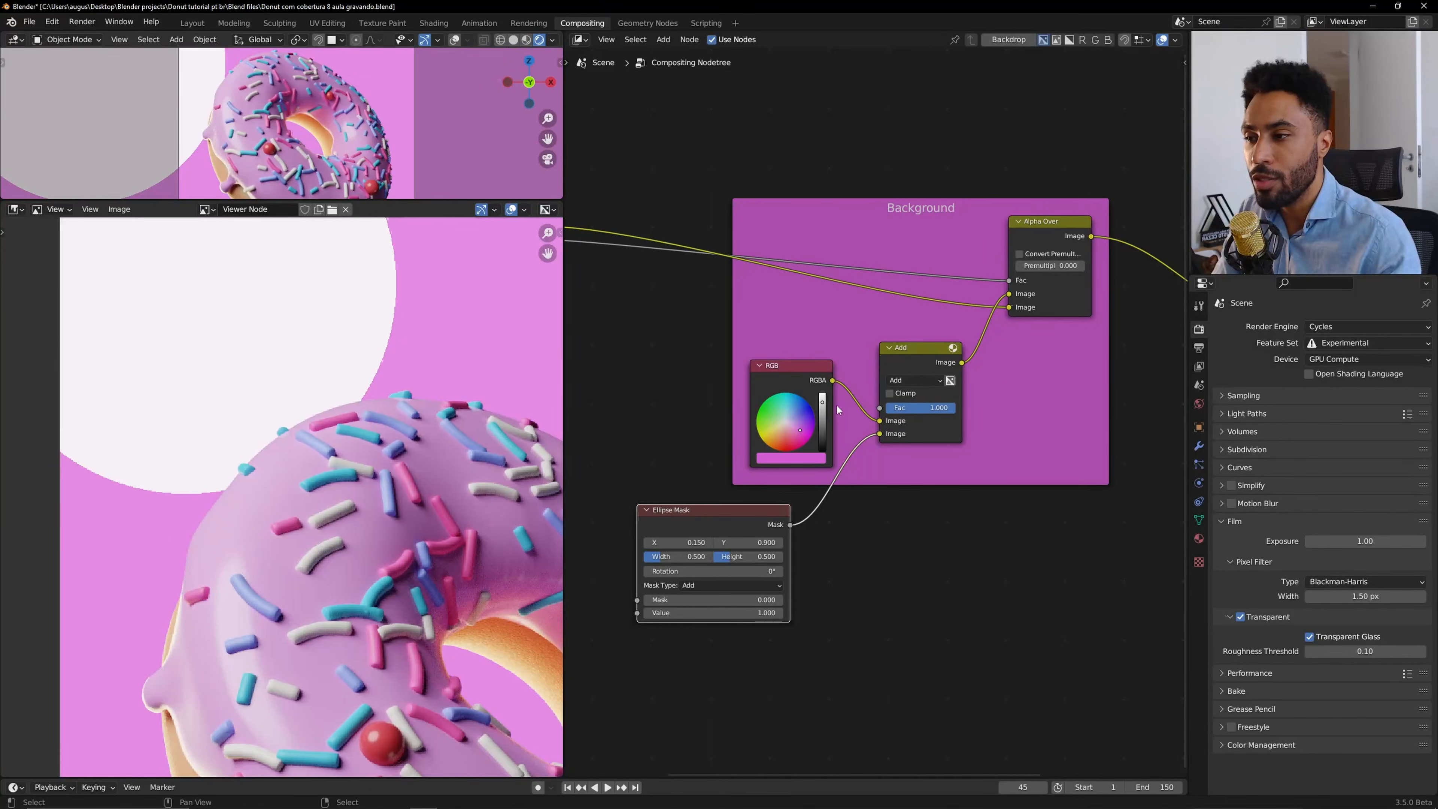
pyautogui.moveTo(877, 419); pyautogui.dragTo(878, 434)
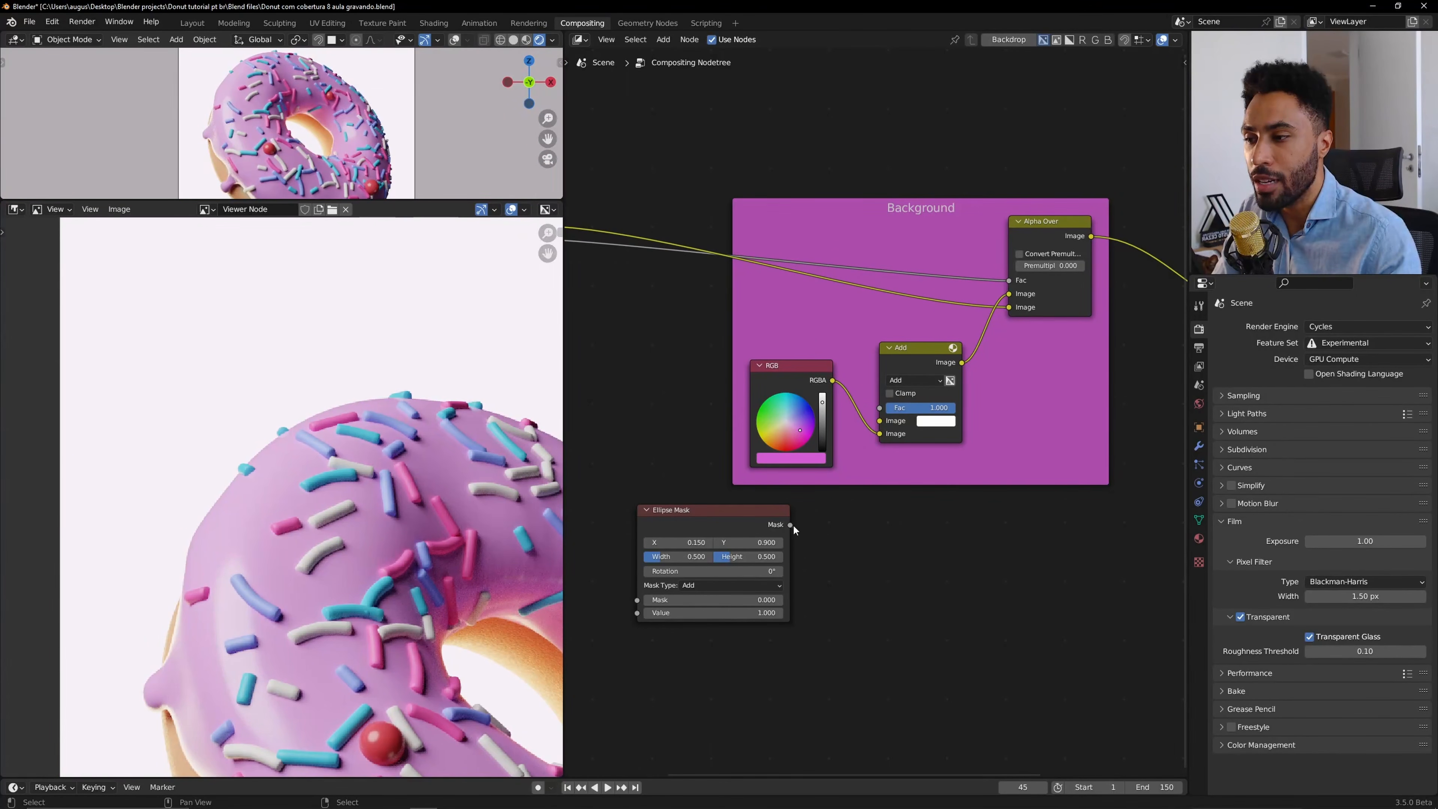
pyautogui.moveTo(792, 526); pyautogui.dragTo(876, 434)
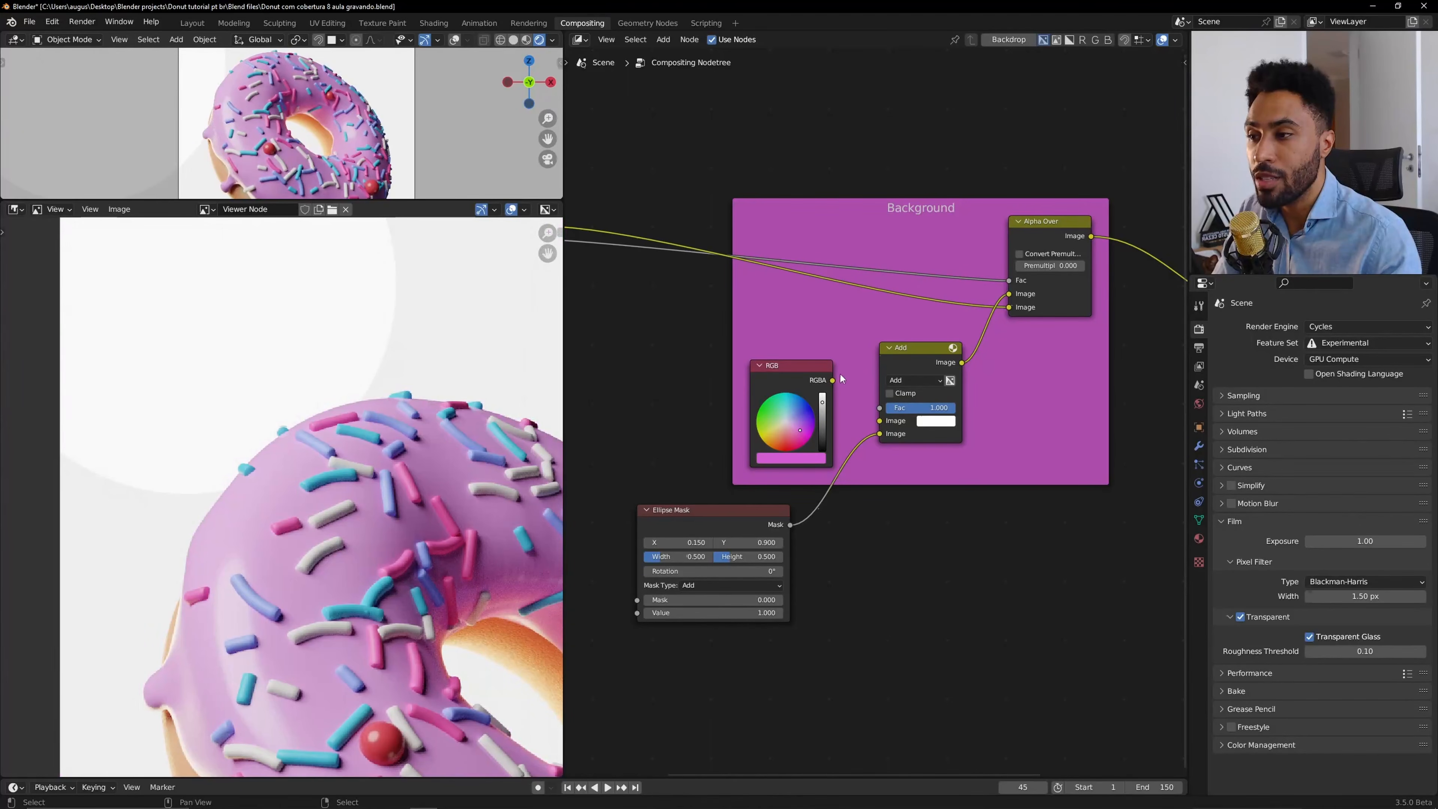
pyautogui.moveTo(833, 381); pyautogui.dragTo(880, 420)
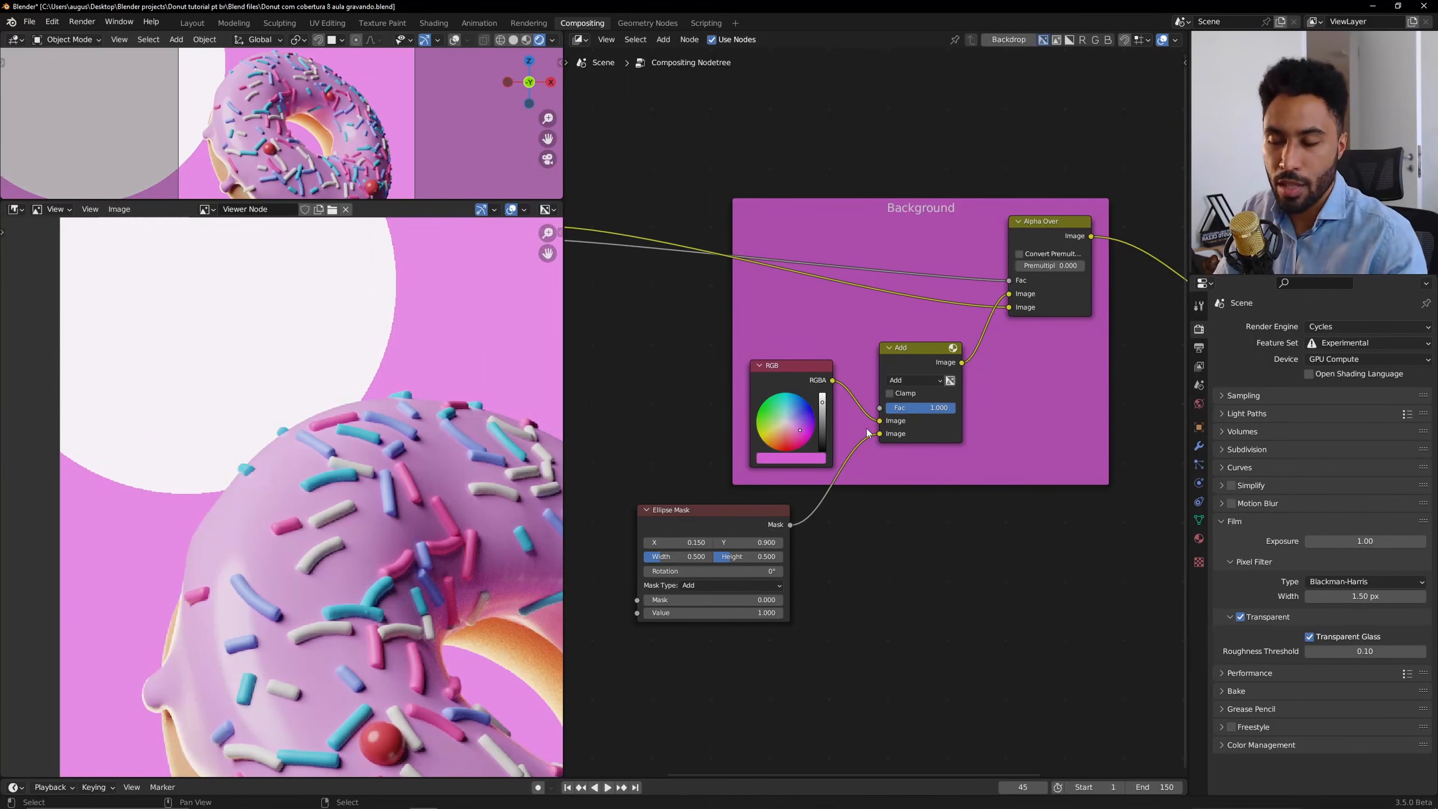
# Set the Ellipse Mask's width and height to 0.600.
pyautogui.click(771, 519)
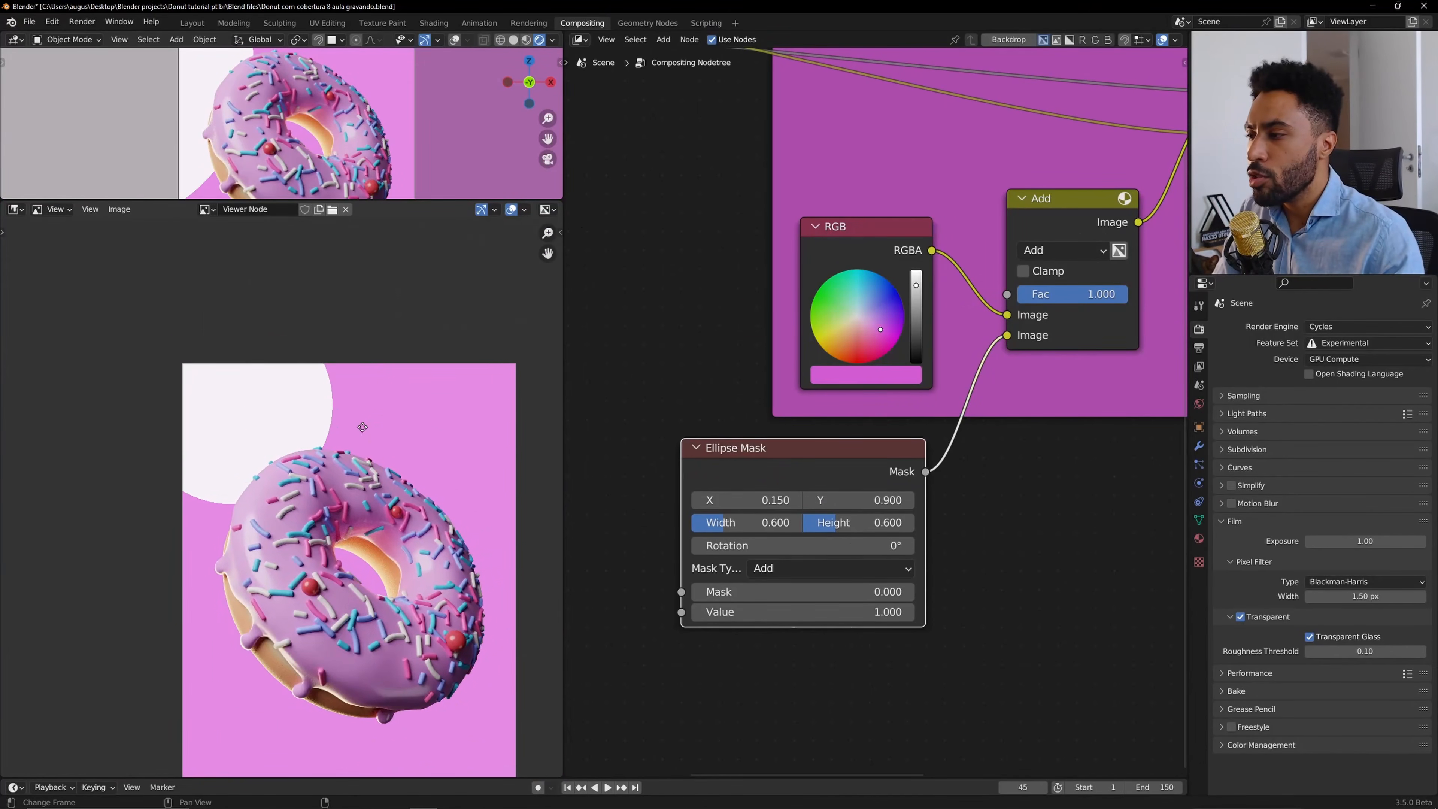
pyautogui.scroll(2, 363, 428)
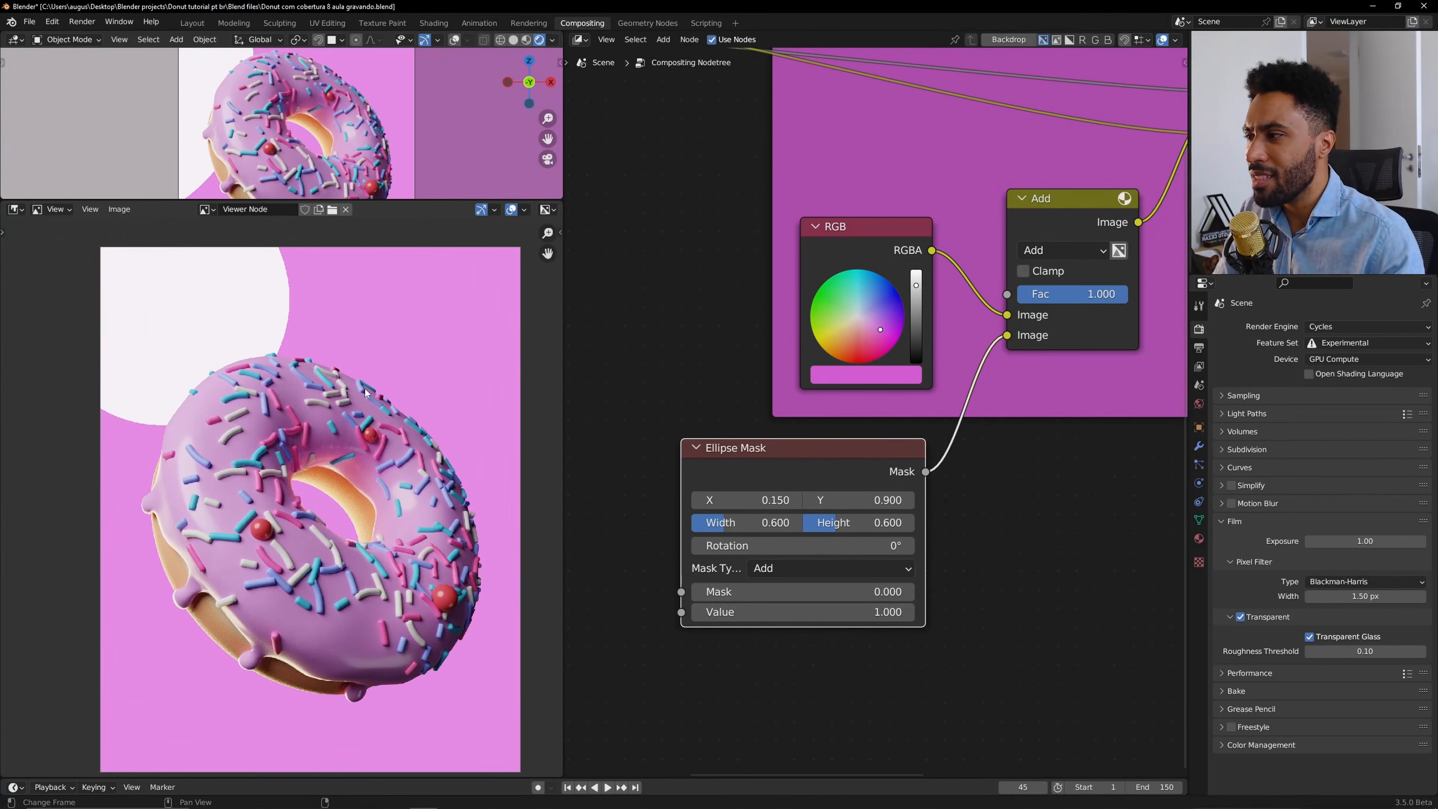
pyautogui.scroll(-4, 358, 143)
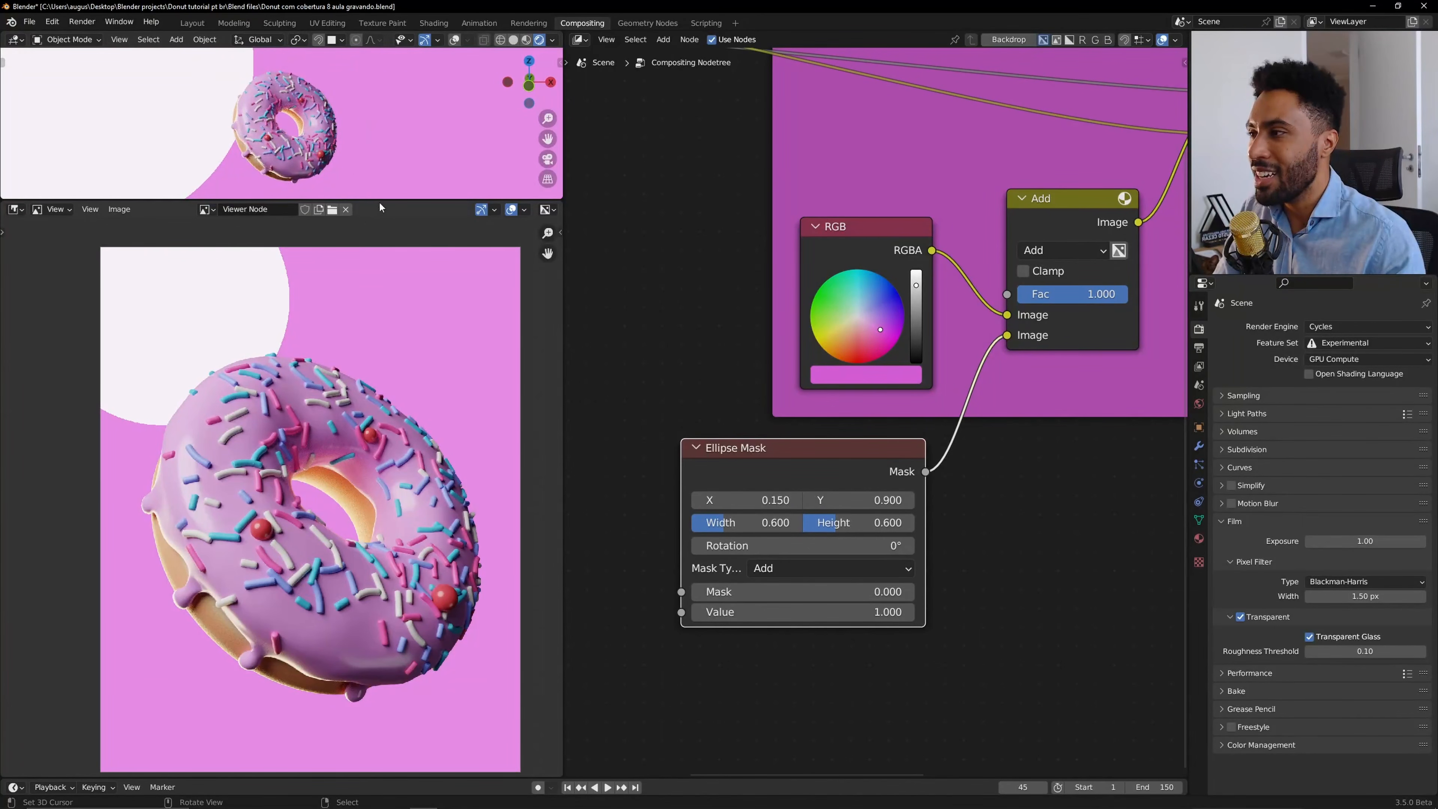
# Show the 3D viewport through the camera and briefly preview the composited image full screen.
pyautogui.moveTo(381, 199); pyautogui.dragTo(353, 574)
pyautogui.scroll(-3, 325, 399)
pyautogui.moveTo(324, 385); pyautogui.dragTo(364, 348, button='middle')
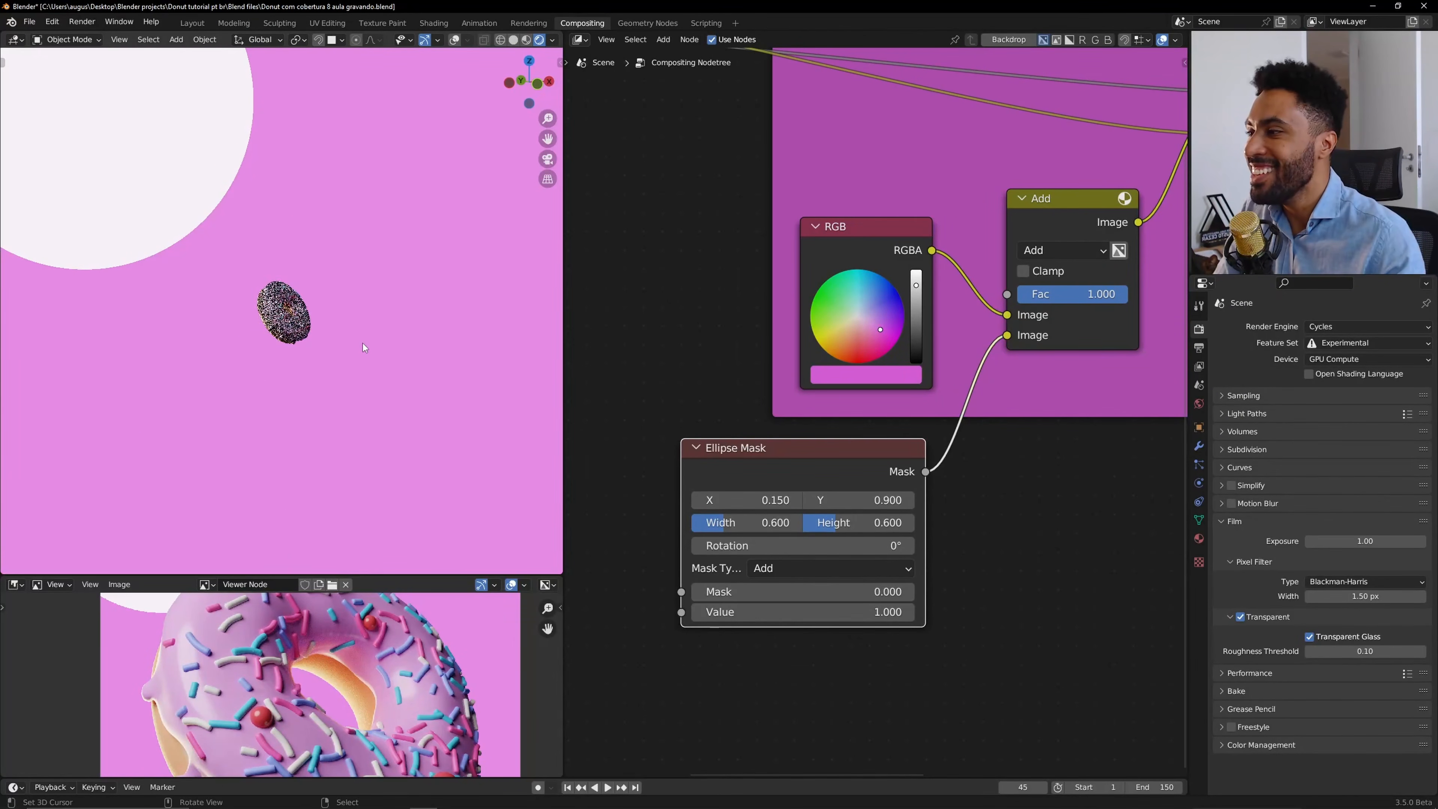
pyautogui.press('KP_0')
pyautogui.press('Home')
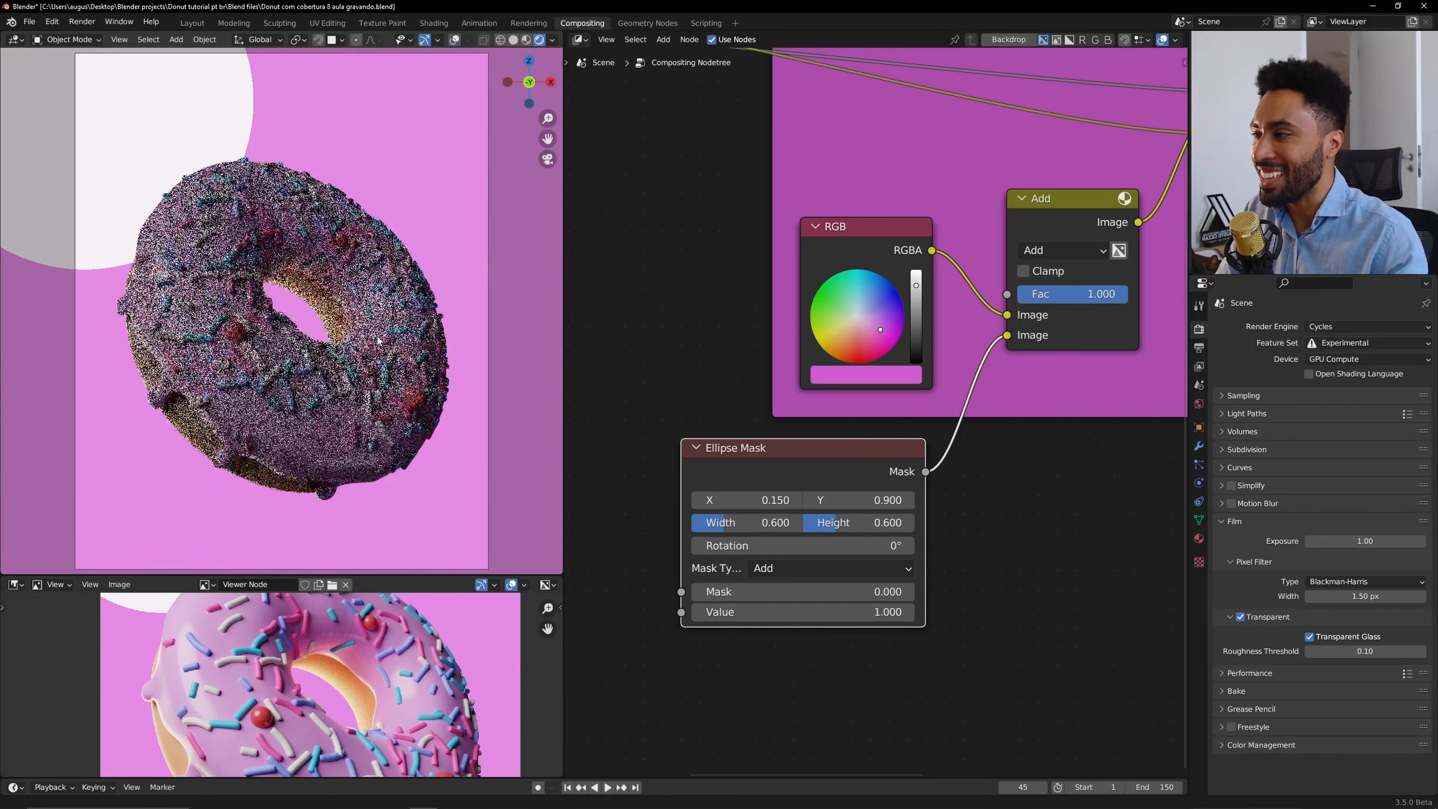
pyautogui.hotkey('ctrl', 'alt', 'space')
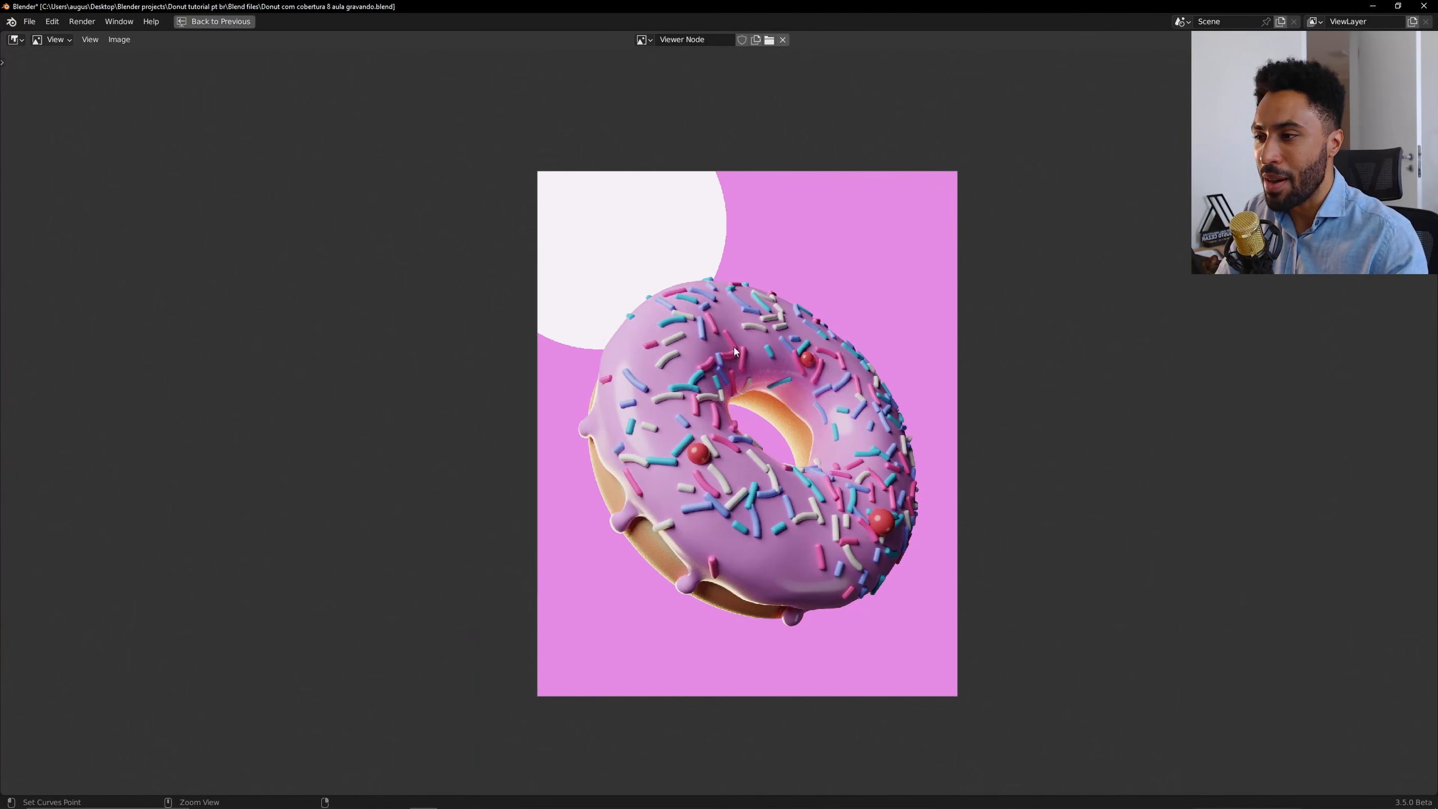
pyautogui.hotkey('ctrl', 'alt', 'space')
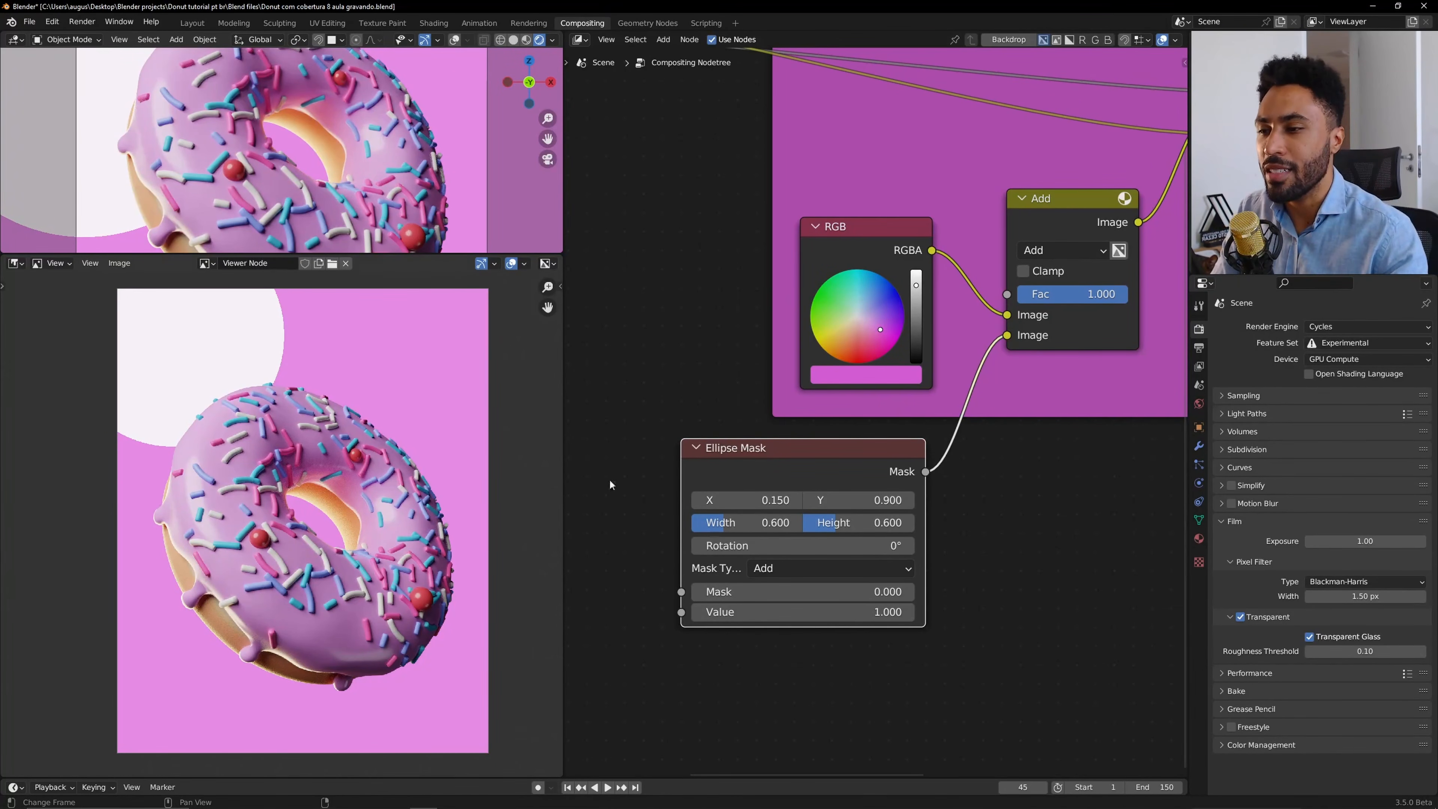
# Insert a Blur node on the link between the Ellipse Mask and the Add node.
pyautogui.moveTo(842, 467); pyautogui.dragTo(723, 593)
pyautogui.hotkey('shift', 'a')
pyautogui.moveTo(789, 565)
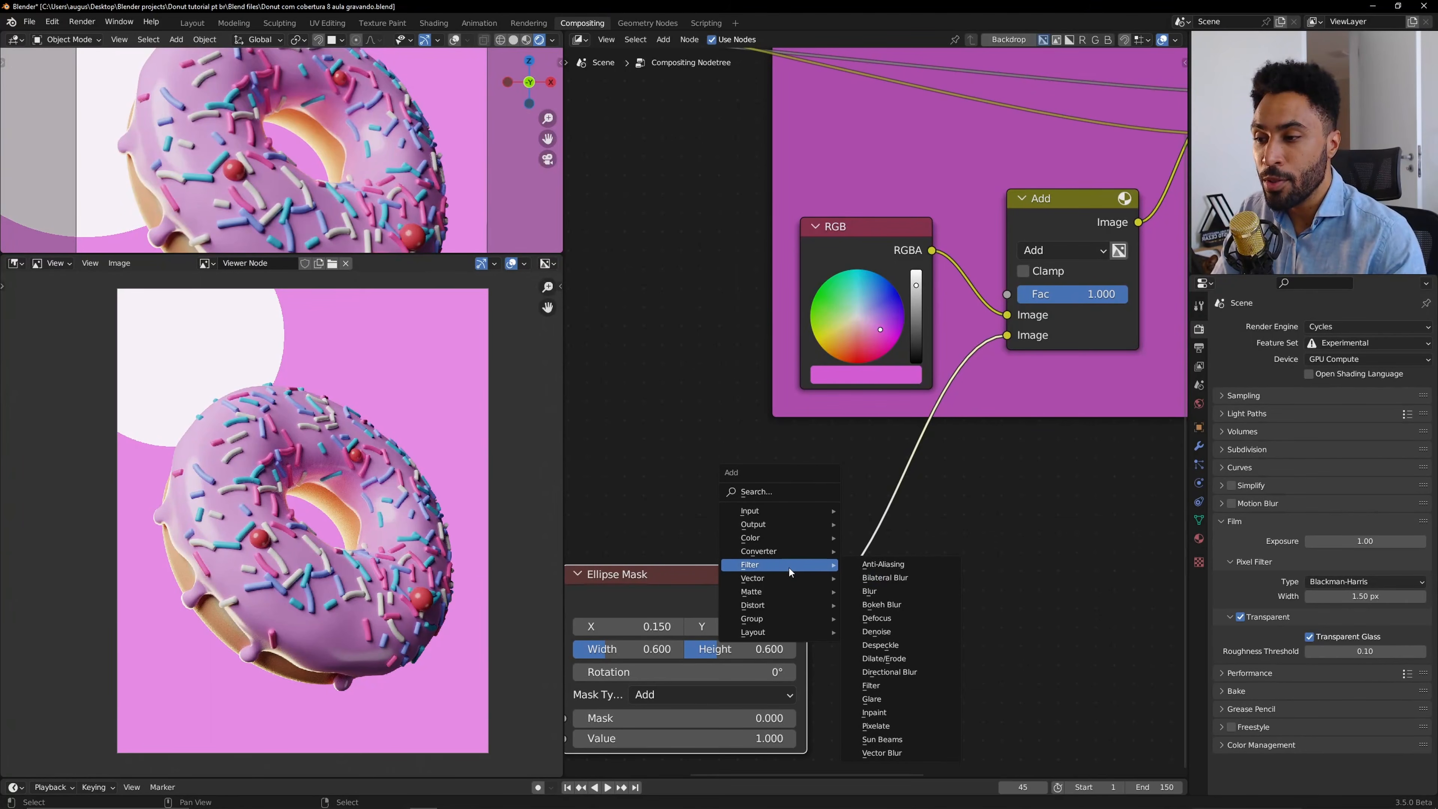
pyautogui.click(889, 595)
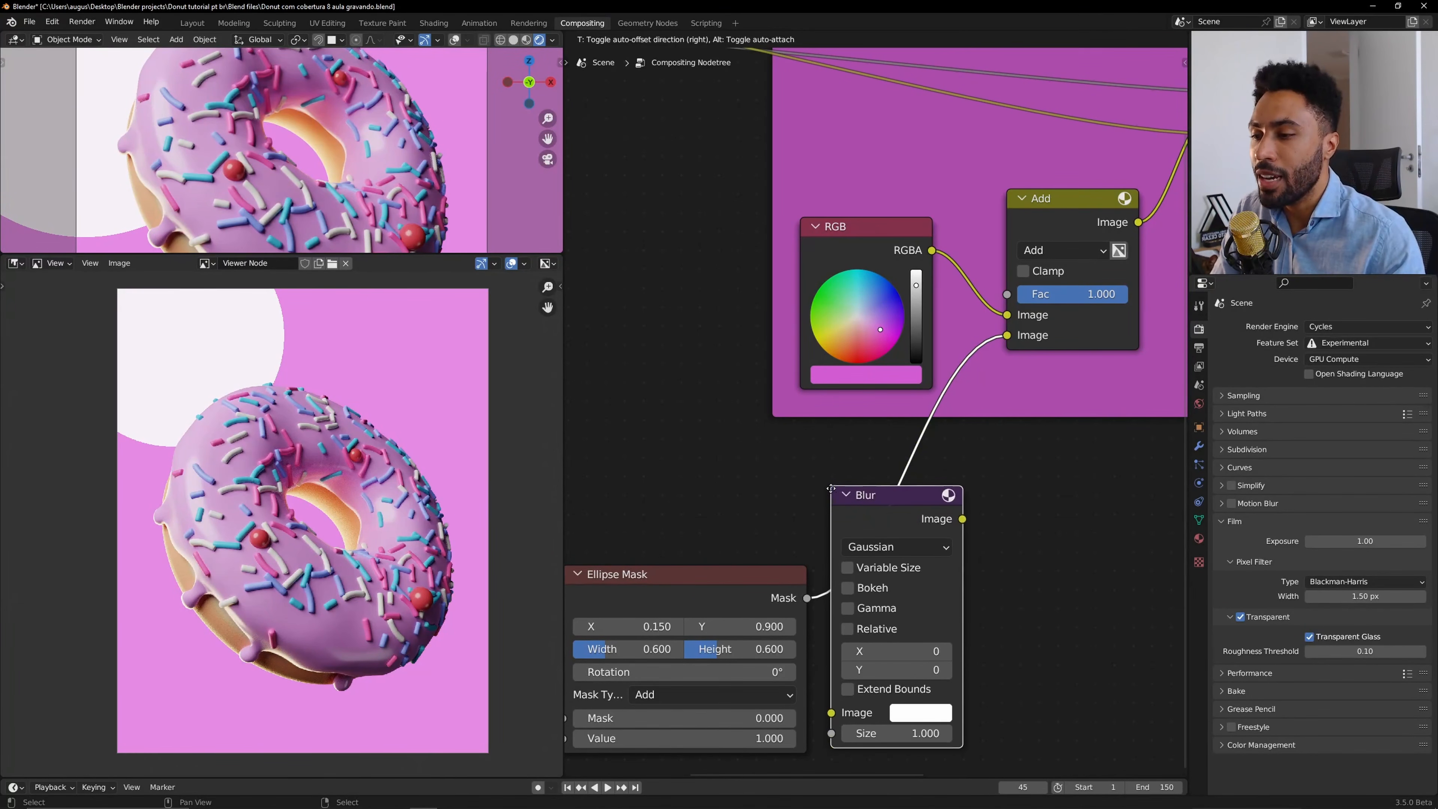
pyautogui.click(883, 507)
pyautogui.scroll(2, 822, 549)
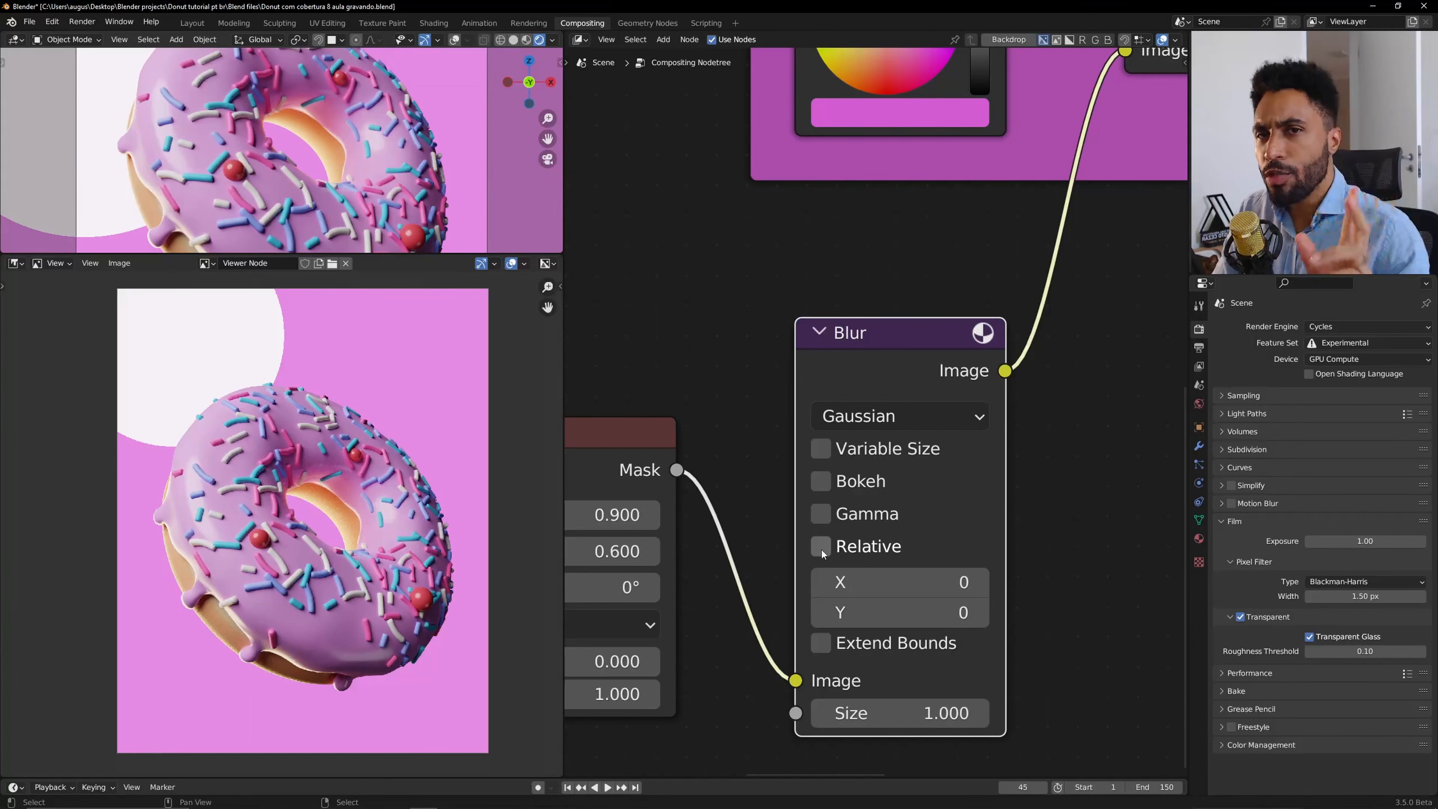
# Enable the Blur node's Relative option and check the scene's output resolution.
pyautogui.click(821, 548)
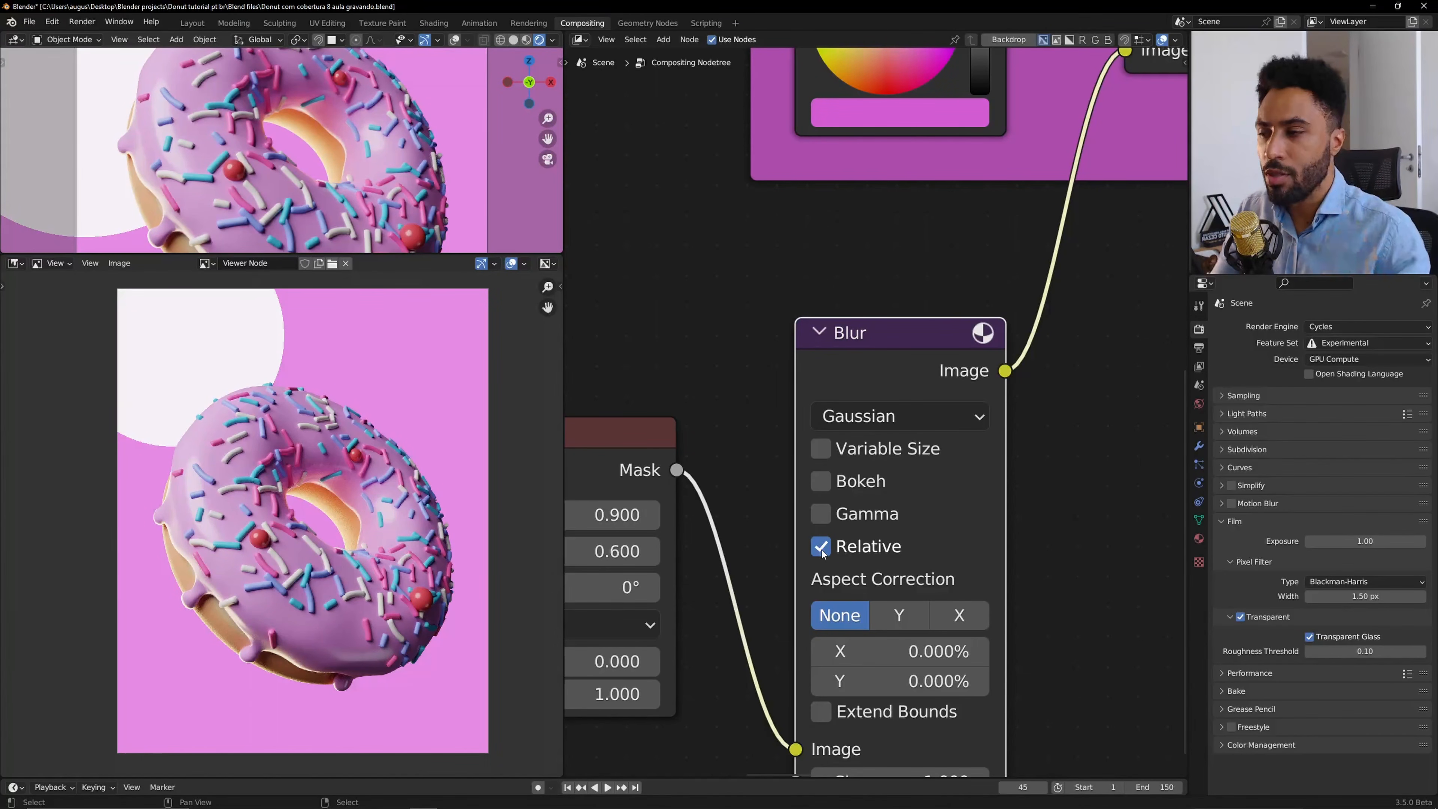
pyautogui.click(1199, 348)
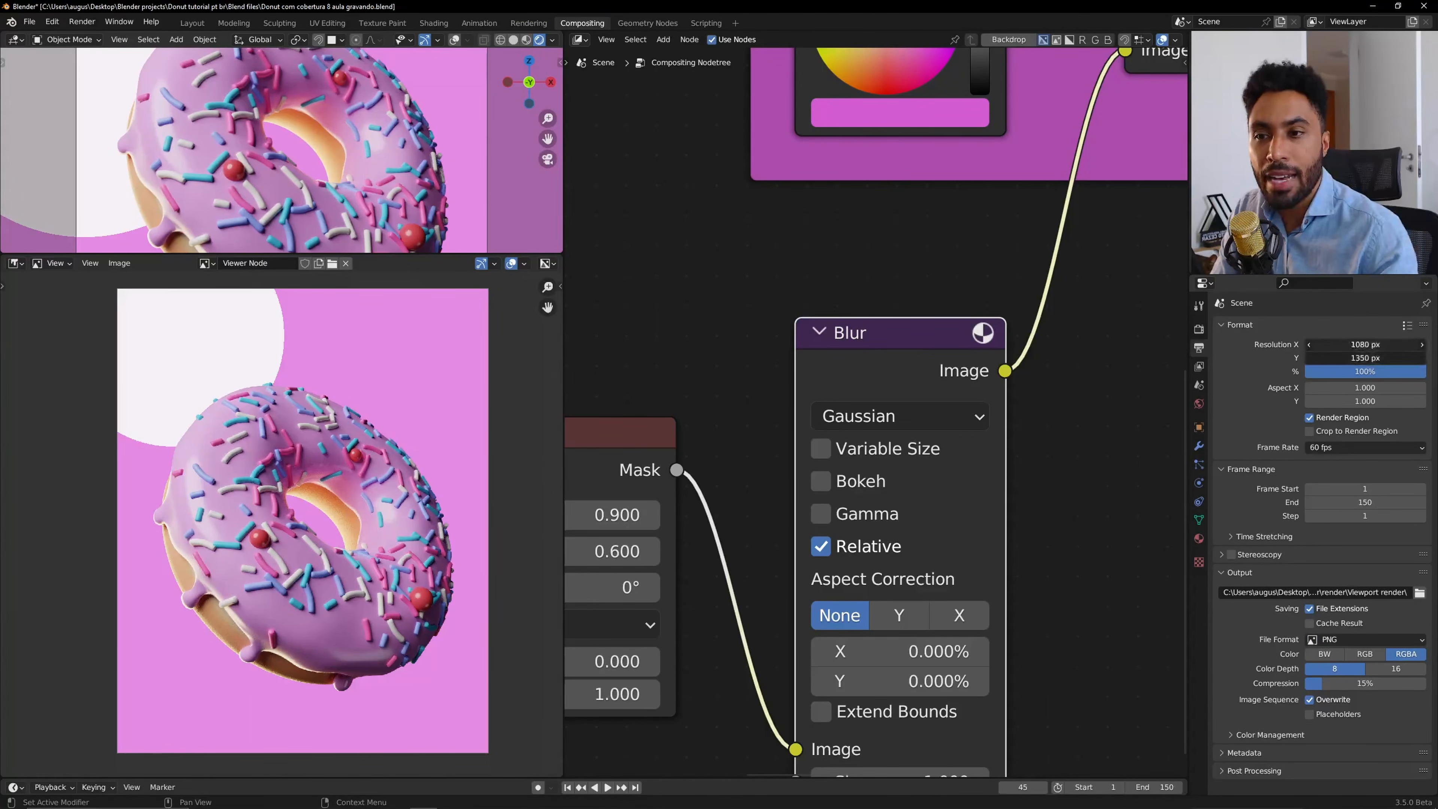
pyautogui.click(1363, 344)
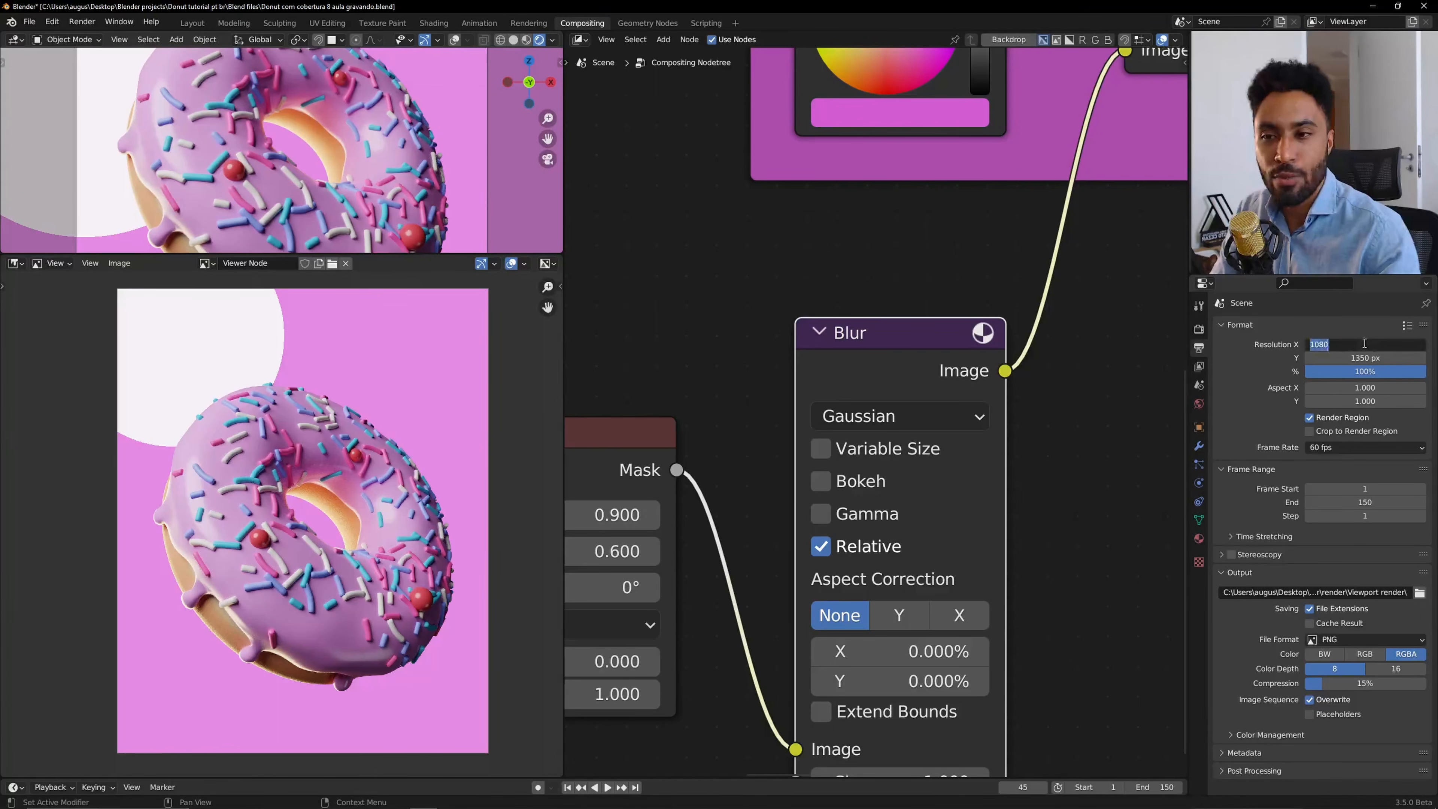
pyautogui.press('Return')
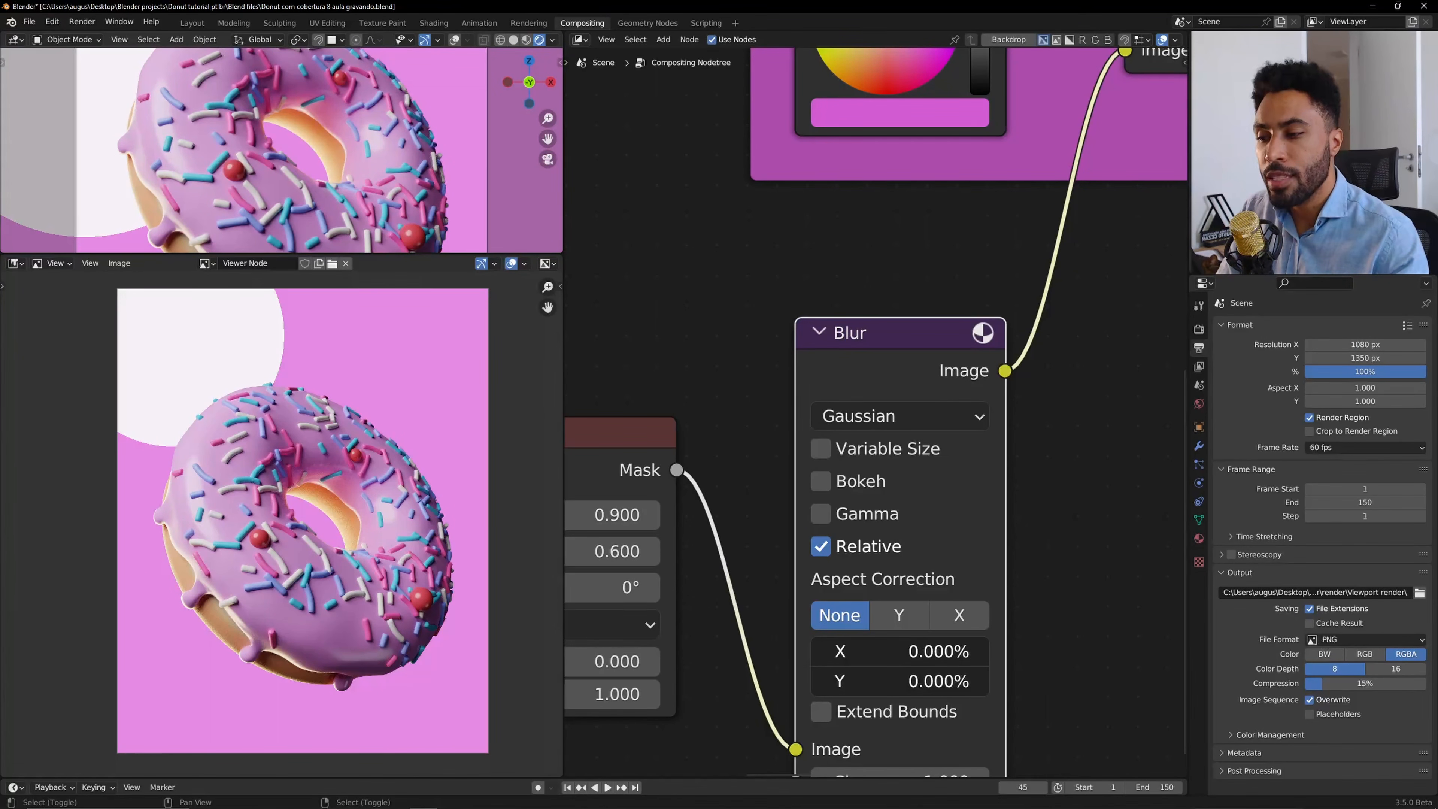
# Set the Blur node's relative X and Y size to 30% and view the result full screen.
pyautogui.moveTo(900, 666); pyautogui.dragTo(862, 652)
pyautogui.click(872, 653)
pyautogui.write('30')
pyautogui.press('Return')
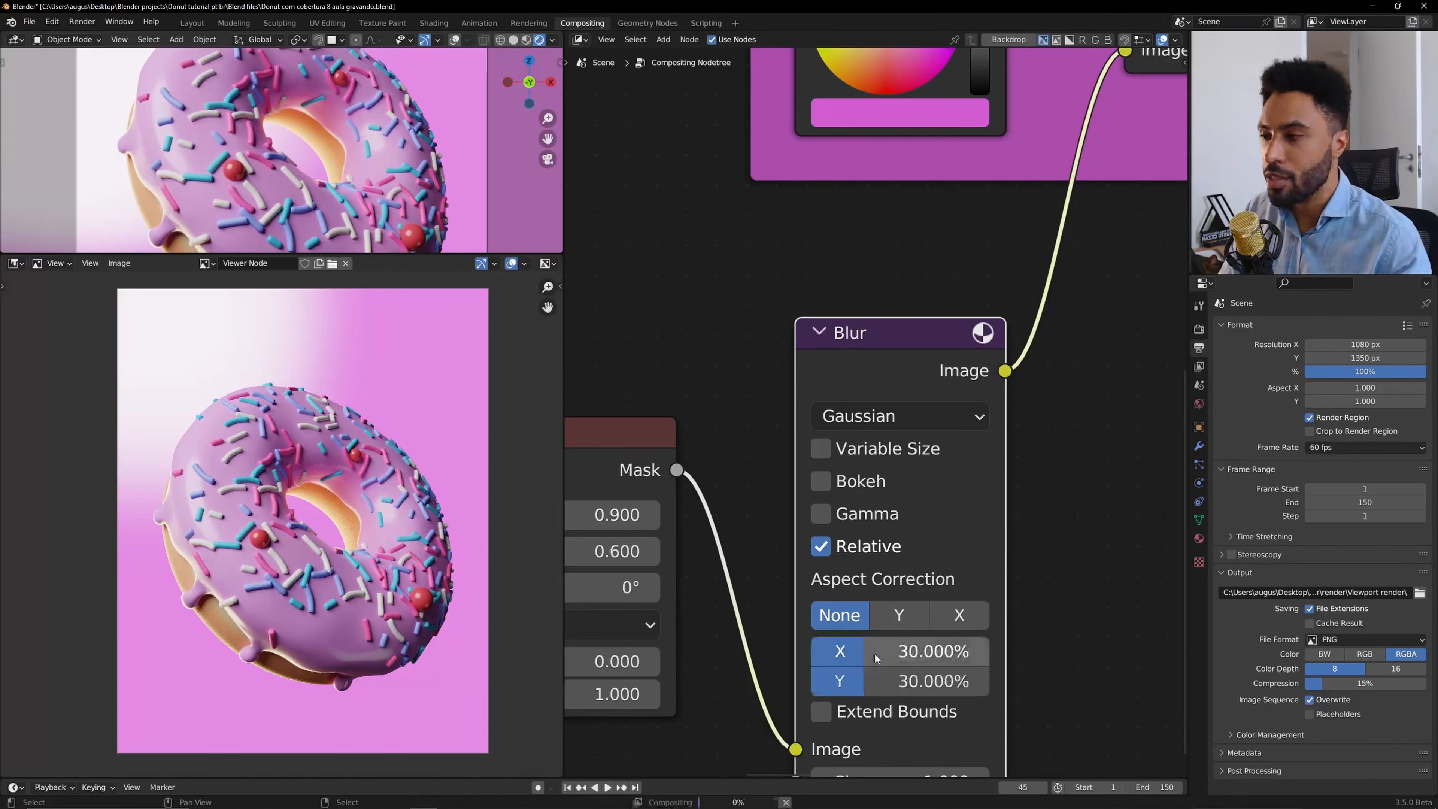
pyautogui.hotkey('ctrl', 'space')
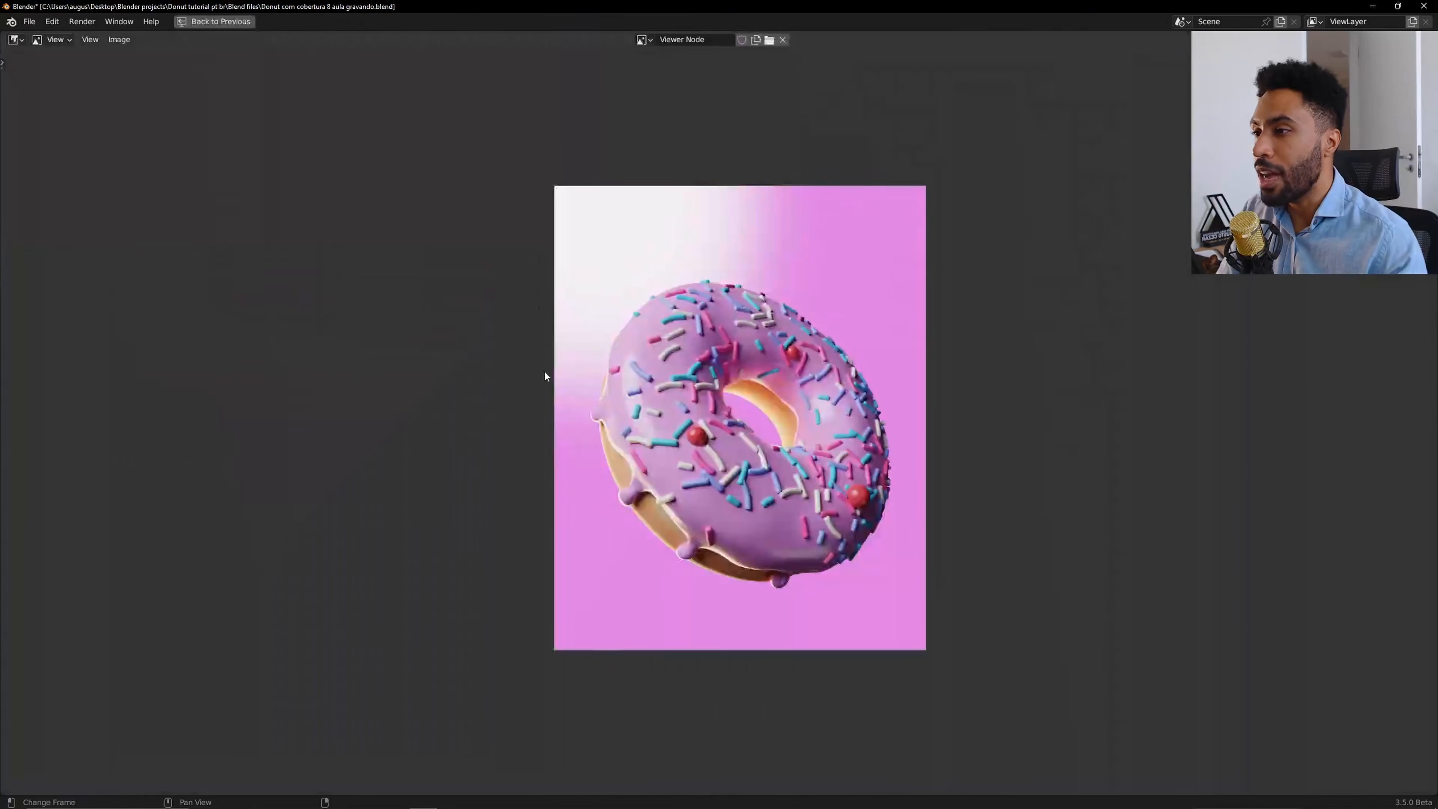
# Leave the full-screen preview and resize the 3D viewport and image viewer areas, fitting the camera view in both.
pyautogui.scroll(1, 599, 363)
pyautogui.keyDown('ctrl'); pyautogui.moveTo(718, 217); pyautogui.dragTo(772, 157, button='middle'); pyautogui.keyUp('ctrl')
pyautogui.hotkey('ctrl', 'space')
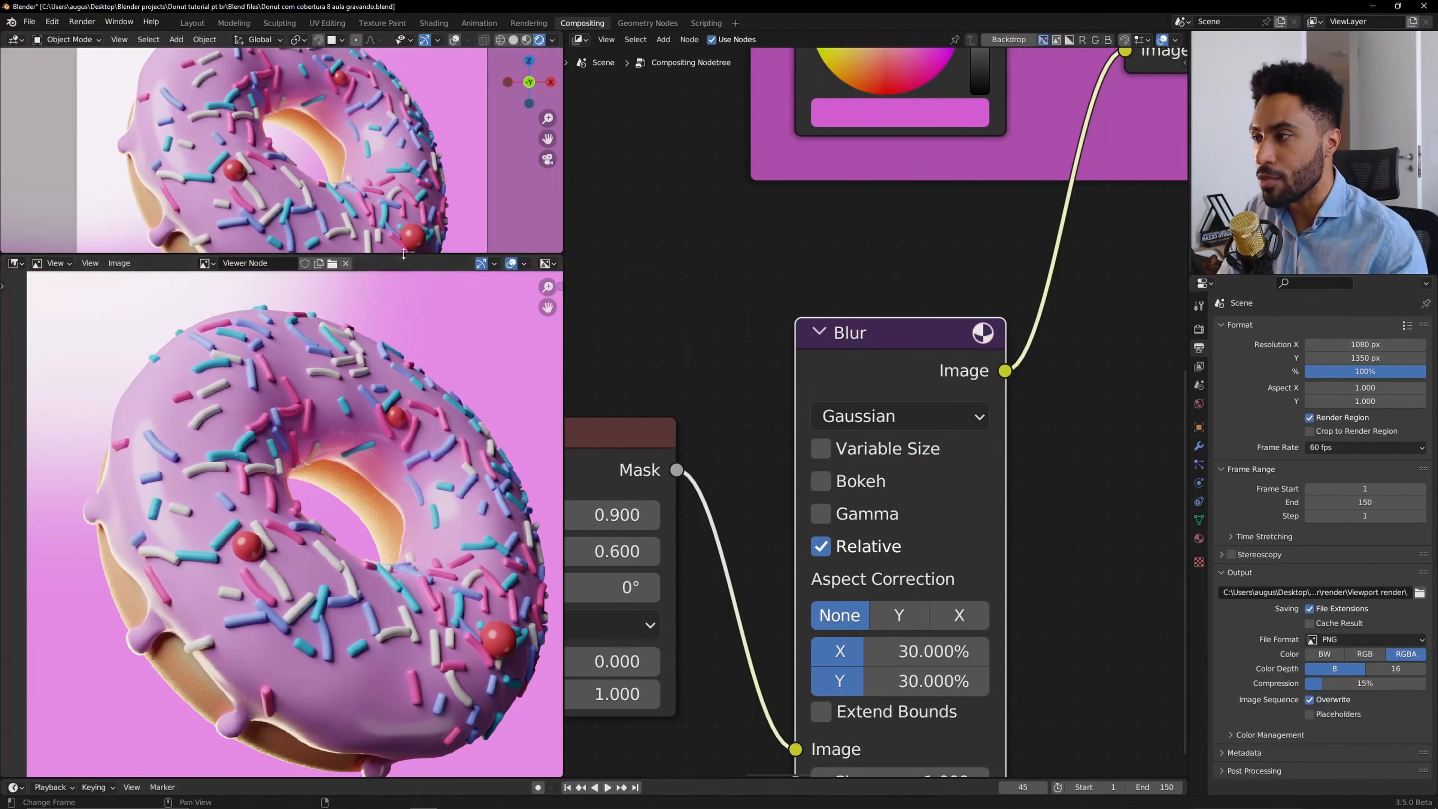
pyautogui.moveTo(404, 254); pyautogui.dragTo(404, 517)
pyautogui.press('KP_0')
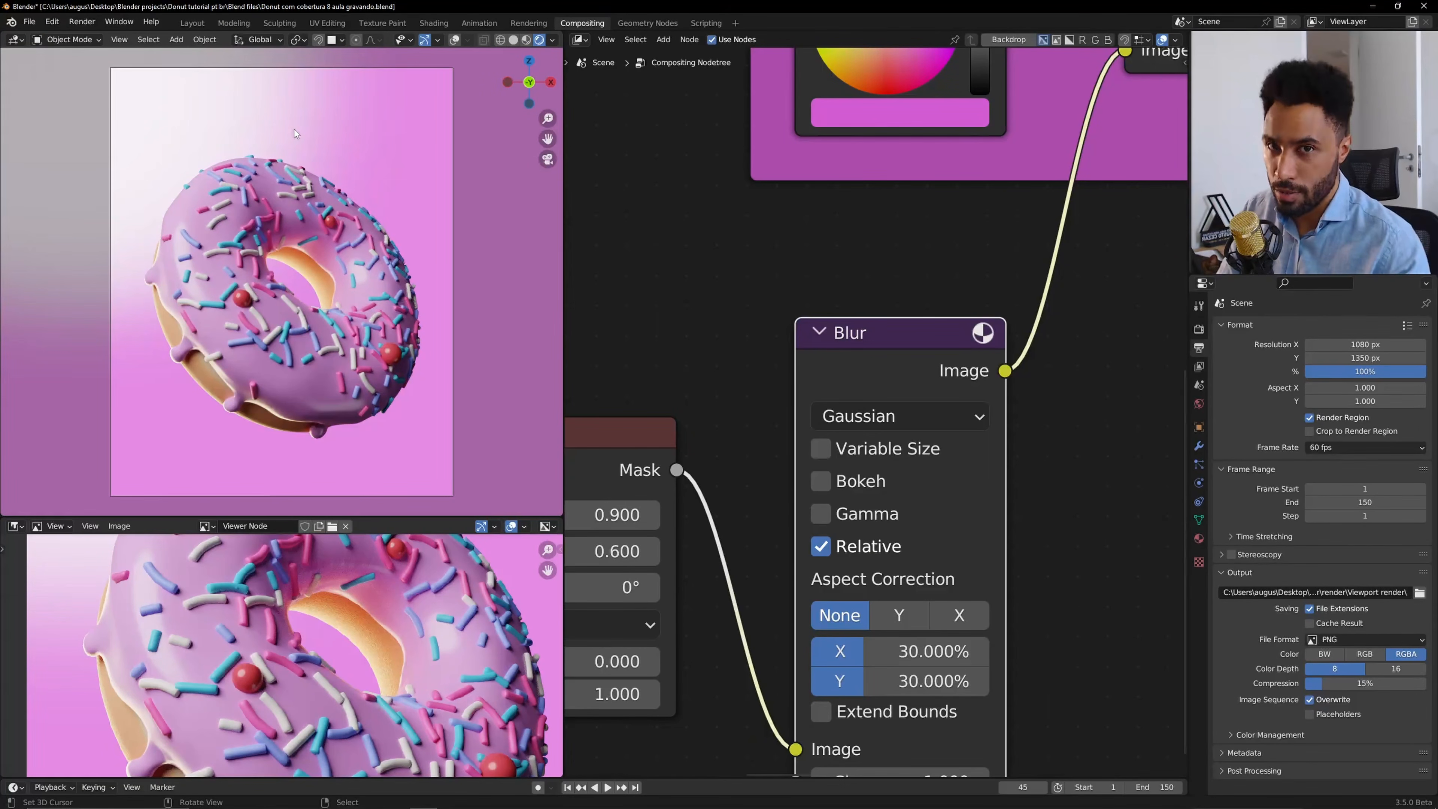
pyautogui.moveTo(348, 517); pyautogui.dragTo(348, 292)
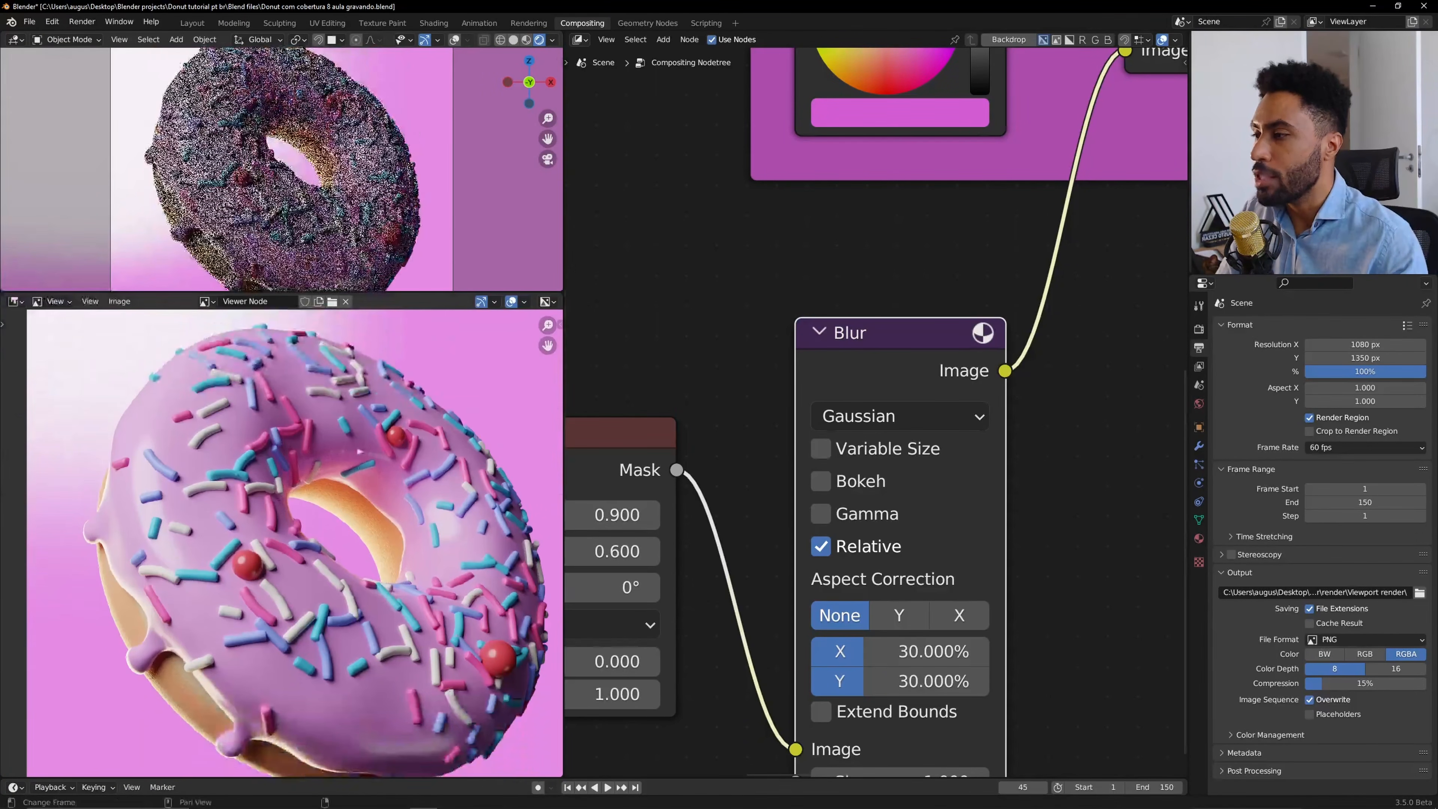
pyautogui.press('Home')
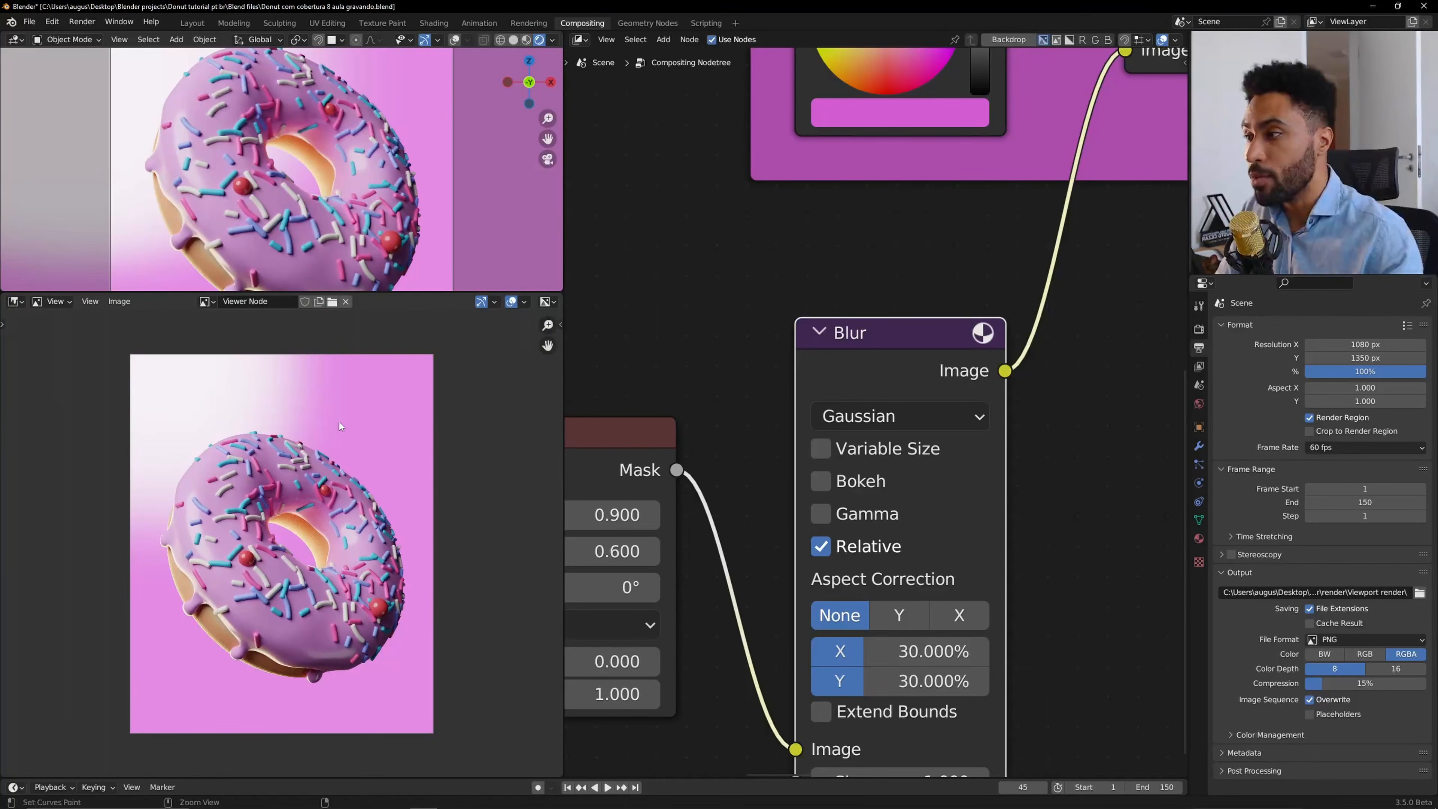
pyautogui.moveTo(383, 293); pyautogui.dragTo(374, 378)
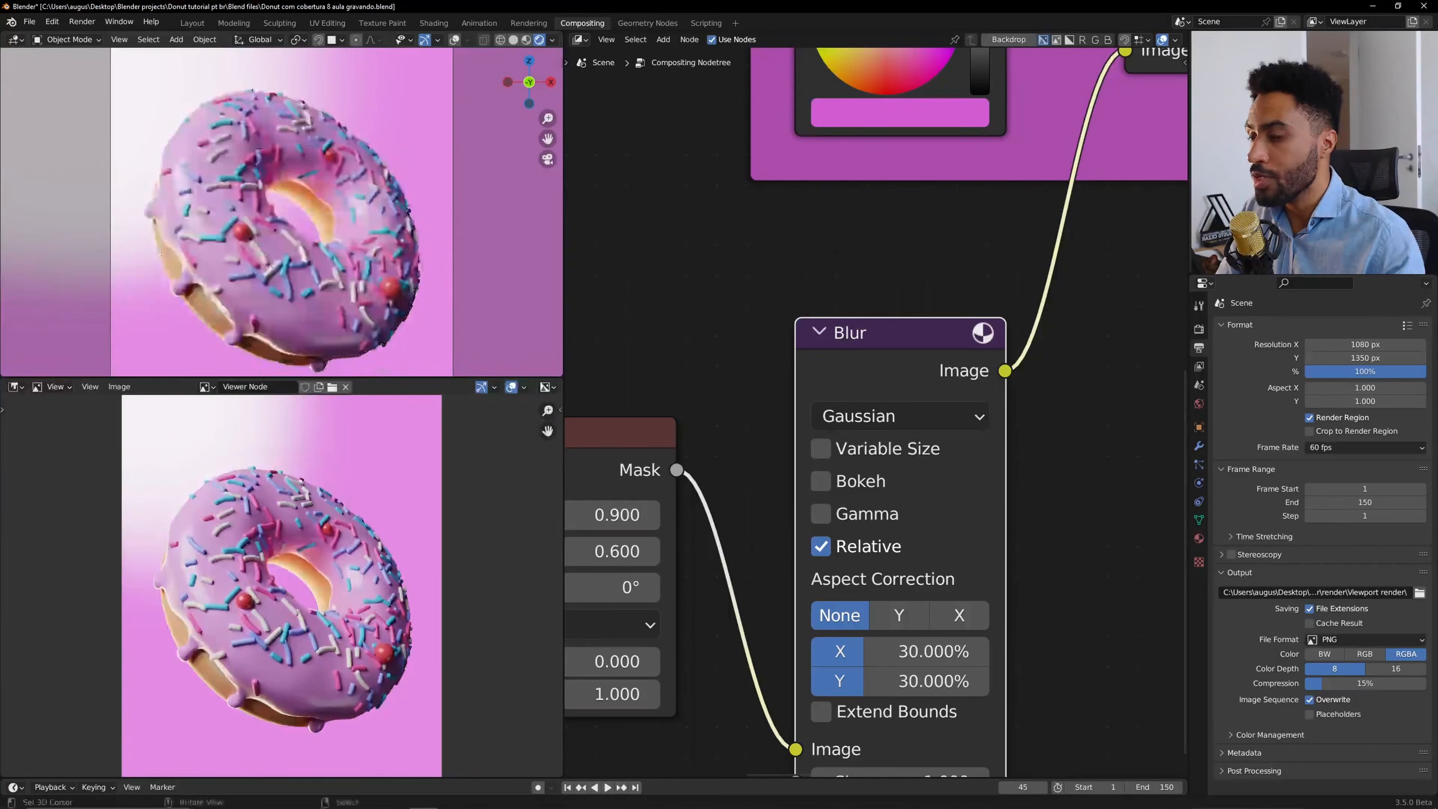
pyautogui.press('Home')
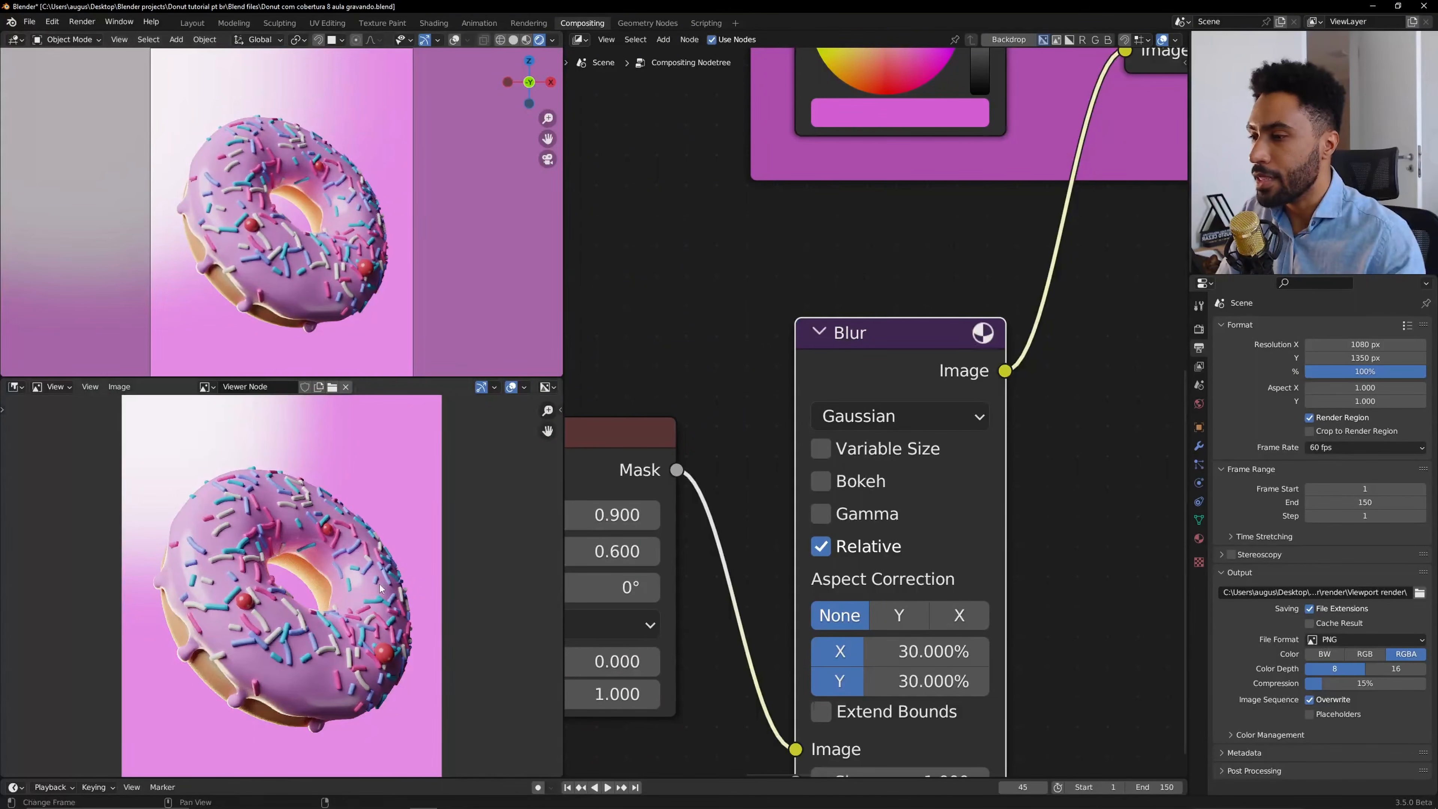
# Set the Add node's Fac to 0.3, briefly previewing the viewport full screen.
pyautogui.scroll(-3, 961, 340)
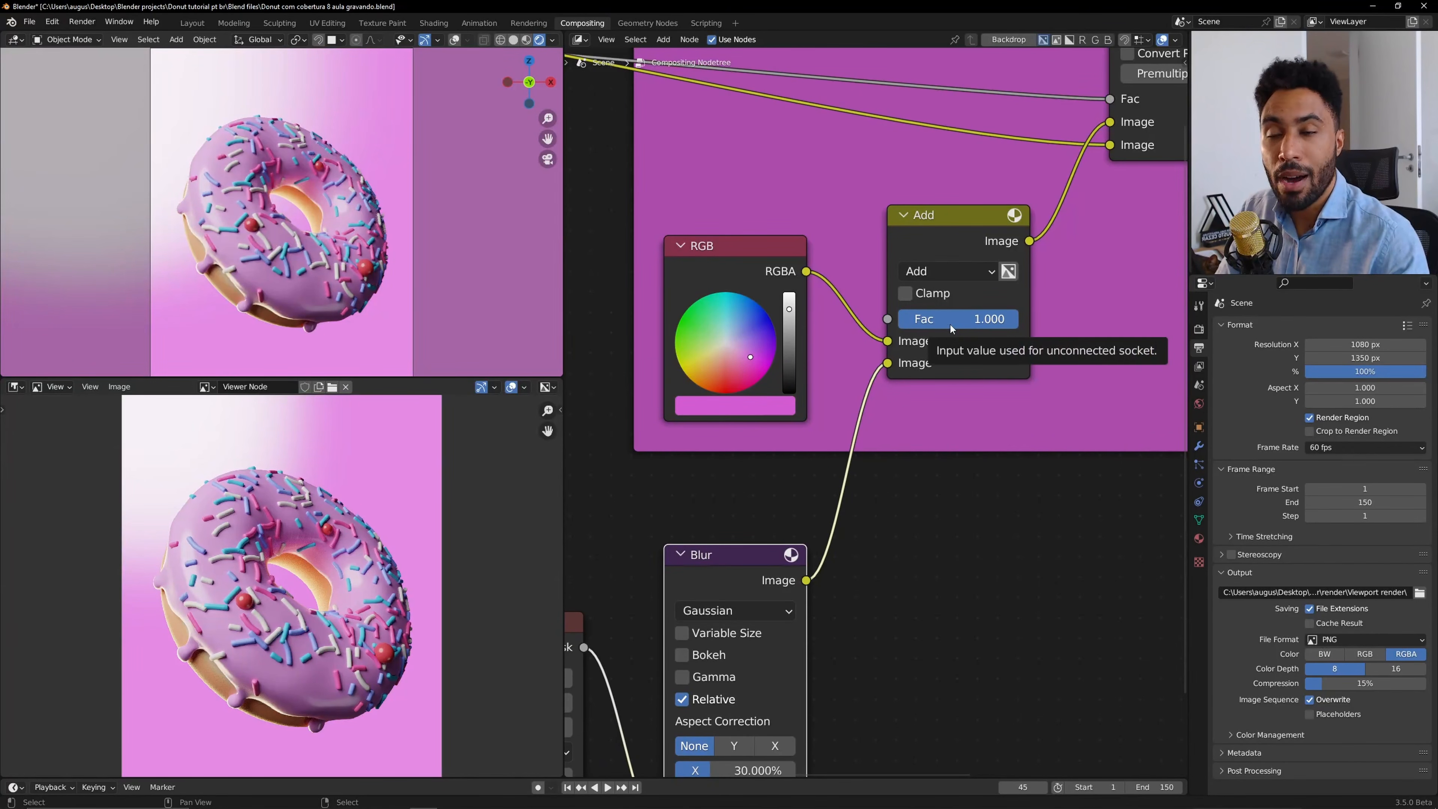
pyautogui.moveTo(1009, 319); pyautogui.dragTo(931, 321)
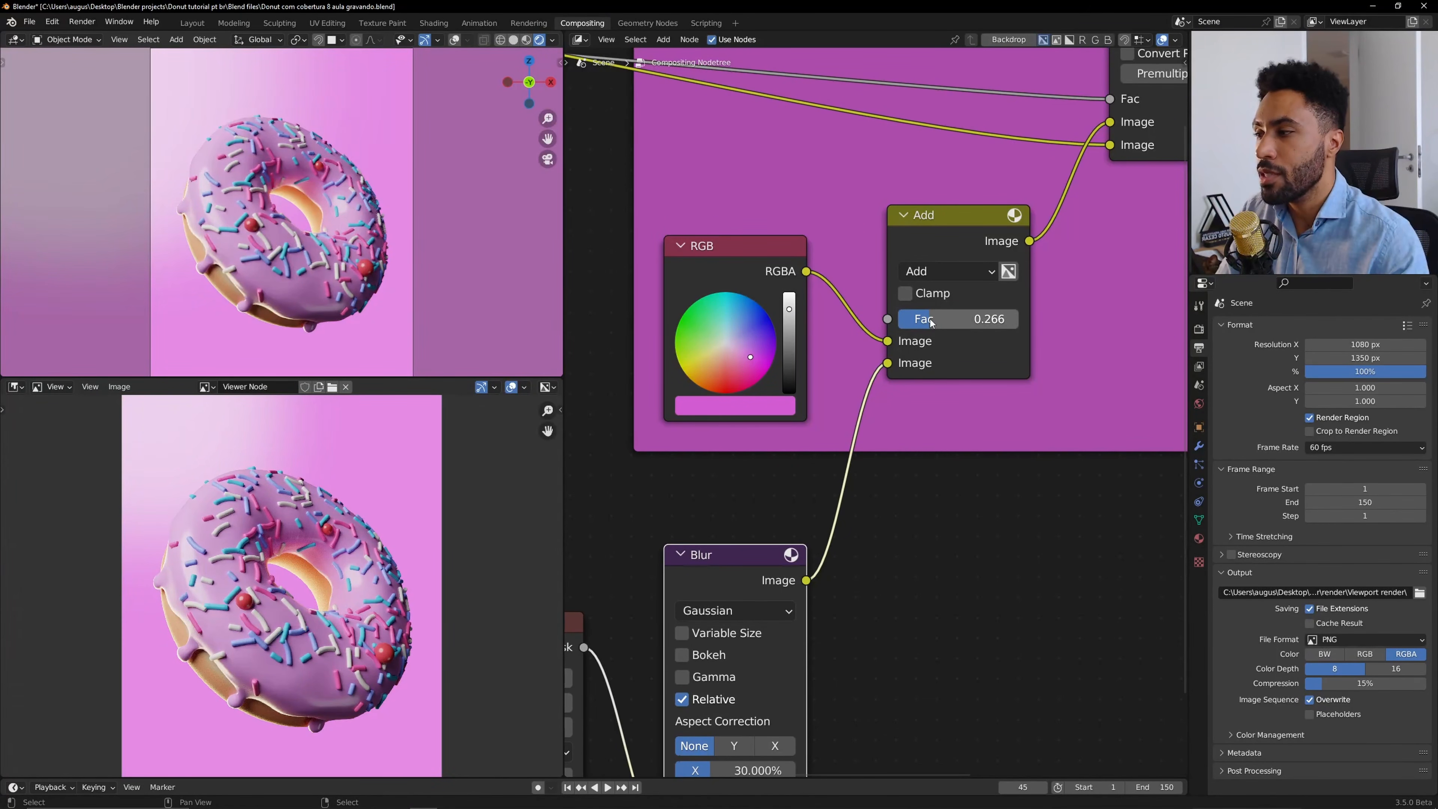
pyautogui.hotkey('ctrl', 'space')
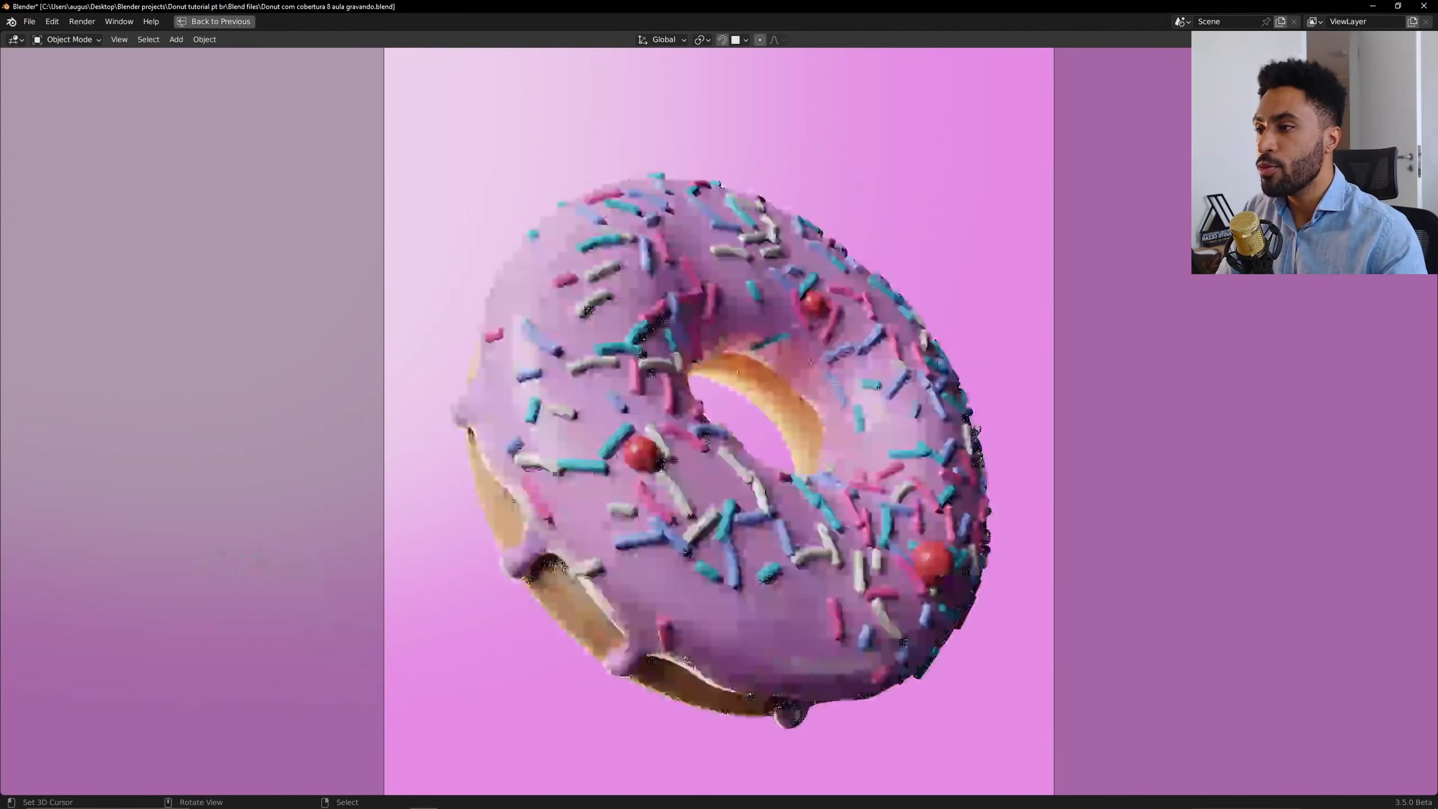
pyautogui.hotkey('ctrl', 'space')
pyautogui.click(987, 320)
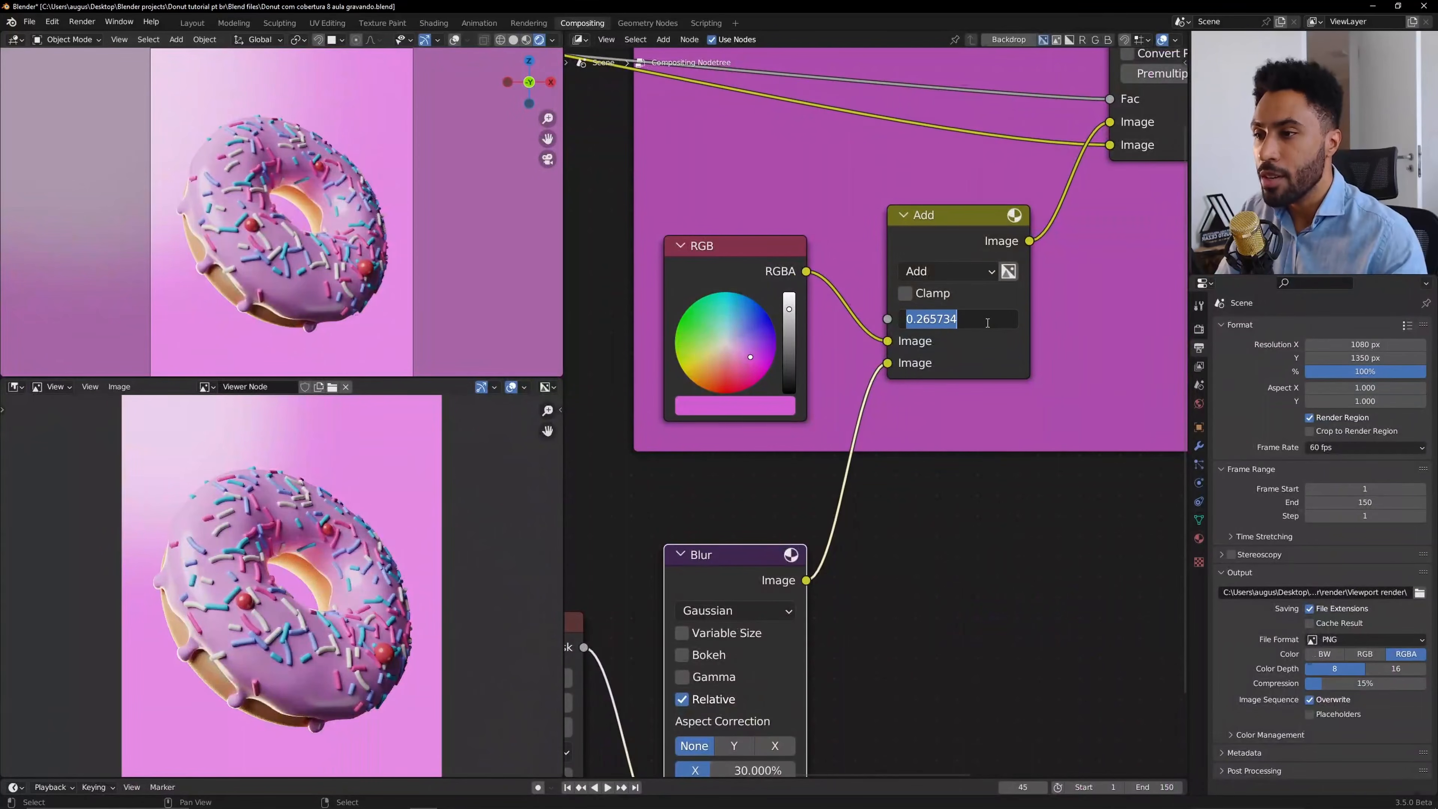
pyautogui.write('0.3')
pyautogui.press('Return')
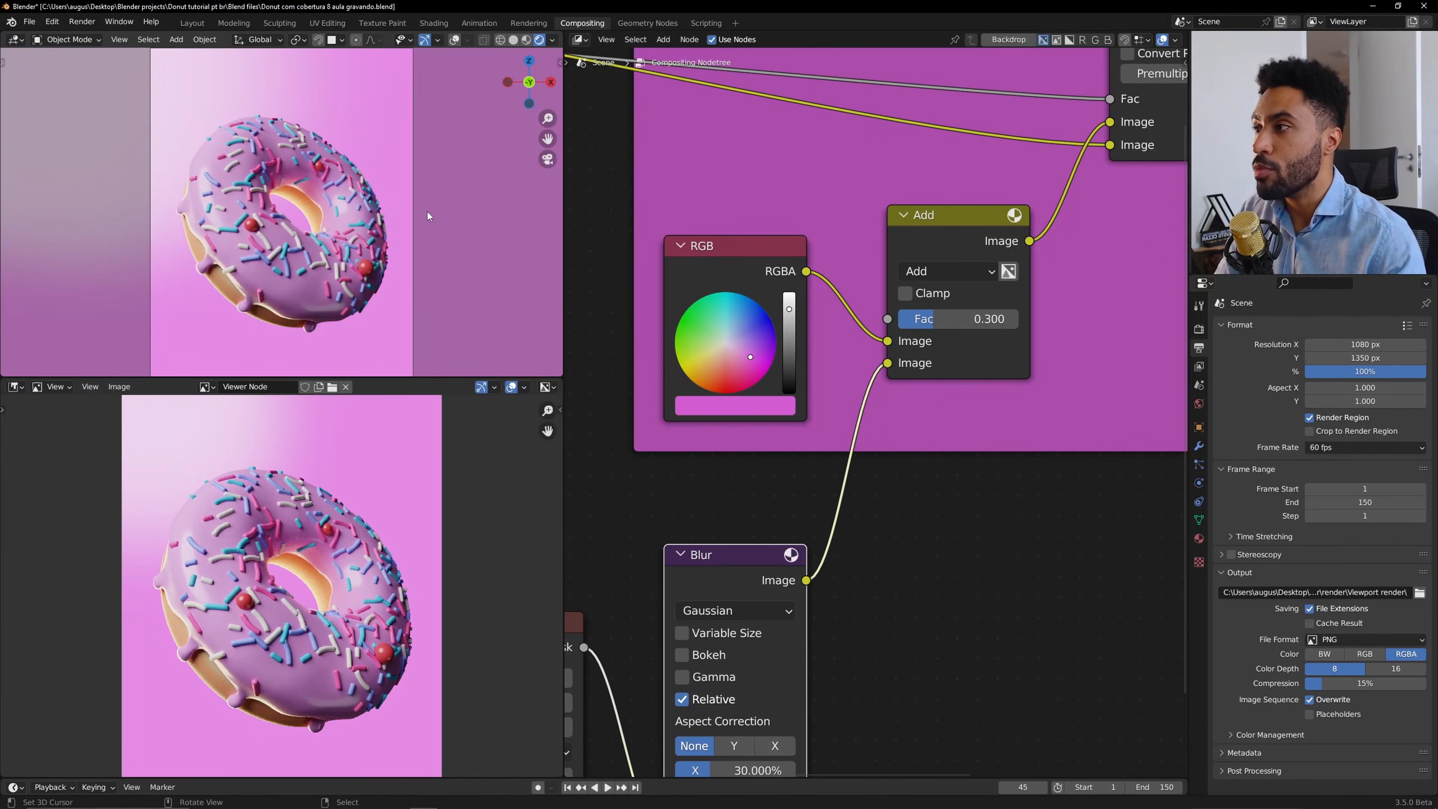
# Try the Blur node's Y and X aspect correction options and set it back to None.
pyautogui.moveTo(779, 588); pyautogui.dragTo(905, 481, button='middle')
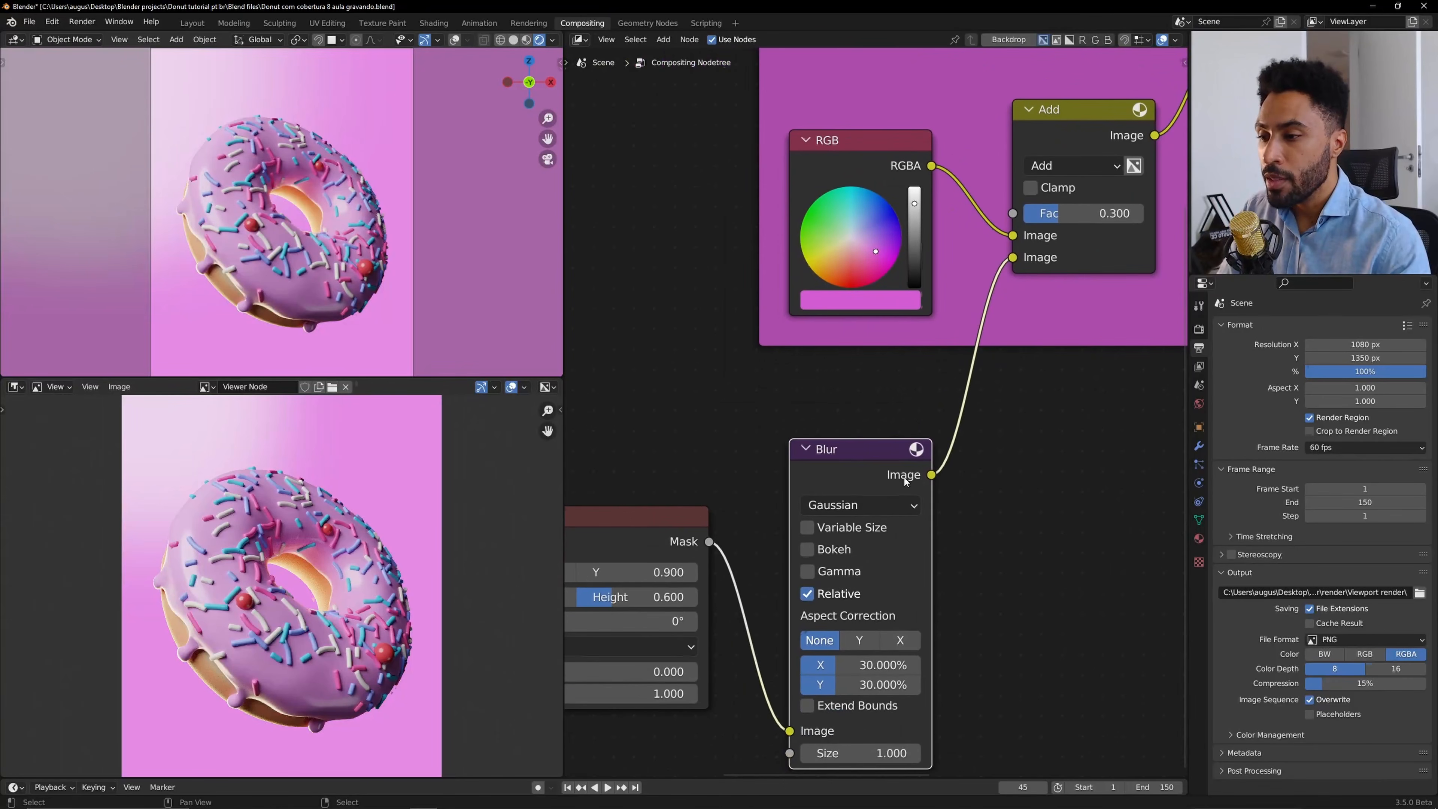
pyautogui.moveTo(842, 528); pyautogui.dragTo(832, 452, button='middle')
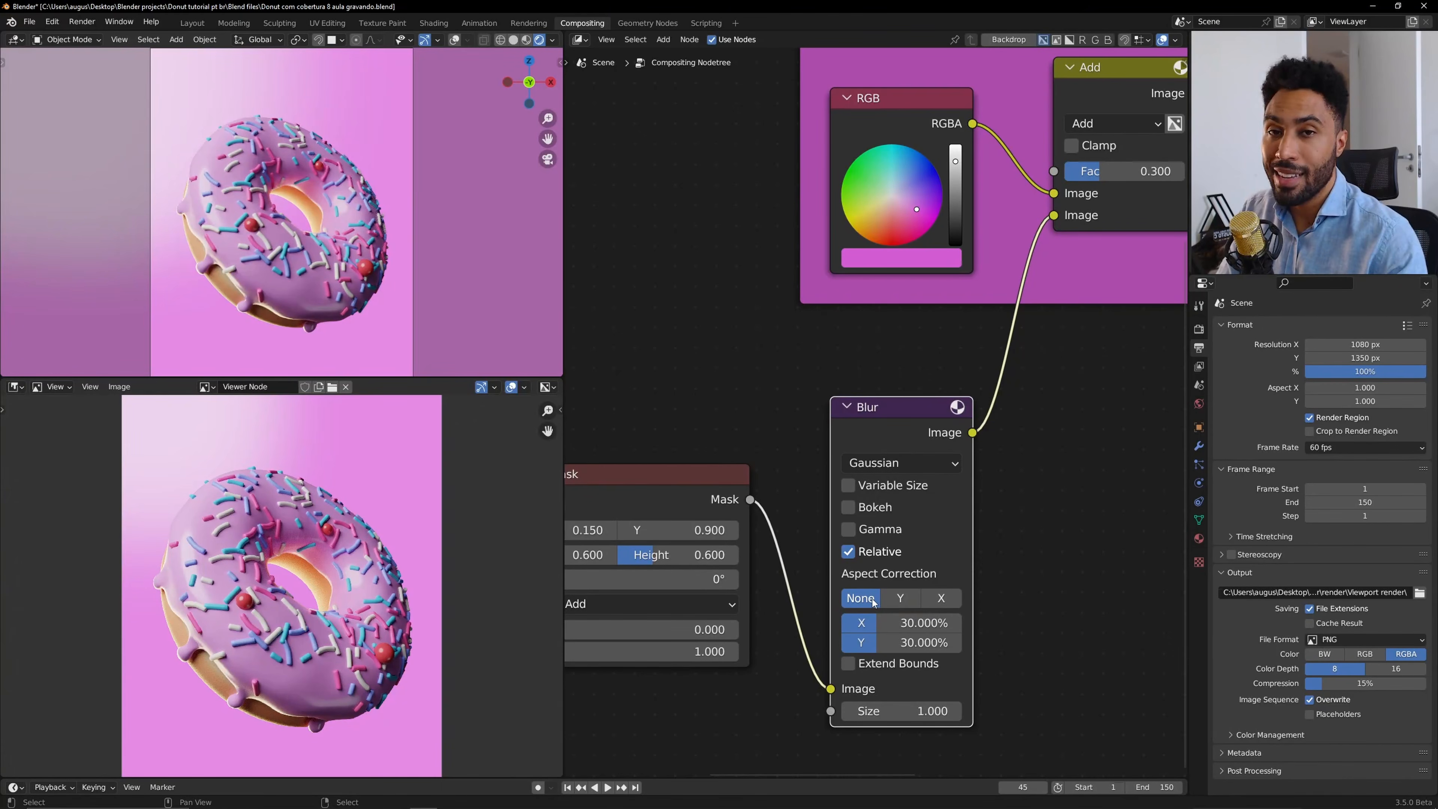
pyautogui.click(911, 603)
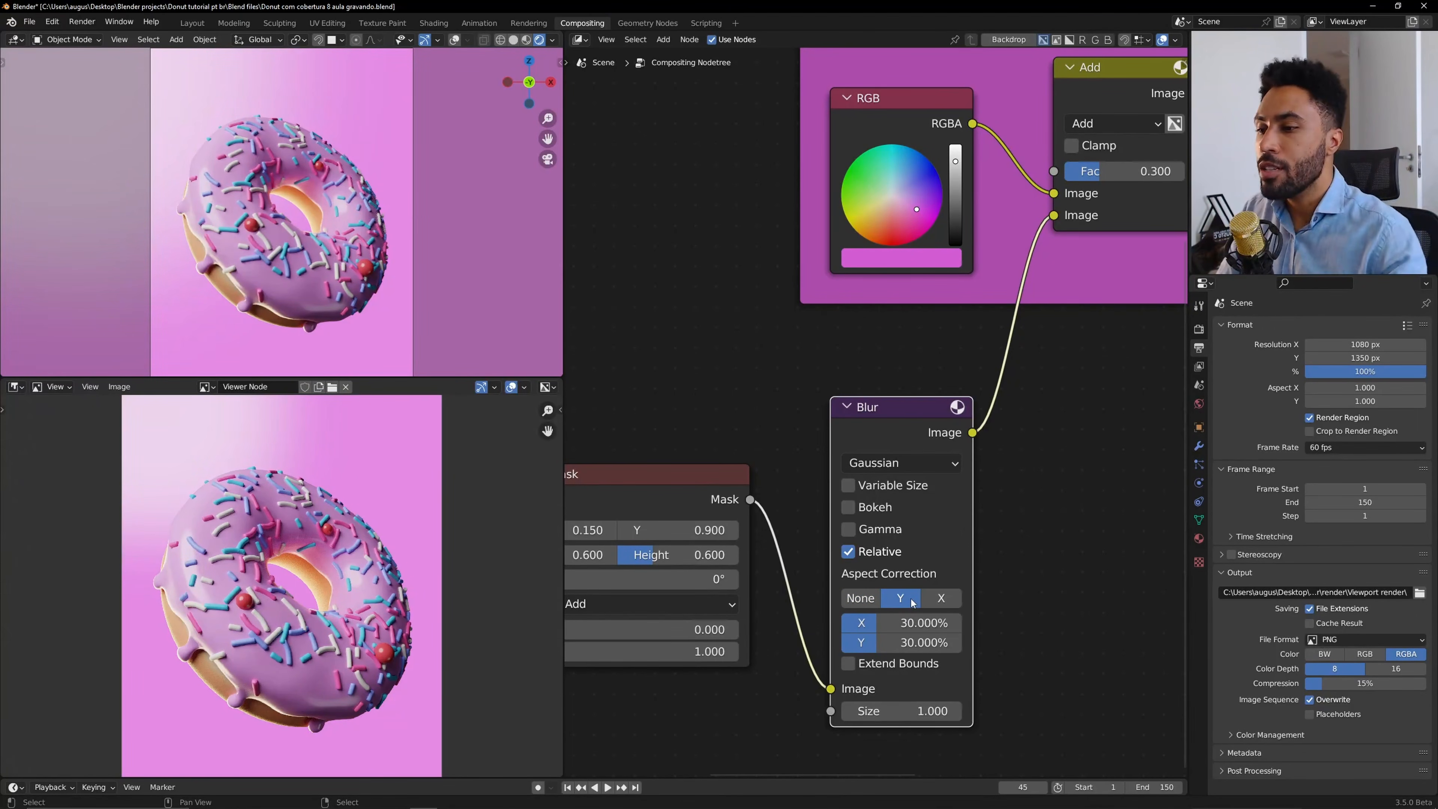
pyautogui.click(934, 599)
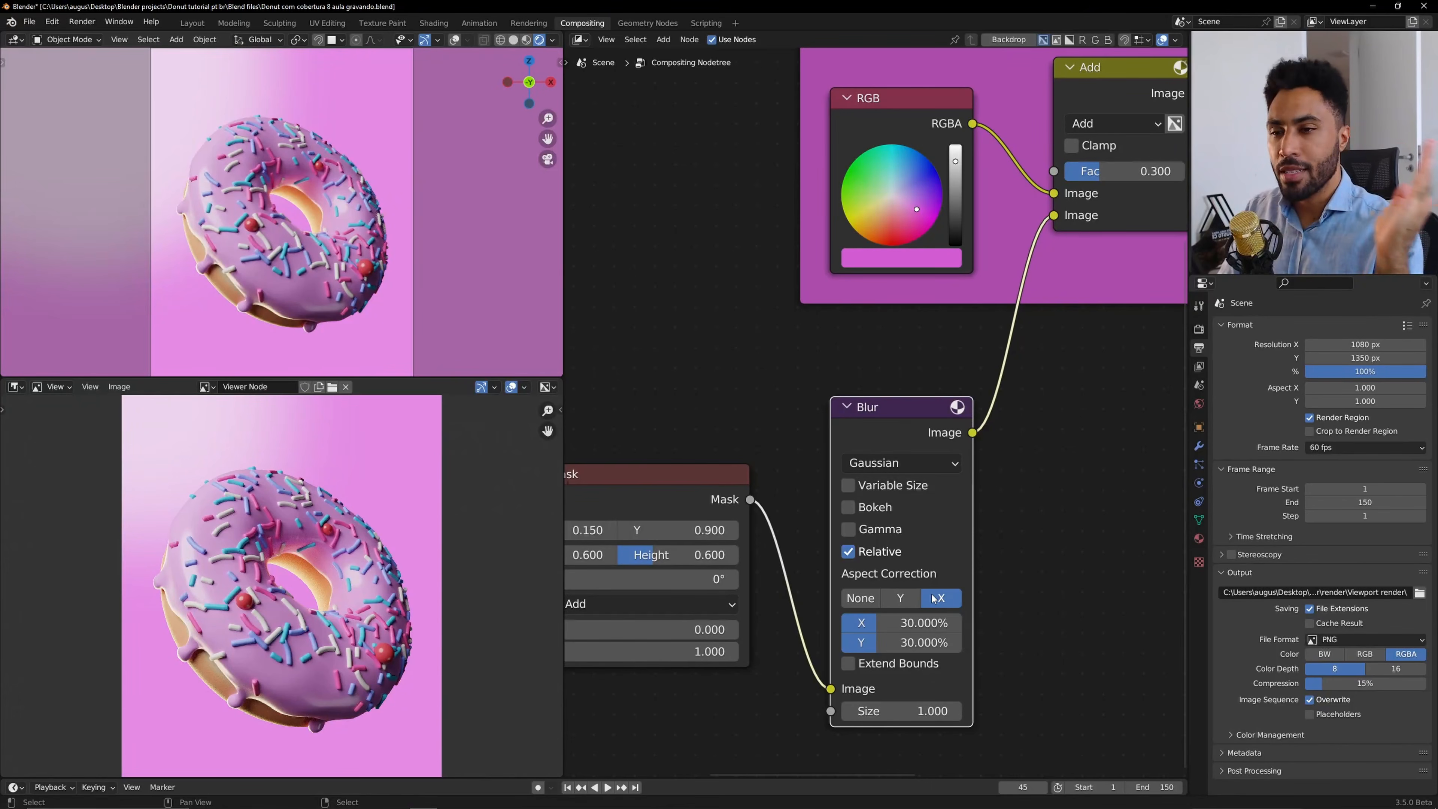
pyautogui.click(908, 600)
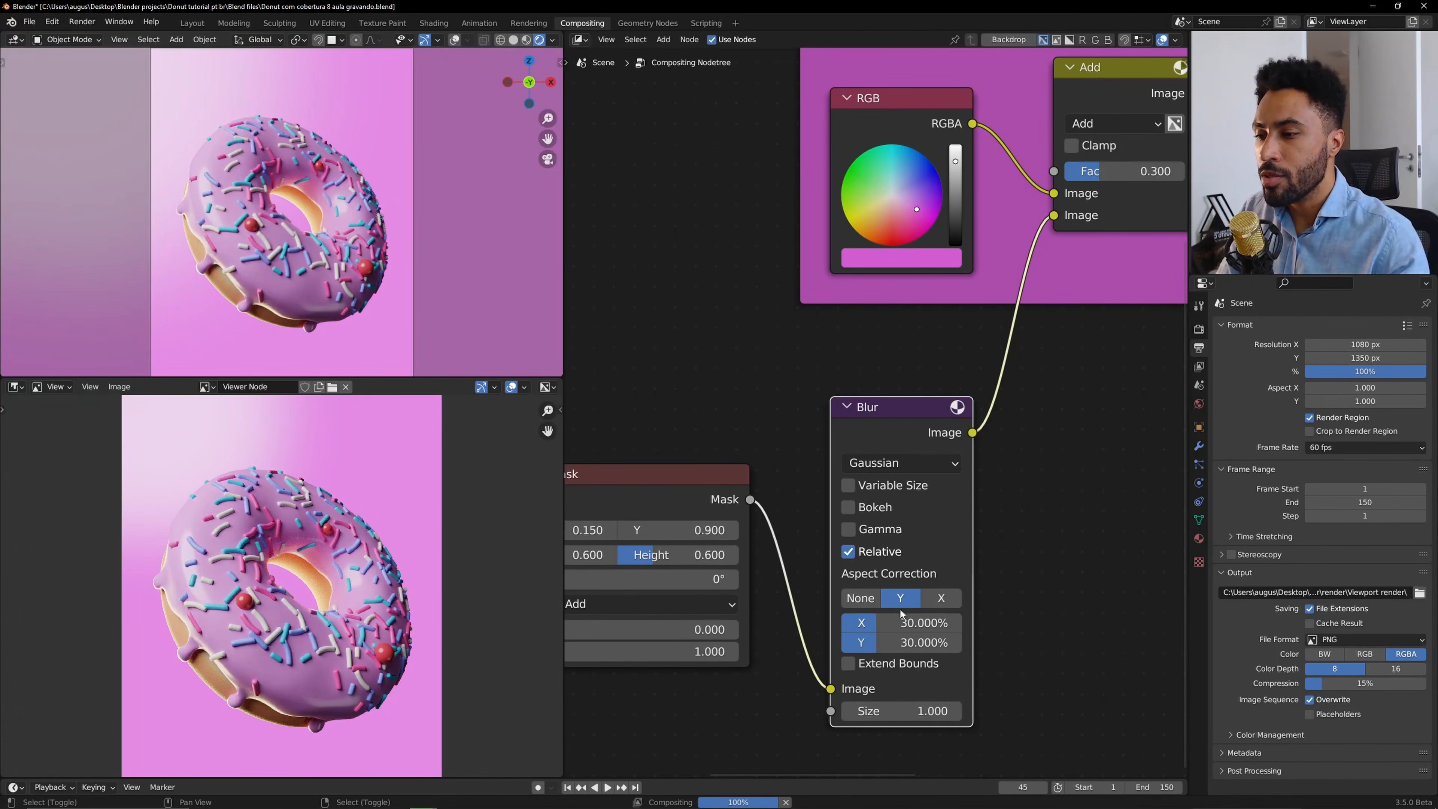
pyautogui.click(858, 599)
pyautogui.click(929, 600)
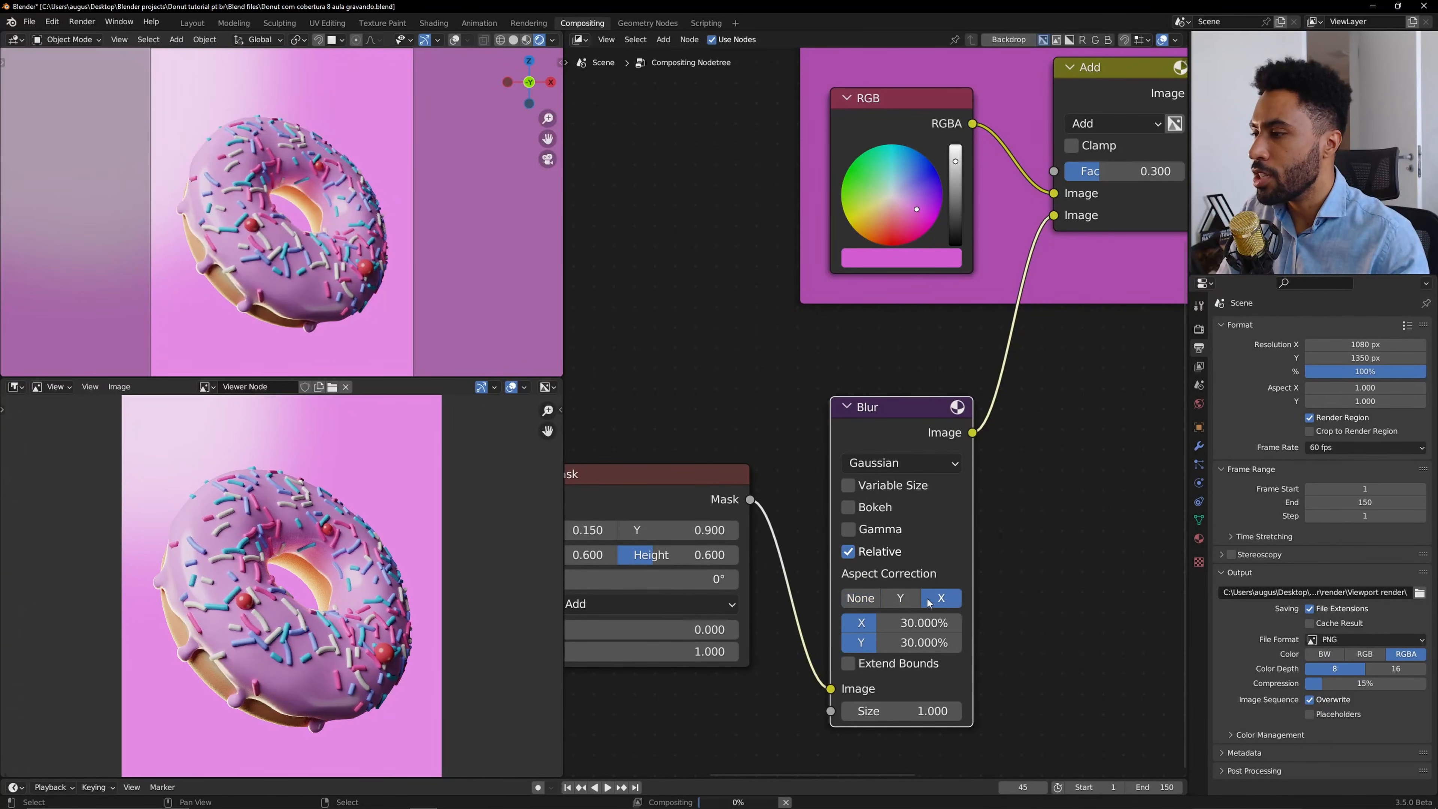
pyautogui.click(860, 598)
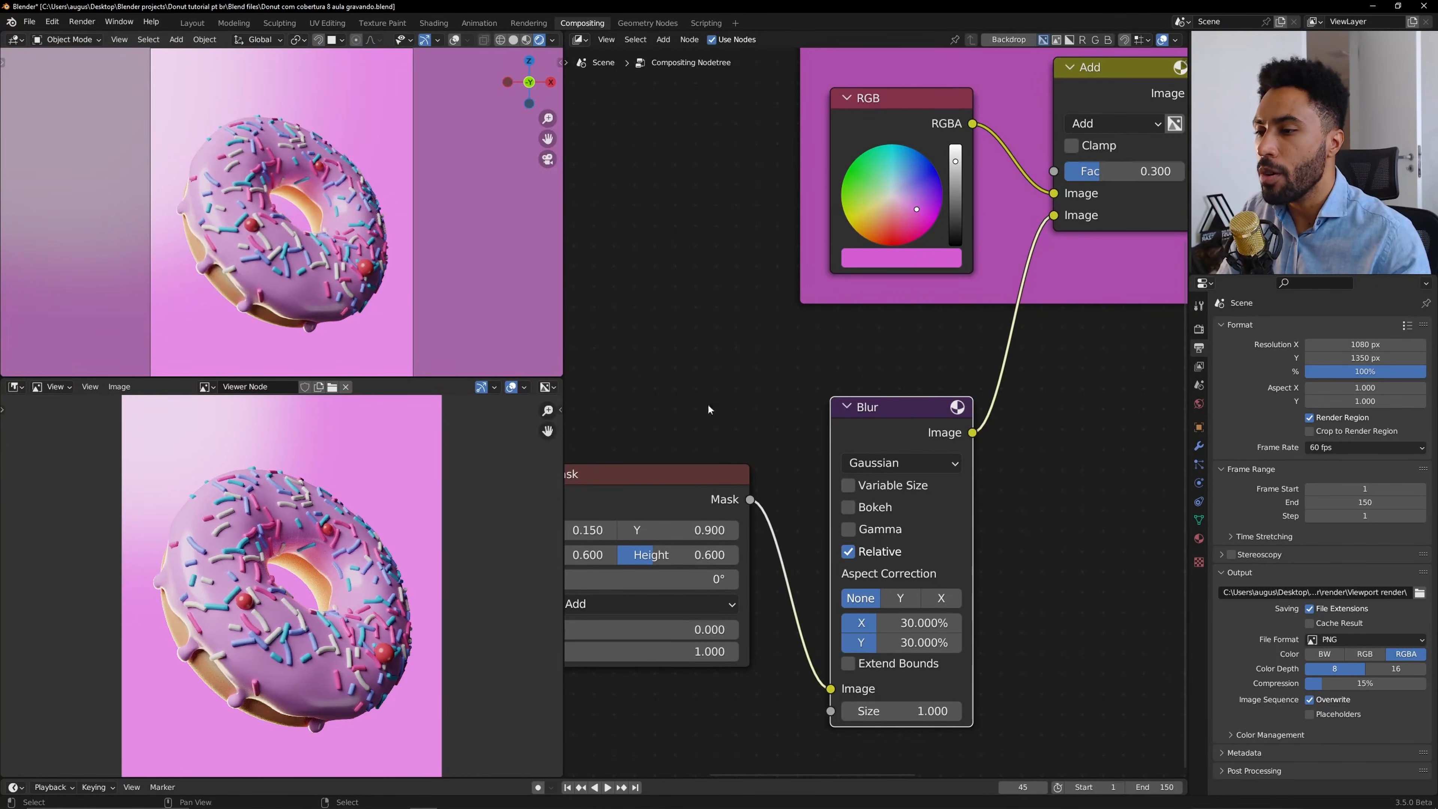
# Move the Ellipse Mask and Blur nodes into the Background frame below the RGB node.
pyautogui.scroll(-4, 948, 447)
pyautogui.moveTo(739, 398); pyautogui.dragTo(905, 518)
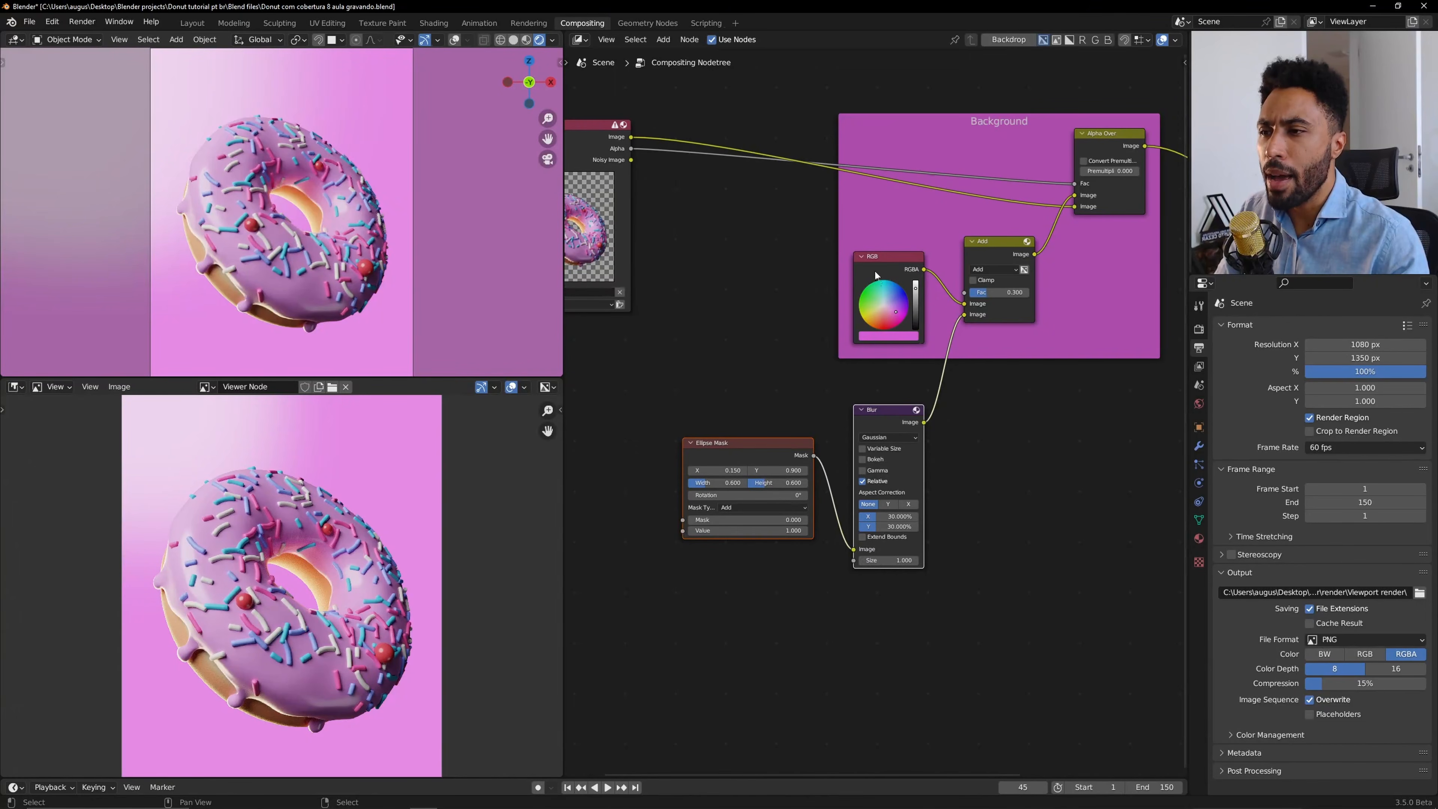
pyautogui.press('g')
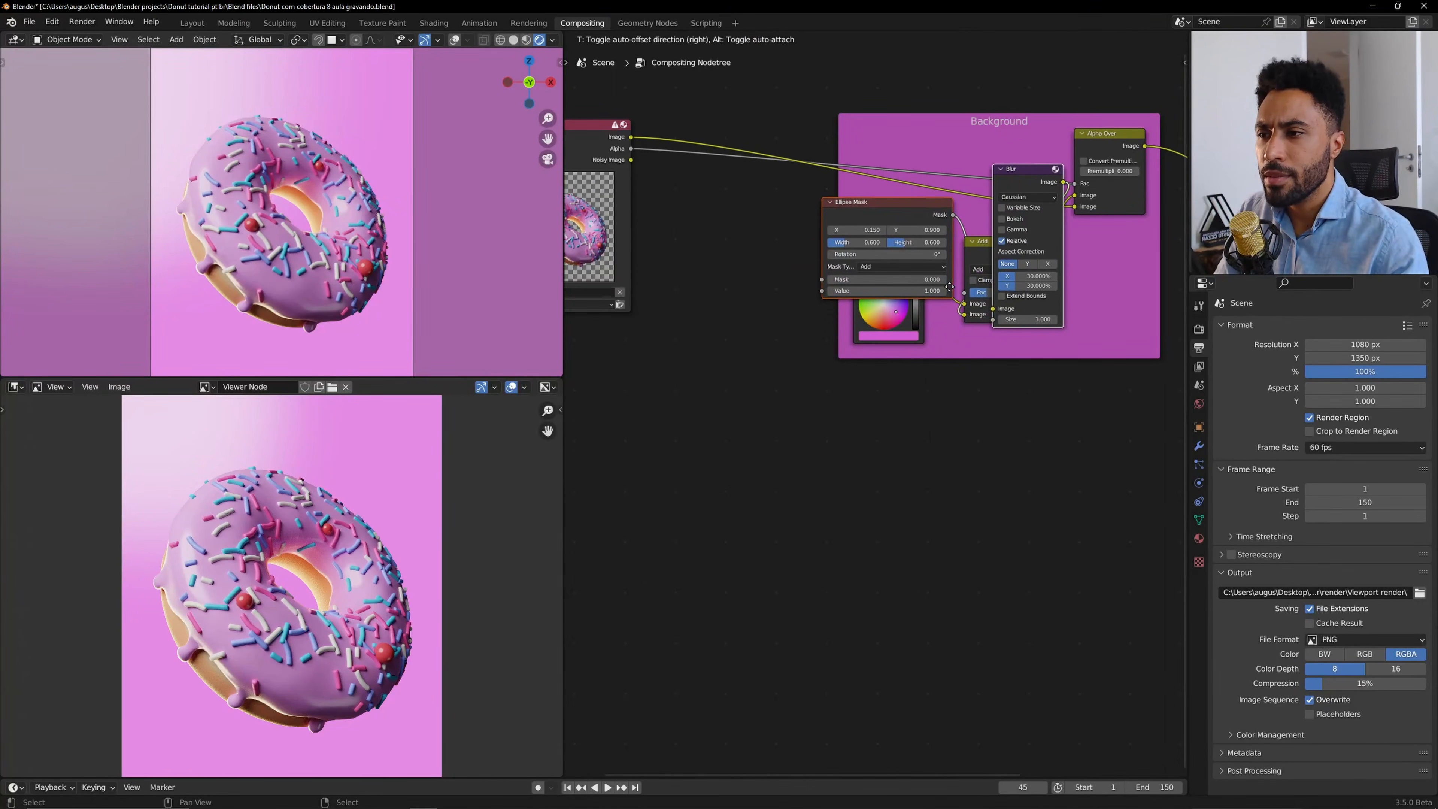
pyautogui.click(961, 290)
pyautogui.press('g')
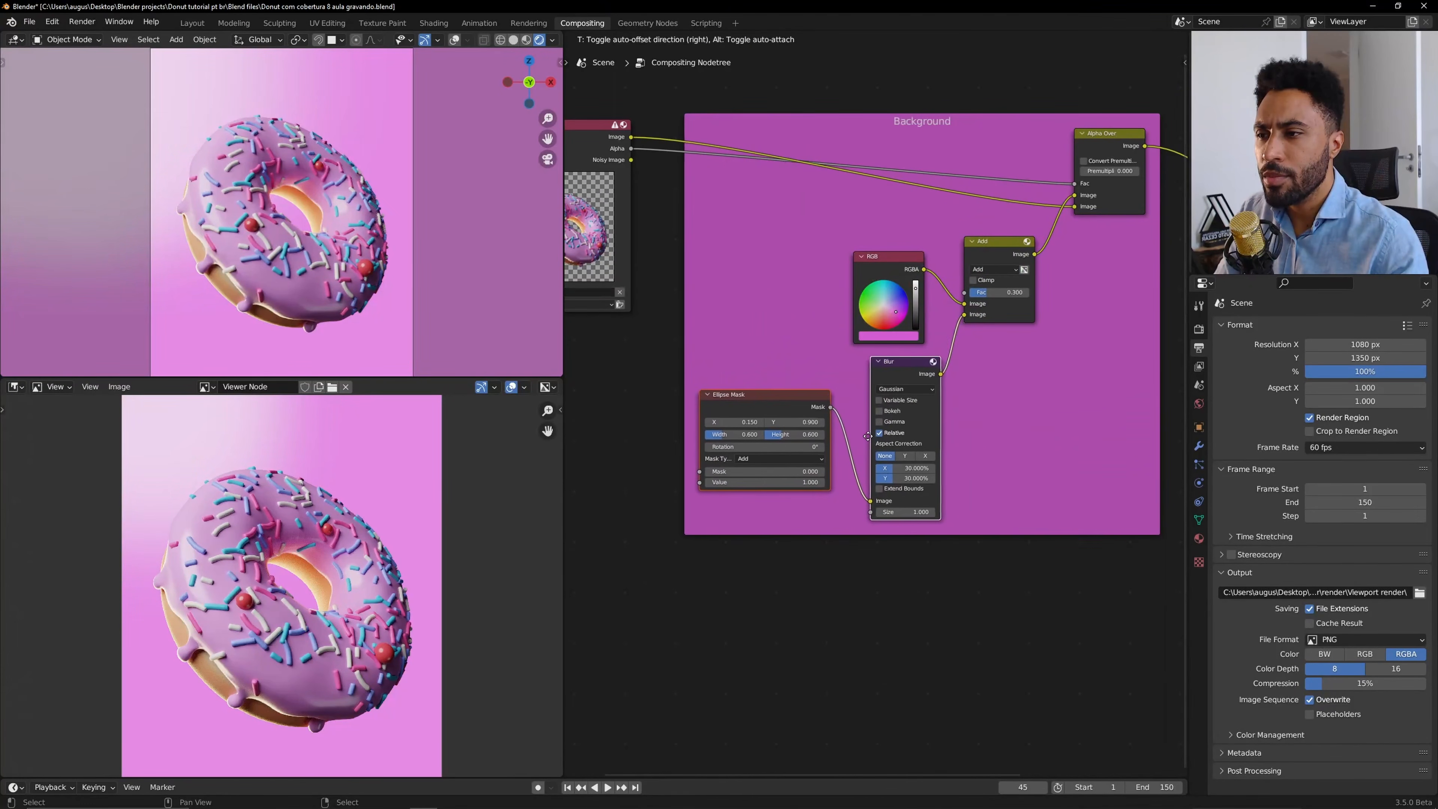
pyautogui.click(849, 431)
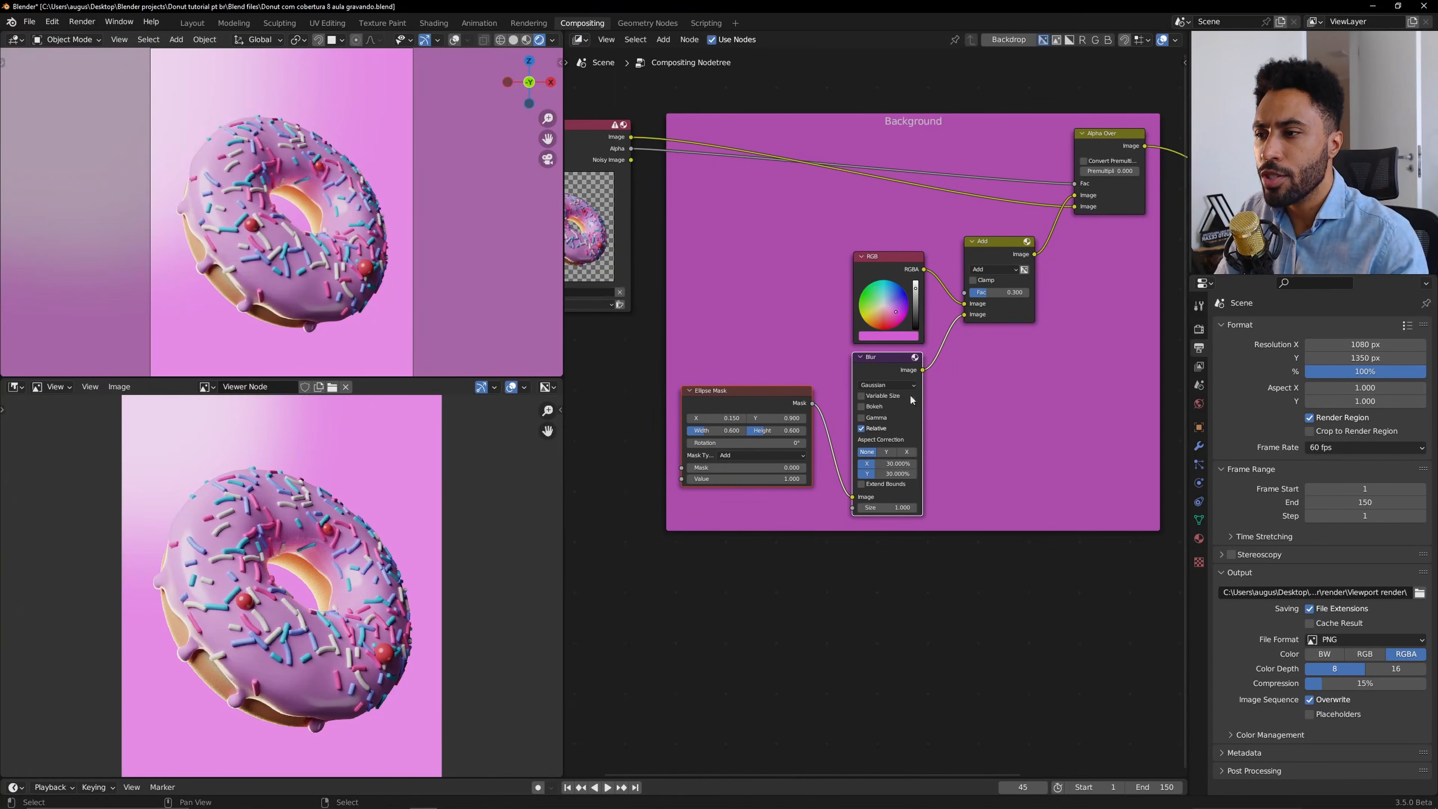
pyautogui.moveTo(1018, 294); pyautogui.dragTo(827, 384, button='middle')
pyautogui.scroll(-4, 828, 383)
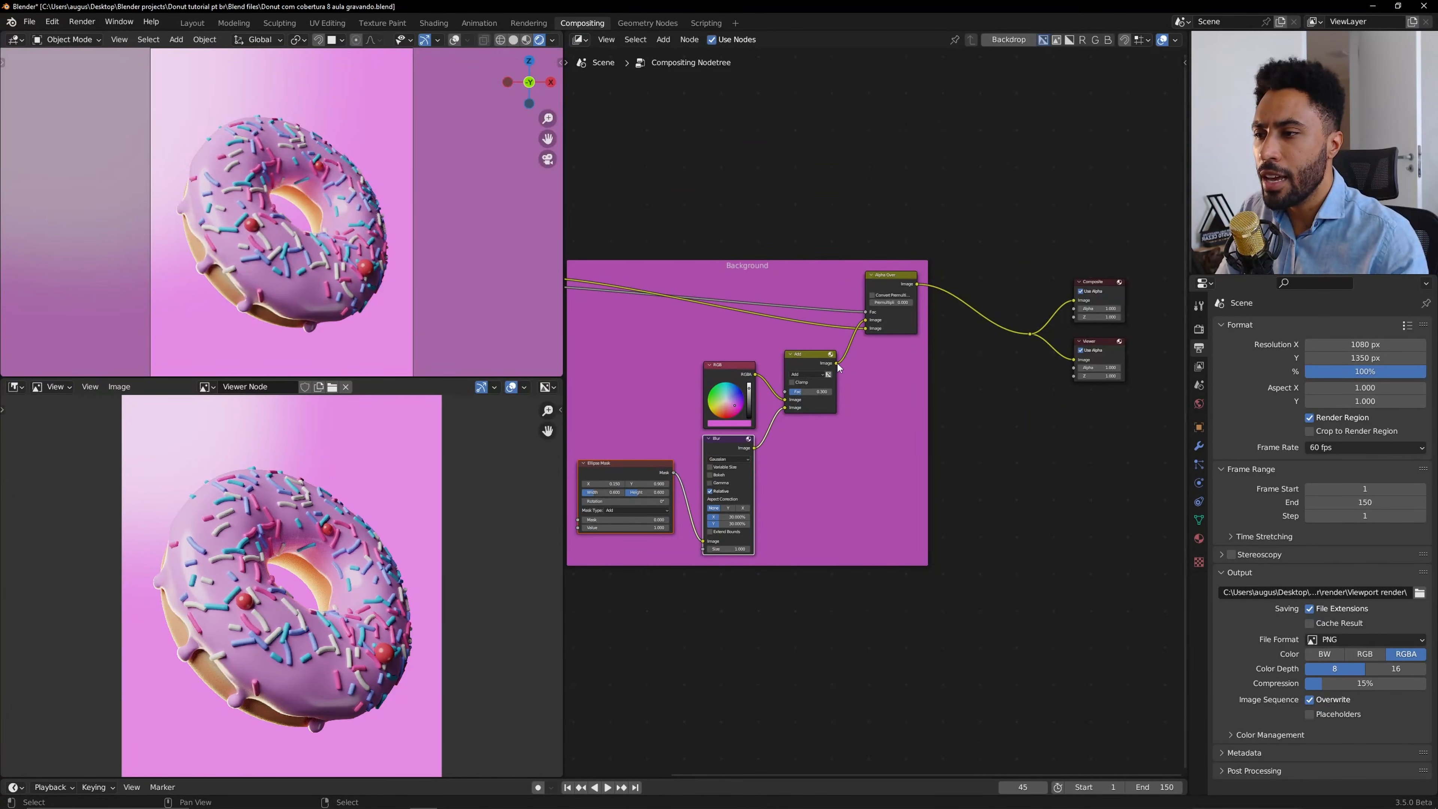
# Link the Add node's output straight to the outputs to preview it, then reconnect the Alpha Over output.
pyautogui.moveTo(837, 363); pyautogui.dragTo(1026, 332)
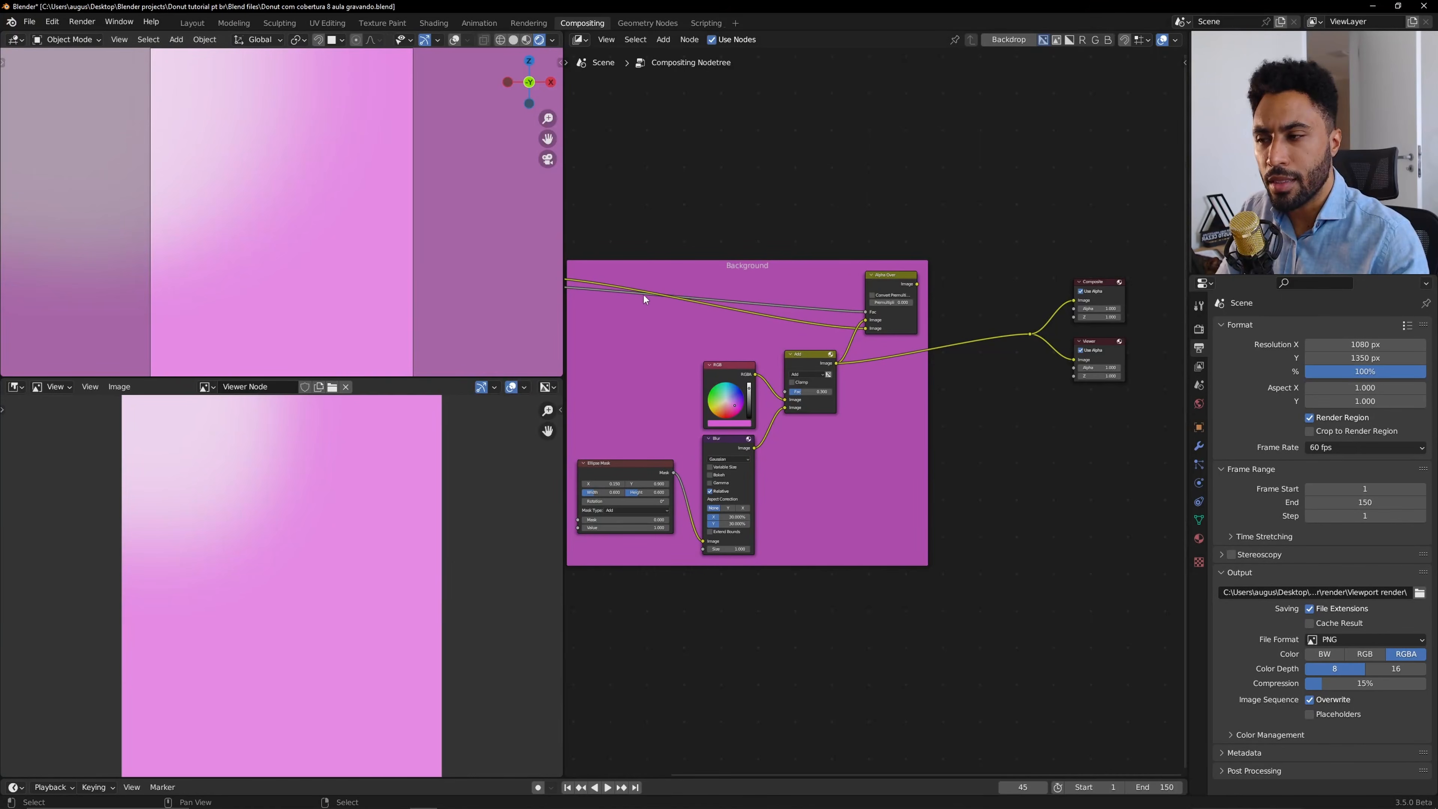
pyautogui.moveTo(914, 285); pyautogui.dragTo(947, 289)
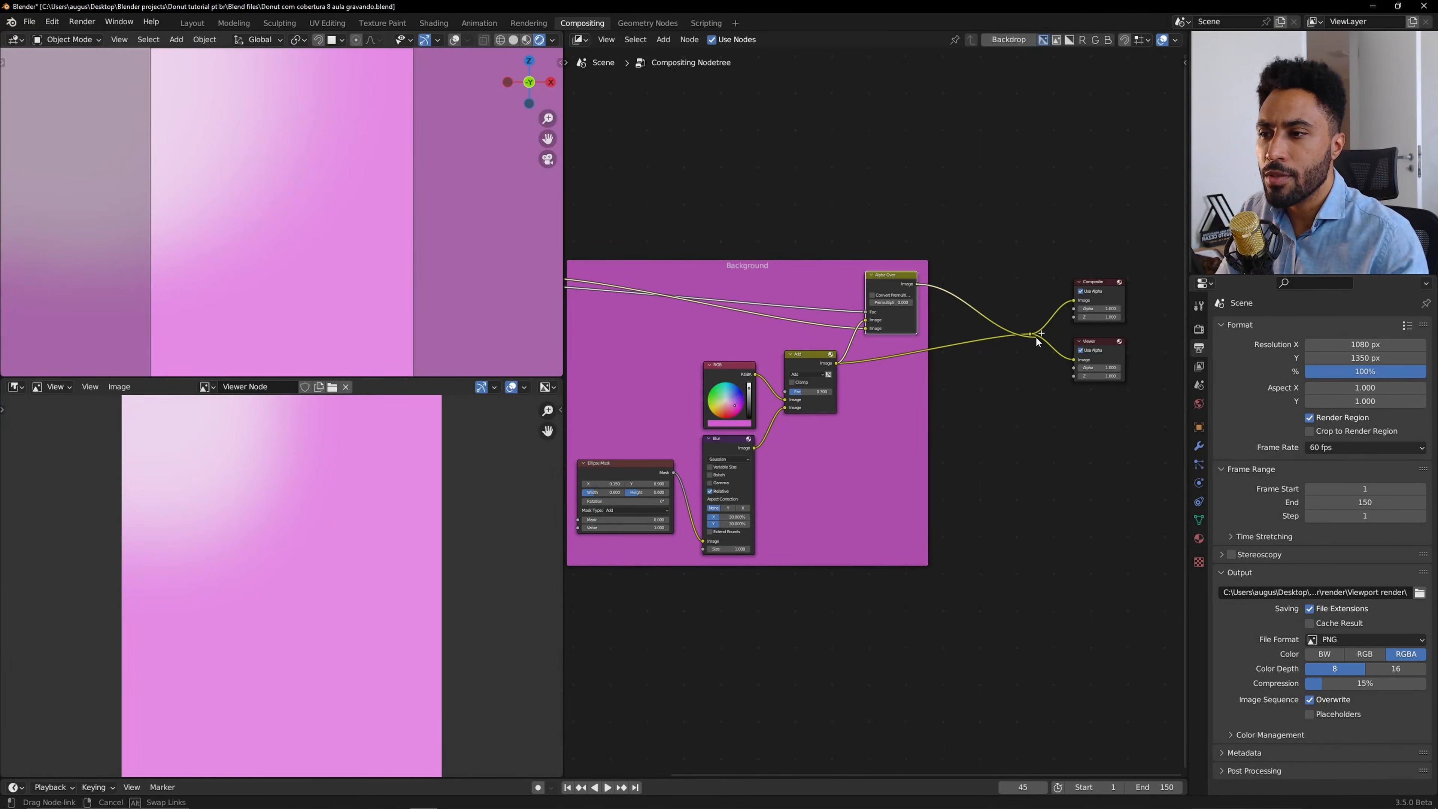
pyautogui.moveTo(1036, 336); pyautogui.dragTo(1035, 332)
pyautogui.press('Home')
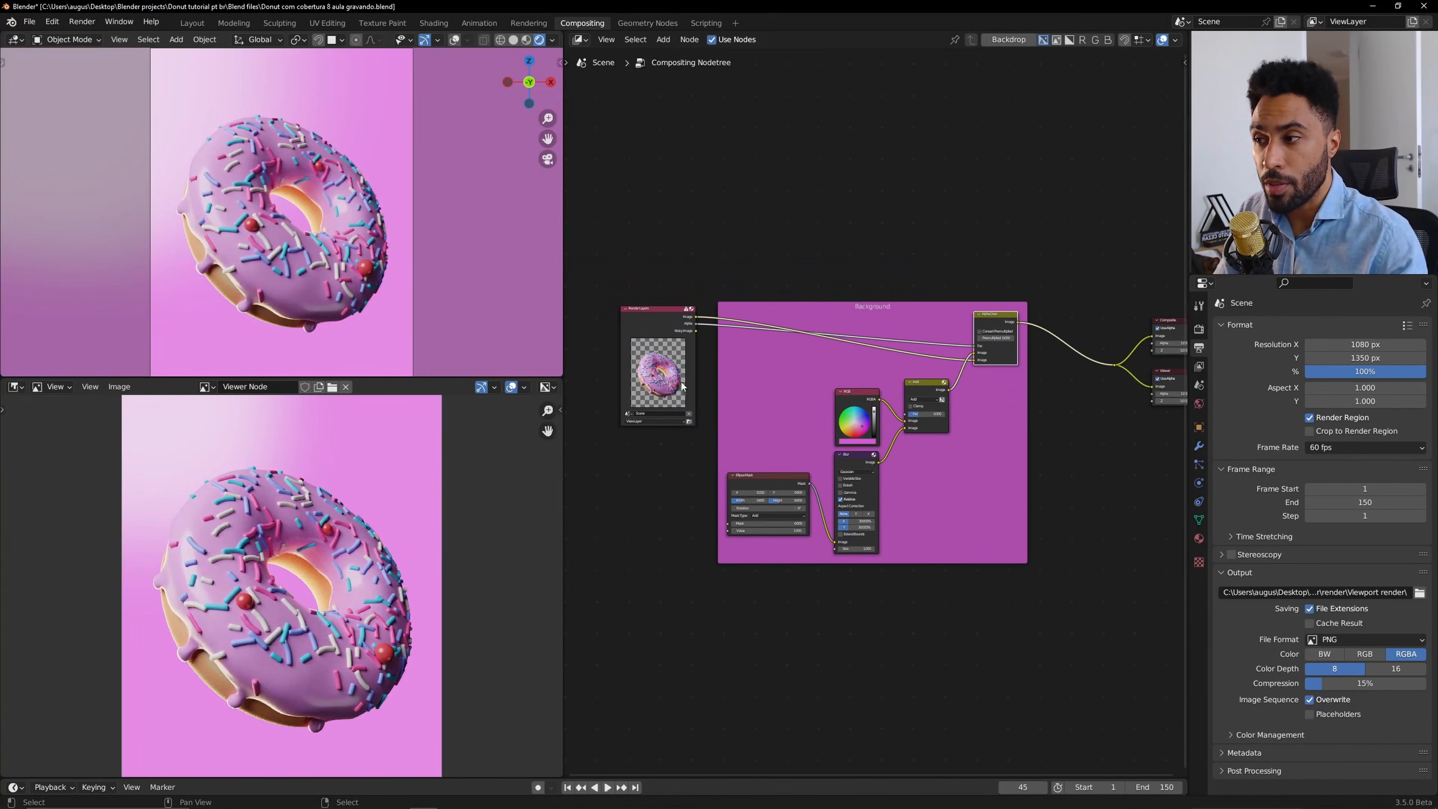
# Move the Render Layers node above the Background frame.
pyautogui.moveTo(682, 385); pyautogui.dragTo(855, 219)
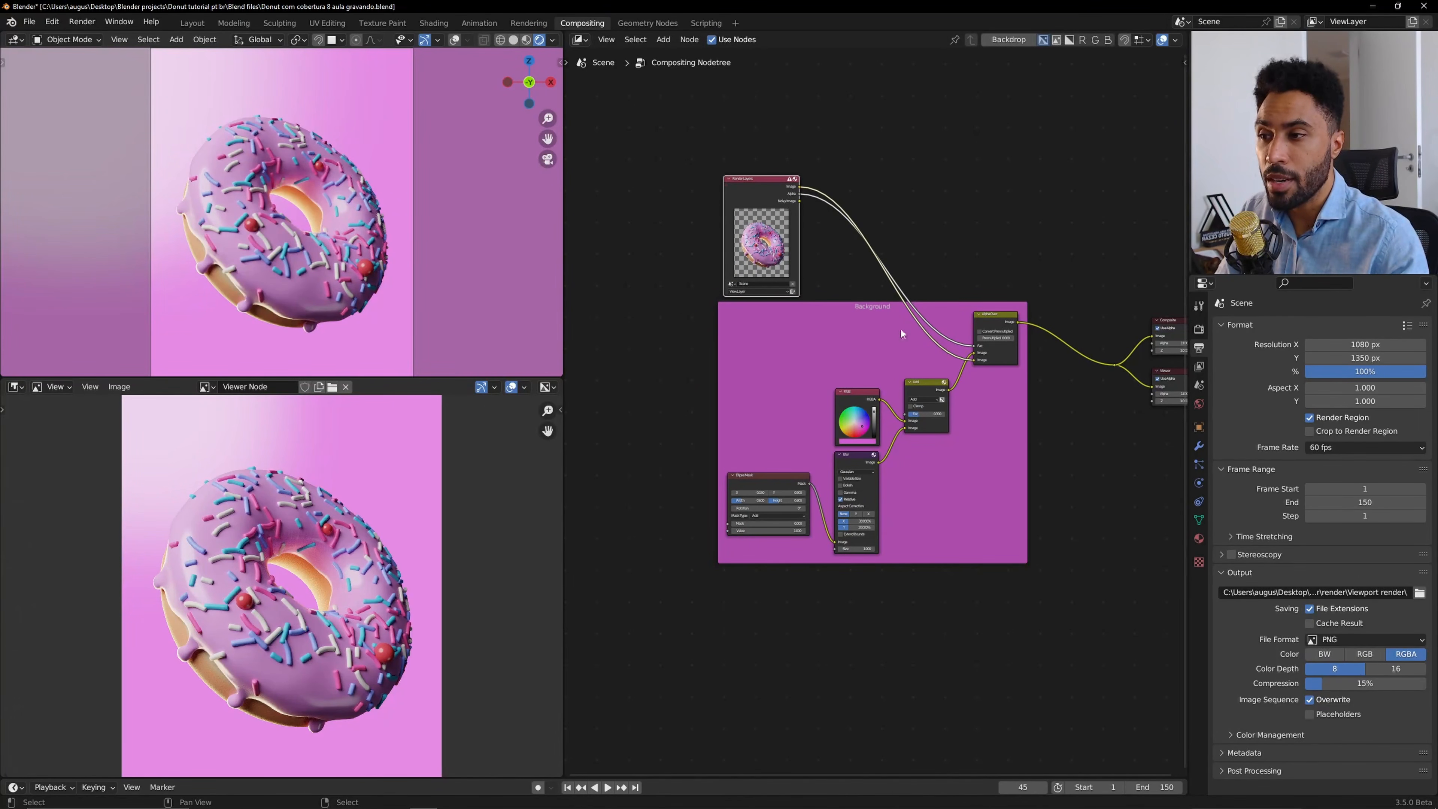
pyautogui.scroll(2, 901, 333)
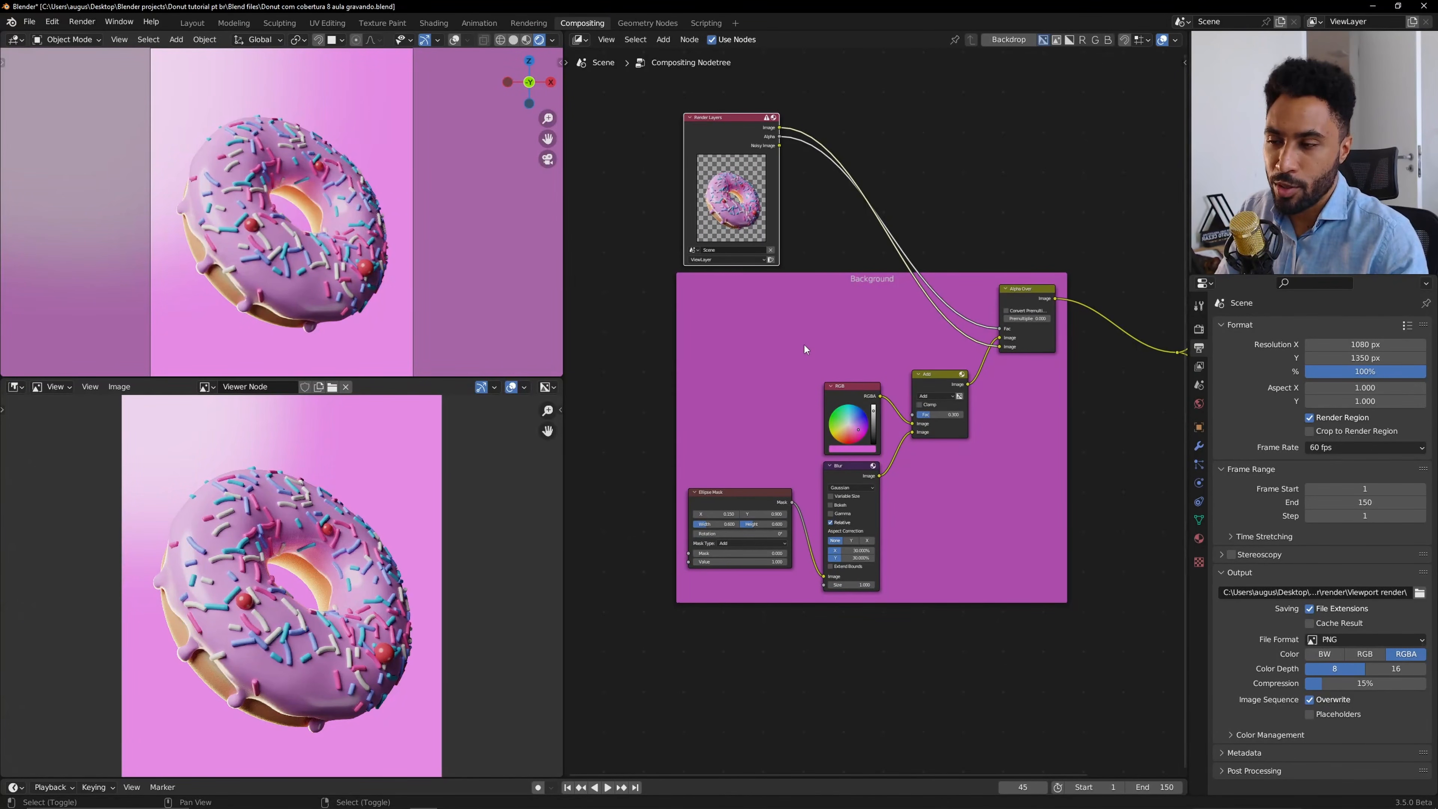
pyautogui.hotkey('shift', 'a')
pyautogui.press('Escape')
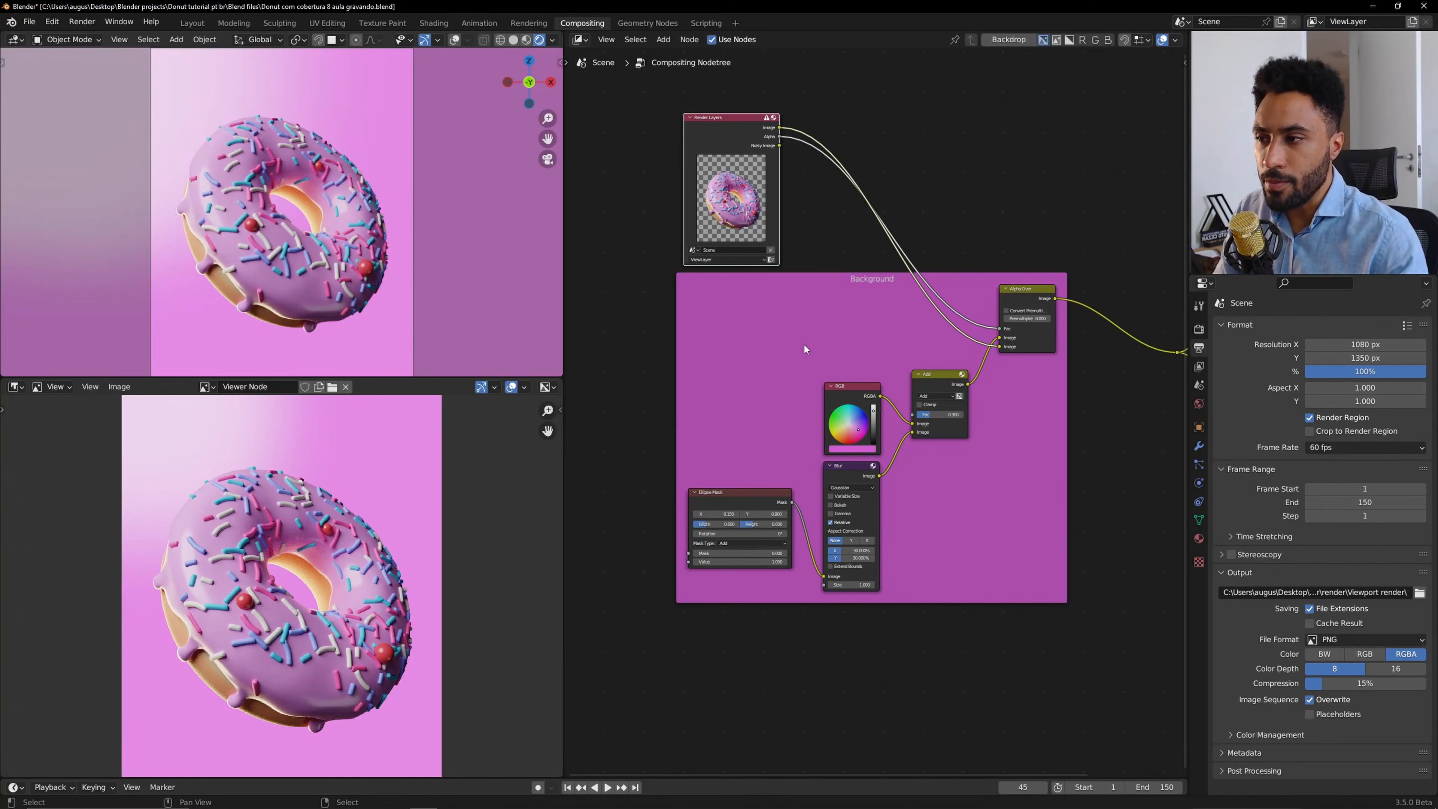
pyautogui.hotkey('shift', 'a')
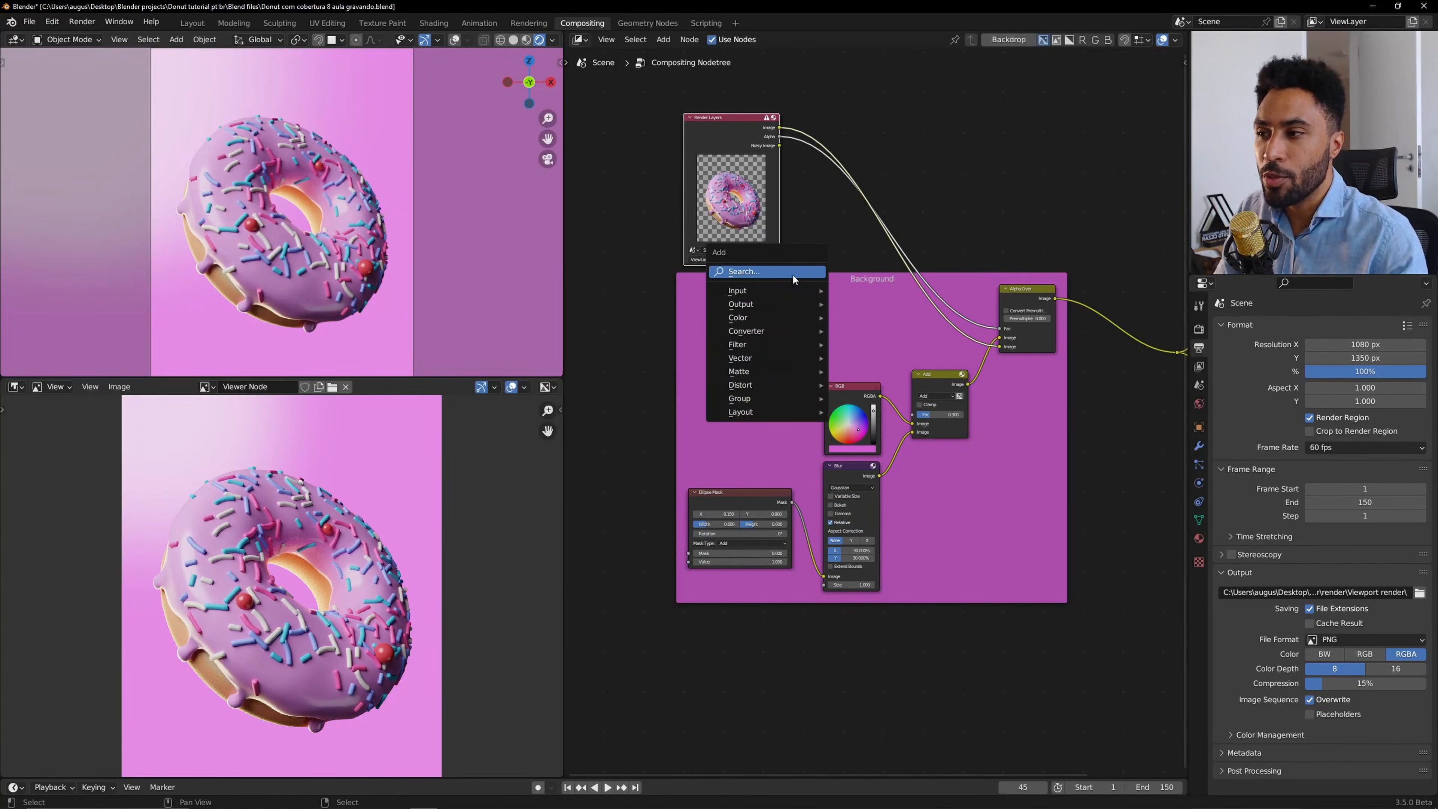
pyautogui.click(793, 276)
pyautogui.write('cr')
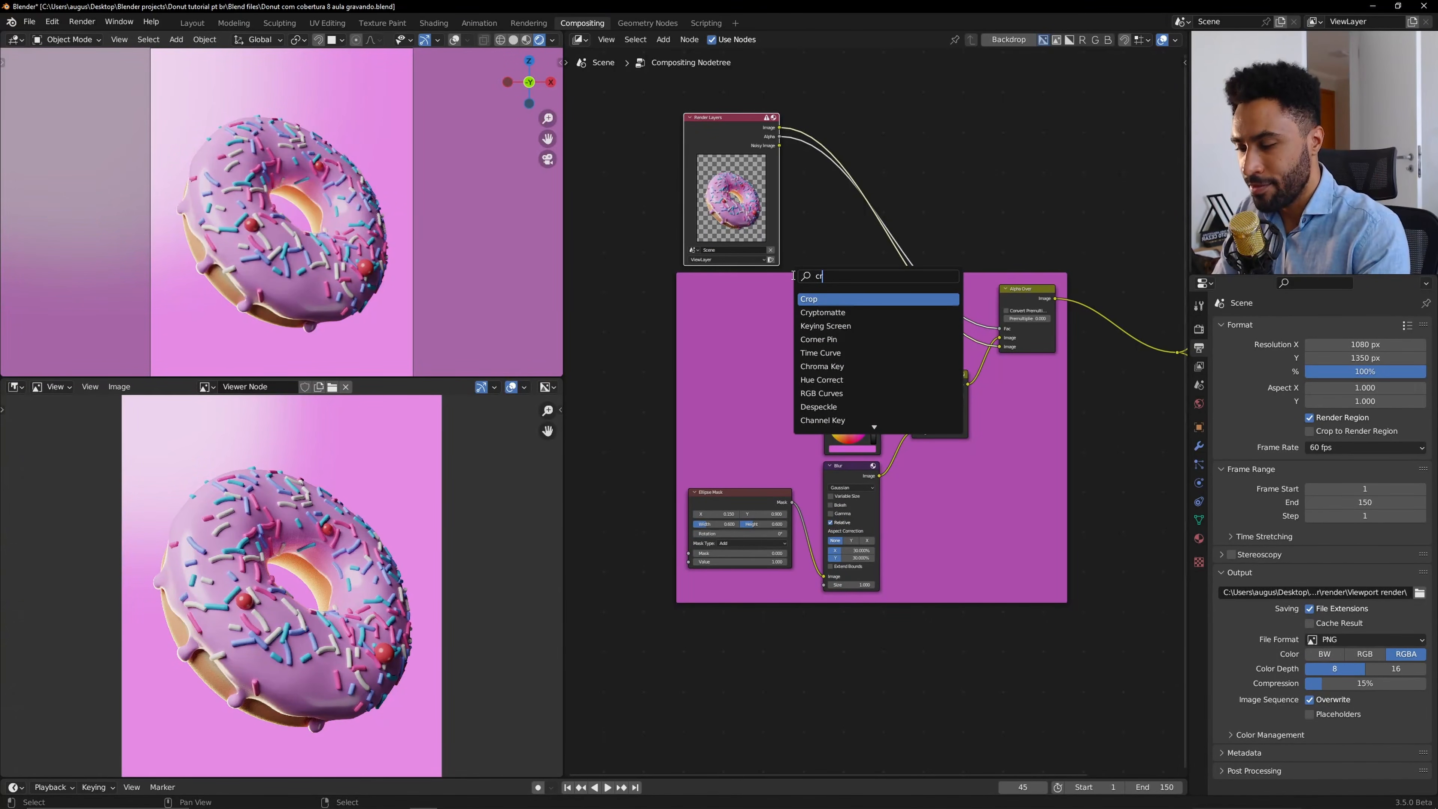
pyautogui.press('BackSpace')
pyautogui.write('h')
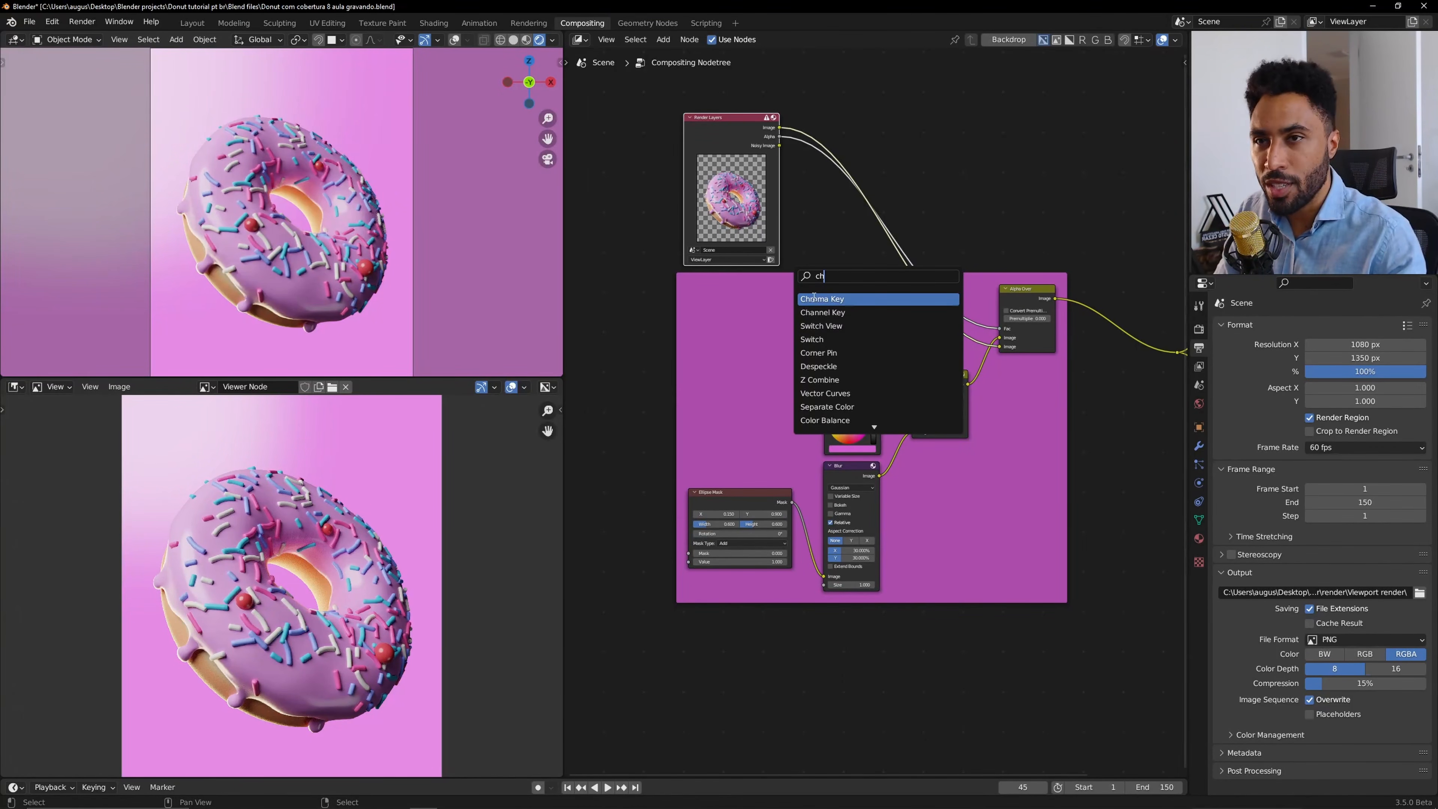
pyautogui.press('Escape')
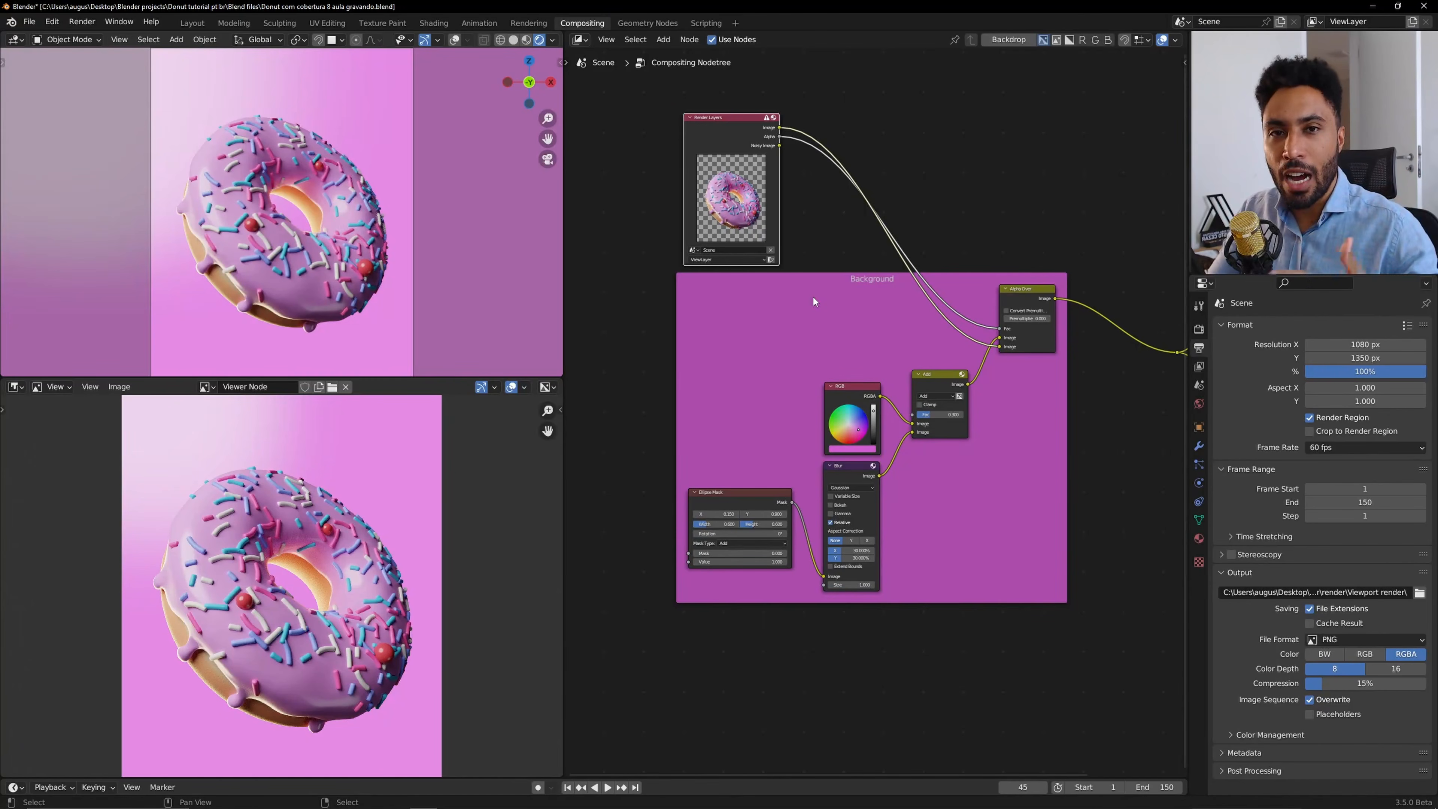
# Reposition the Add and Ellipse Mask nodes inside the Background frame.
pyautogui.scroll(3, 814, 297)
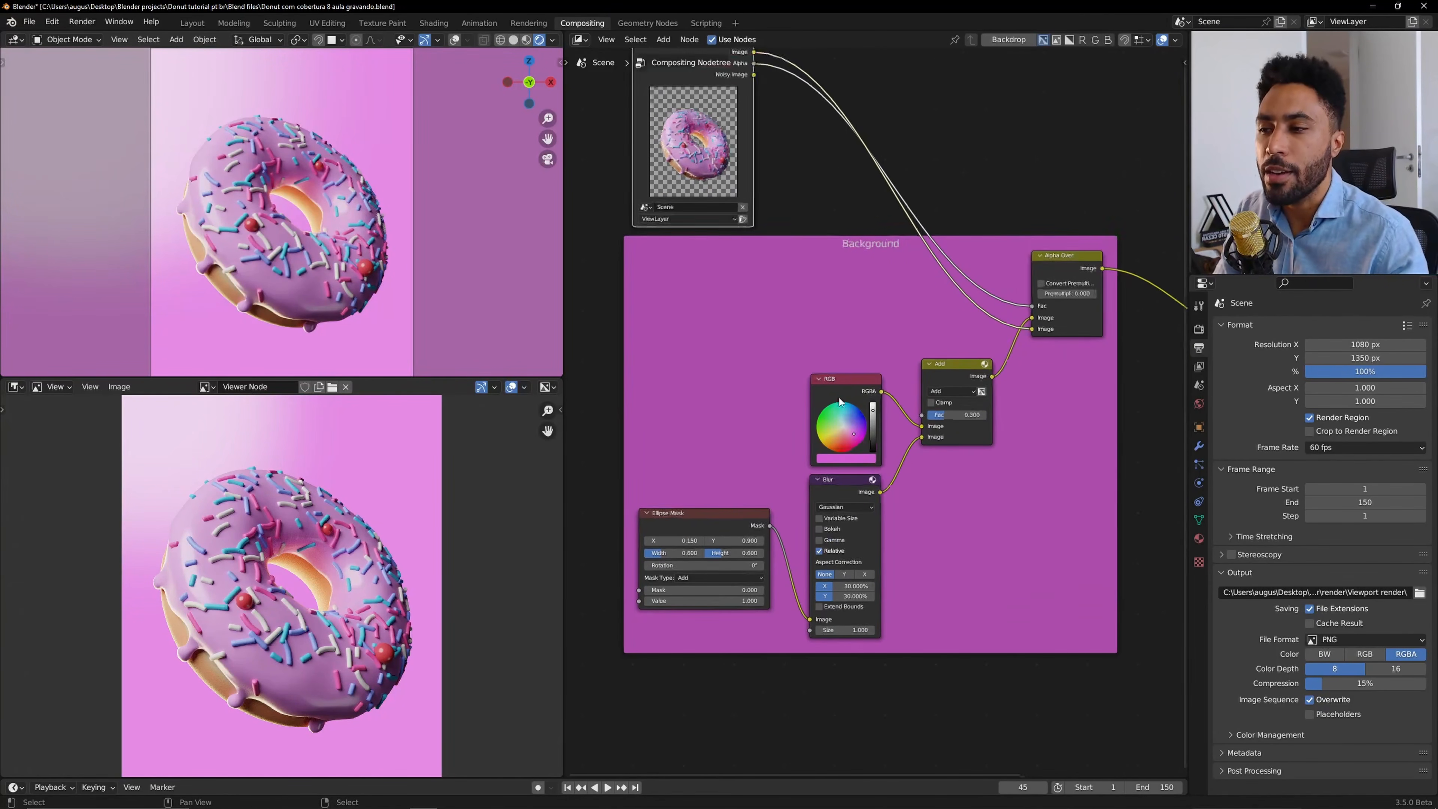
pyautogui.moveTo(948, 387); pyautogui.dragTo(945, 424)
pyautogui.moveTo(741, 531); pyautogui.dragTo(765, 498)
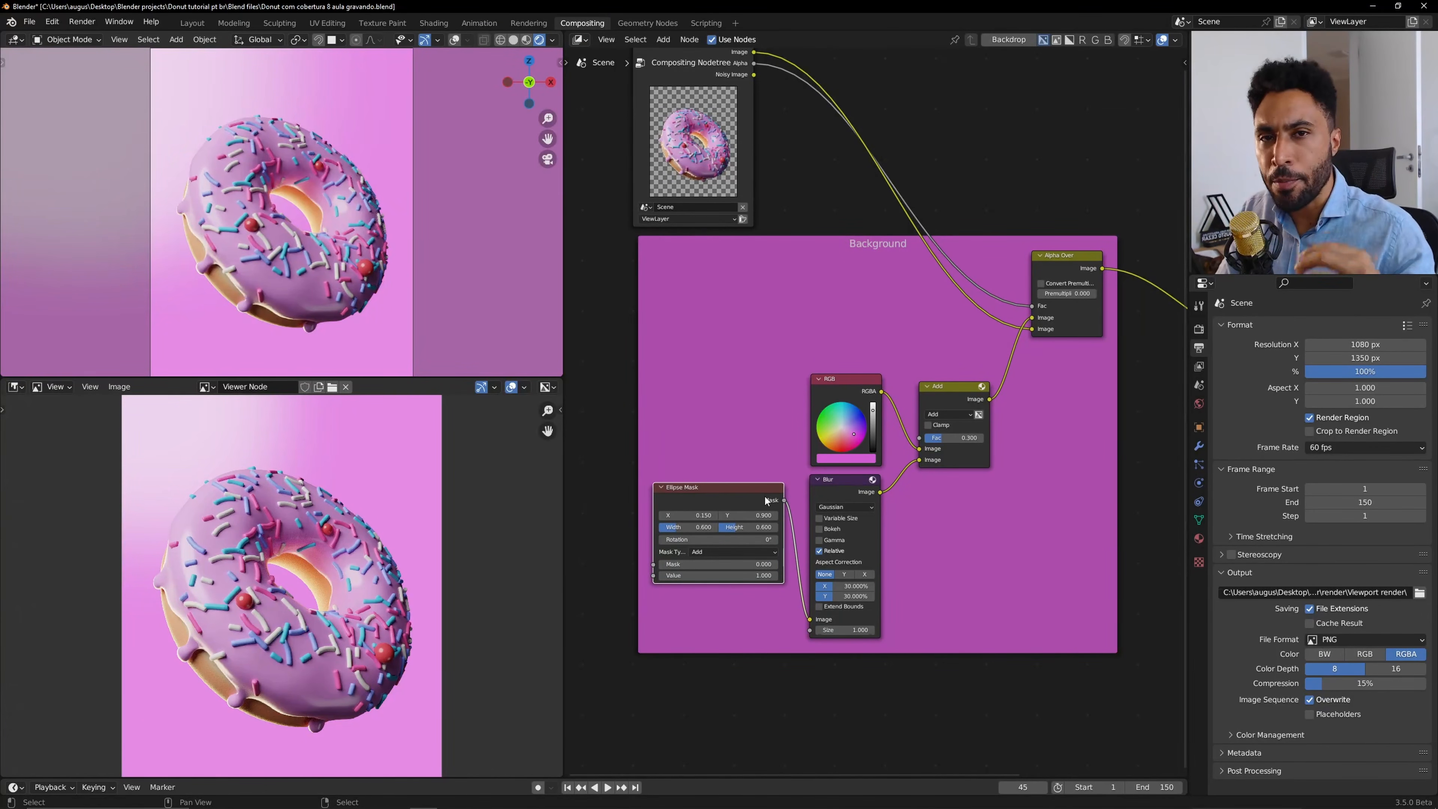
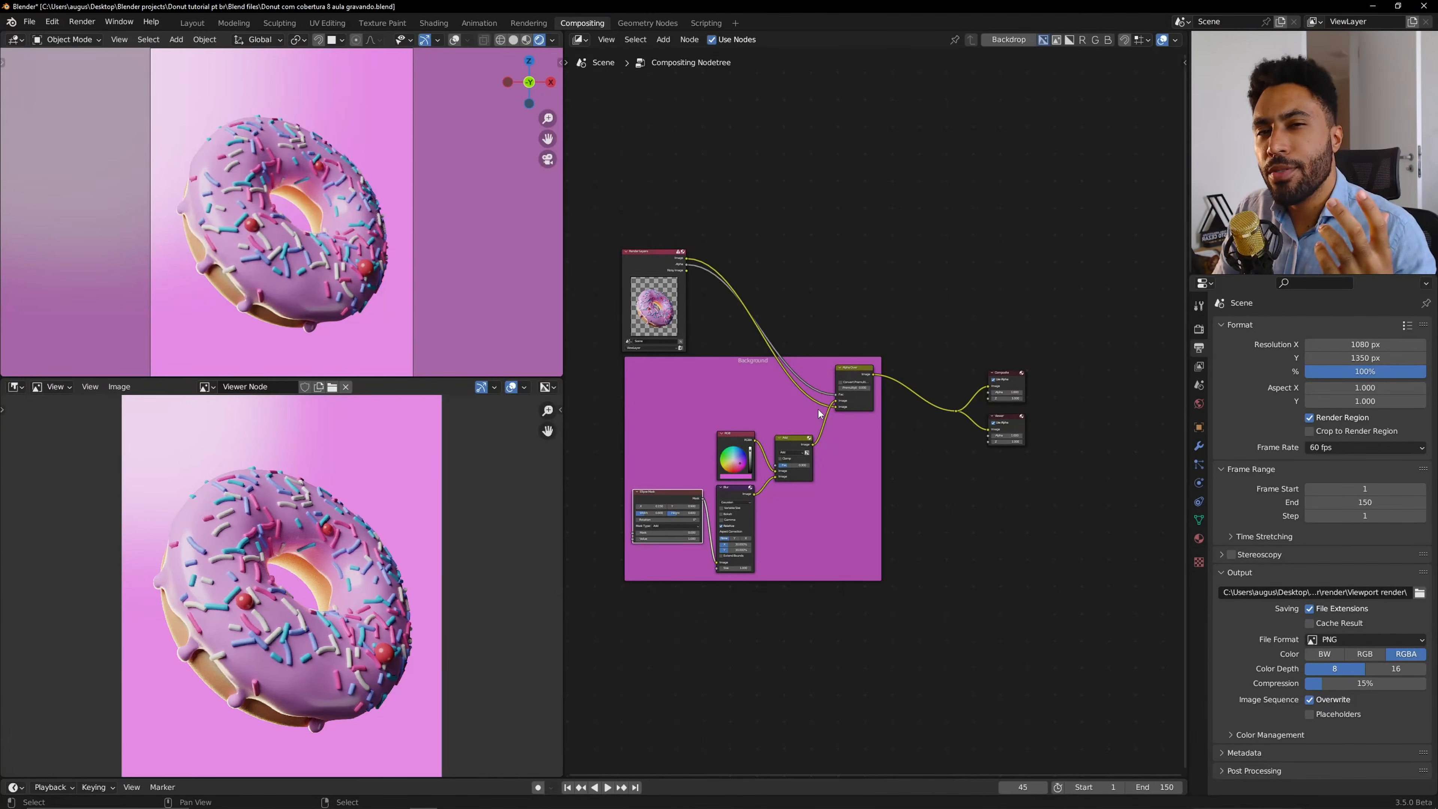
# Zoom into the viewer image to examine details of the composited donut render.
pyautogui.scroll(2, 819, 413)
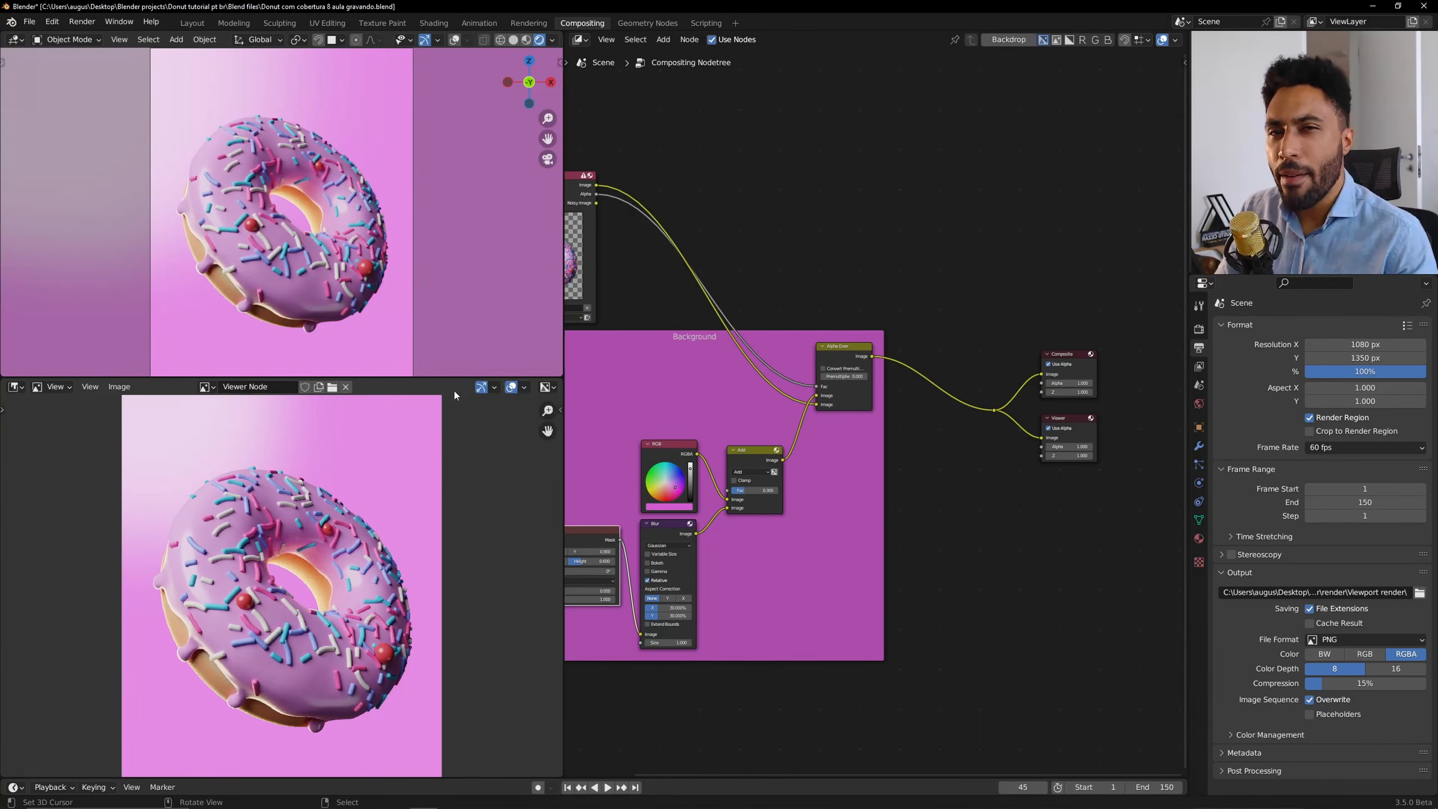
pyautogui.scroll(3, 233, 586)
pyautogui.moveTo(233, 586); pyautogui.dragTo(330, 584, button='middle')
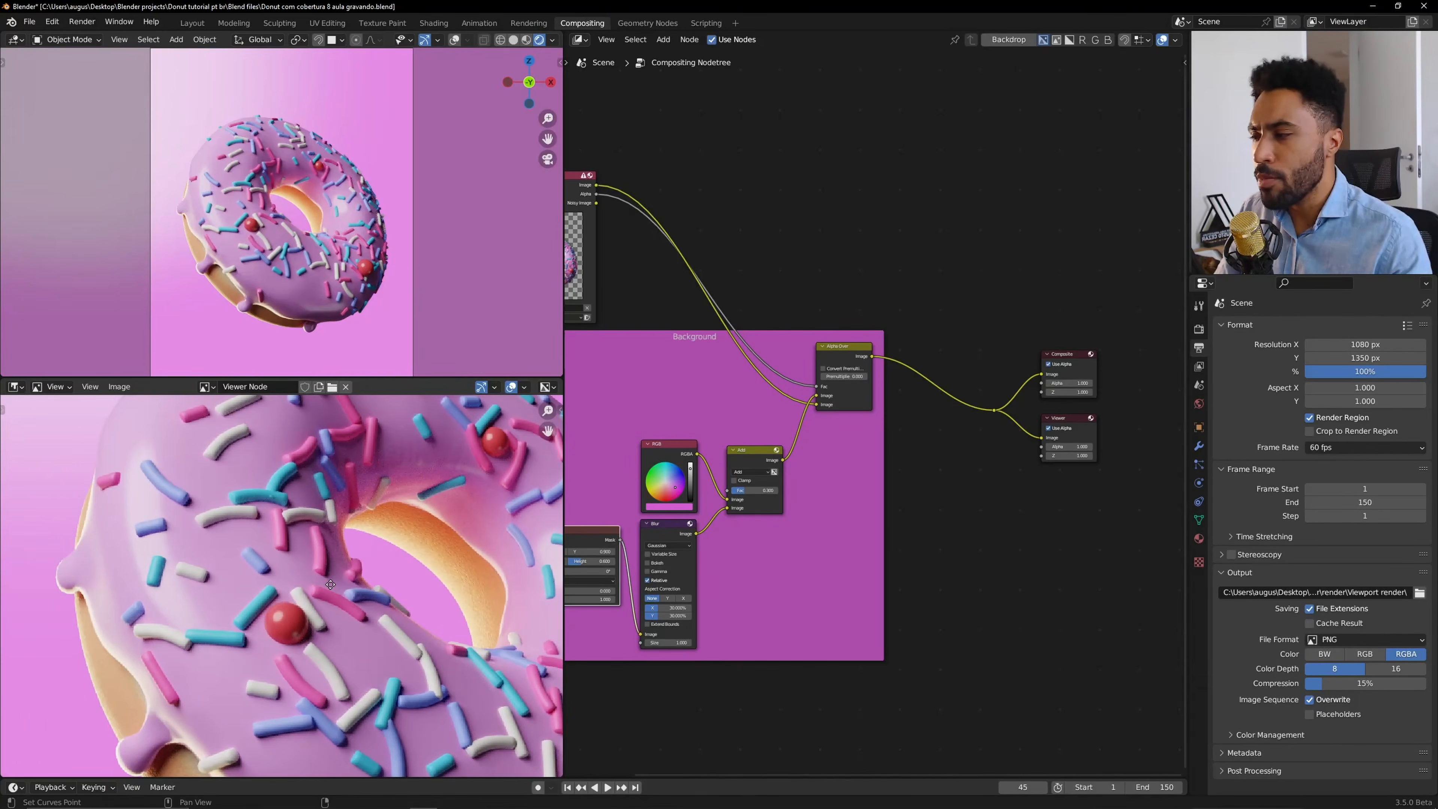
pyautogui.scroll(2, 330, 584)
pyautogui.scroll(3, 307, 617)
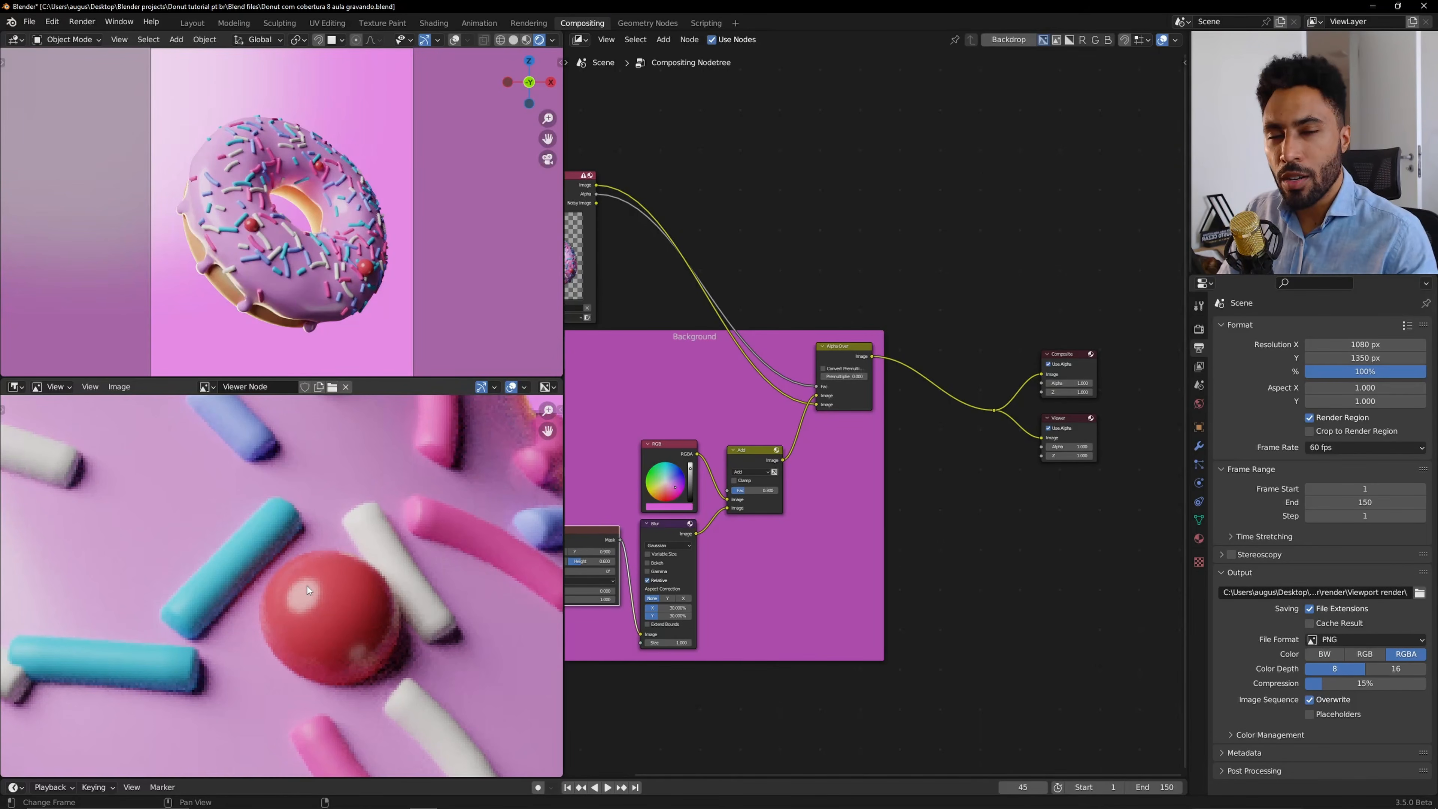
pyautogui.scroll(5, 352, 234)
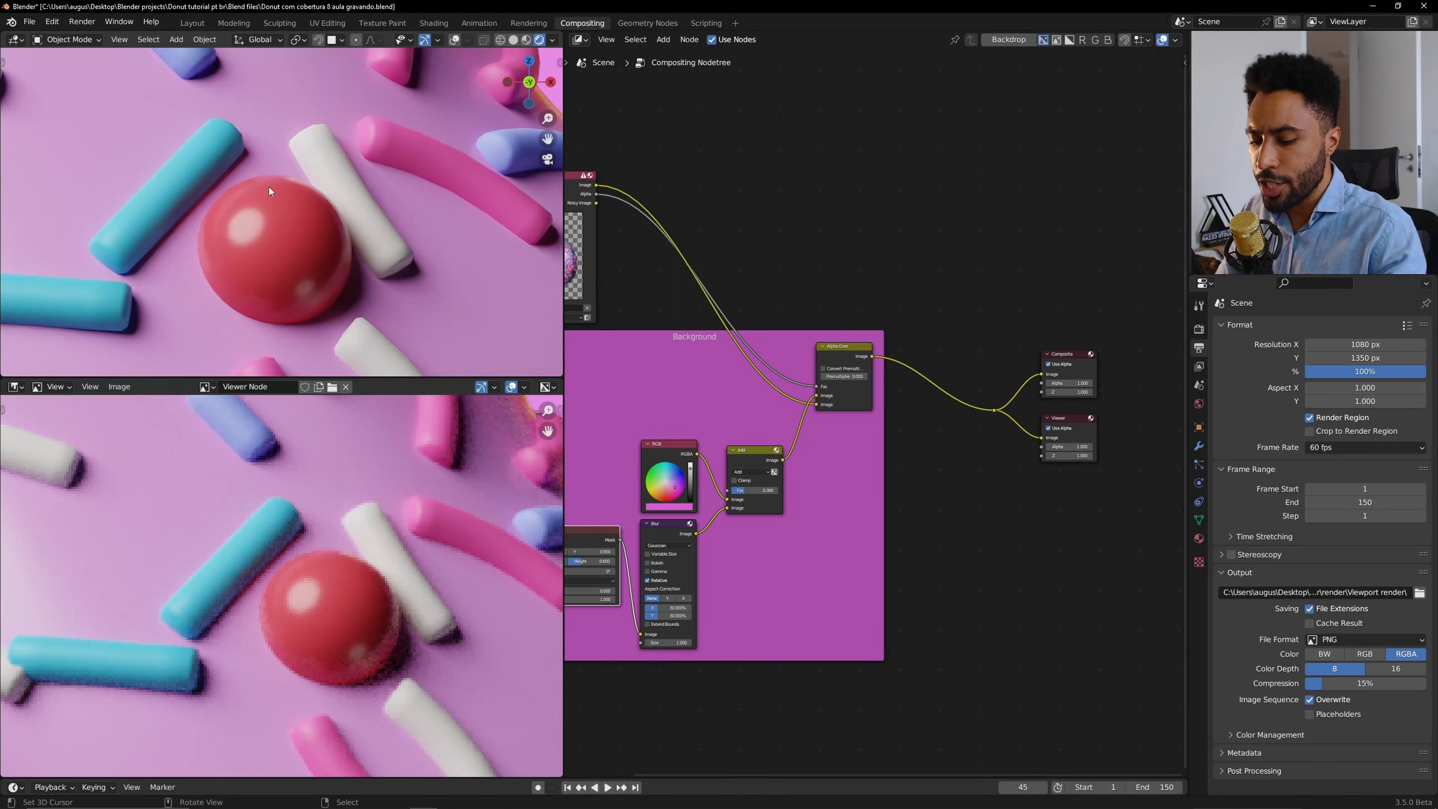
pyautogui.press('Home')
pyautogui.press('Home')
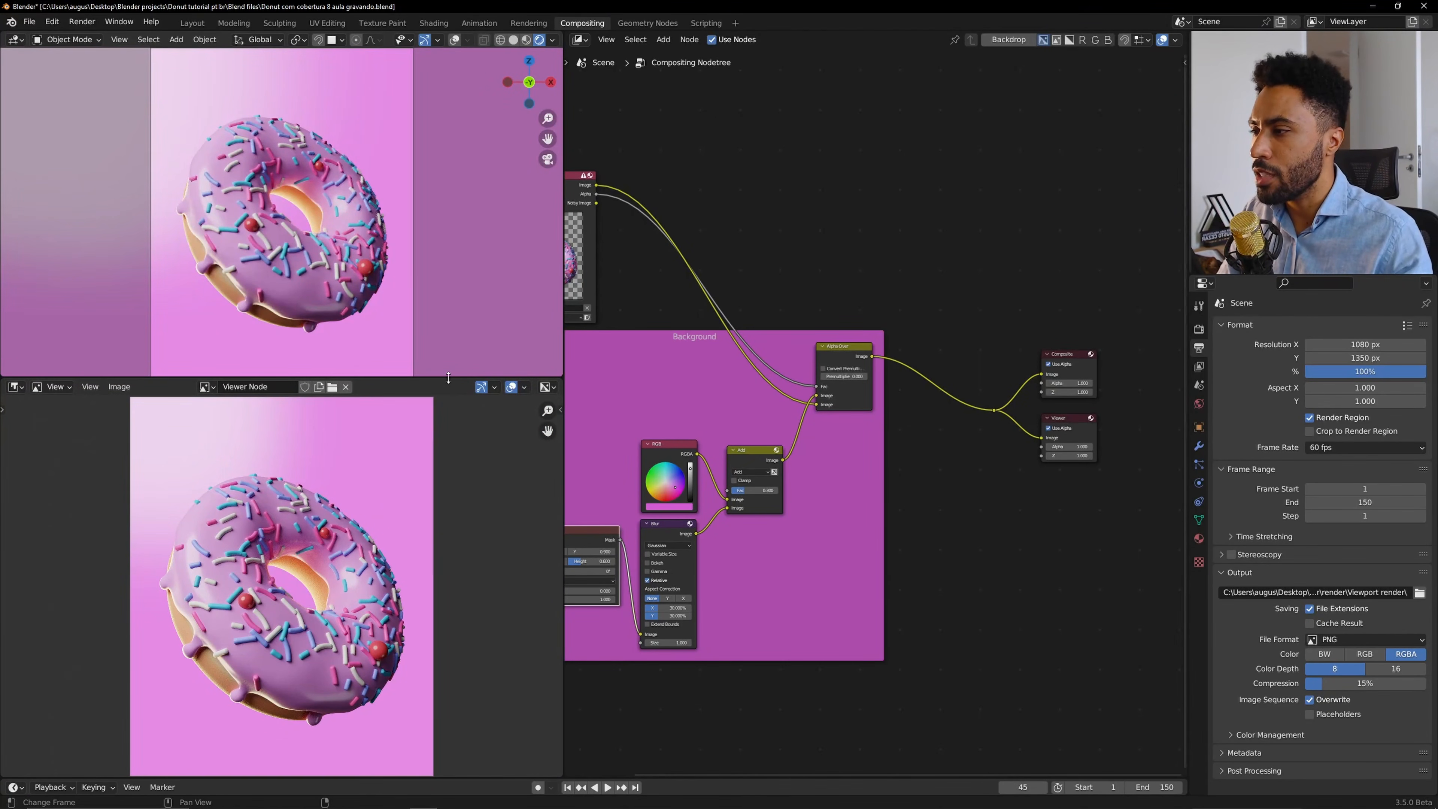
# Enlarge the upper viewport area by moving its border with the image editor downward.
pyautogui.moveTo(448, 377); pyautogui.dragTo(447, 634)
pyautogui.press('Home')
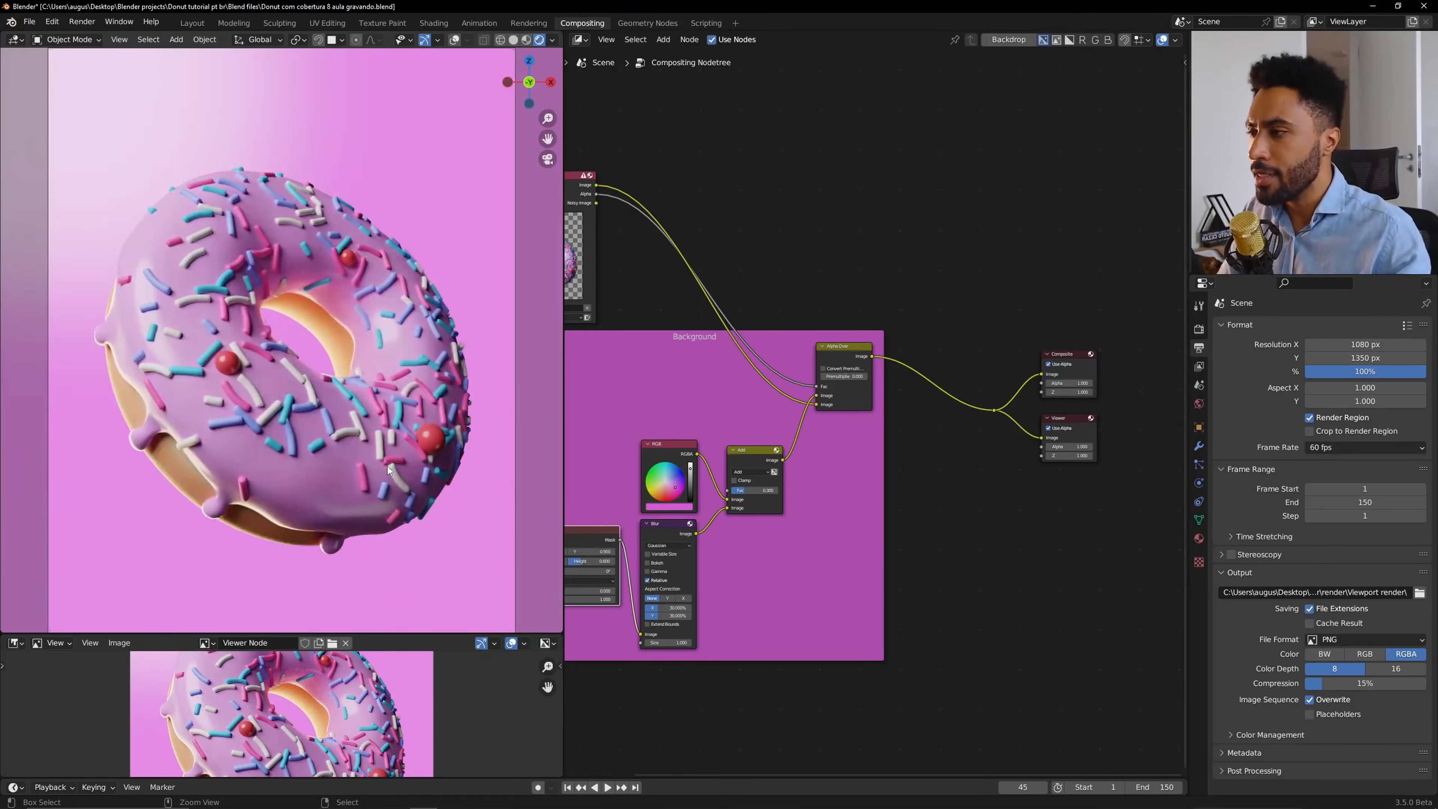
pyautogui.keyDown('ctrl'); pyautogui.moveTo(388, 467); pyautogui.dragTo(395, 460, button='middle'); pyautogui.keyUp('ctrl')
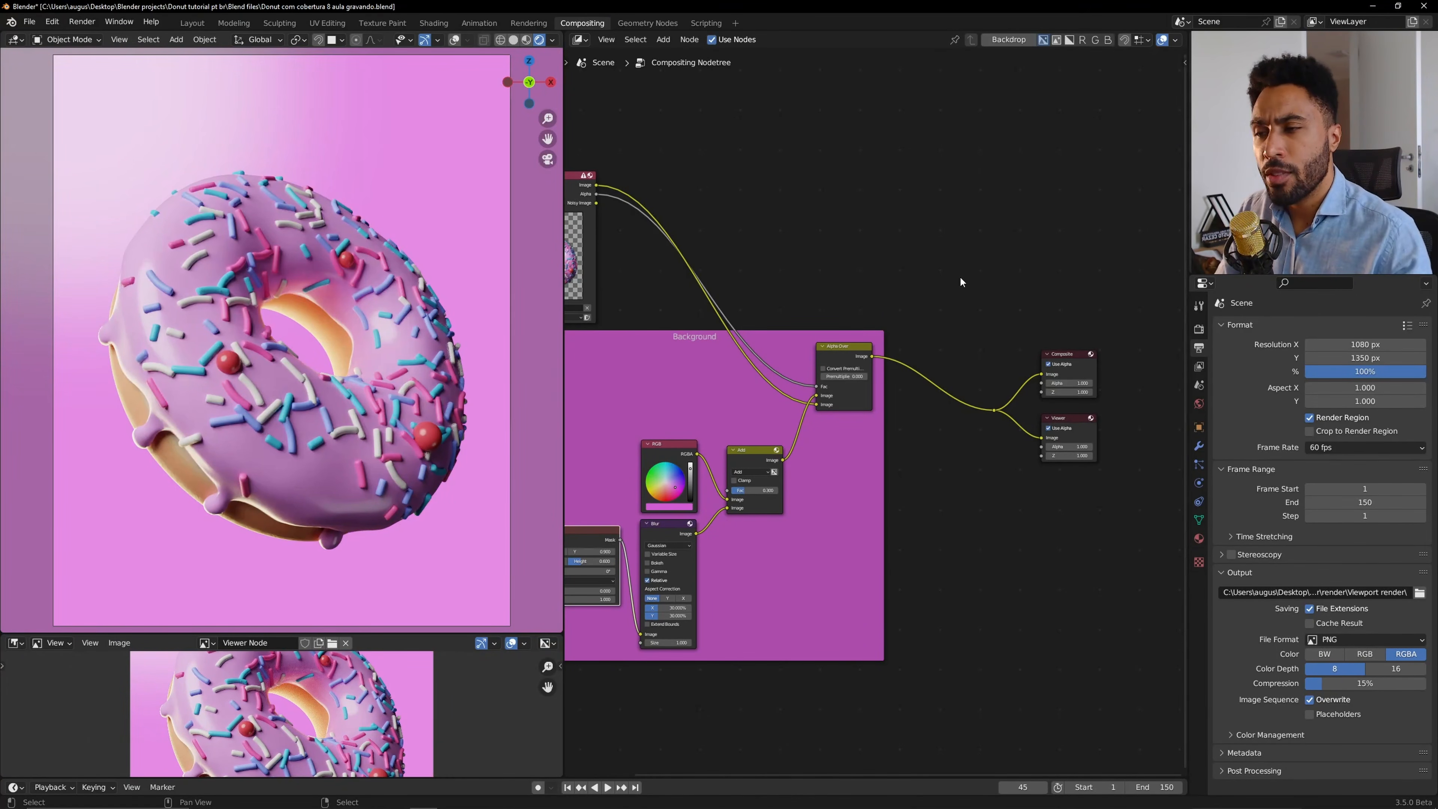
# Add a ColorRamp node and place it above the Background frame, unlinked from the output chain.
pyautogui.hotkey('shift', 'a')
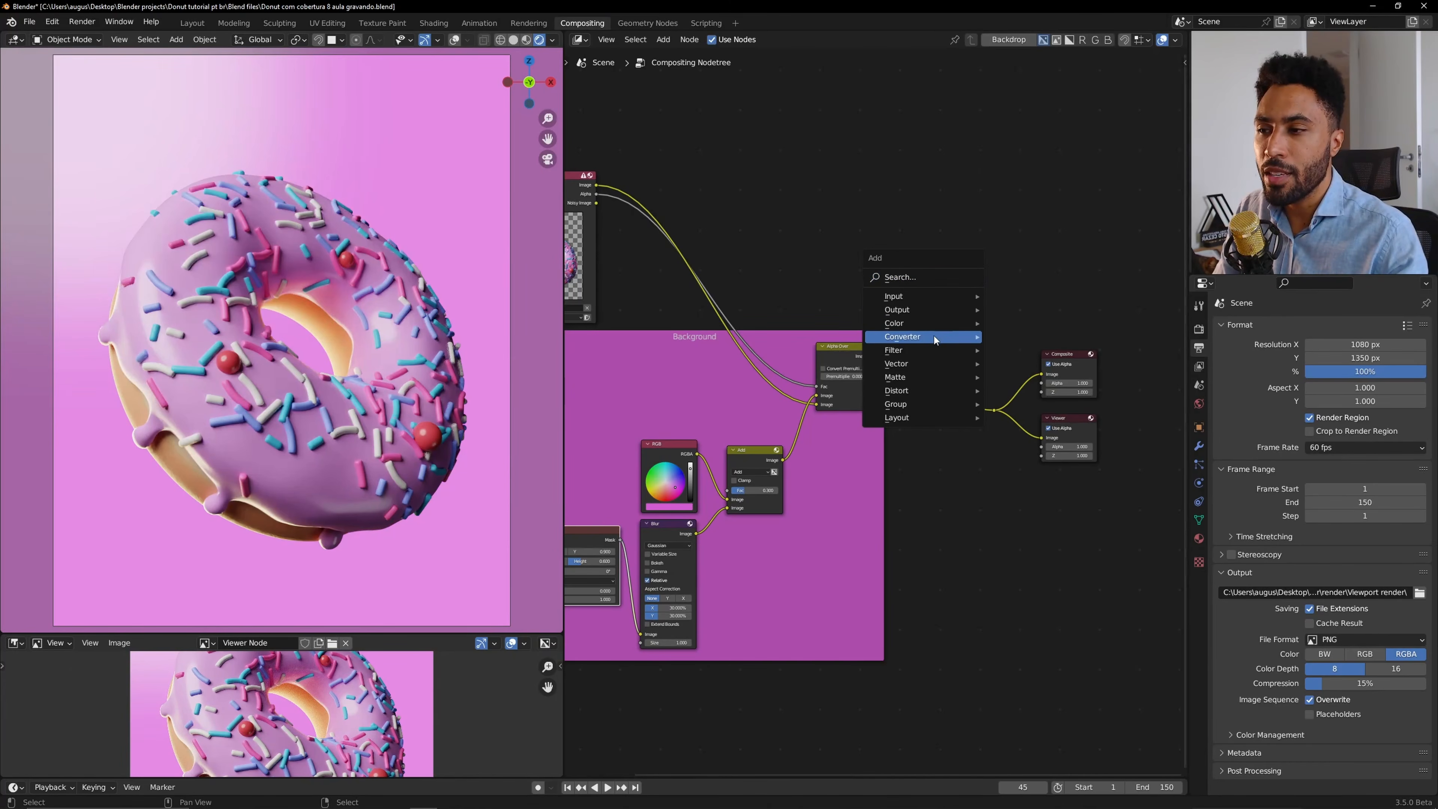
pyautogui.moveTo(933, 336)
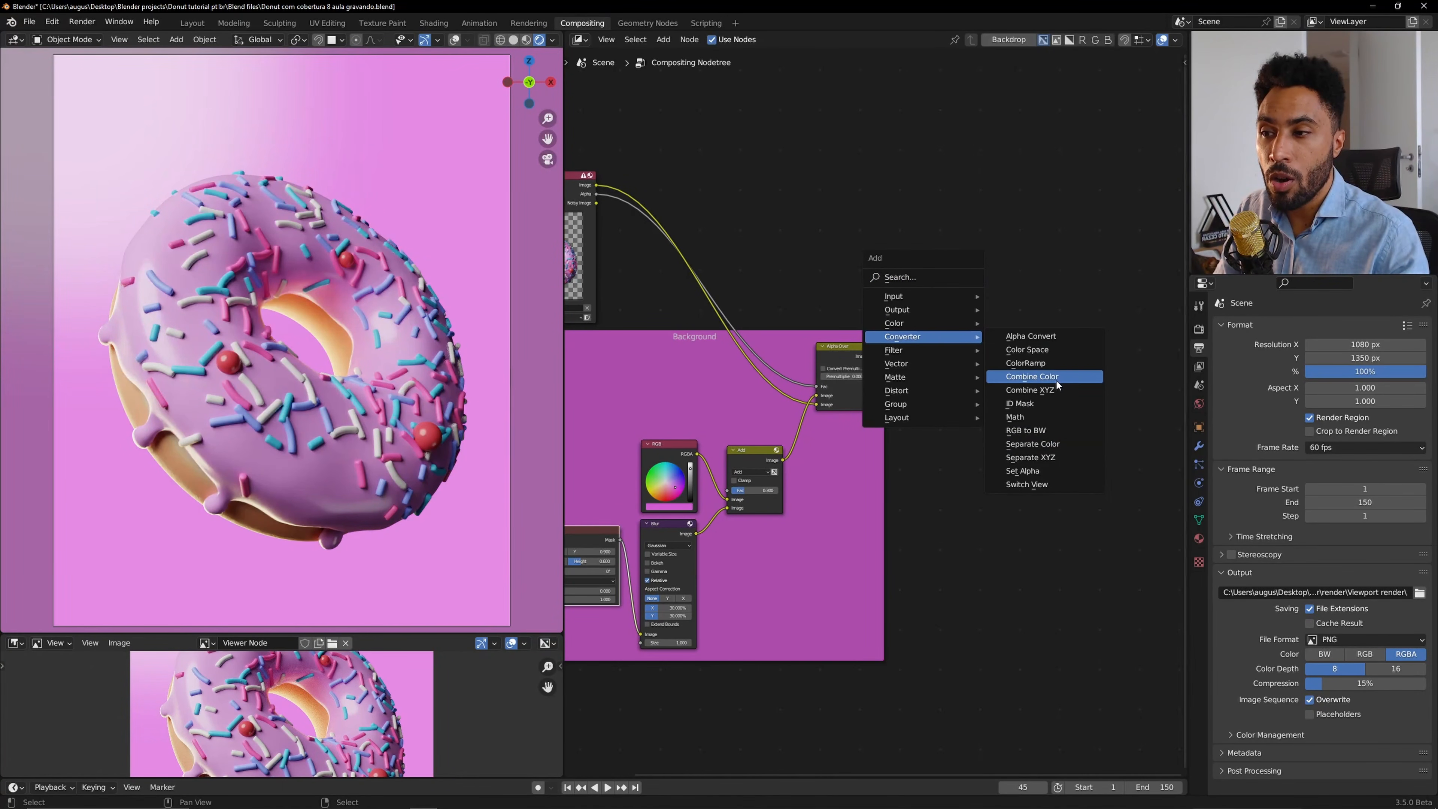
pyautogui.write('colo')
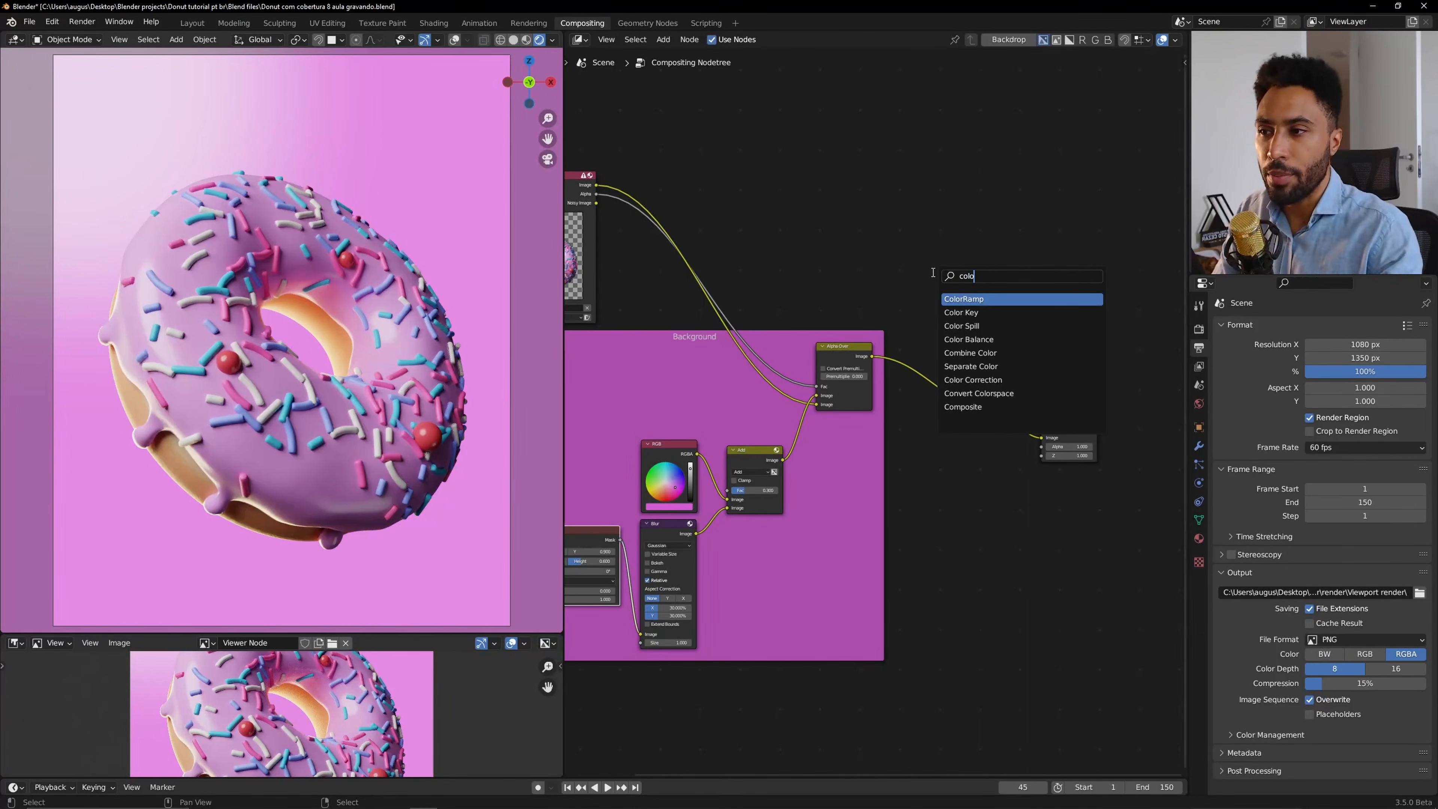
pyautogui.press('Return')
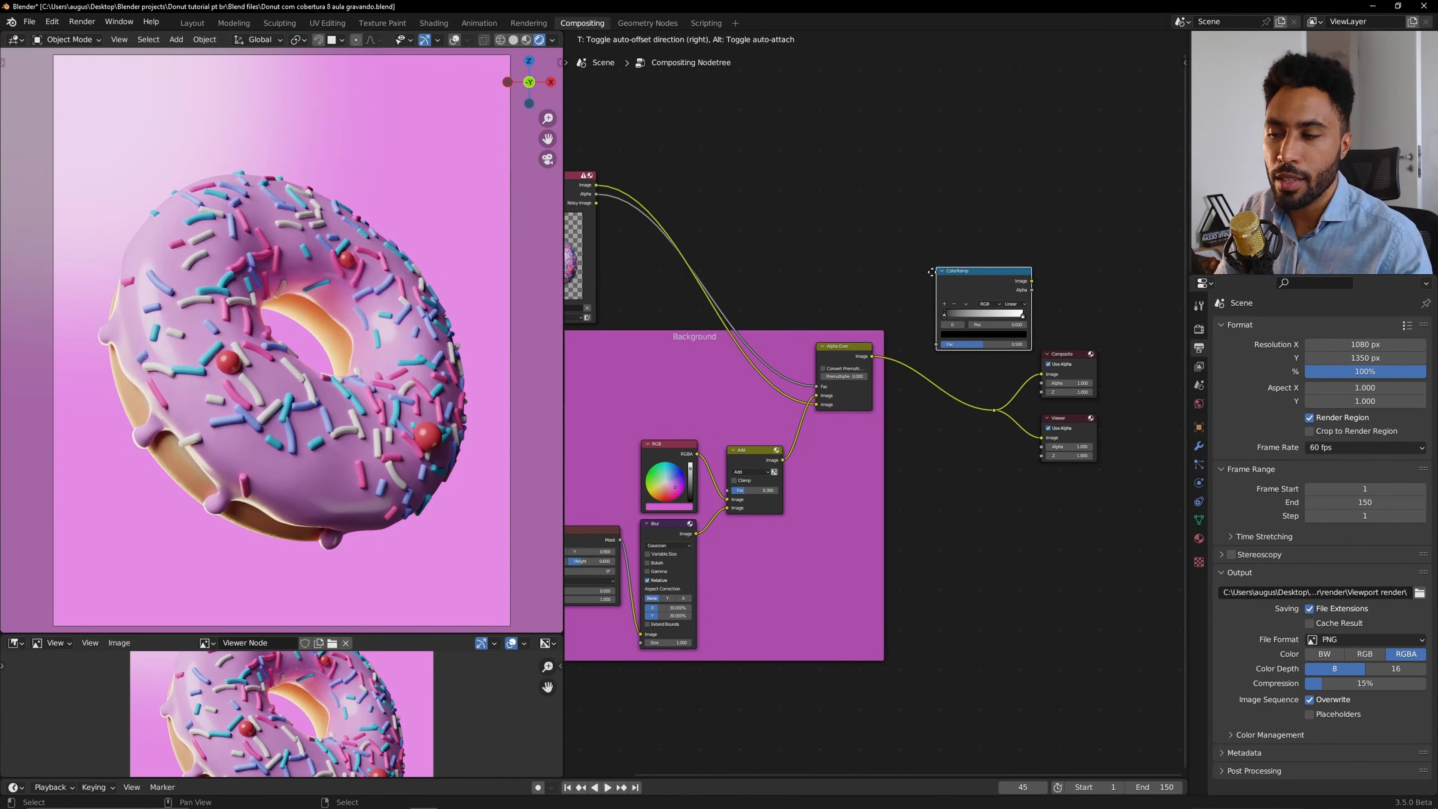
pyautogui.click(918, 312)
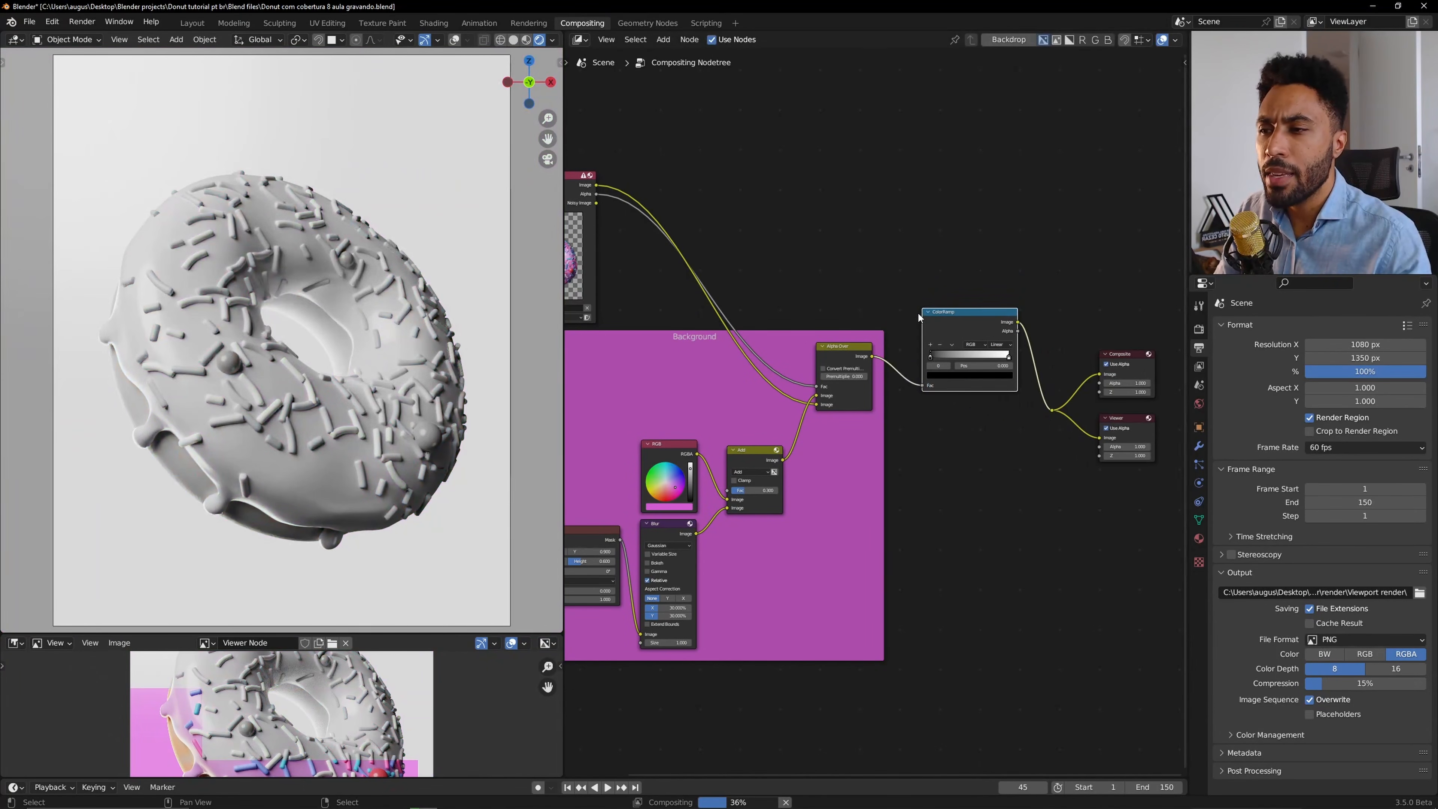
pyautogui.moveTo(952, 322); pyautogui.dragTo(943, 222)
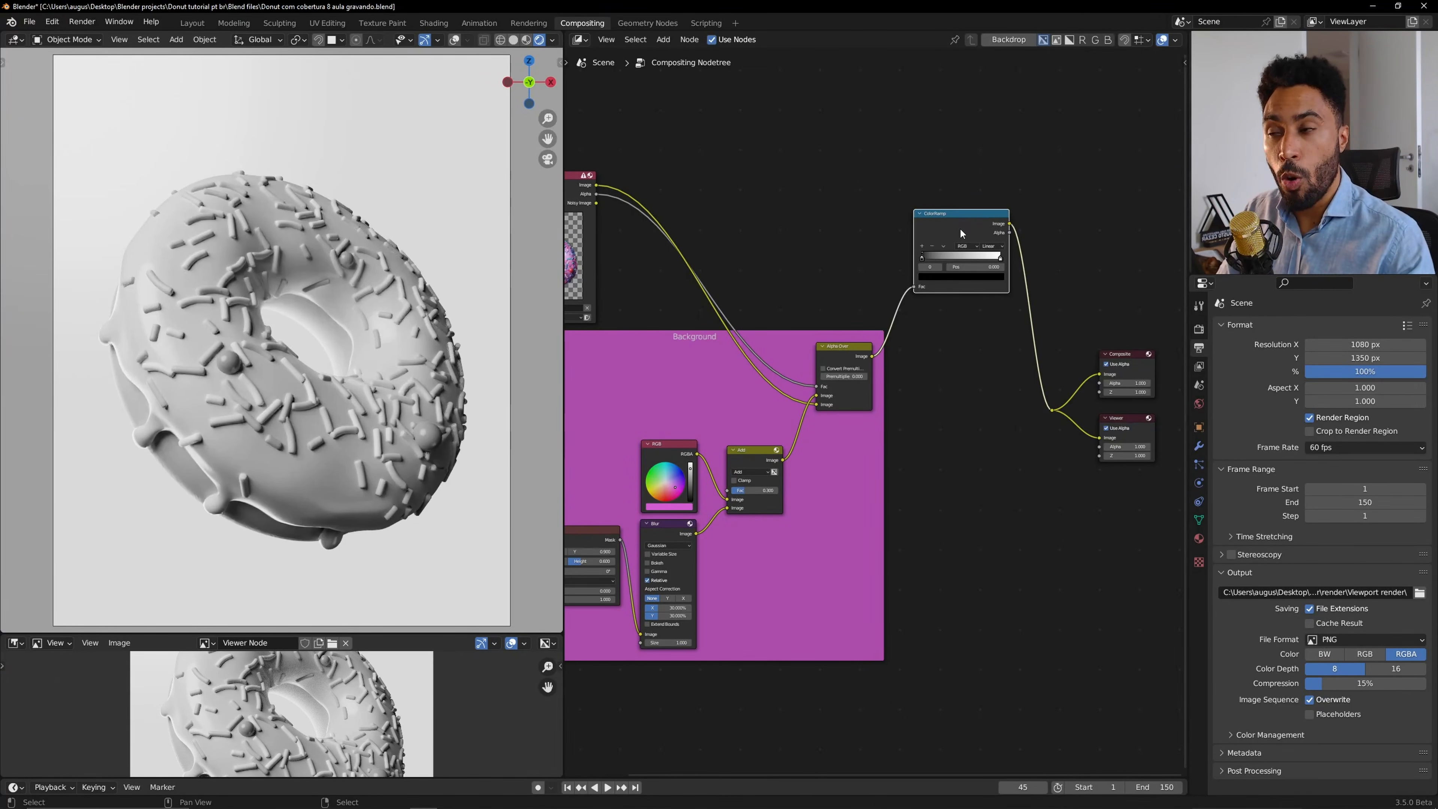
pyautogui.keyDown('alt'); pyautogui.moveTo(966, 232); pyautogui.dragTo(967, 175); pyautogui.keyUp('alt')
pyautogui.moveTo(787, 171); pyautogui.dragTo(820, 197, button='middle')
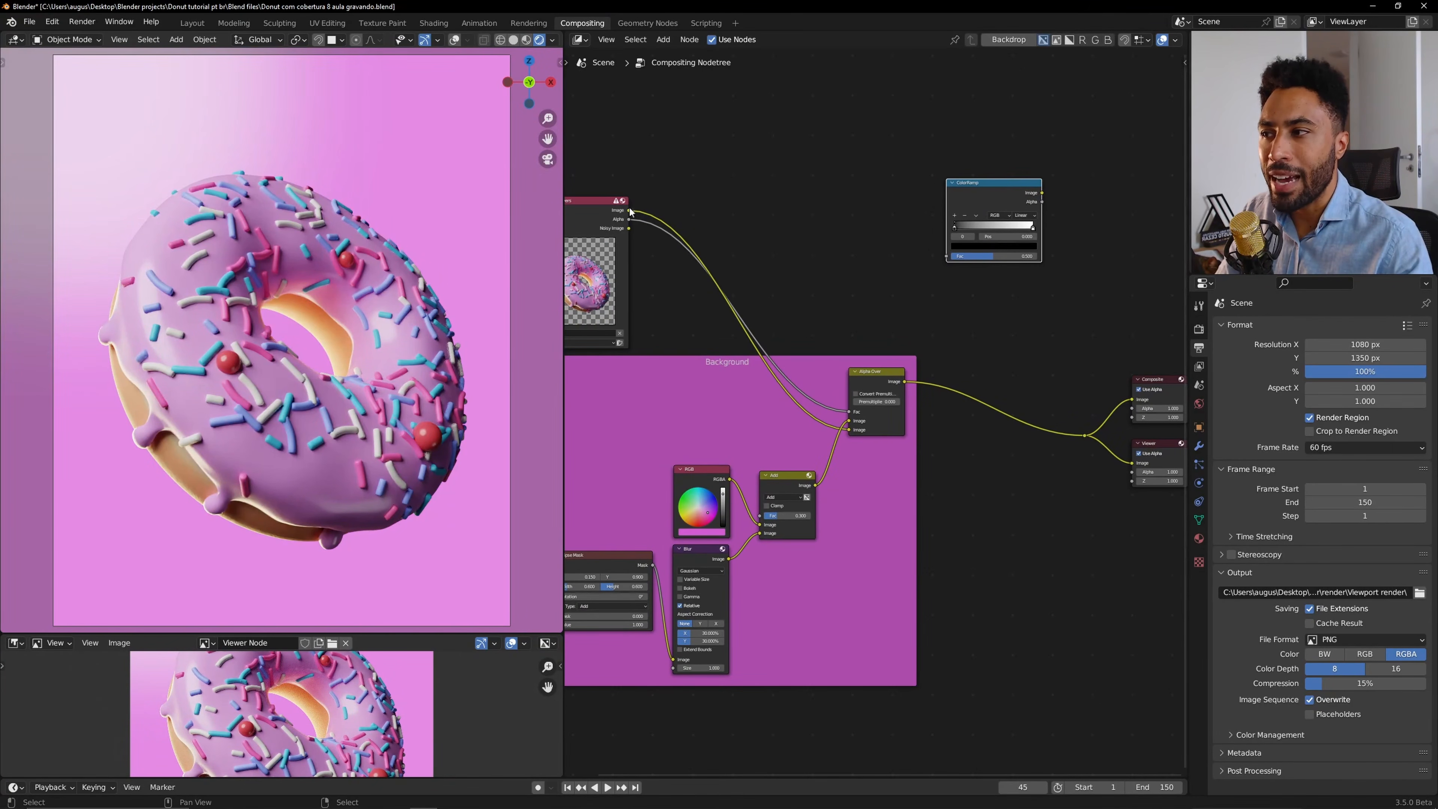
# Connect the Render Layers image to the ColorRamp's Fac and the ColorRamp's image output to the Viewer.
pyautogui.moveTo(629, 211); pyautogui.dragTo(950, 255)
pyautogui.moveTo(971, 214); pyautogui.dragTo(910, 229, button='middle')
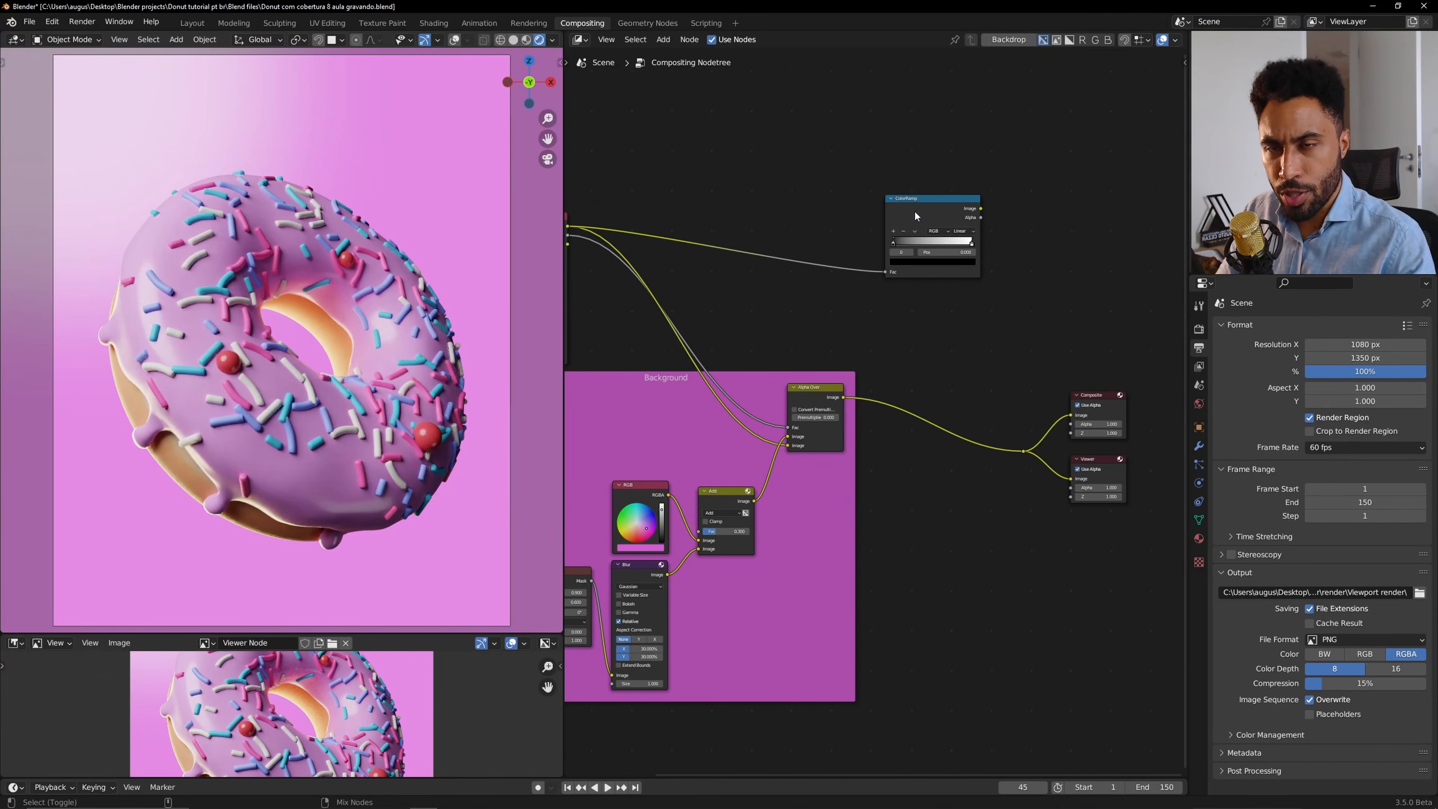
pyautogui.keyDown('ctrl'); pyautogui.keyDown('shift'); pyautogui.click(915, 213); pyautogui.keyUp('shift'); pyautogui.keyUp('ctrl')
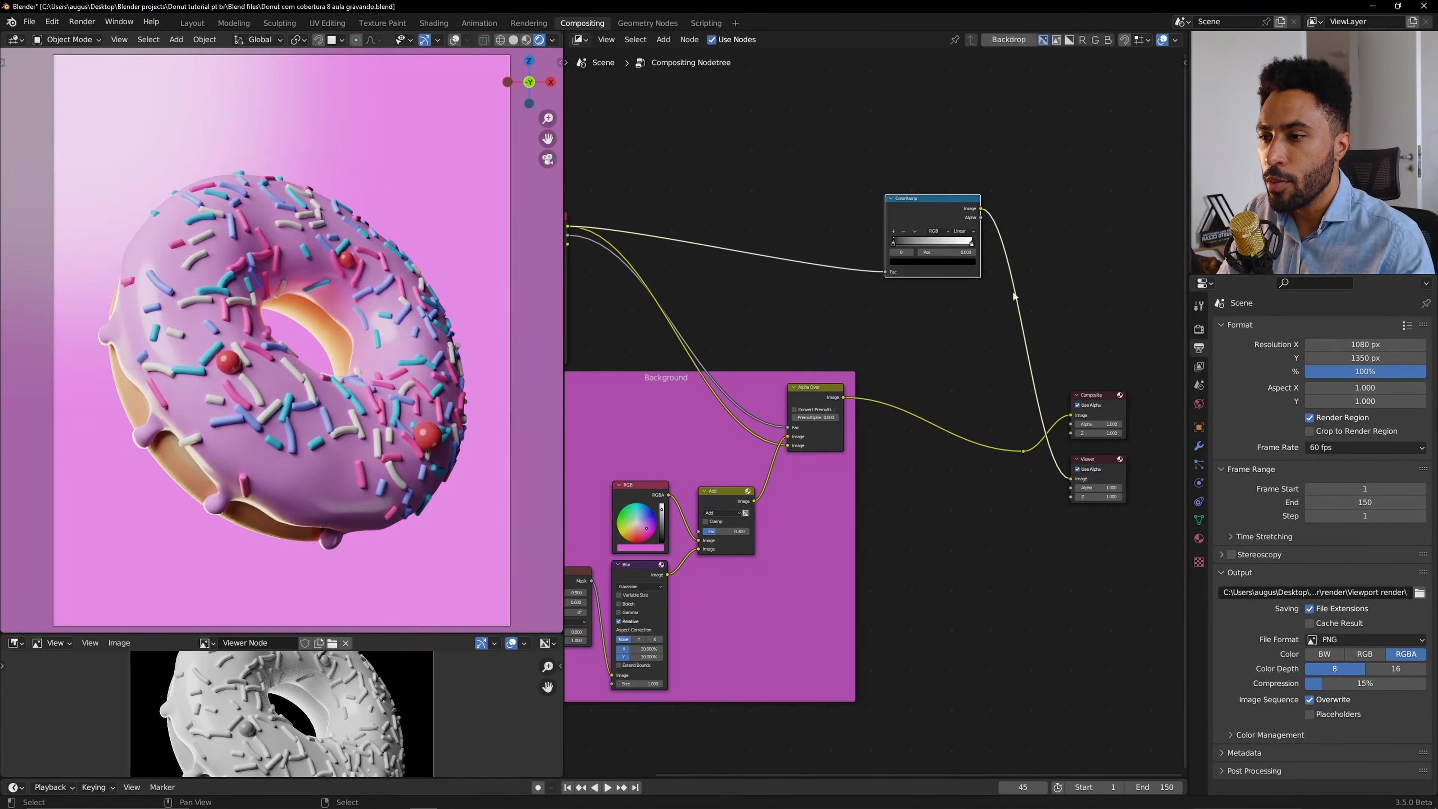
pyautogui.moveTo(980, 208); pyautogui.dragTo(1070, 478)
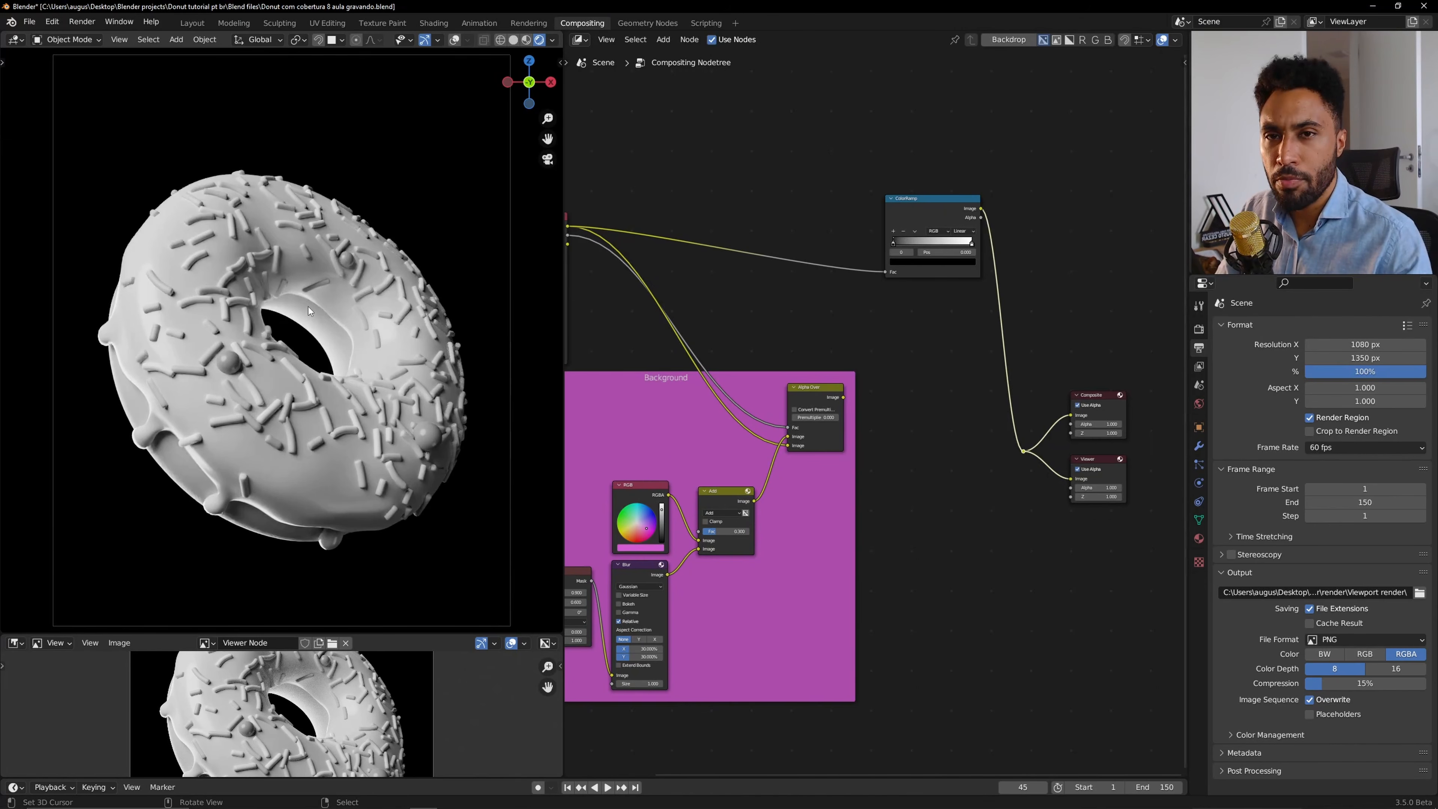
# Narrow the ColorRamp by moving the black stop to 0.305 and pulling the white stop inward.
pyautogui.press('KP_Decimal')
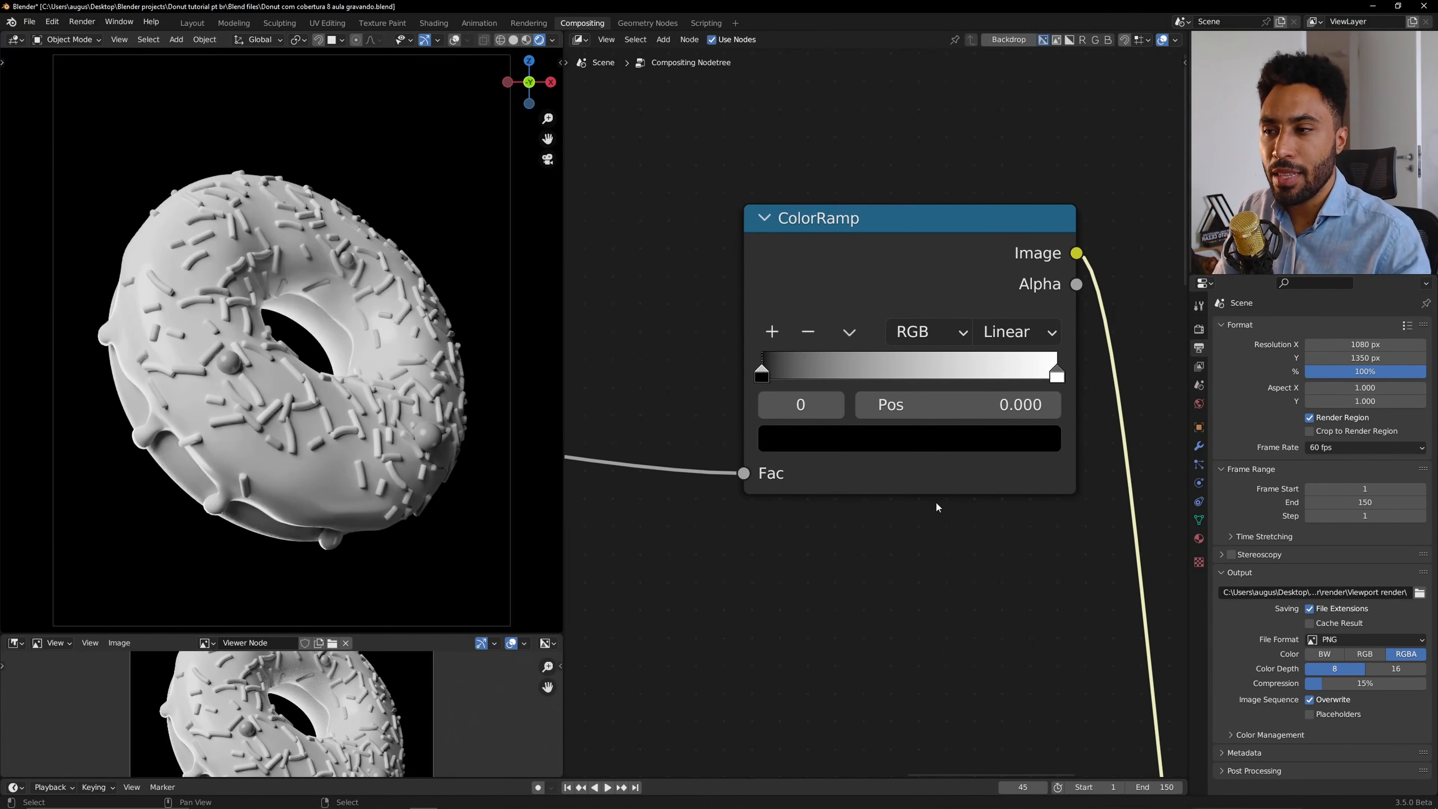
pyautogui.click(1057, 373)
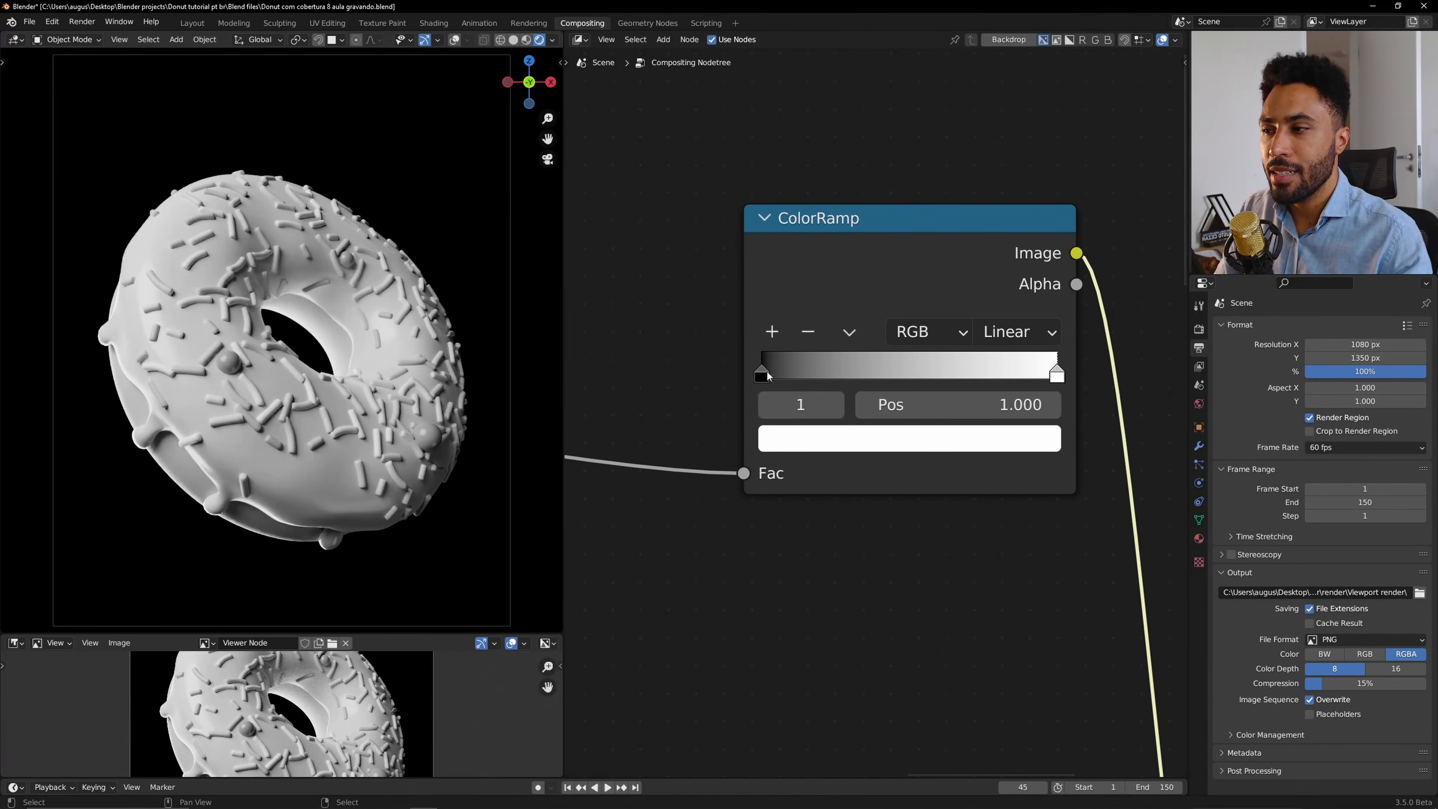
pyautogui.click(762, 374)
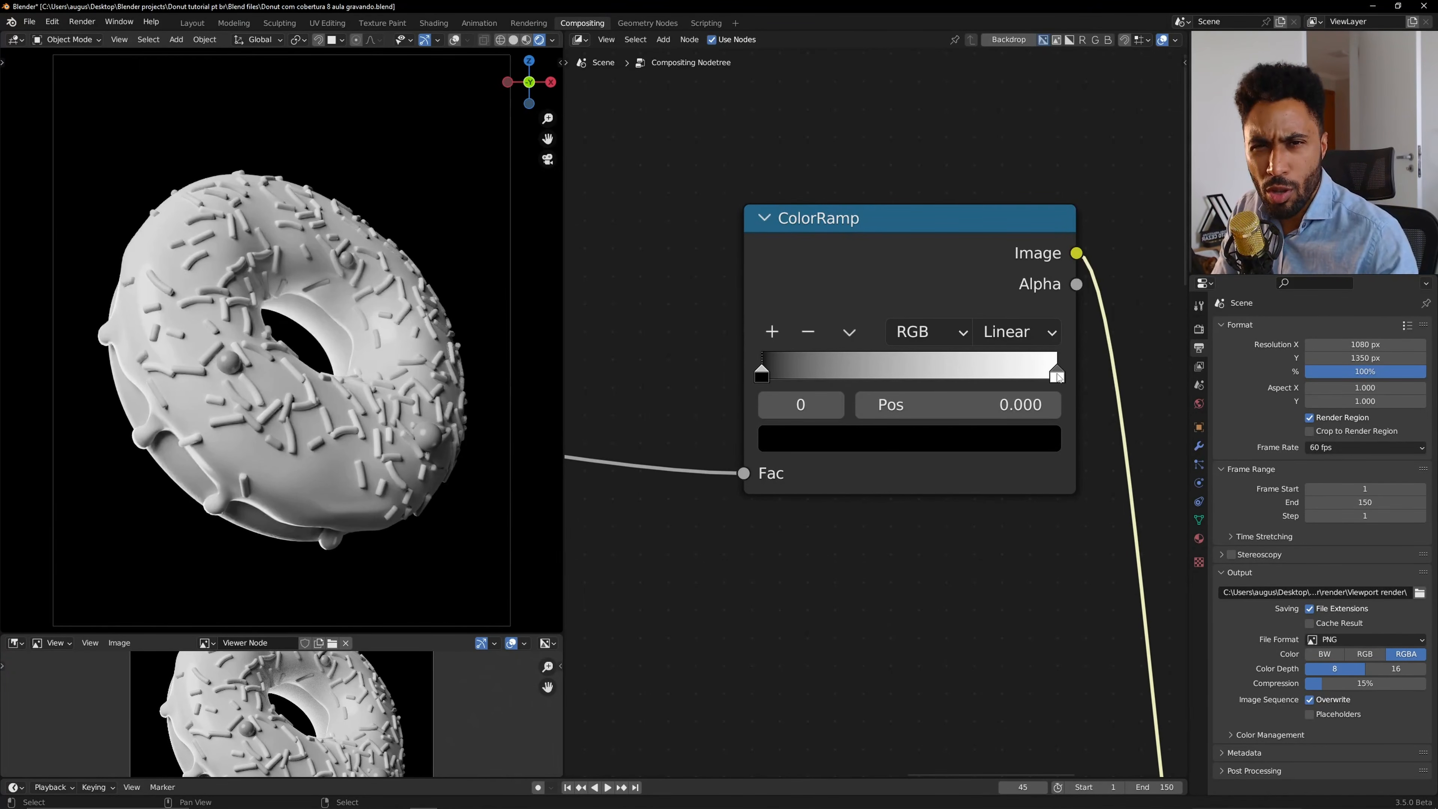
pyautogui.moveTo(1059, 377); pyautogui.dragTo(966, 378)
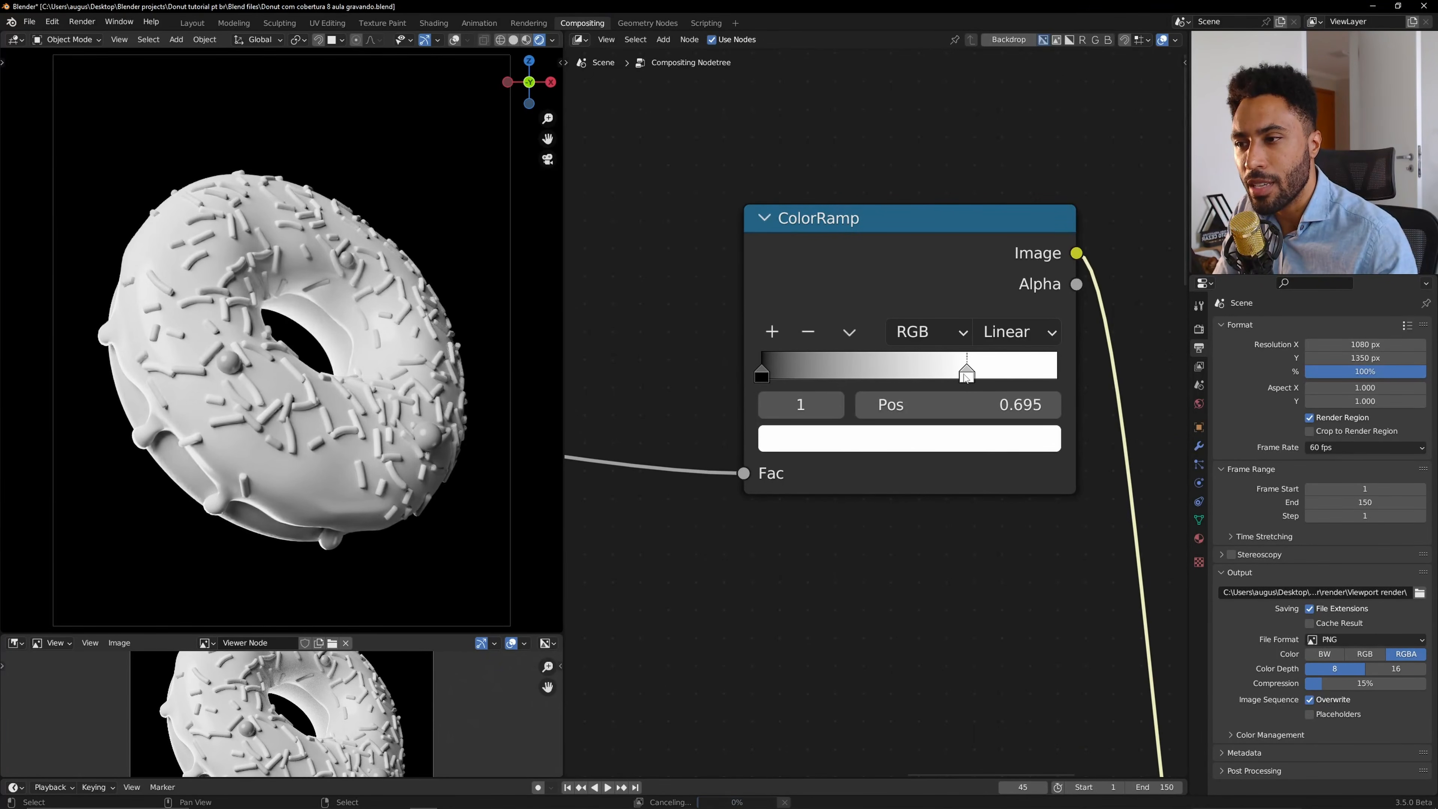
pyautogui.moveTo(760, 372); pyautogui.dragTo(811, 374)
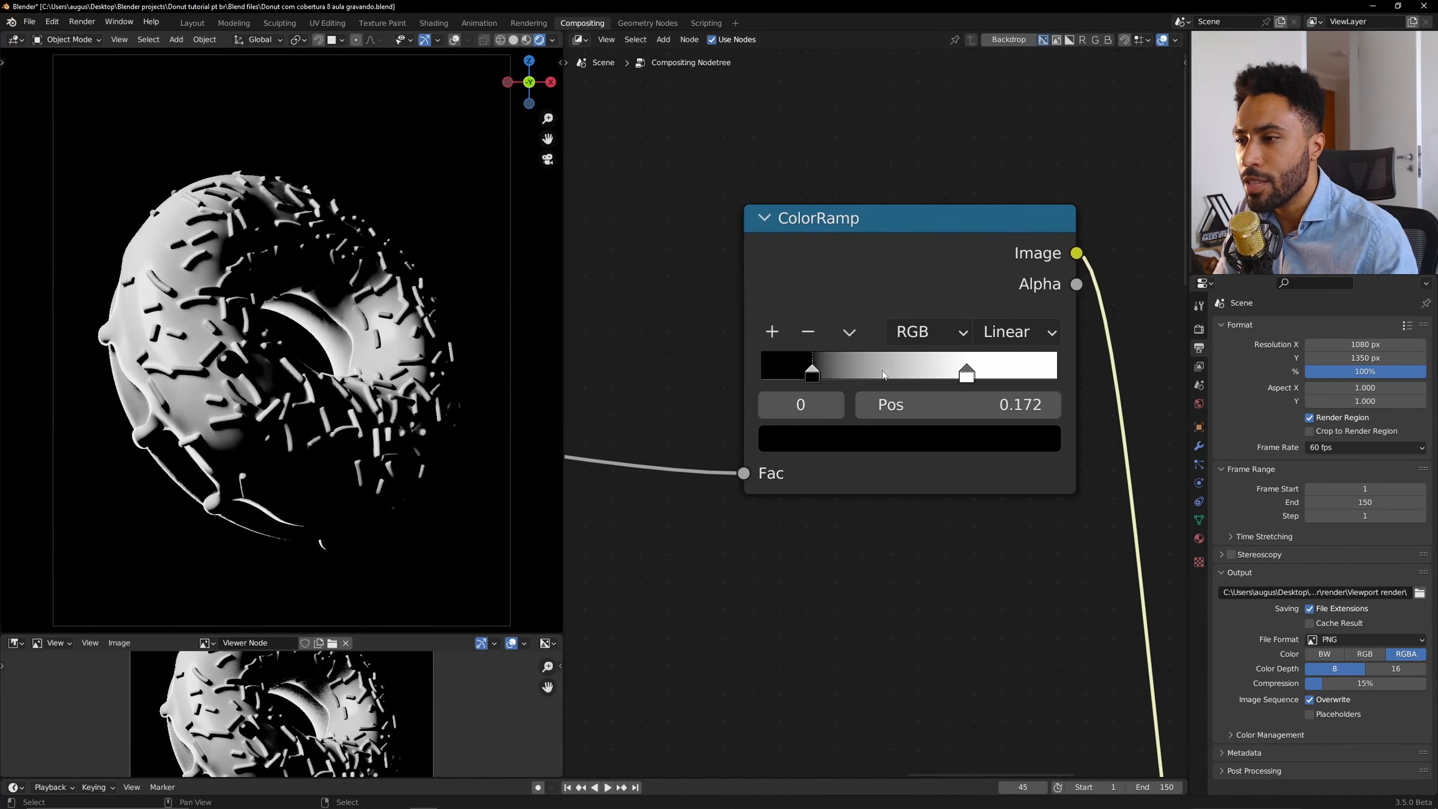
pyautogui.moveTo(966, 374); pyautogui.dragTo(917, 376)
pyautogui.moveTo(822, 371); pyautogui.dragTo(843, 368)
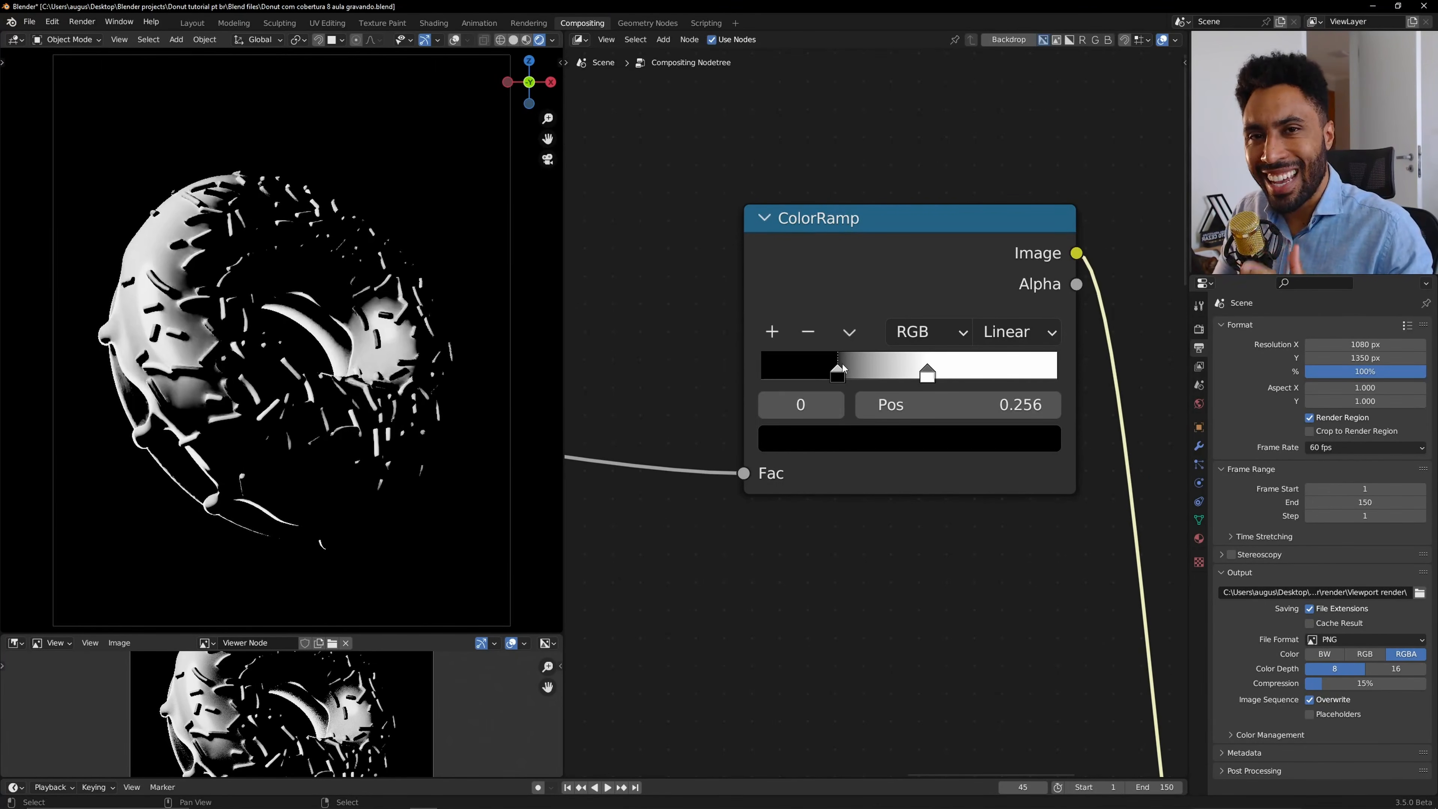
pyautogui.keyDown('shift'); pyautogui.moveTo(229, 309); pyautogui.dragTo(357, 342, button='middle'); pyautogui.keyUp('shift')
pyautogui.scroll(5, 358, 342)
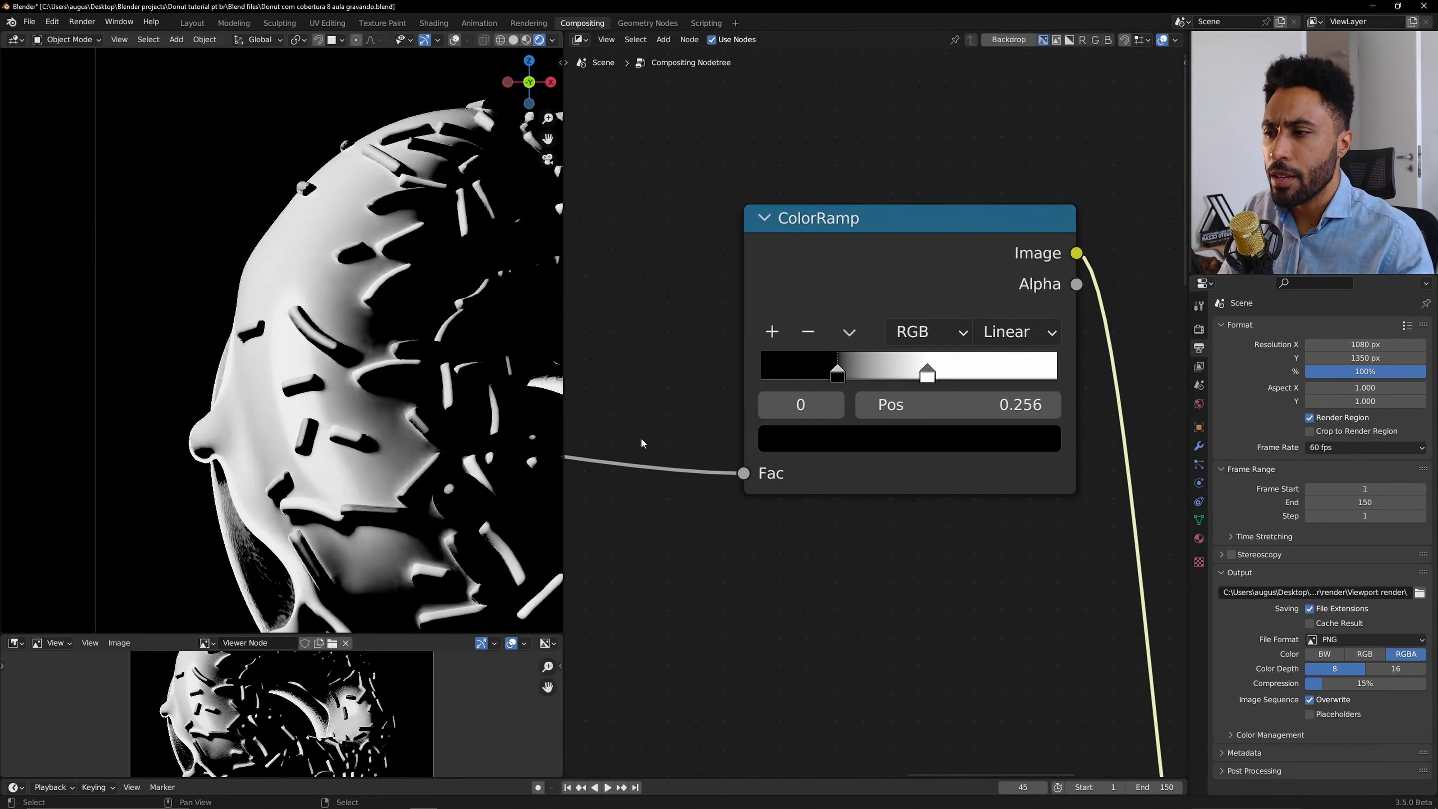
pyautogui.moveTo(845, 373)
pyautogui.mouseDown()
pyautogui.moveTo(911, 373)
pyautogui.moveTo(853, 373)
pyautogui.mouseUp()
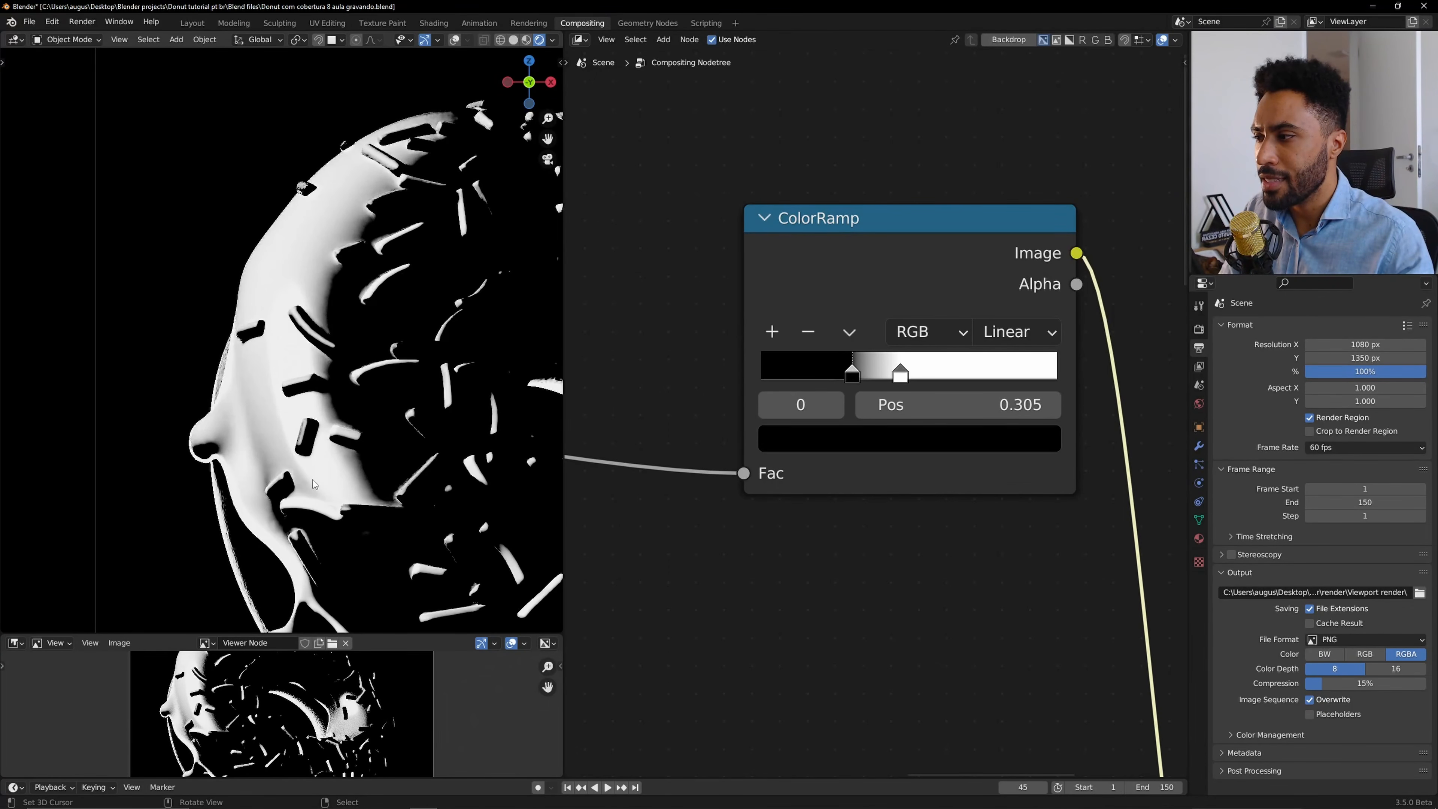
# Set the ColorRamp's white stop position to 0.550 to isolate the donut's highlights.
pyautogui.scroll(-4, 405, 472)
pyautogui.keyDown('shift'); pyautogui.moveTo(405, 473); pyautogui.dragTo(272, 397, button='middle'); pyautogui.keyUp('shift')
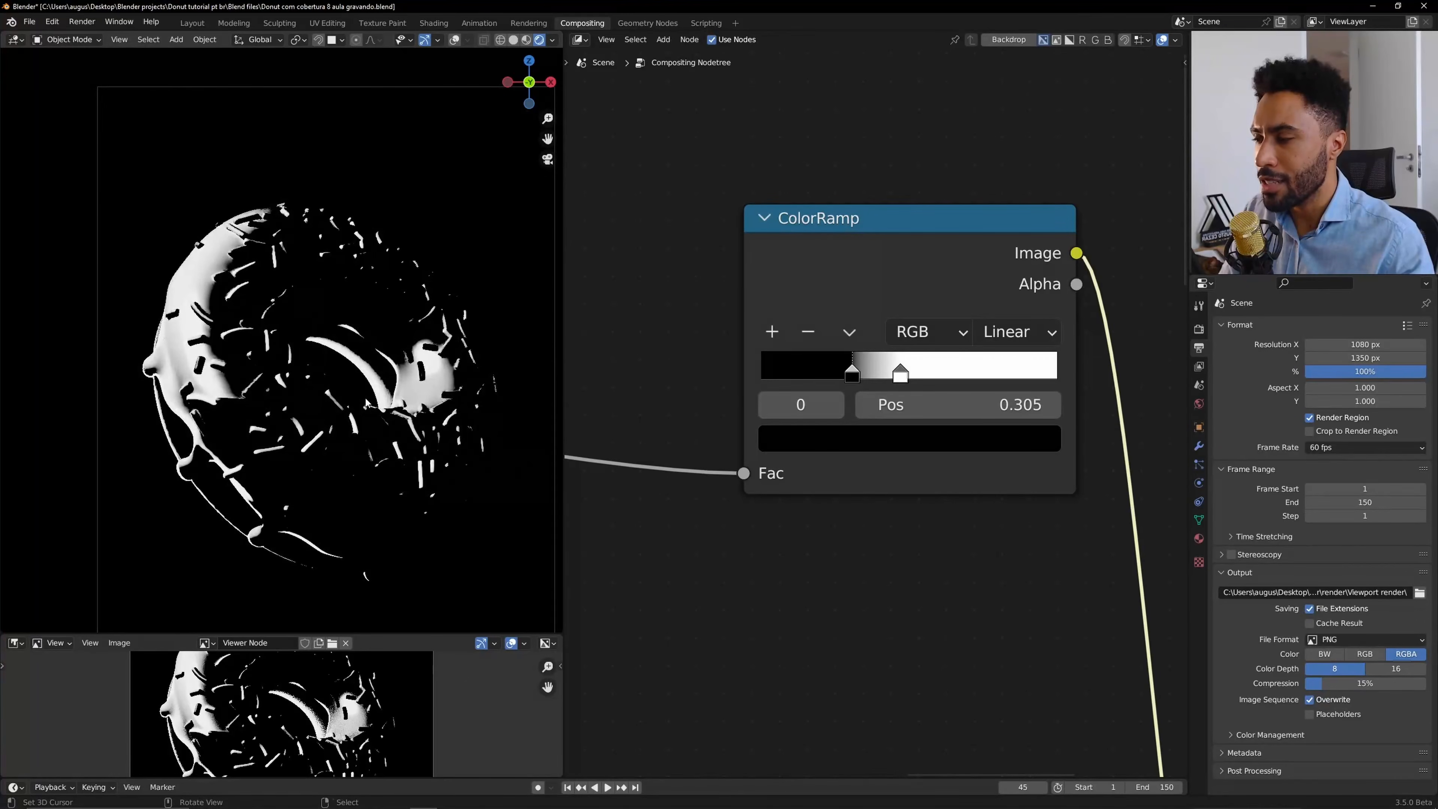
pyautogui.scroll(3, 272, 419)
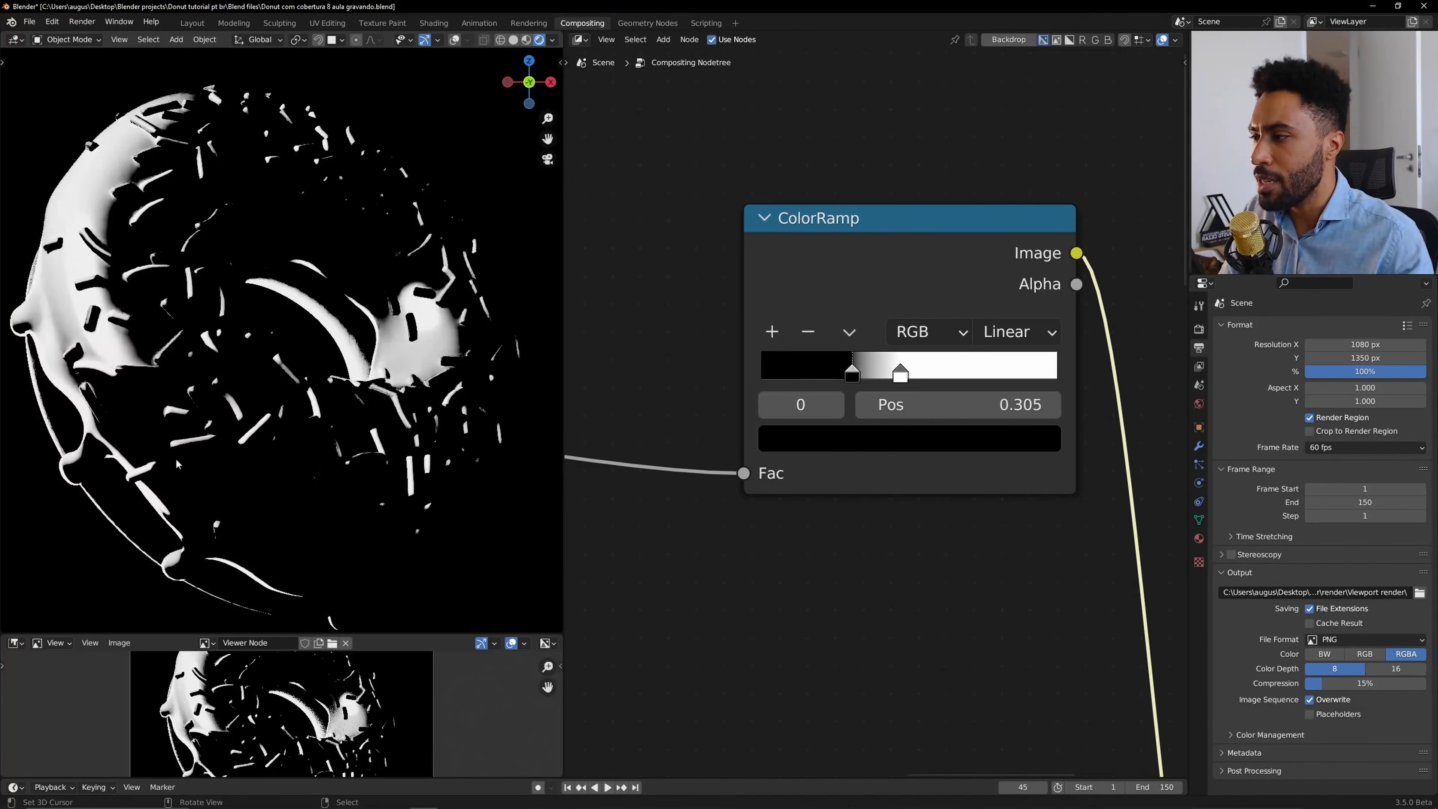
pyautogui.scroll(-2, 381, 362)
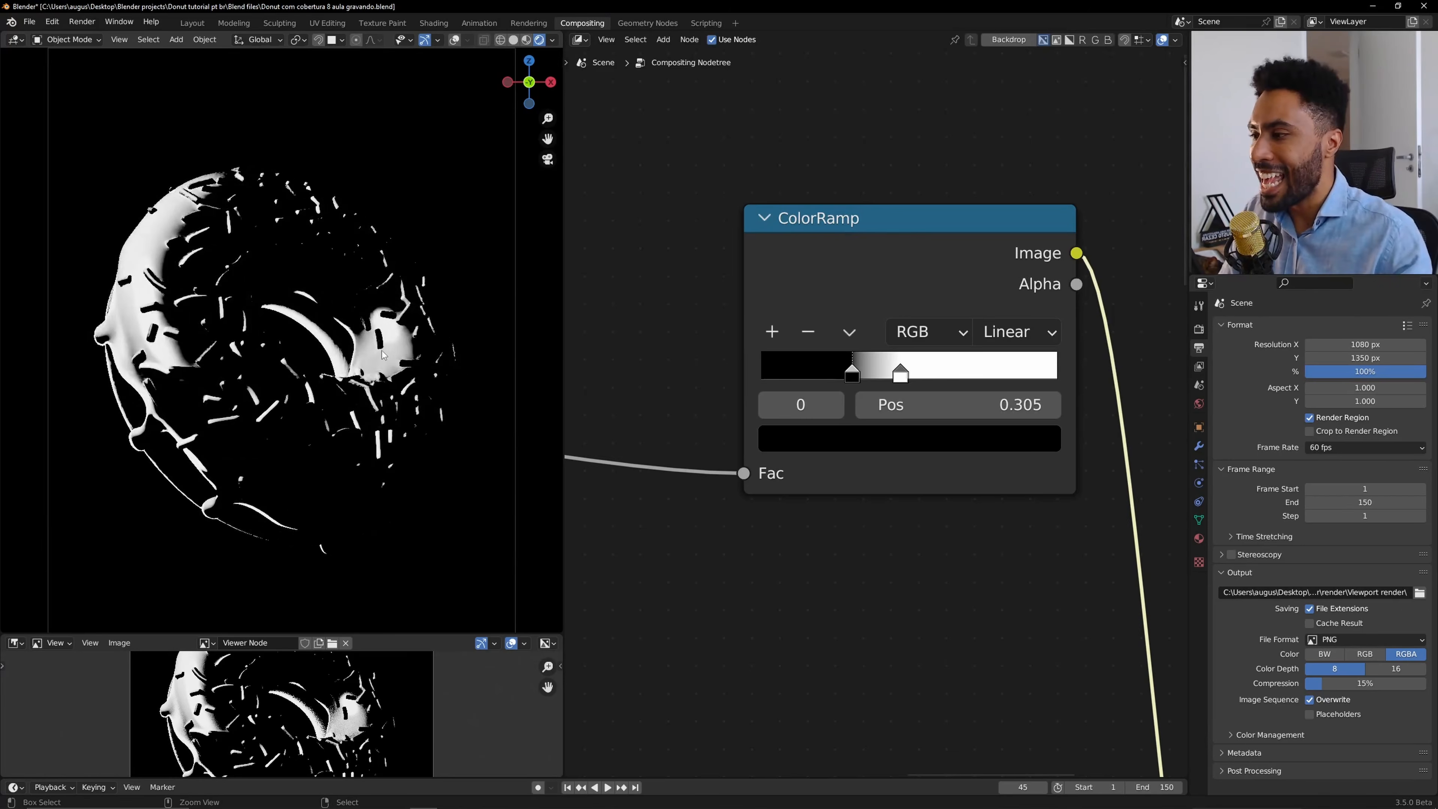
pyautogui.scroll(1, 384, 334)
pyautogui.moveTo(901, 373); pyautogui.dragTo(992, 379)
pyautogui.keyDown('shift'); pyautogui.moveTo(125, 280); pyautogui.dragTo(269, 295, button='middle'); pyautogui.keyUp('shift')
pyautogui.scroll(2, 270, 295)
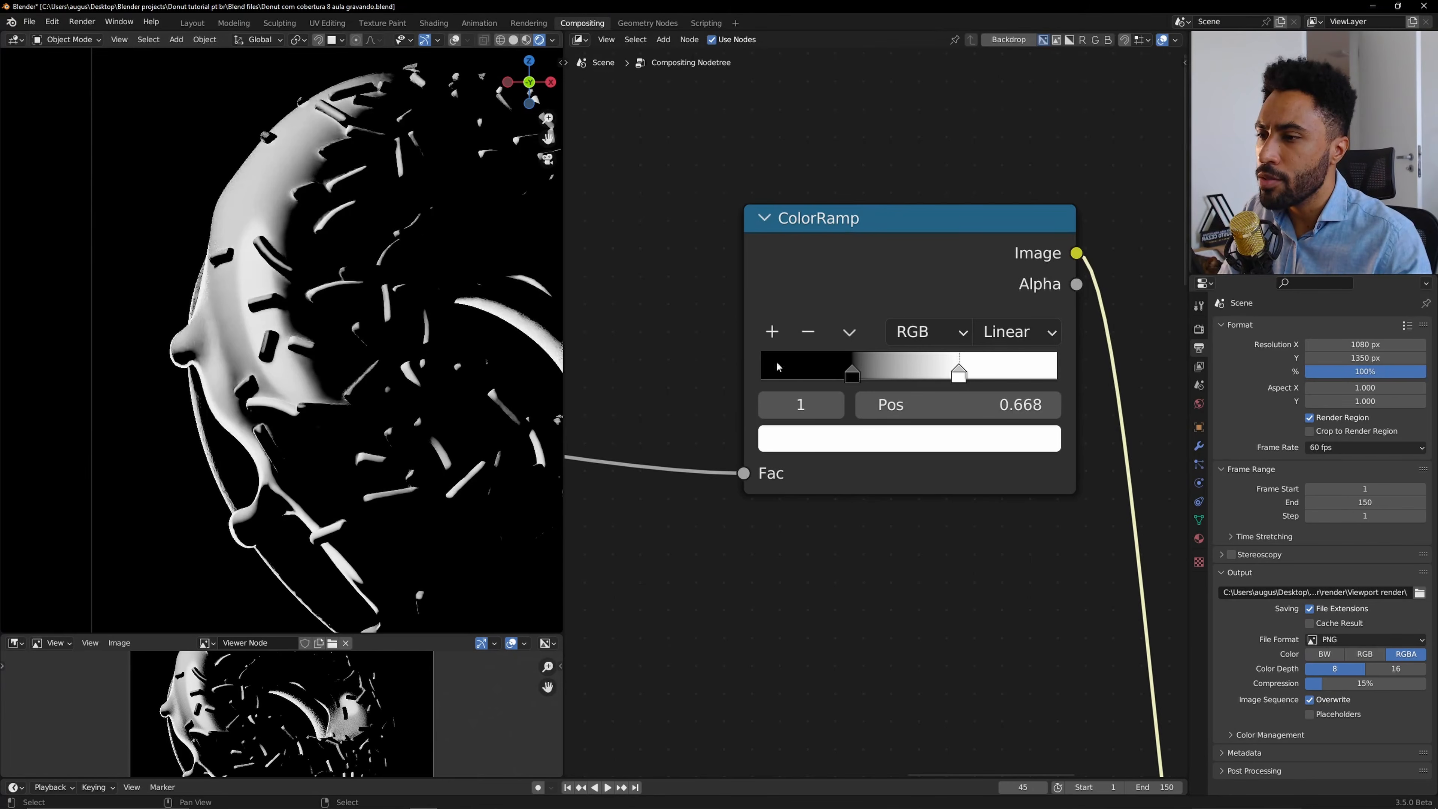
pyautogui.moveTo(958, 372); pyautogui.dragTo(922, 375)
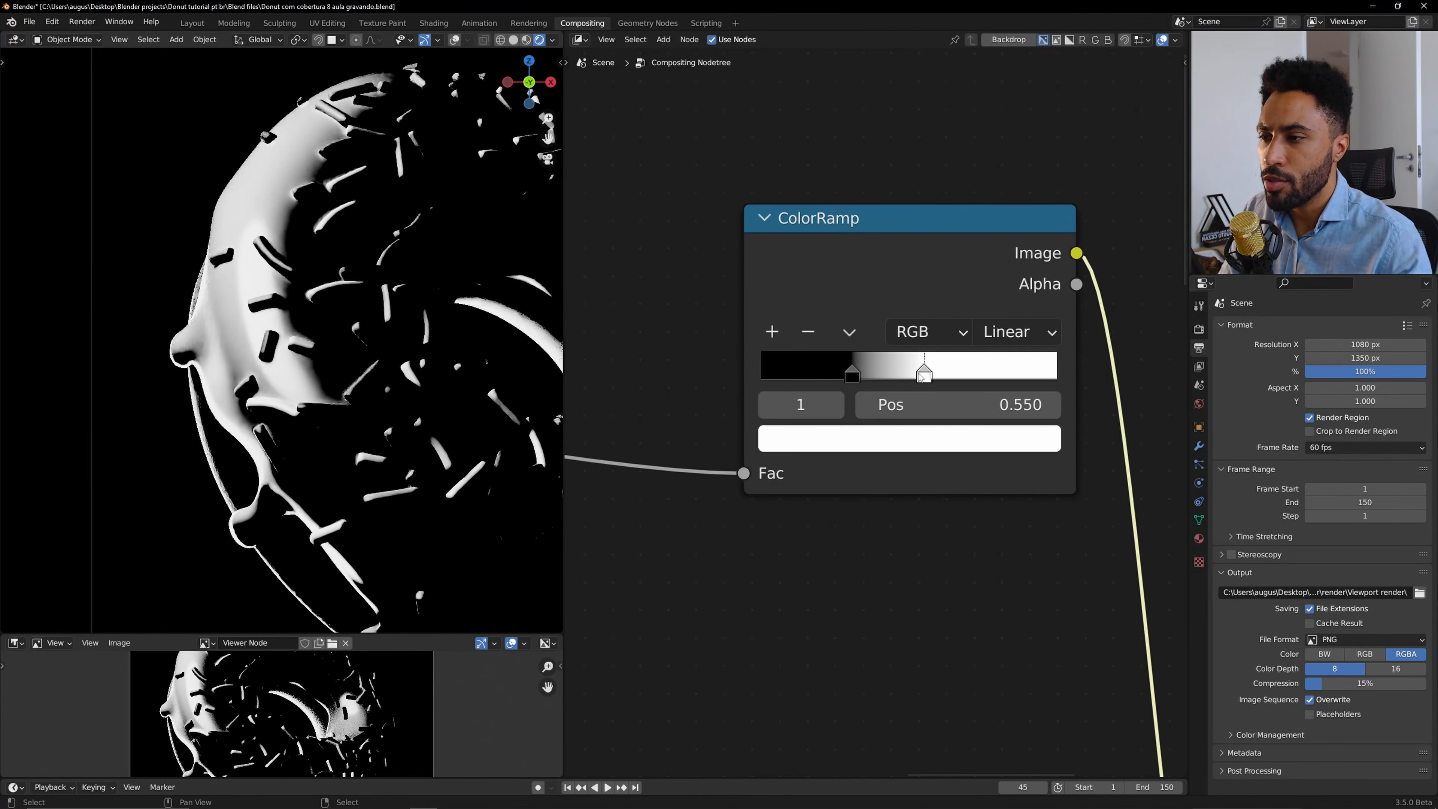
# Wrap the ColorRamp node in a new frame and label the frame "Glow".
pyautogui.scroll(-7, 922, 377)
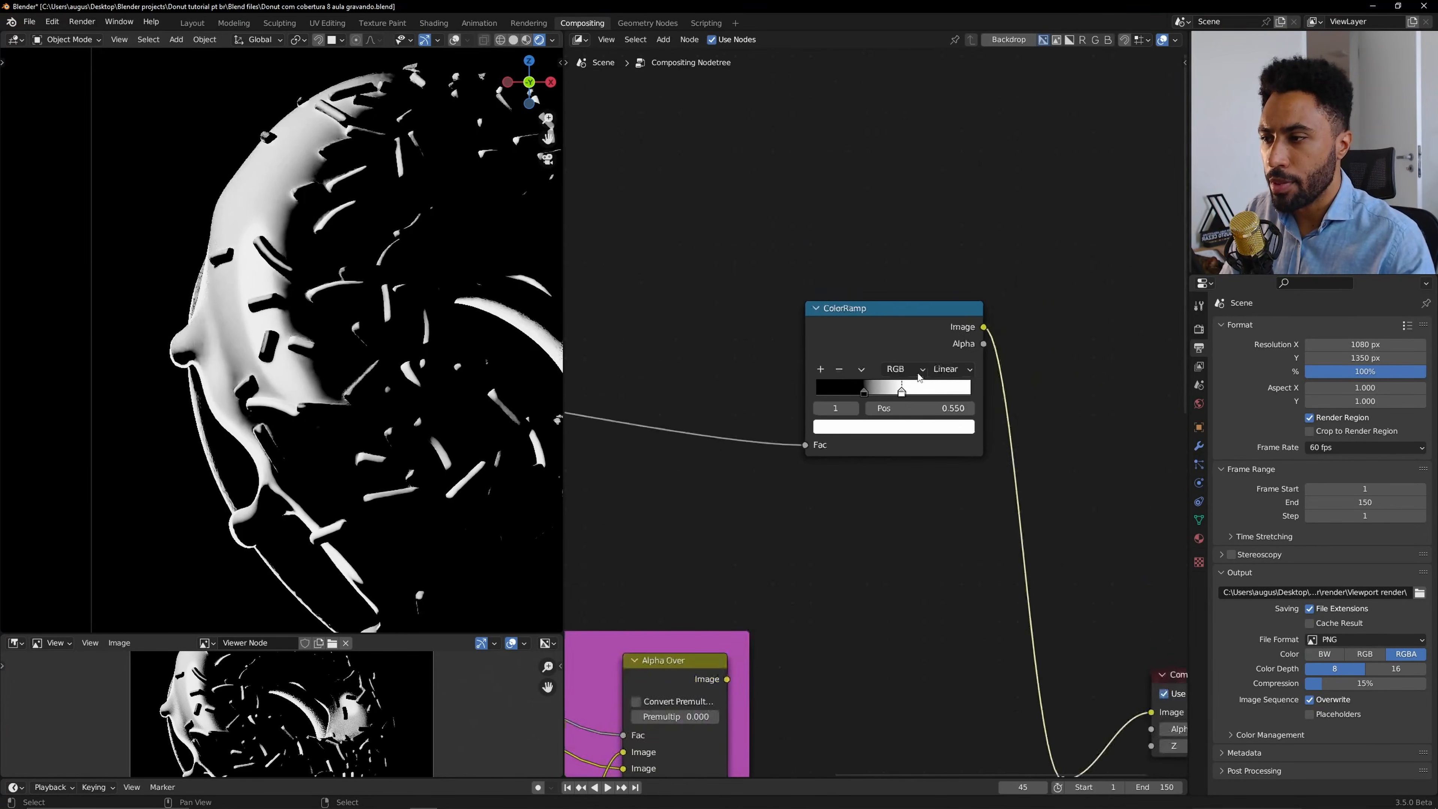
pyautogui.moveTo(862, 378); pyautogui.dragTo(789, 332)
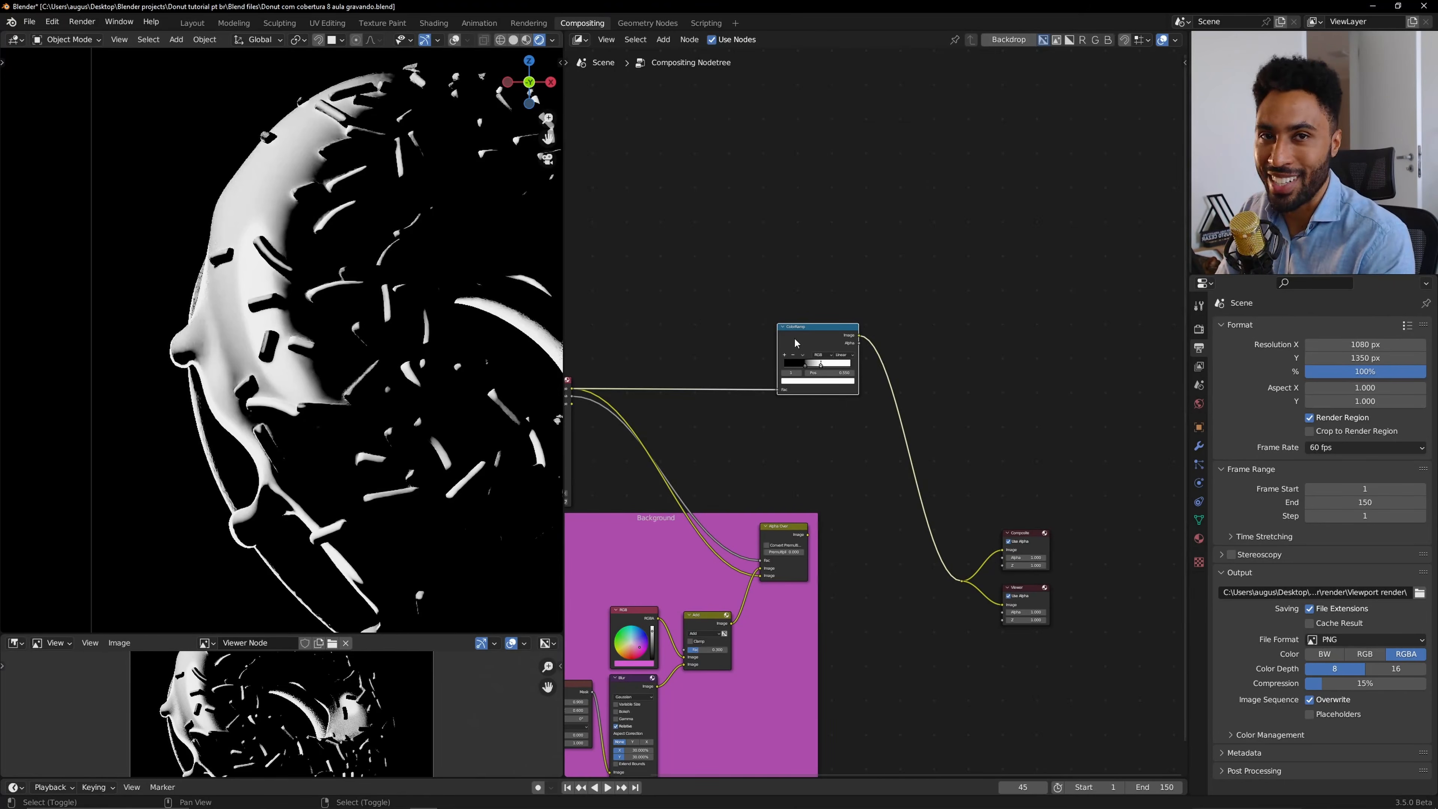
pyautogui.hotkey('ctrl', 'j')
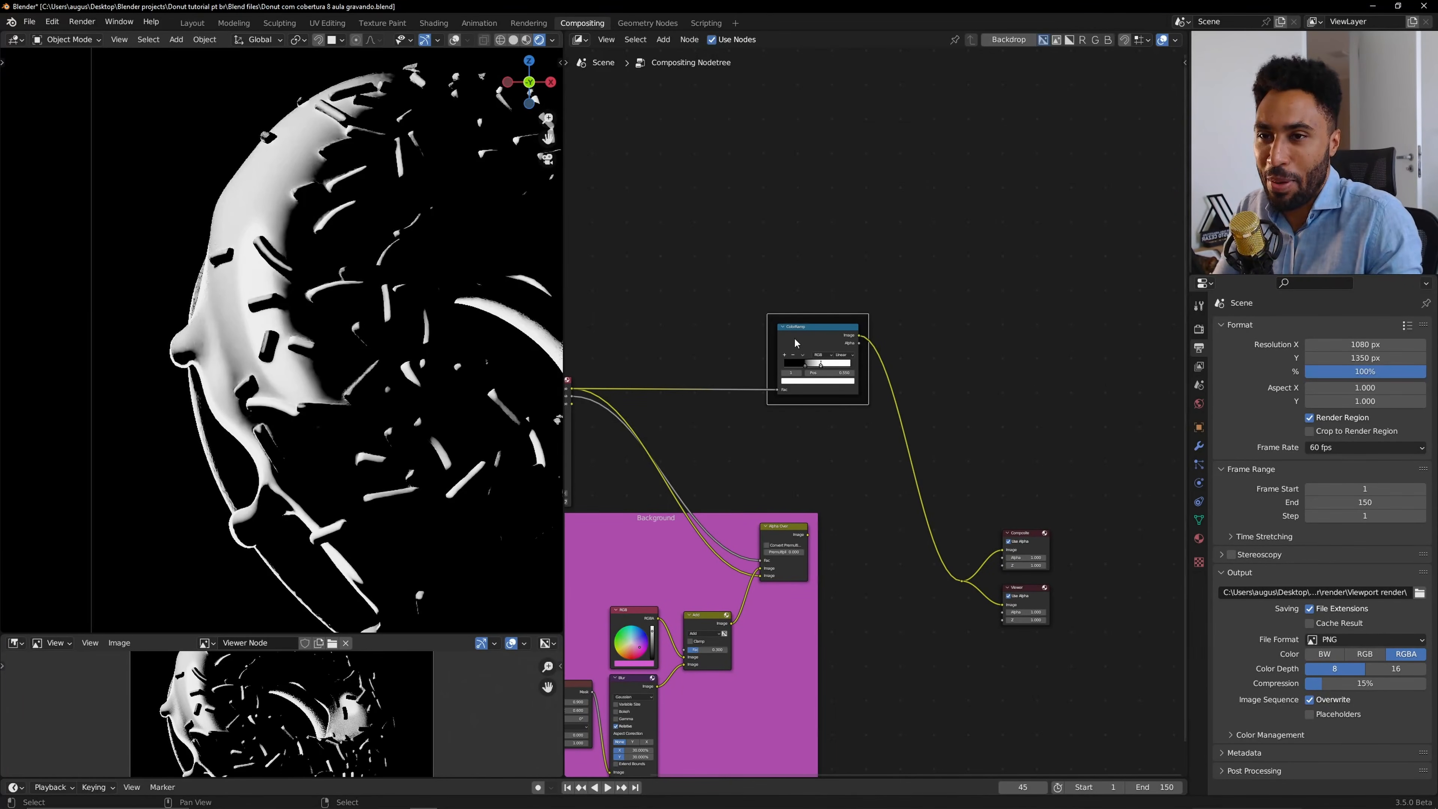
pyautogui.press('n')
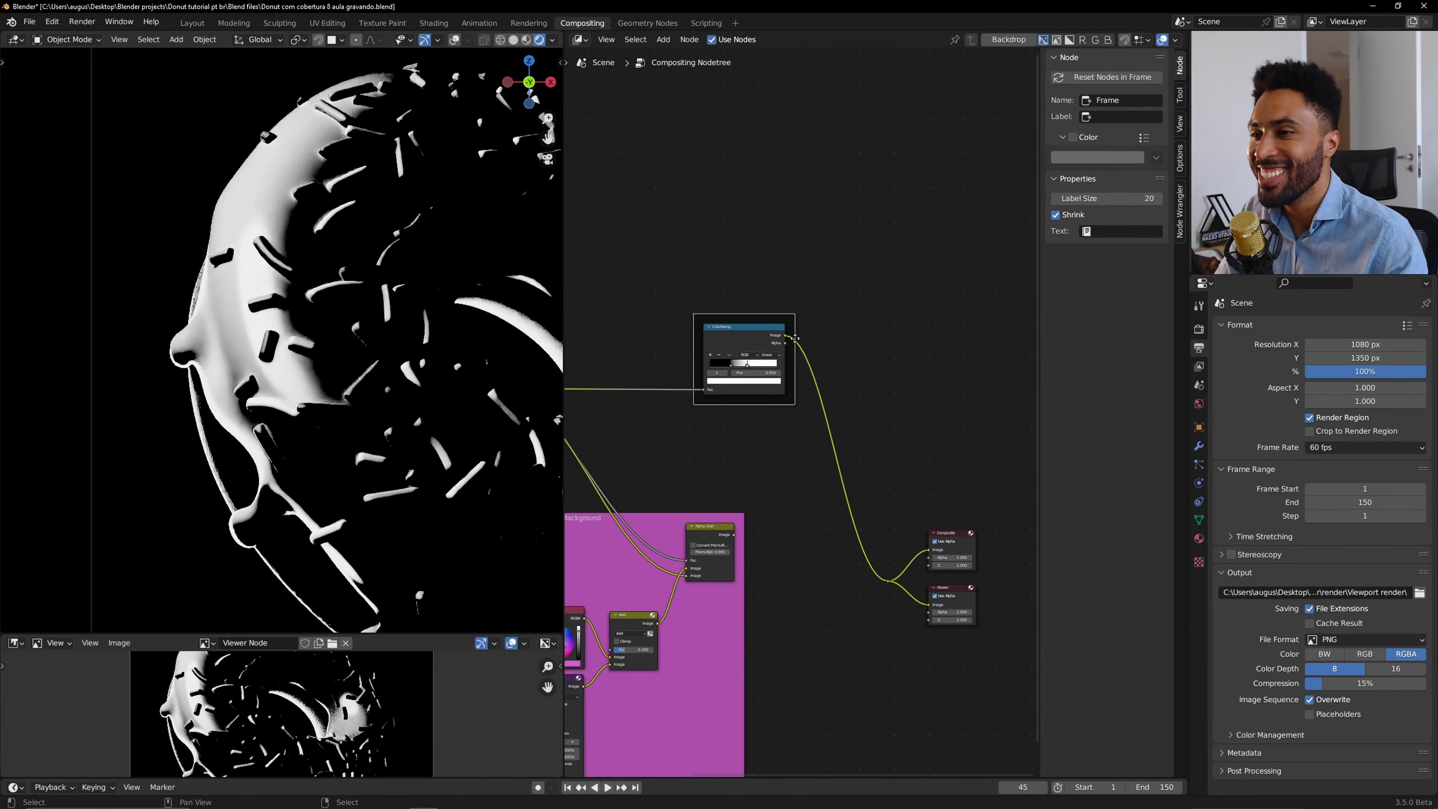
pyautogui.click(1117, 116)
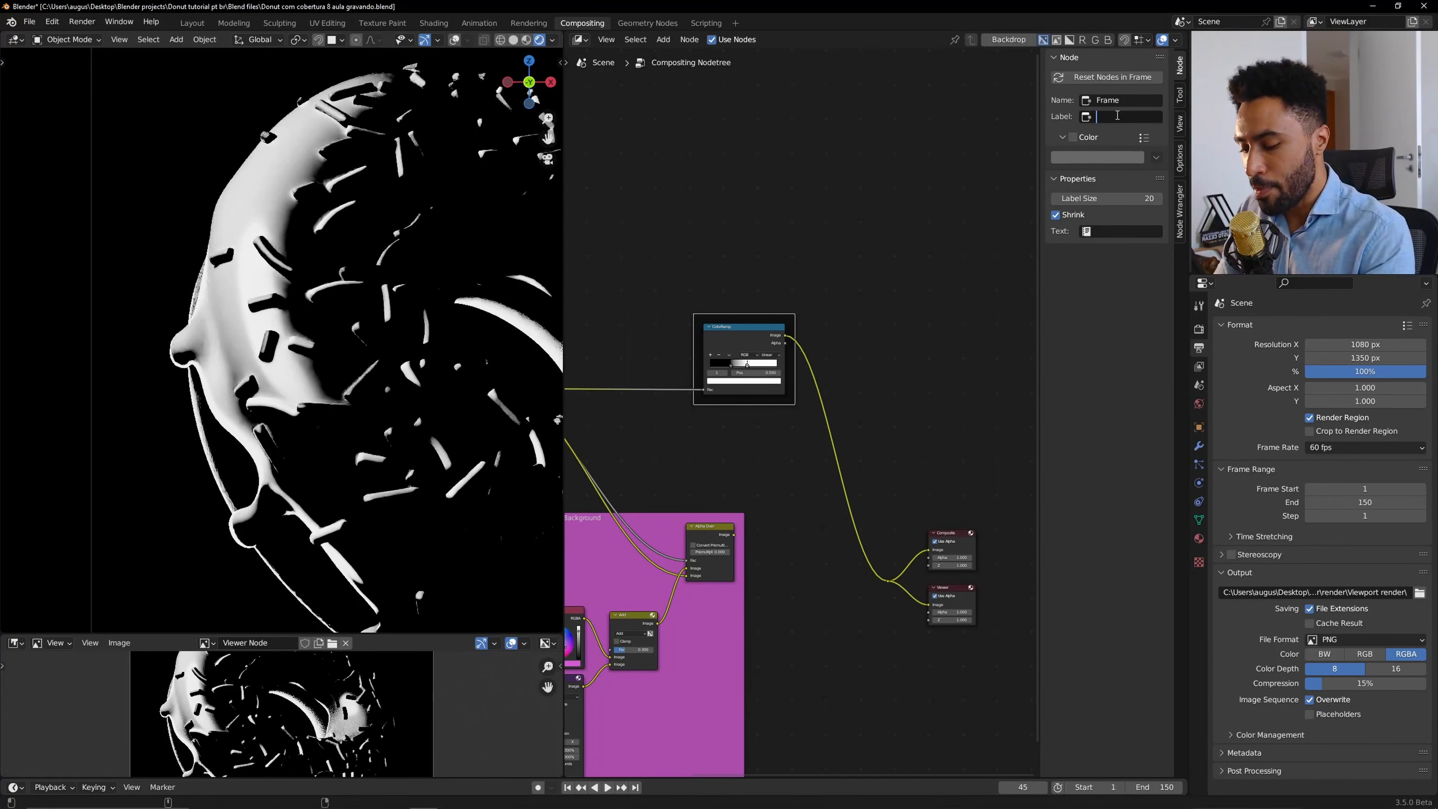
pyautogui.write('Glow')
pyautogui.press('Return')
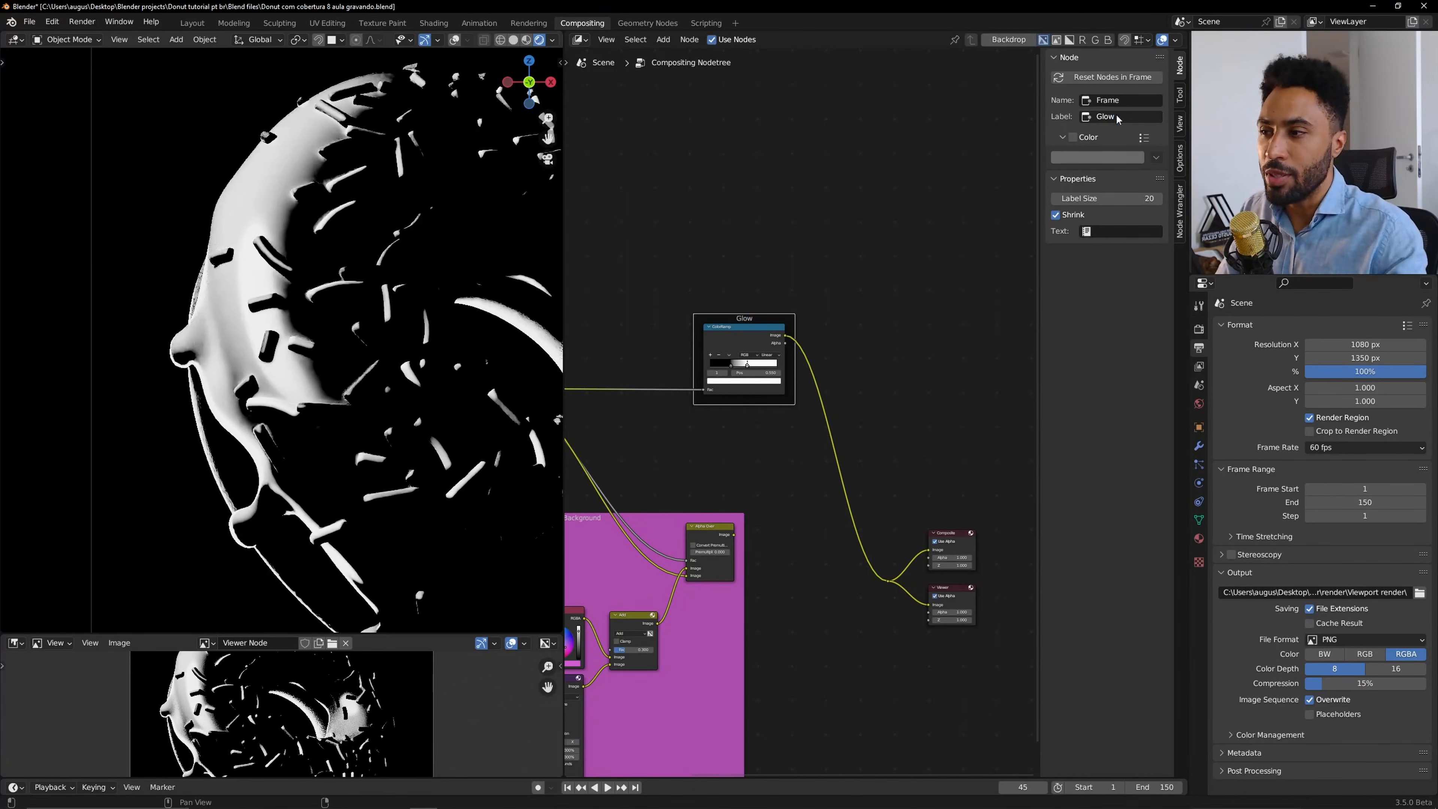
# Enable a custom colour for the Glow frame and set it to white.
pyautogui.click(1072, 138)
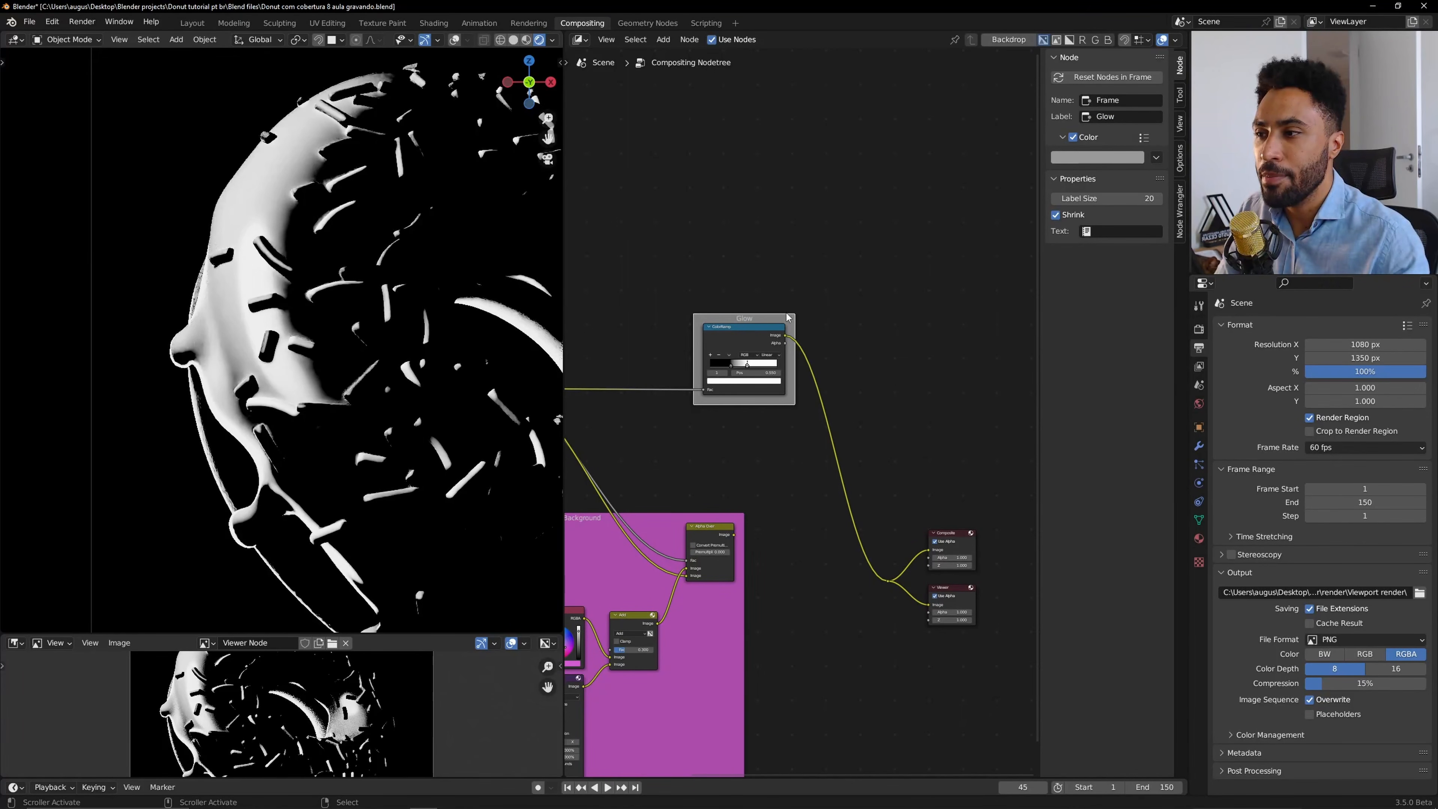
pyautogui.click(1105, 158)
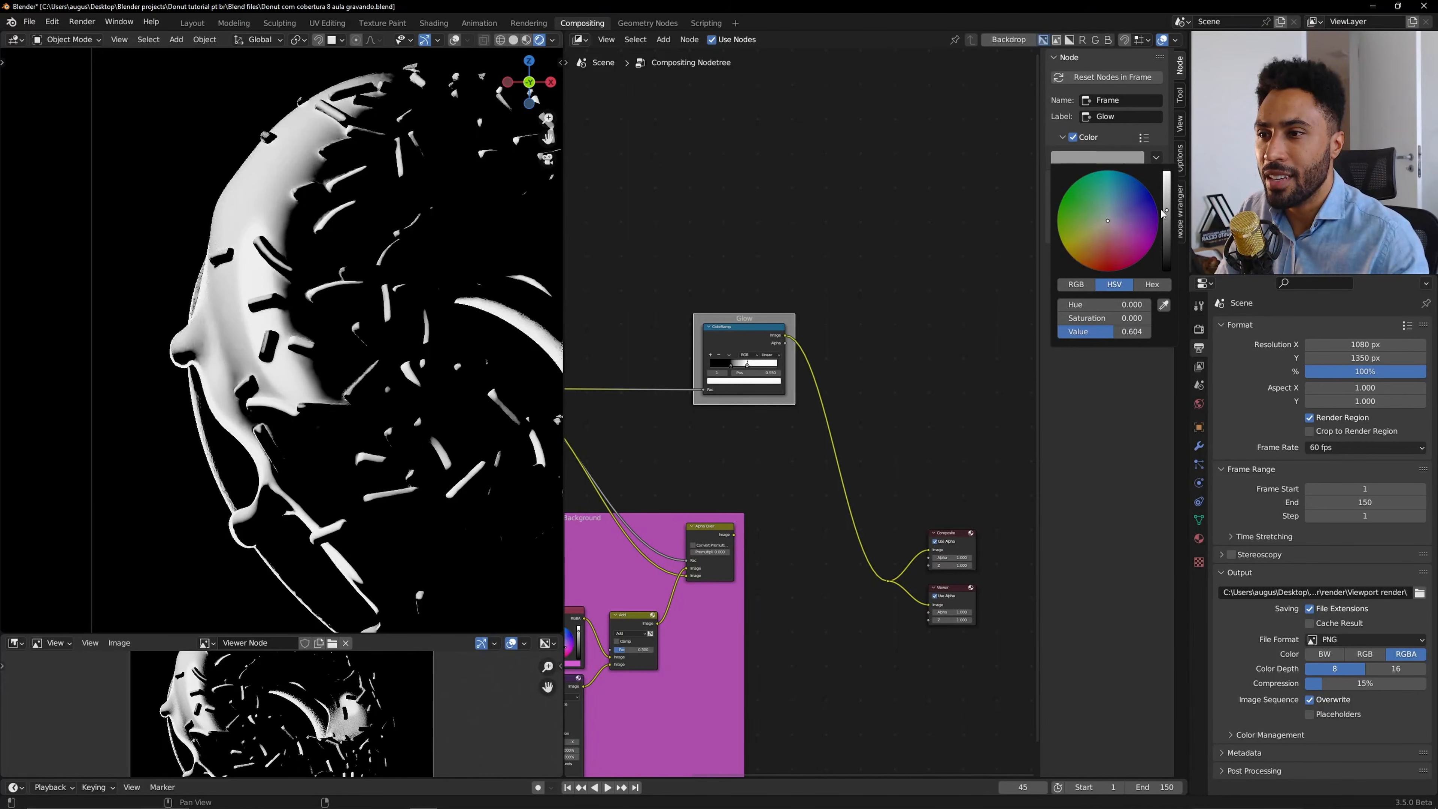
pyautogui.moveTo(1163, 207); pyautogui.dragTo(1163, 172)
pyautogui.scroll(7, 781, 365)
pyautogui.scroll(4, 767, 401)
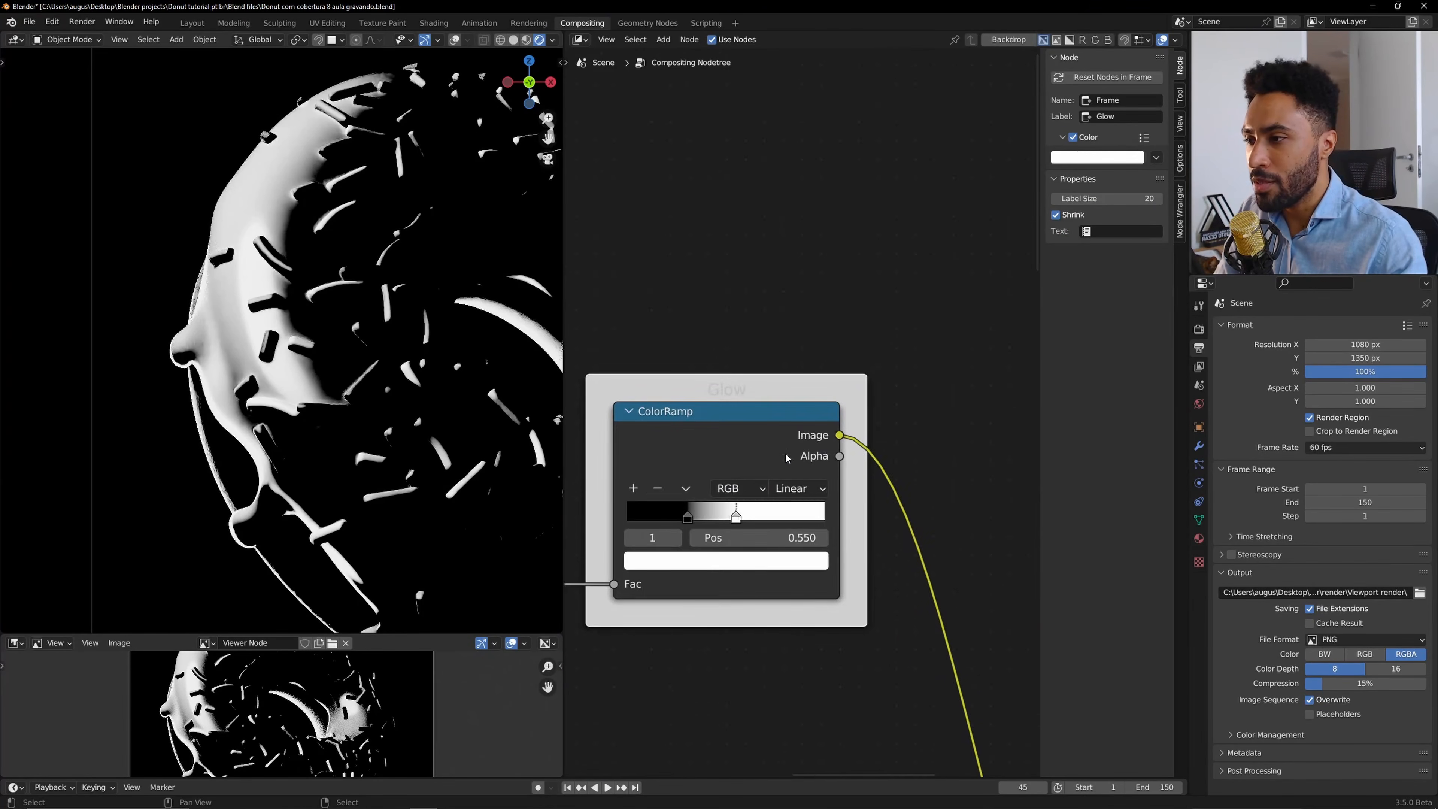
pyautogui.click(1112, 158)
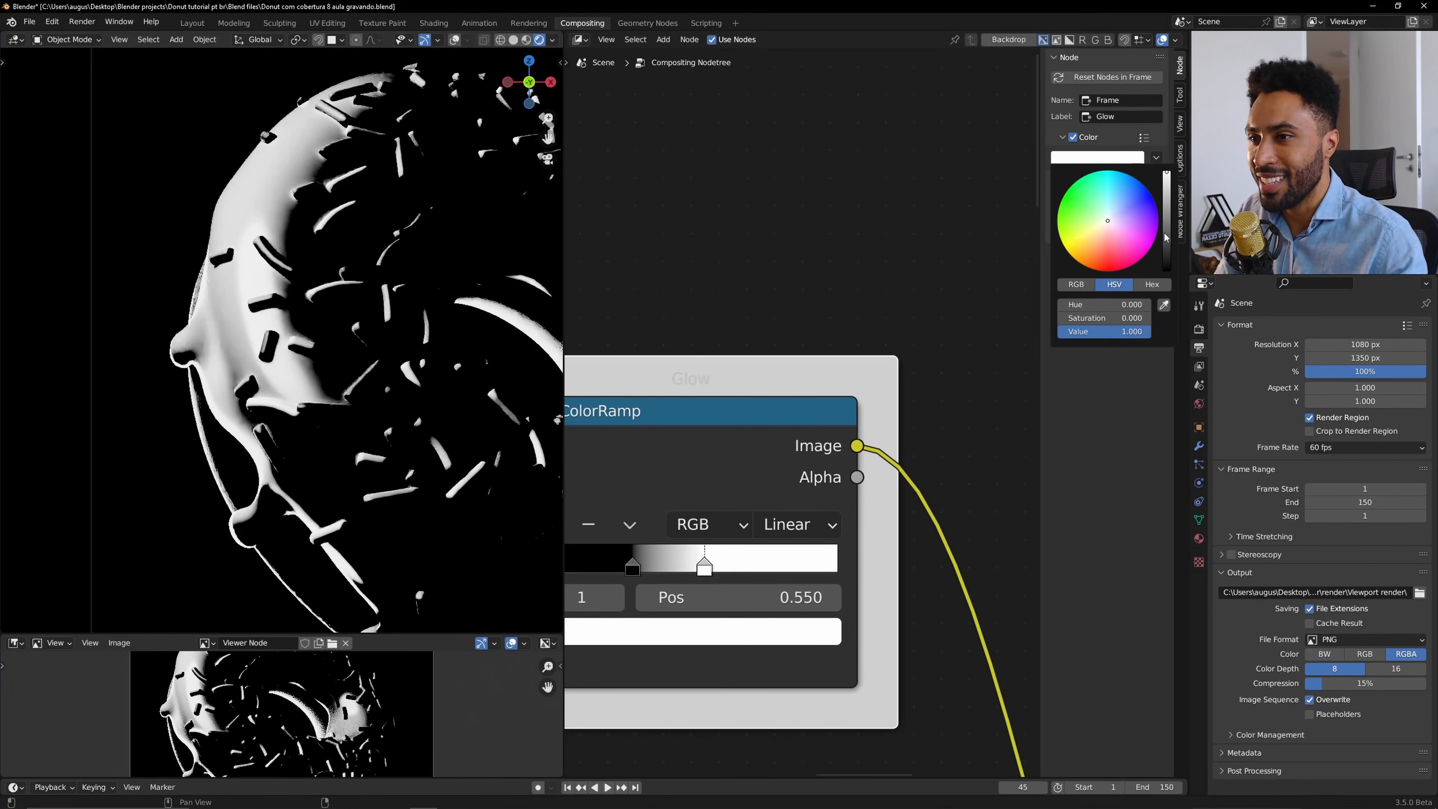
pyautogui.moveTo(1165, 236)
pyautogui.mouseDown()
pyautogui.moveTo(1166, 254)
pyautogui.moveTo(1166, 238)
pyautogui.mouseUp()
pyautogui.scroll(-12, 803, 396)
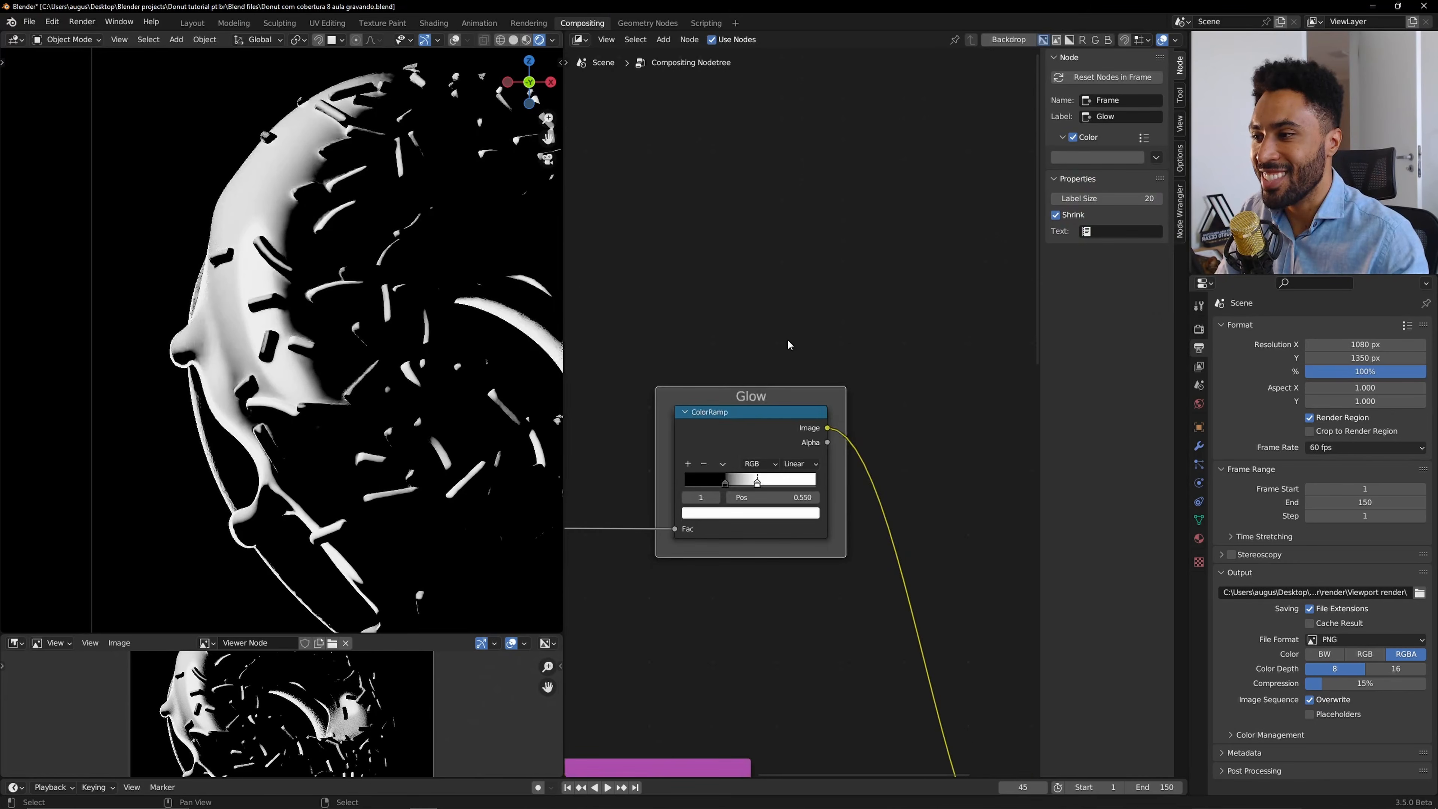
# Inspect the Background frame and Render Layers node settings in the node tree.
pyautogui.moveTo(786, 311); pyautogui.dragTo(902, 273, button='middle')
pyautogui.moveTo(829, 336); pyautogui.dragTo(778, 286)
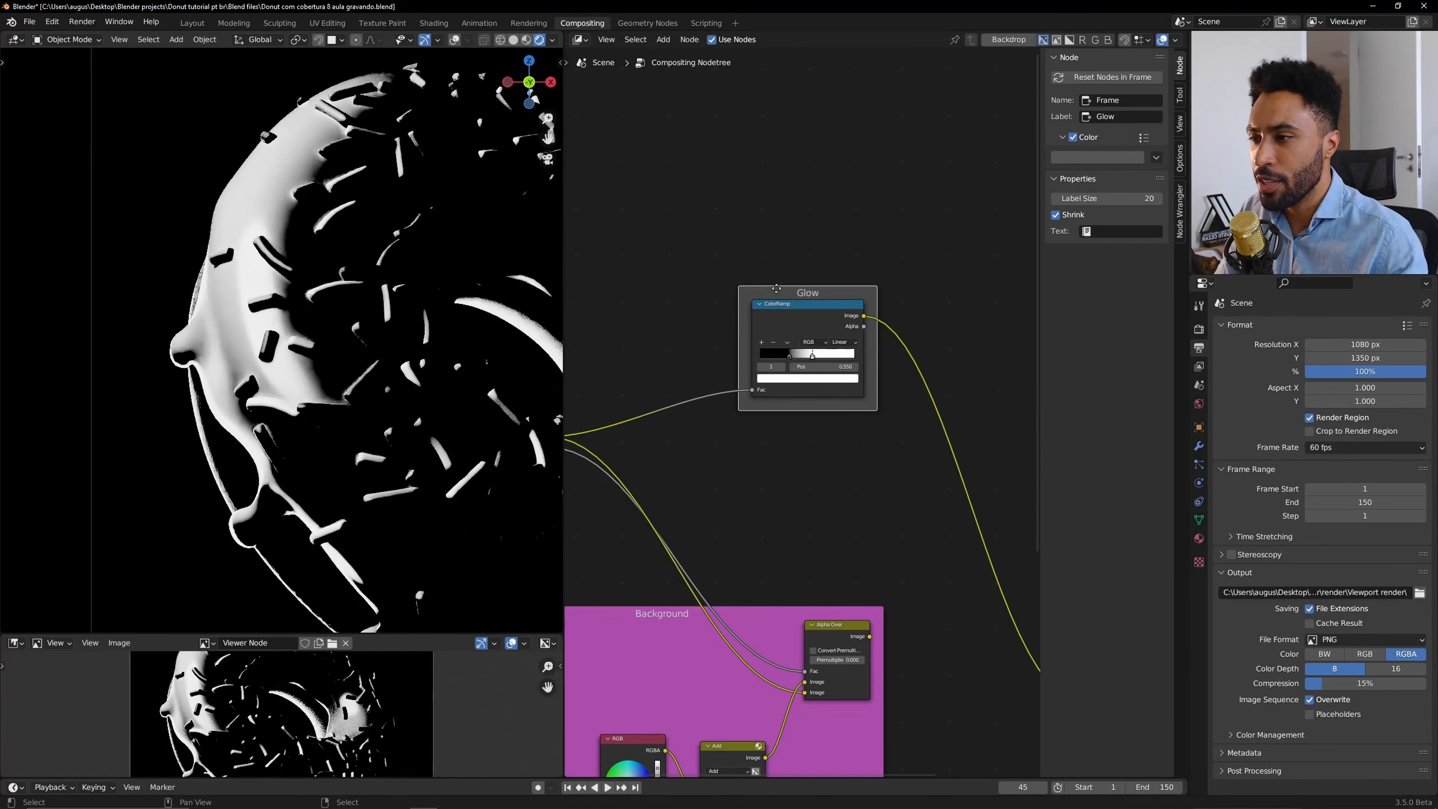
pyautogui.scroll(-3, 777, 289)
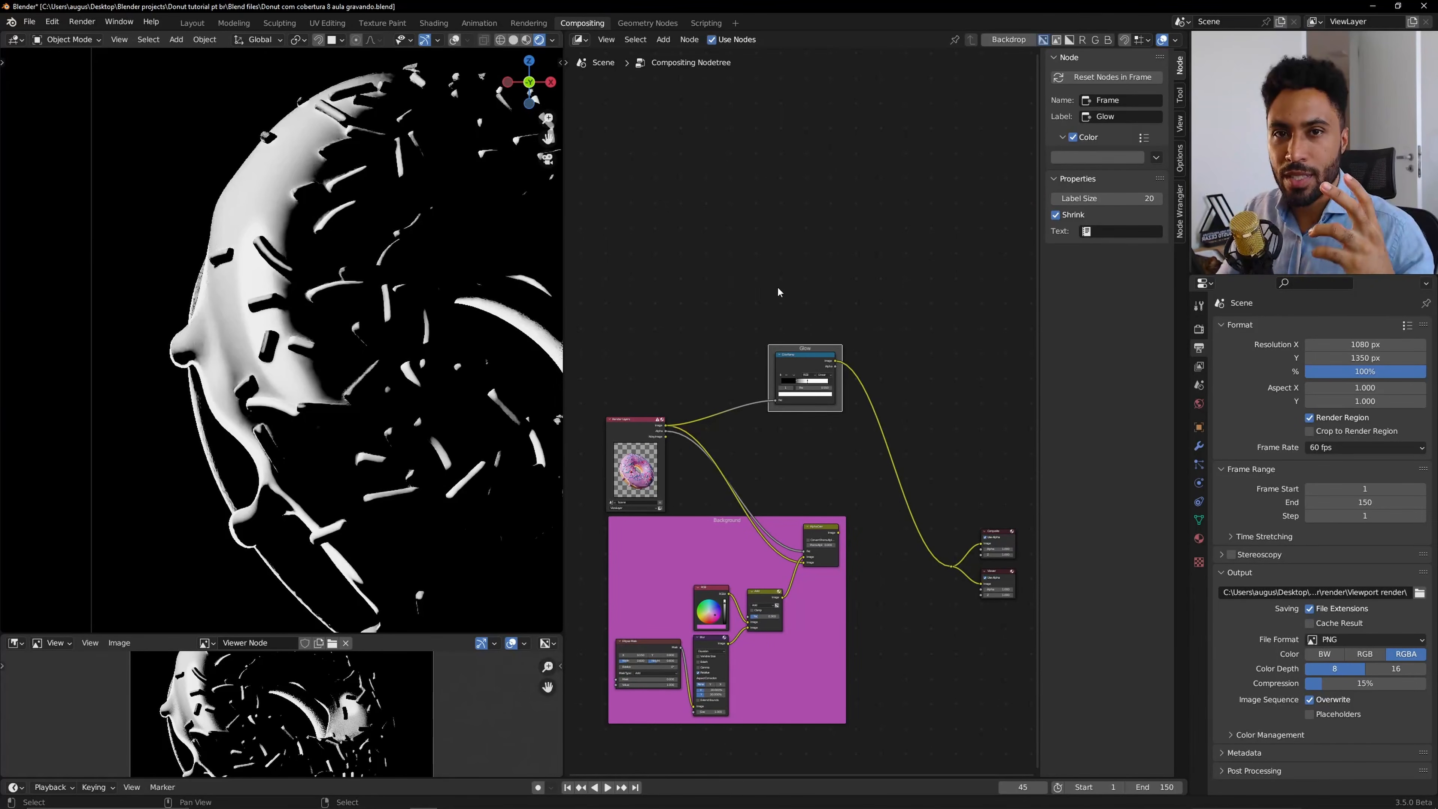
pyautogui.click(785, 658)
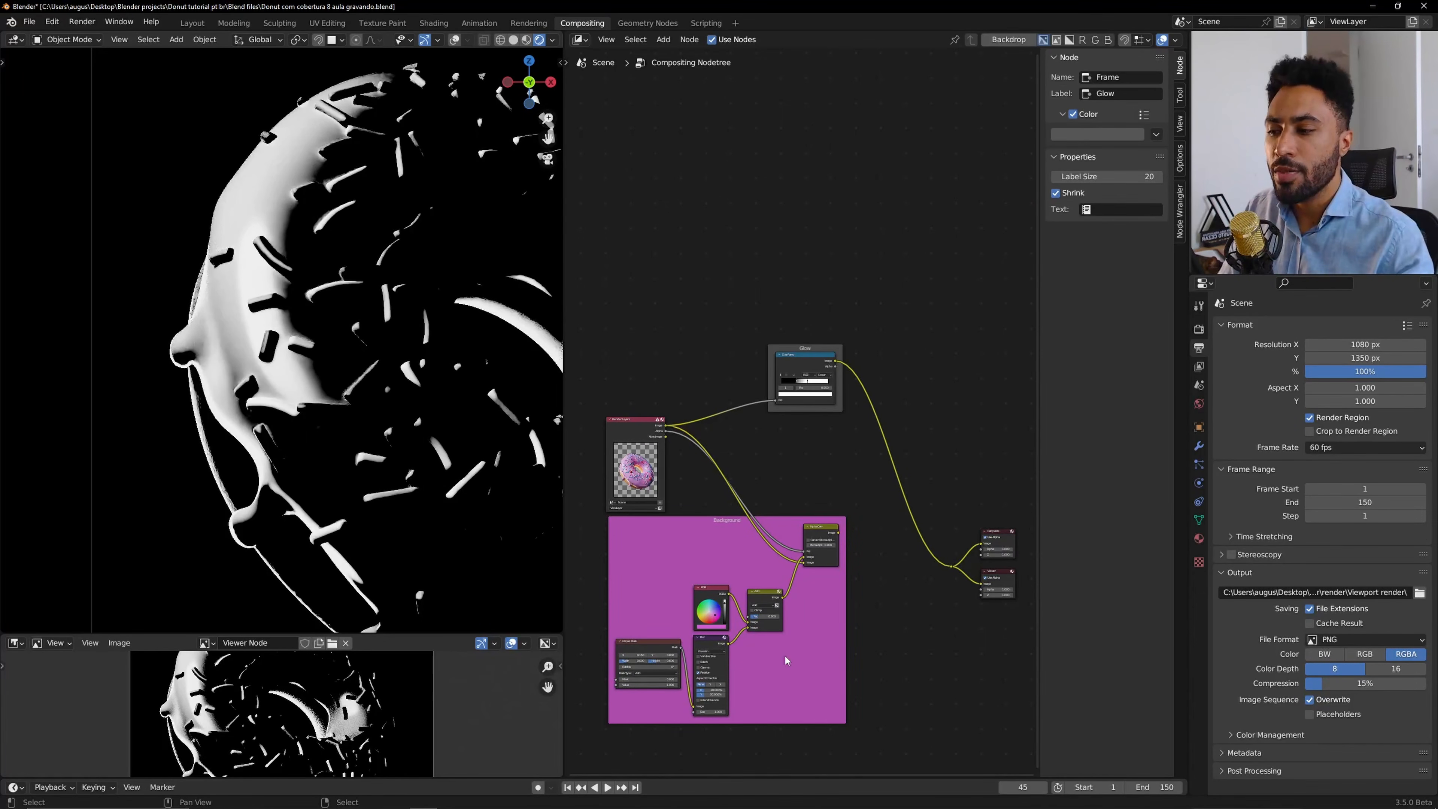
pyautogui.click(769, 552)
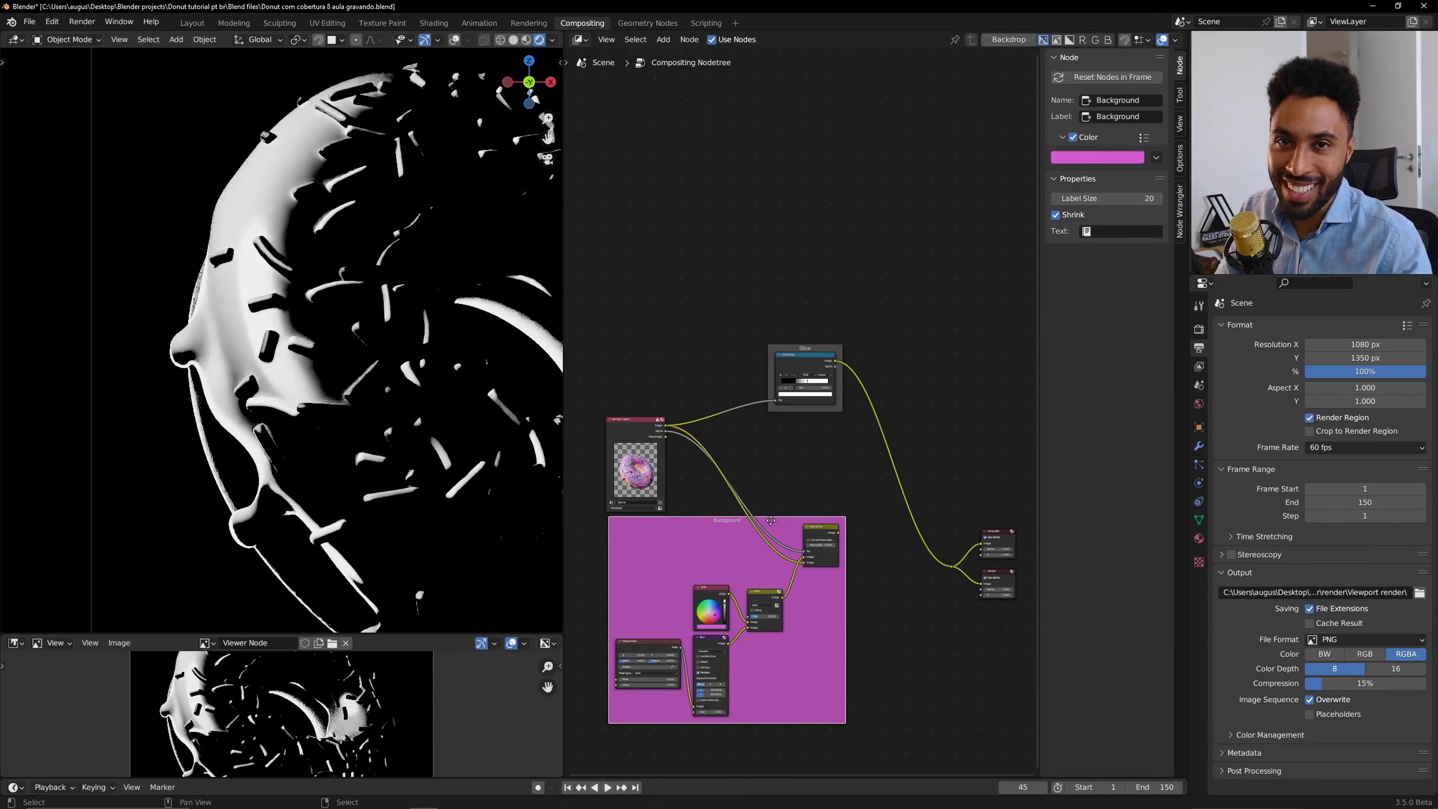
pyautogui.click(625, 427)
pyautogui.moveTo(627, 406); pyautogui.dragTo(627, 403)
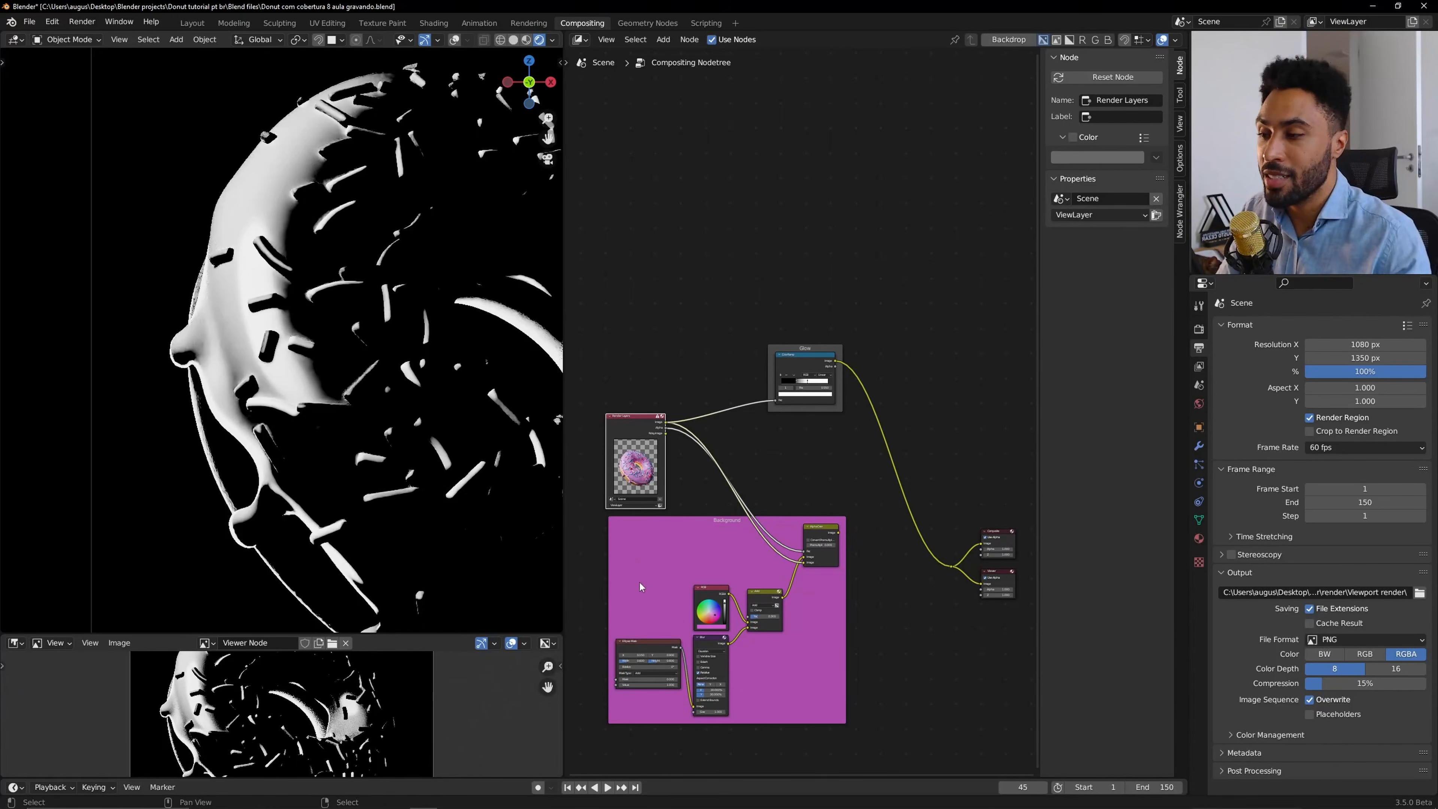
pyautogui.hotkey('alt', 'a')
pyautogui.scroll(3, 745, 408)
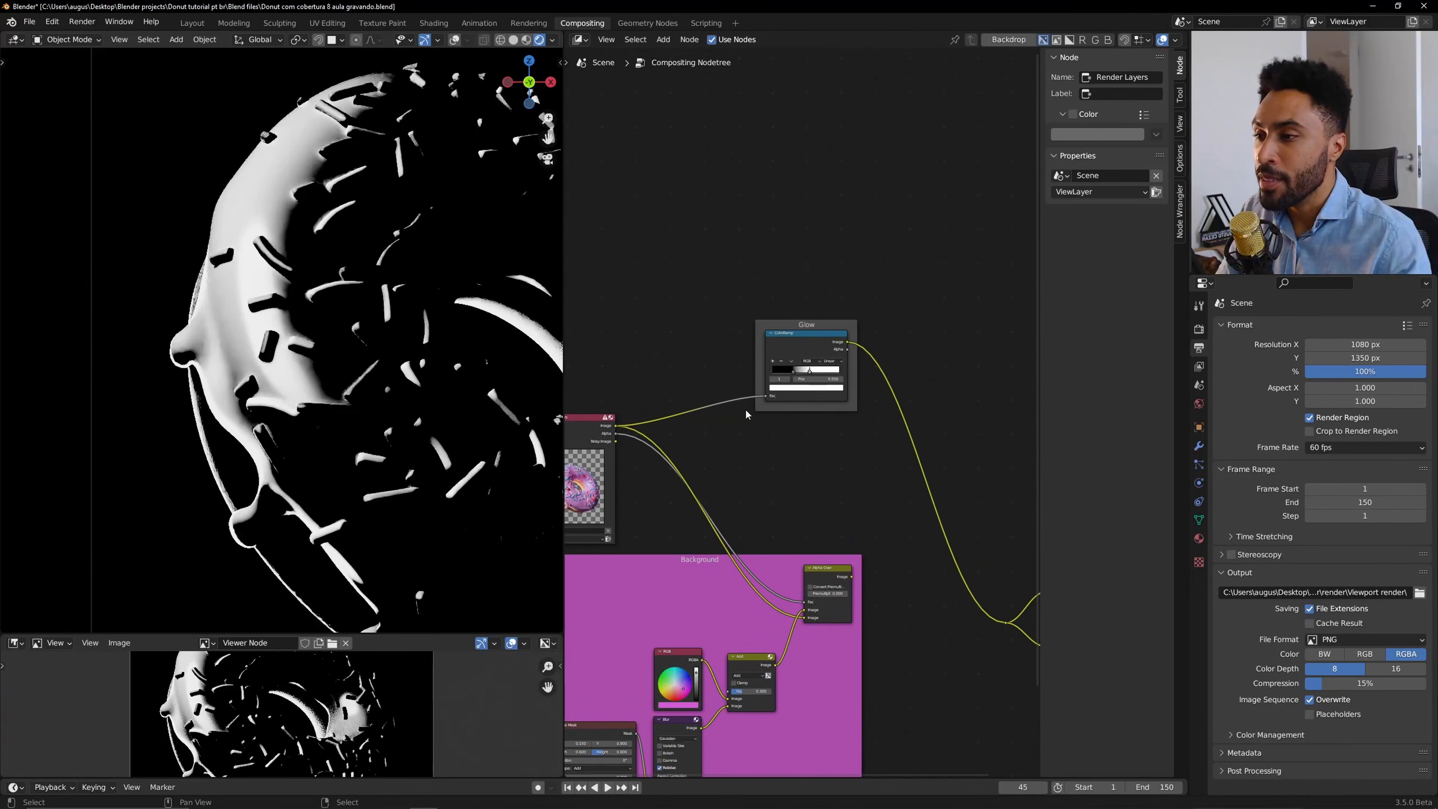
pyautogui.scroll(-4, 445, 327)
pyautogui.keyDown('shift'); pyautogui.moveTo(446, 327); pyautogui.dragTo(339, 311, button='middle'); pyautogui.keyUp('shift')
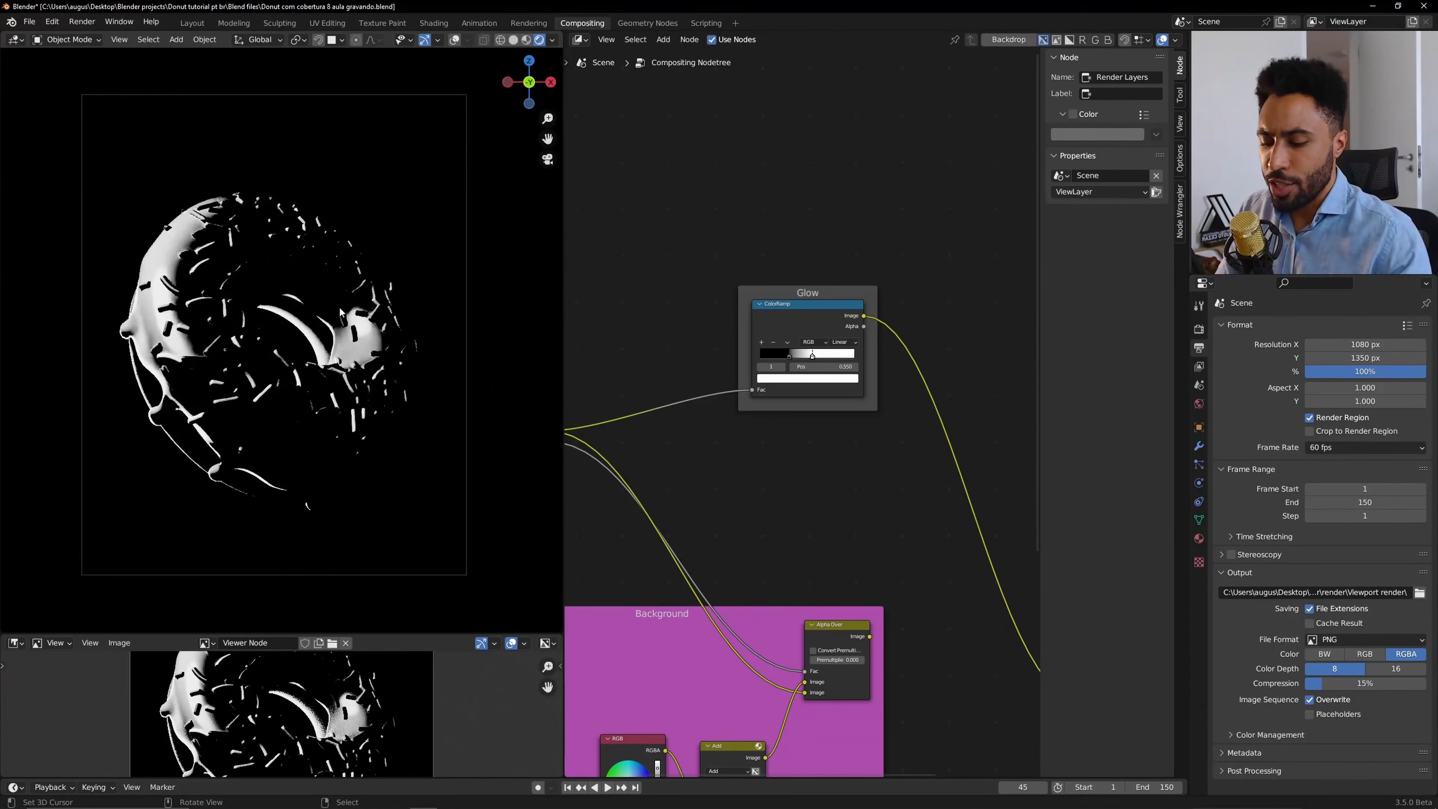
pyautogui.scroll(1, 340, 311)
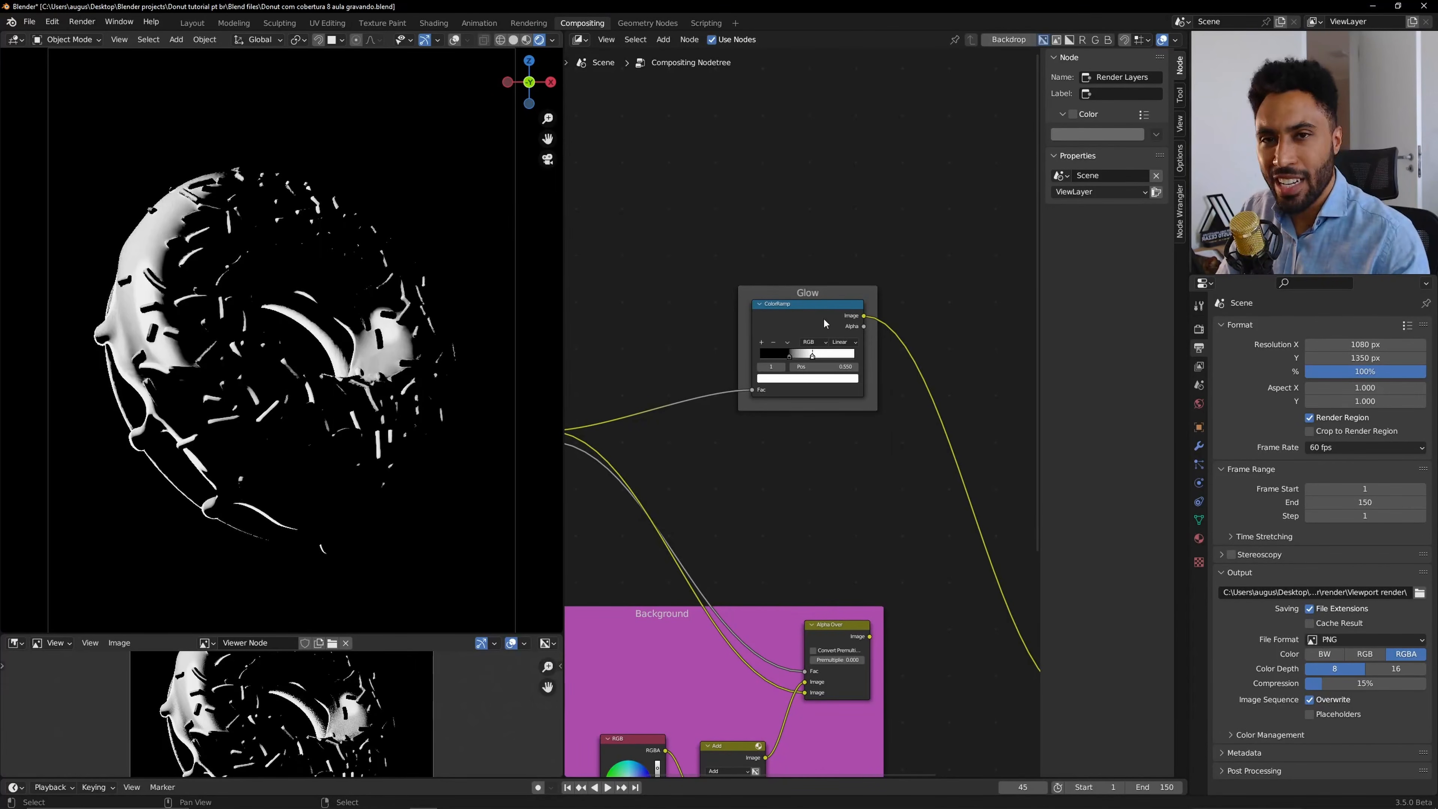
# Add a Blur filter node inside the Glow frame, linked after the ColorRamp.
pyautogui.hotkey('shift', 'a')
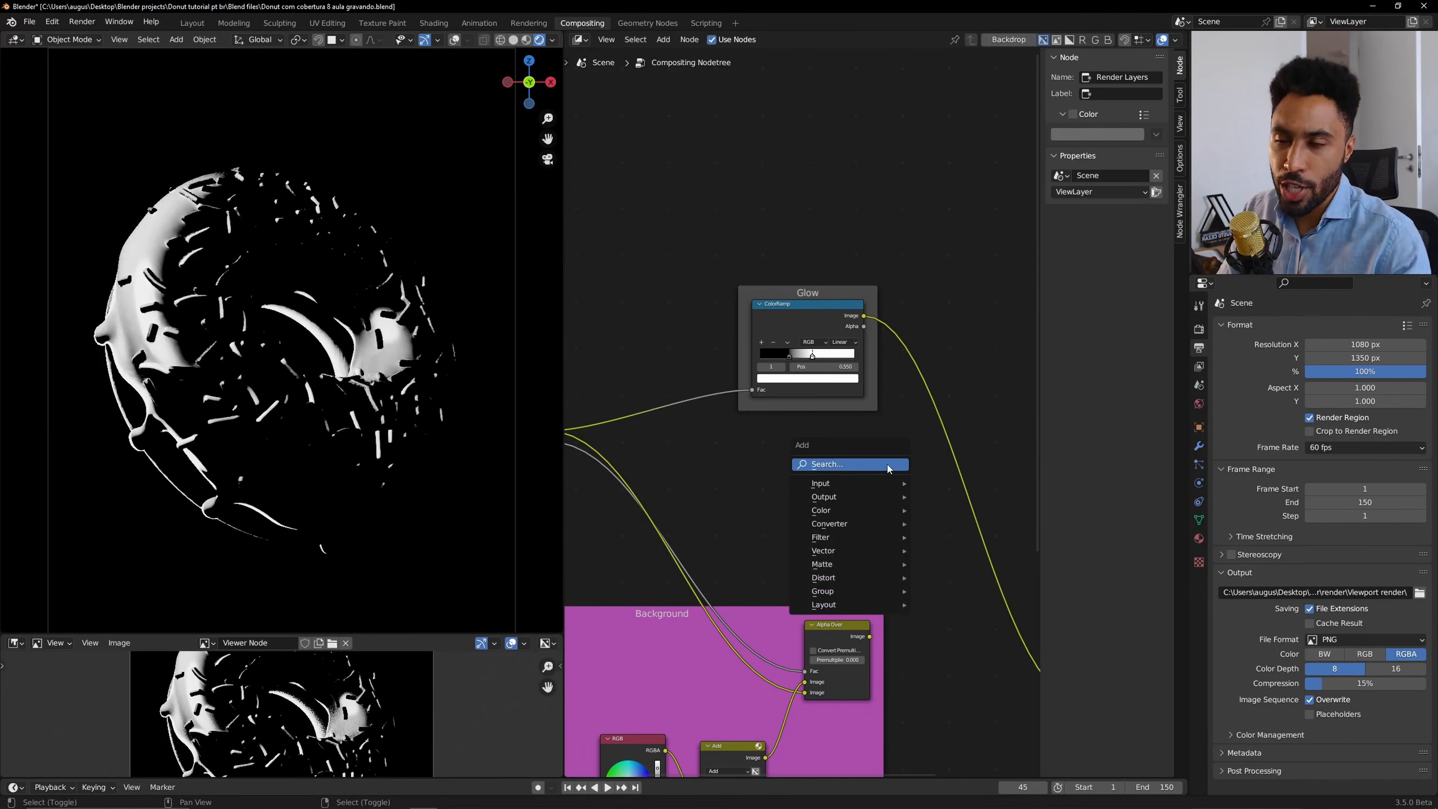
pyautogui.moveTo(864, 539)
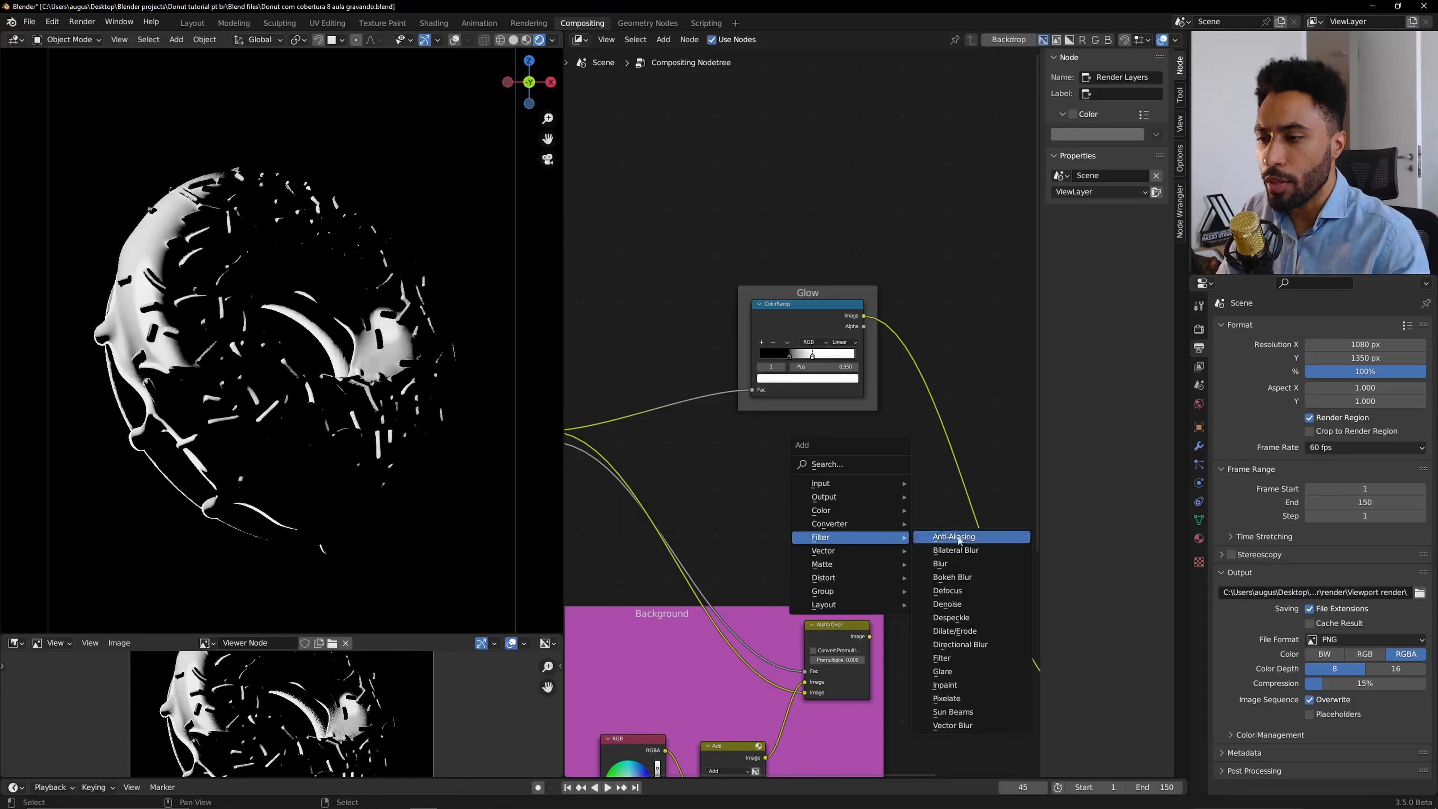
pyautogui.click(964, 572)
pyautogui.click(938, 324)
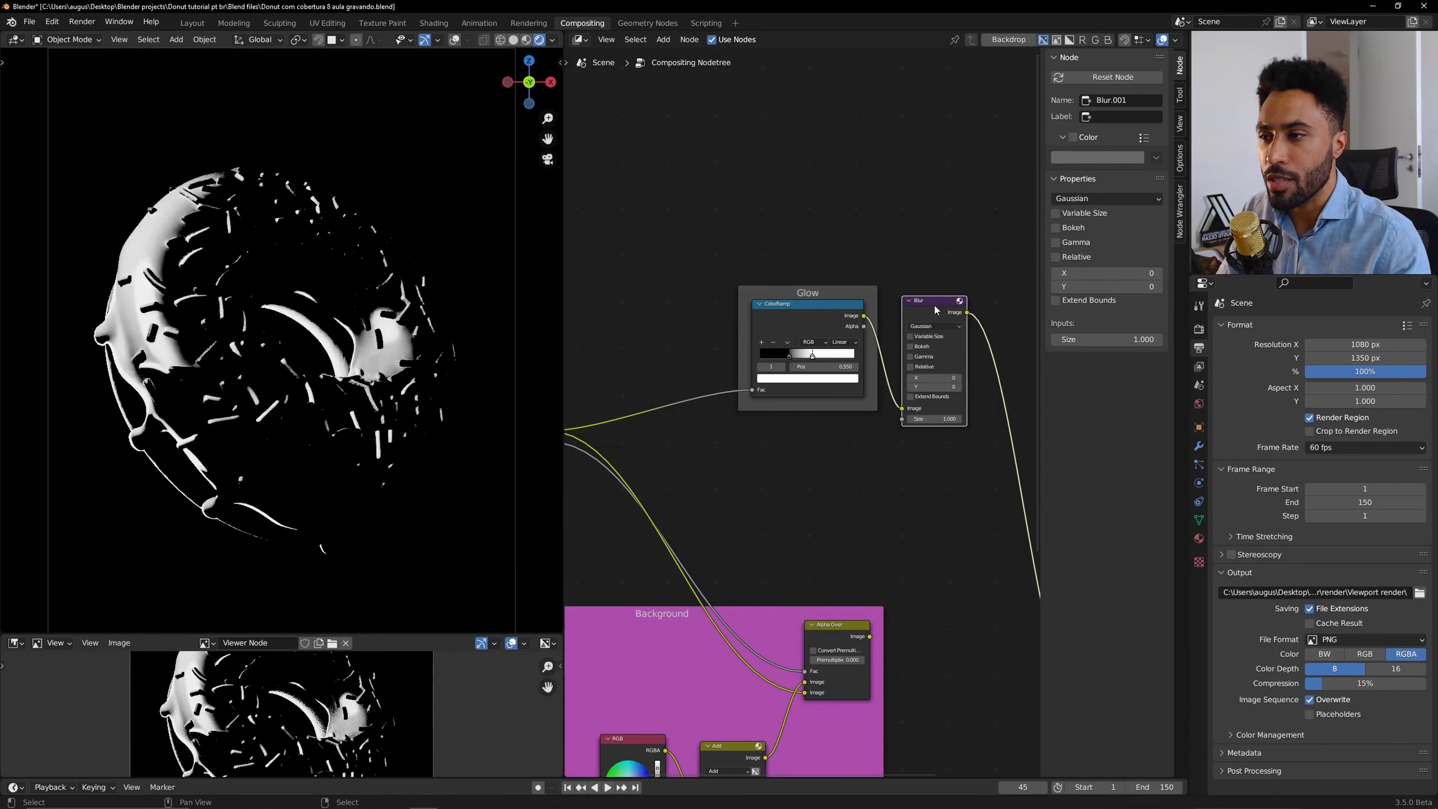
pyautogui.moveTo(936, 309); pyautogui.dragTo(913, 332)
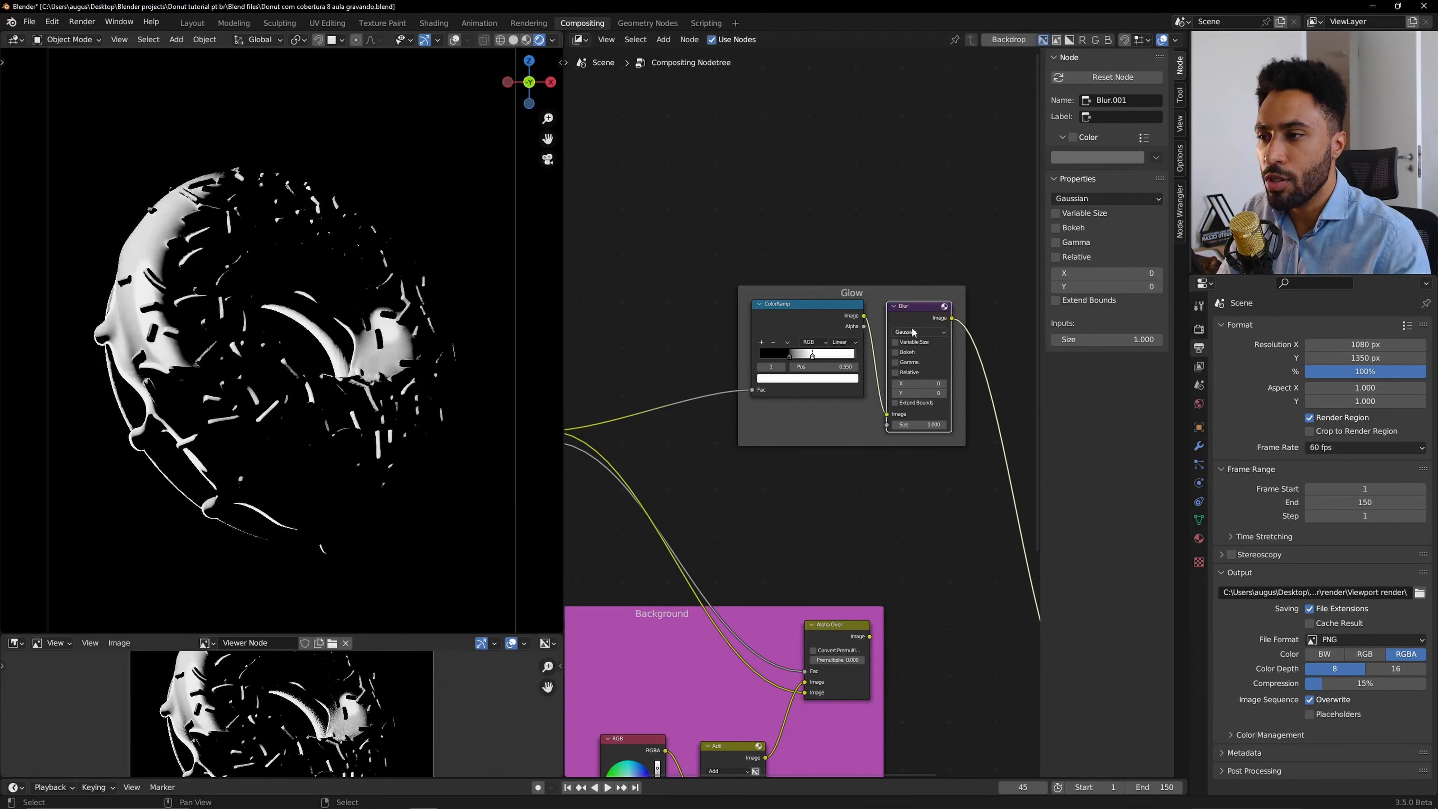
# Enable Relative on the Blur node and set both its X and Y sizes to 3%.
pyautogui.scroll(5, 912, 332)
pyautogui.click(895, 372)
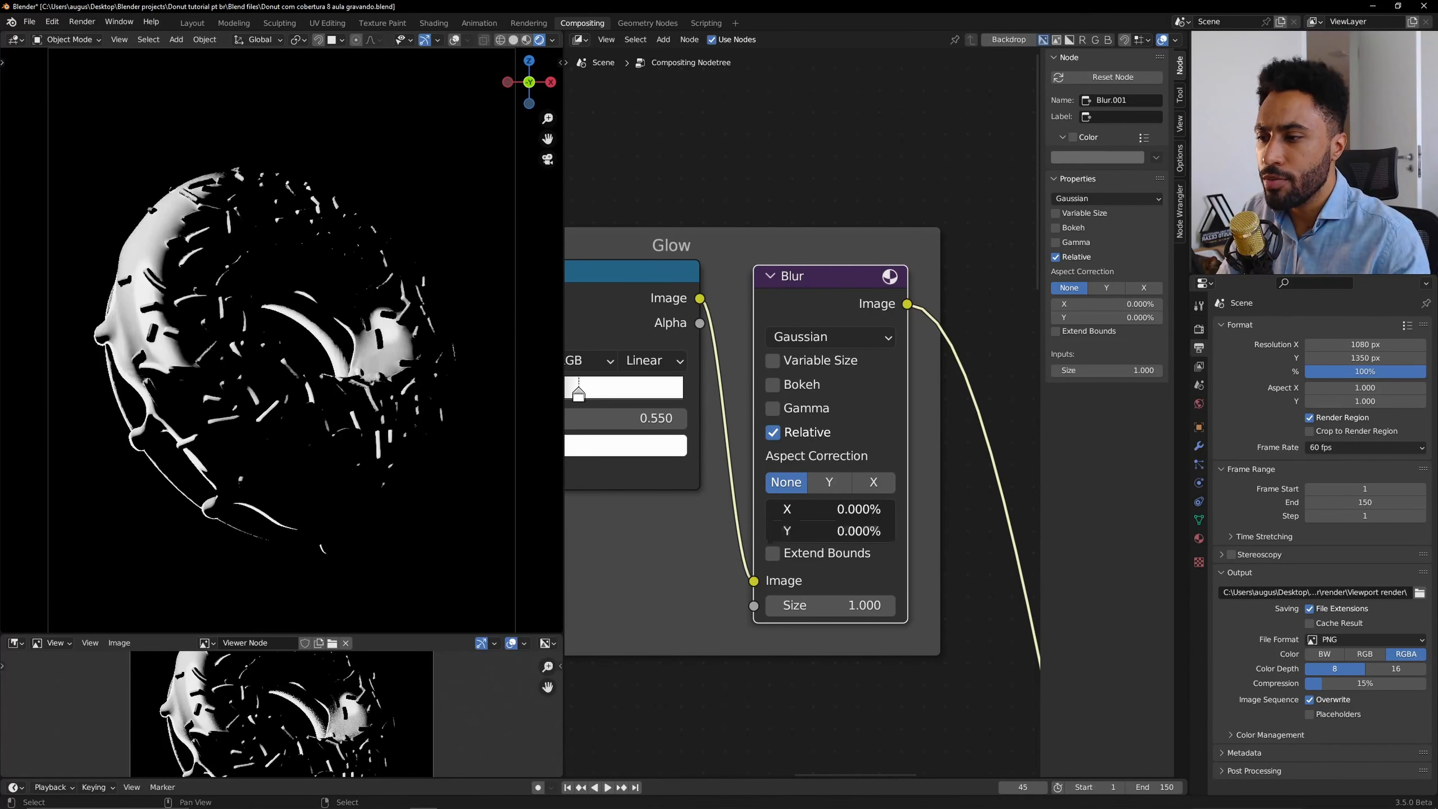
pyautogui.moveTo(830, 509)
pyautogui.mouseDown()
pyautogui.moveTo(830, 531)
pyautogui.moveTo(830, 513)
pyautogui.mouseUp()
pyautogui.write('20')
pyautogui.press('Return')
pyautogui.write('5')
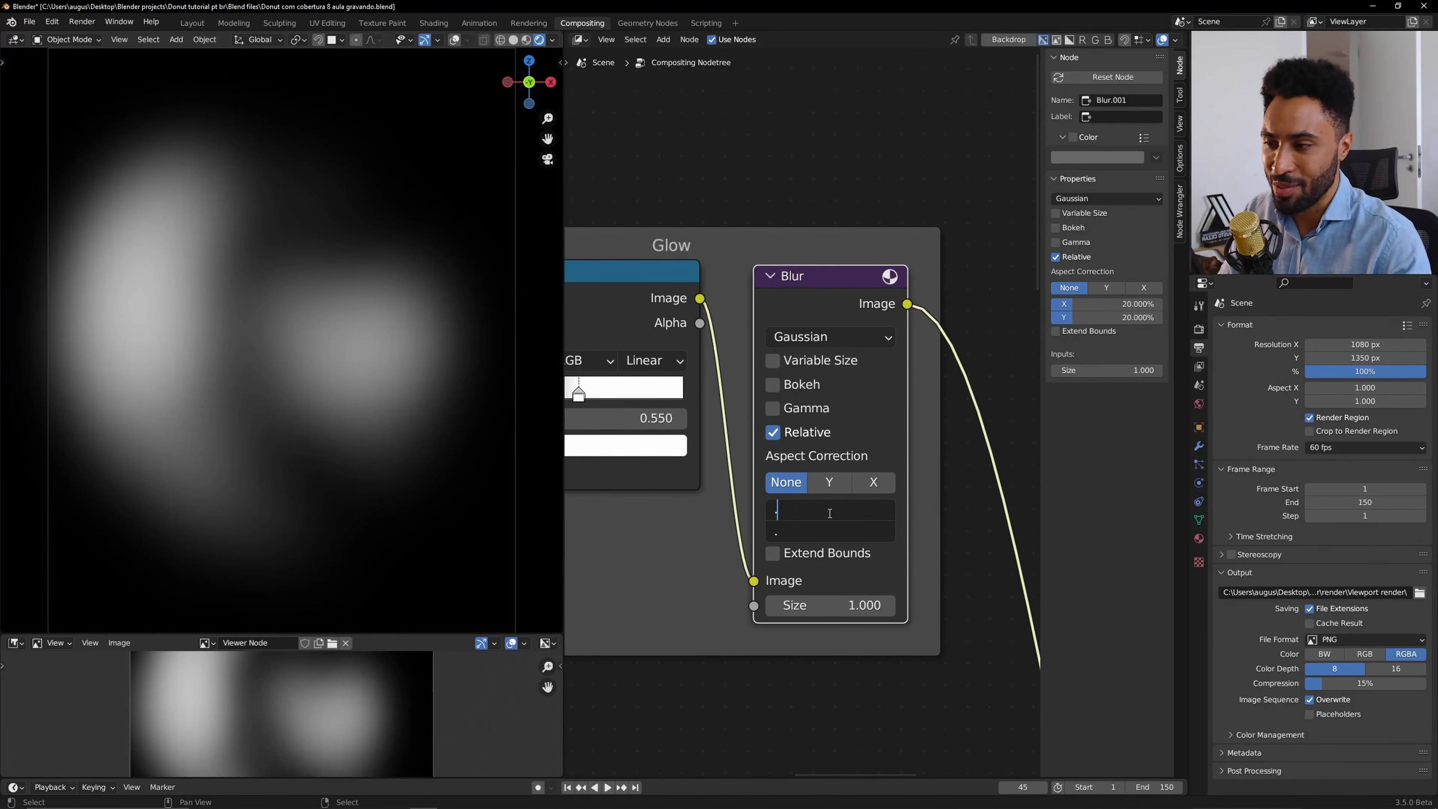
pyautogui.press('Return')
pyautogui.moveTo(829, 513); pyautogui.dragTo(830, 513)
pyautogui.write('3')
pyautogui.press('Return')
pyautogui.write('2')
pyautogui.press('Return')
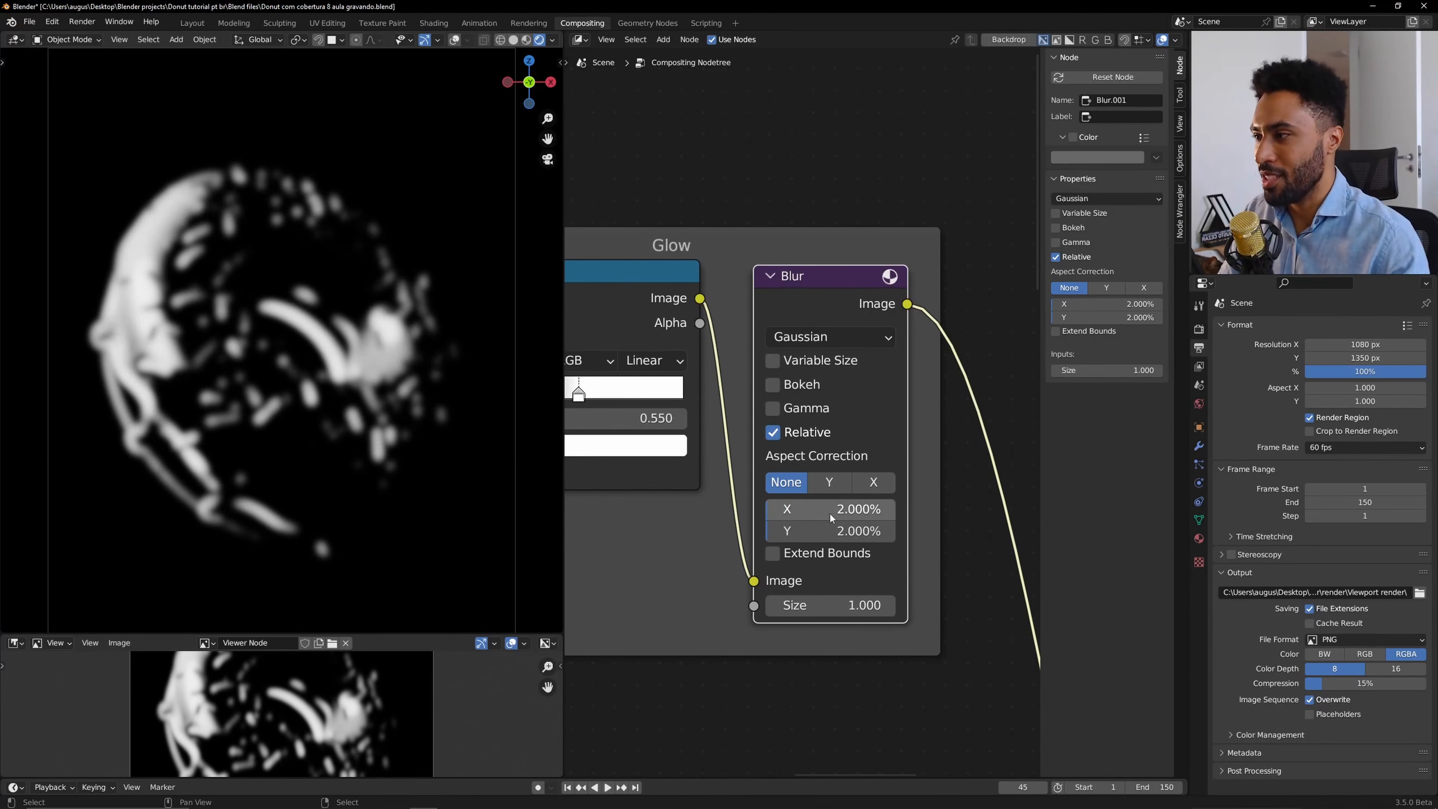
pyautogui.scroll(5, 197, 272)
pyautogui.scroll(1, 321, 286)
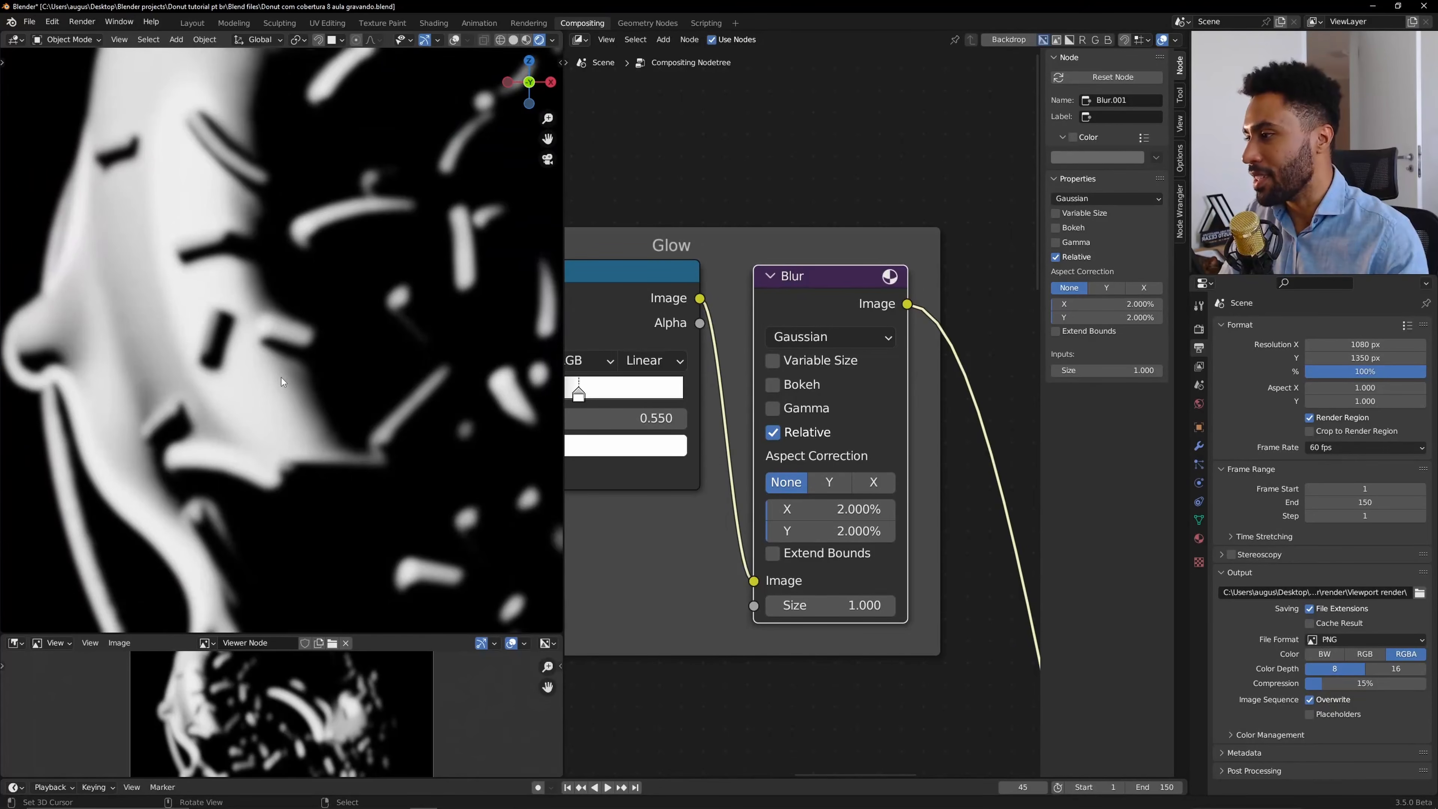
pyautogui.click(843, 508)
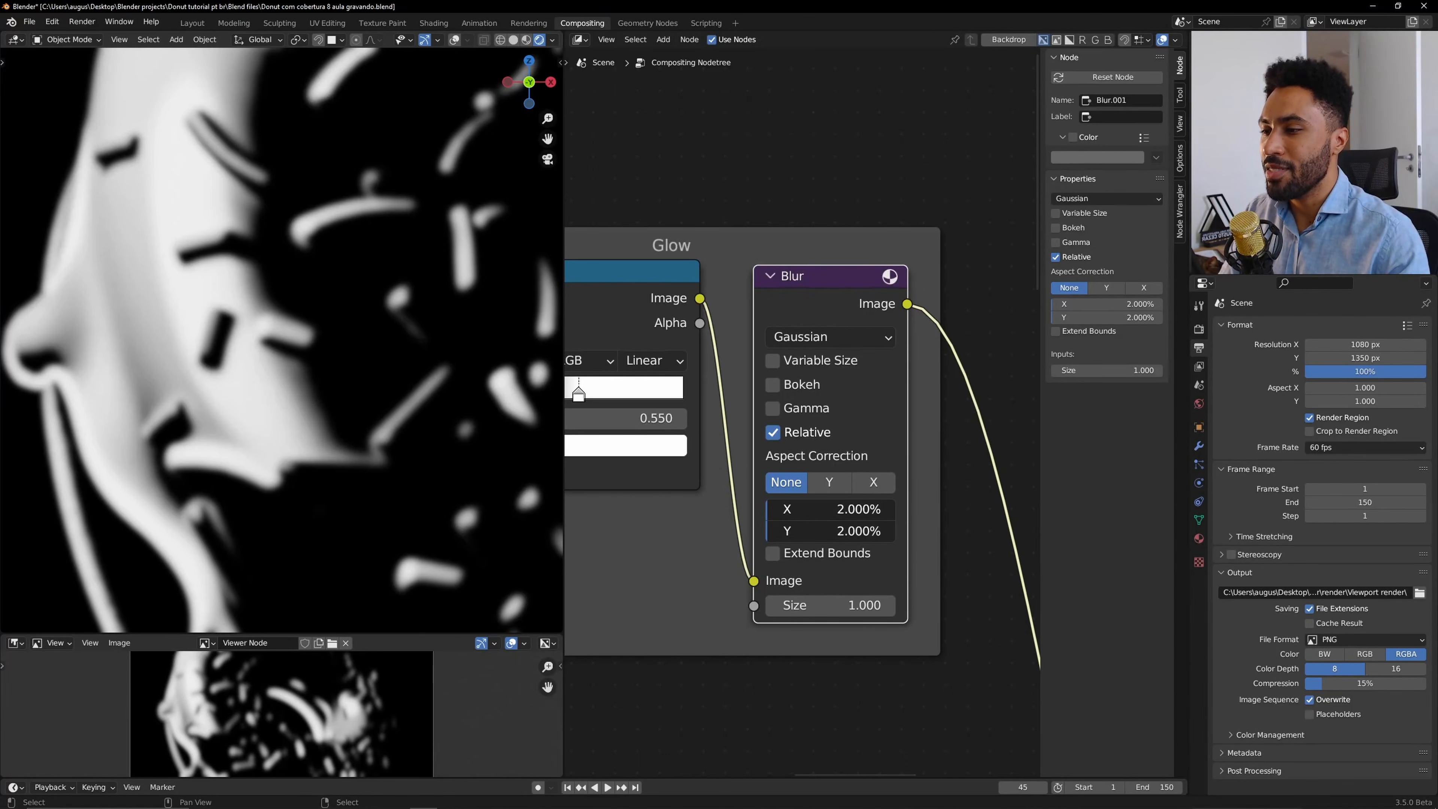
pyautogui.write('3')
pyautogui.press('Return')
# Move the Glow frame slightly to the left above the Background frame.
pyautogui.scroll(-5, 257, 287)
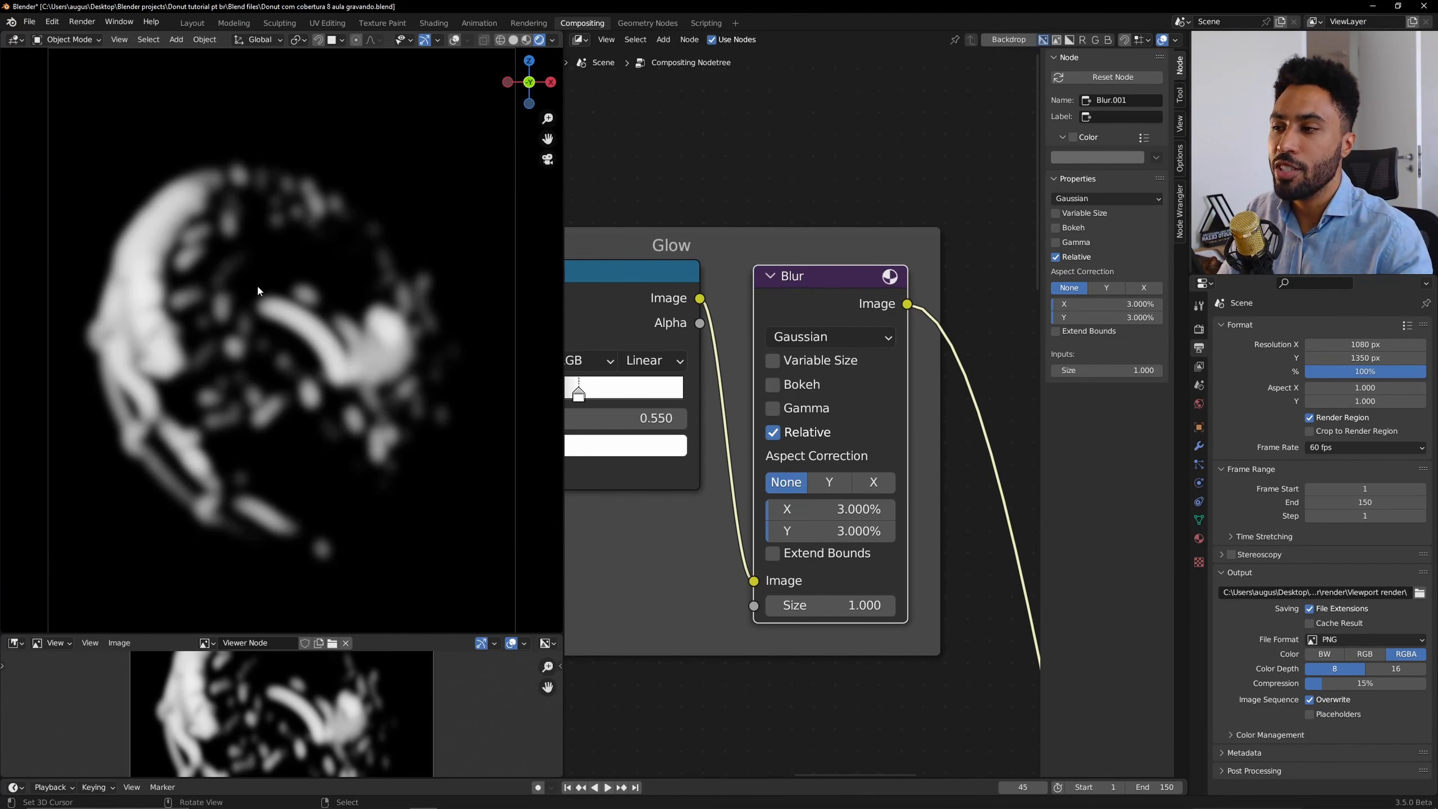
pyautogui.scroll(-5, 901, 367)
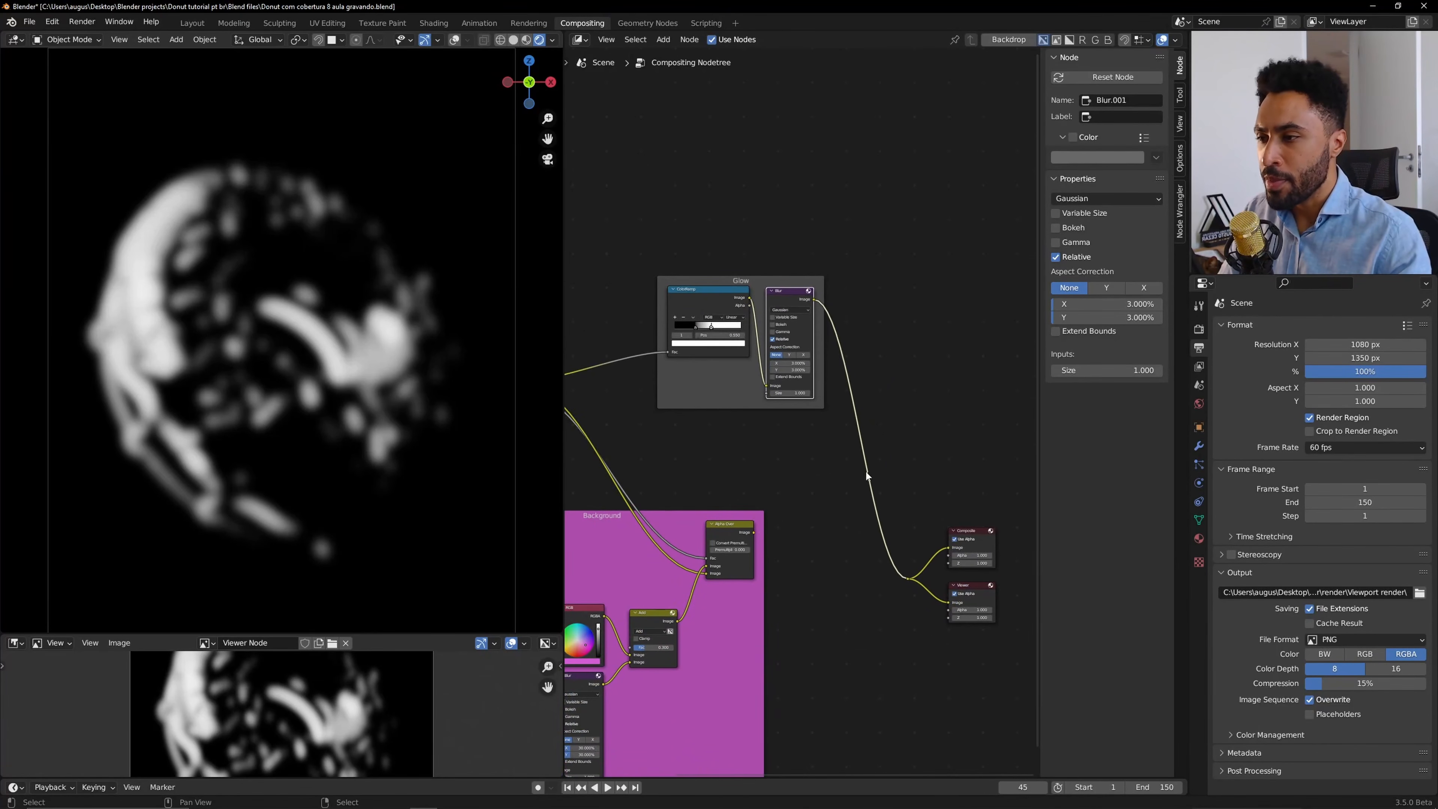
pyautogui.moveTo(866, 472); pyautogui.dragTo(918, 424, button='middle')
pyautogui.click(774, 343)
pyautogui.click(836, 228)
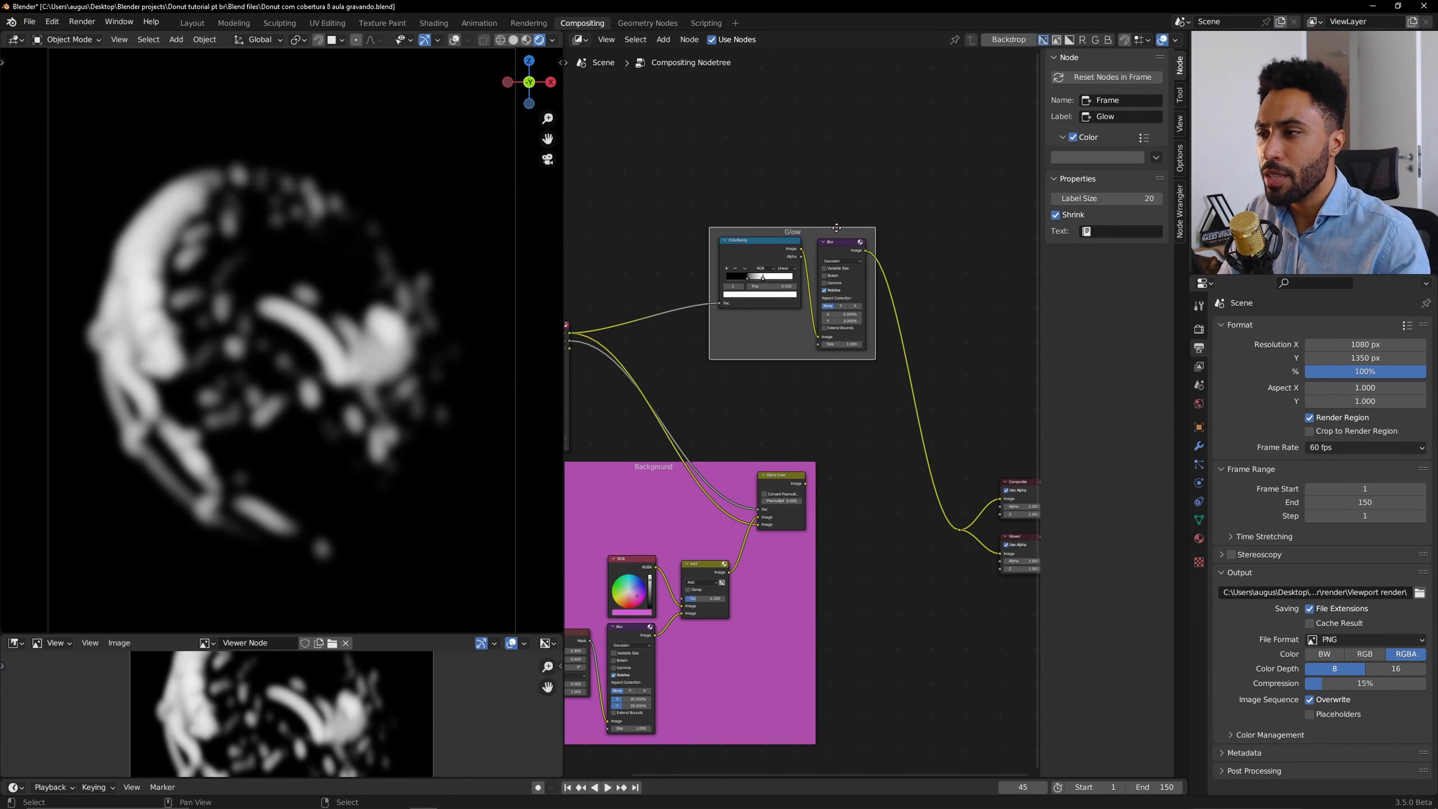
pyautogui.moveTo(836, 227); pyautogui.dragTo(773, 216)
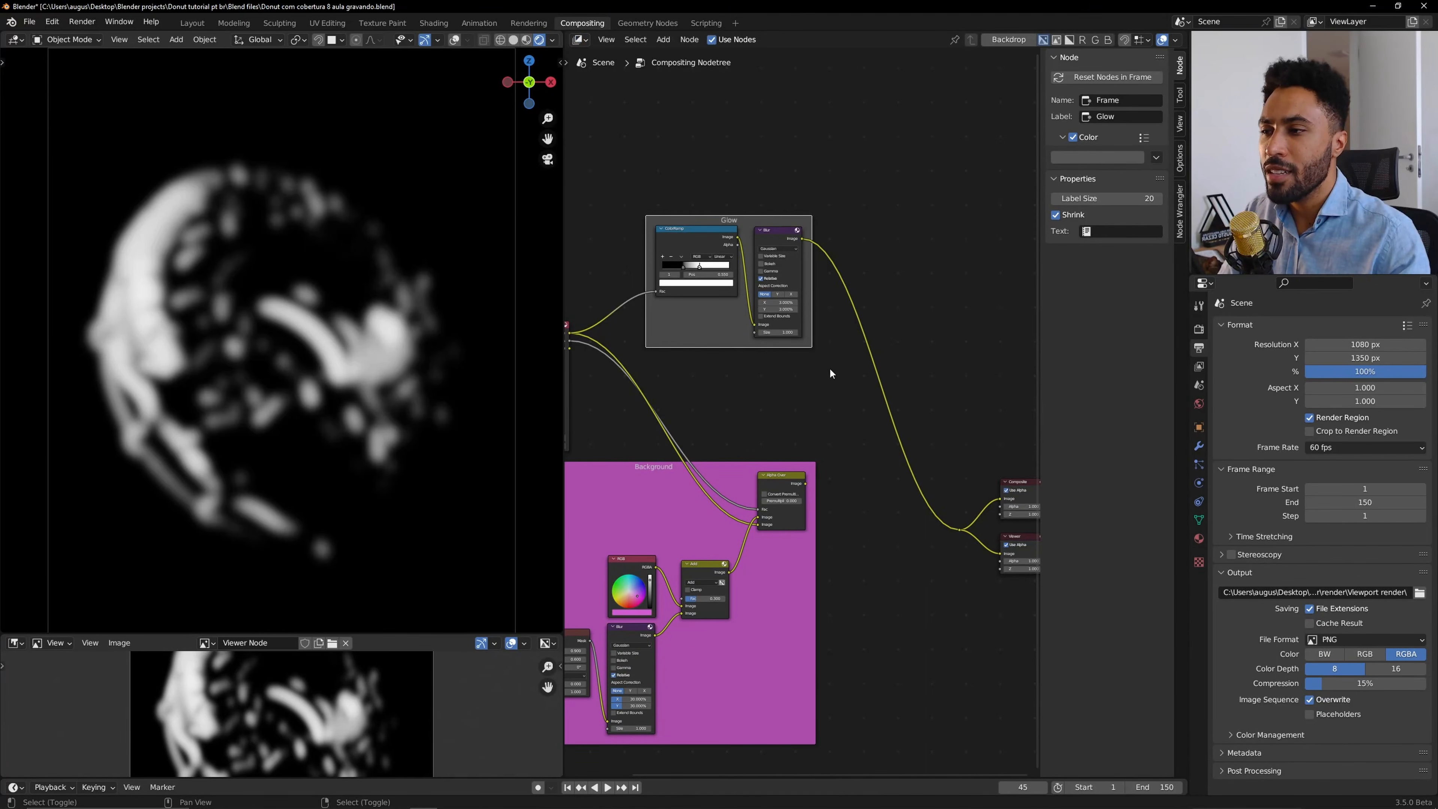
# Add a Mix colour node after the Blur, inserted into the link to the outputs.
pyautogui.hotkey('shift', 'a')
pyautogui.moveTo(830, 369)
pyautogui.moveTo(819, 344)
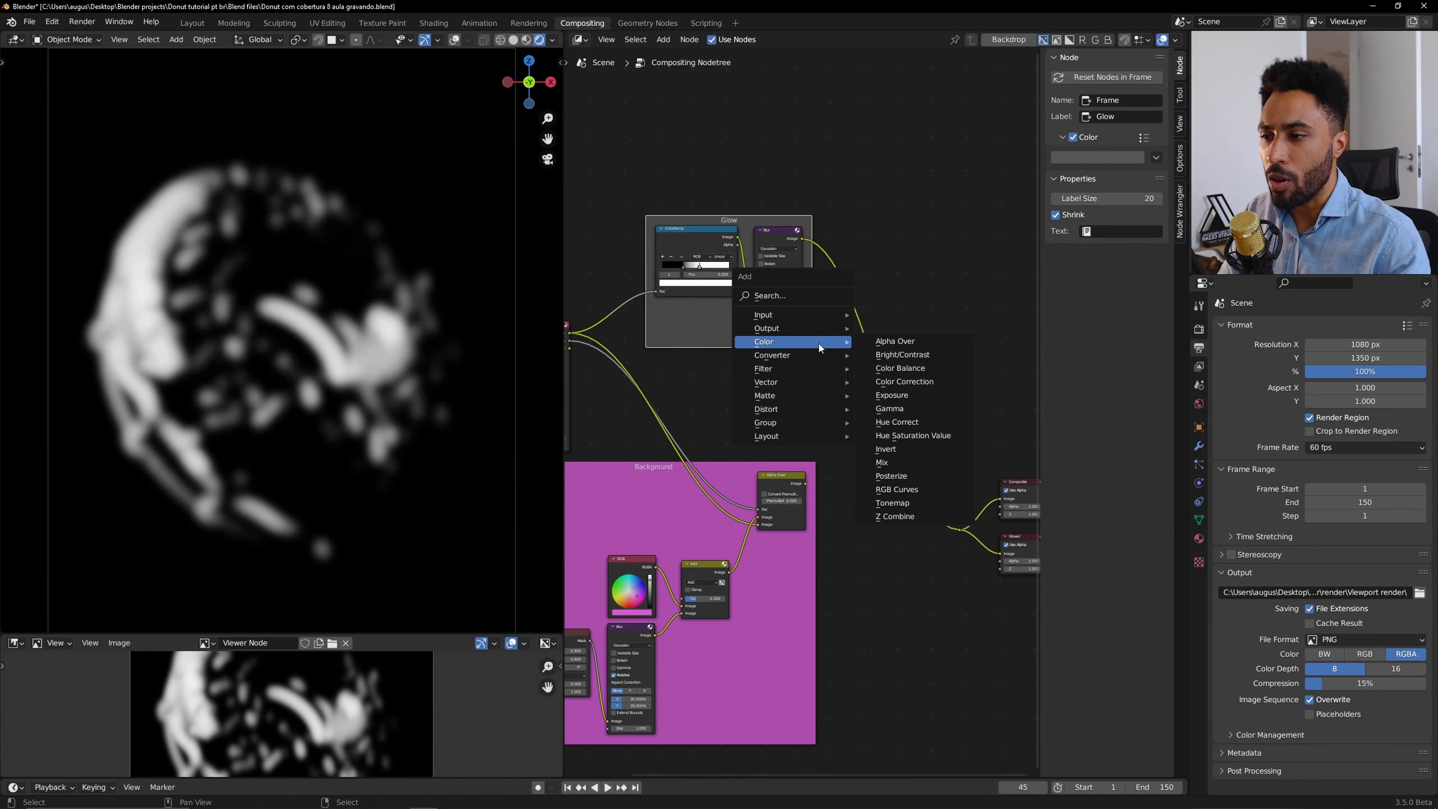
pyautogui.click(912, 451)
pyautogui.click(887, 394)
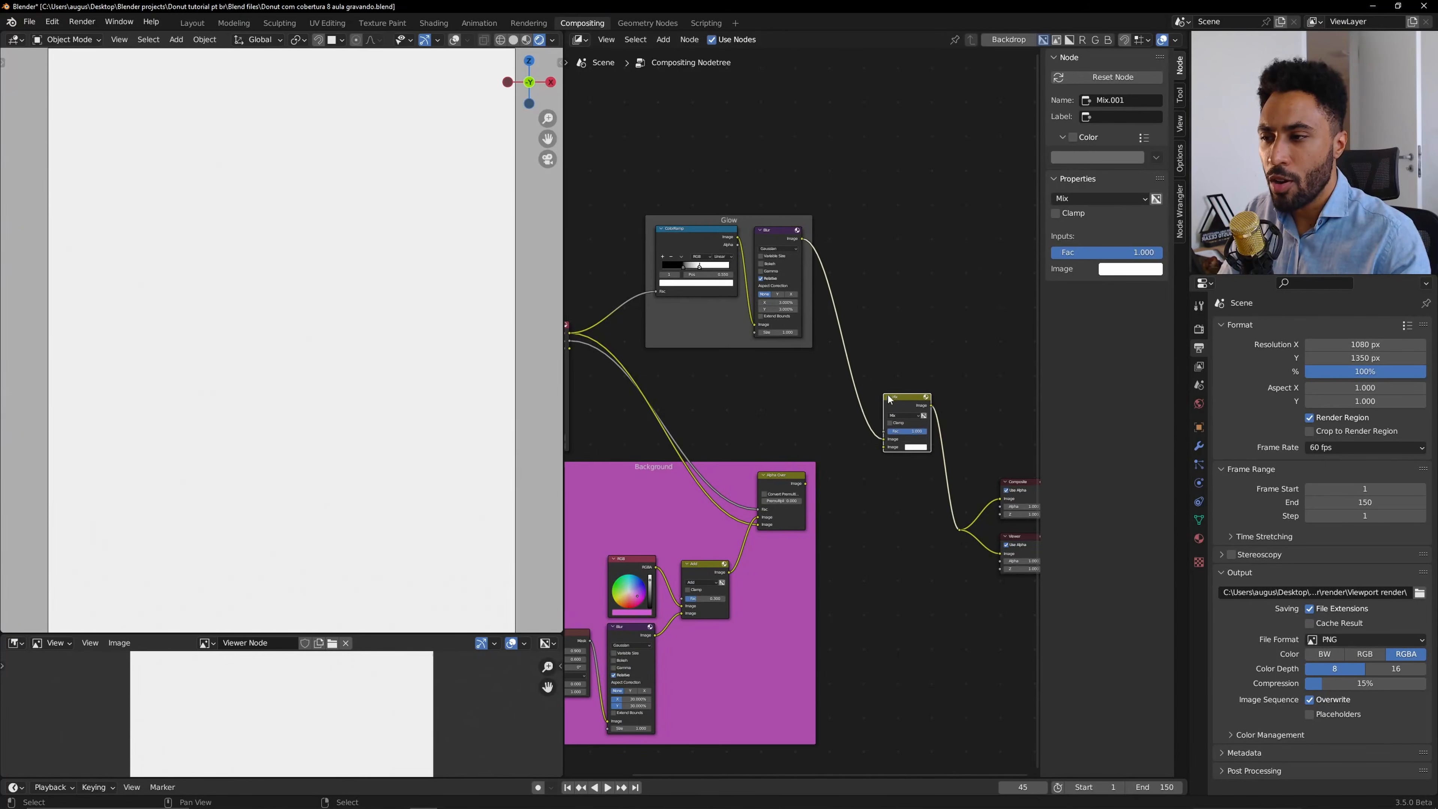
pyautogui.scroll(2, 887, 395)
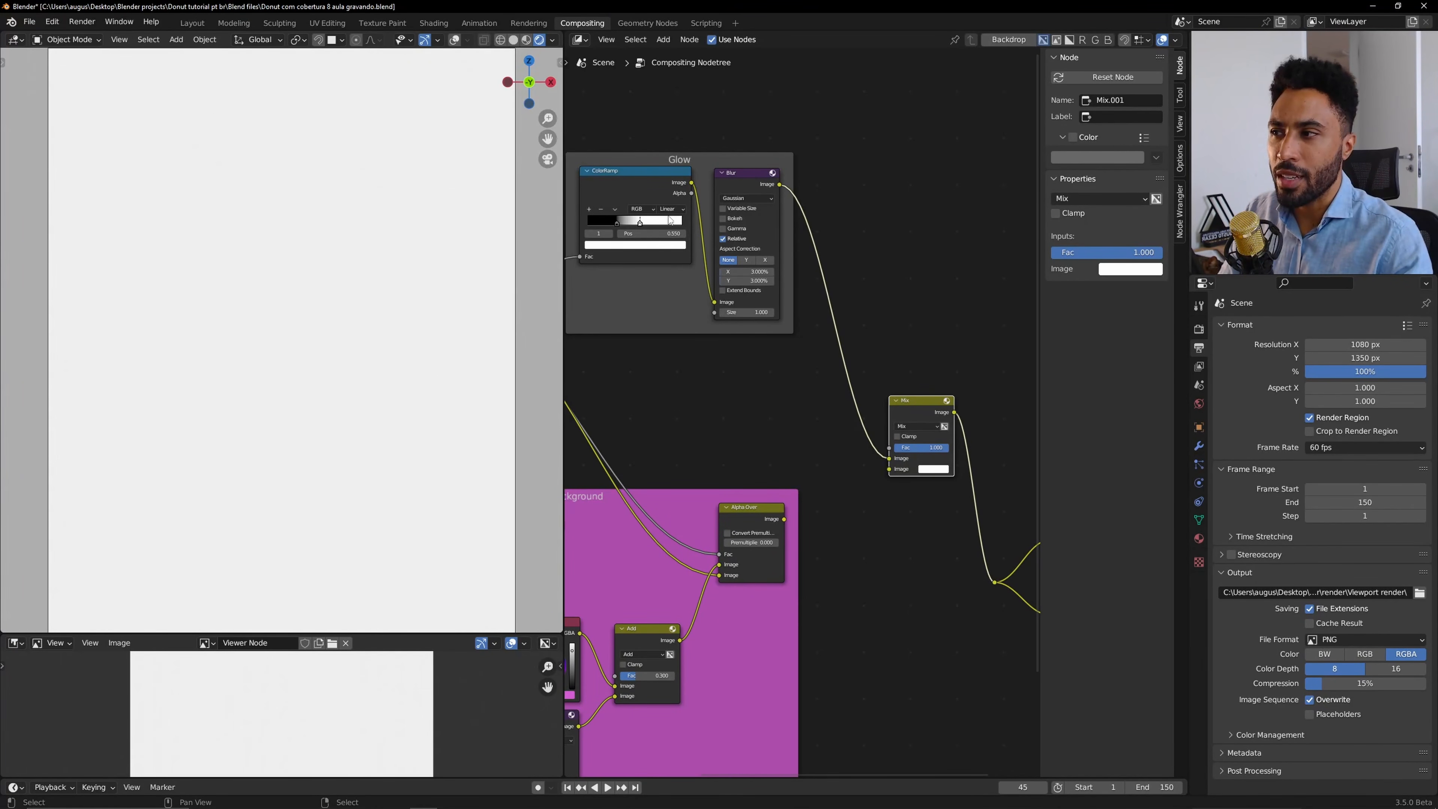
# Connect the Alpha Over output to the Mix node's second image input and switch its blend mode to Add.
pyautogui.moveTo(785, 520); pyautogui.dragTo(900, 459)
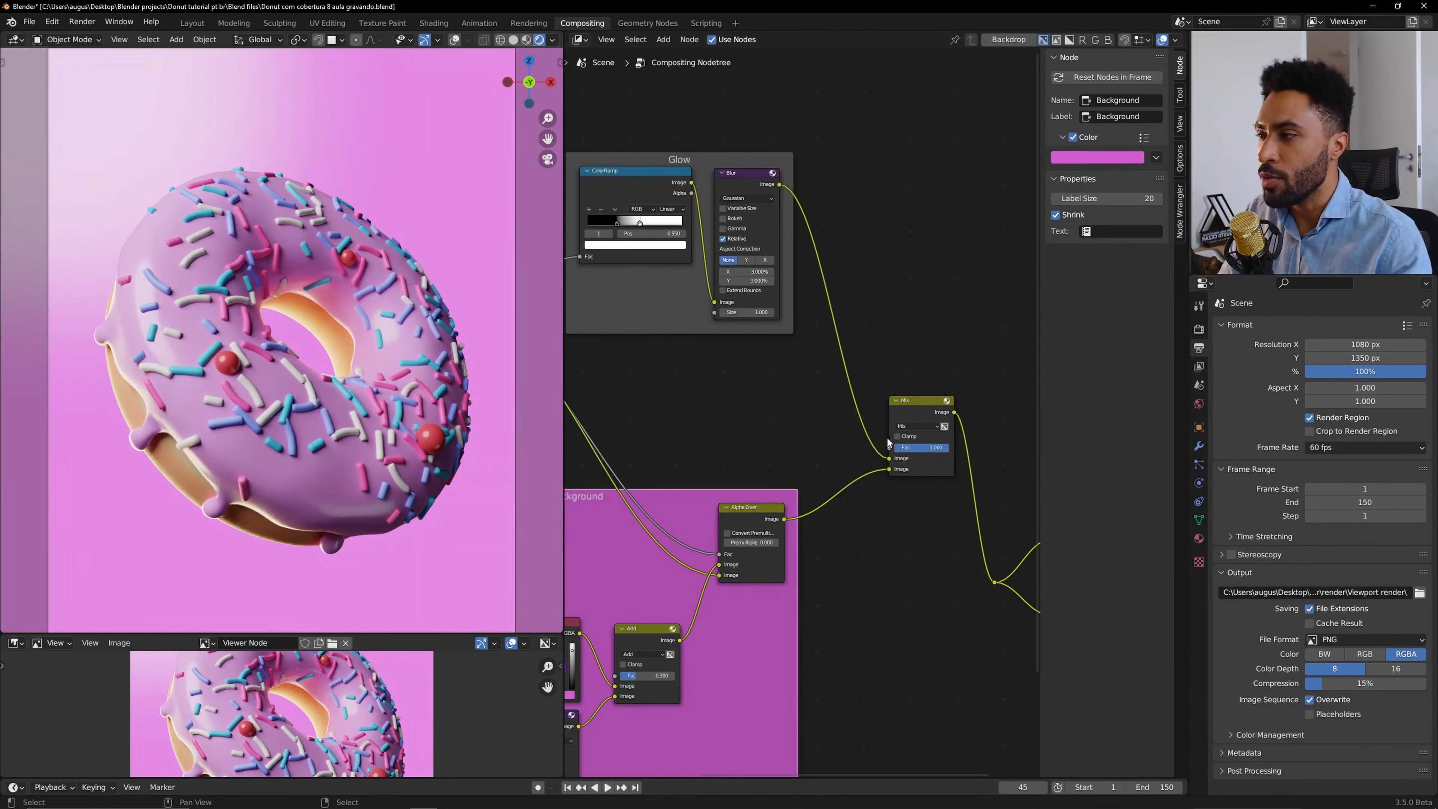
pyautogui.scroll(5, 920, 434)
pyautogui.moveTo(830, 429)
pyautogui.mouseDown()
pyautogui.moveTo(735, 430)
pyautogui.moveTo(846, 430)
pyautogui.mouseUp()
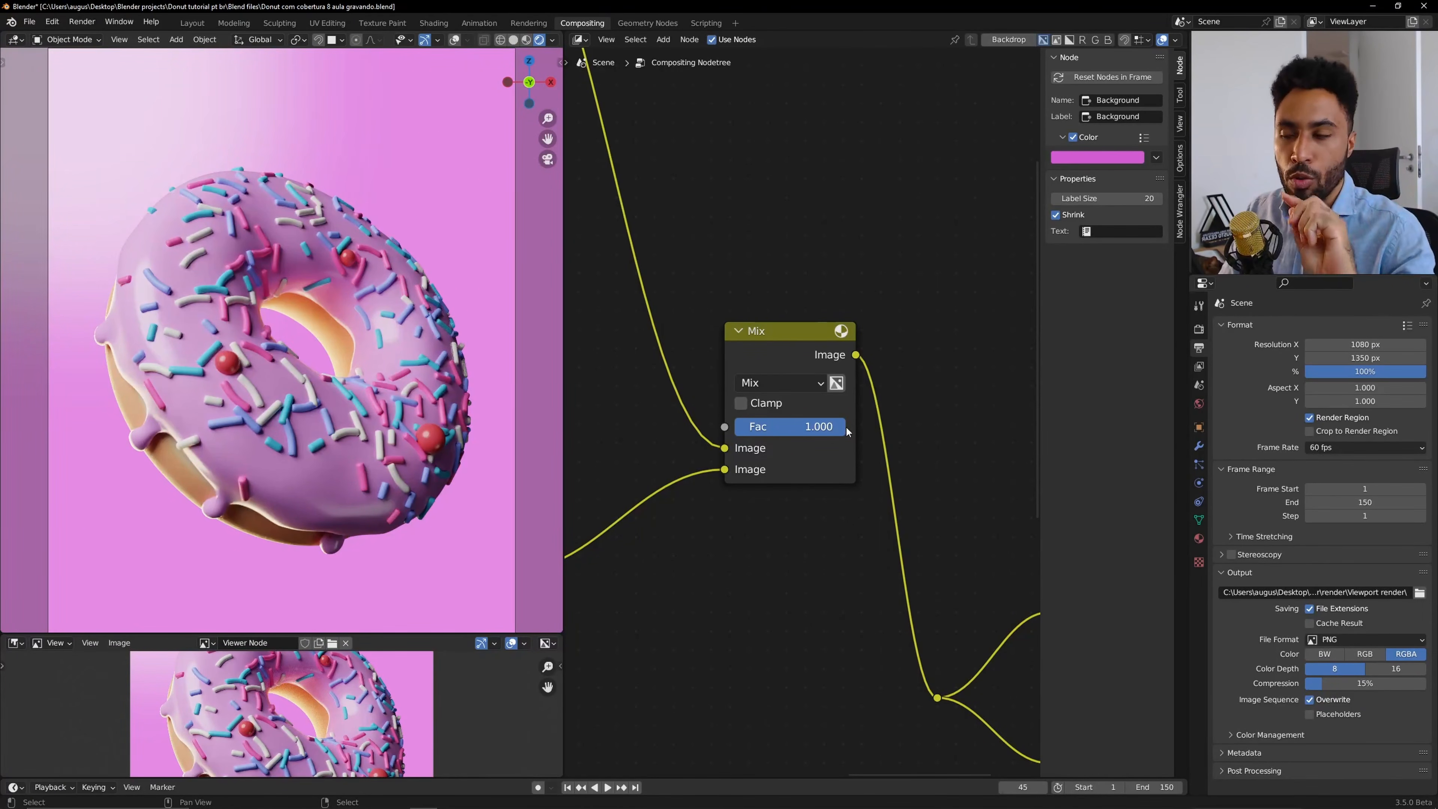
pyautogui.click(788, 382)
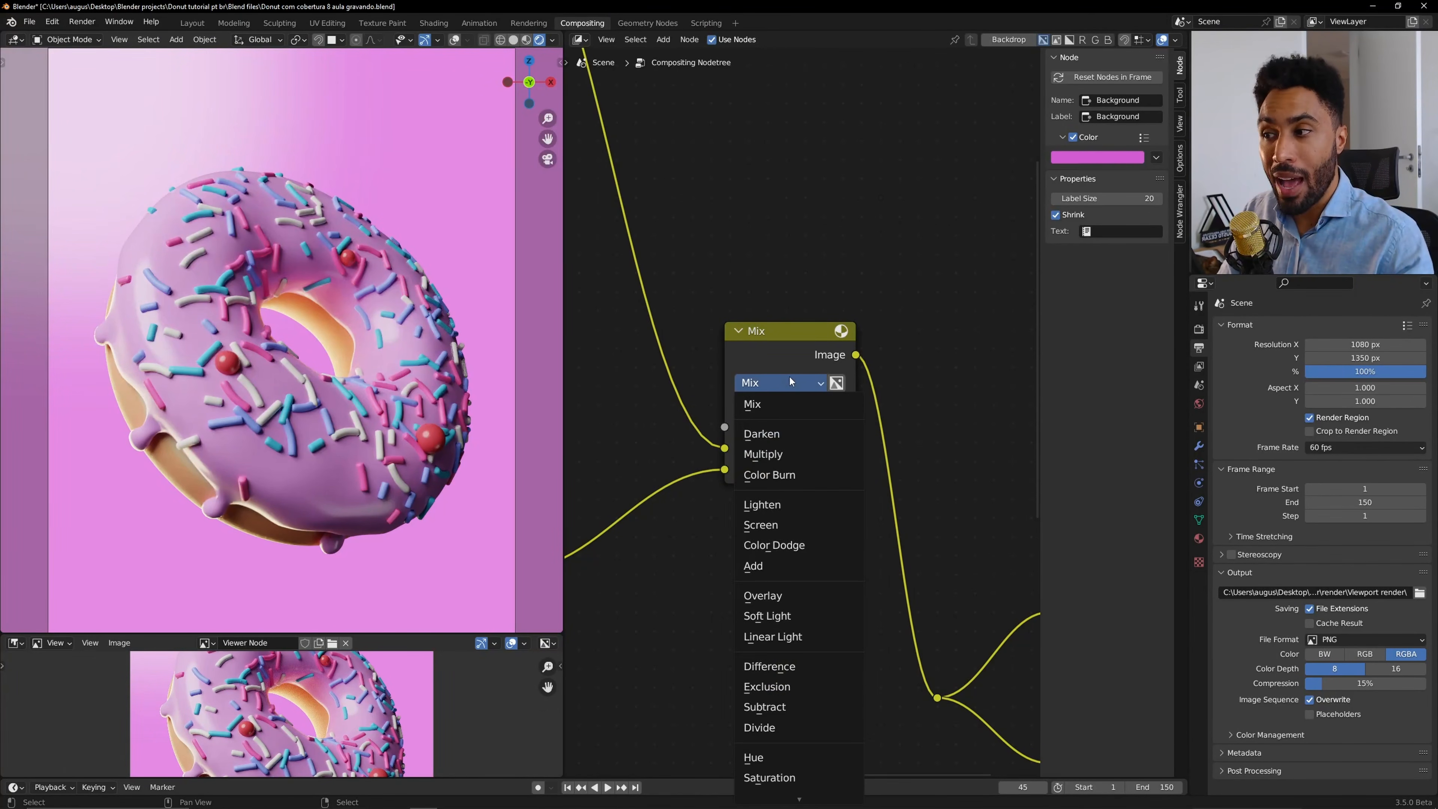
pyautogui.click(771, 567)
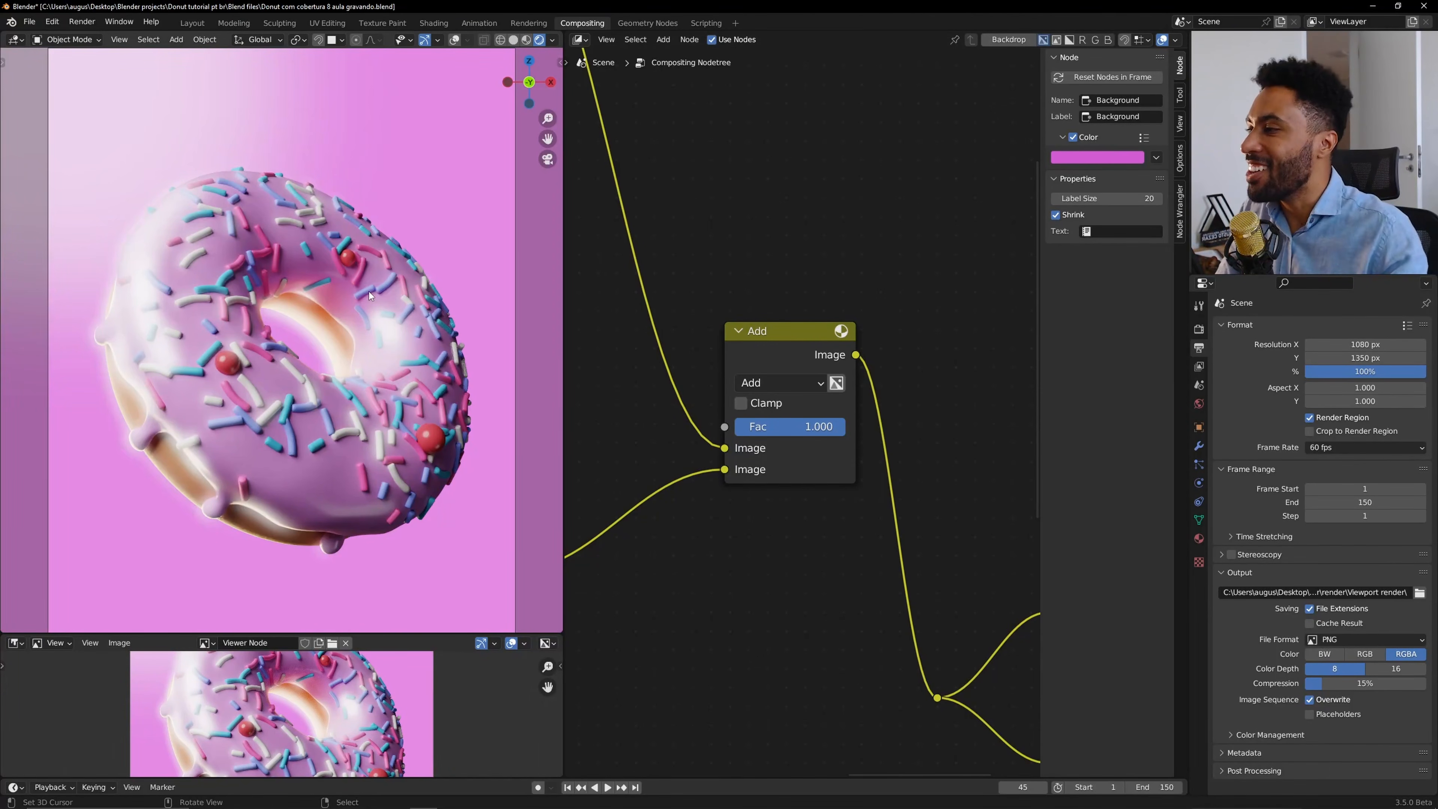
# Rewire the Add node so the Alpha Over output and the glow Blur output feed its two image inputs.
pyautogui.scroll(-5, 819, 427)
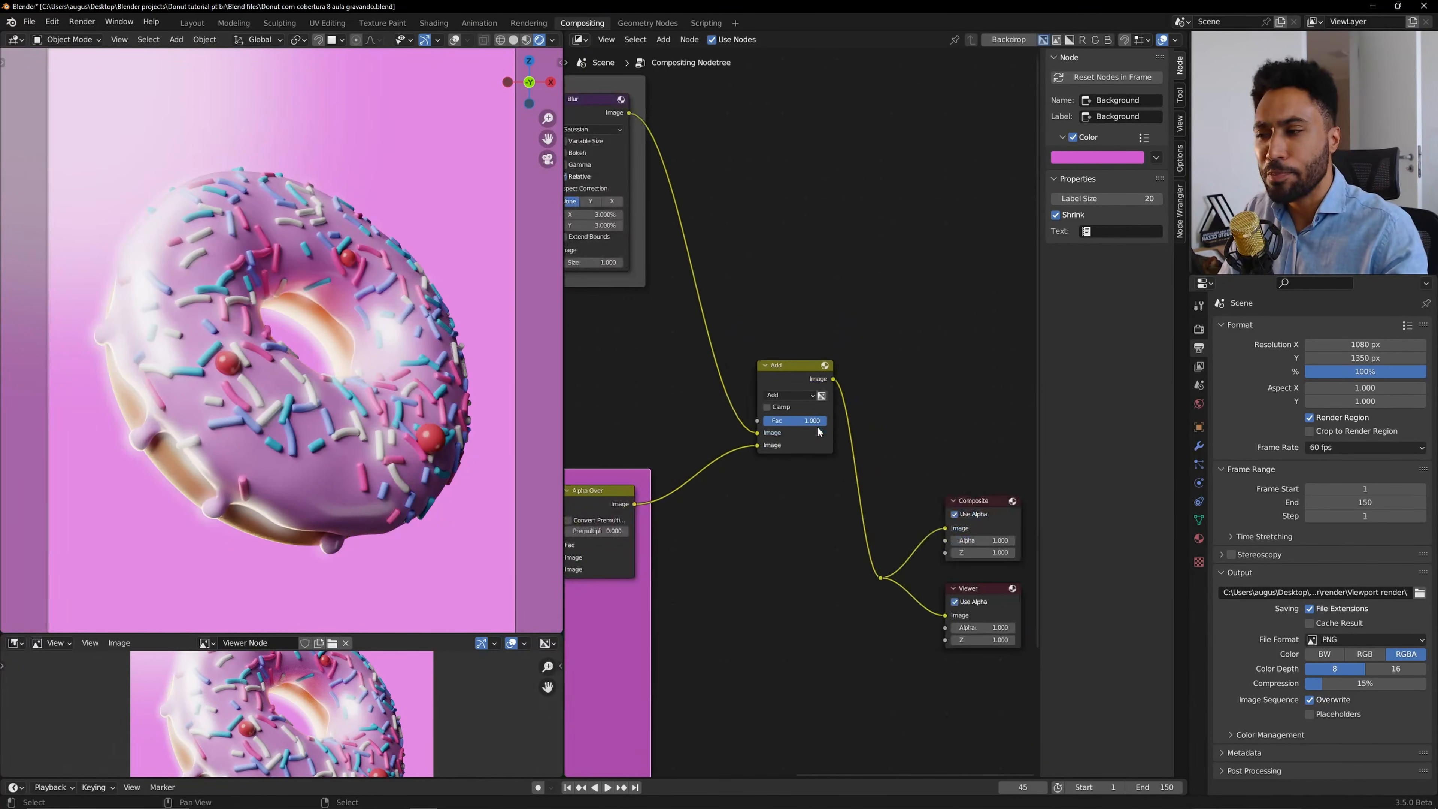
pyautogui.moveTo(787, 394); pyautogui.dragTo(783, 342)
pyautogui.moveTo(696, 398); pyautogui.dragTo(795, 412, button='middle')
pyautogui.scroll(2, 795, 412)
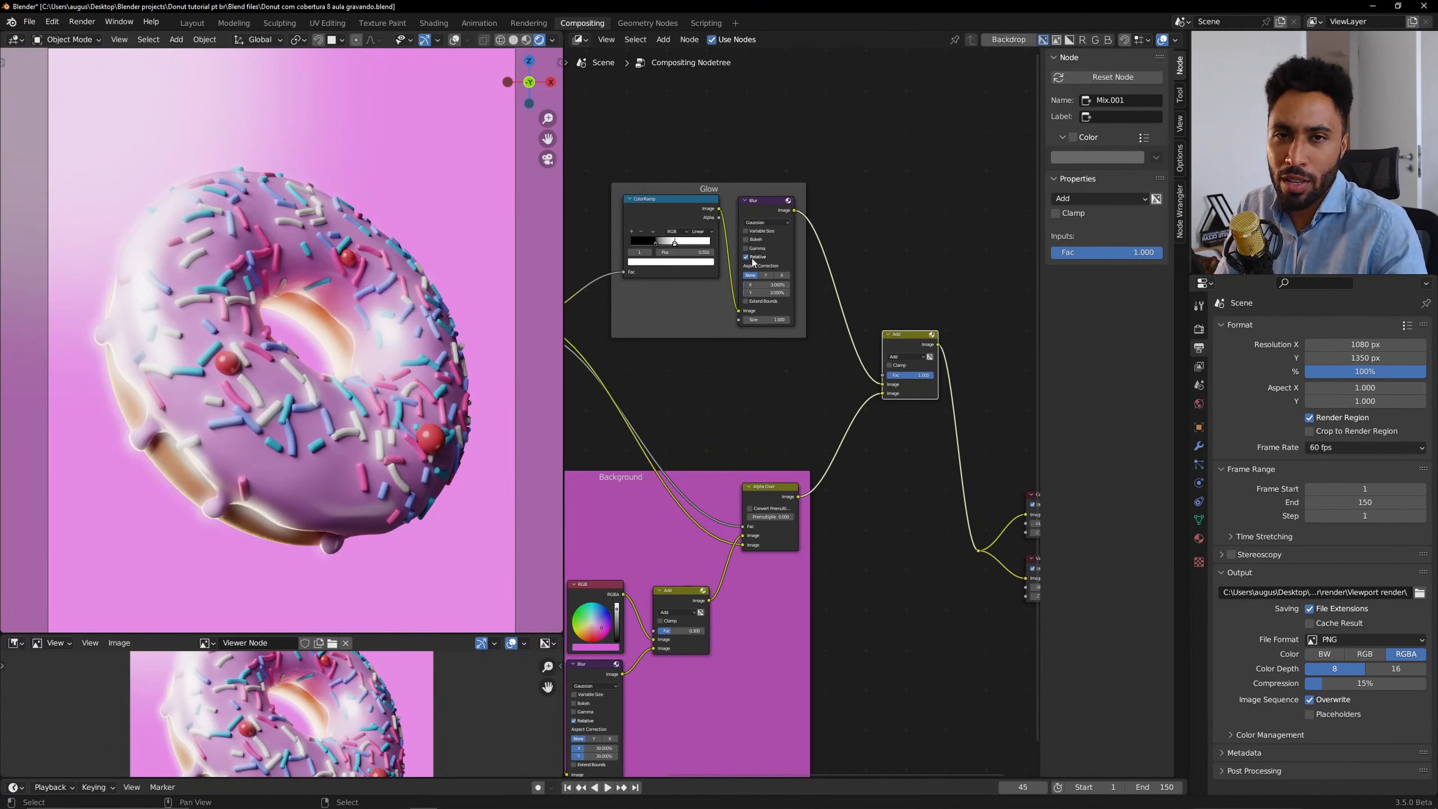
pyautogui.scroll(3, 786, 305)
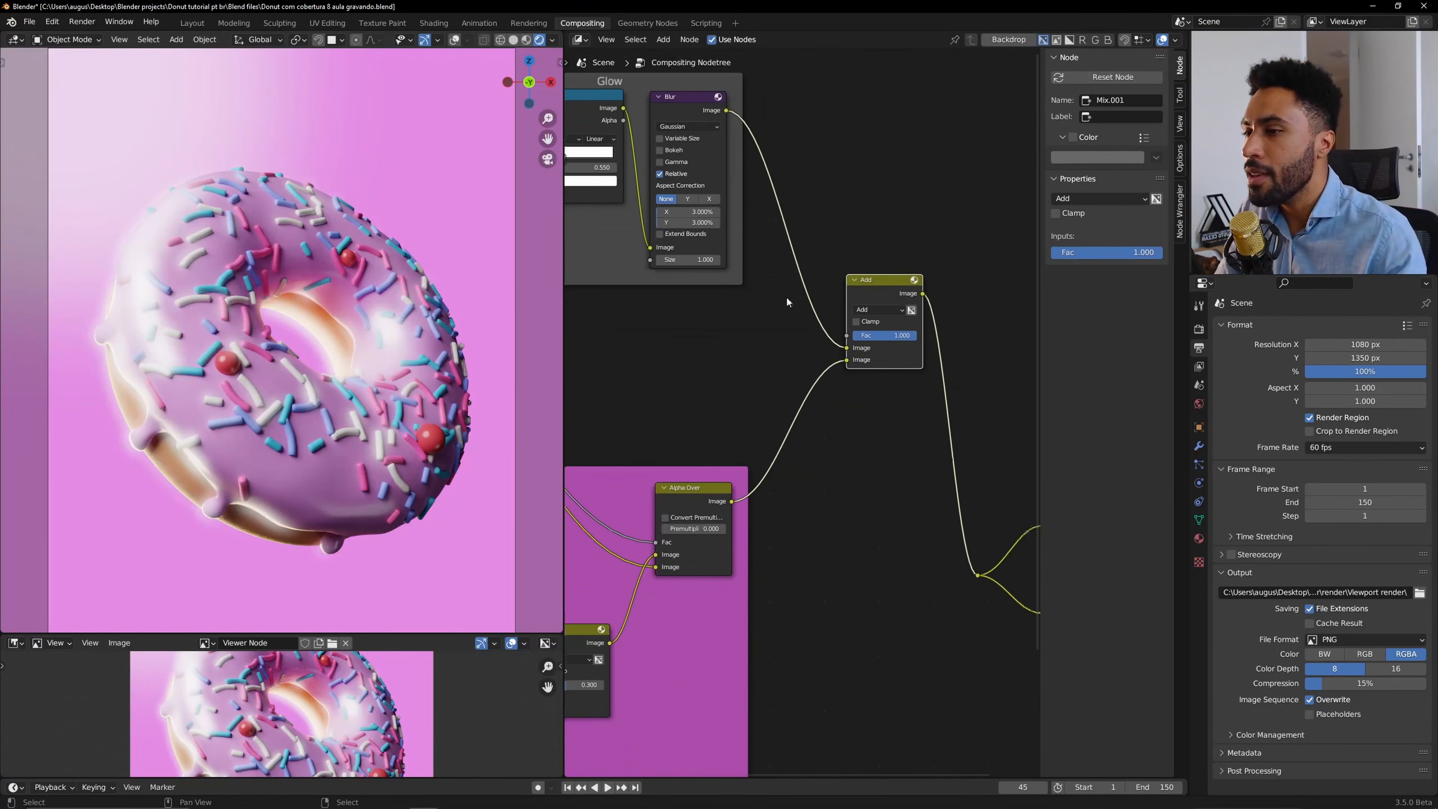
pyautogui.moveTo(948, 299); pyautogui.dragTo(978, 342)
pyautogui.scroll(2, 919, 346)
pyautogui.moveTo(837, 393); pyautogui.dragTo(838, 367)
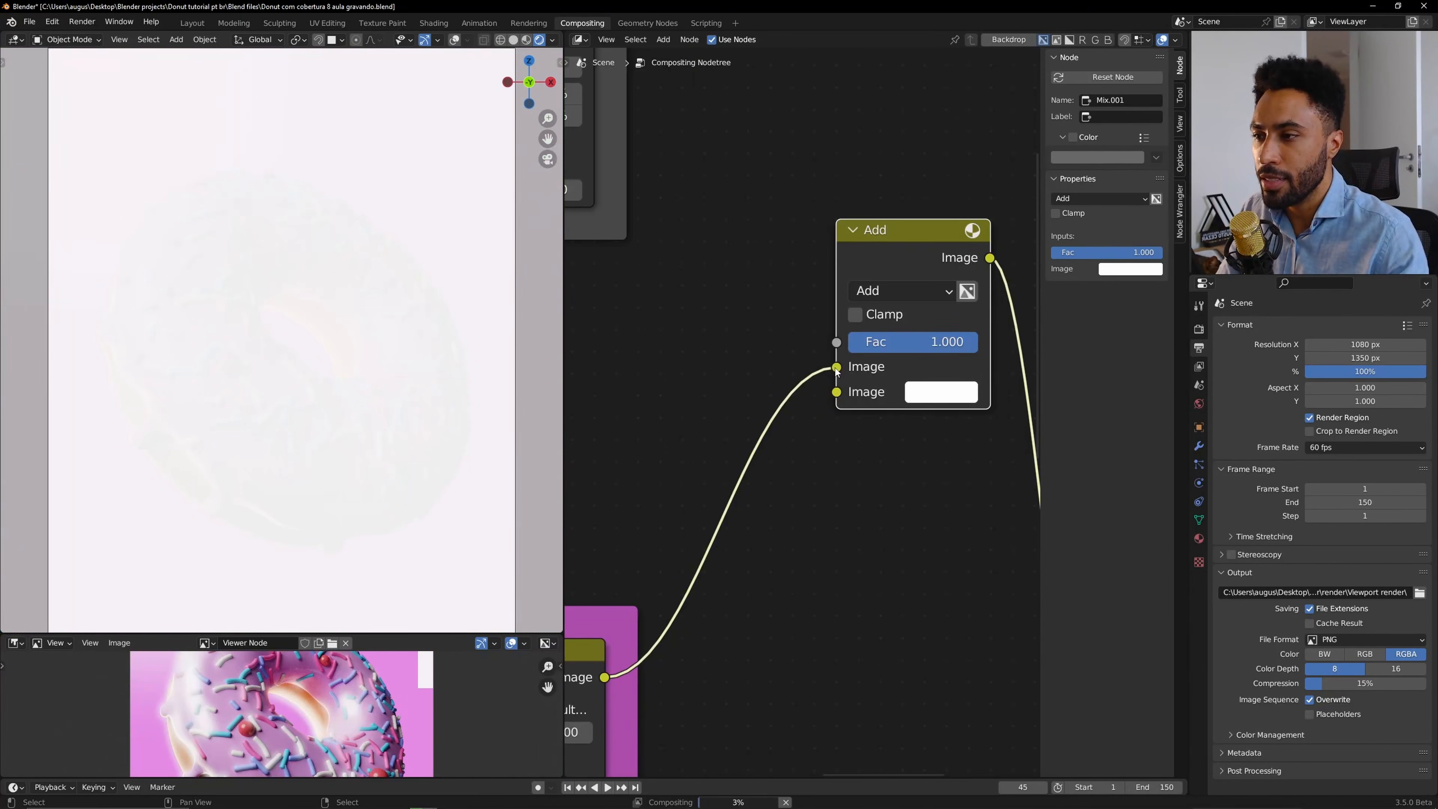
pyautogui.scroll(-8, 679, 132)
pyautogui.moveTo(706, 172); pyautogui.dragTo(818, 403)
pyautogui.scroll(3, 804, 412)
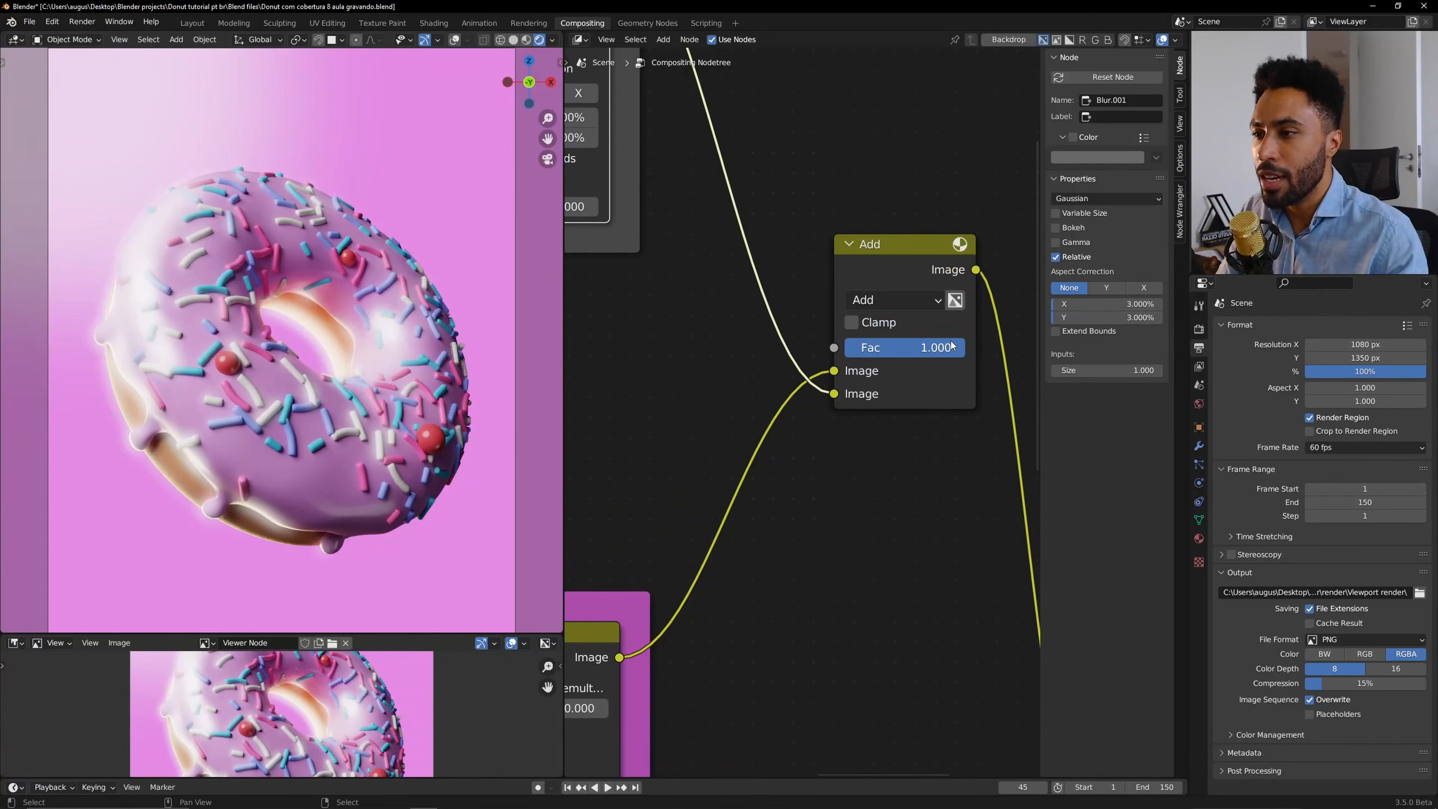
# Set the Add node's Fac to 0.35.
pyautogui.moveTo(952, 345)
pyautogui.mouseDown()
pyautogui.moveTo(866, 345)
pyautogui.moveTo(966, 345)
pyautogui.mouseUp()
pyautogui.scroll(5, 336, 338)
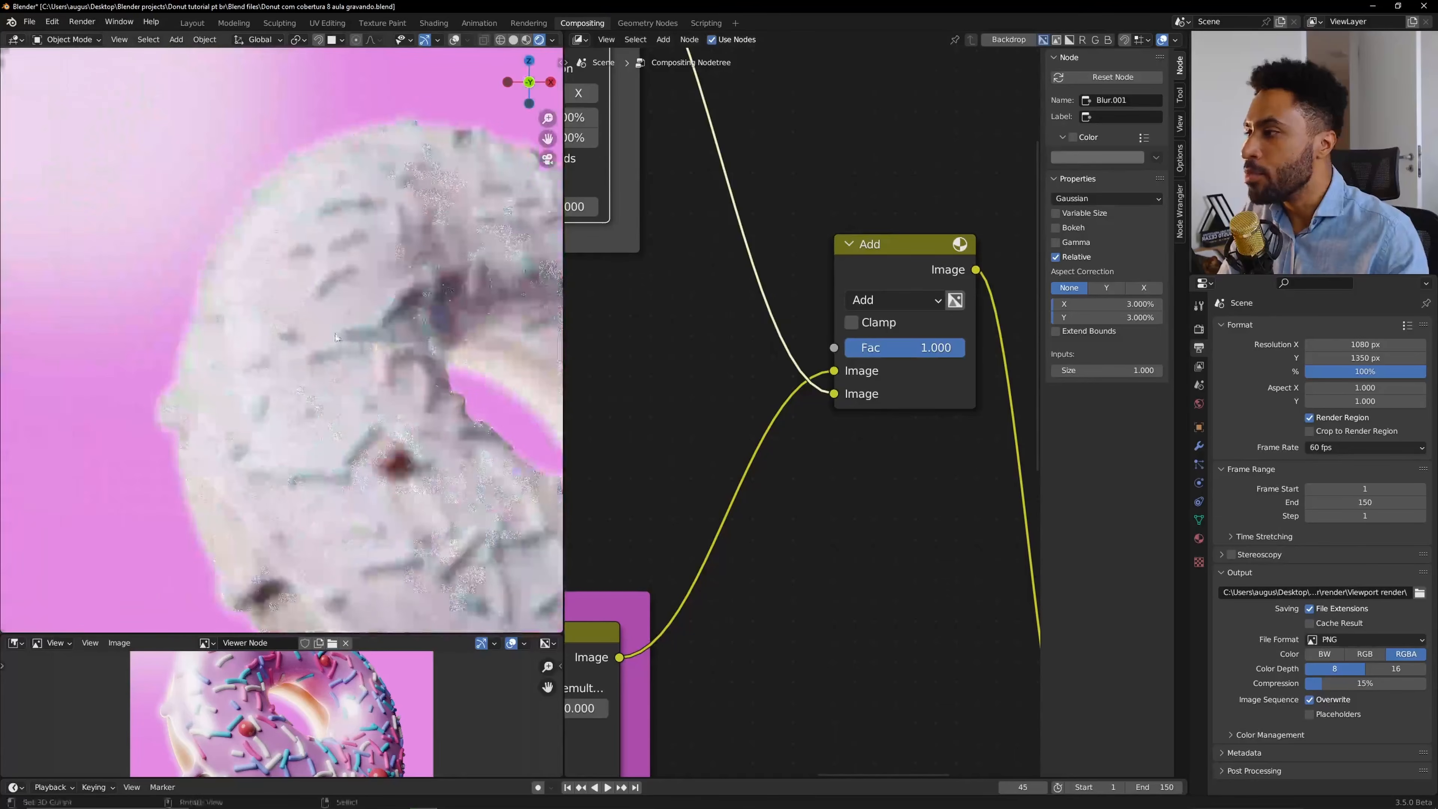
pyautogui.scroll(3, 335, 338)
pyautogui.scroll(-3, 212, 401)
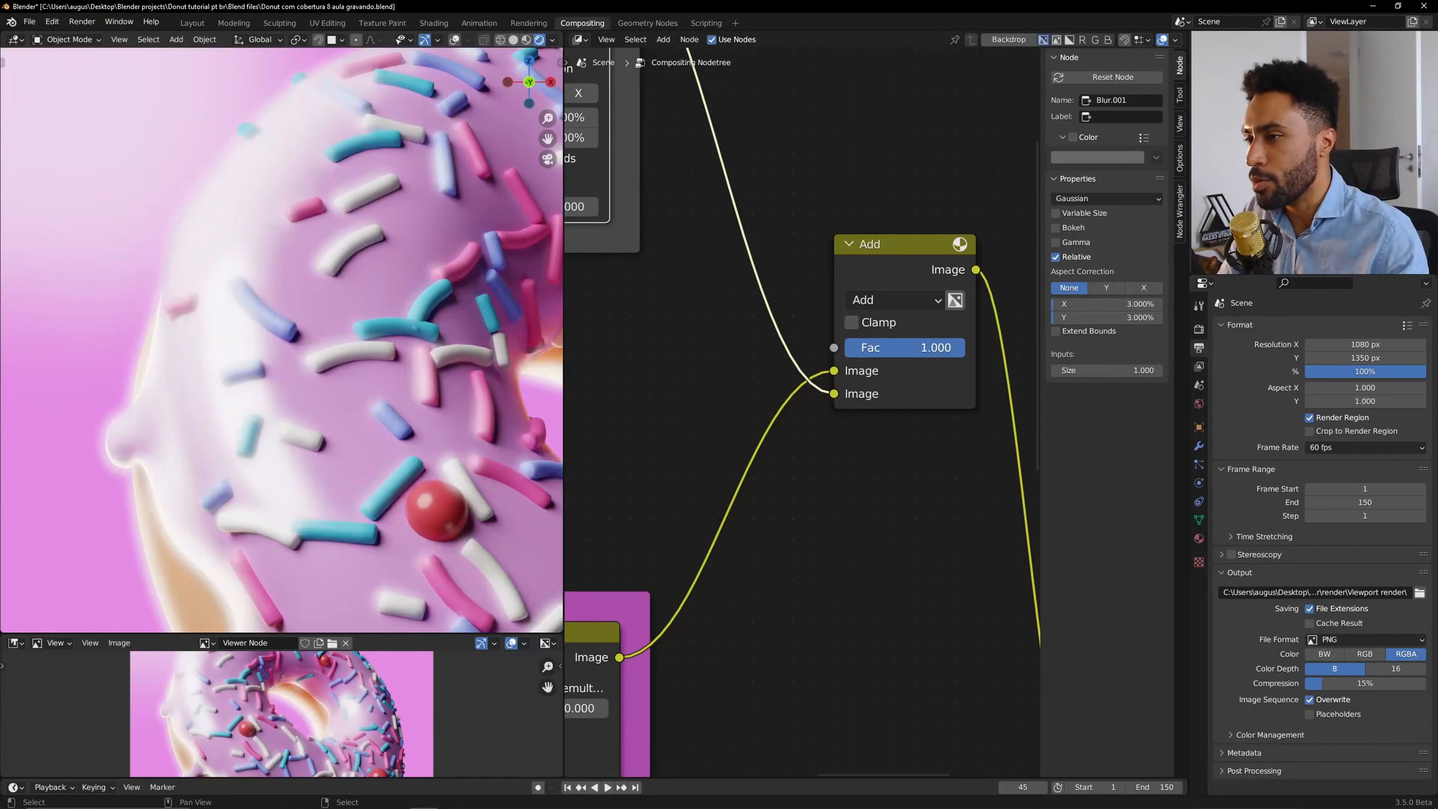
pyautogui.moveTo(957, 347); pyautogui.dragTo(899, 348)
pyautogui.doubleClick(899, 347)
pyautogui.write('0.35')
pyautogui.press('Return')
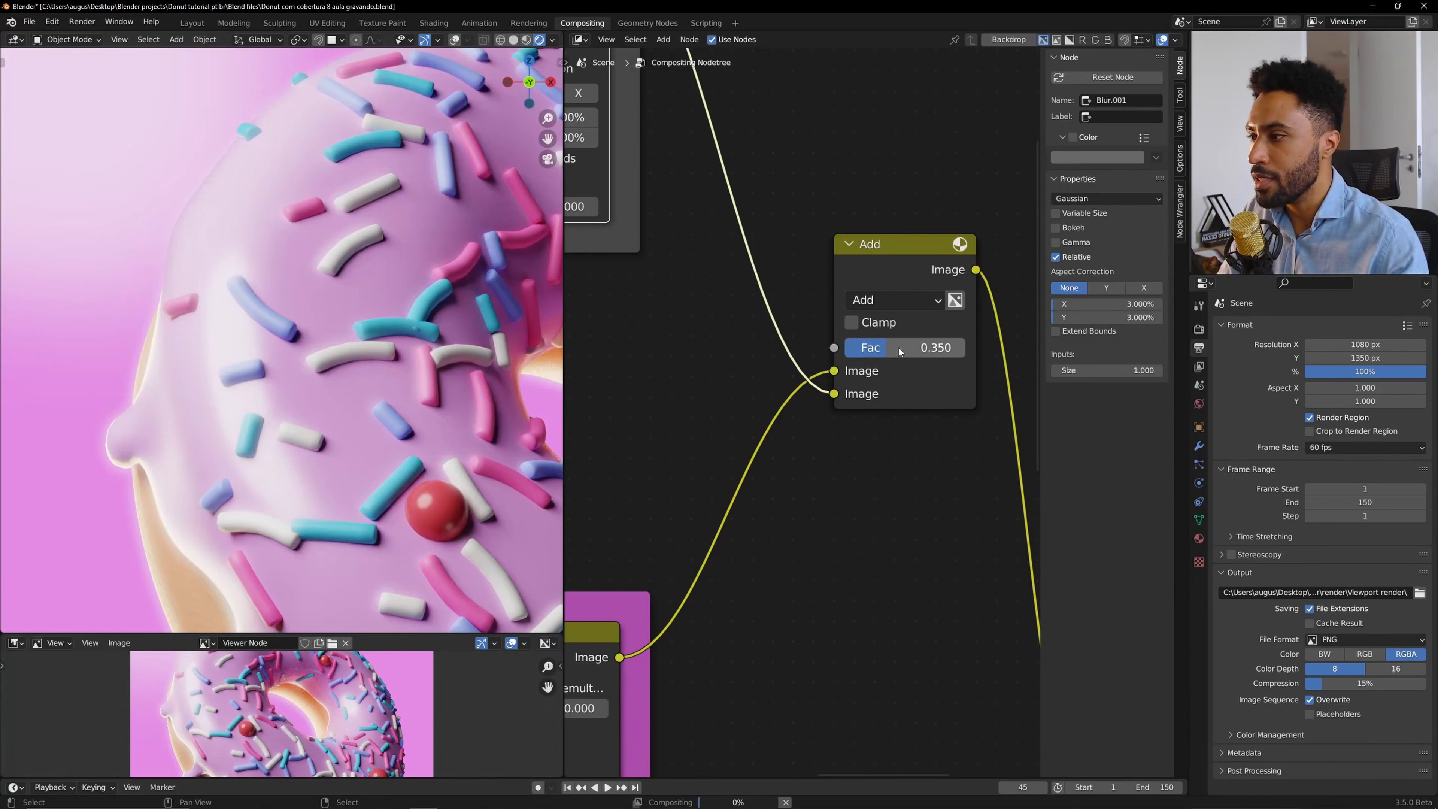
# Move the ColorRamp's white stop slightly left to a position of about 0.542.
pyautogui.scroll(-7, 899, 347)
pyautogui.moveTo(658, 218); pyautogui.dragTo(855, 308, button='middle')
pyautogui.scroll(10, 686, 169)
pyautogui.moveTo(686, 169); pyautogui.dragTo(857, 355, button='middle')
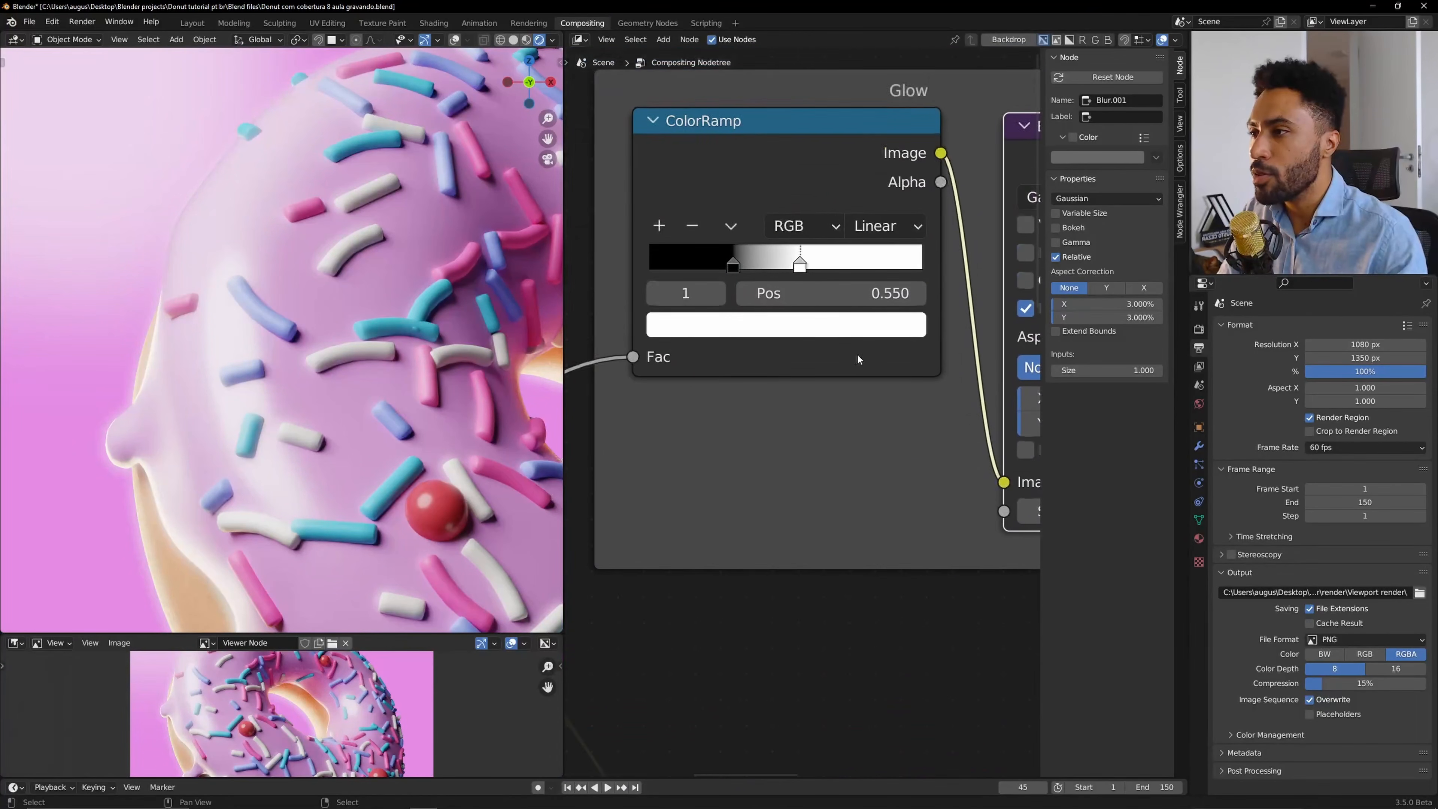
pyautogui.moveTo(791, 264)
pyautogui.mouseDown()
pyautogui.moveTo(841, 258)
pyautogui.moveTo(723, 260)
pyautogui.moveTo(800, 258)
pyautogui.moveTo(788, 259)
pyautogui.mouseUp()
# Link the glow Blur output to the Viewer to preview the blurred highlight mask.
pyautogui.scroll(-5, 844, 374)
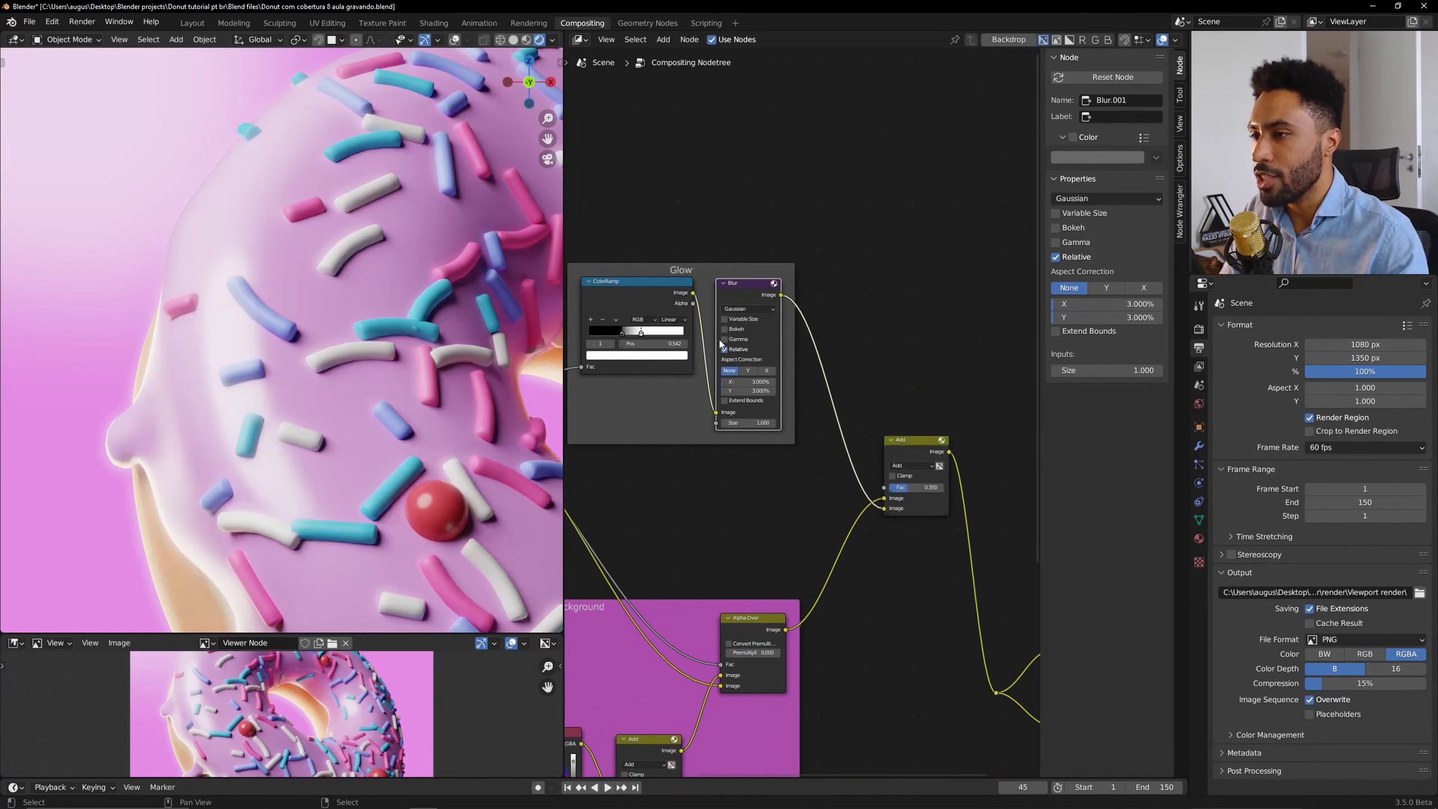
pyautogui.scroll(-3, 770, 308)
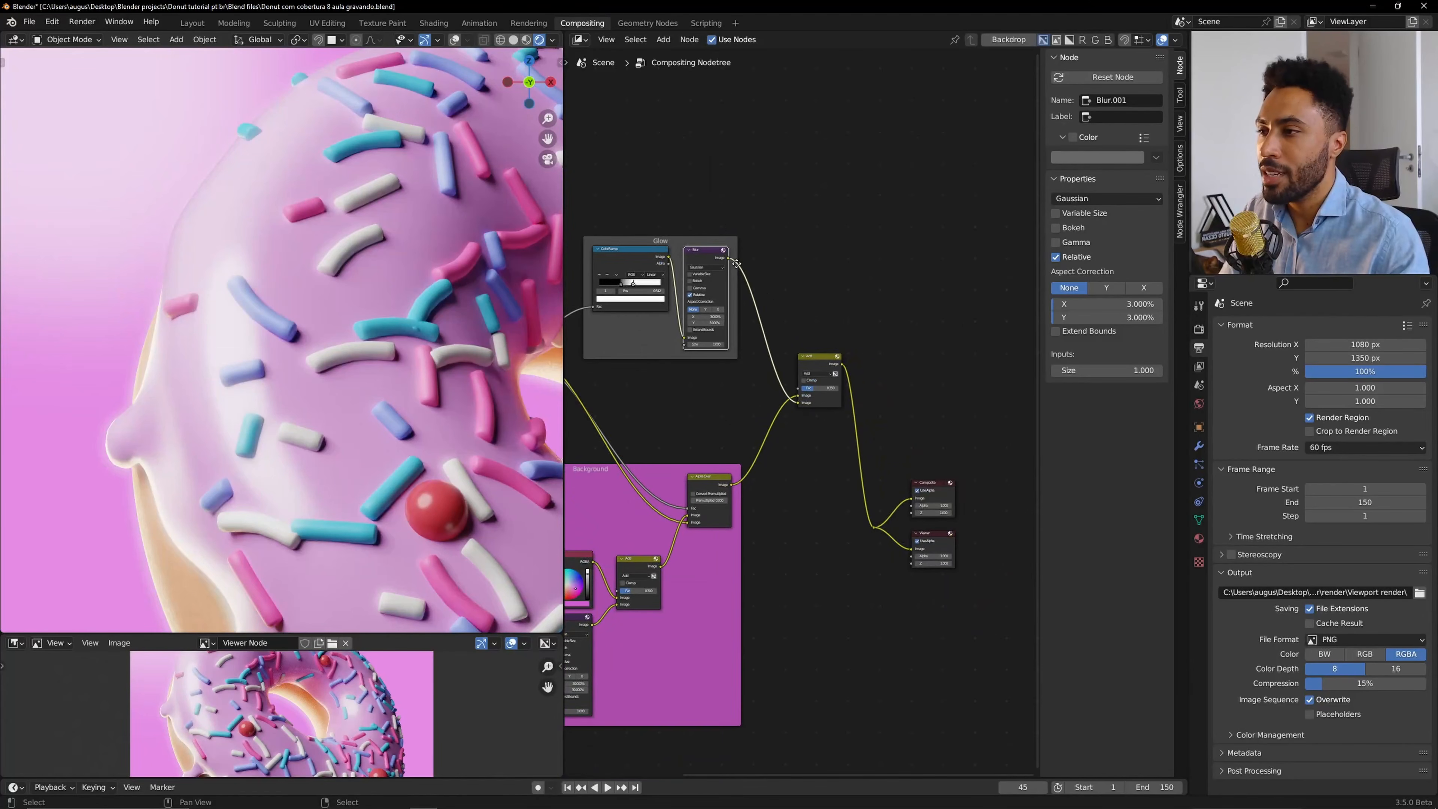
pyautogui.moveTo(728, 260); pyautogui.dragTo(875, 526)
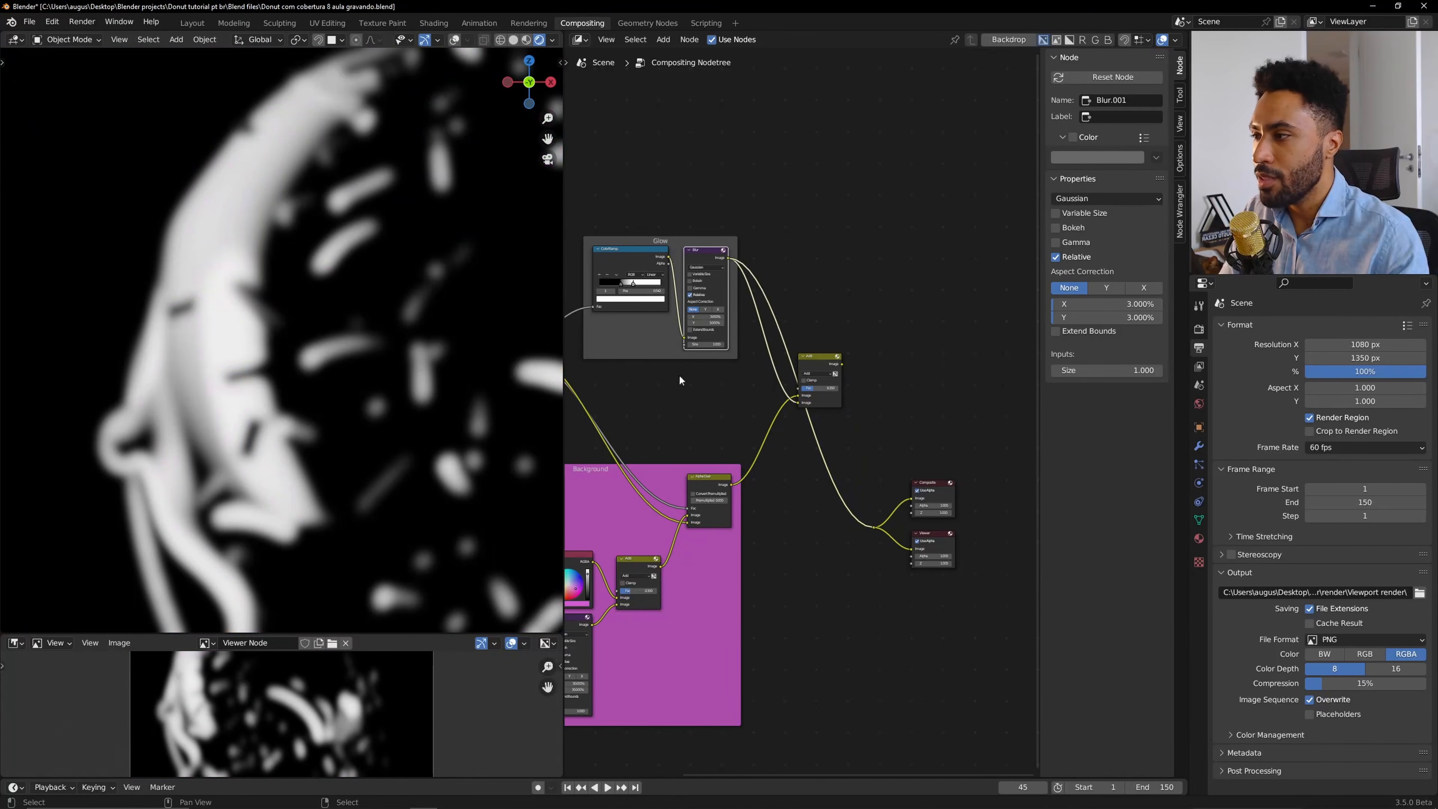
# Set the glow Blur node's X and Y sizes to 5%.
pyautogui.scroll(2, 679, 375)
pyautogui.scroll(4, 831, 341)
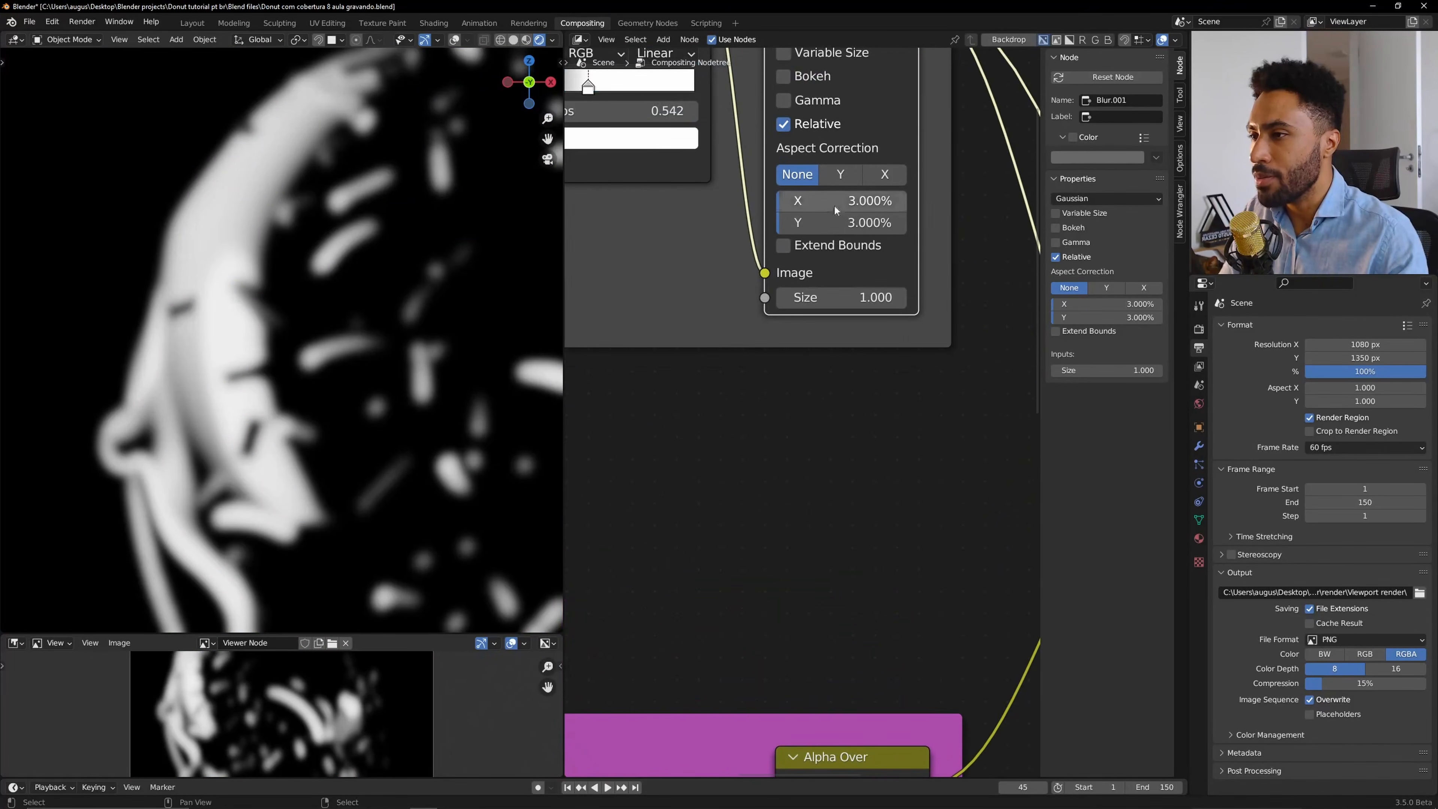
pyautogui.moveTo(794, 220); pyautogui.dragTo(801, 232)
pyautogui.doubleClick(829, 240)
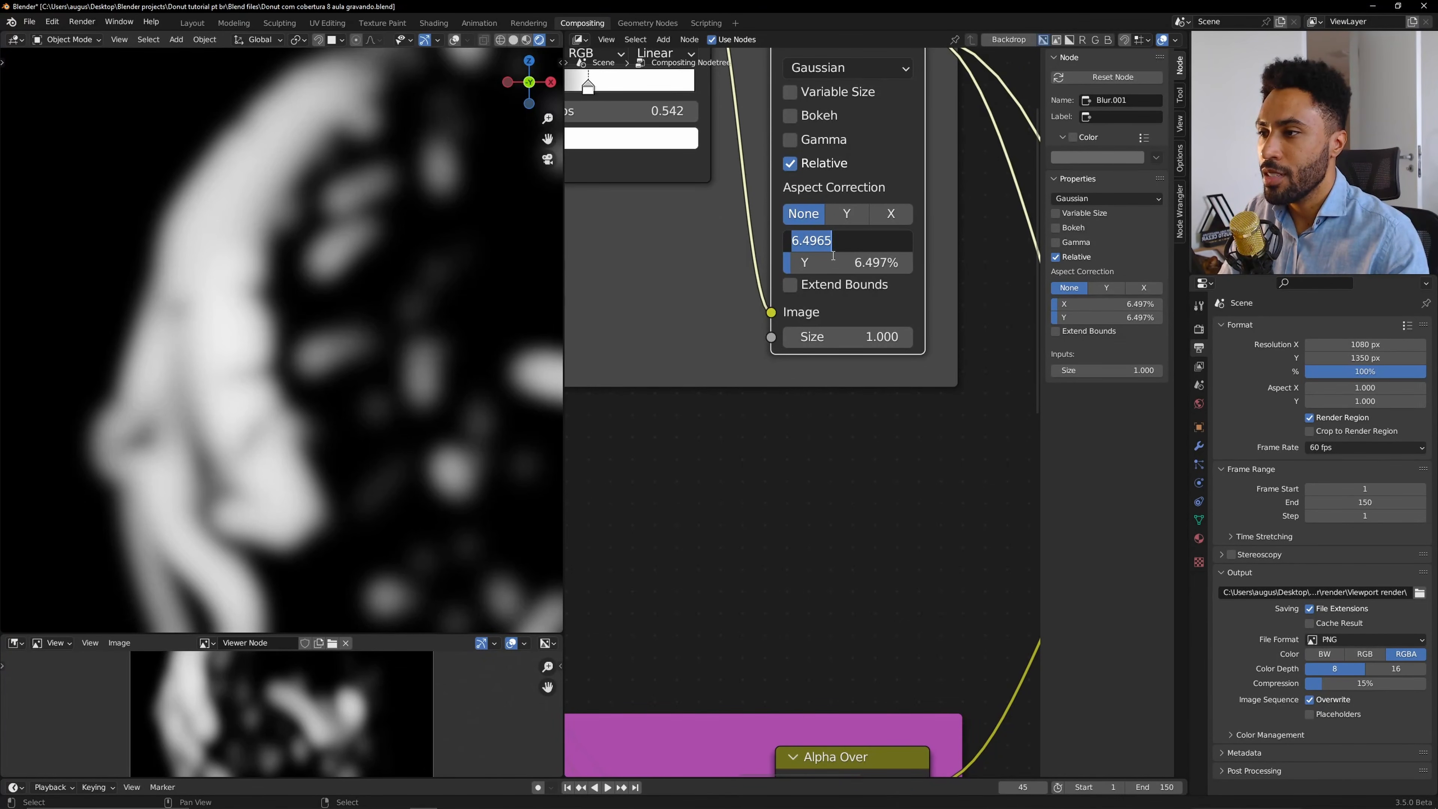
pyautogui.write('5')
pyautogui.press('Return')
# Reconnect the Add node's output to the Viewer.
pyautogui.scroll(-3, 829, 255)
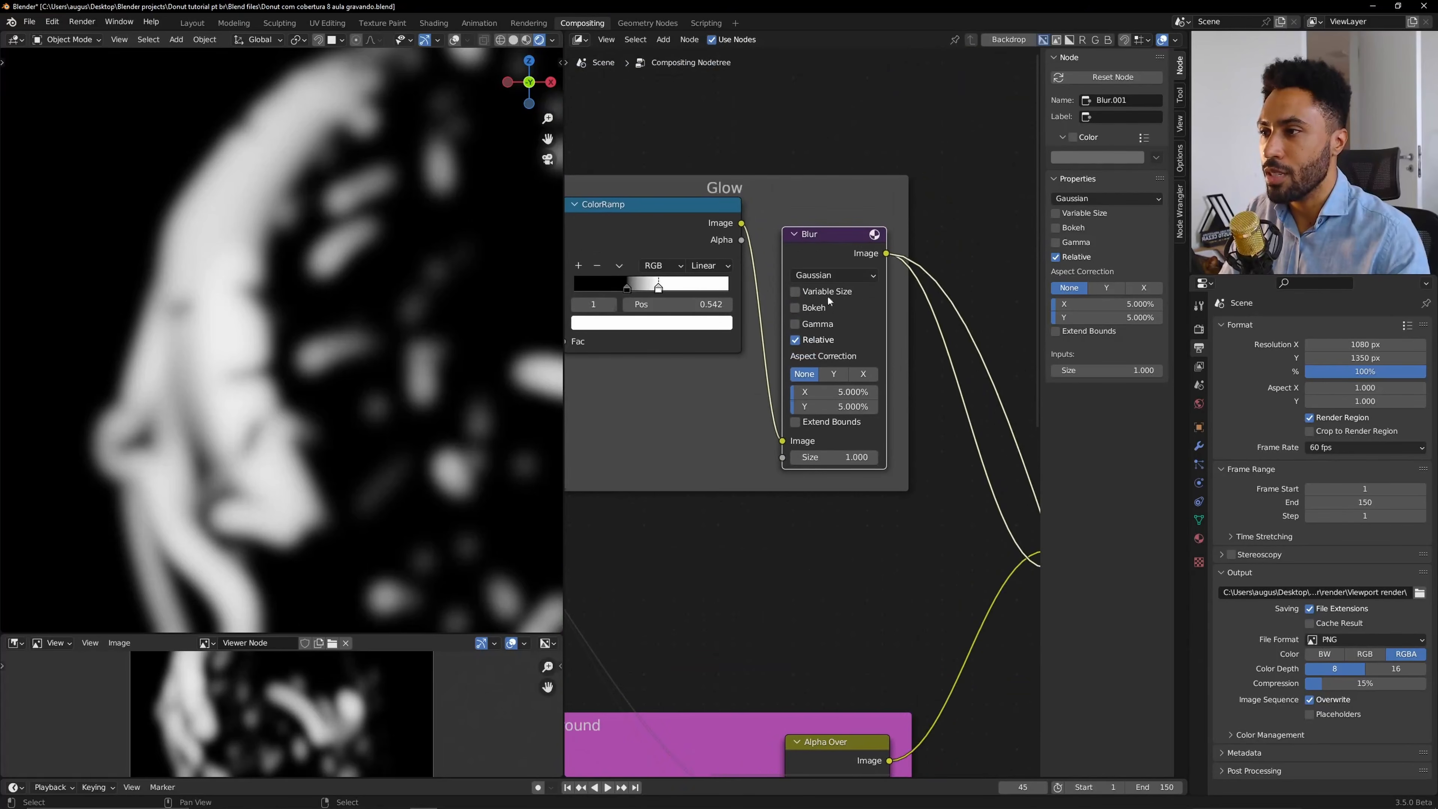
pyautogui.moveTo(801, 234); pyautogui.dragTo(781, 202)
pyautogui.scroll(-6, 883, 257)
pyautogui.moveTo(956, 265); pyautogui.dragTo(747, 246, button='middle')
pyautogui.moveTo(841, 374); pyautogui.dragTo(889, 615)
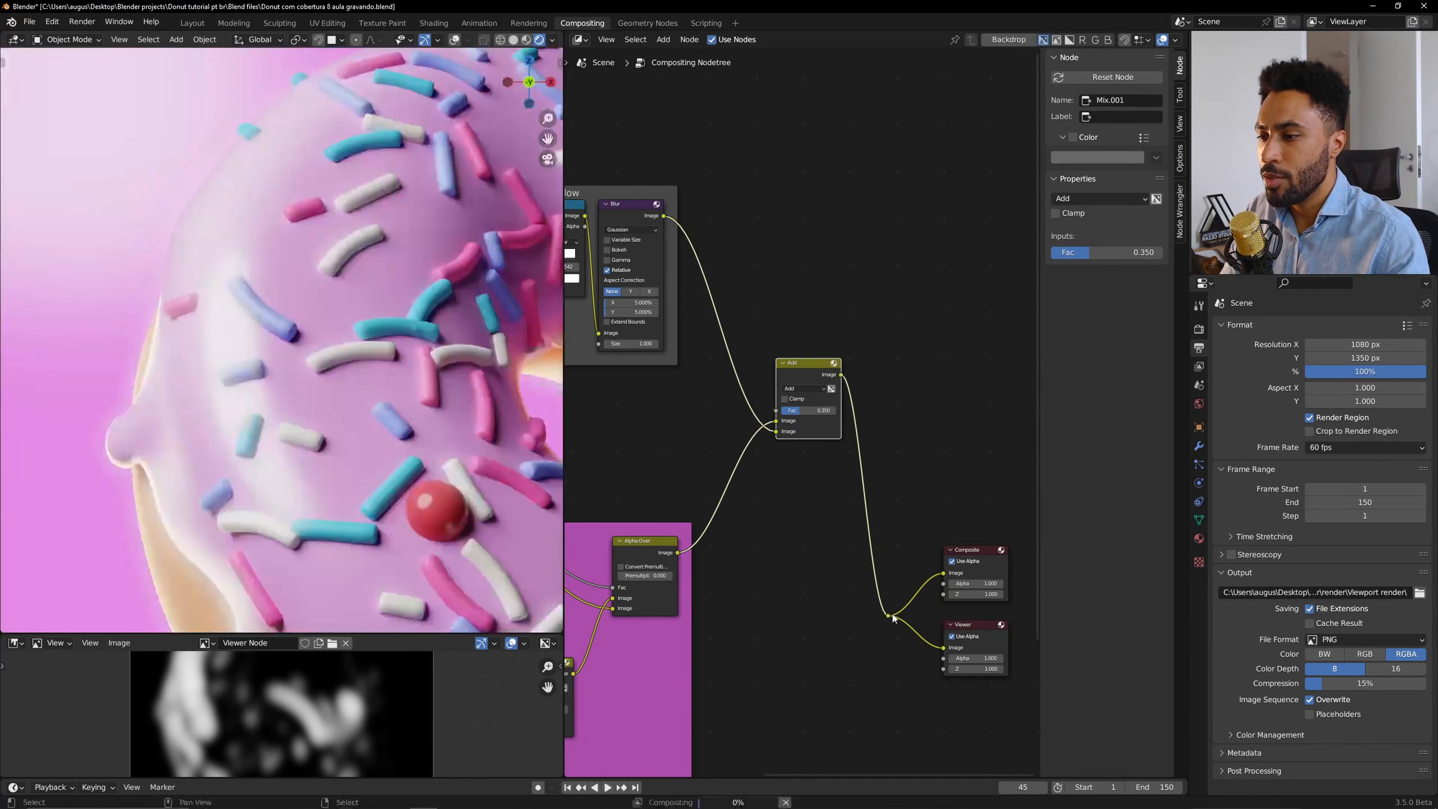
# Set the Add node's Fac to 0.25.
pyautogui.scroll(4, 807, 433)
pyautogui.moveTo(813, 409); pyautogui.dragTo(792, 409)
pyautogui.click(799, 408)
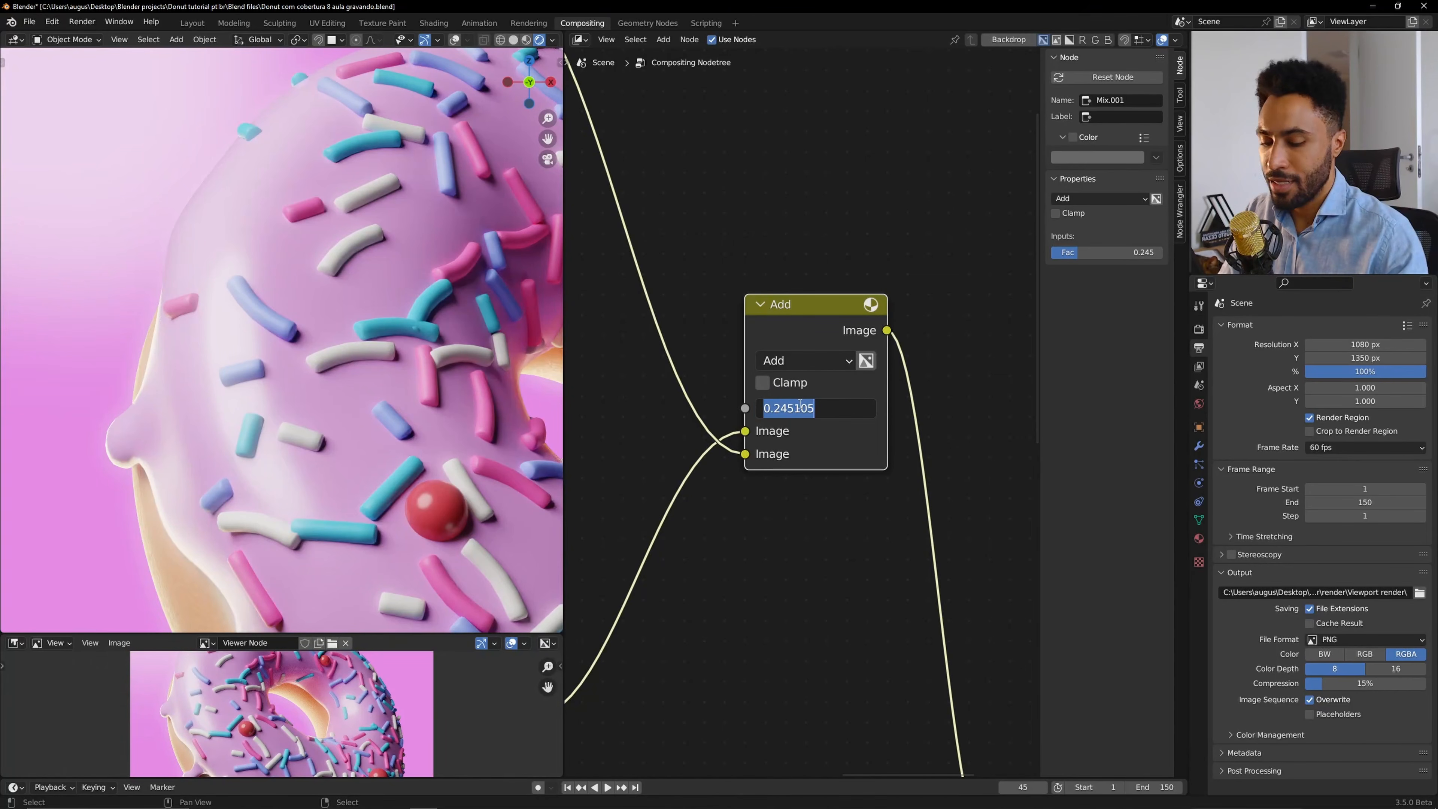
pyautogui.write('.25')
pyautogui.press('Return')
pyautogui.press('KP_0')
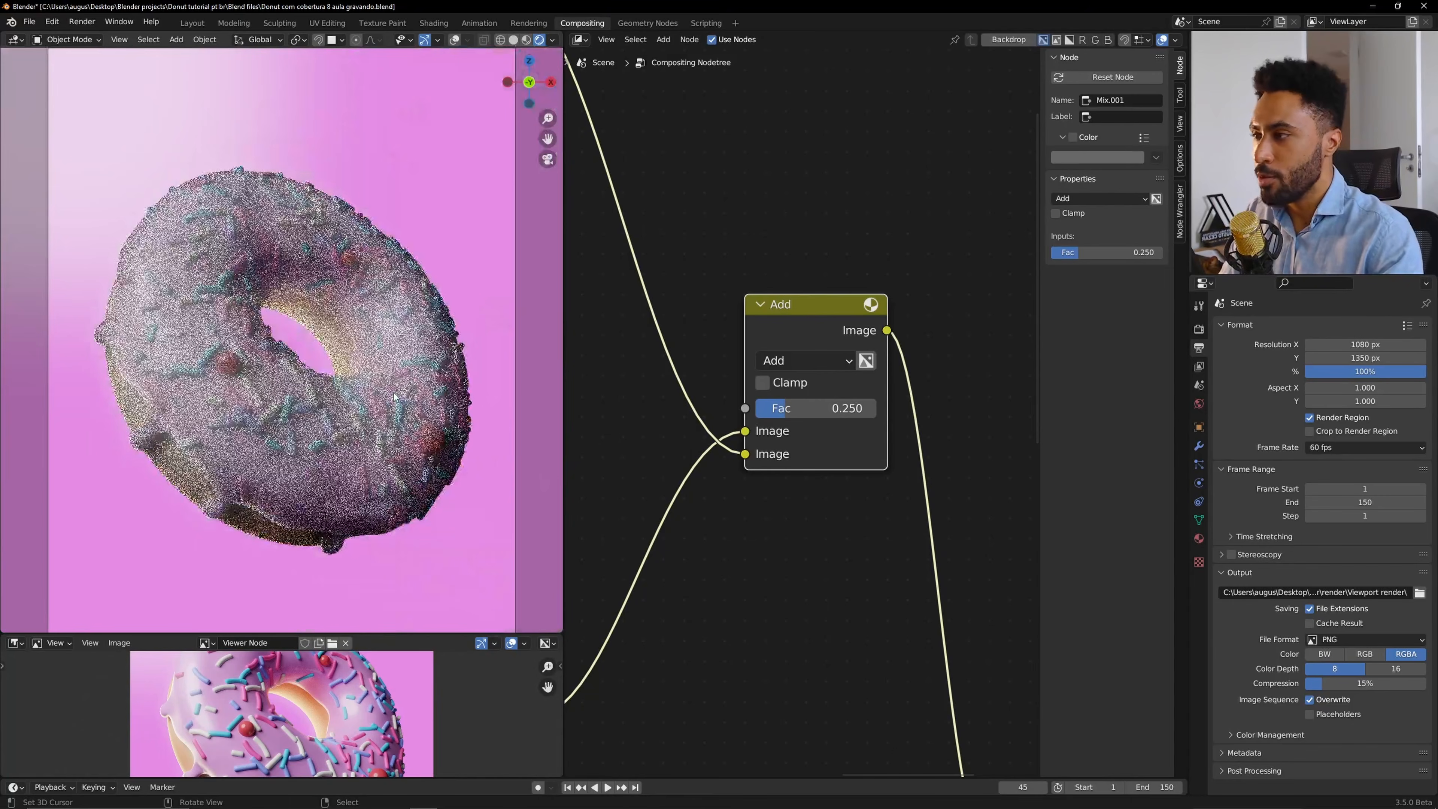
pyautogui.scroll(-3, 822, 350)
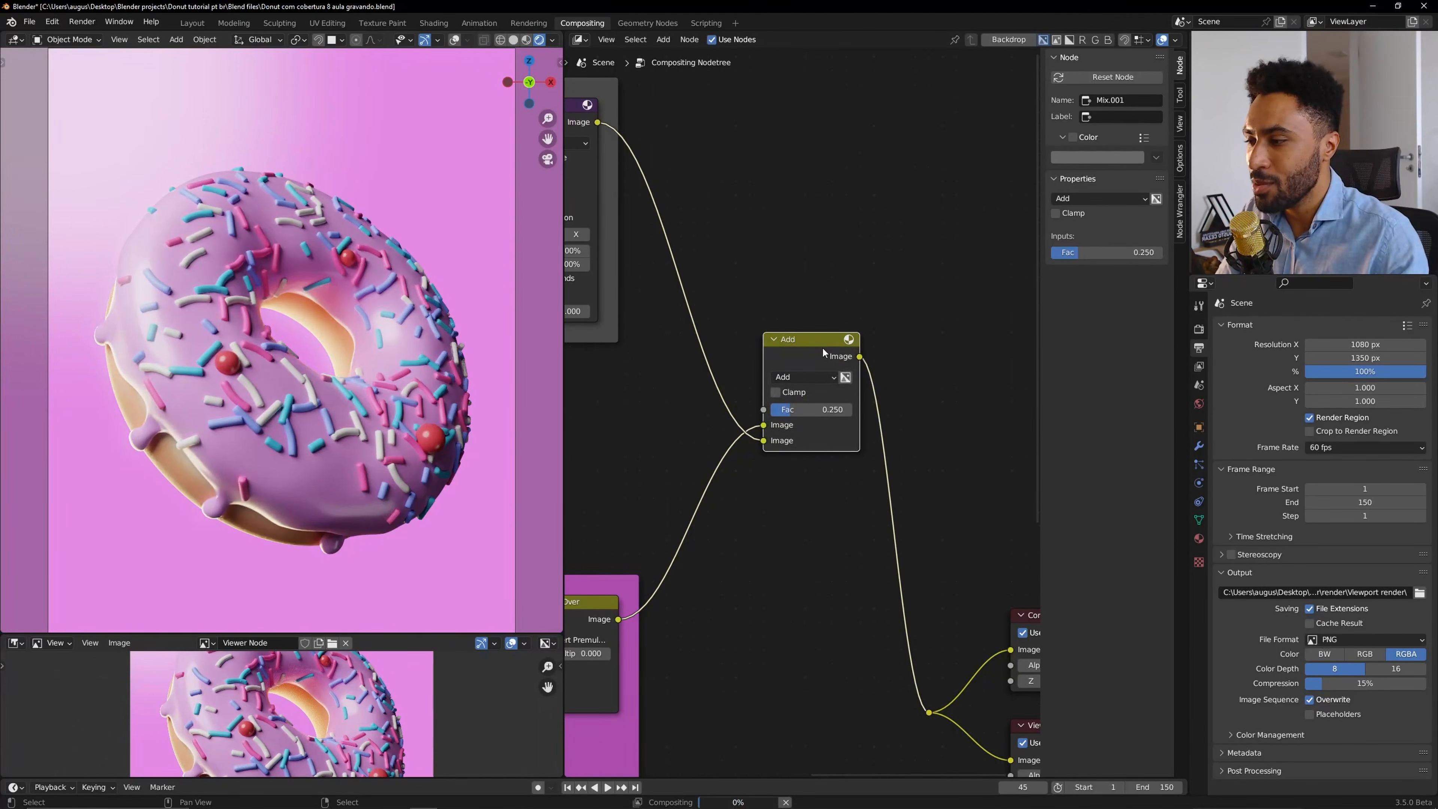
pyautogui.press('n')
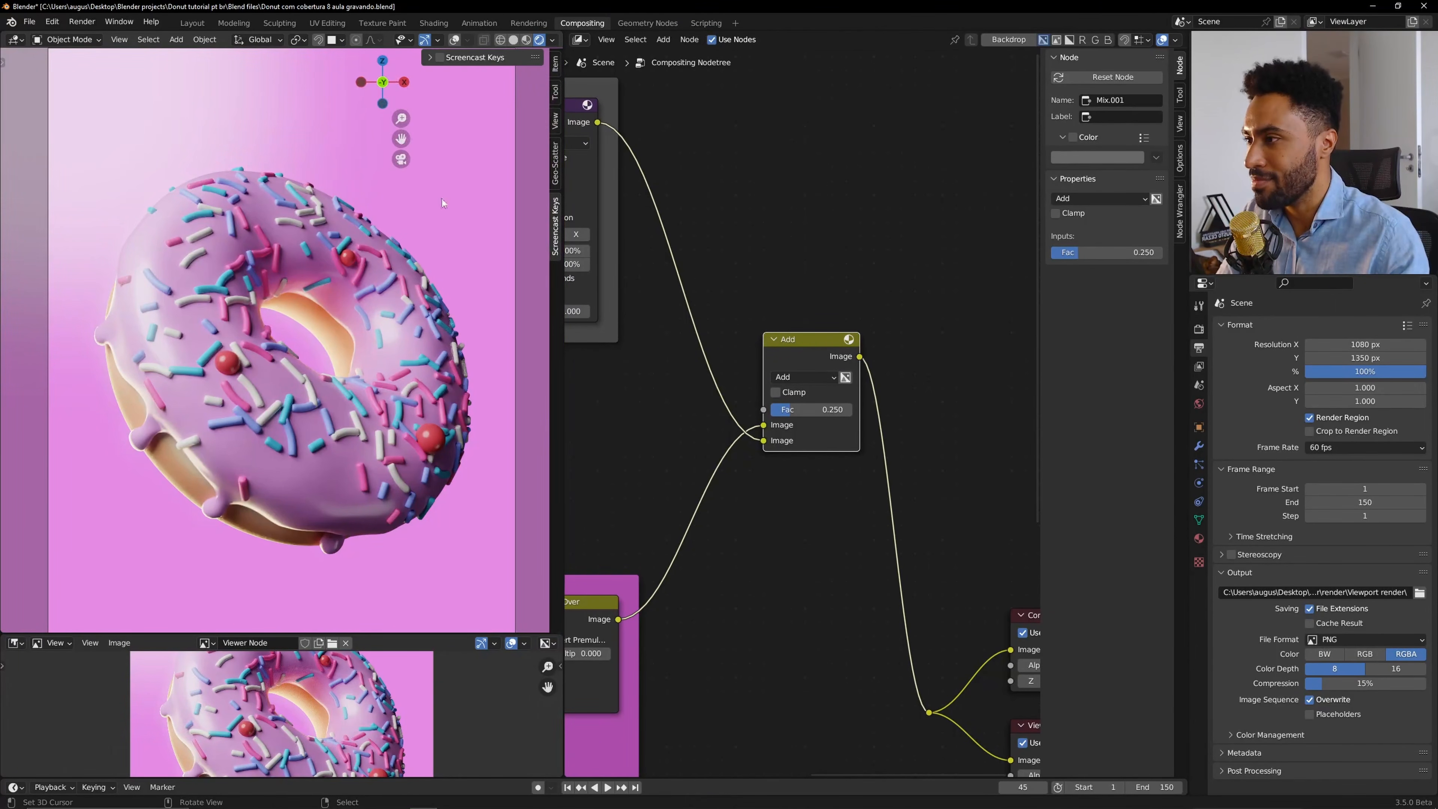
pyautogui.press('n')
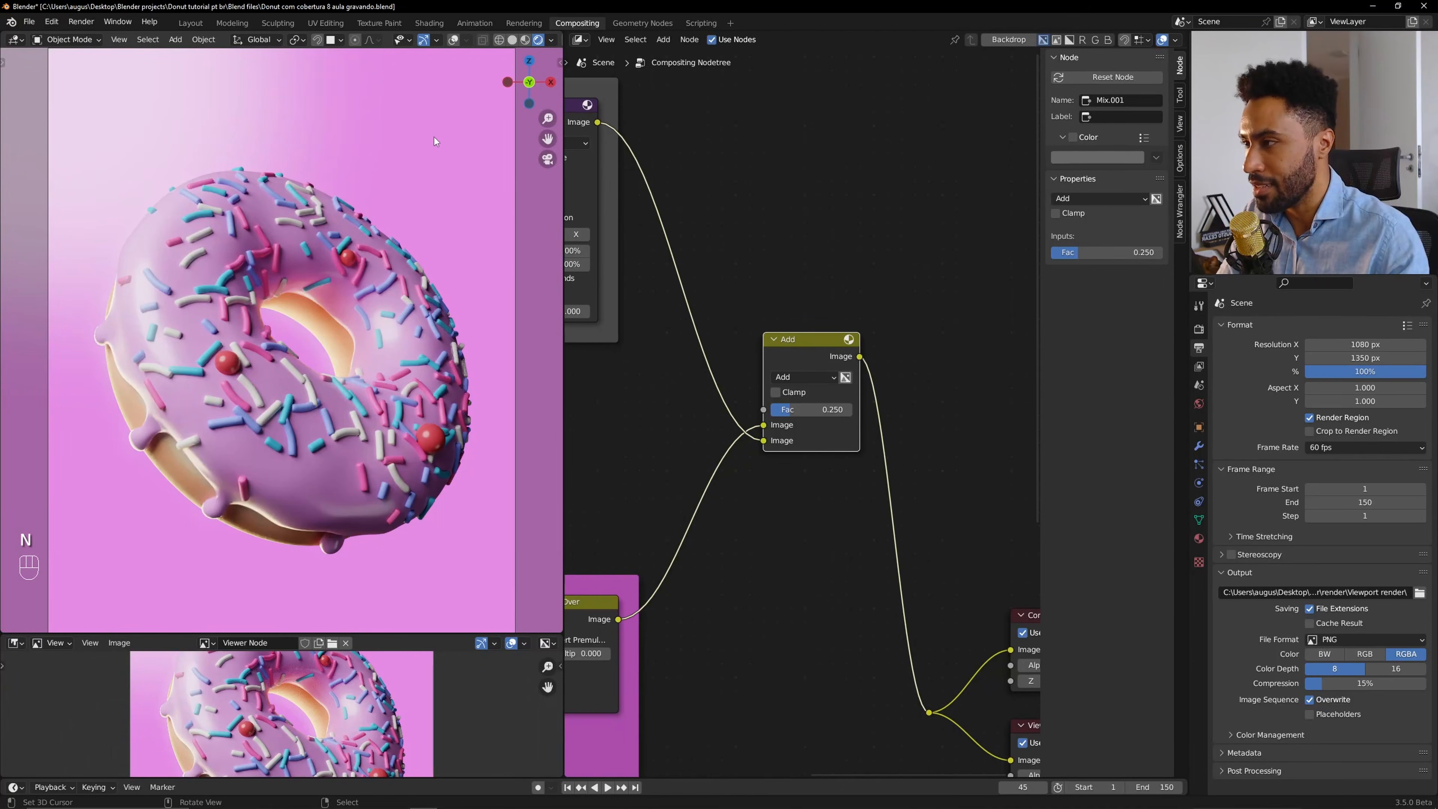
# Toggle muting of the Add node to compare the image with and without the glow.
pyautogui.click(826, 350)
pyautogui.press('m')
pyautogui.press('m')
pyautogui.press('m')
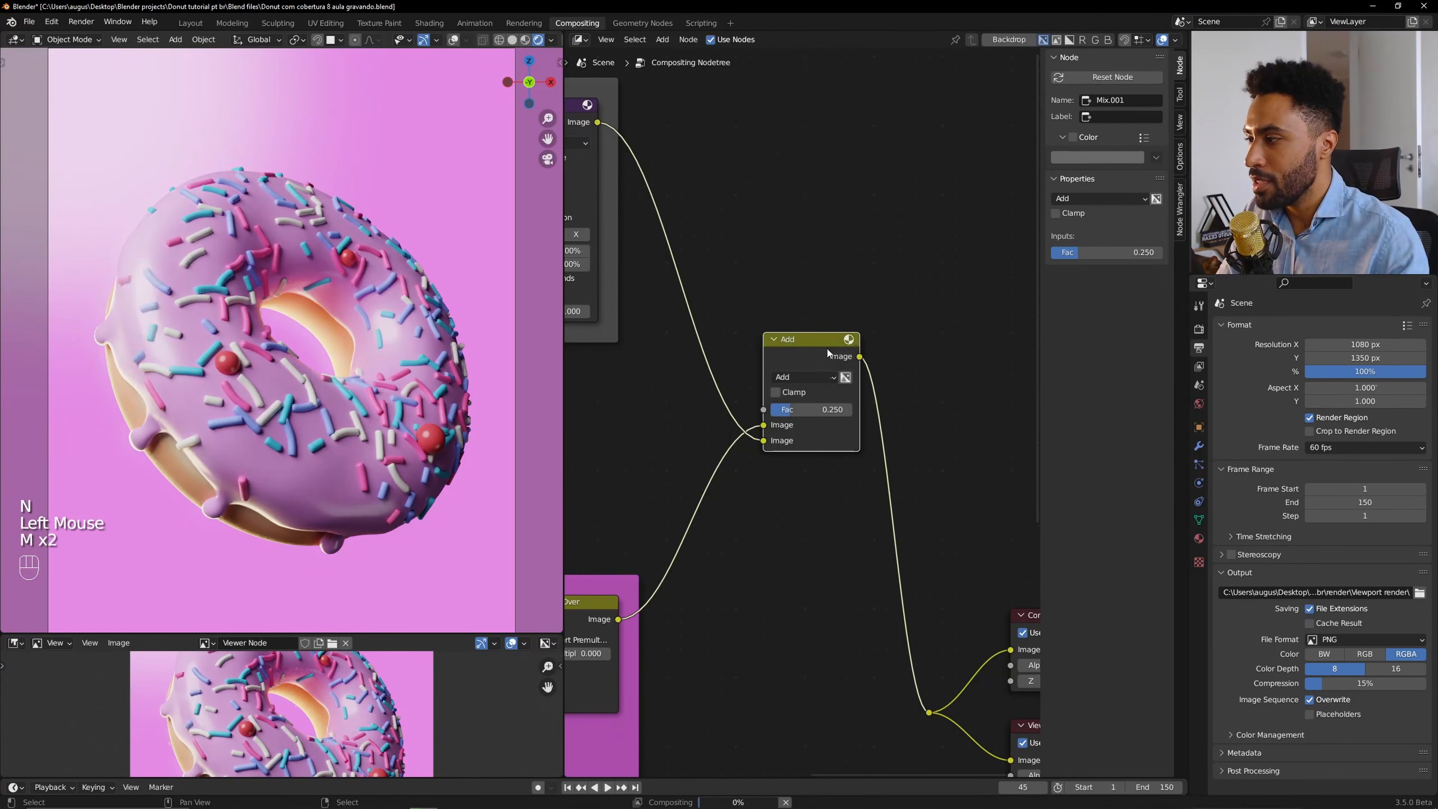
pyautogui.press('m')
pyautogui.press('m')
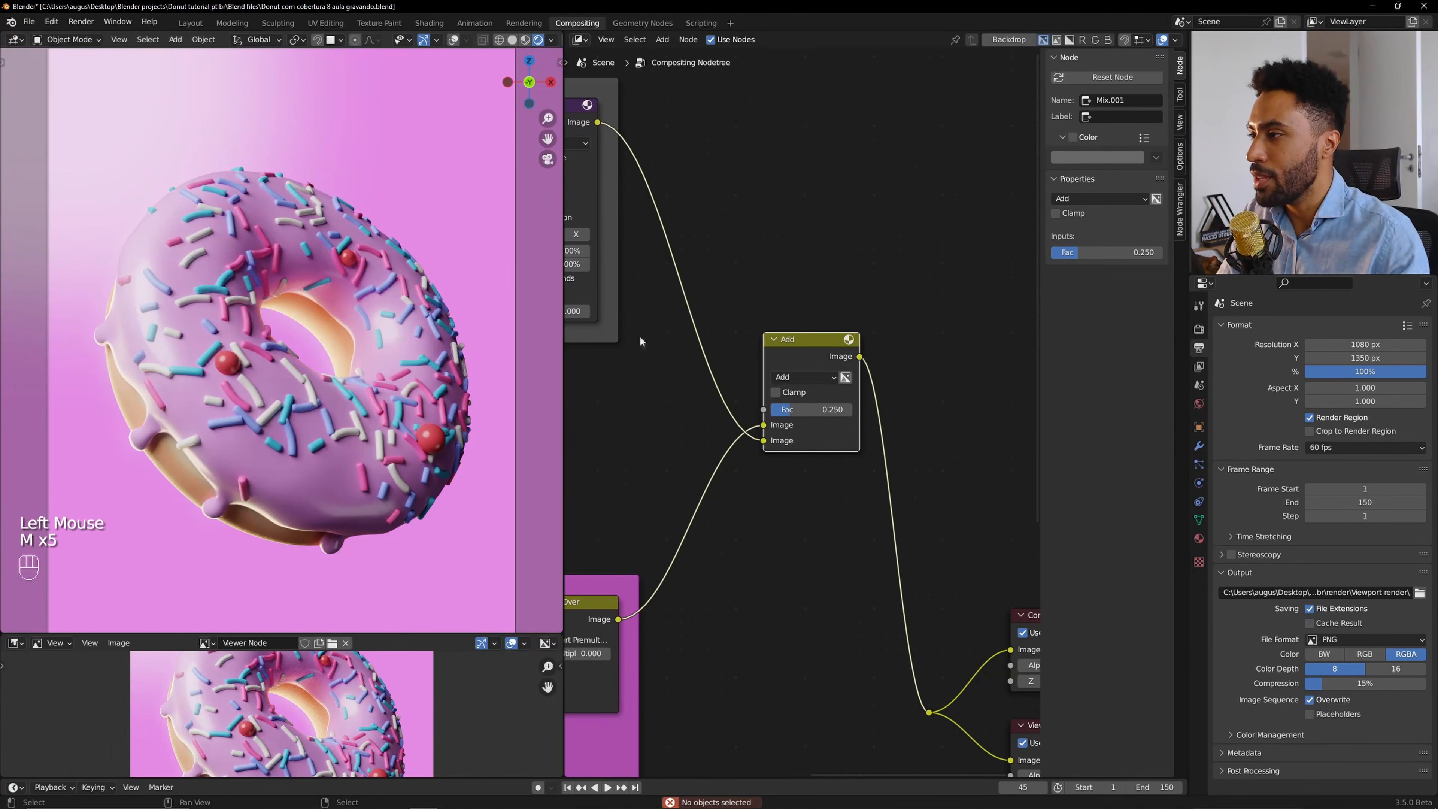
pyautogui.click(812, 352)
pyautogui.press('m')
pyautogui.press('m')
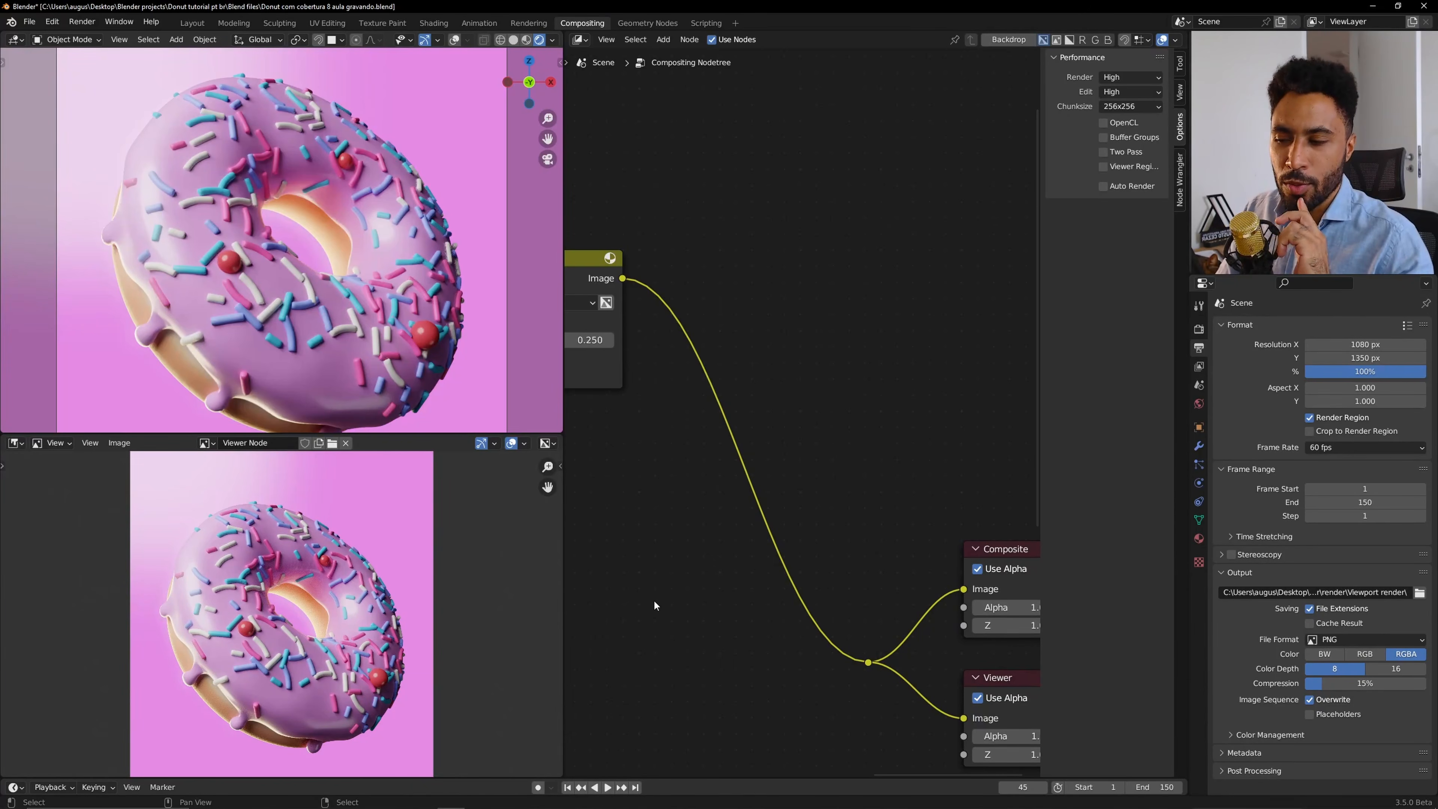
# Add a Glare filter node below the Add node.
pyautogui.hotkey('shift', 'a')
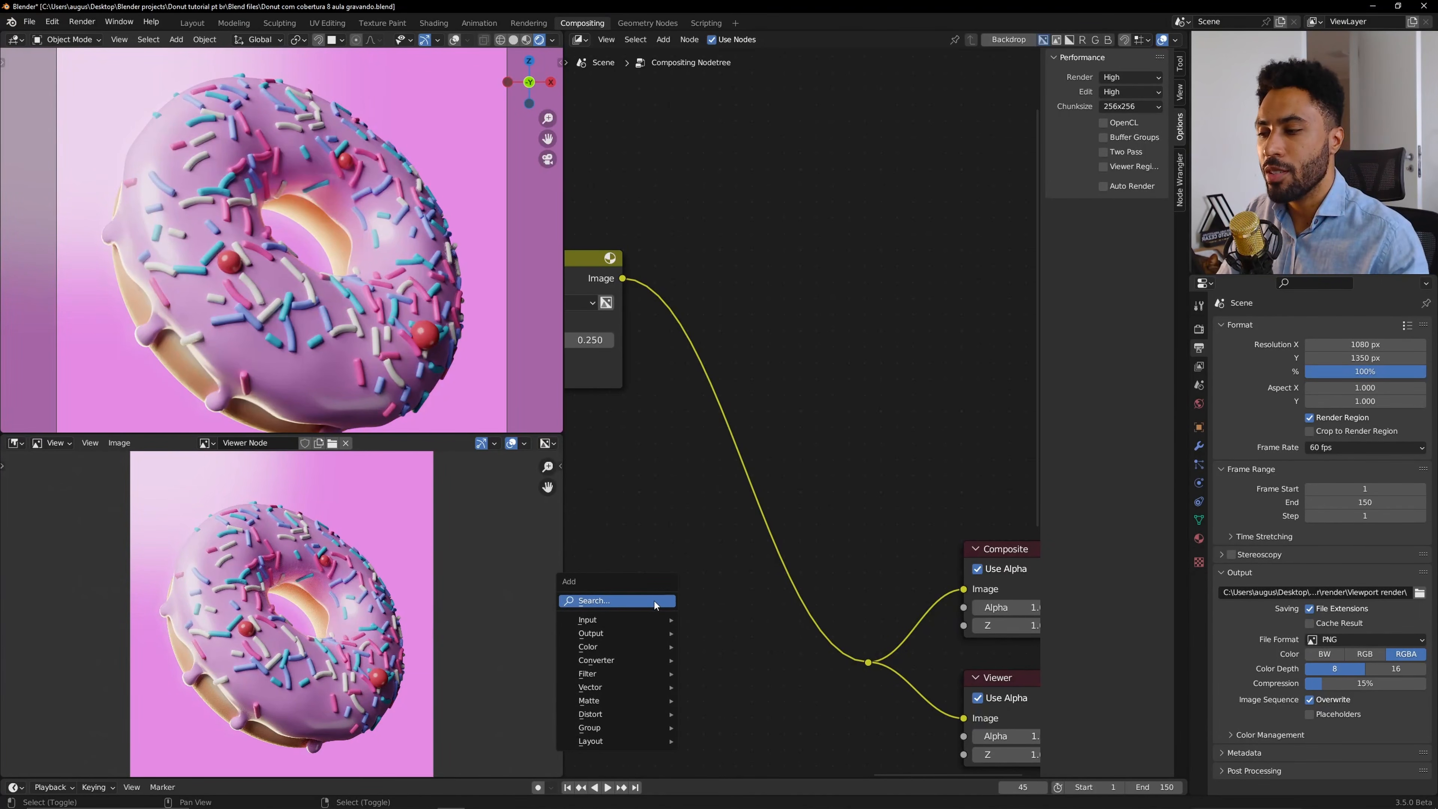
pyautogui.moveTo(635, 672)
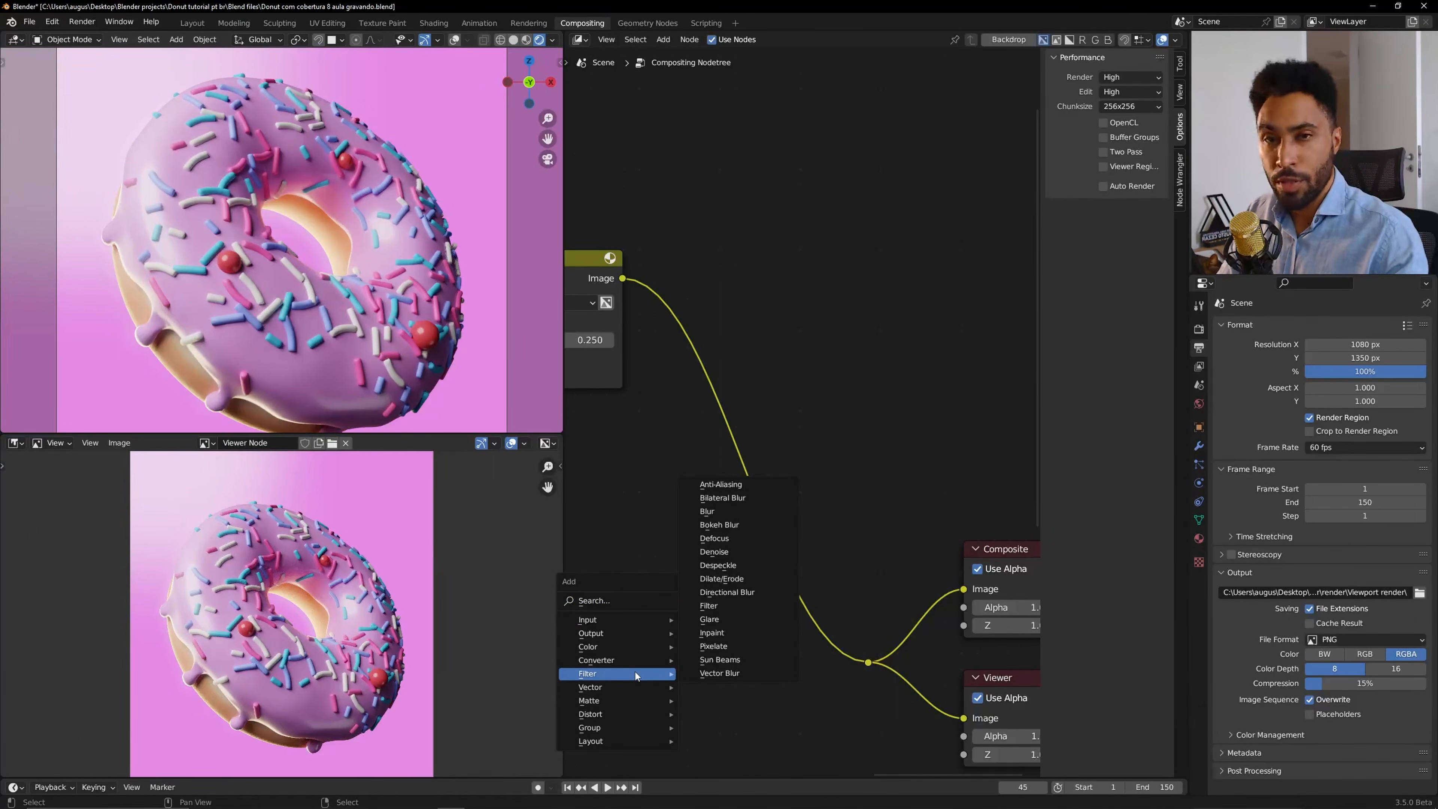
pyautogui.click(724, 619)
pyautogui.click(640, 529)
pyautogui.scroll(-3, 847, 500)
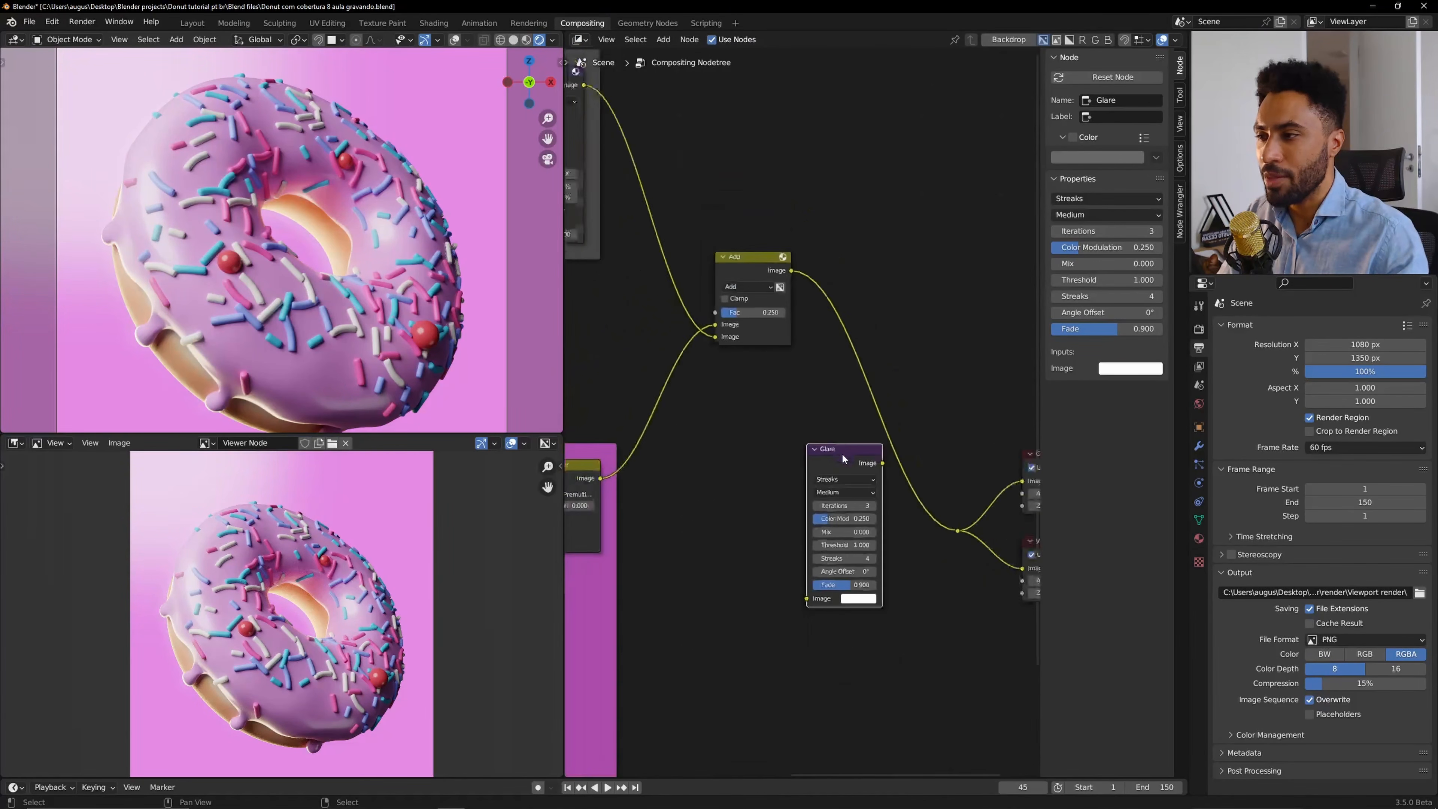
pyautogui.scroll(-3, 795, 498)
pyautogui.moveTo(847, 501)
pyautogui.mouseDown(button='middle')
pyautogui.moveTo(860, 506)
pyautogui.moveTo(846, 498)
pyautogui.mouseUp(button='middle')
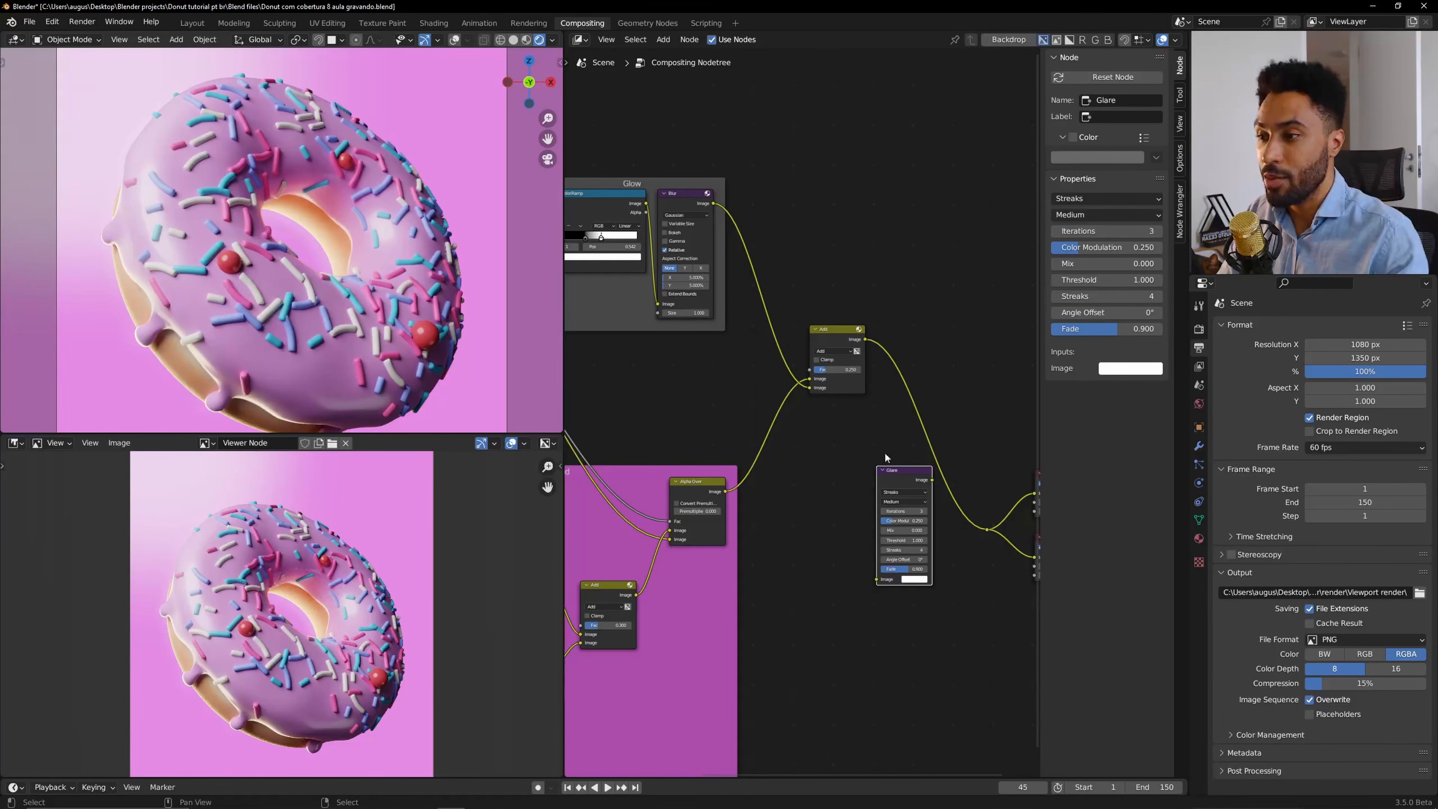
# Connect the Alpha Over output to the Glare node's image input and reposition the Glare node.
pyautogui.moveTo(889, 470); pyautogui.dragTo(826, 493)
pyautogui.moveTo(724, 492); pyautogui.dragTo(813, 602)
pyautogui.moveTo(906, 539); pyautogui.dragTo(818, 525, button='middle')
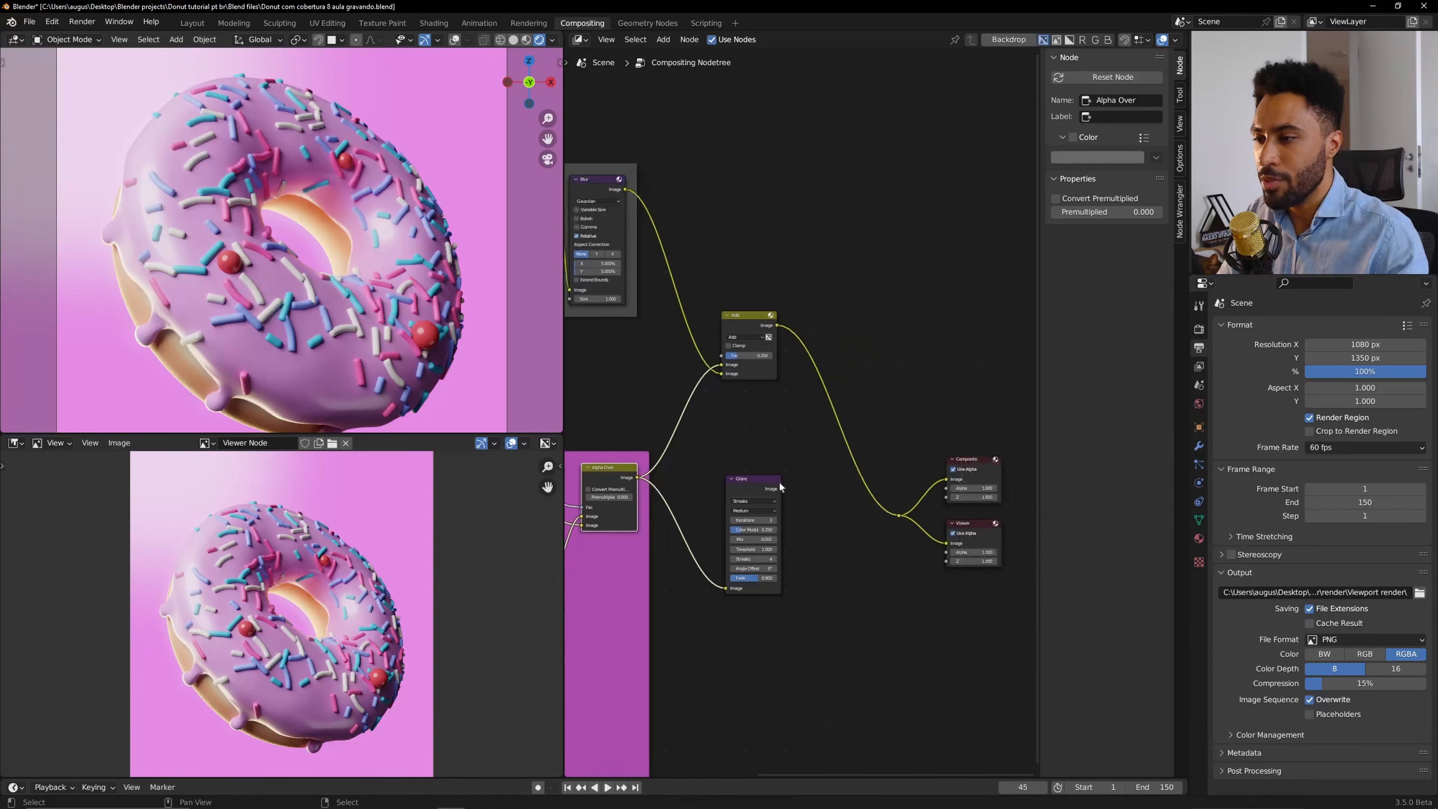
pyautogui.click(777, 497)
# Switch the Glare node's type to Fog Glow.
pyautogui.scroll(4, 894, 517)
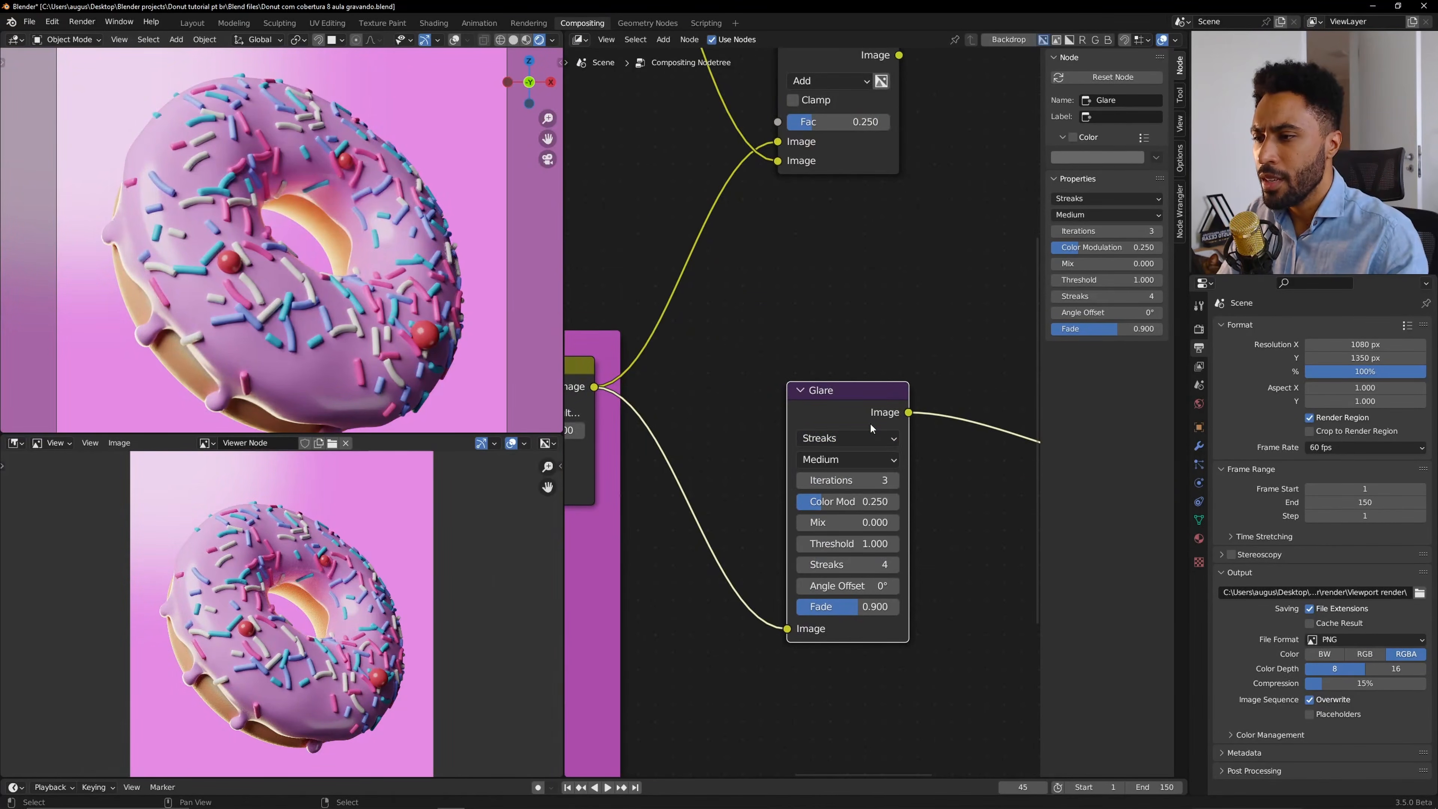
pyautogui.click(862, 440)
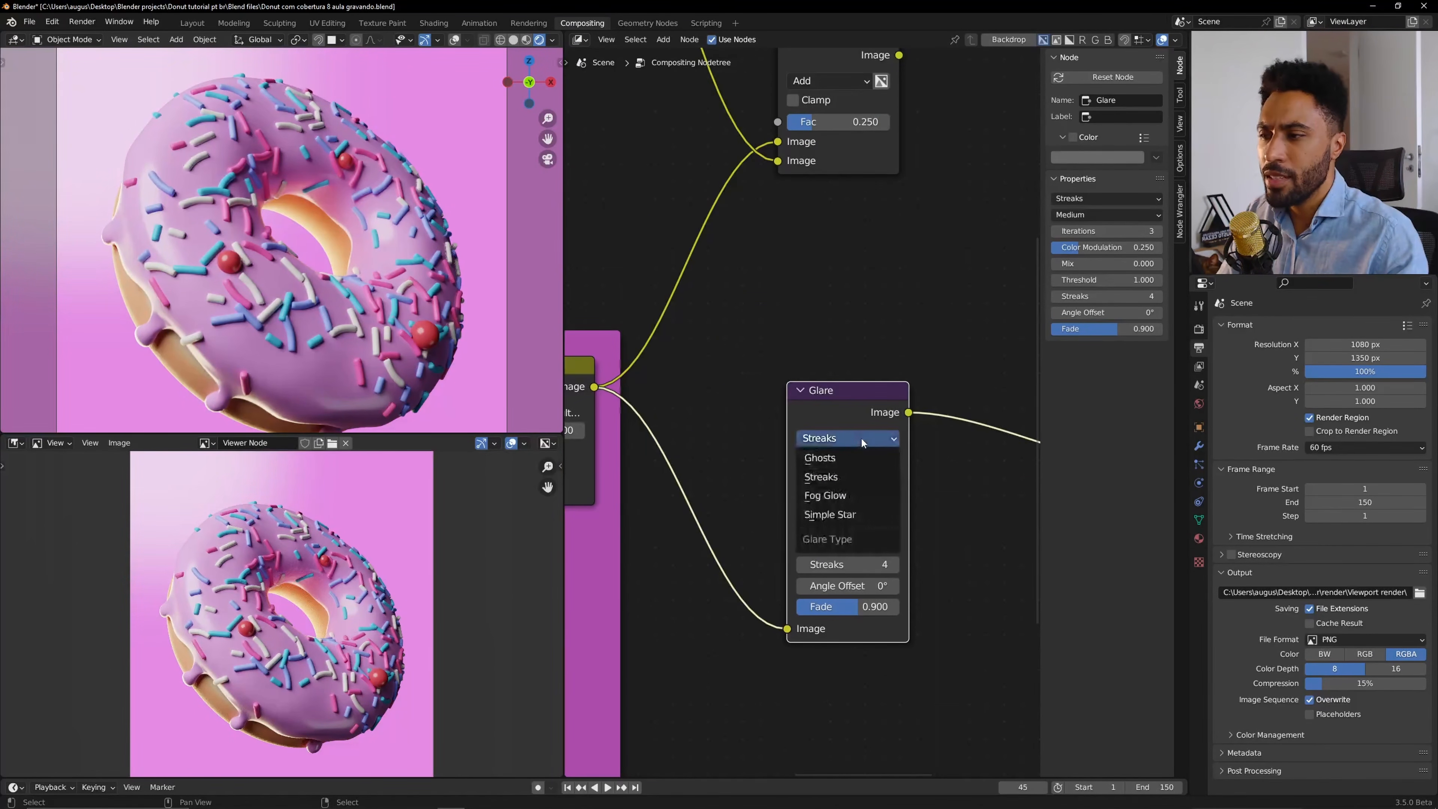
pyautogui.click(850, 495)
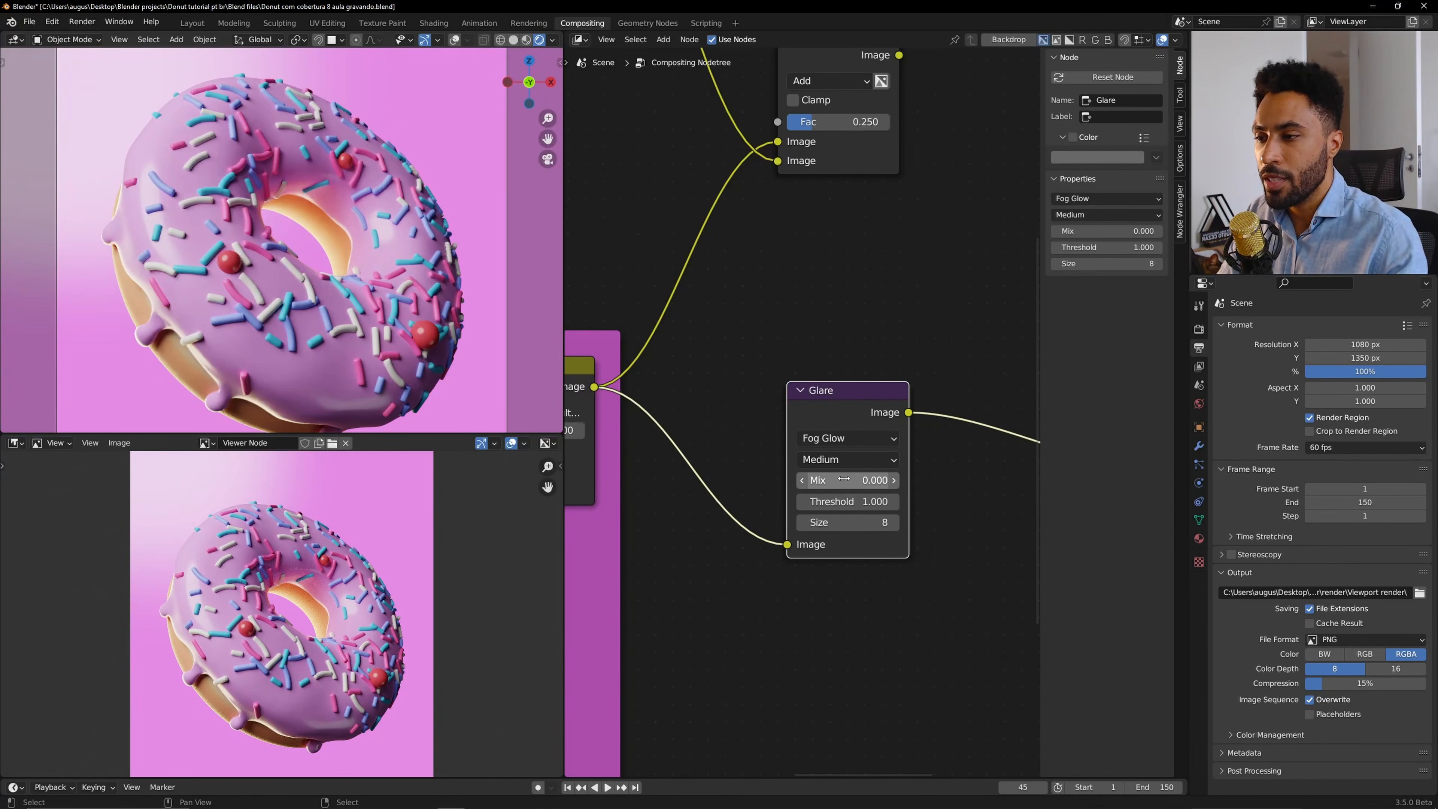
# Set the Glare node's Mix to 1 and its Threshold to 0.2.
pyautogui.moveTo(844, 480); pyautogui.dragTo(971, 480)
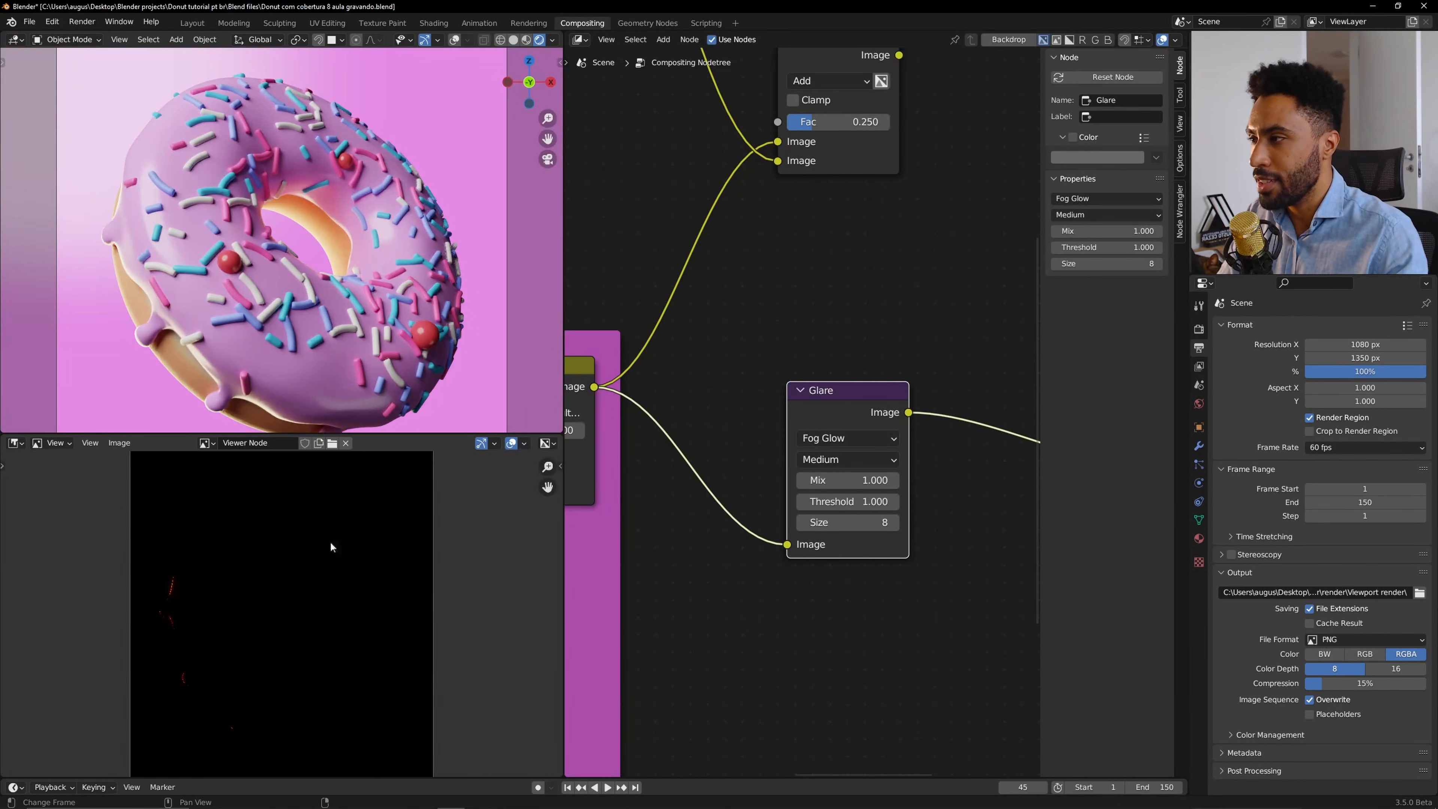
pyautogui.scroll(1, 805, 518)
pyautogui.click(804, 522)
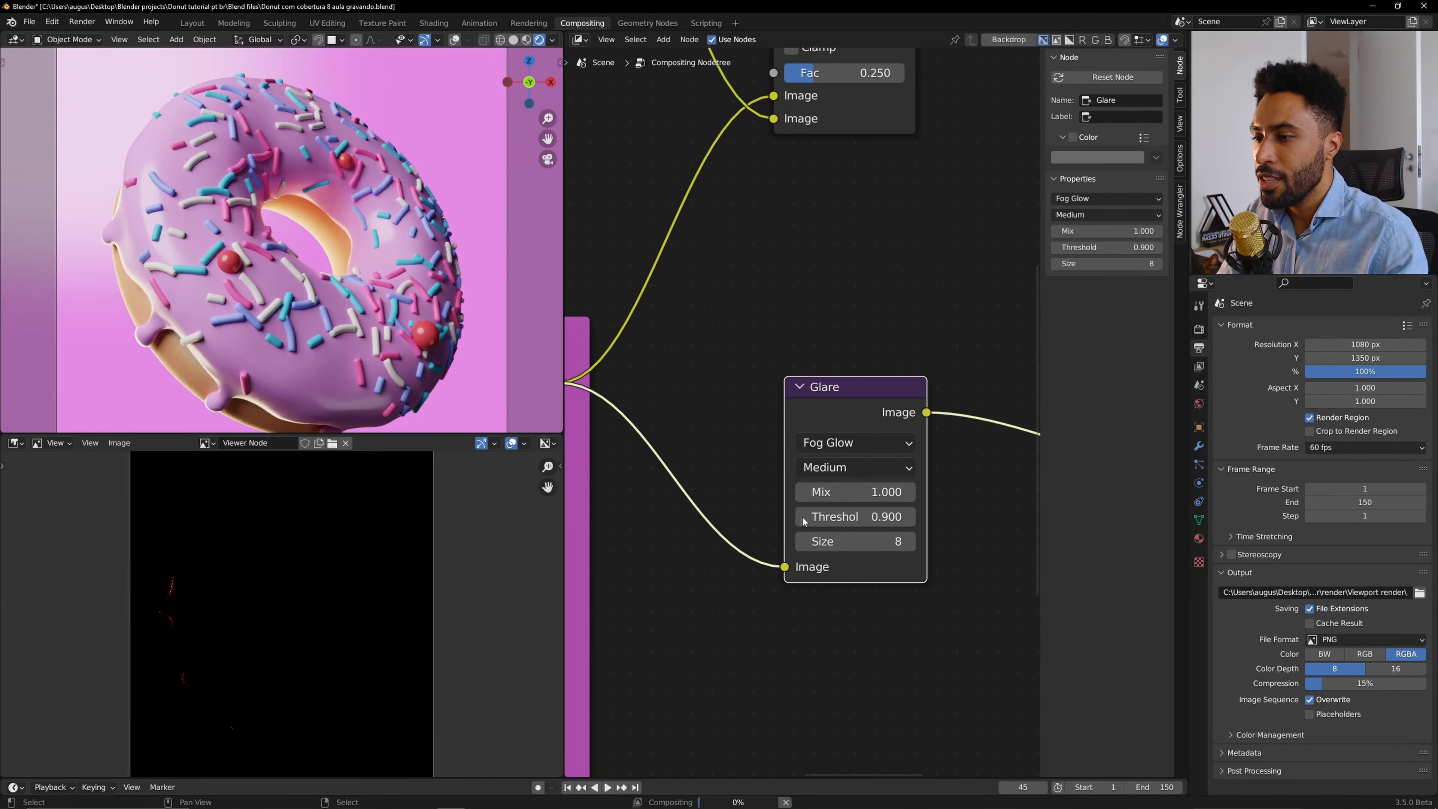
pyautogui.click(804, 521)
pyautogui.click(803, 521)
pyautogui.click(804, 521)
pyautogui.click(804, 522)
pyautogui.click(804, 521)
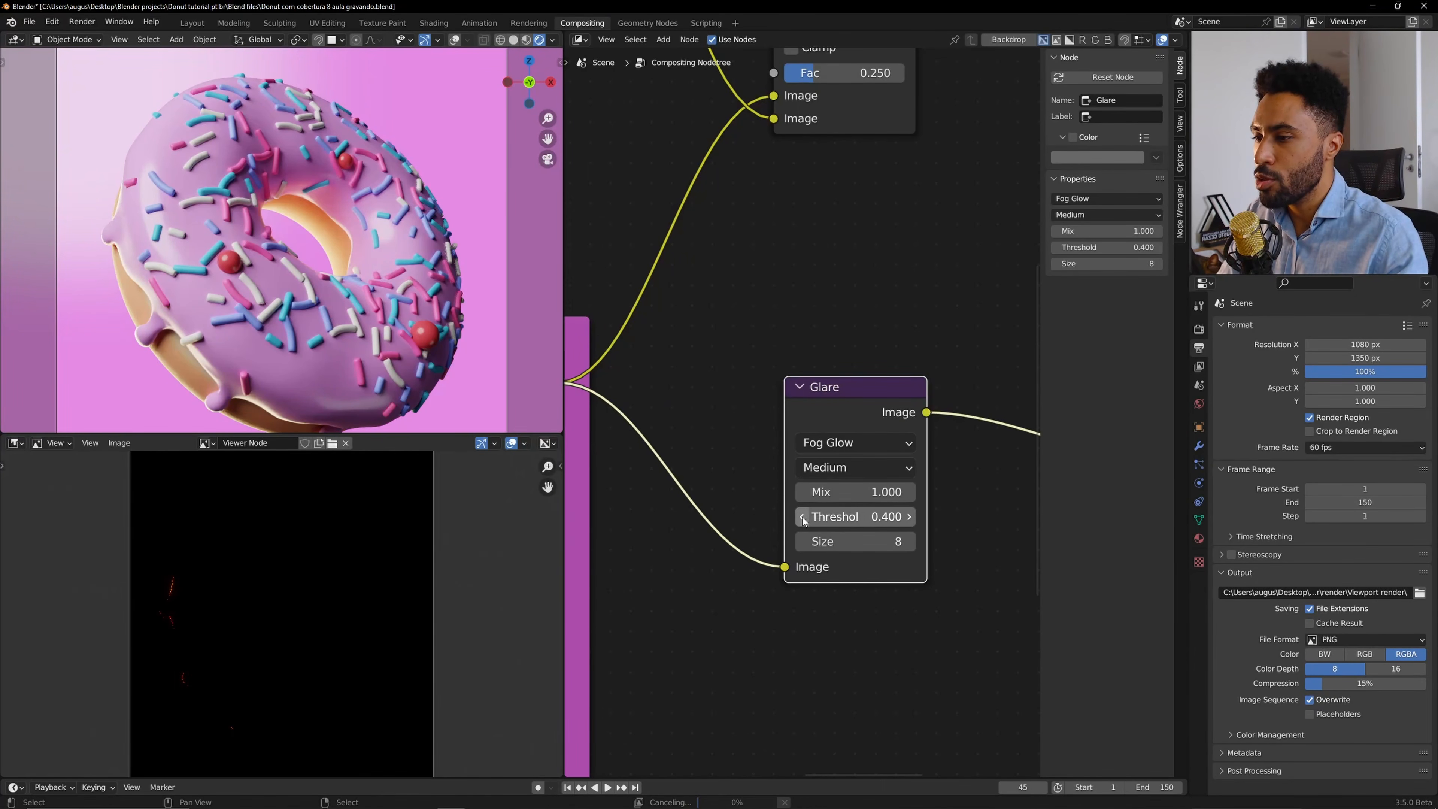
pyautogui.click(804, 522)
pyautogui.click(804, 522)
pyautogui.click(804, 522)
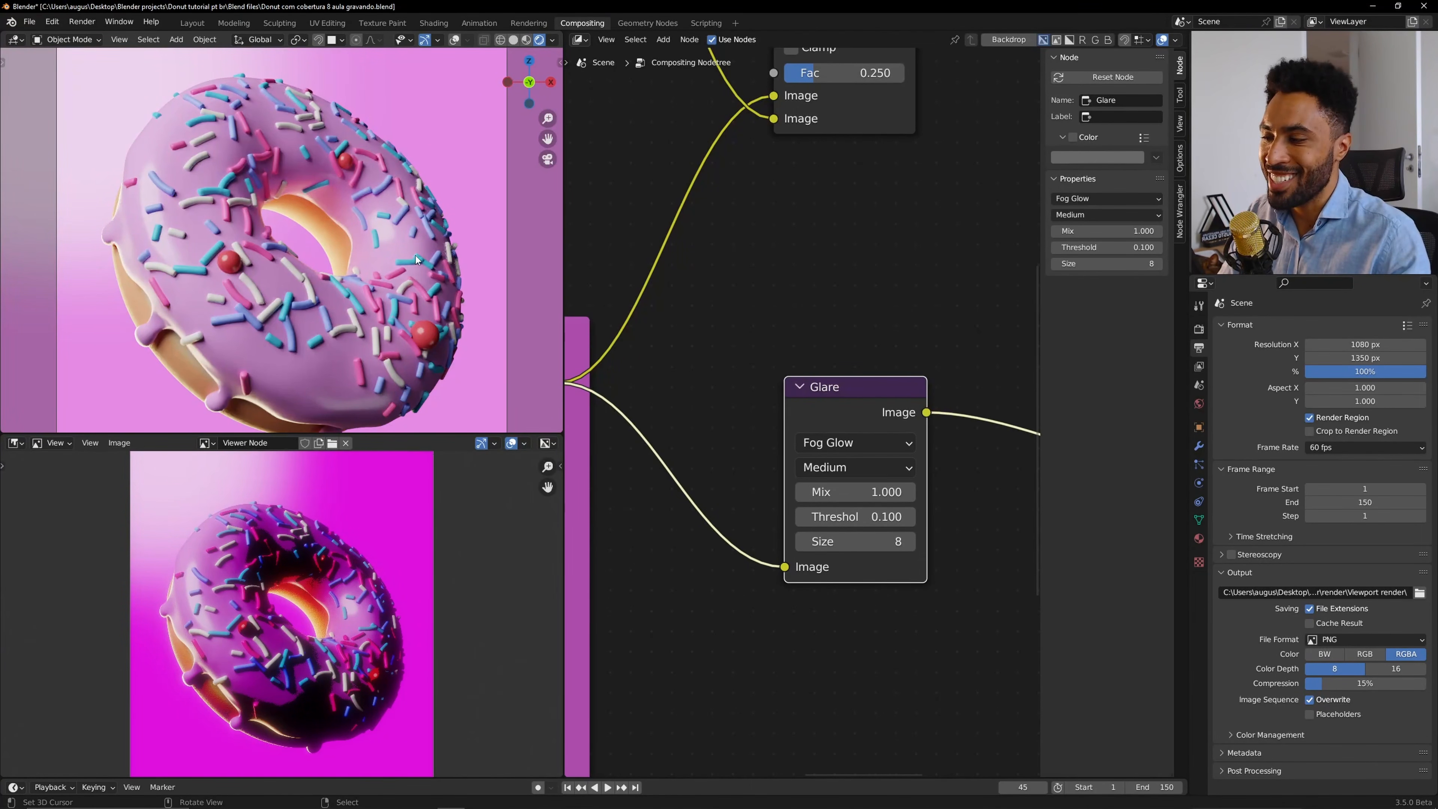
pyautogui.scroll(2, 287, 667)
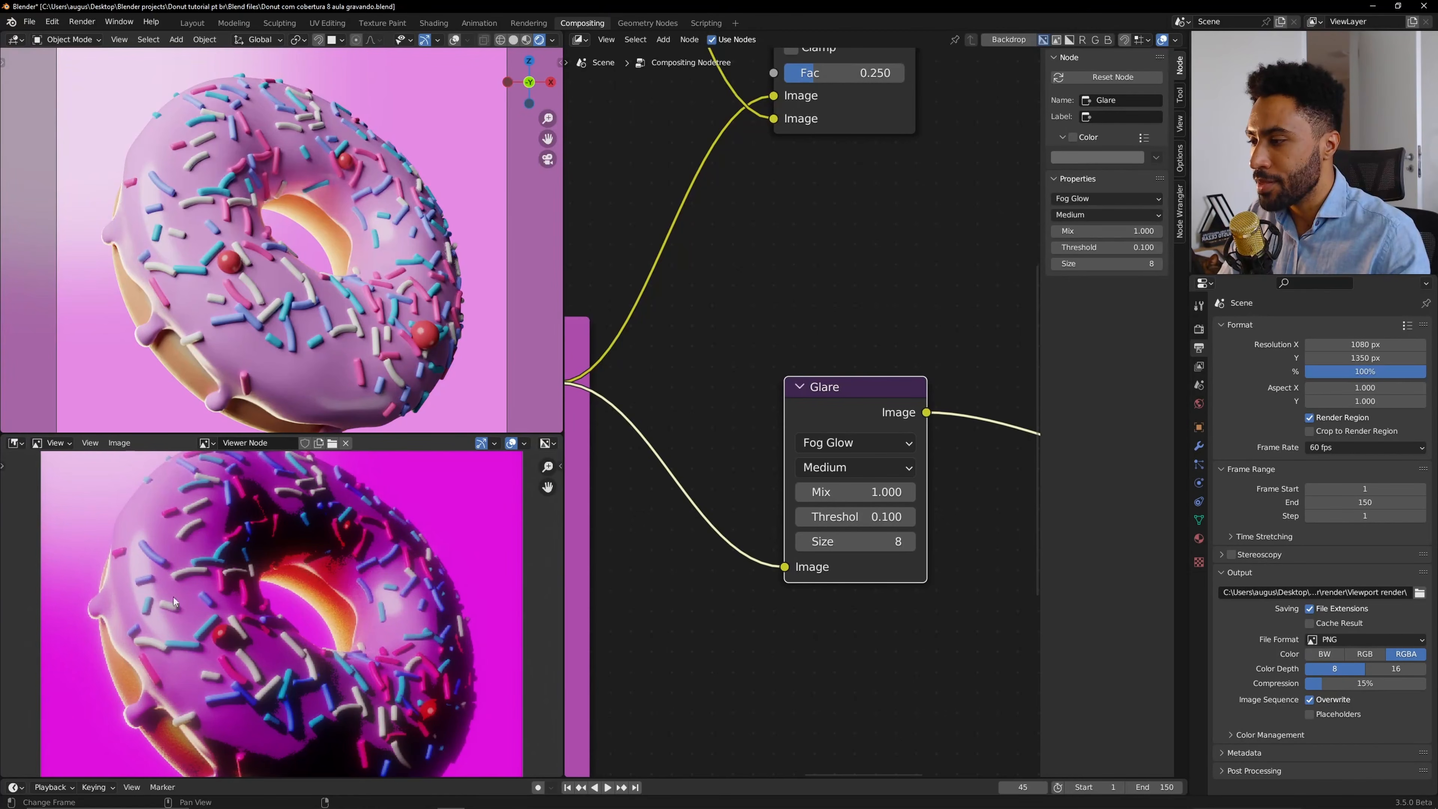
pyautogui.click(910, 516)
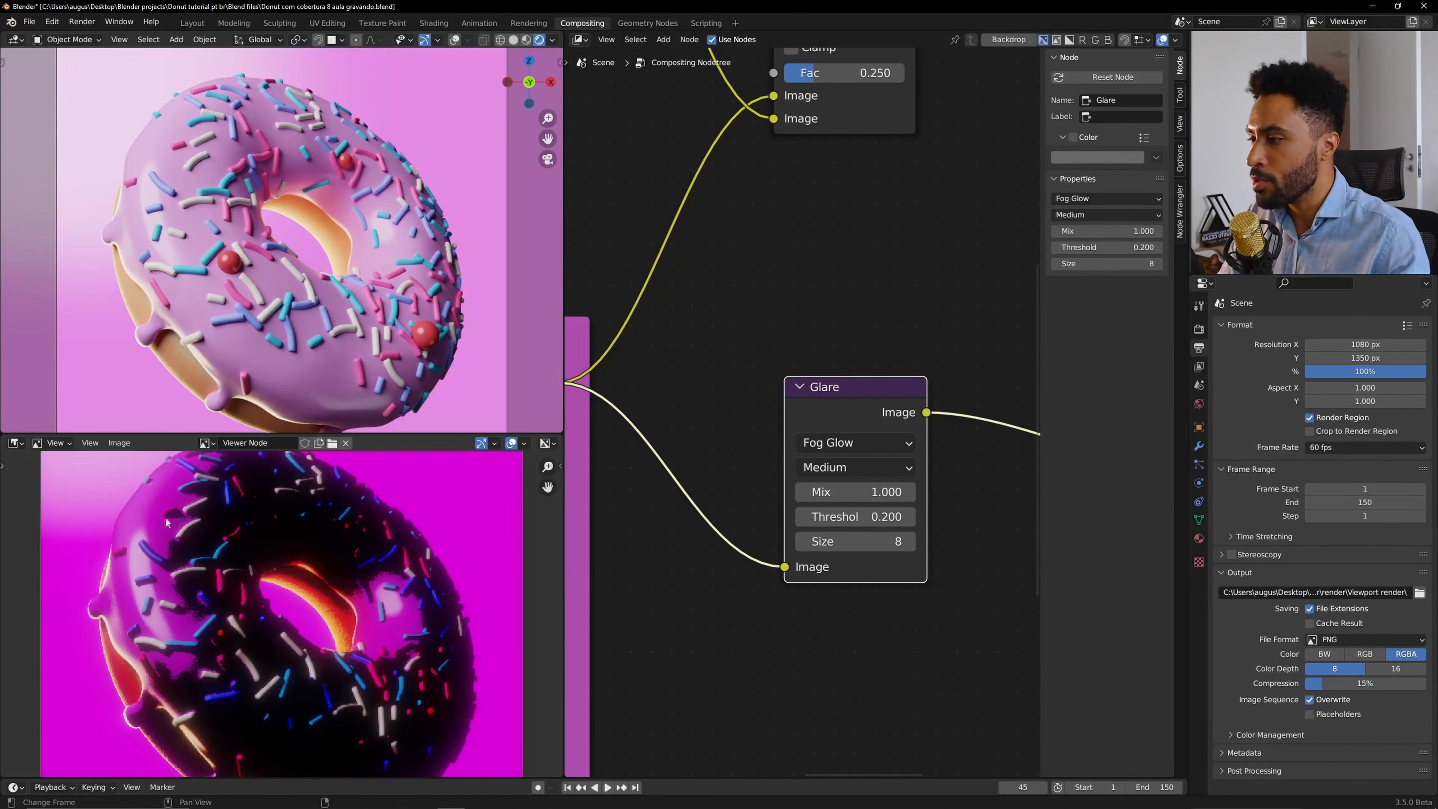
# Set the Glare Mix to 0 and toggle muting of the Glare node to compare the result.
pyautogui.scroll(-3, 792, 494)
pyautogui.moveTo(927, 422); pyautogui.dragTo(835, 437, button='middle')
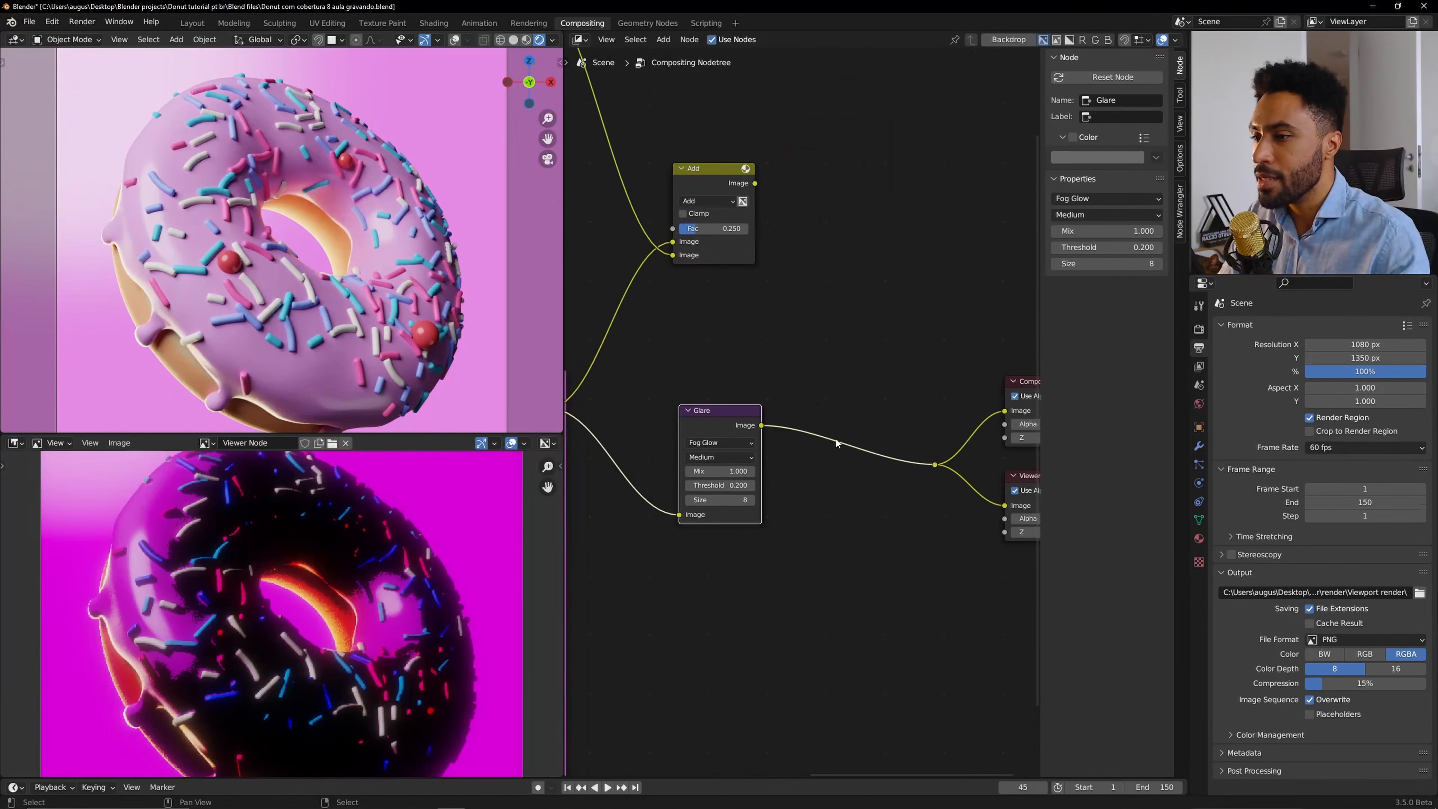
pyautogui.scroll(5, 730, 472)
pyautogui.moveTo(707, 489); pyautogui.dragTo(807, 442, button='middle')
pyautogui.scroll(4, 796, 452)
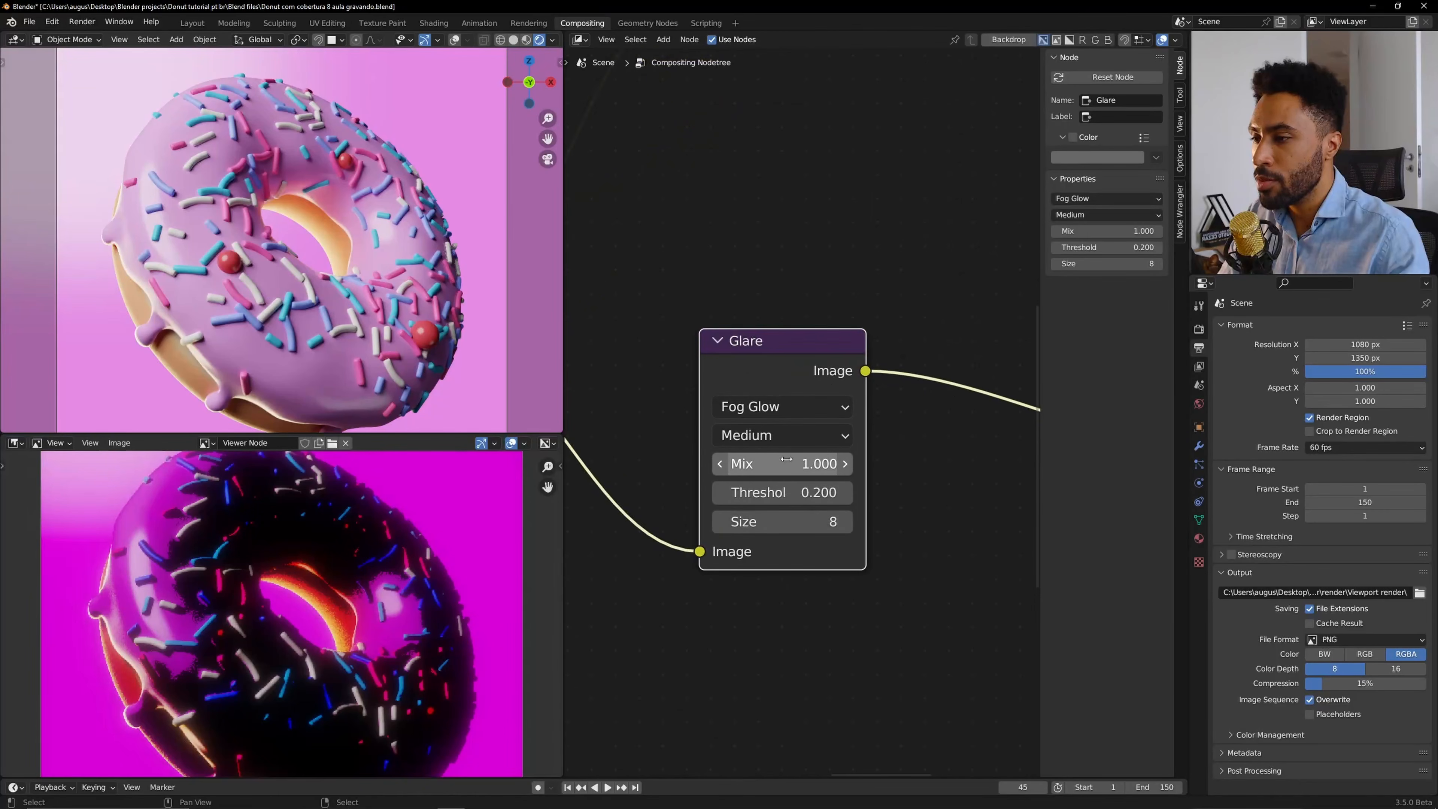
pyautogui.click(784, 463)
pyautogui.write('0')
pyautogui.press('Return')
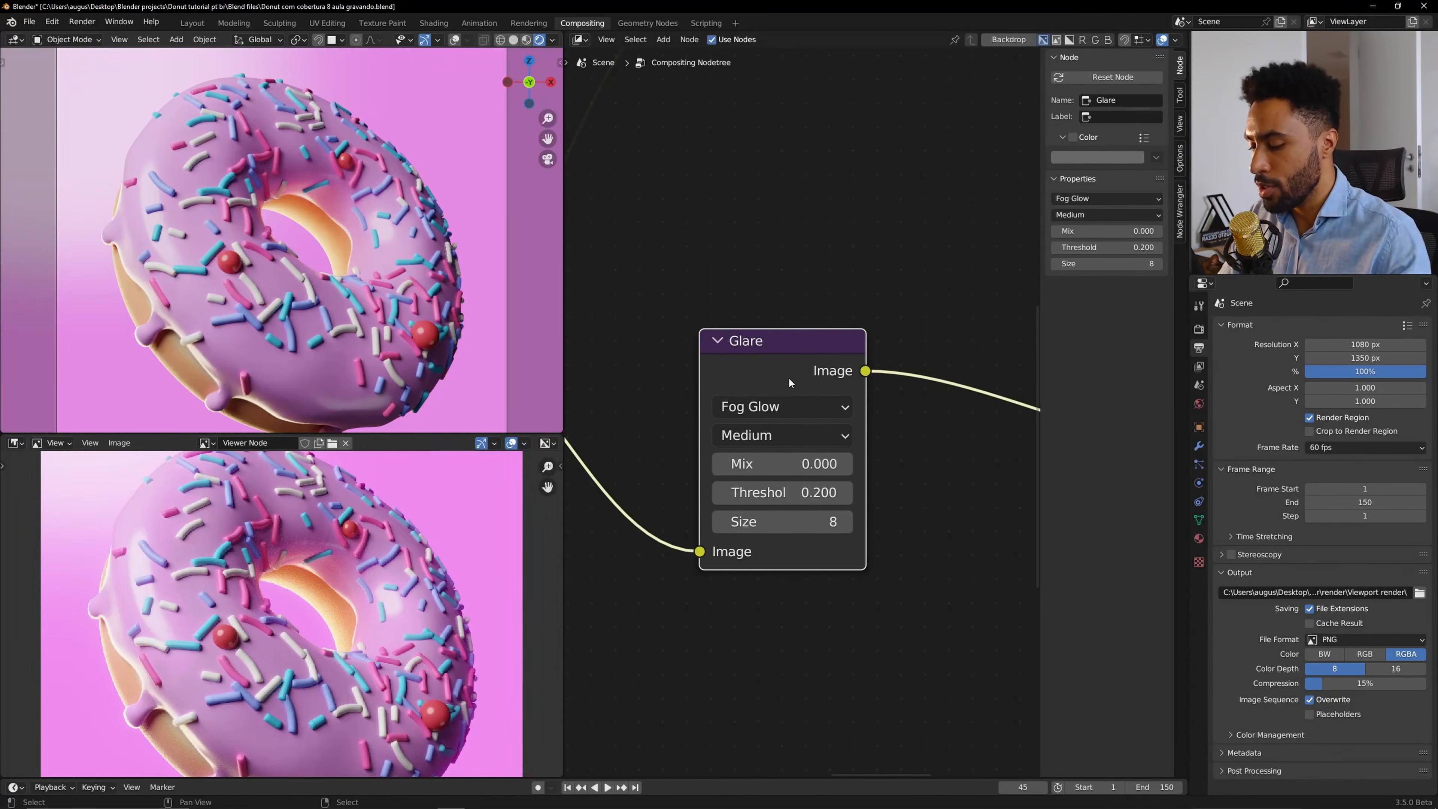
pyautogui.press('m')
pyautogui.press('m')
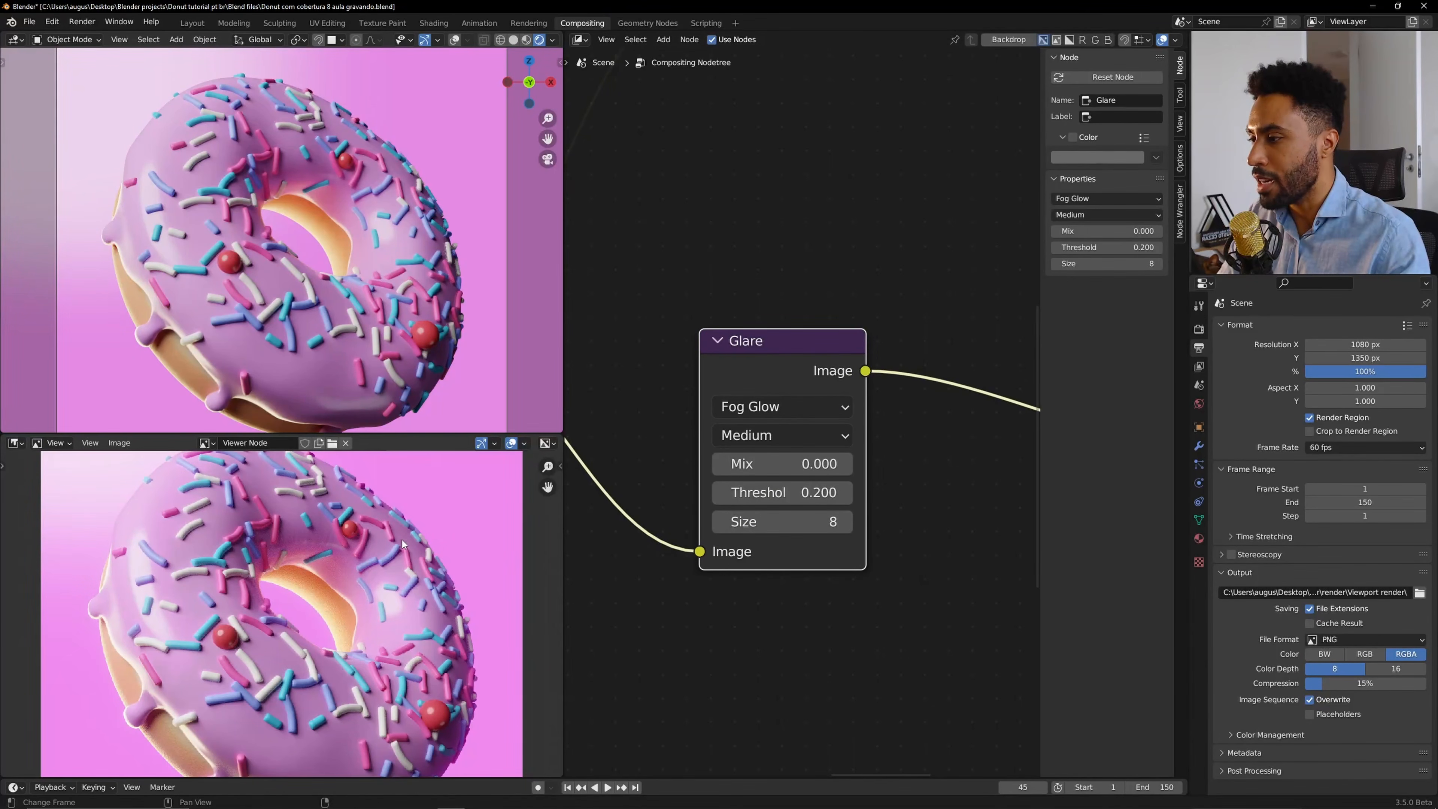
pyautogui.press('m')
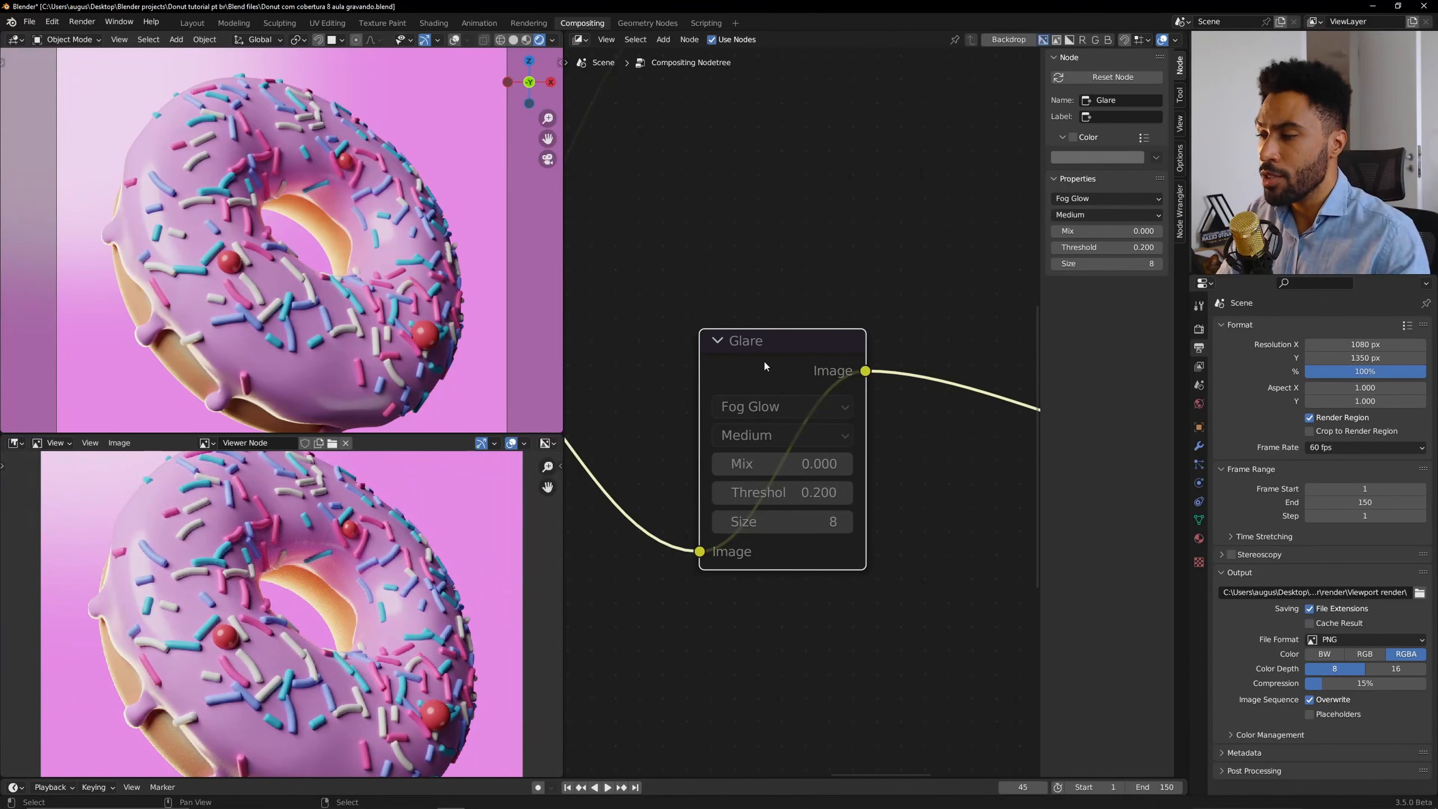
pyautogui.press('m')
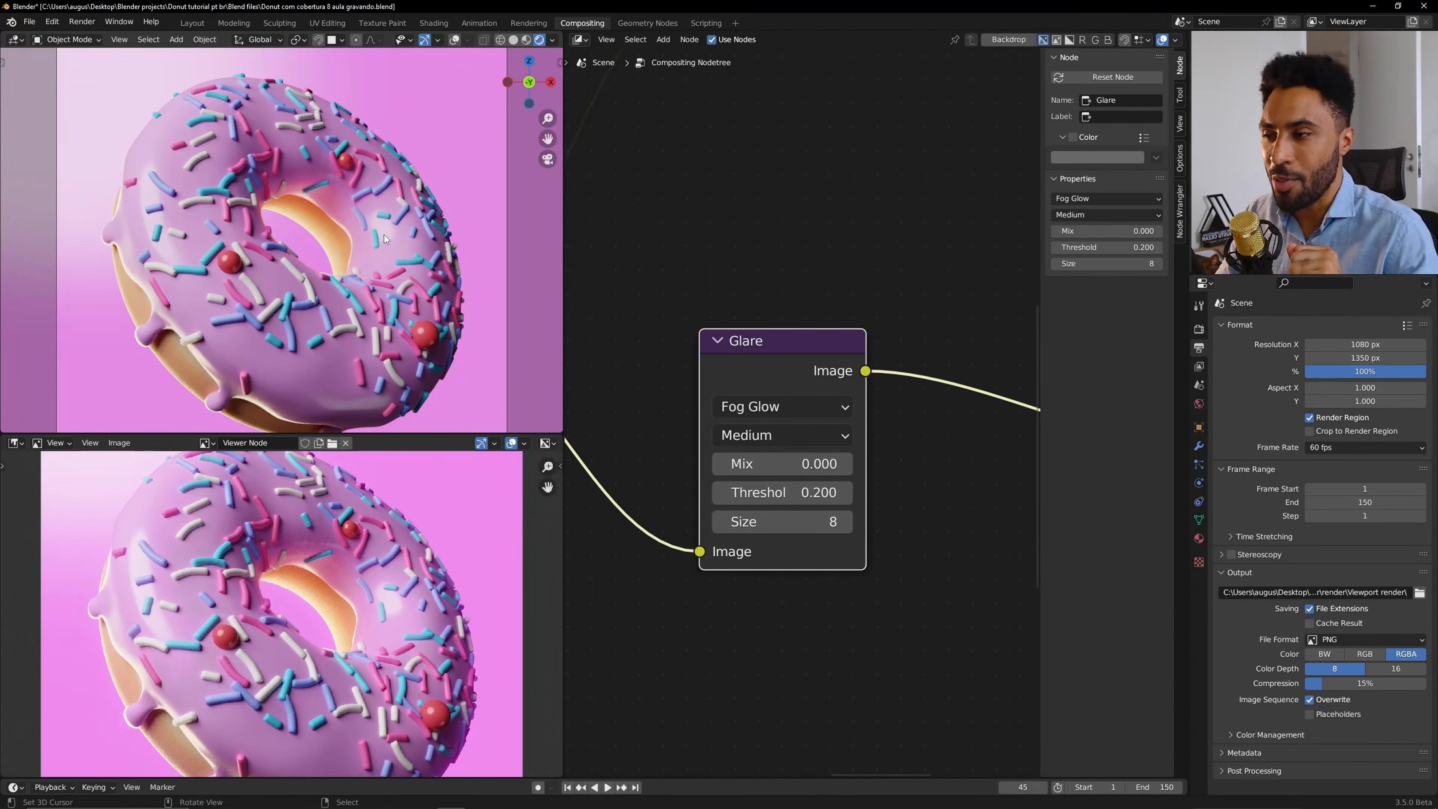
# Set the Glare node's Mix back to 1.
pyautogui.press('Home')
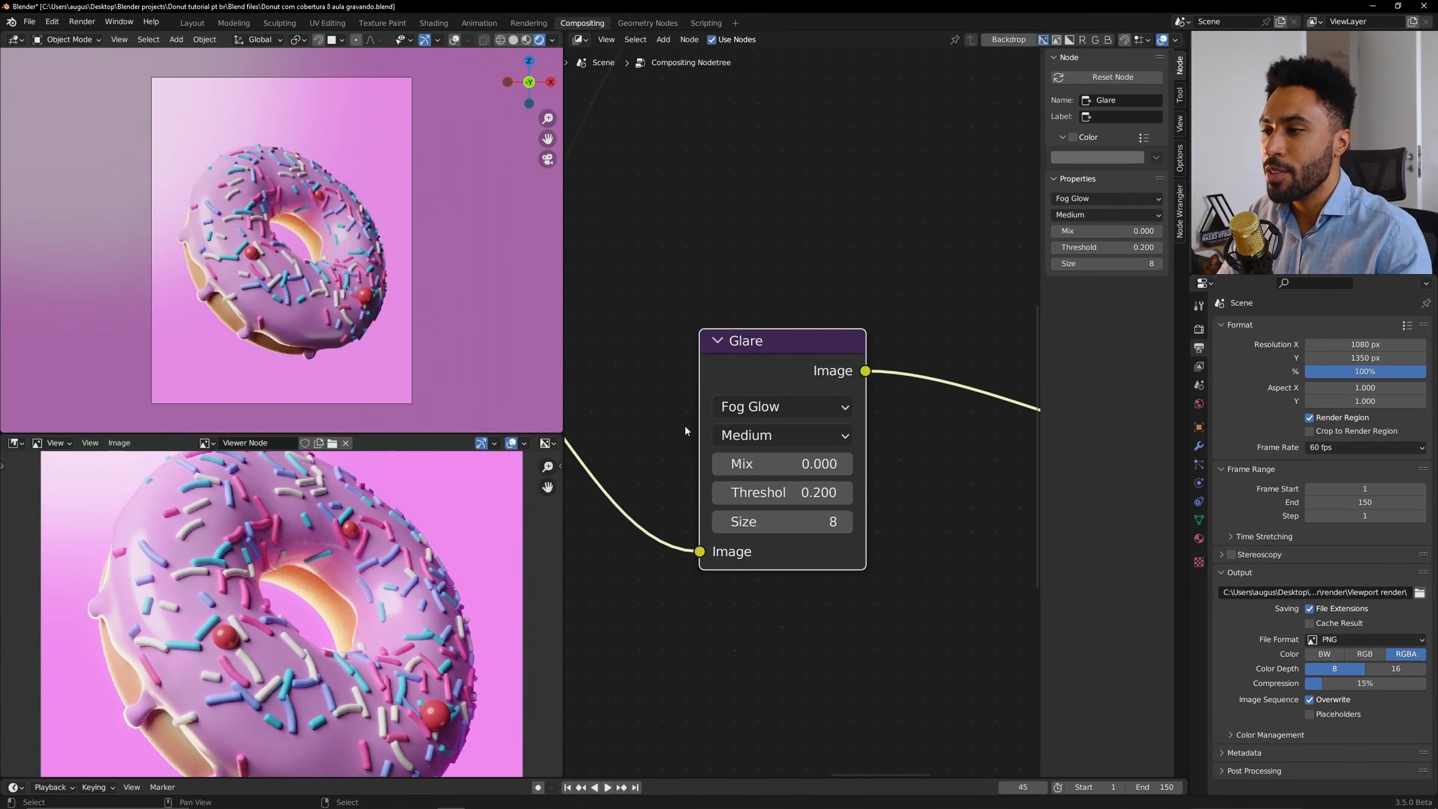
pyautogui.scroll(-2, 803, 406)
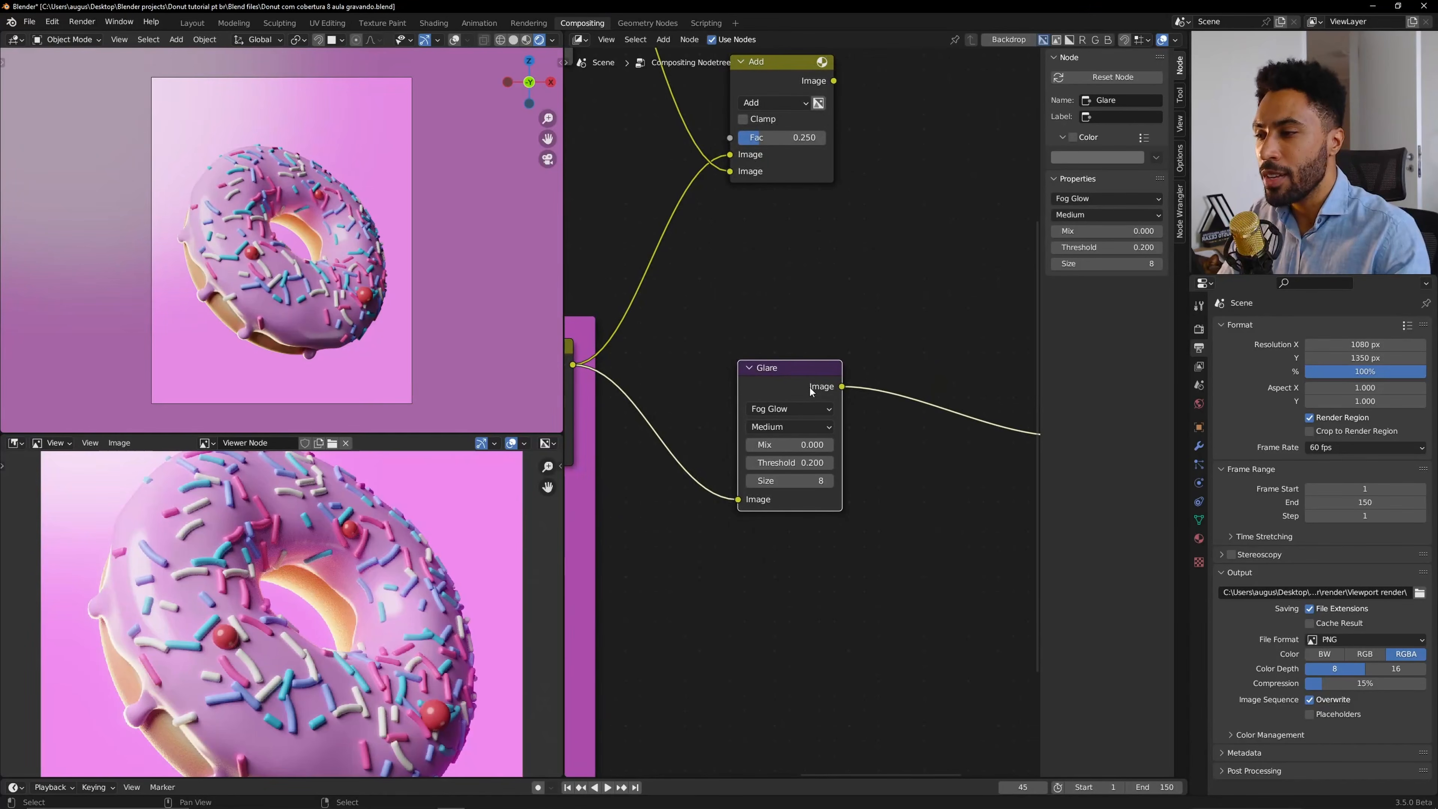
pyautogui.click(807, 444)
pyautogui.write('1')
pyautogui.press('Return')
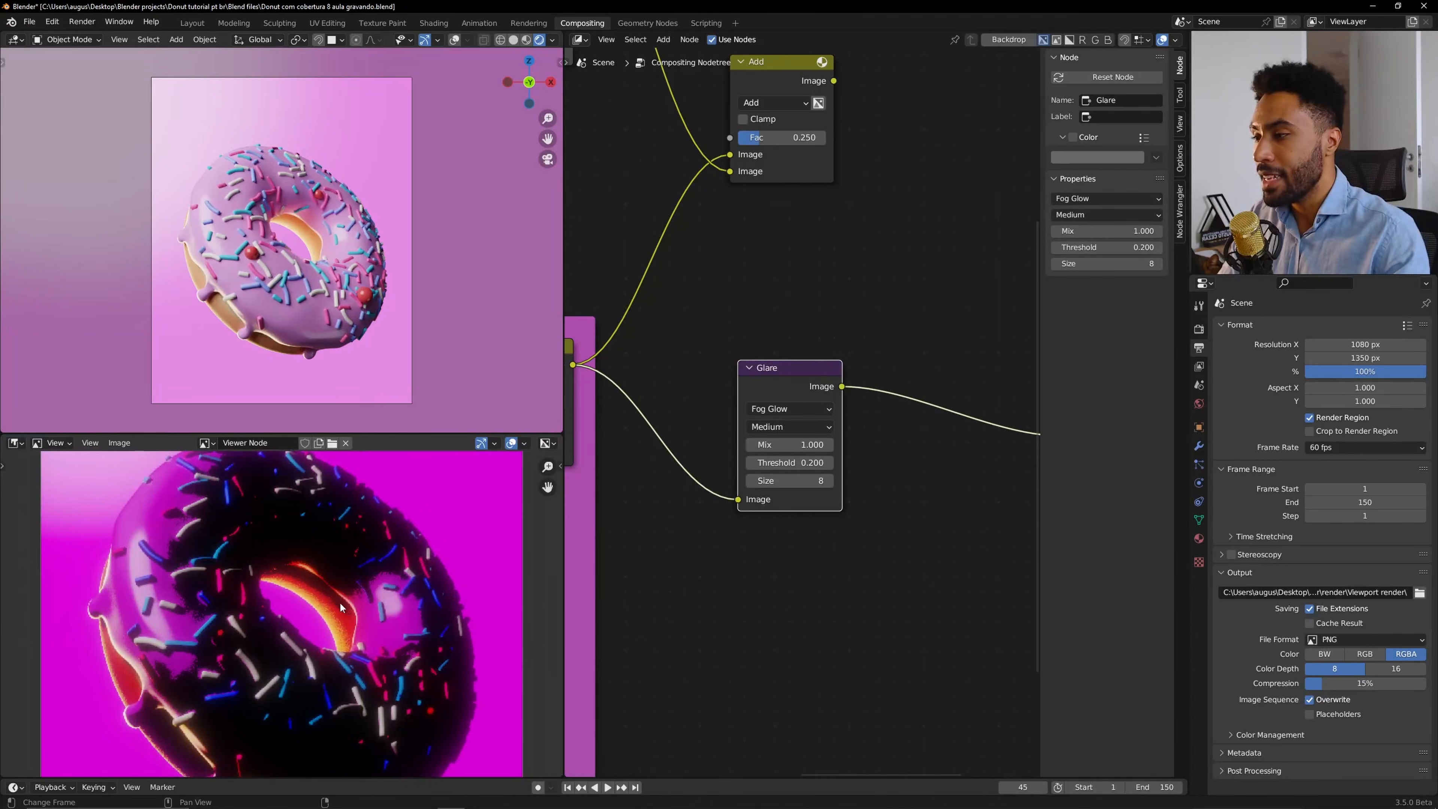
# Mute the Glare node, then select and delete it.
pyautogui.press('m')
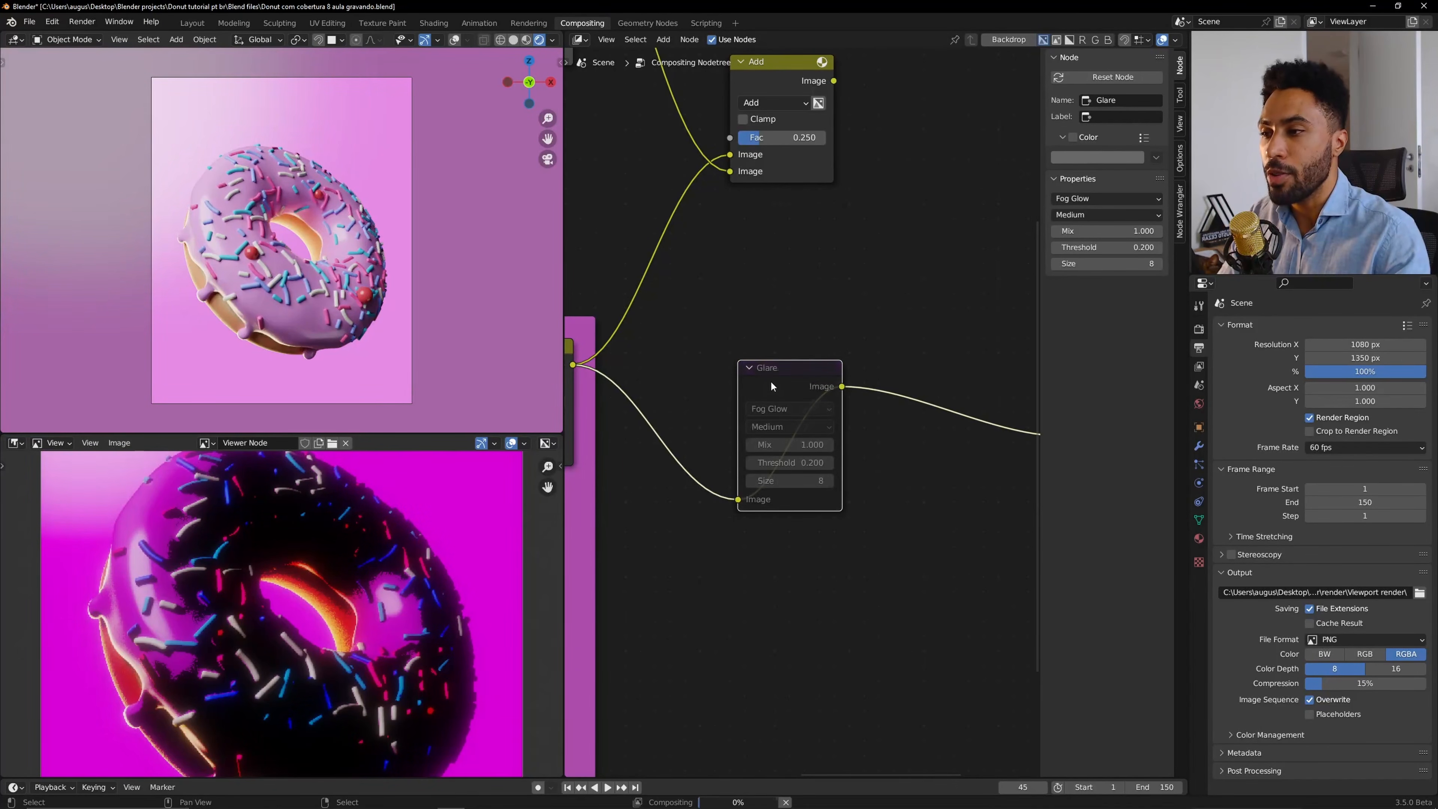
pyautogui.scroll(-2, 772, 380)
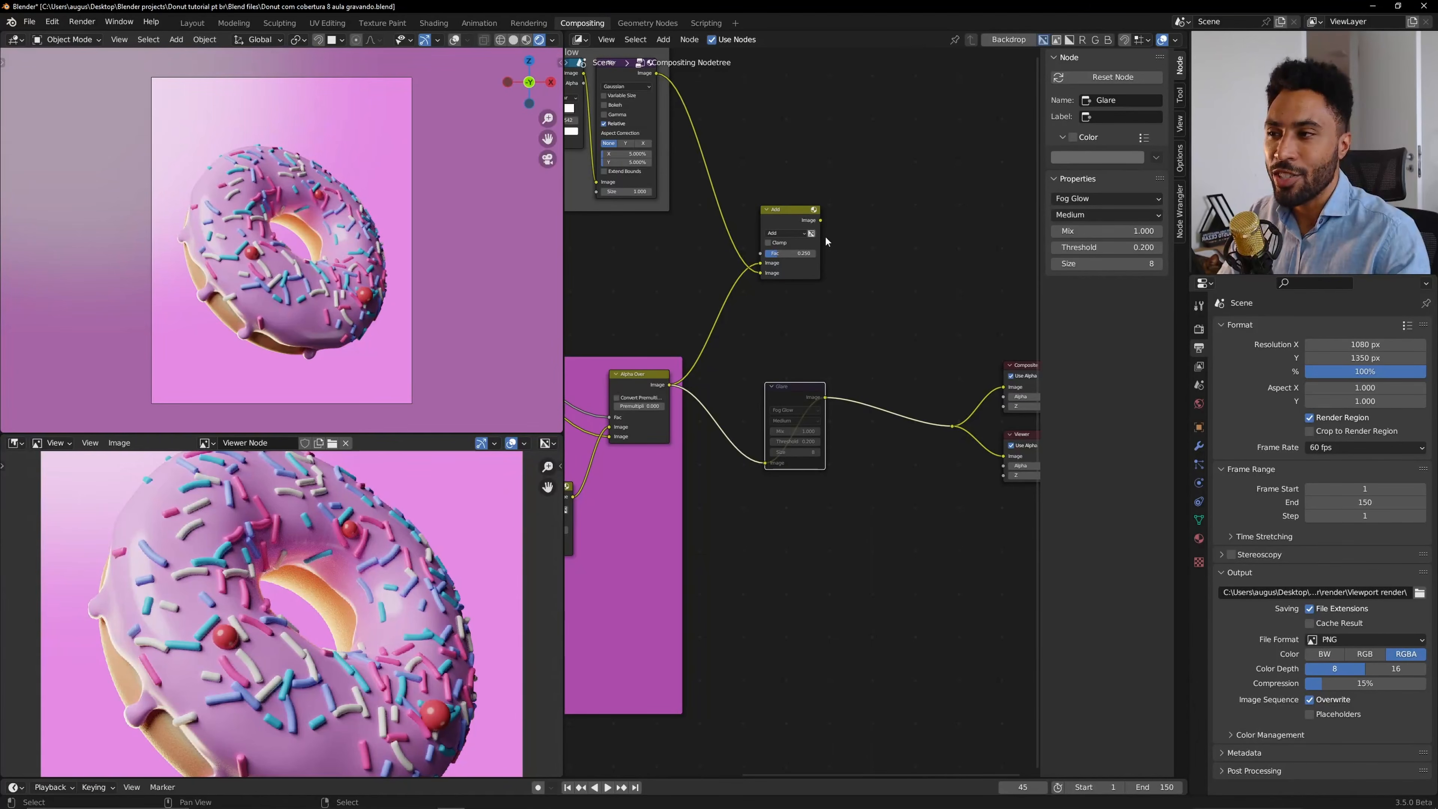
pyautogui.moveTo(819, 221); pyautogui.dragTo(953, 427)
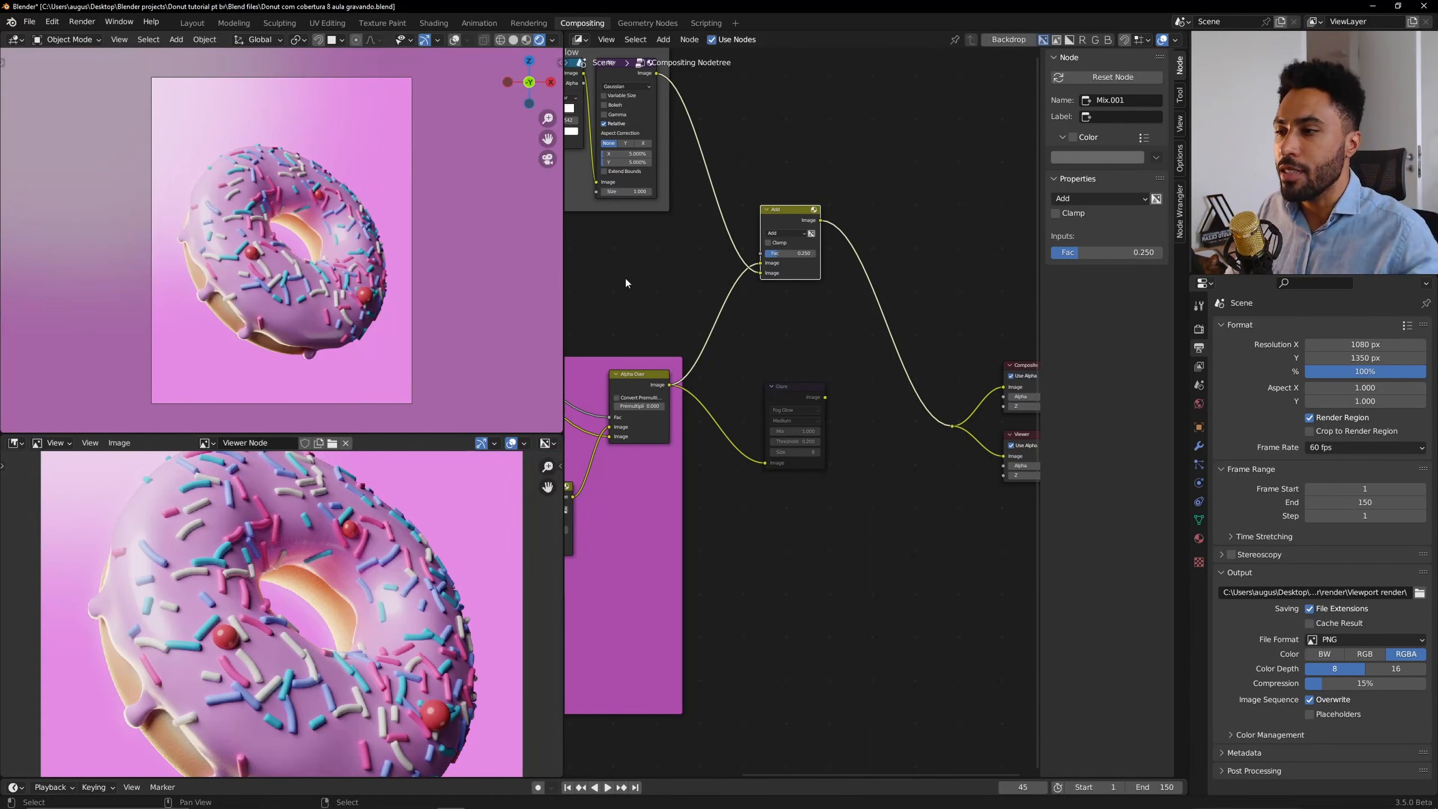
pyautogui.click(801, 386)
pyautogui.press('x')
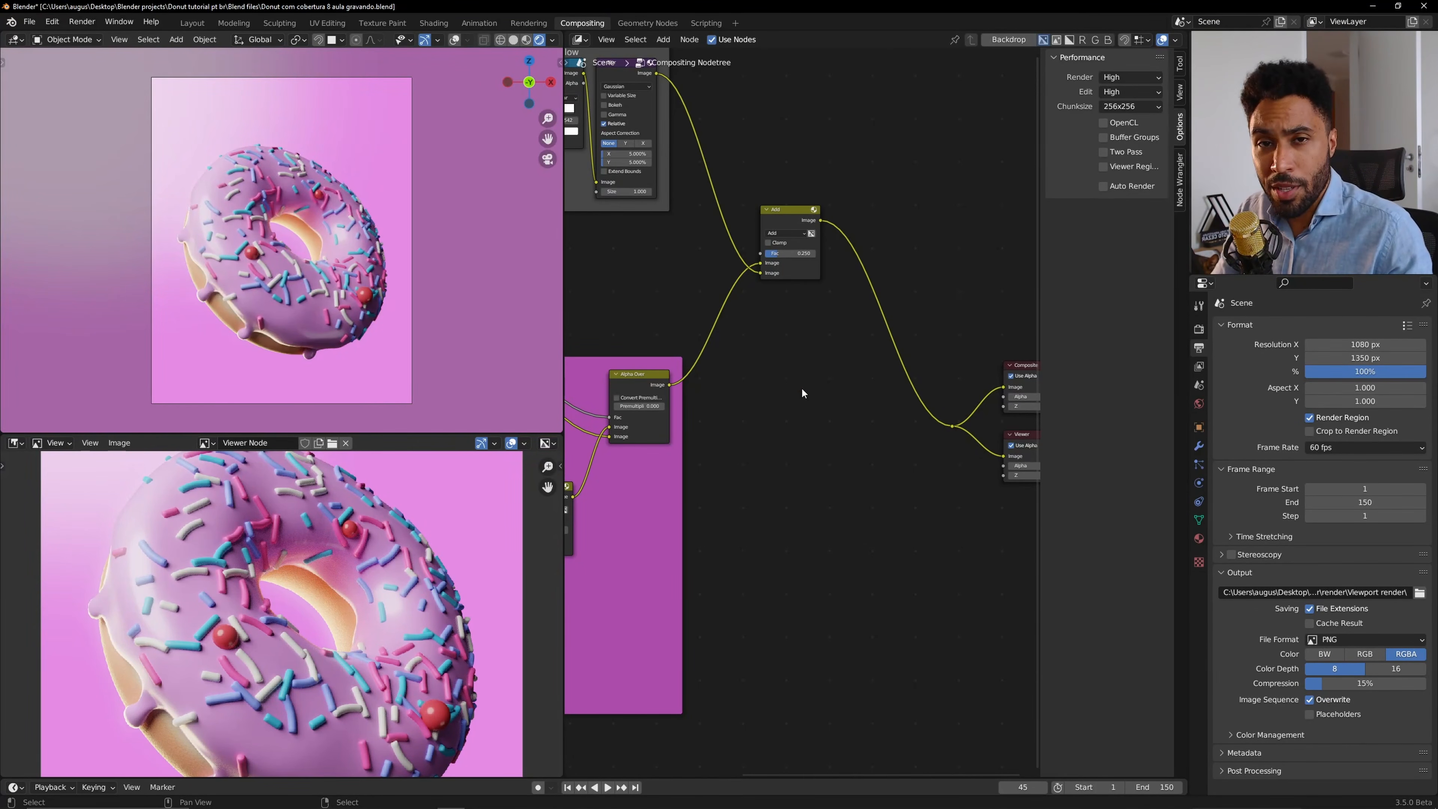
# Move the Add node into the Glow frame.
pyautogui.press('Home')
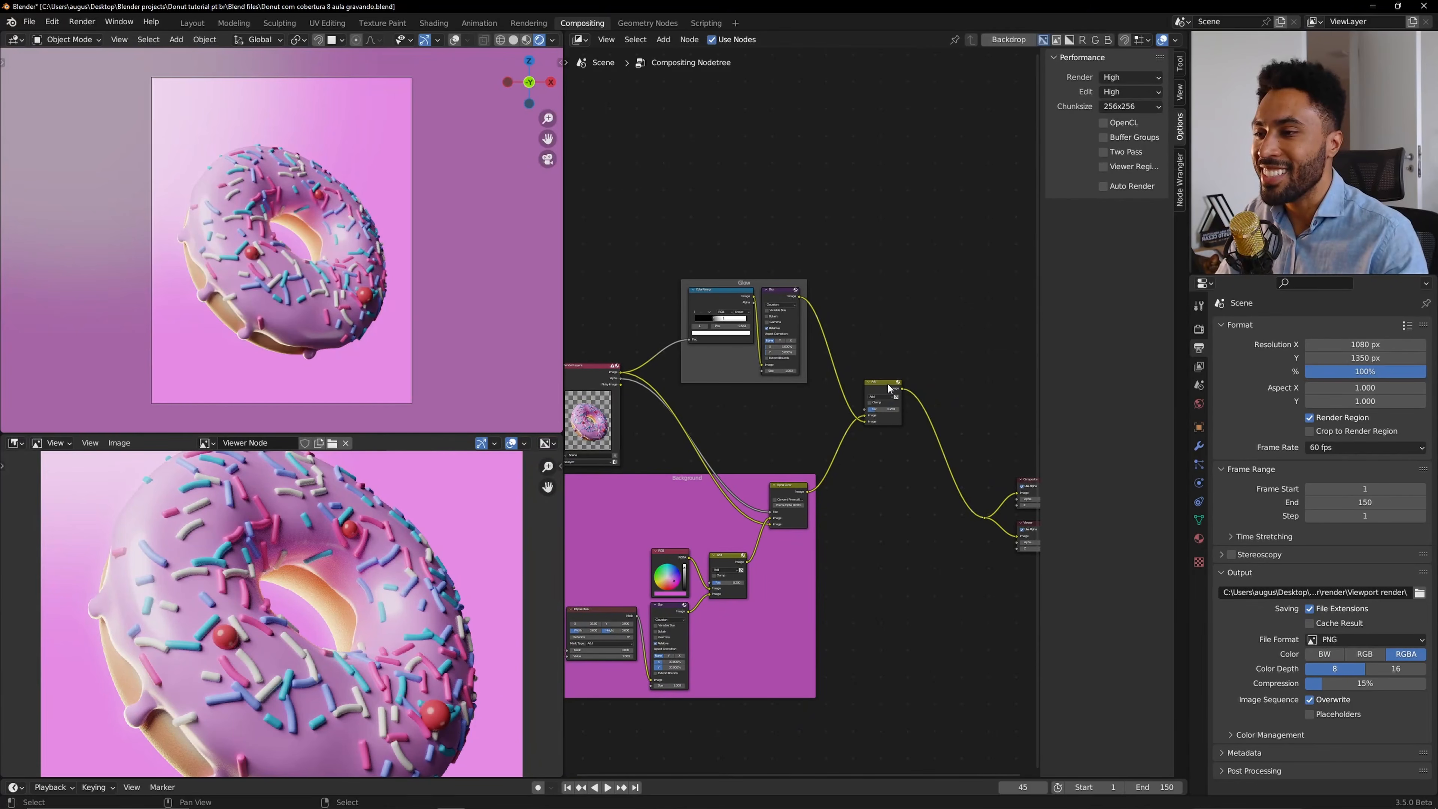
pyautogui.moveTo(887, 382); pyautogui.dragTo(923, 333)
pyautogui.scroll(-4, 830, 409)
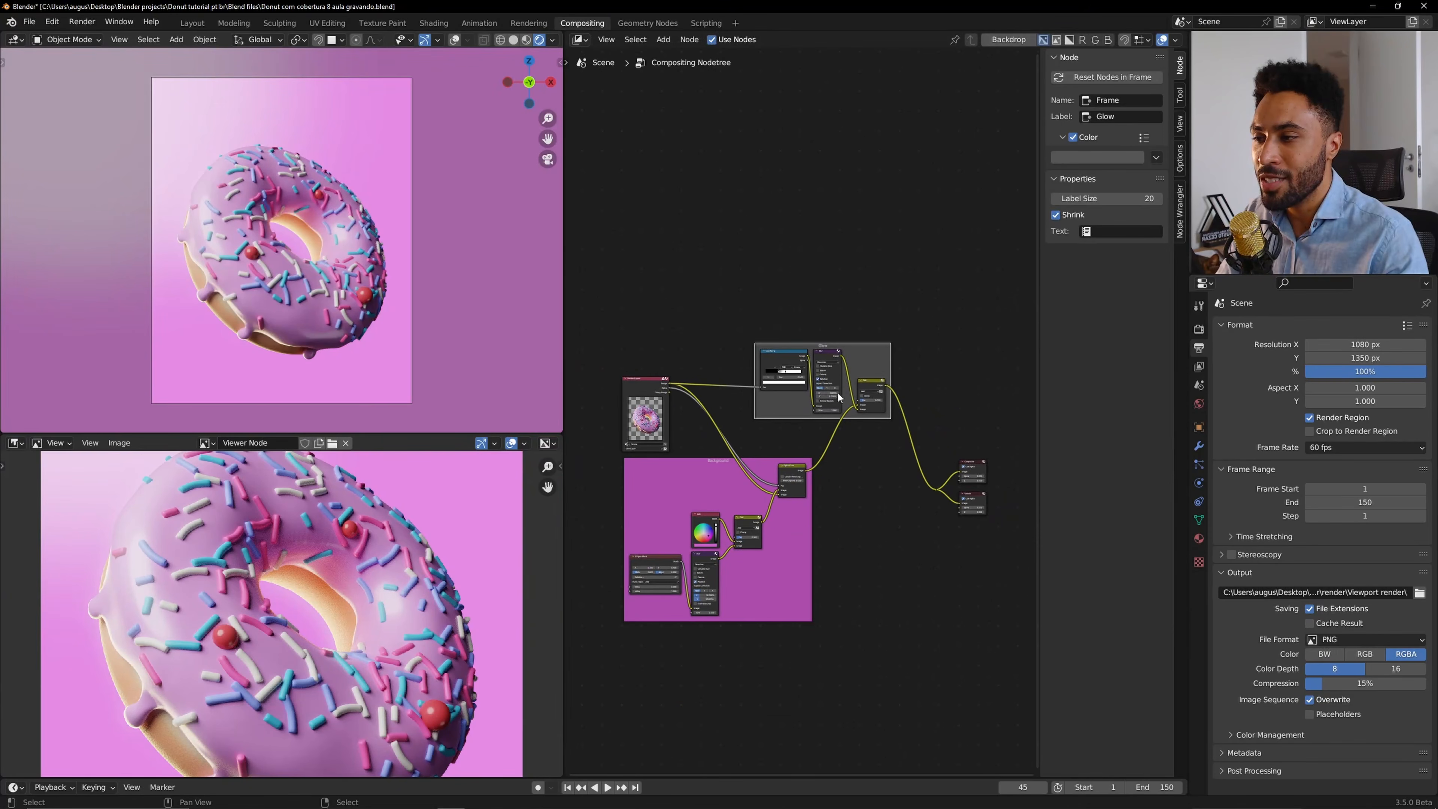
pyautogui.moveTo(830, 409); pyautogui.dragTo(862, 425, button='middle')
pyautogui.scroll(6, 862, 425)
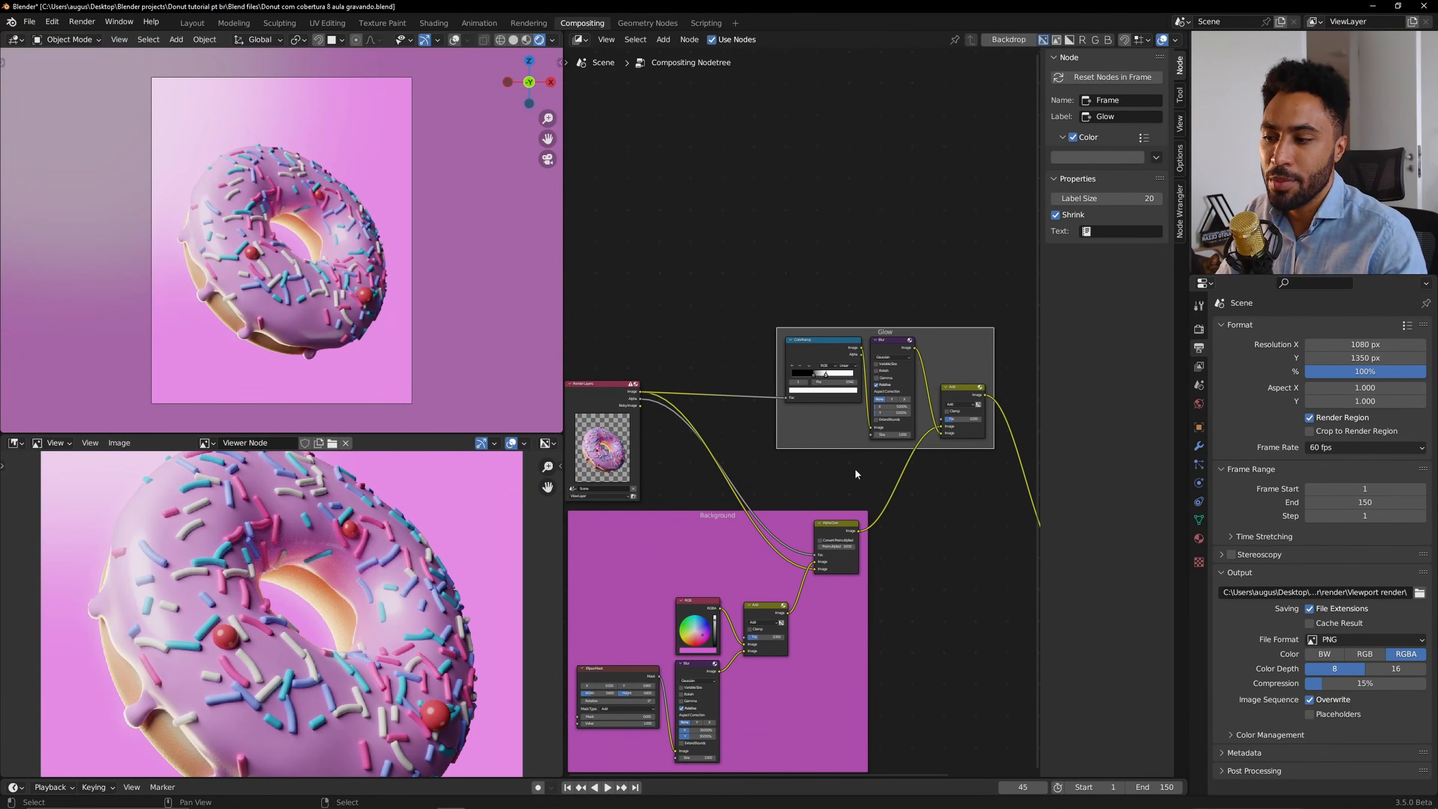
# Hide the sidebar and add a reroute point on the Render Layers link to the ColorRamp, lifting it upward.
pyautogui.scroll(-3, 800, 498)
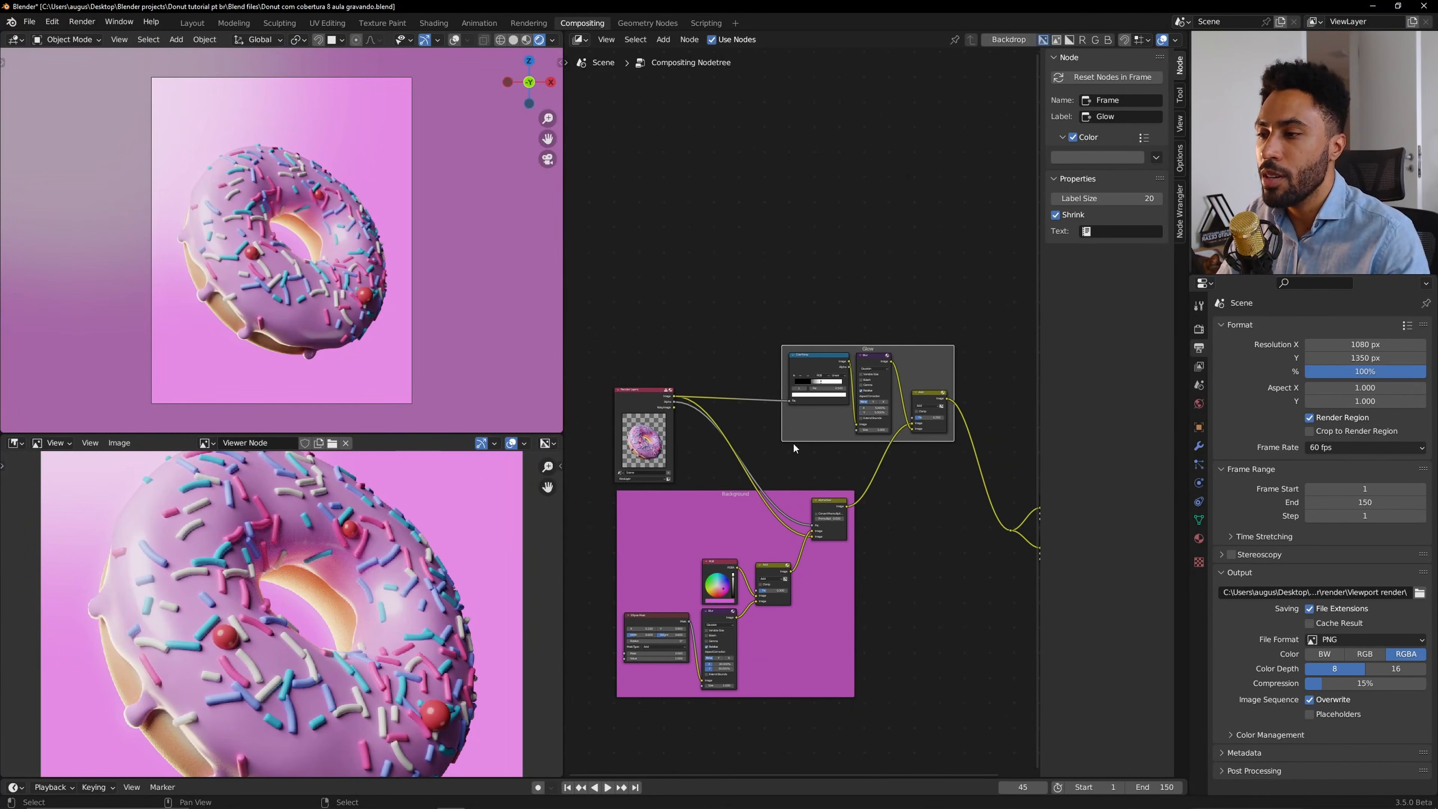
pyautogui.scroll(1, 747, 440)
pyautogui.moveTo(643, 387); pyautogui.dragTo(636, 341)
pyautogui.scroll(4, 666, 352)
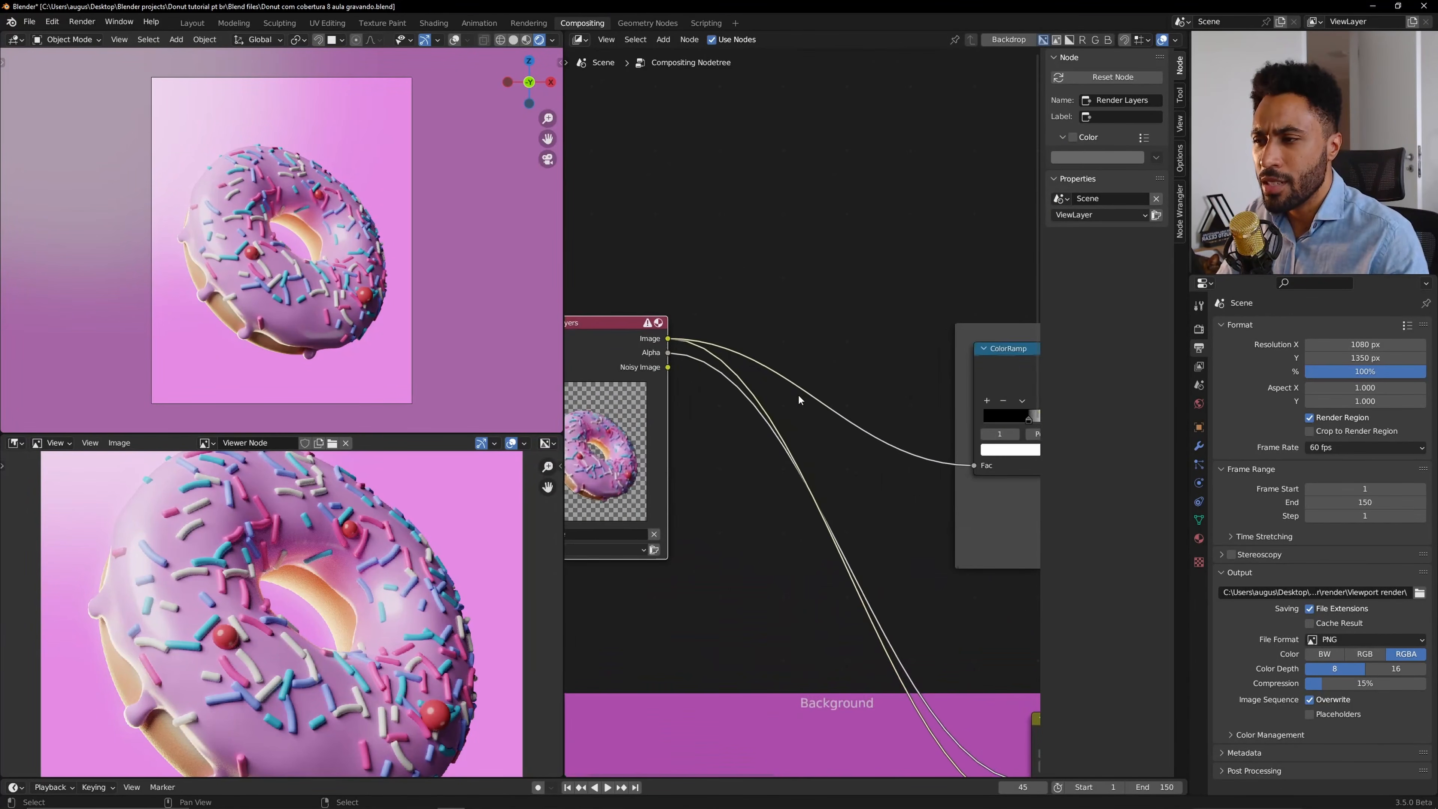
pyautogui.press('n')
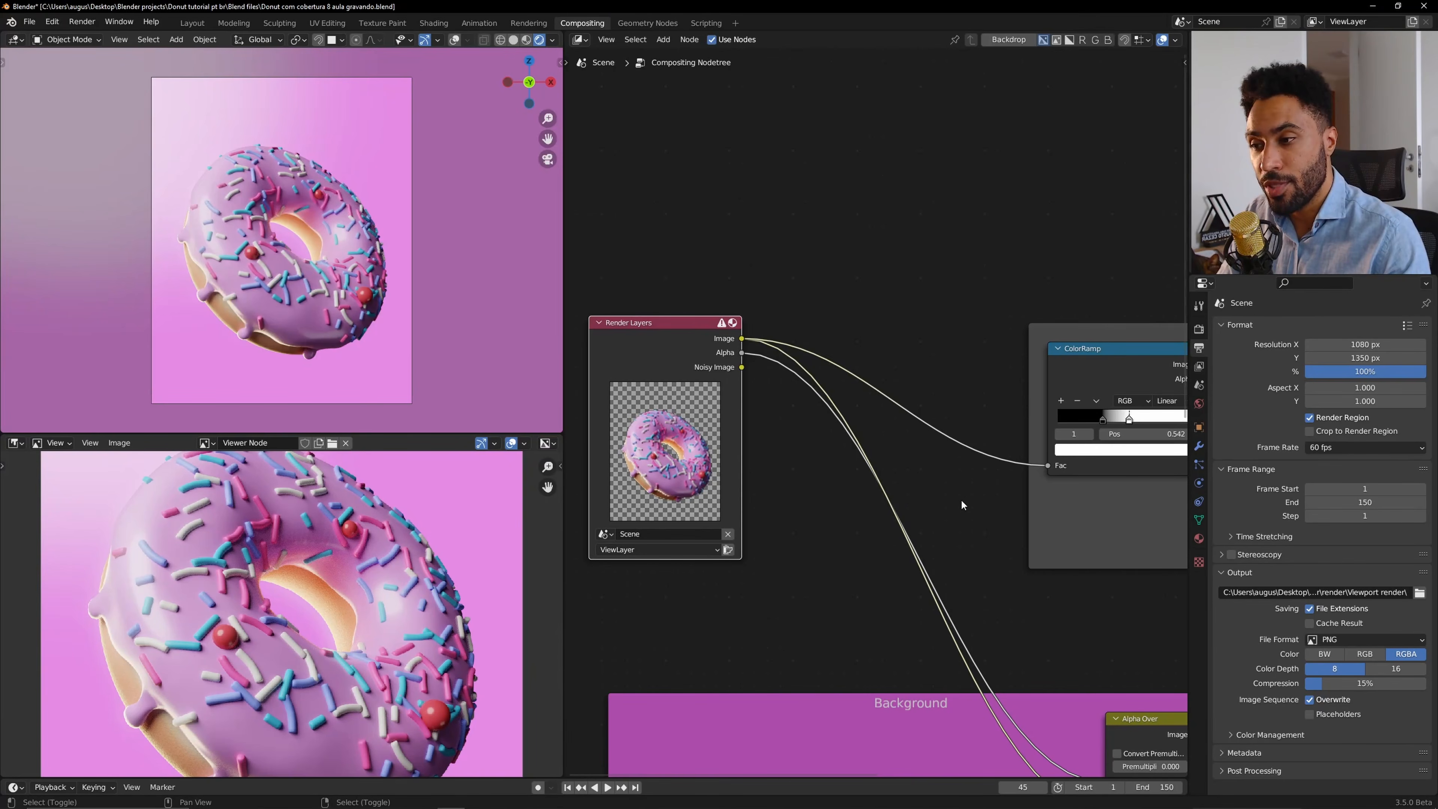
pyautogui.keyDown('shift'); pyautogui.moveTo(961, 501); pyautogui.dragTo(976, 392, button='right'); pyautogui.keyUp('shift')
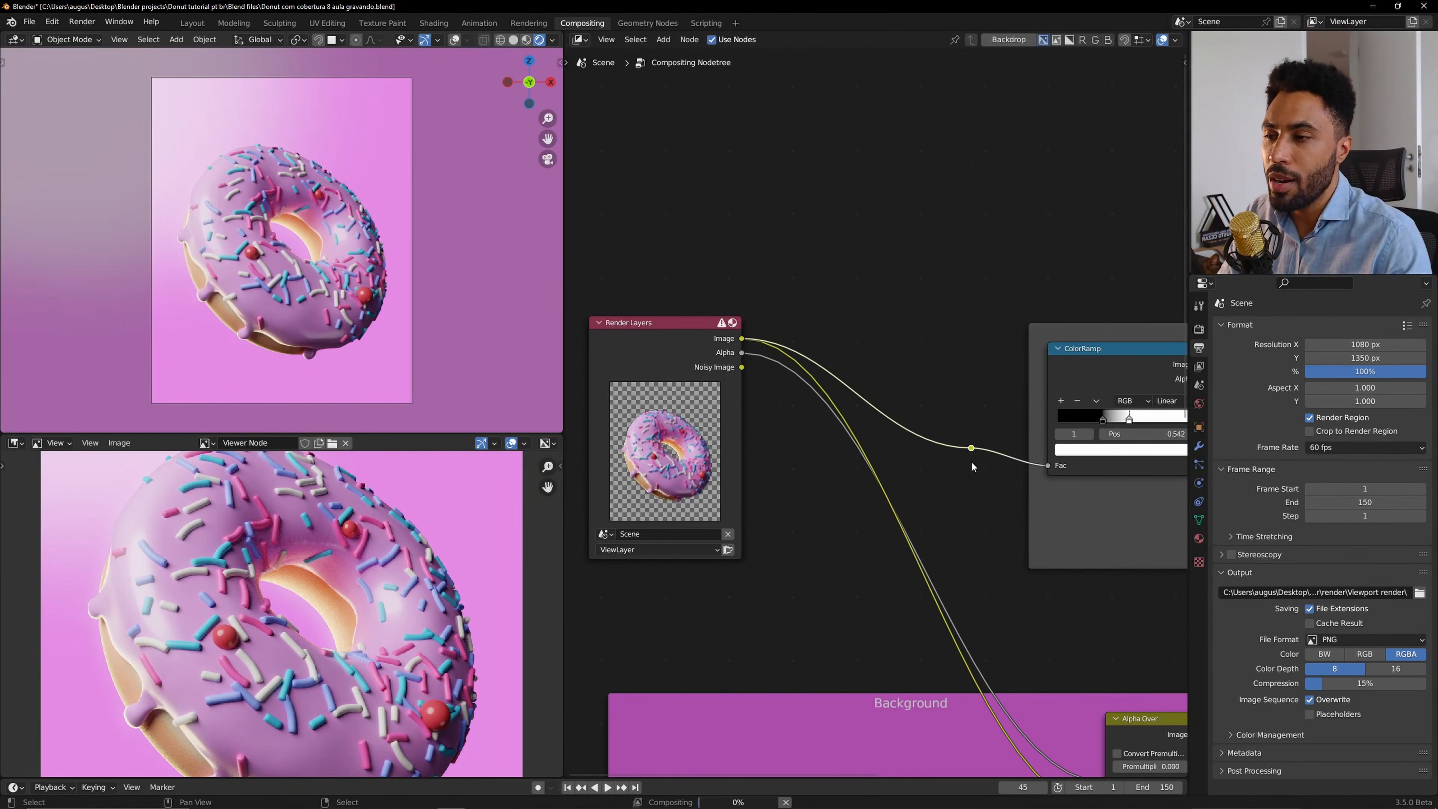
pyautogui.moveTo(970, 460); pyautogui.dragTo(948, 243)
pyautogui.scroll(-3, 939, 337)
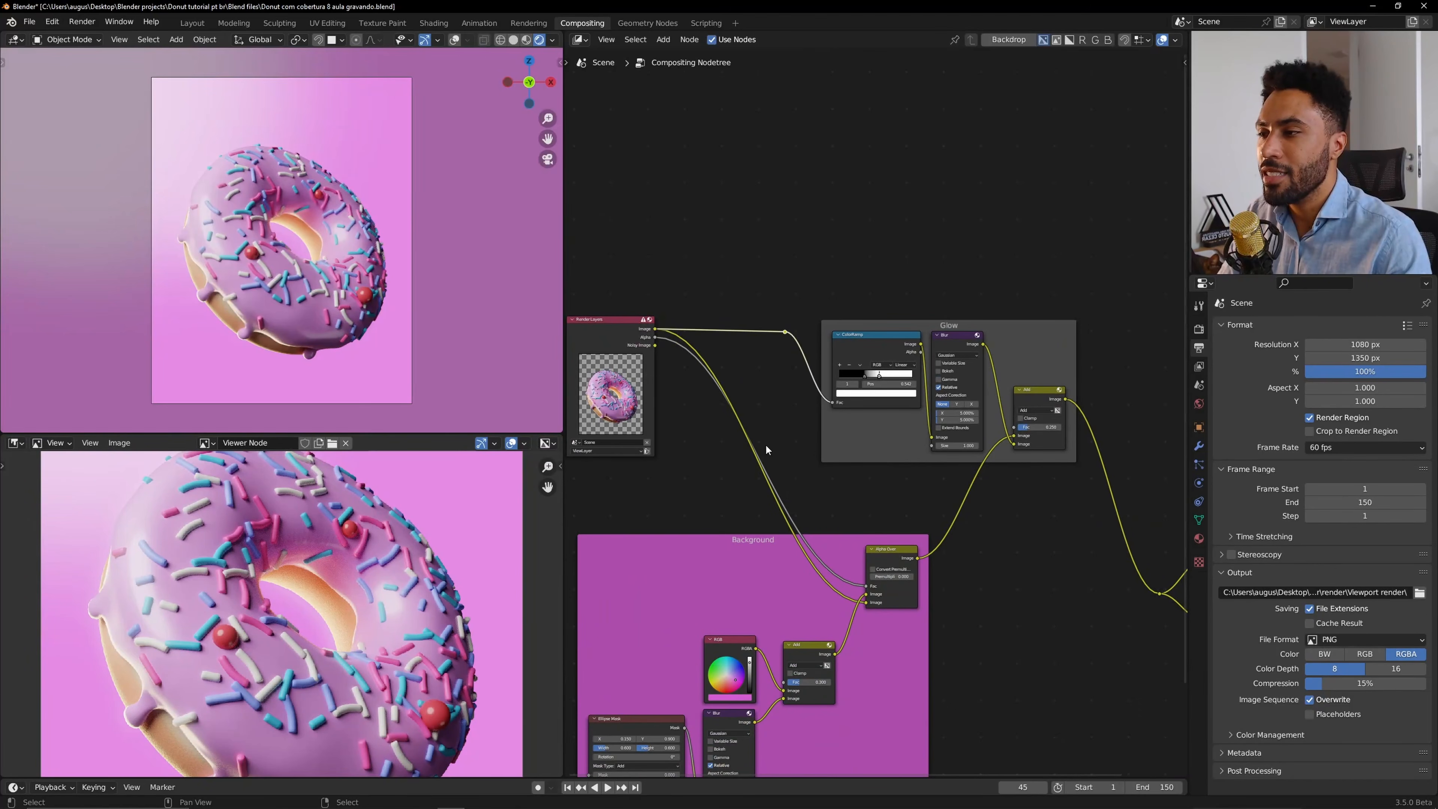
# Try to move the reroute and link, then undo both changes.
pyautogui.keyDown('shift'); pyautogui.moveTo(683, 341); pyautogui.dragTo(708, 356, button='right'); pyautogui.keyUp('shift')
pyautogui.press('g')
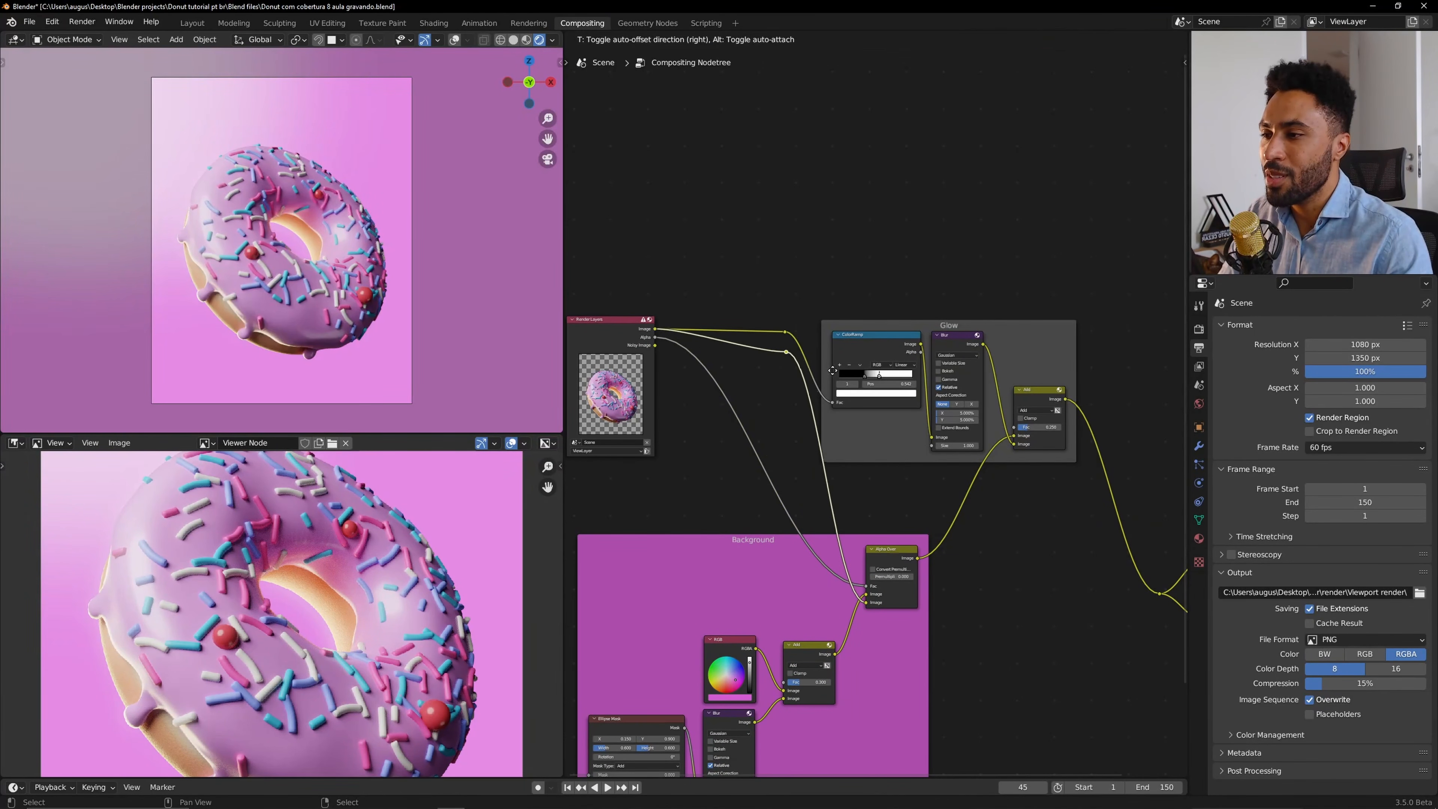
pyautogui.click(843, 370)
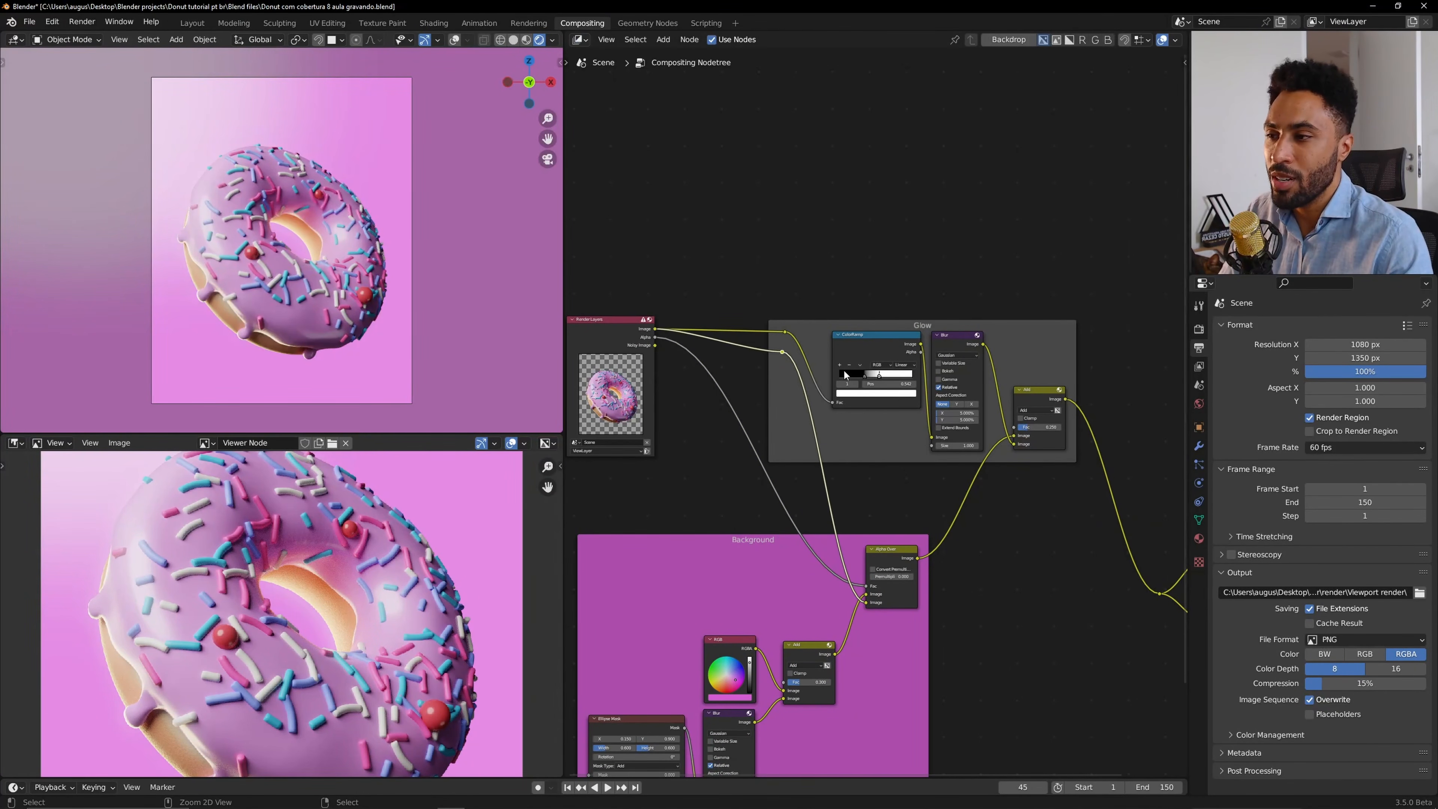
pyautogui.hotkey('ctrl', 'z')
pyautogui.hotkey('ctrl', 'z')
# Reposition the fill light from the front orthographic view, then return to the camera view.
pyautogui.scroll(-2, 921, 499)
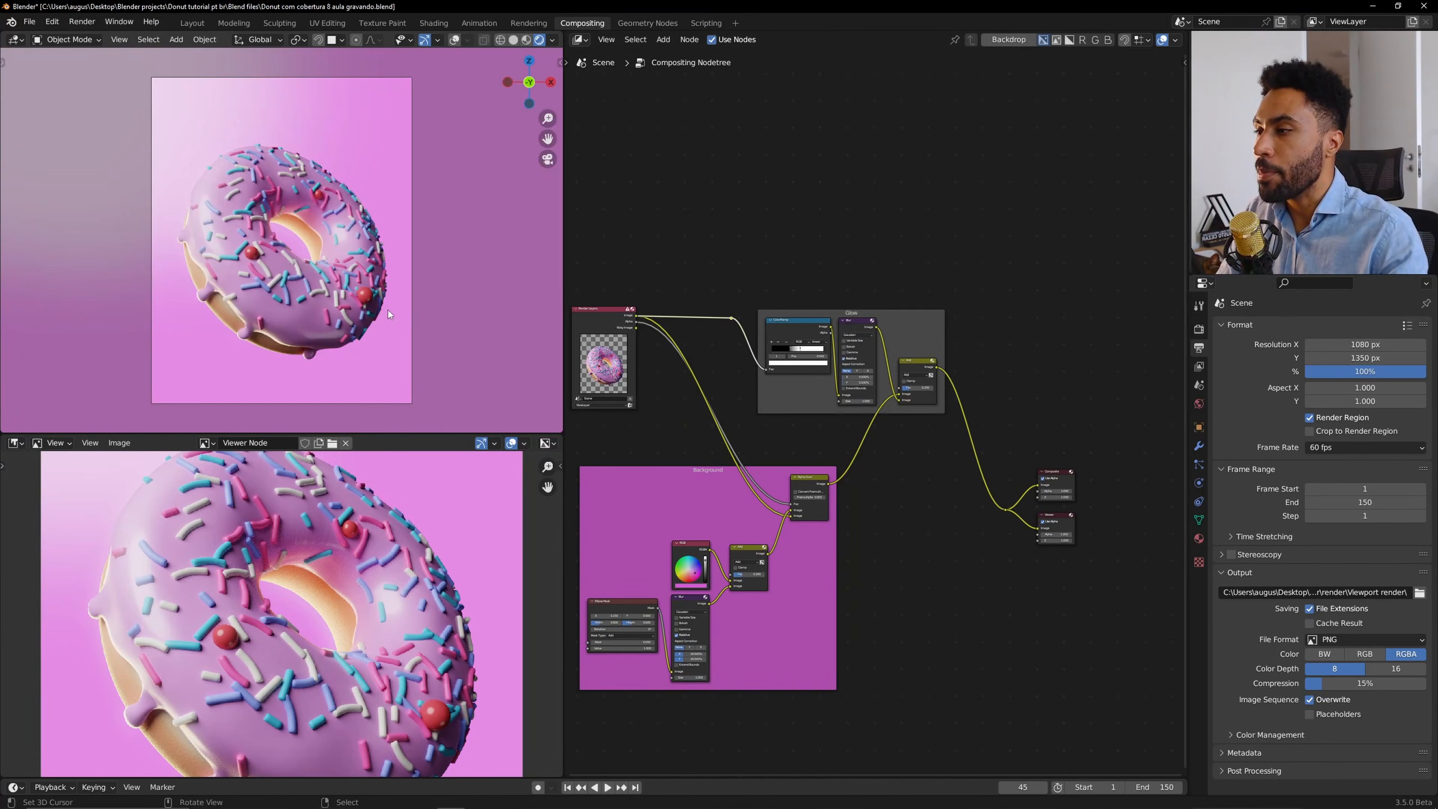
pyautogui.moveTo(387, 311)
pyautogui.mouseDown(button='middle')
pyautogui.moveTo(430, 263)
pyautogui.moveTo(404, 287)
pyautogui.mouseUp(button='middle')
pyautogui.scroll(-5, 404, 287)
pyautogui.scroll(-2, 404, 288)
pyautogui.press('z')
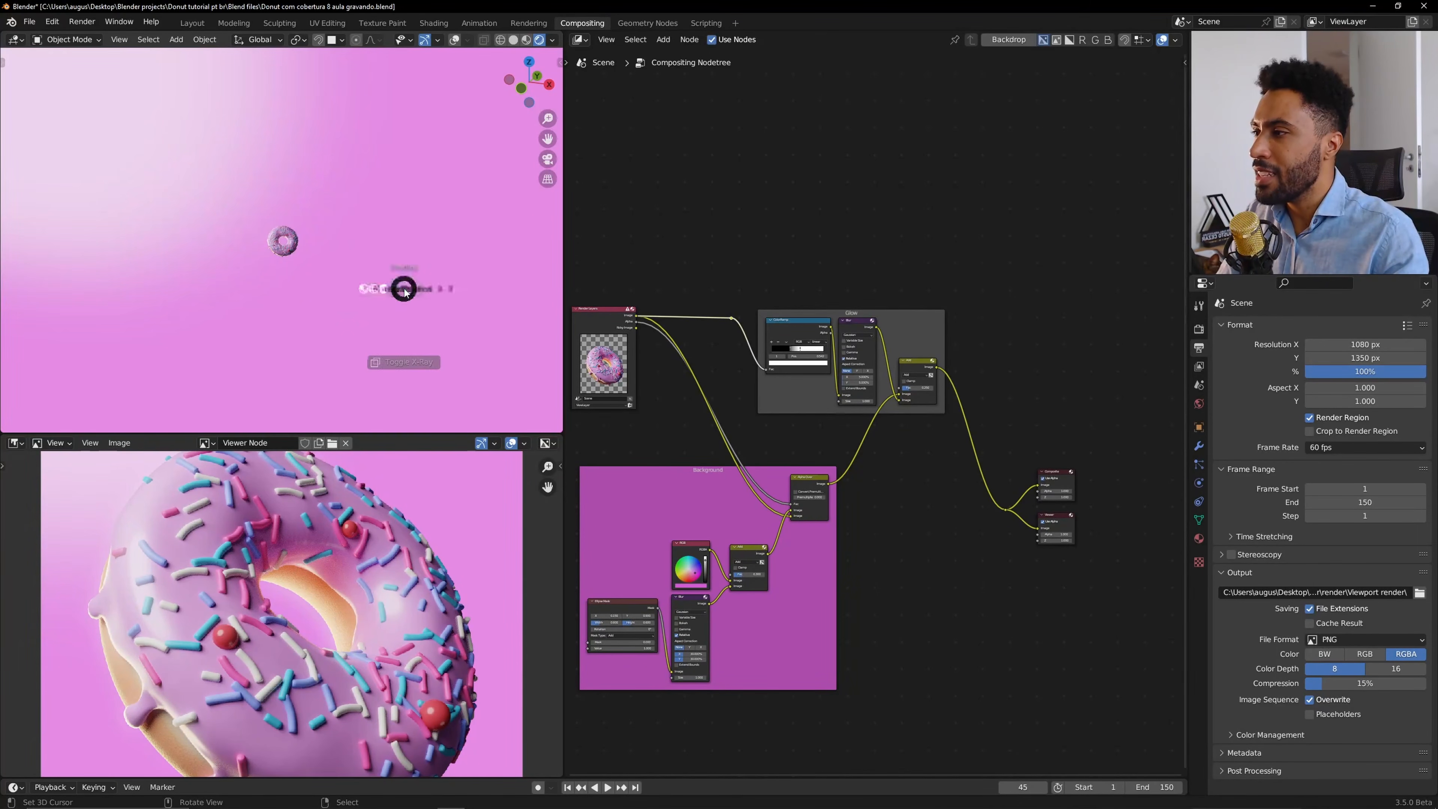
pyautogui.click(403, 236)
pyautogui.scroll(-4, 399, 284)
pyautogui.rightClick(372, 335)
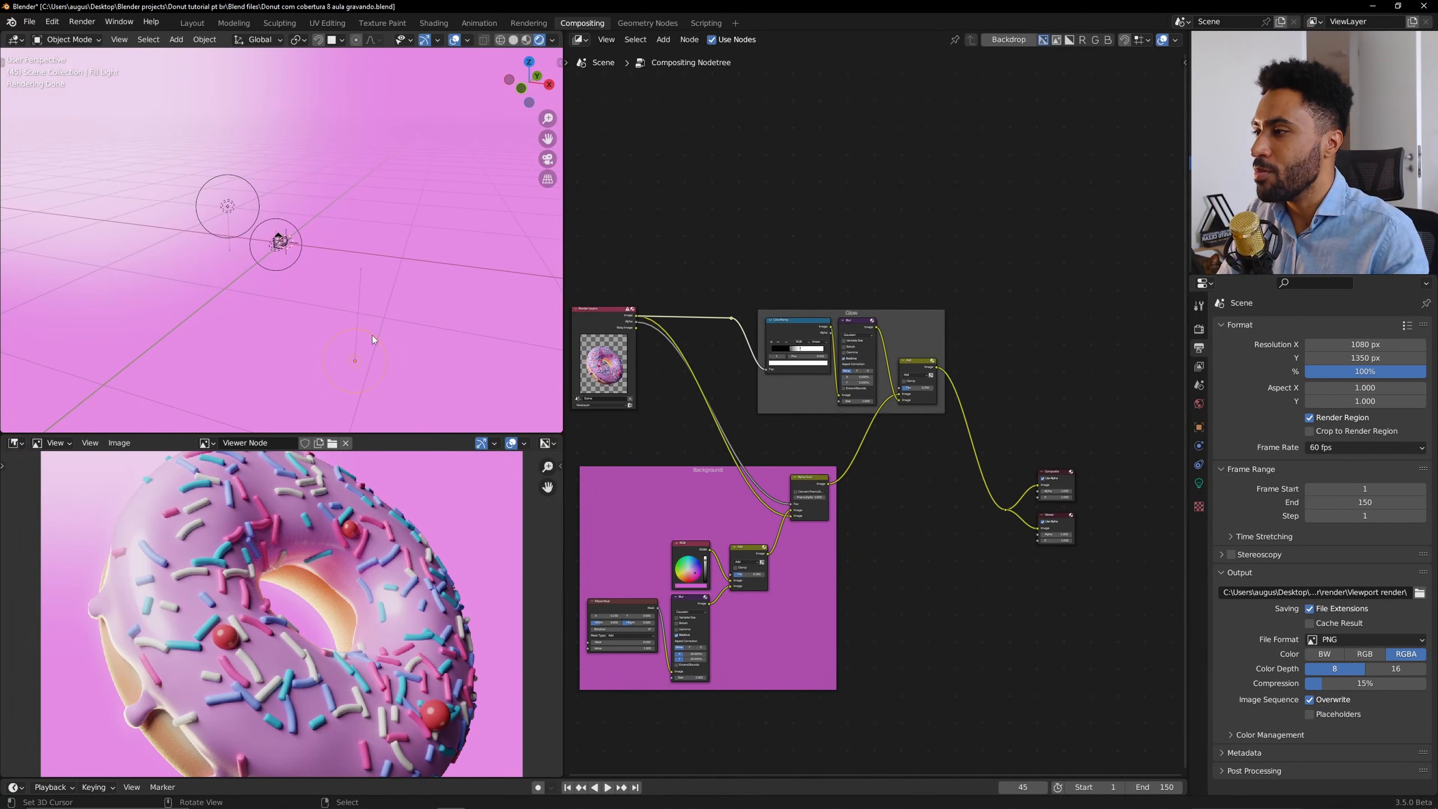
pyautogui.scroll(4, 372, 334)
pyautogui.moveTo(371, 335); pyautogui.dragTo(386, 303, button='middle')
pyautogui.scroll(6, 386, 301)
pyautogui.scroll(1, 386, 301)
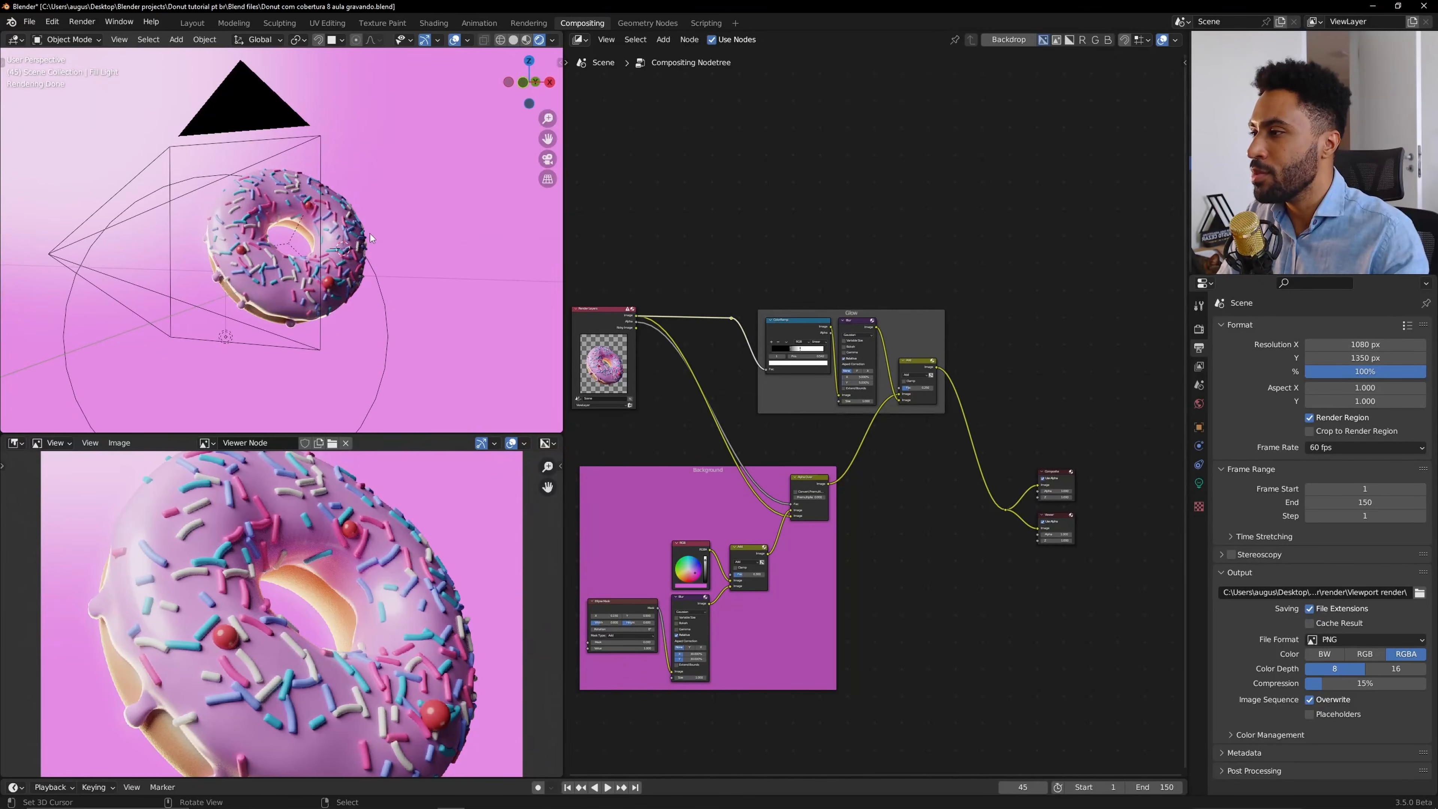
pyautogui.scroll(-6, 365, 300)
pyautogui.press('KP_1')
pyautogui.scroll(-7, 399, 307)
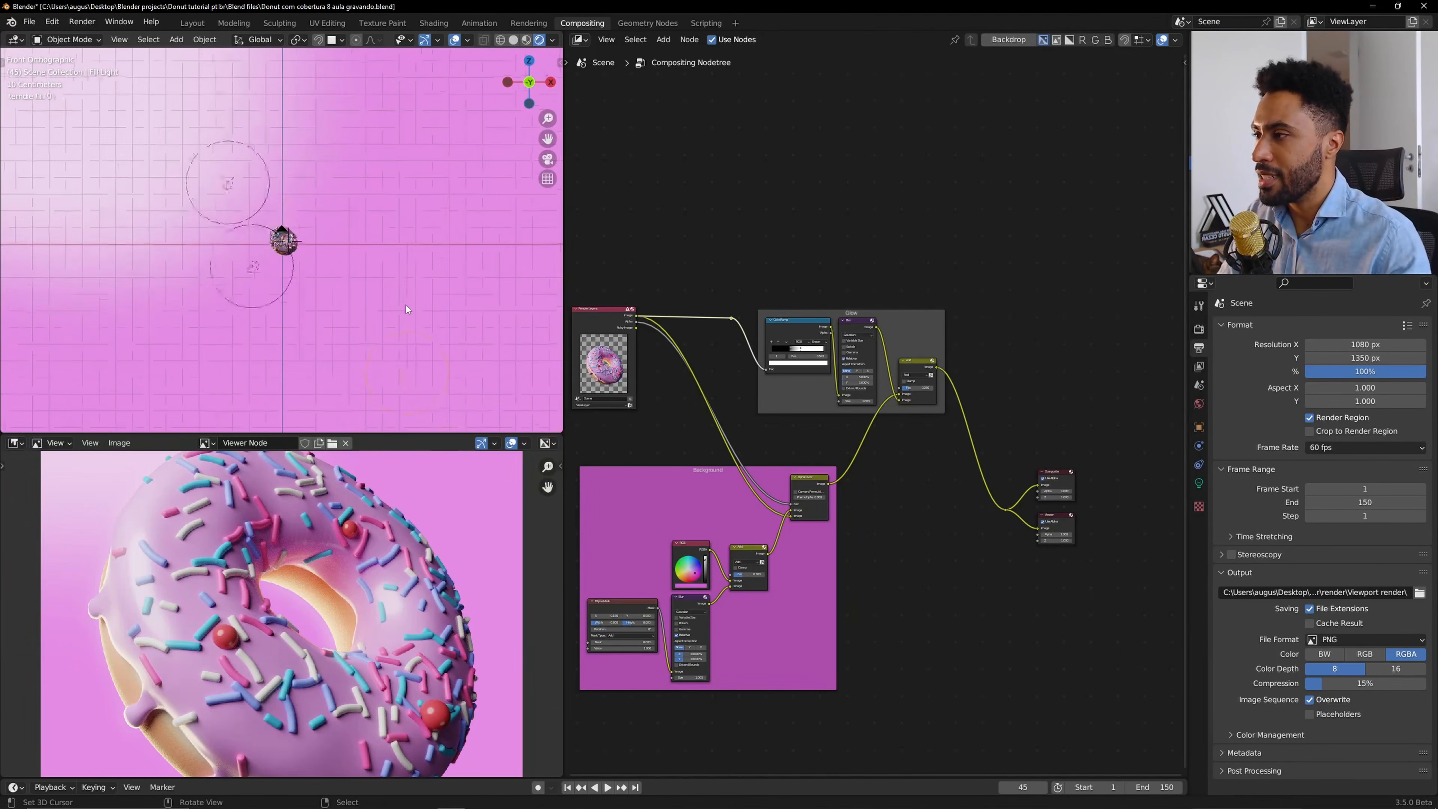
pyautogui.press('g')
pyautogui.click(354, 251)
pyautogui.press('KP_0')
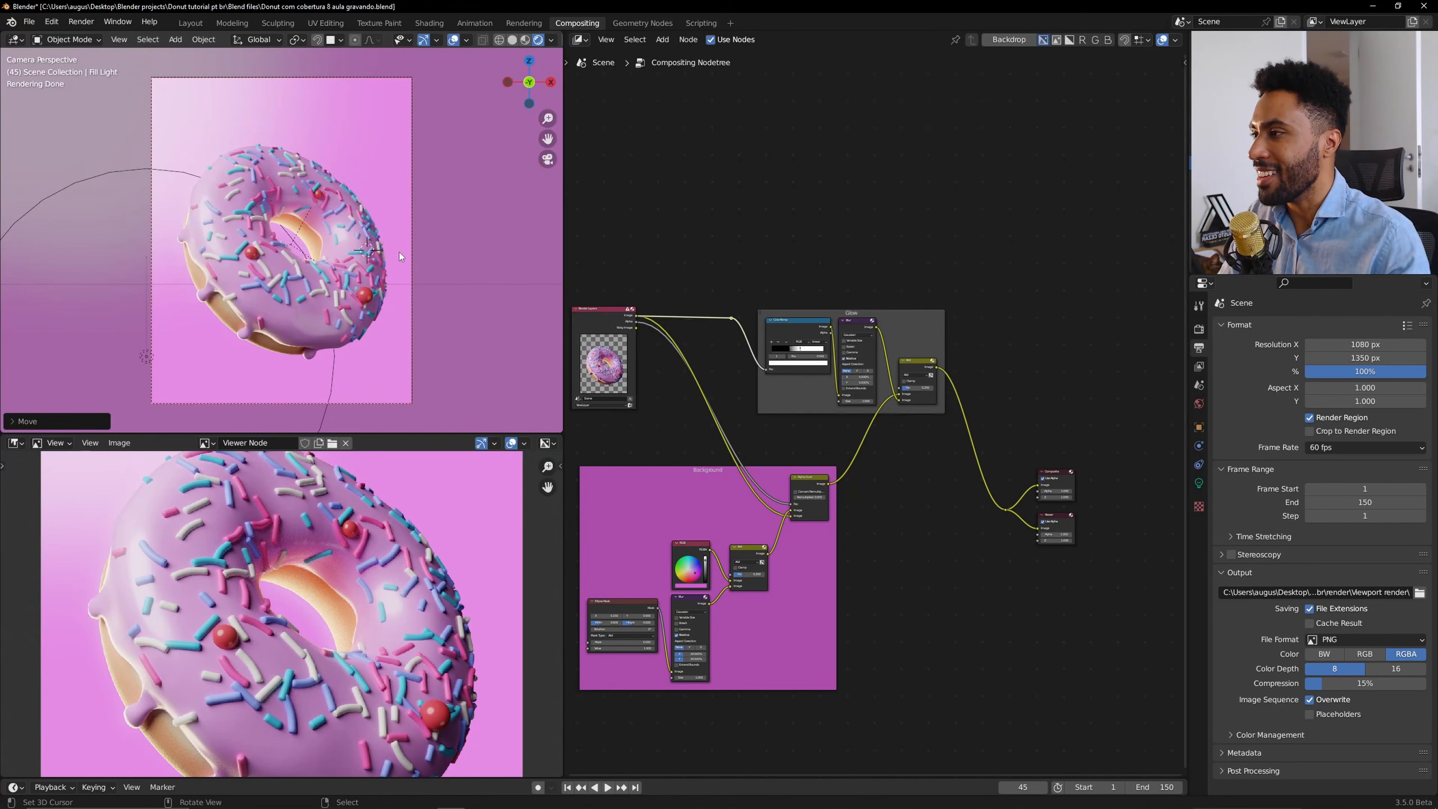
# Hide the viewport overlays to check the lighting through the camera.
pyautogui.scroll(1, 404, 246)
pyautogui.hotkey('shift', 'alt', 'z')
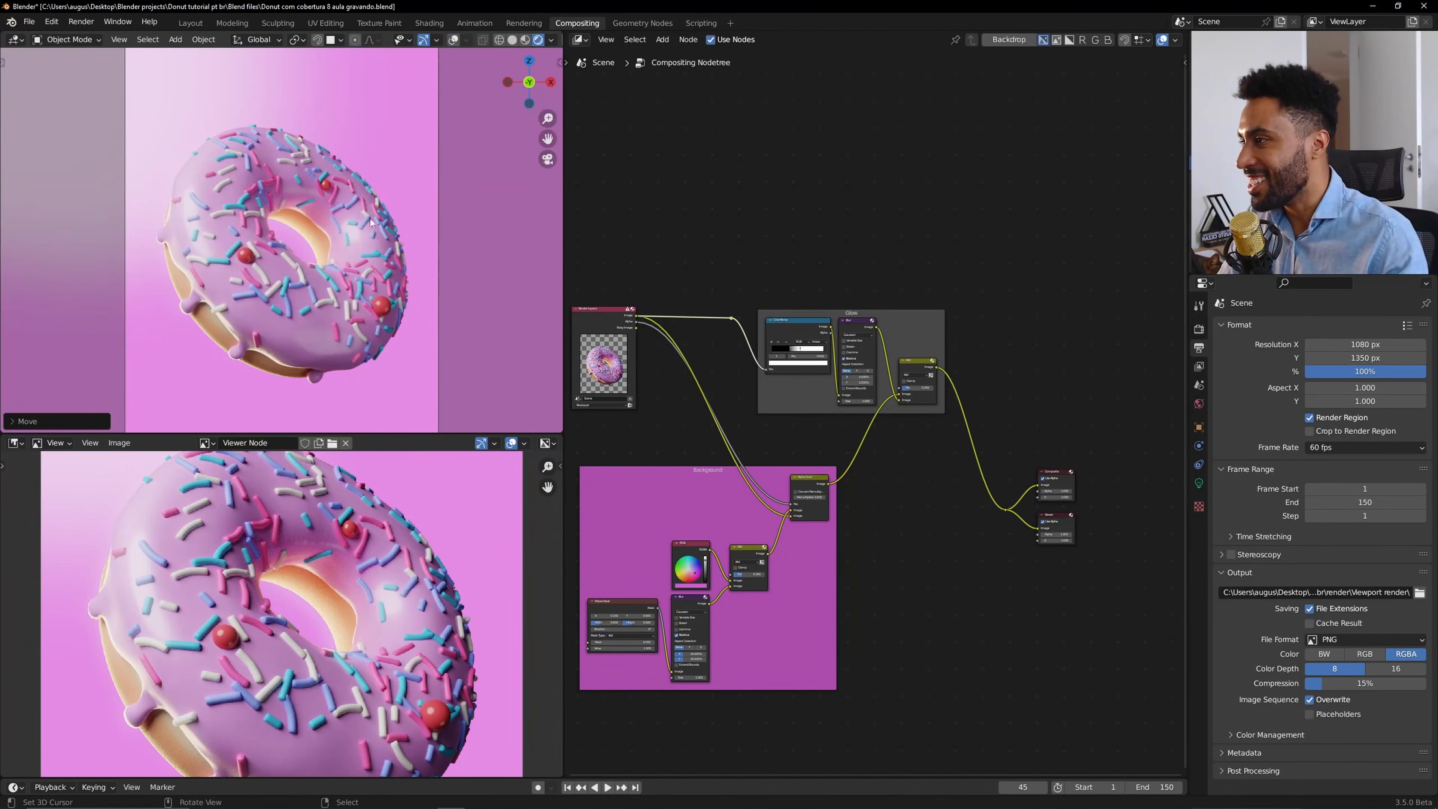
pyautogui.moveTo(459, 227); pyautogui.dragTo(387, 293, button='middle')
pyautogui.press('KP_0')
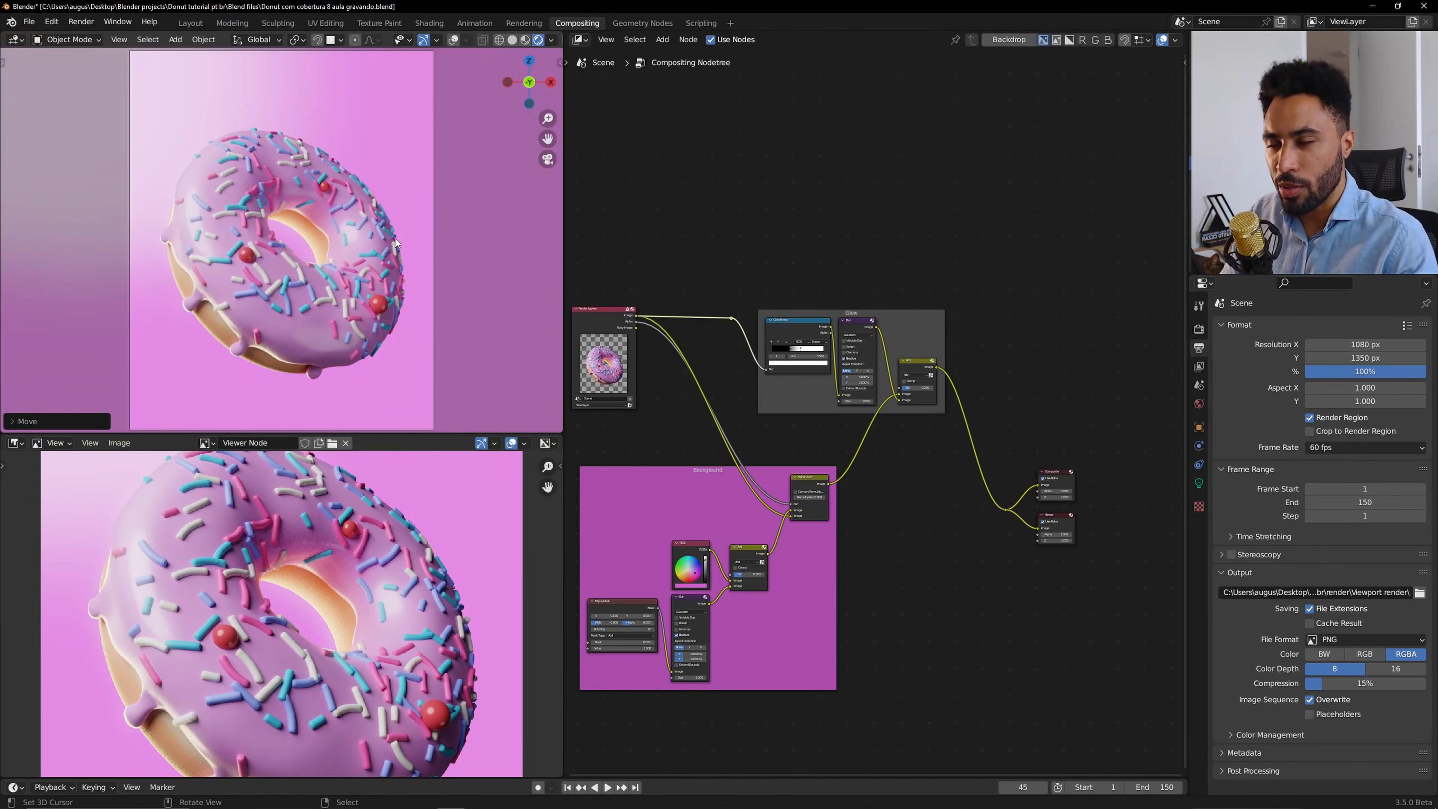
# Move the Composite and Viewer nodes further right to make room after the Glow frame.
pyautogui.scroll(-2, 944, 469)
pyautogui.moveTo(944, 469); pyautogui.dragTo(842, 447, button='middle')
pyautogui.moveTo(845, 447); pyautogui.dragTo(965, 530)
pyautogui.moveTo(919, 486); pyautogui.dragTo(1067, 408)
pyautogui.click(947, 417)
pyautogui.scroll(2, 919, 415)
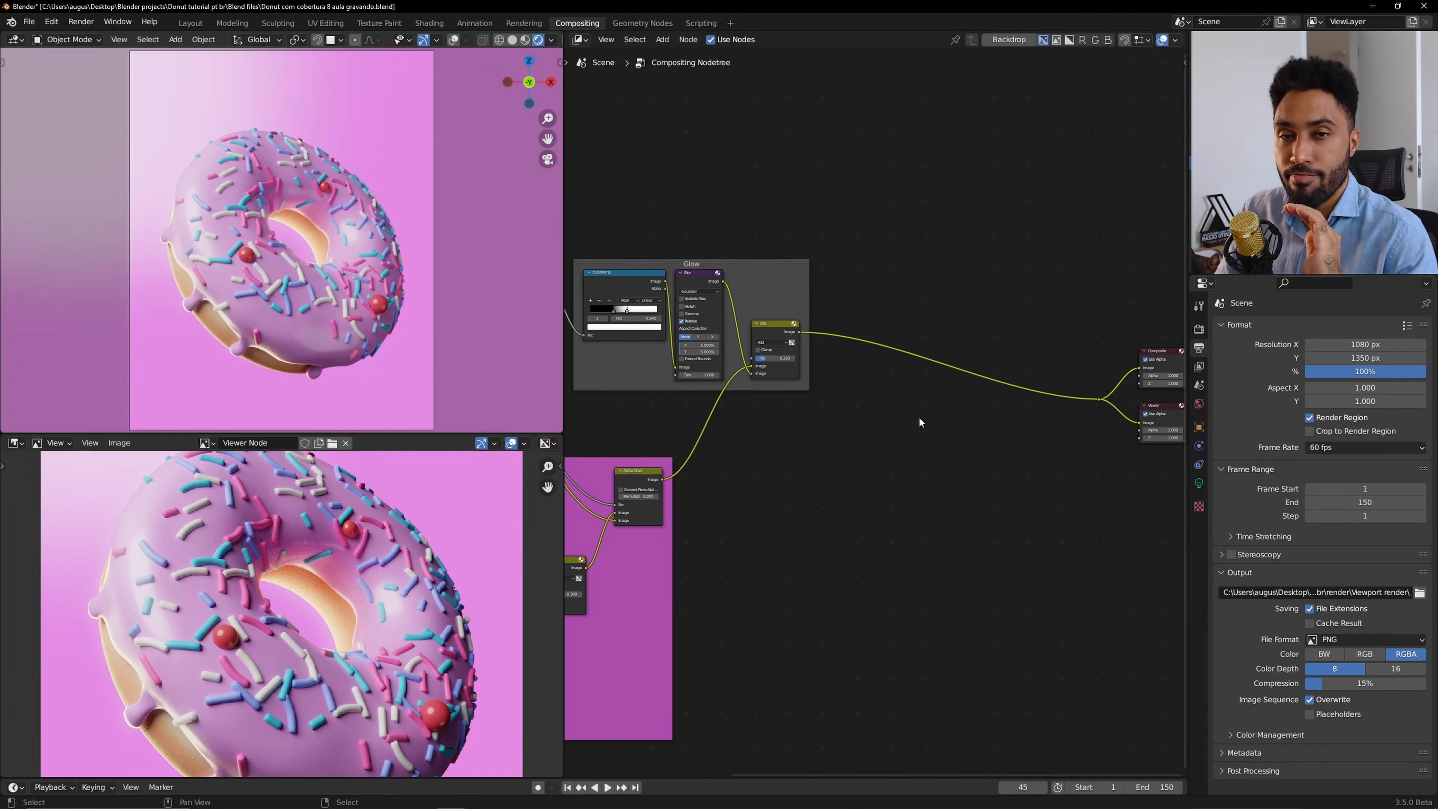
# Insert a Color Balance node on the link between the glow Add node and the output nodes.
pyautogui.hotkey('shift', 'a')
pyautogui.moveTo(919, 418)
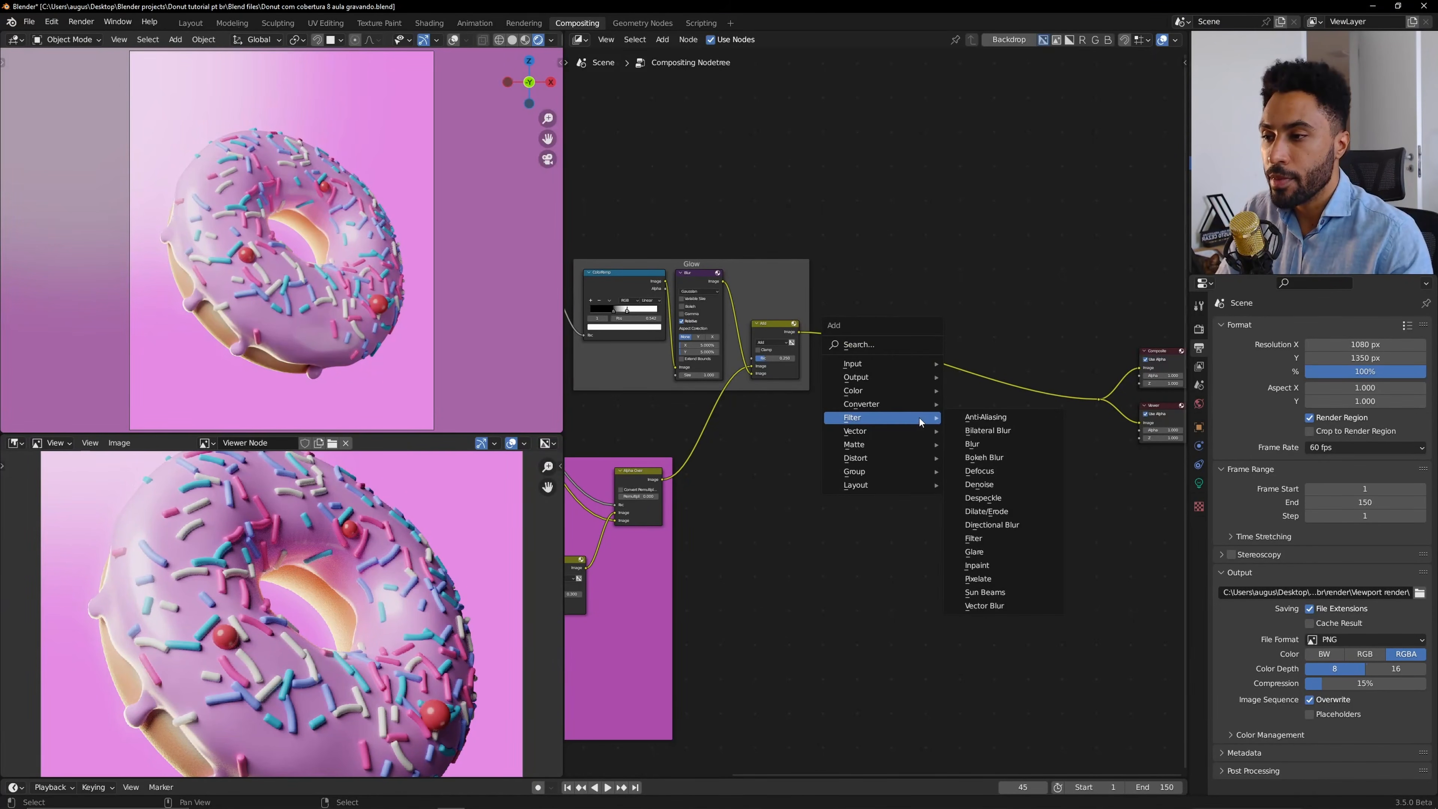
pyautogui.moveTo(915, 388)
pyautogui.click(1045, 416)
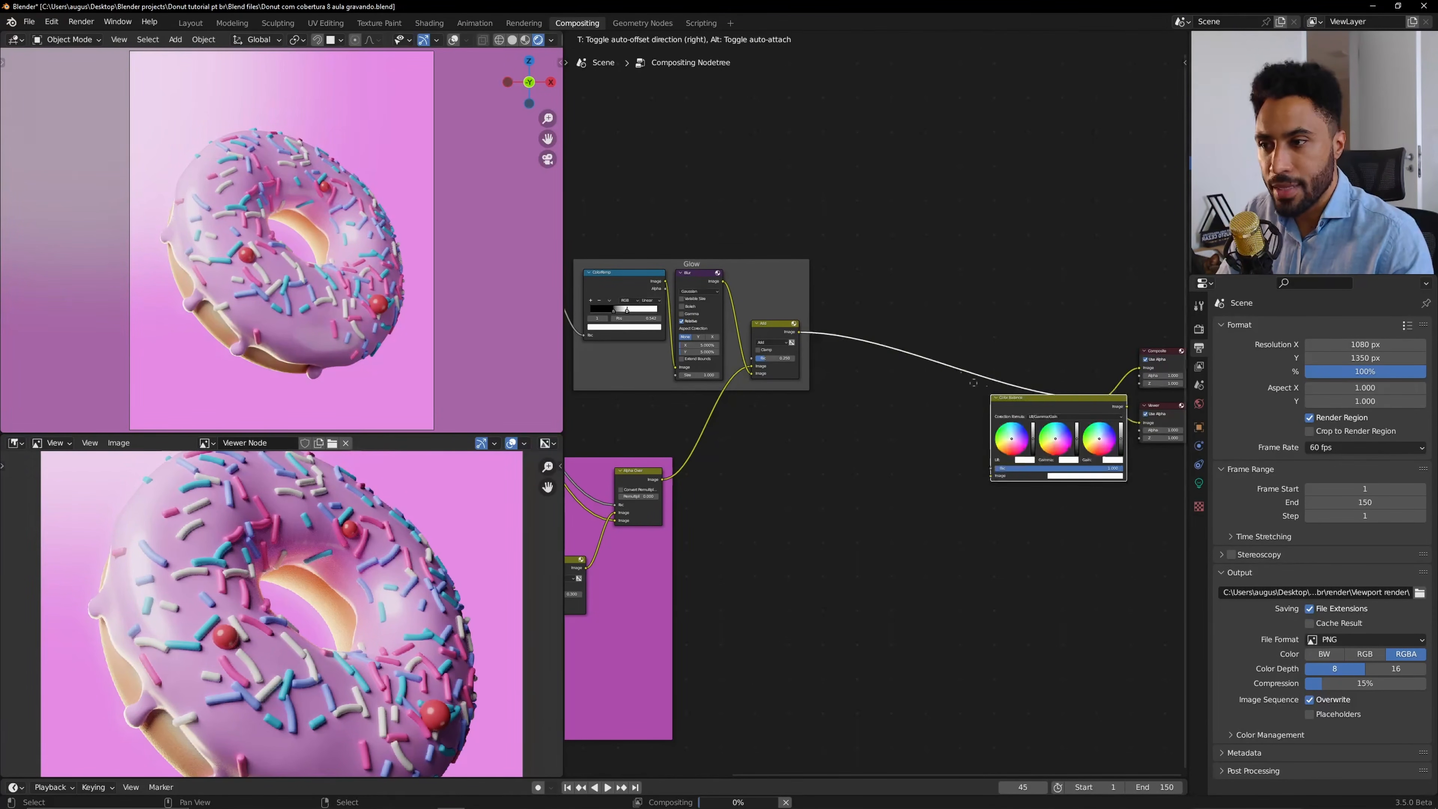
pyautogui.click(963, 340)
pyautogui.scroll(5, 908, 298)
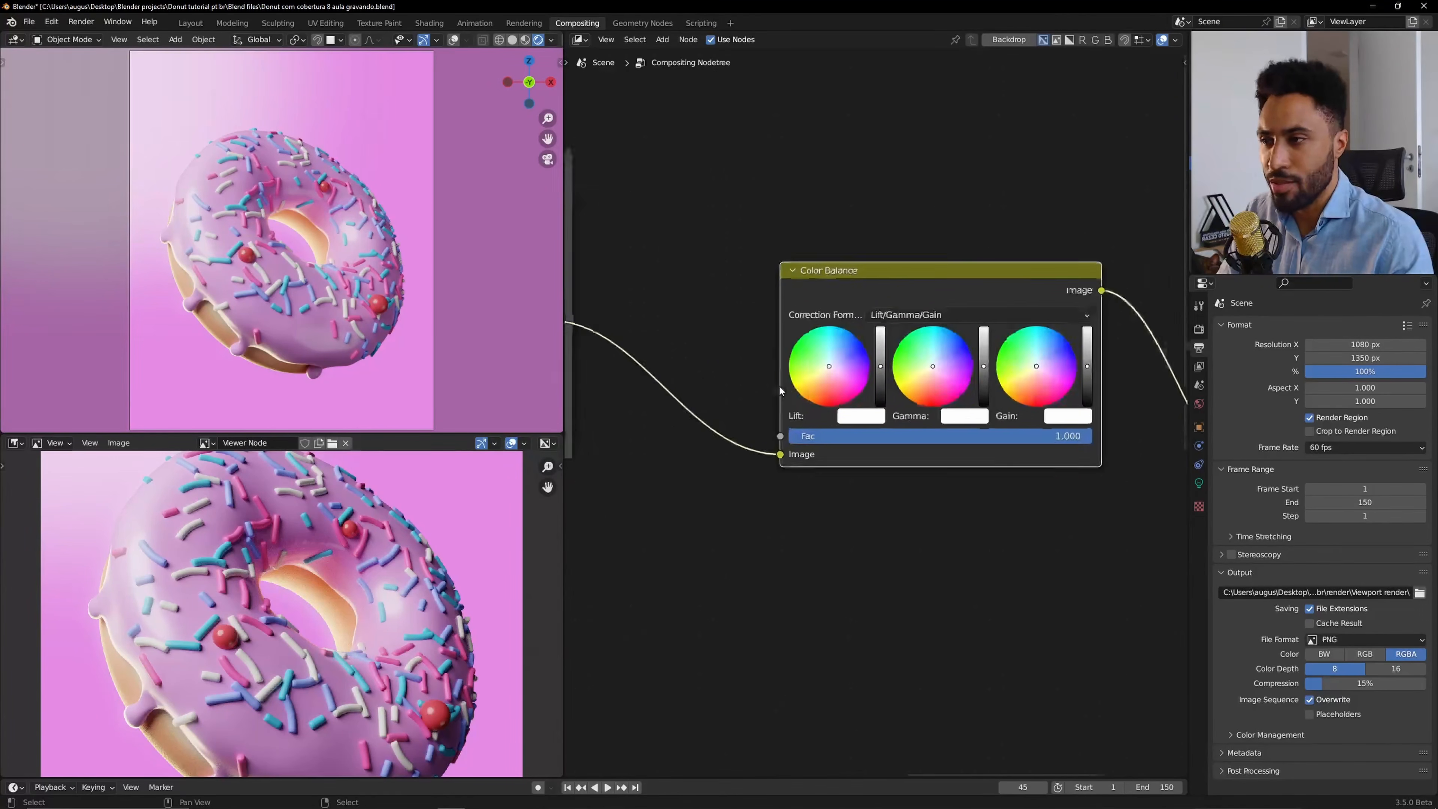
pyautogui.scroll(1, 838, 294)
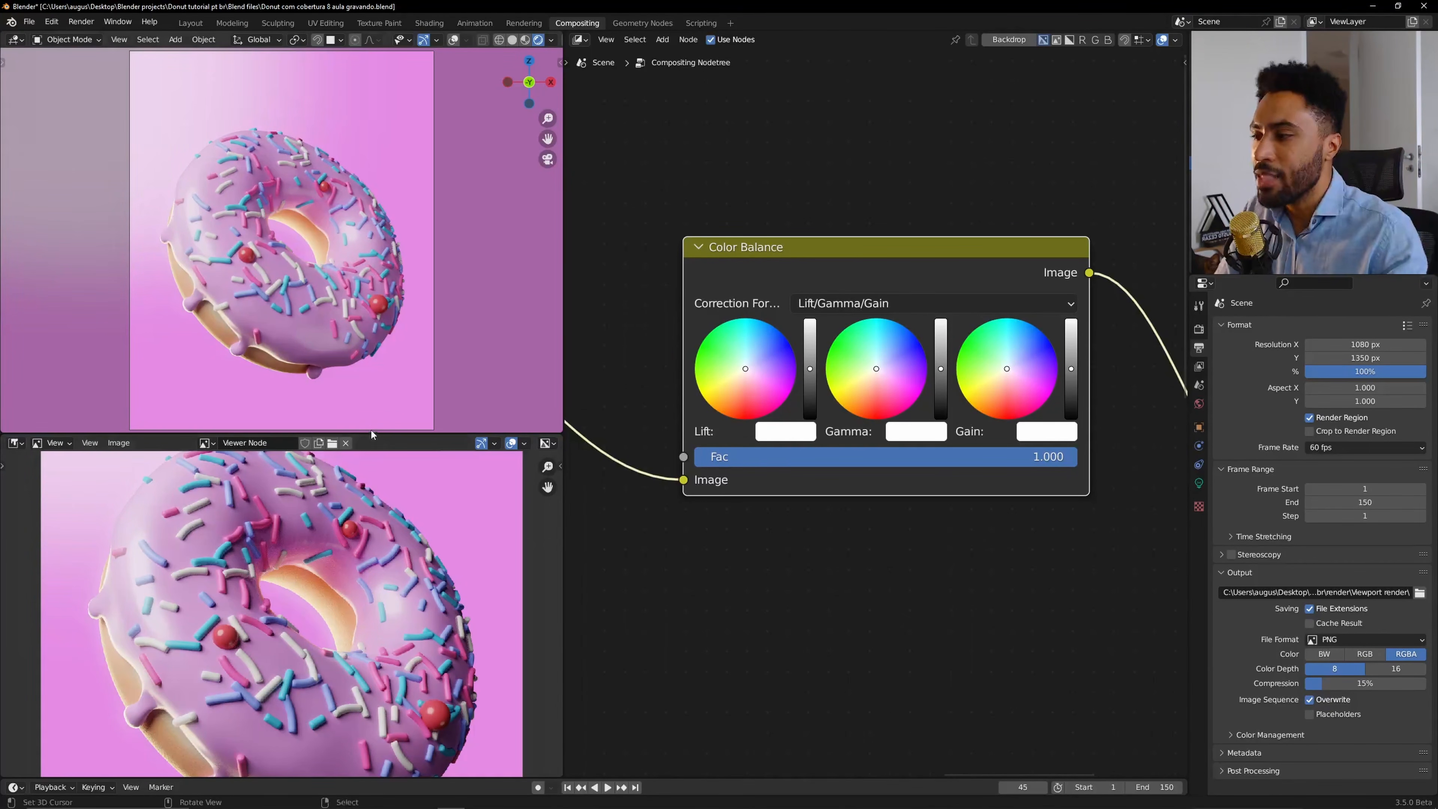
# Enlarge the image editor showing the Viewer Node and open the Scopes tab in its sidebar.
pyautogui.moveTo(370, 431); pyautogui.dragTo(400, 114)
pyautogui.moveTo(571, 202); pyautogui.dragTo(723, 204)
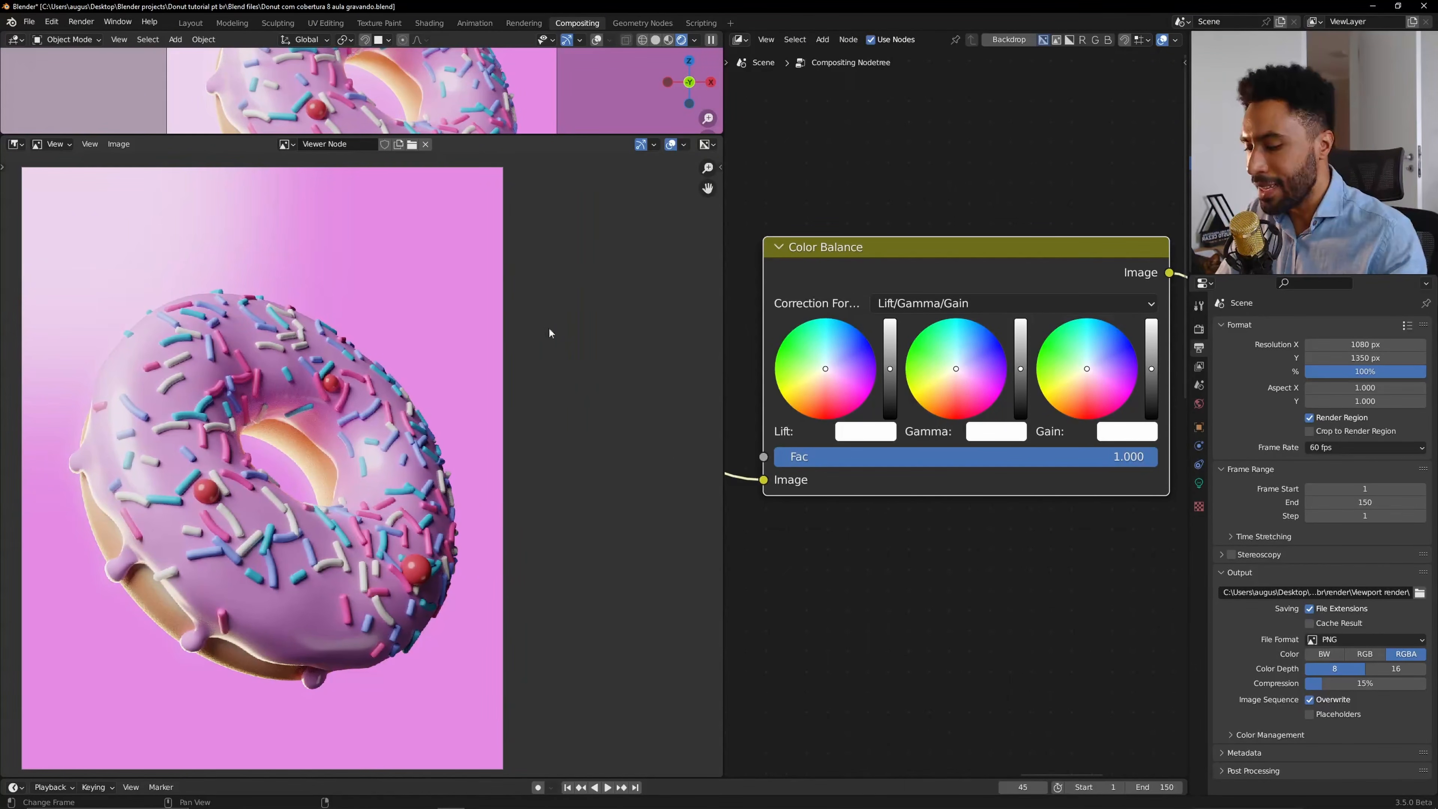
pyautogui.press('n')
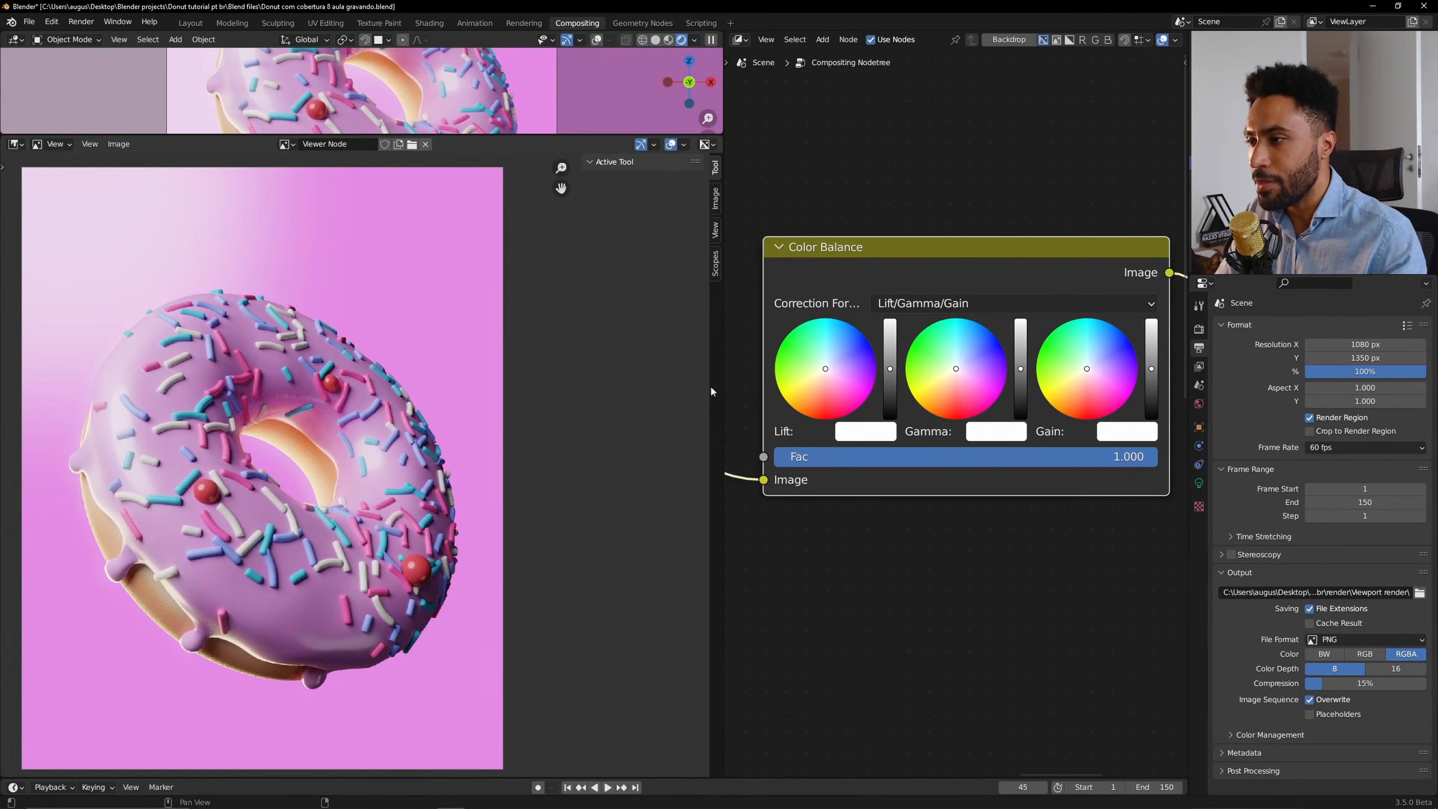
pyautogui.click(716, 264)
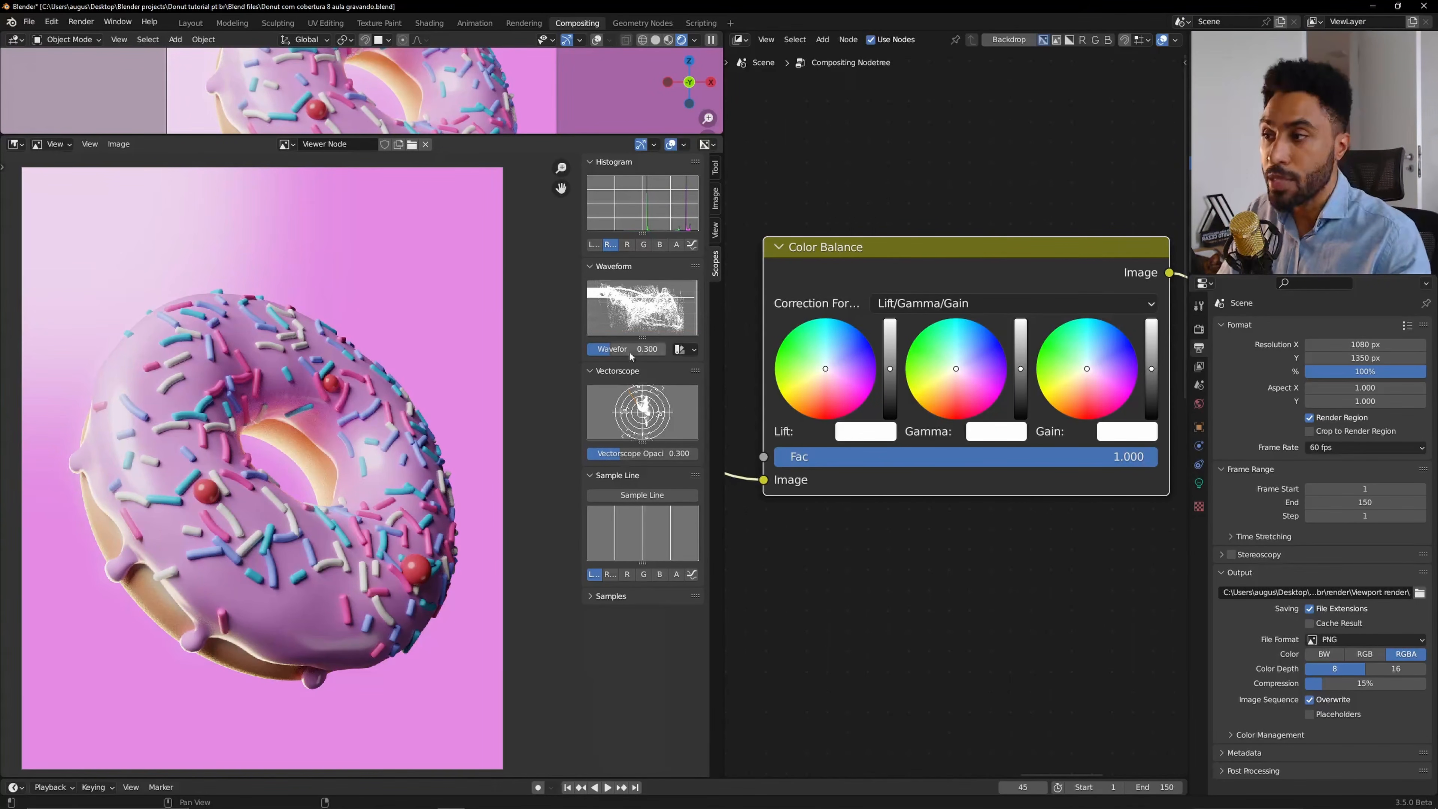
# Enlarge the Waveform and Vectorscope panels and widen the scopes sidebar.
pyautogui.moveTo(643, 346); pyautogui.dragTo(643, 470)
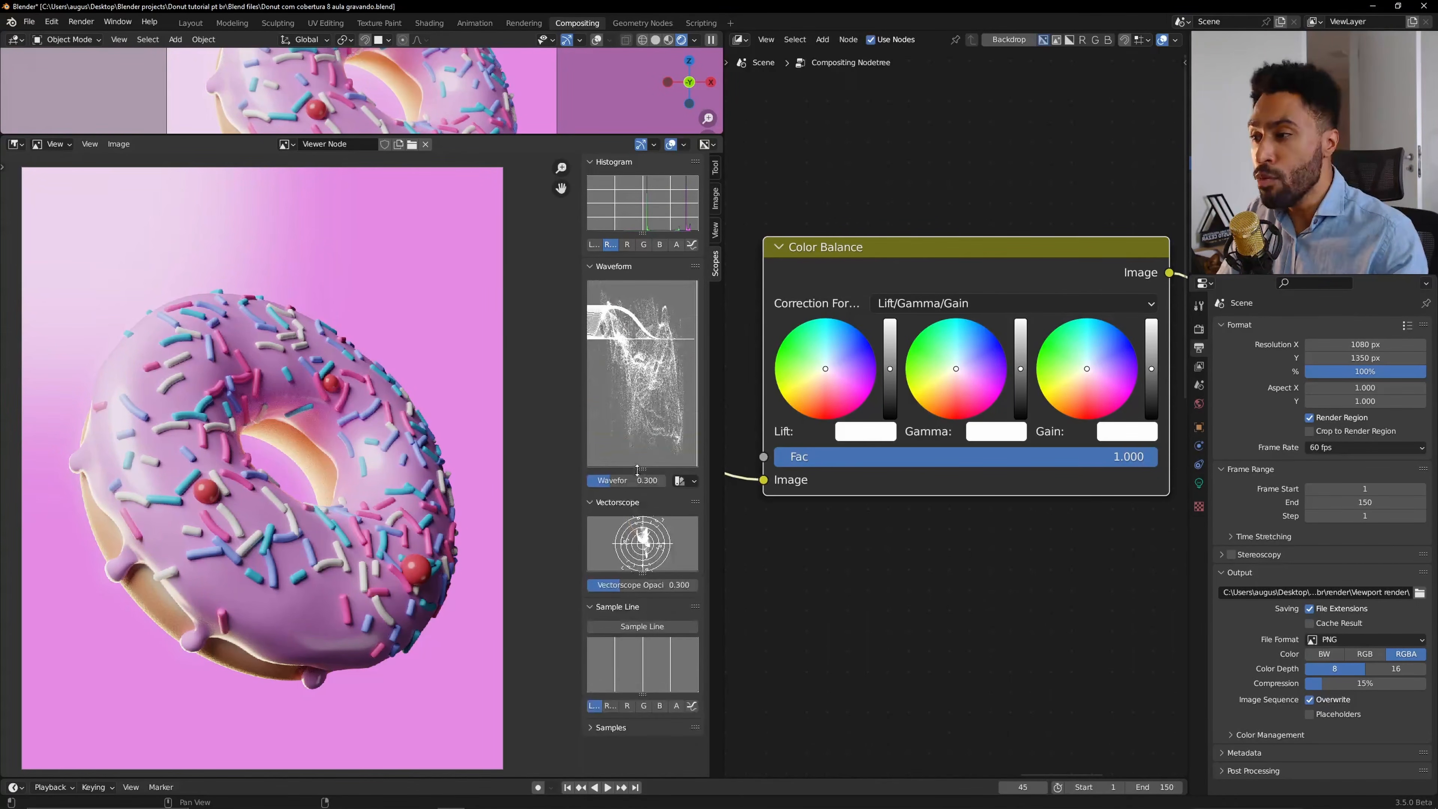
pyautogui.moveTo(582, 391); pyautogui.dragTo(502, 385)
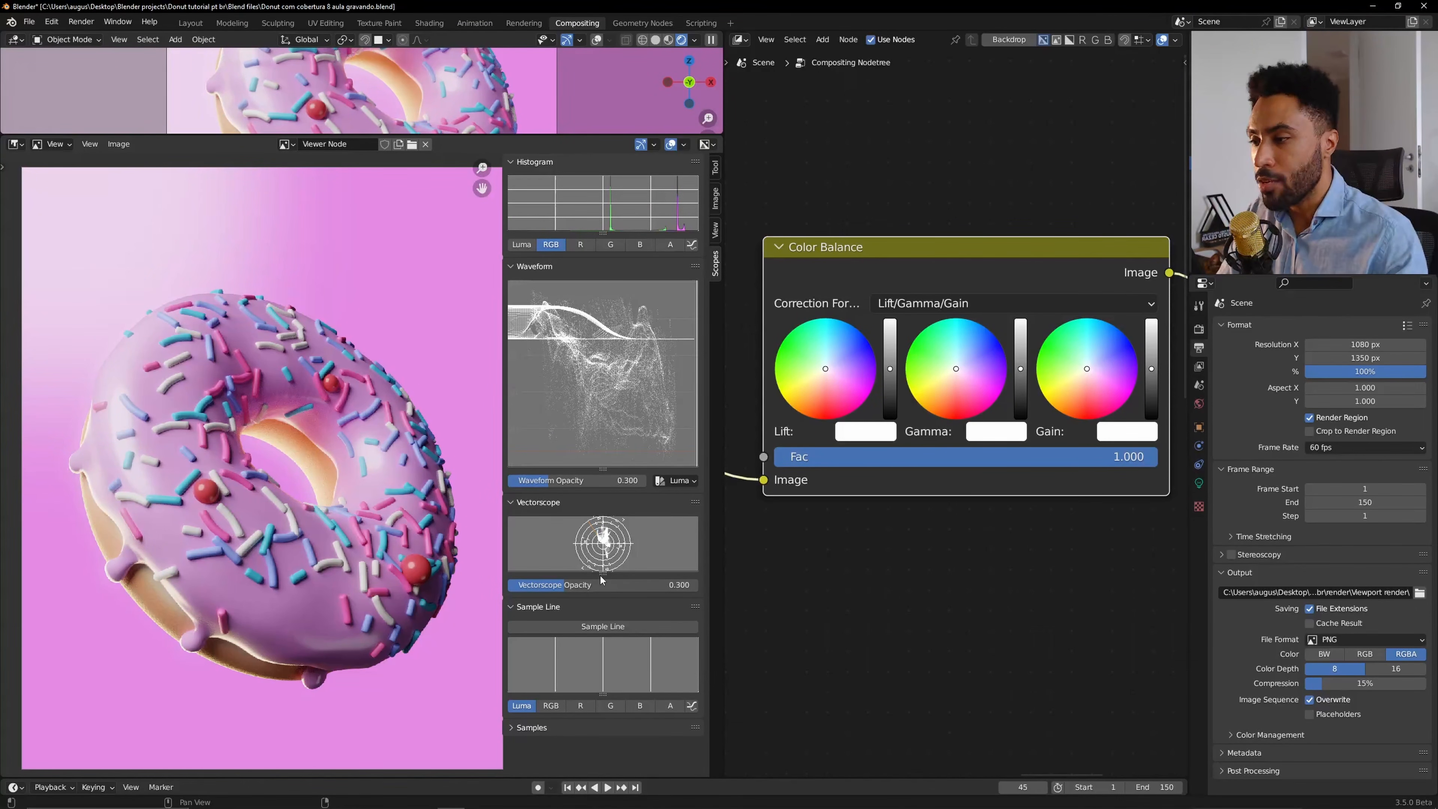
pyautogui.moveTo(602, 574); pyautogui.dragTo(602, 608)
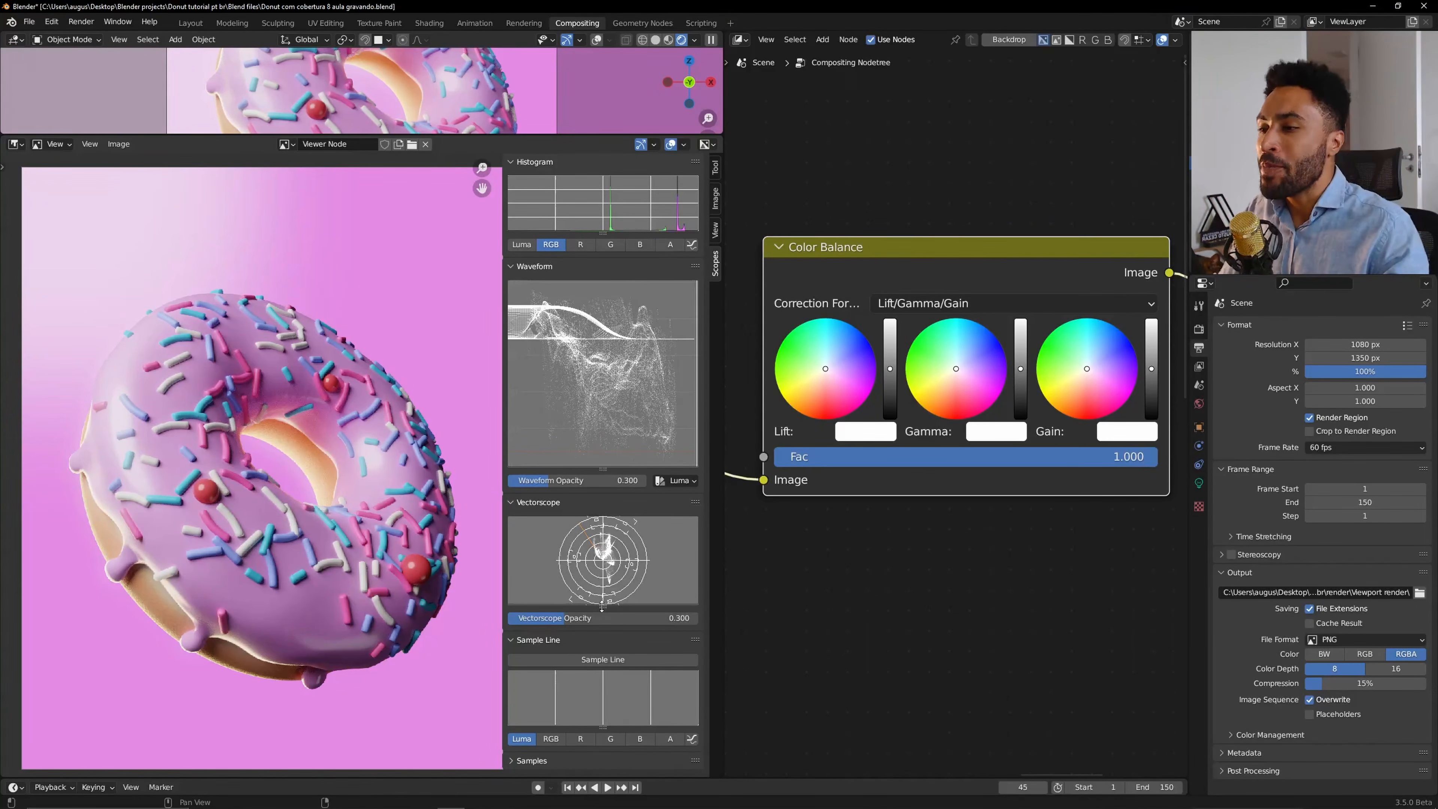
pyautogui.click(616, 661)
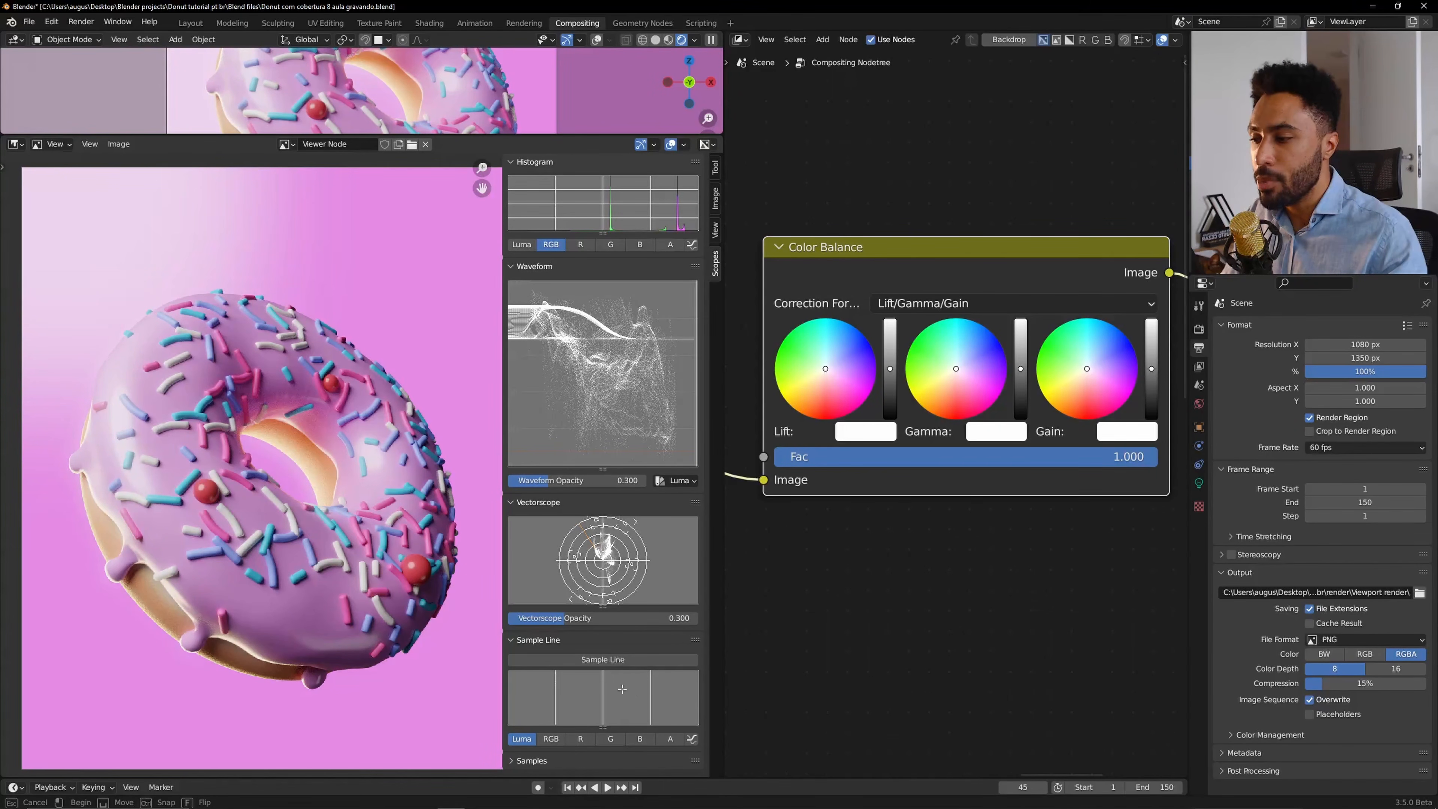
pyautogui.press('Escape')
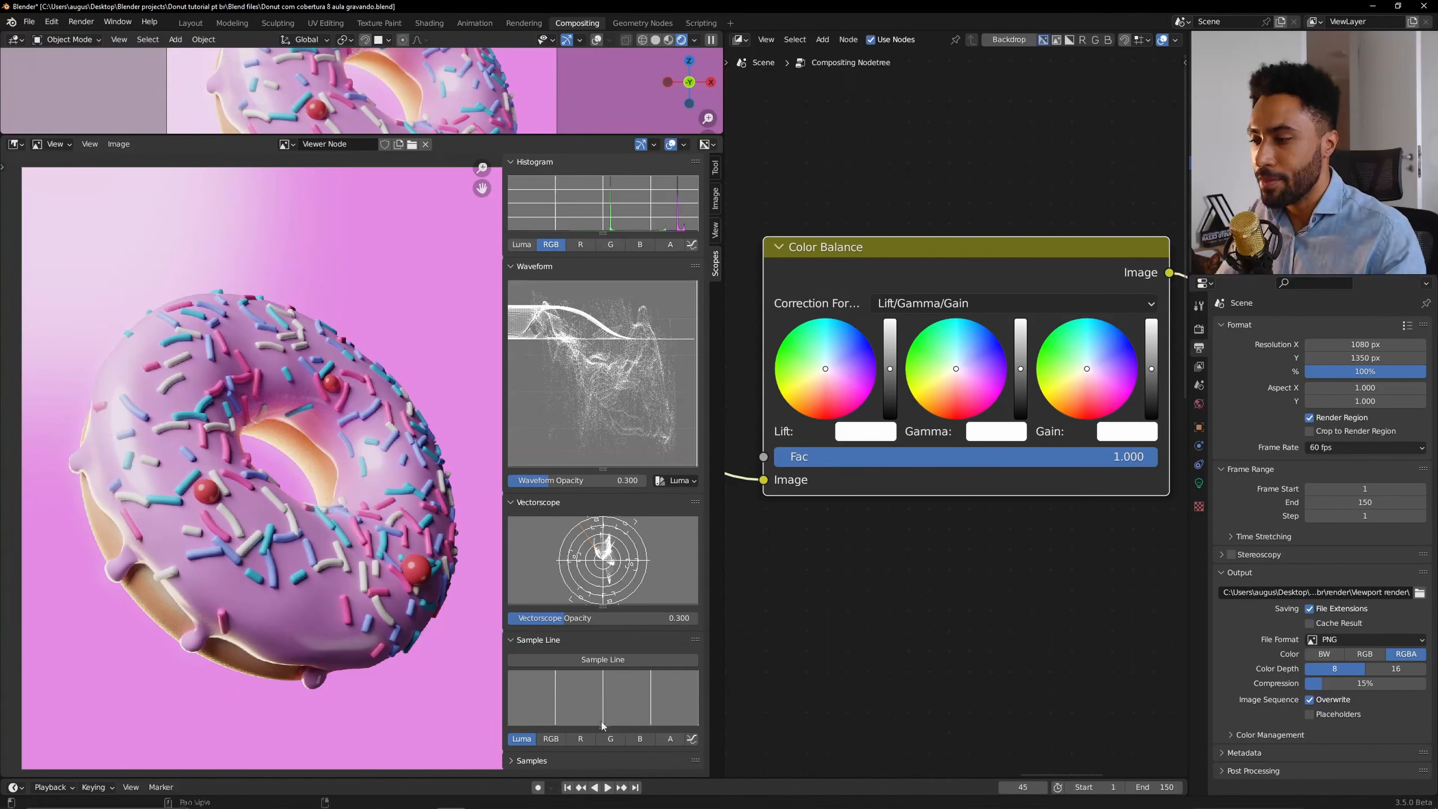
# Enlarge the Sample Line panel and shrink the Waveform panel.
pyautogui.moveTo(603, 729); pyautogui.dragTo(603, 783)
pyautogui.scroll(-2, 603, 736)
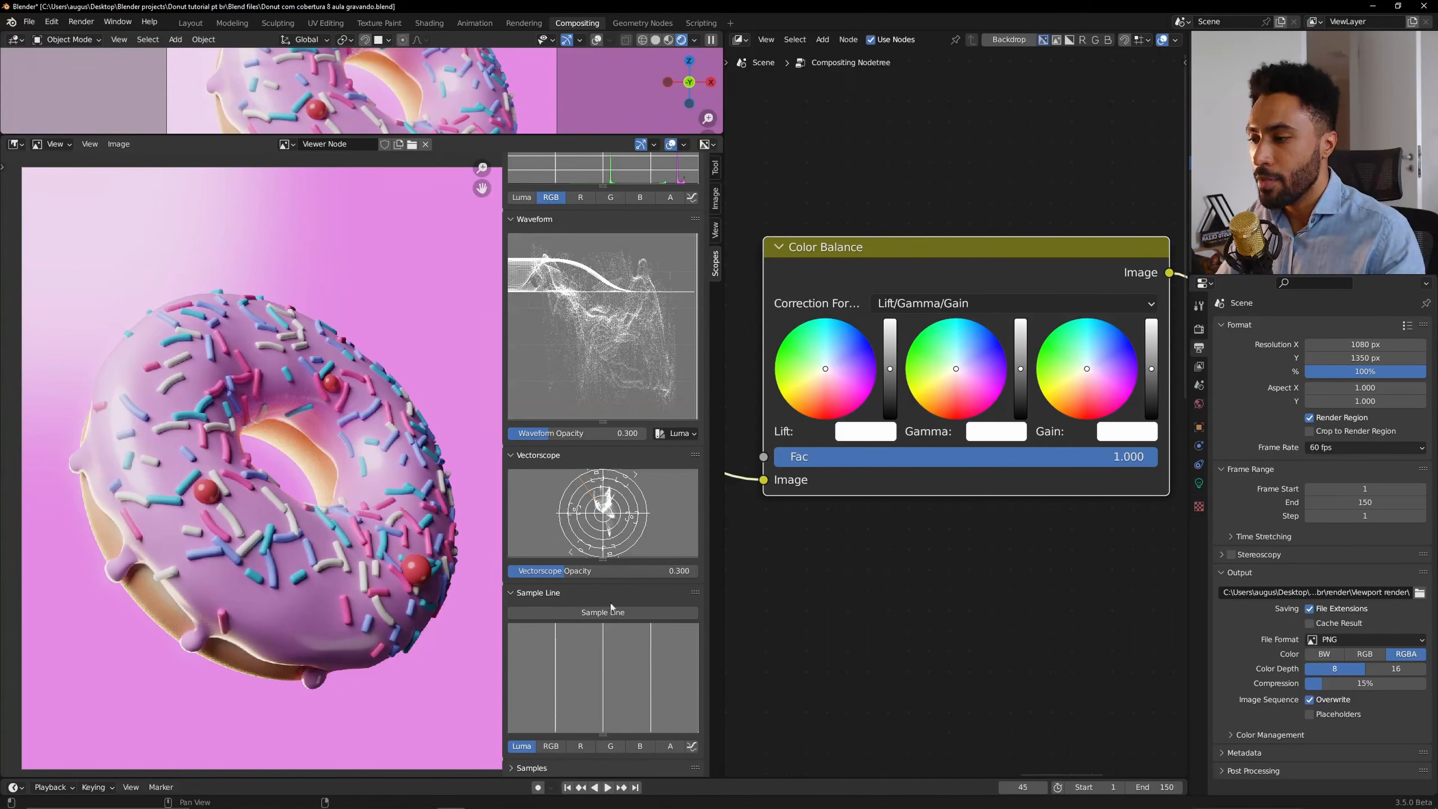
pyautogui.moveTo(603, 422); pyautogui.dragTo(603, 293)
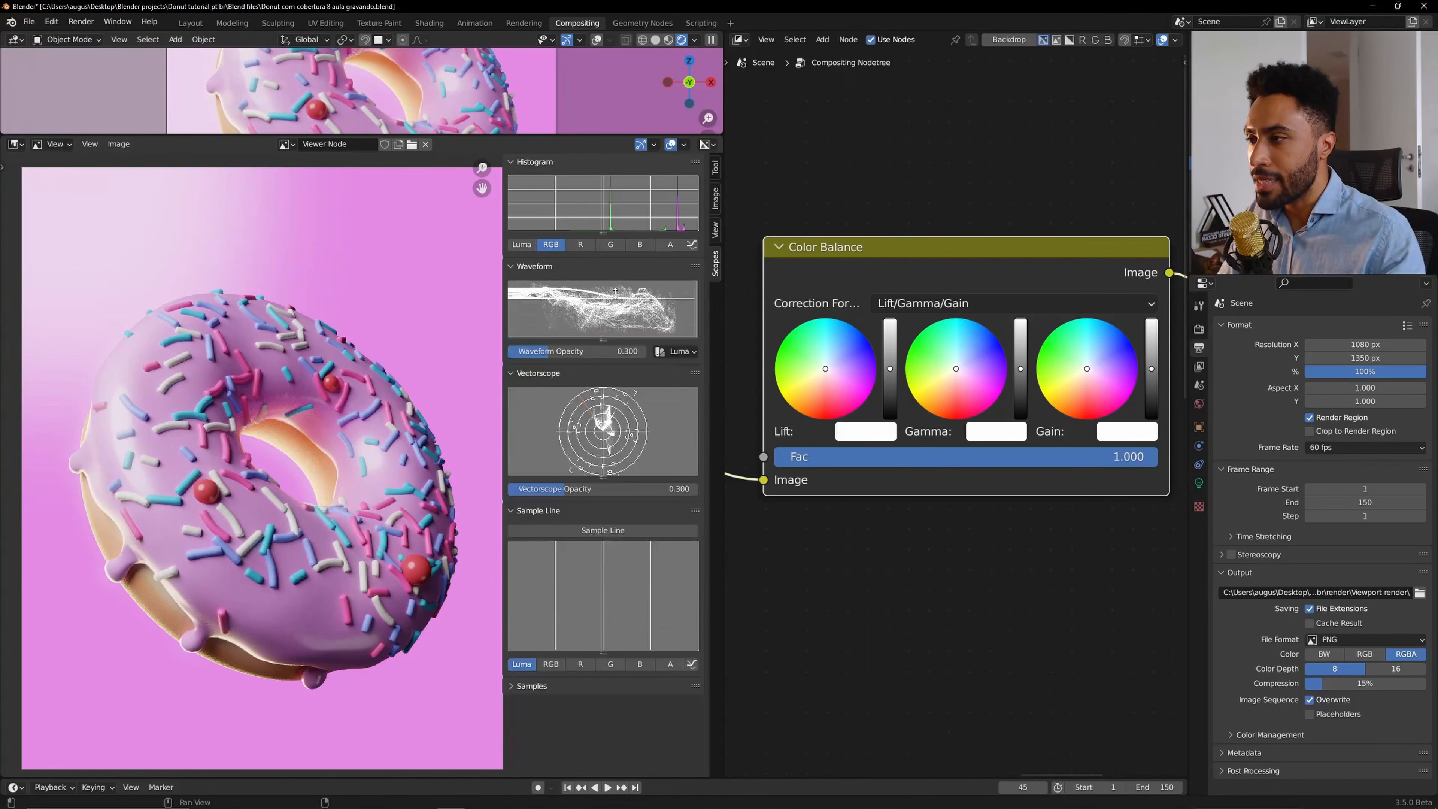
# Draw a sample line diagonally across the donut image from the upper left corner.
pyautogui.click(610, 532)
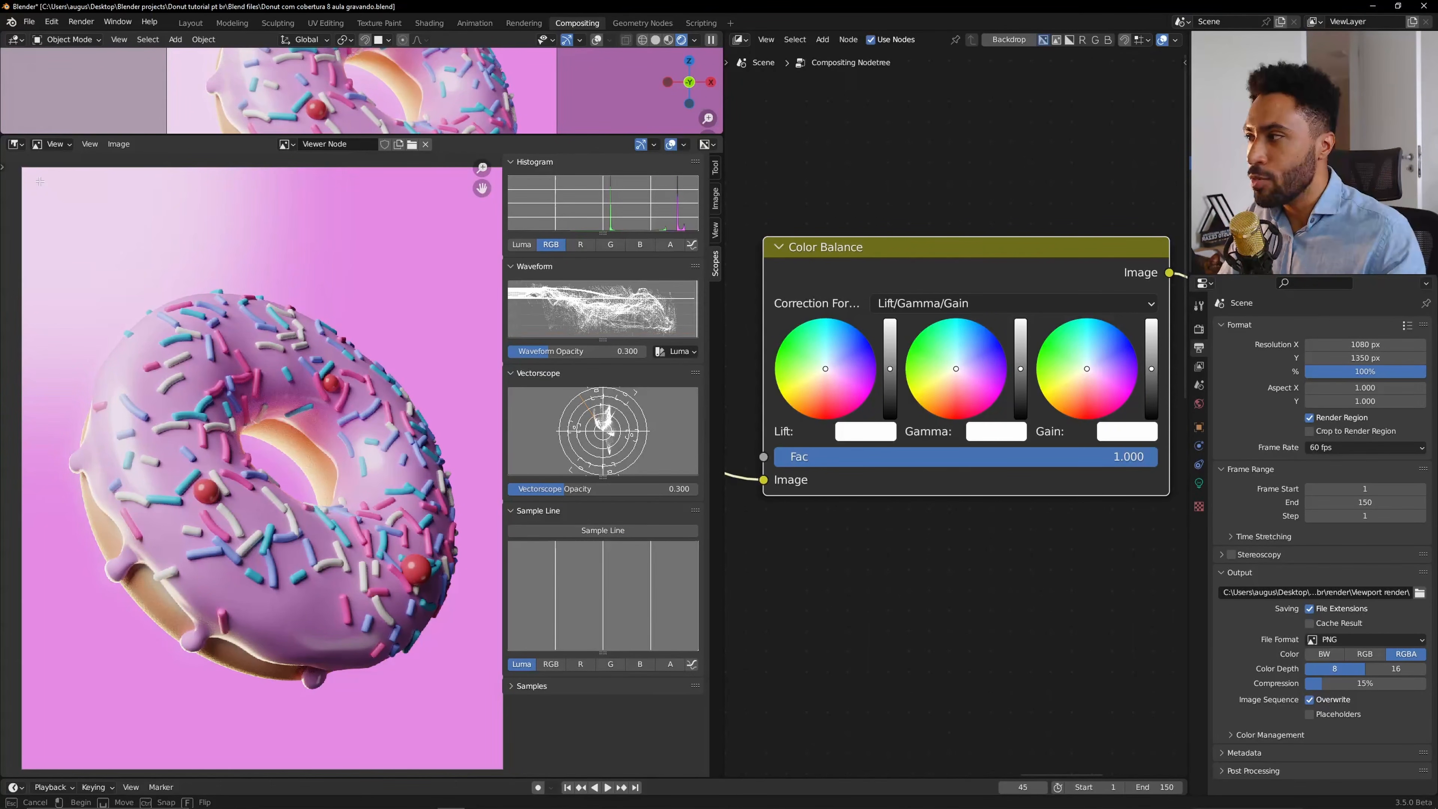
pyautogui.moveTo(30, 175); pyautogui.dragTo(422, 628)
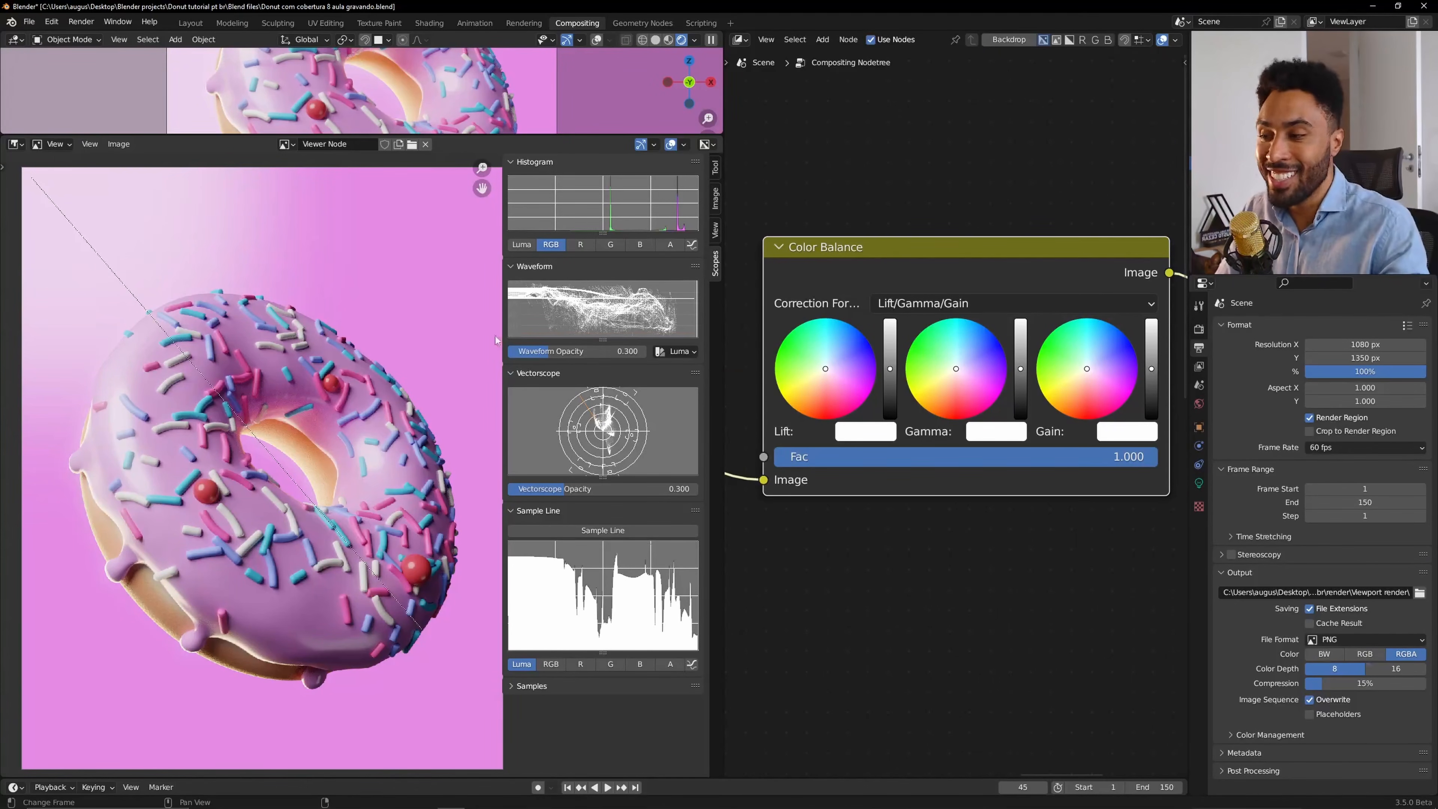
pyautogui.click(603, 529)
pyautogui.press('Escape')
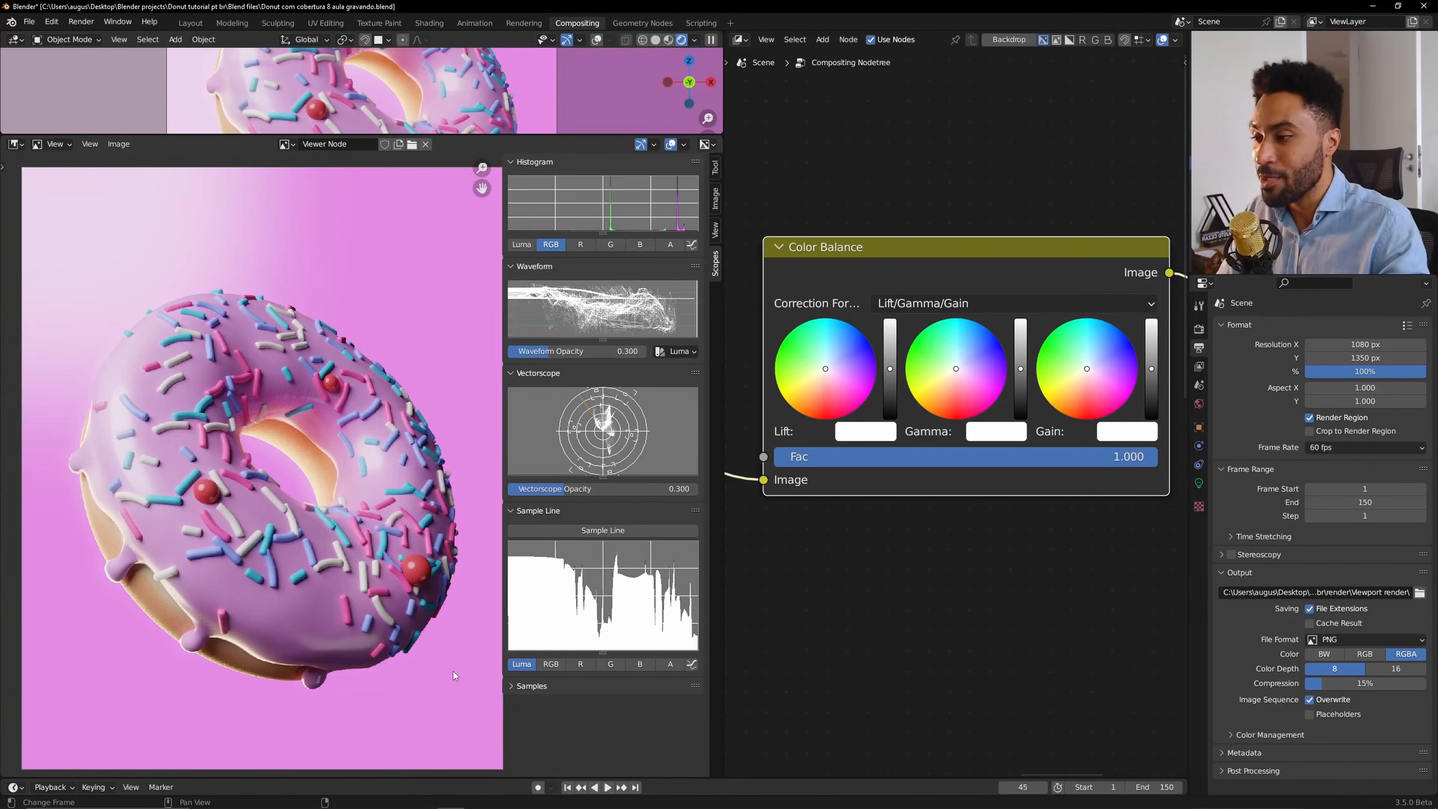
# Collapse the Sample Line panel, enlarge the Waveform, and set its mode to Red Green Blue after trying Parade and YCbCr.
pyautogui.click(541, 511)
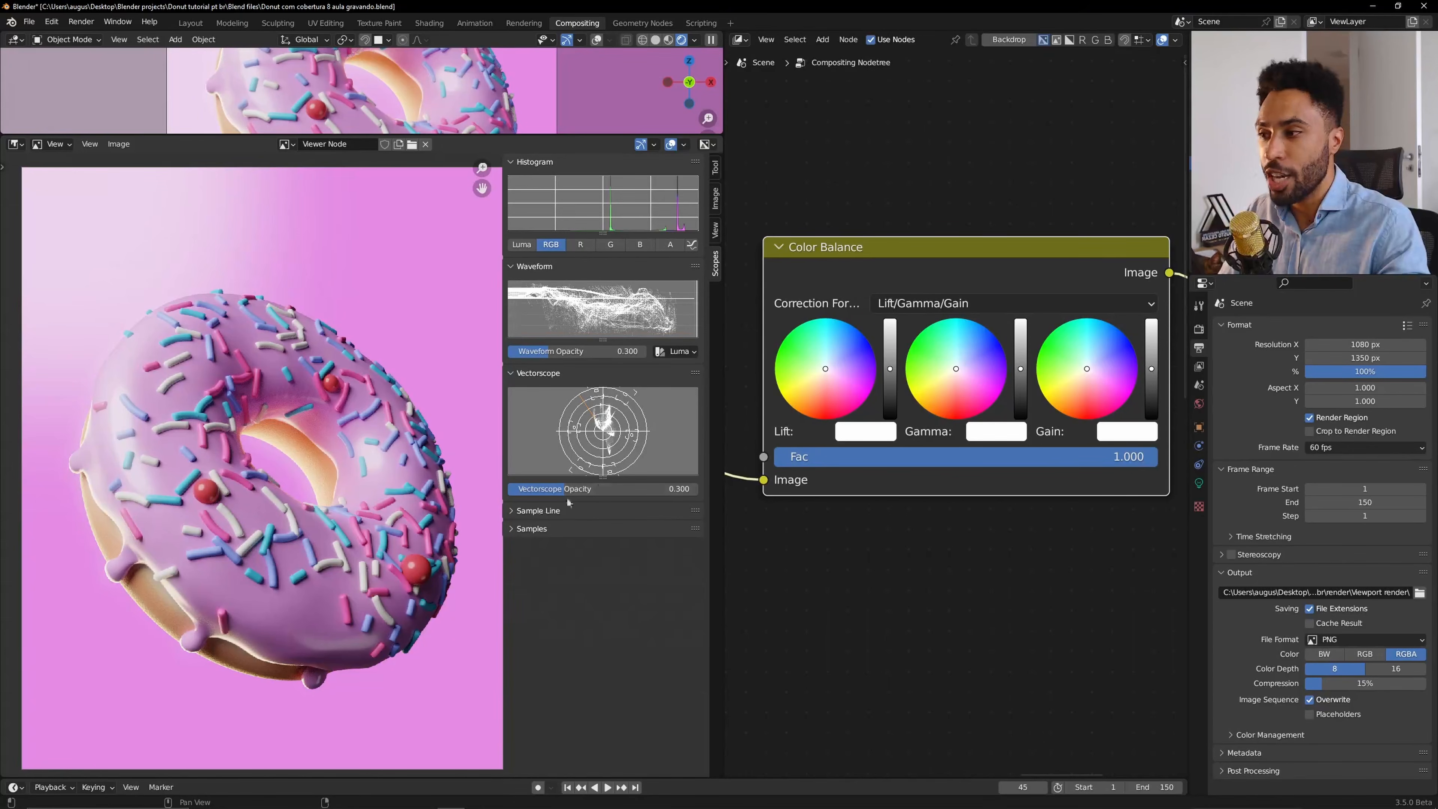
pyautogui.moveTo(600, 340); pyautogui.dragTo(602, 443)
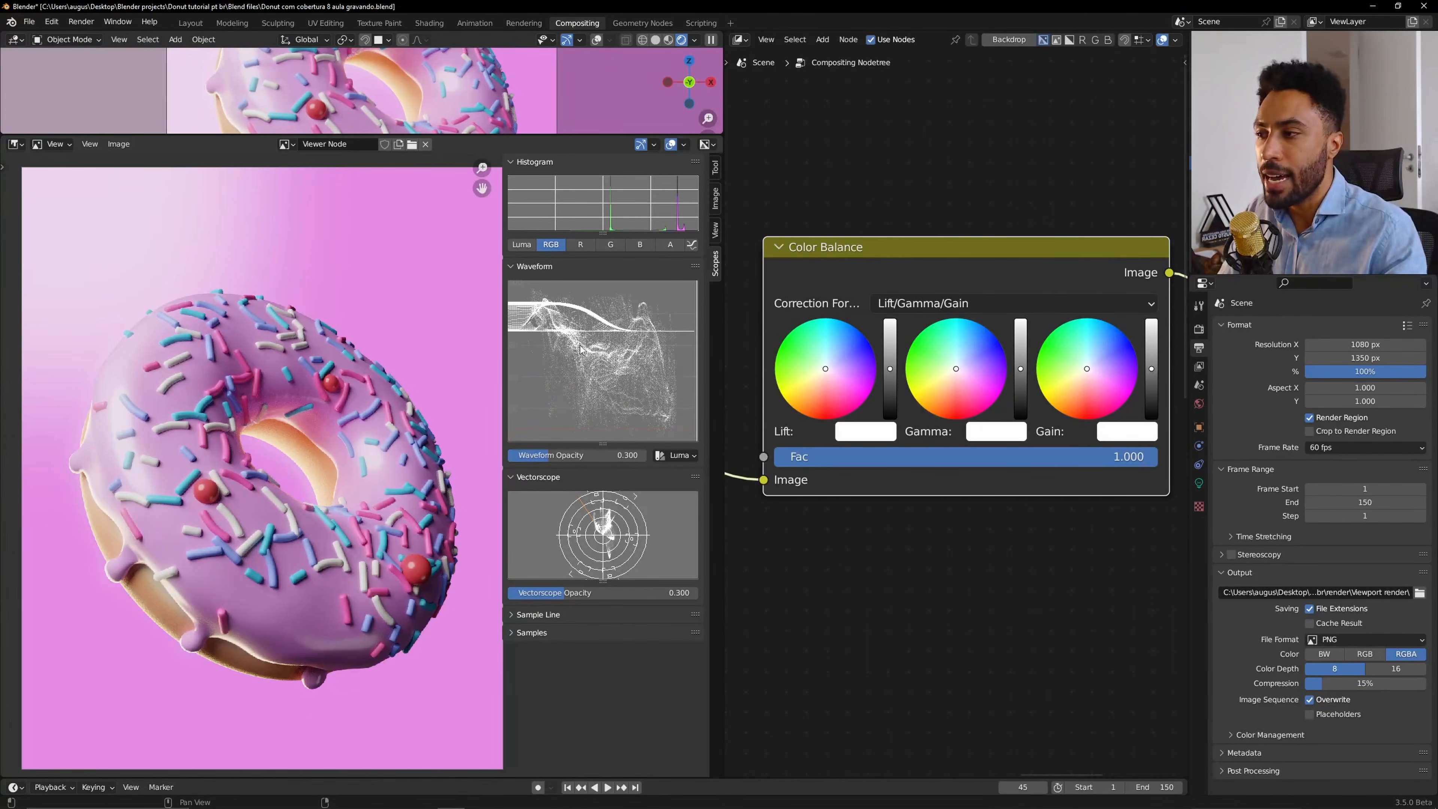
pyautogui.click(679, 455)
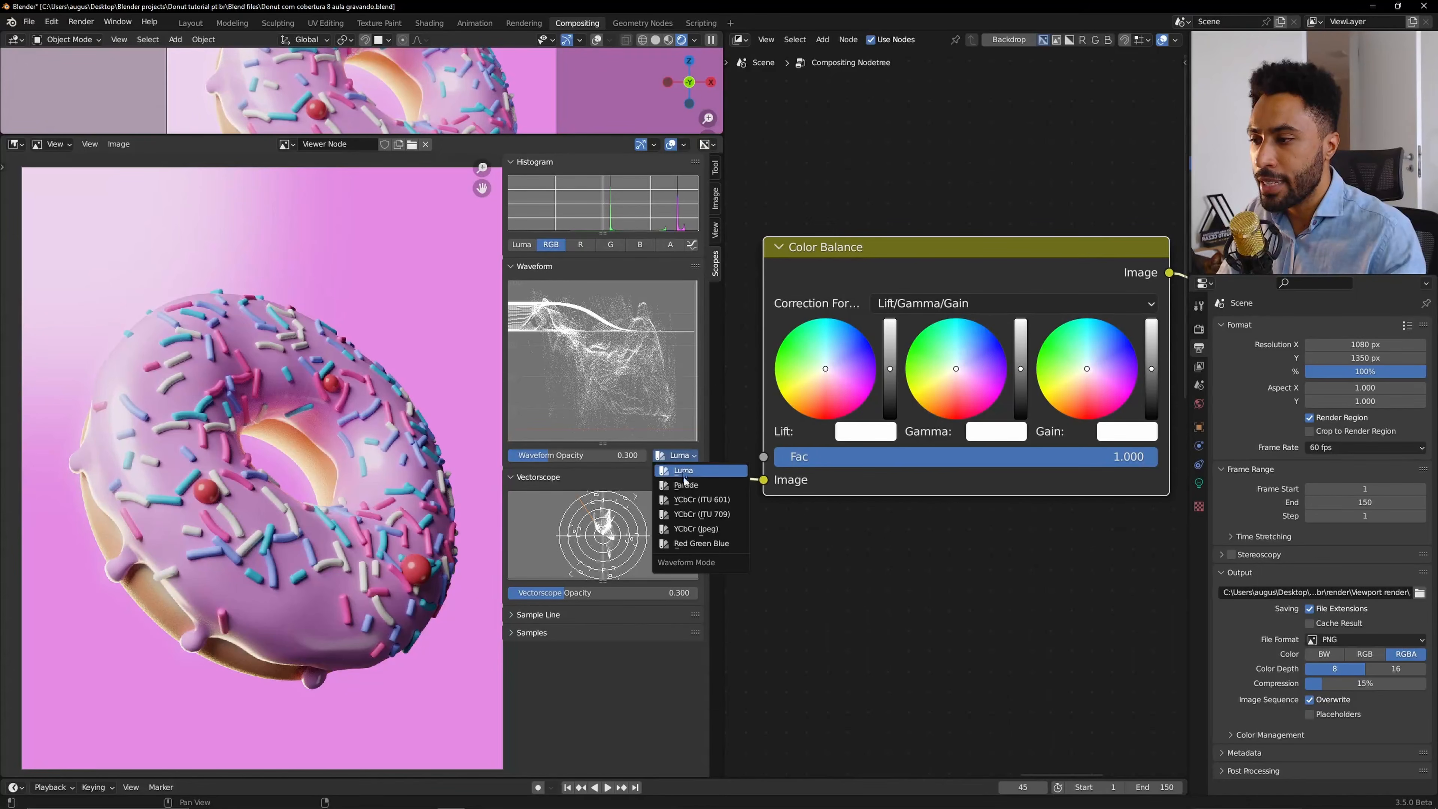
pyautogui.click(685, 485)
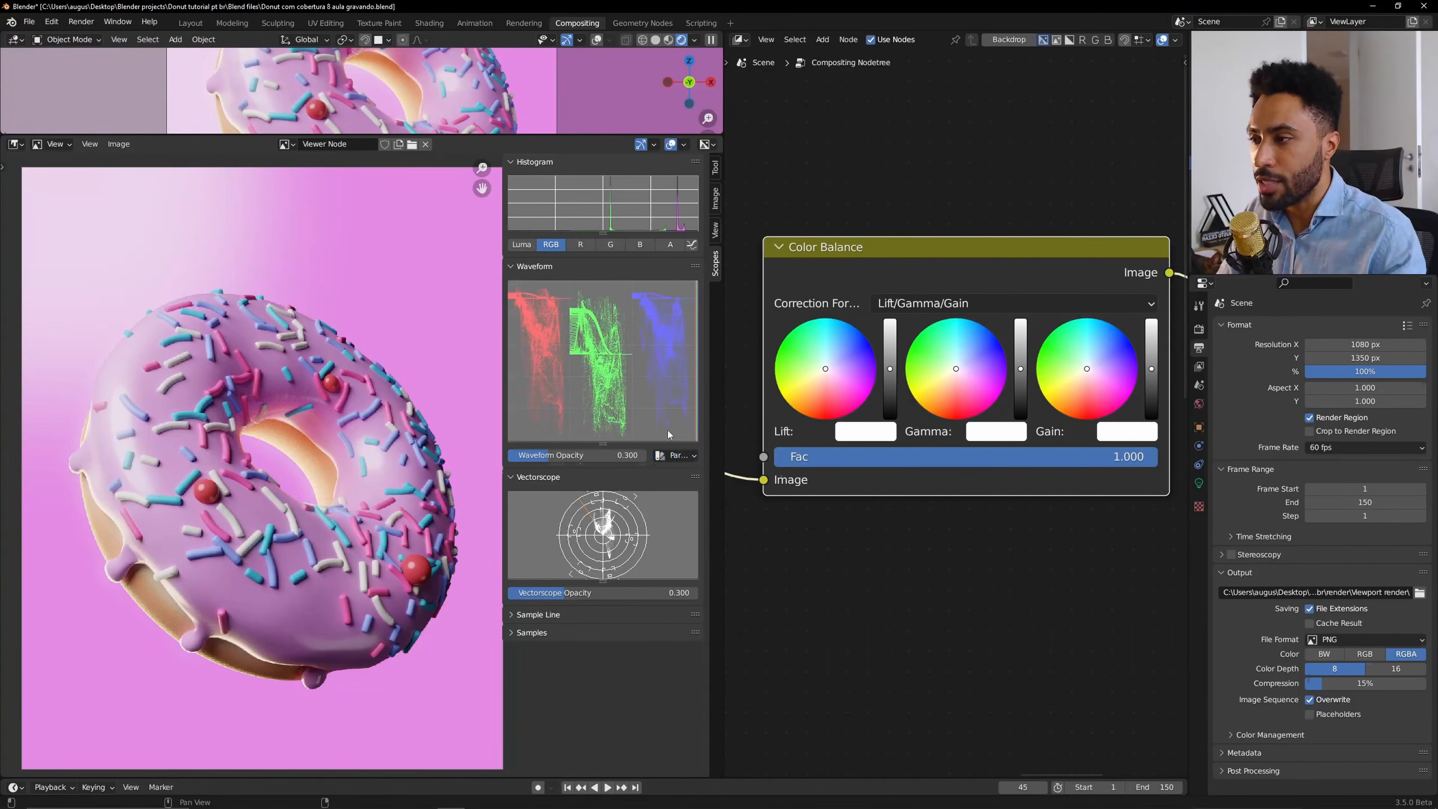
pyautogui.click(677, 455)
pyautogui.click(692, 509)
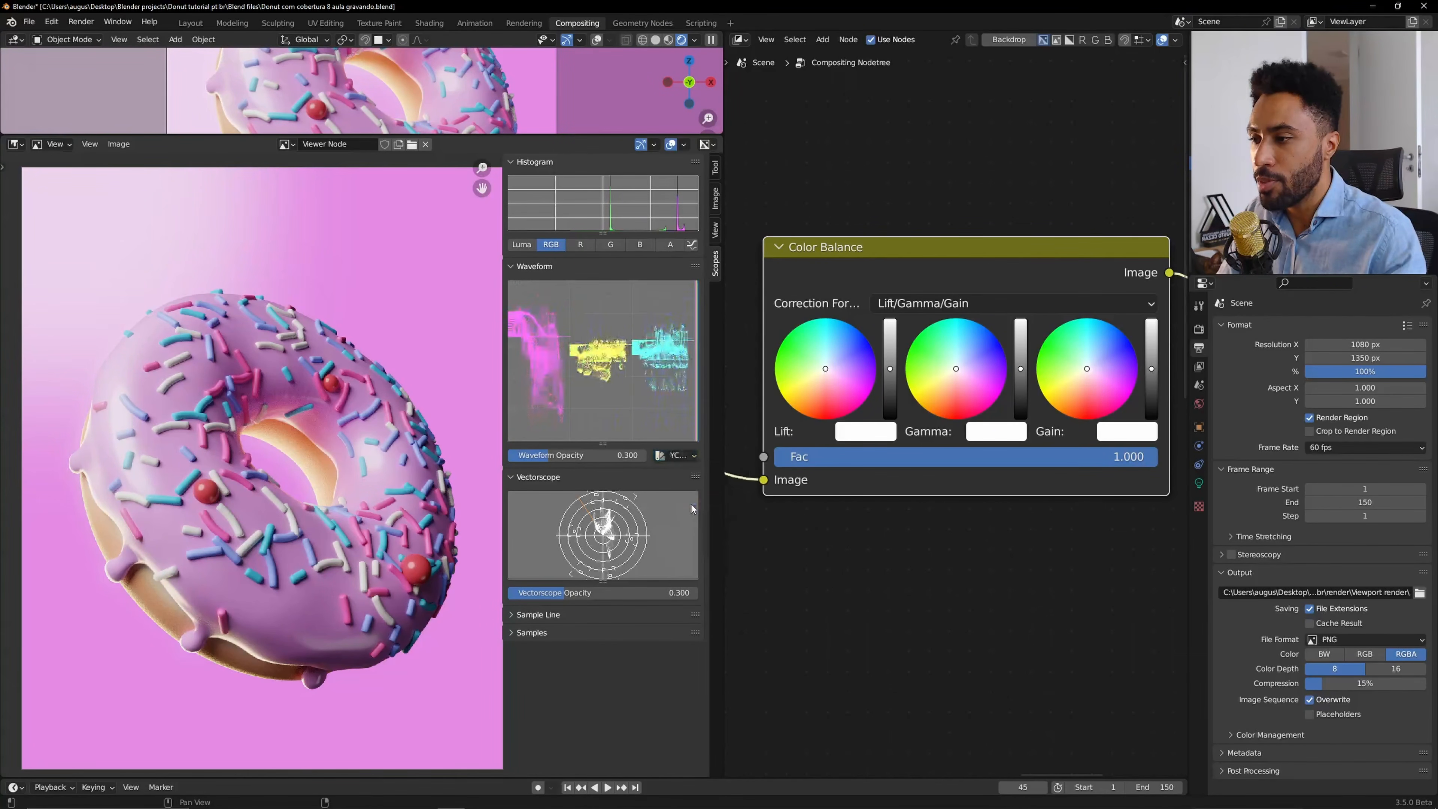
pyautogui.click(683, 457)
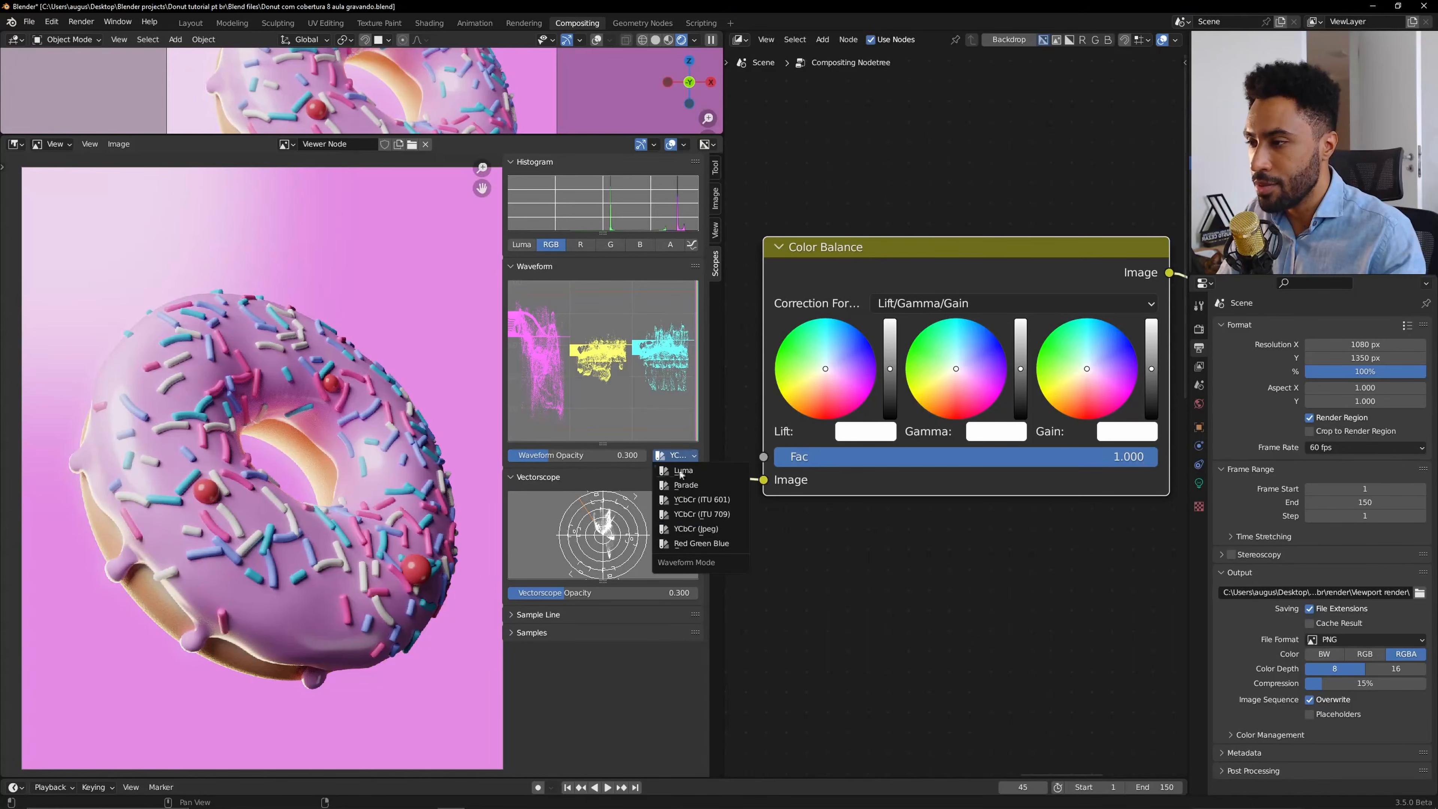
pyautogui.click(670, 477)
pyautogui.click(676, 455)
pyautogui.click(686, 547)
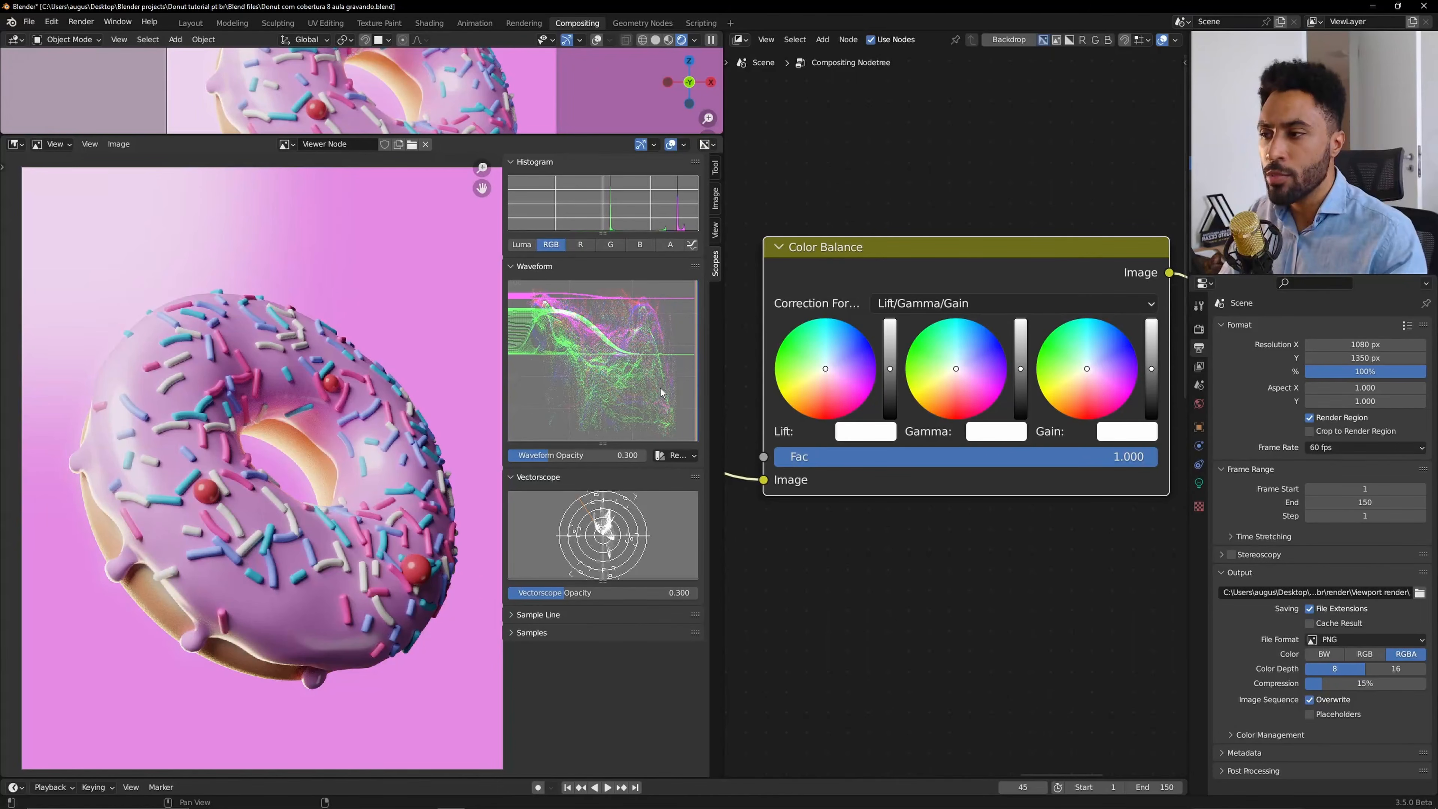
# Nudge the Color Balance node slightly and enlarge the 3D viewport above the image editor again.
pyautogui.moveTo(983, 255)
pyautogui.mouseDown()
pyautogui.moveTo(954, 251)
pyautogui.moveTo(979, 273)
pyautogui.mouseUp()
pyautogui.rightClick(978, 276)
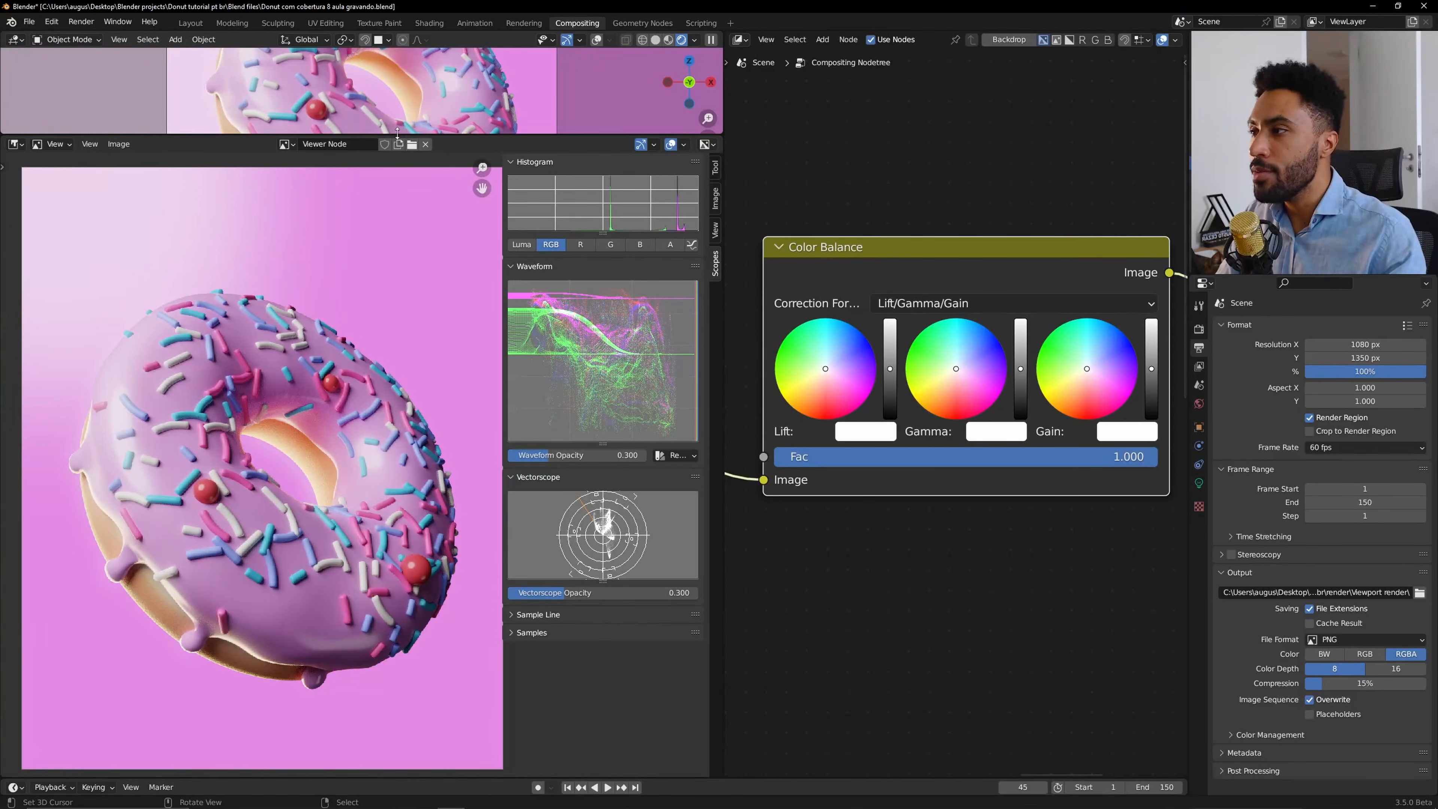
pyautogui.moveTo(397, 135); pyautogui.dragTo(358, 428)
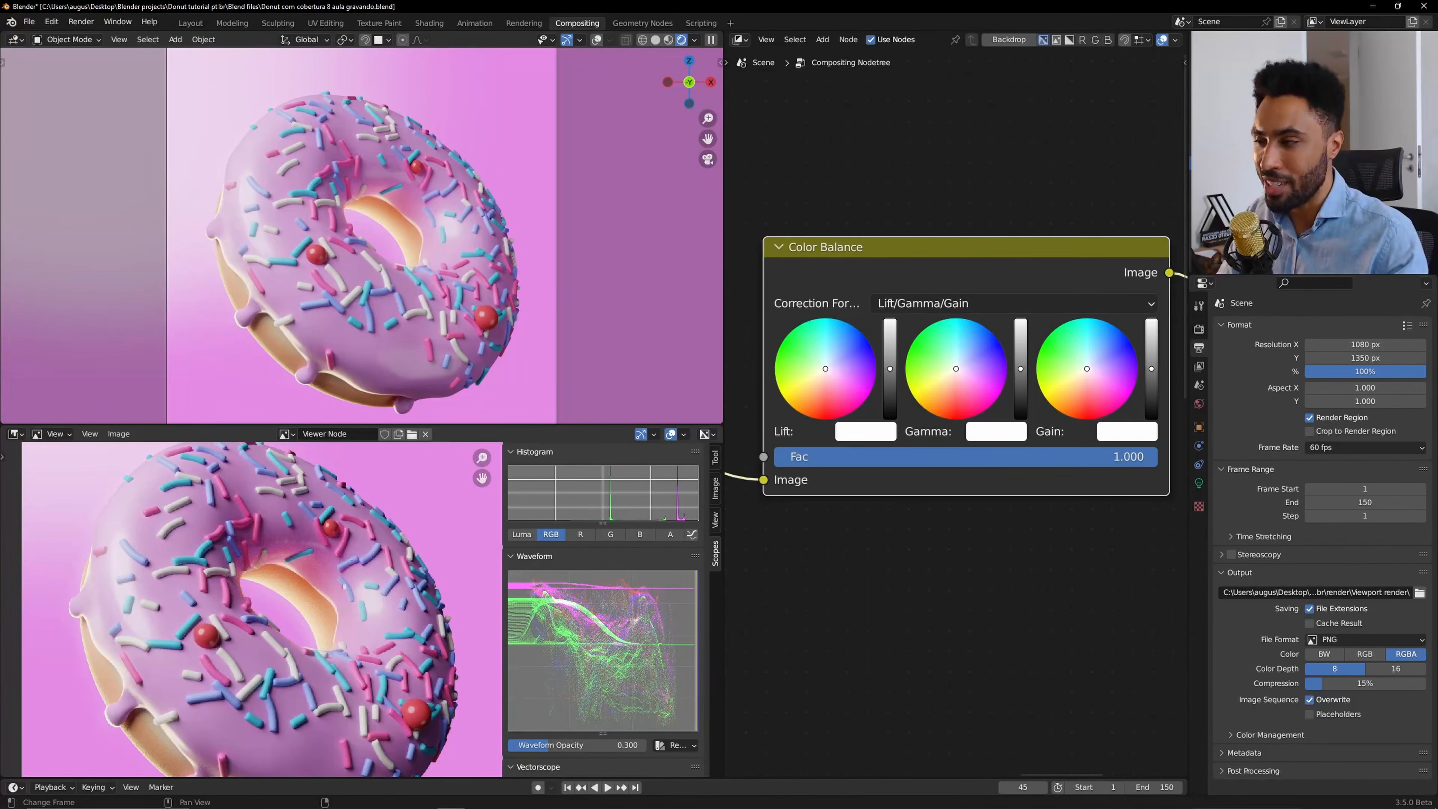
# Enlarge the image editor by shrinking the 3D viewport above it.
pyautogui.moveTo(362, 424); pyautogui.dragTo(510, 135)
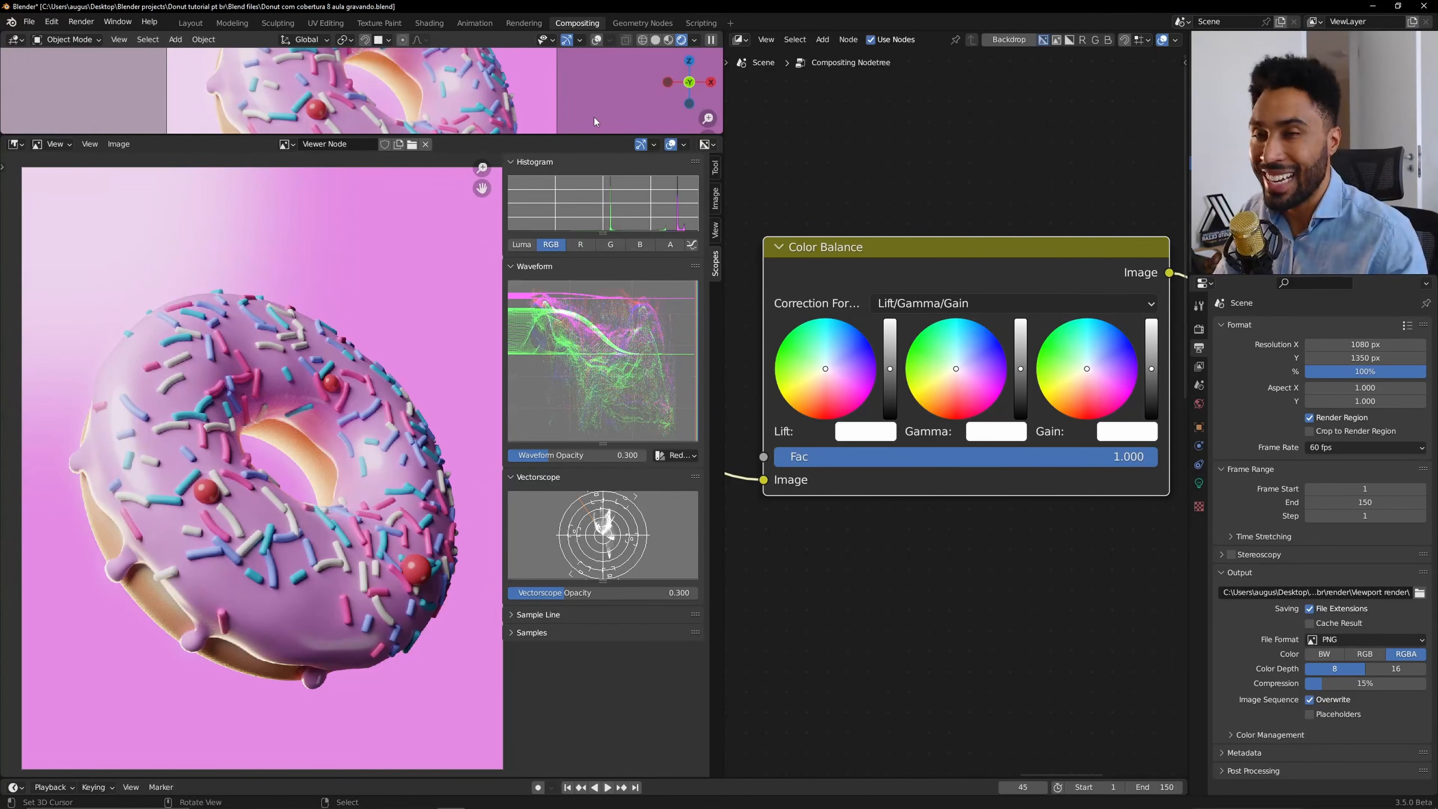
pyautogui.click(14, 144)
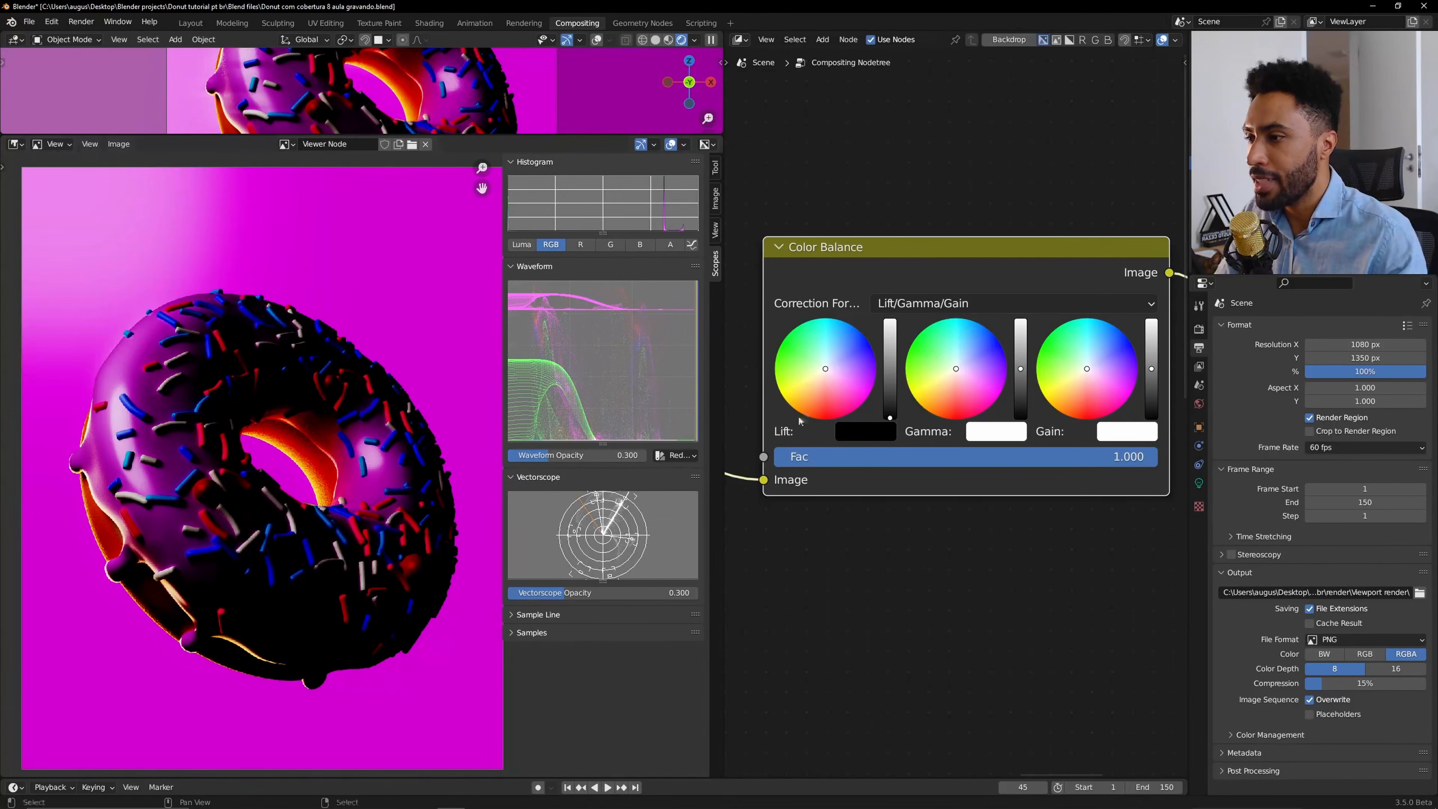
# Try raising and lowering the Lift brightness slider on the Color Balance node, resetting it in between.
pyautogui.moveTo(892, 415); pyautogui.dragTo(894, 367)
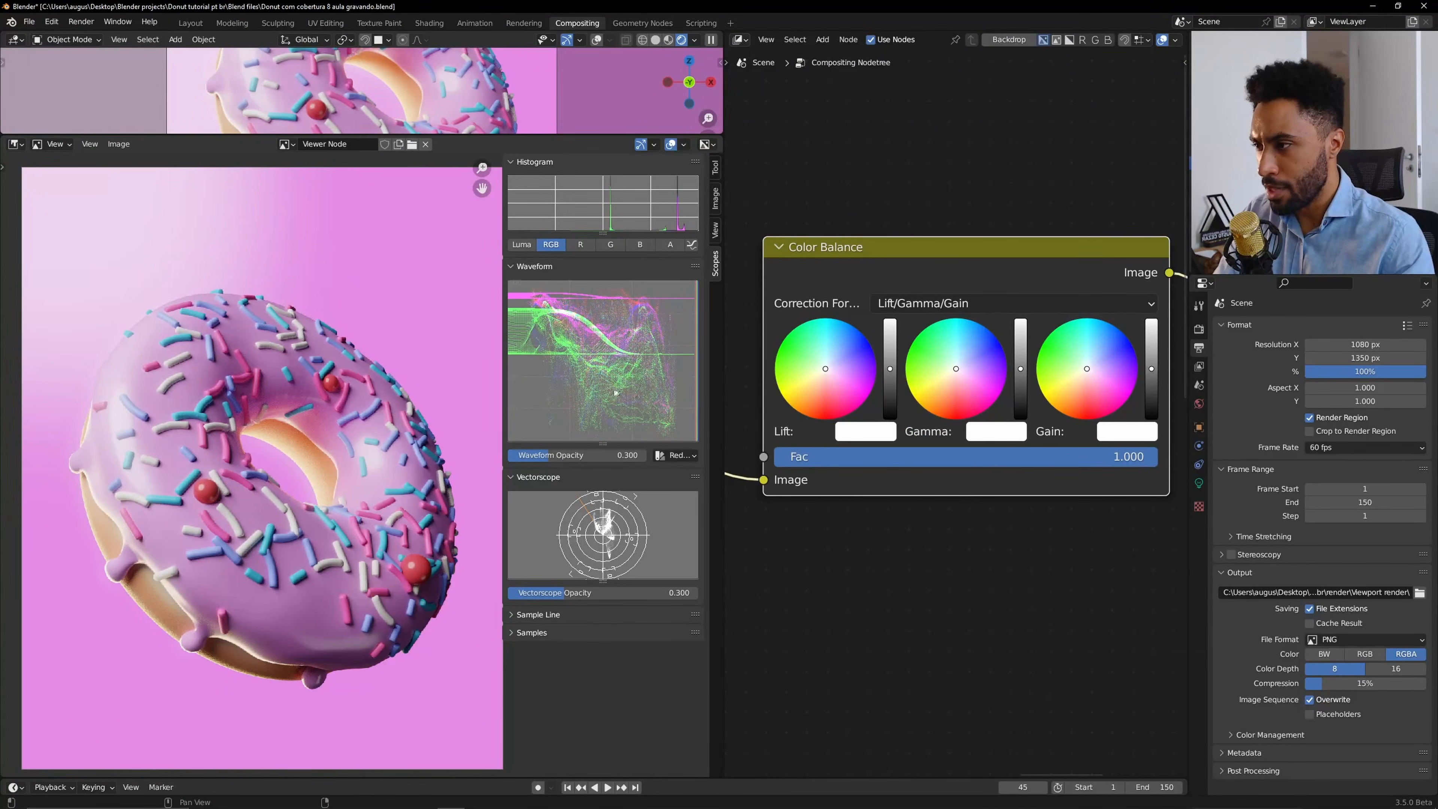
pyautogui.moveTo(891, 370); pyautogui.dragTo(888, 378)
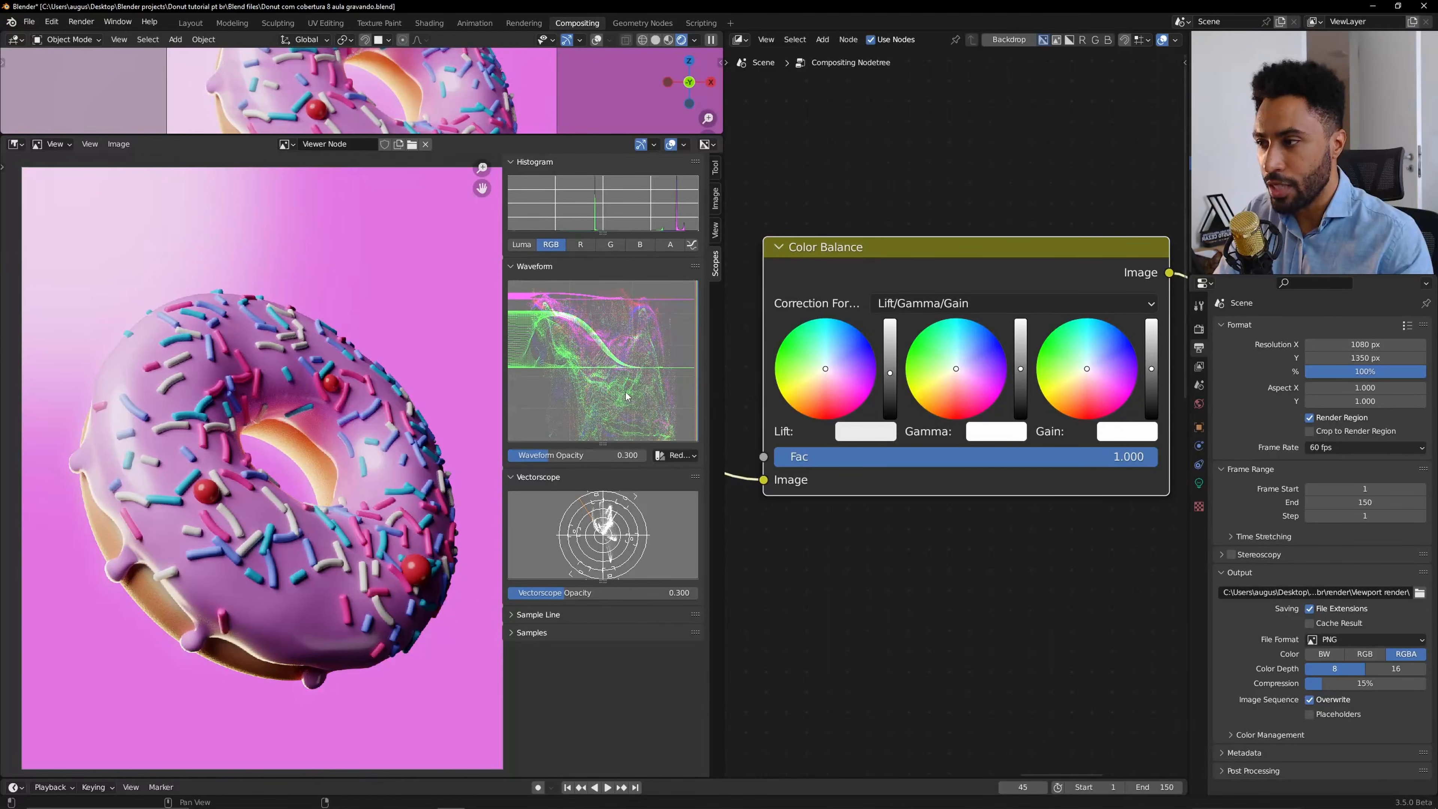
pyautogui.press('BackSpace')
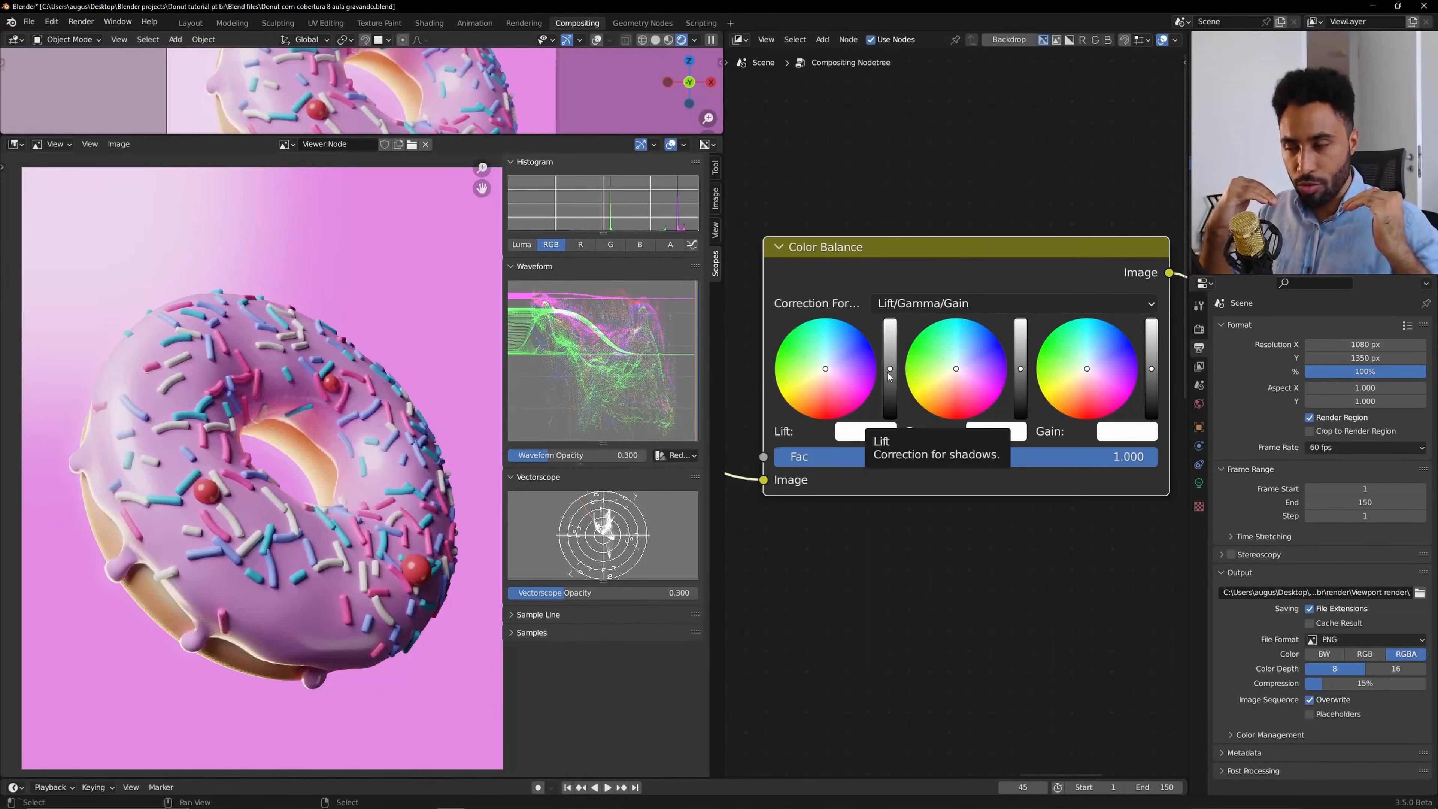
pyautogui.moveTo(892, 355); pyautogui.dragTo(893, 343)
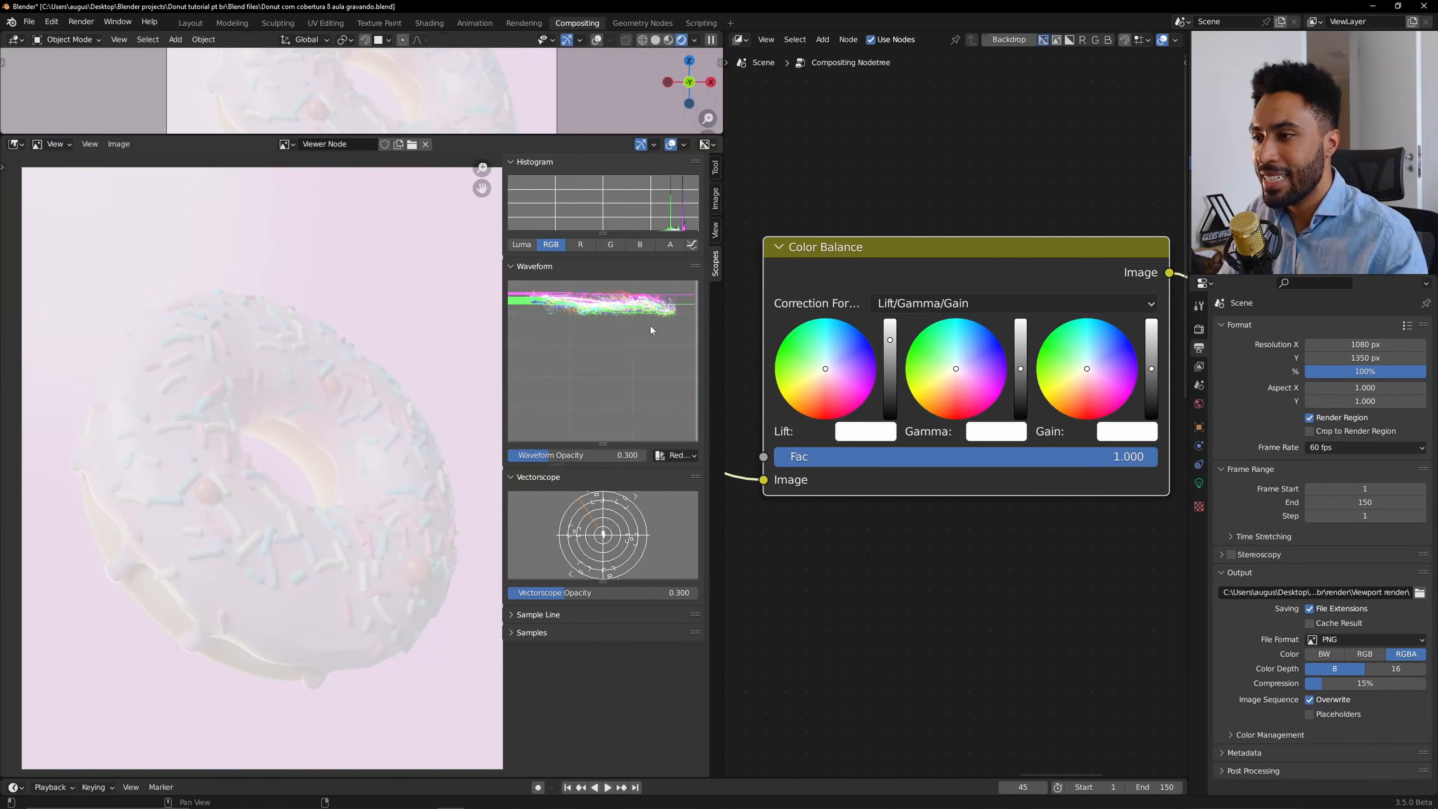
pyautogui.moveTo(890, 340); pyautogui.dragTo(890, 368)
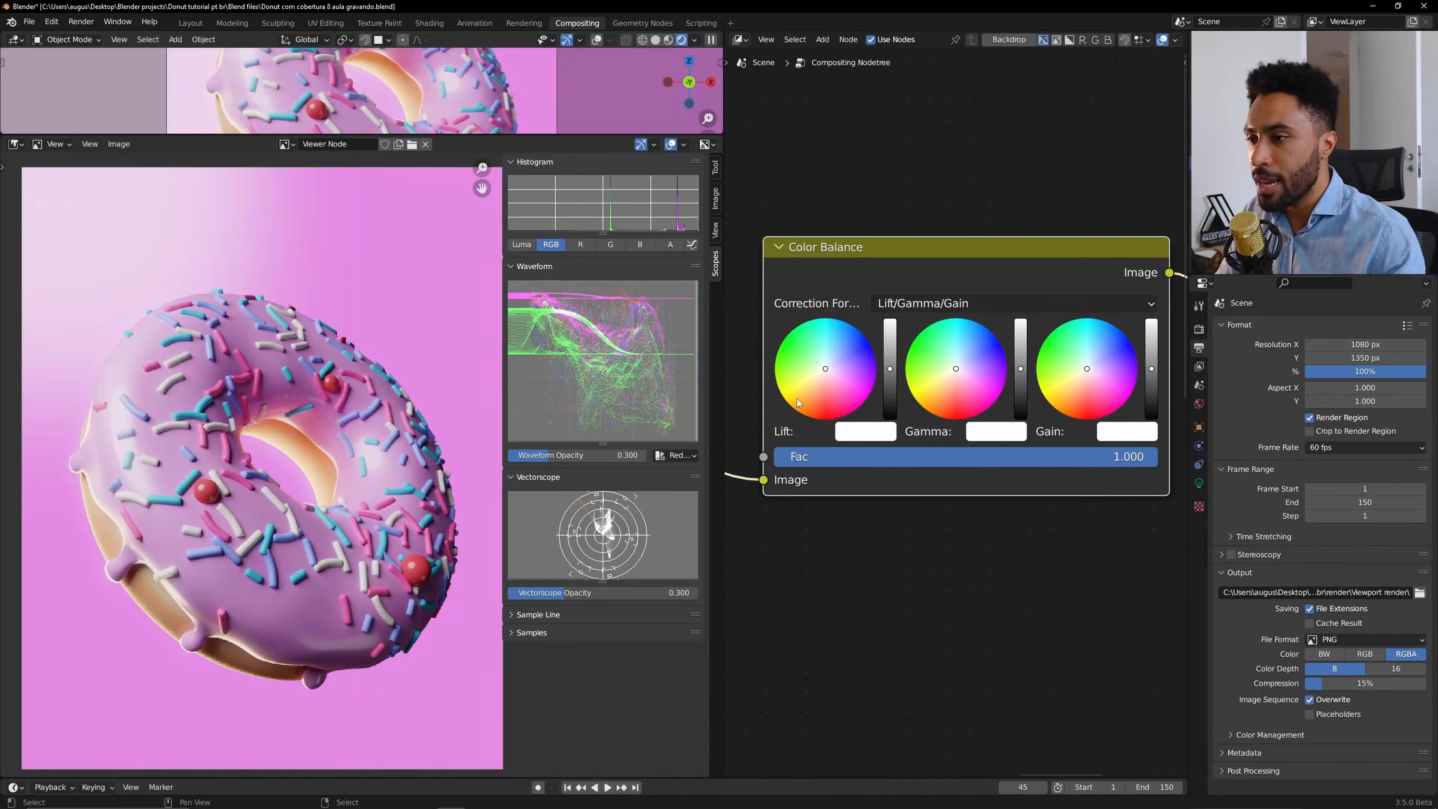
# Try several Lift colour tints around the wheel, then reset the Lift colour.
pyautogui.click(797, 403)
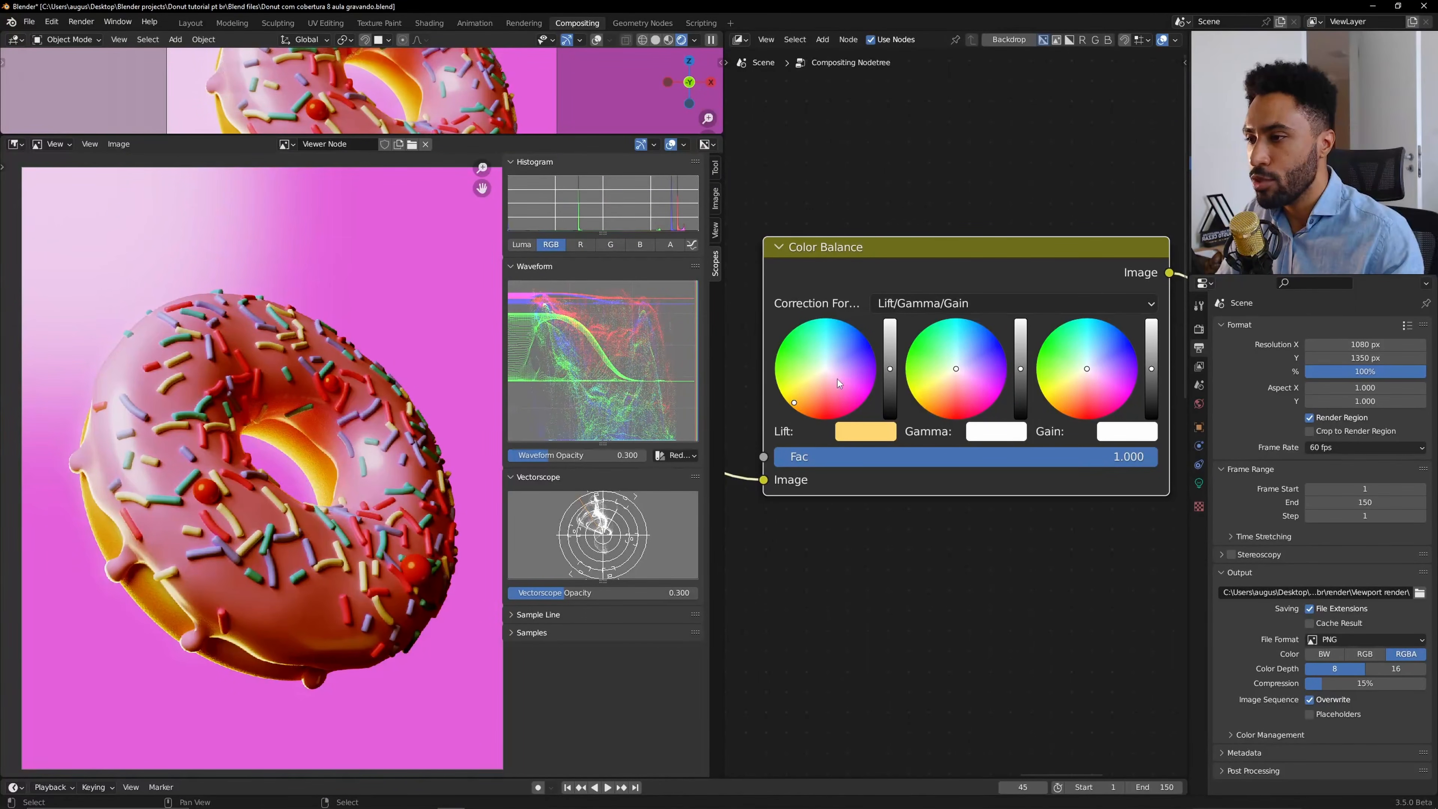
pyautogui.click(849, 345)
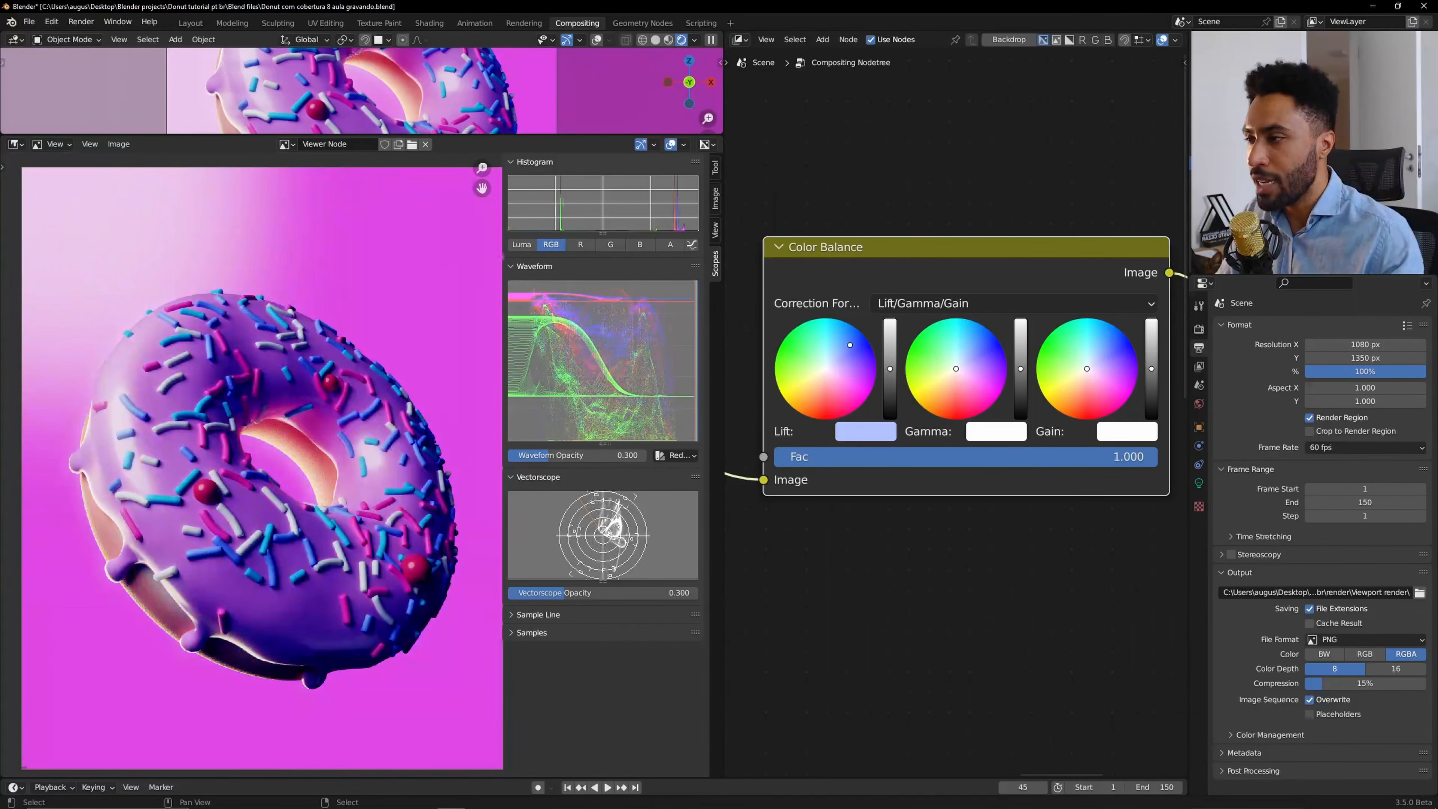
pyautogui.click(793, 396)
pyautogui.click(826, 406)
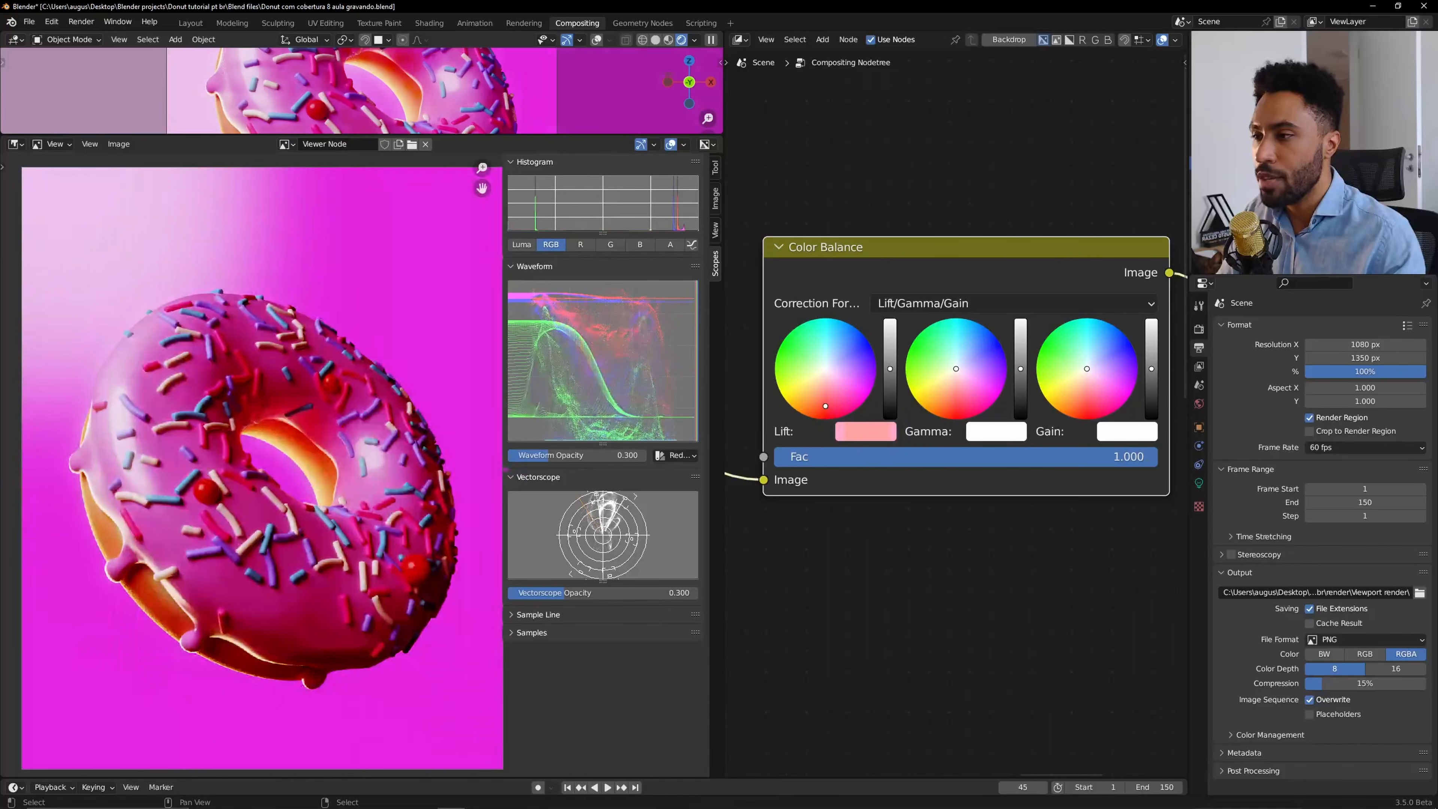
pyautogui.click(799, 345)
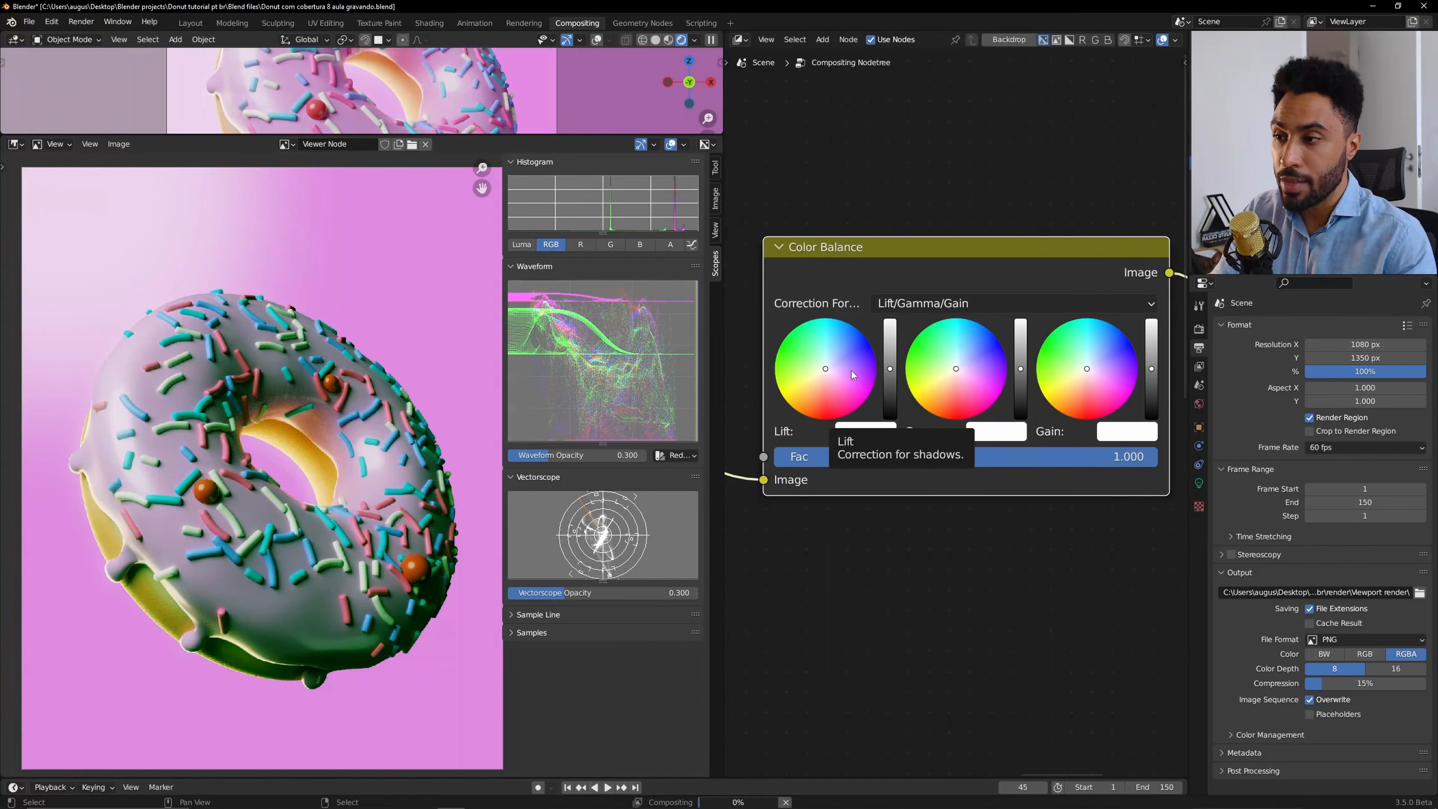
pyautogui.press('BackSpace')
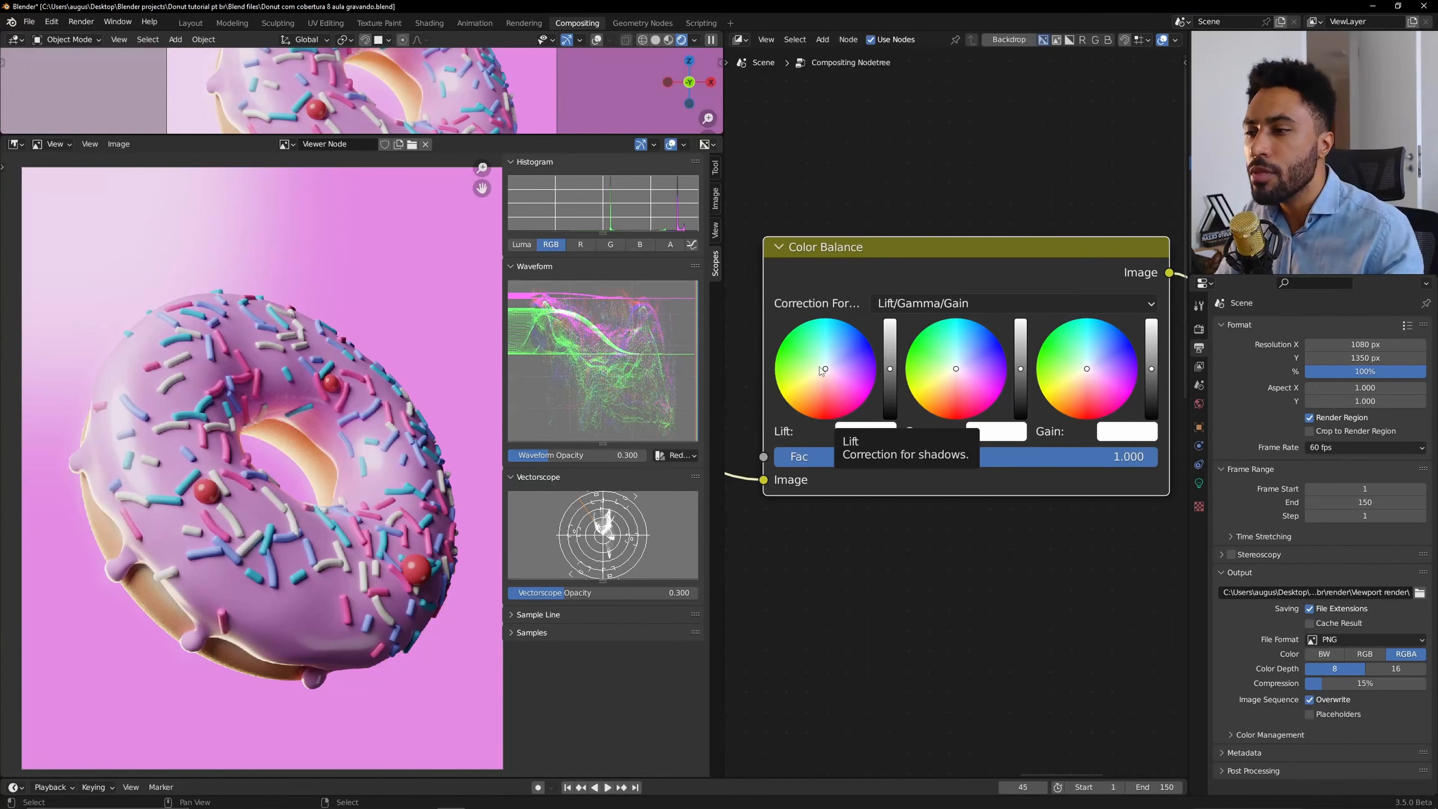
# Nudge the Lift colour slightly off centre and toggle the Color Balance node's mute to compare before and after.
pyautogui.click(830, 375)
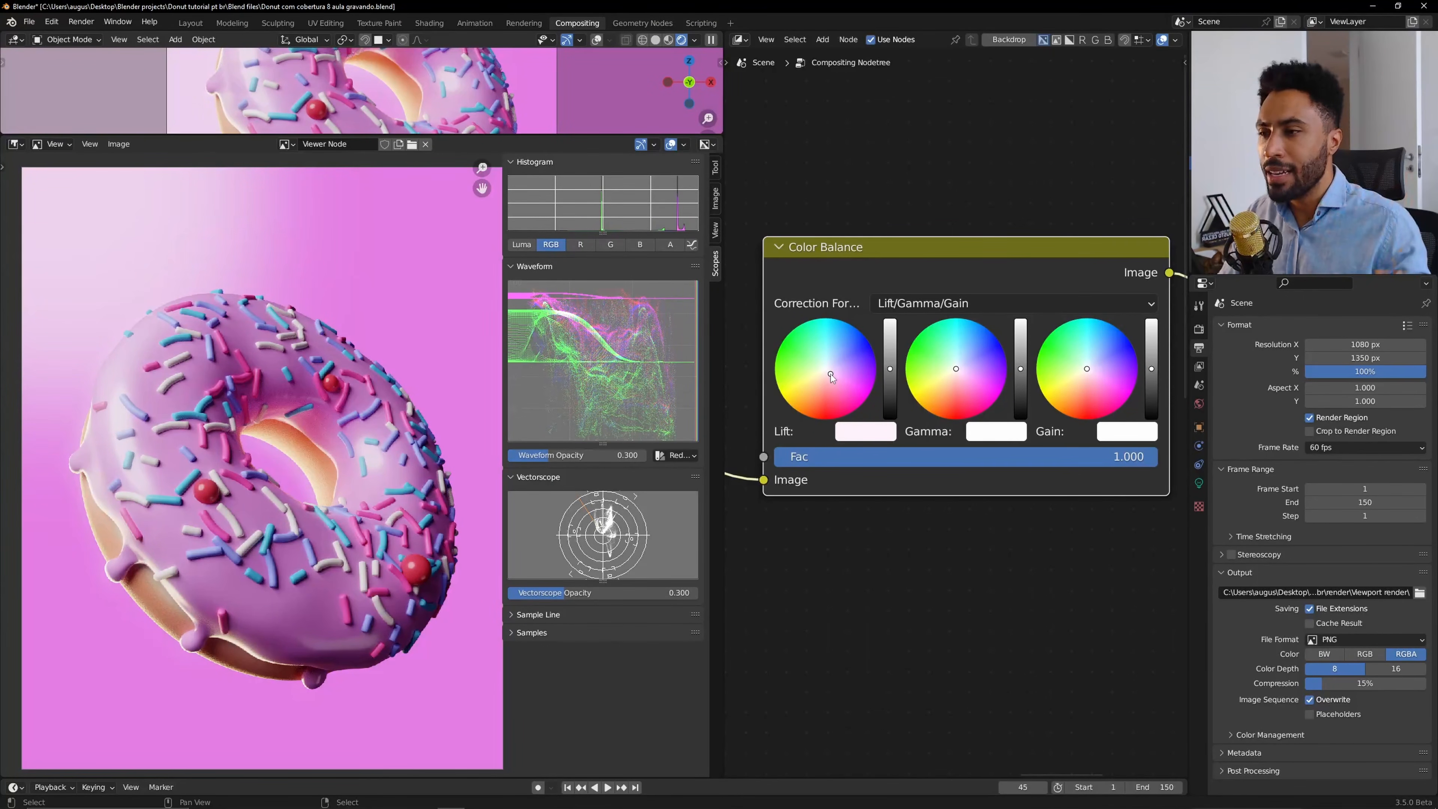
pyautogui.moveTo(831, 375); pyautogui.dragTo(830, 372)
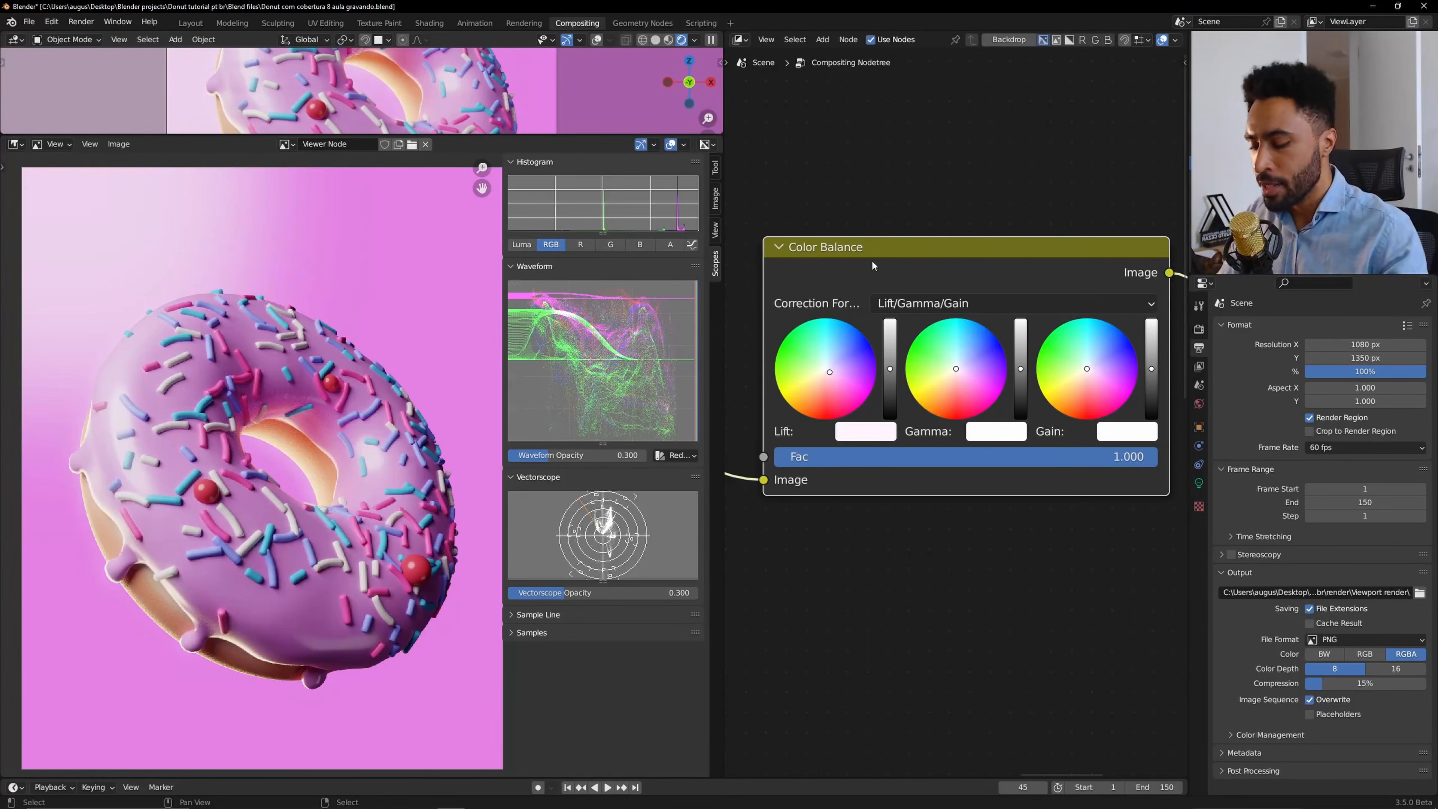
pyautogui.press('m')
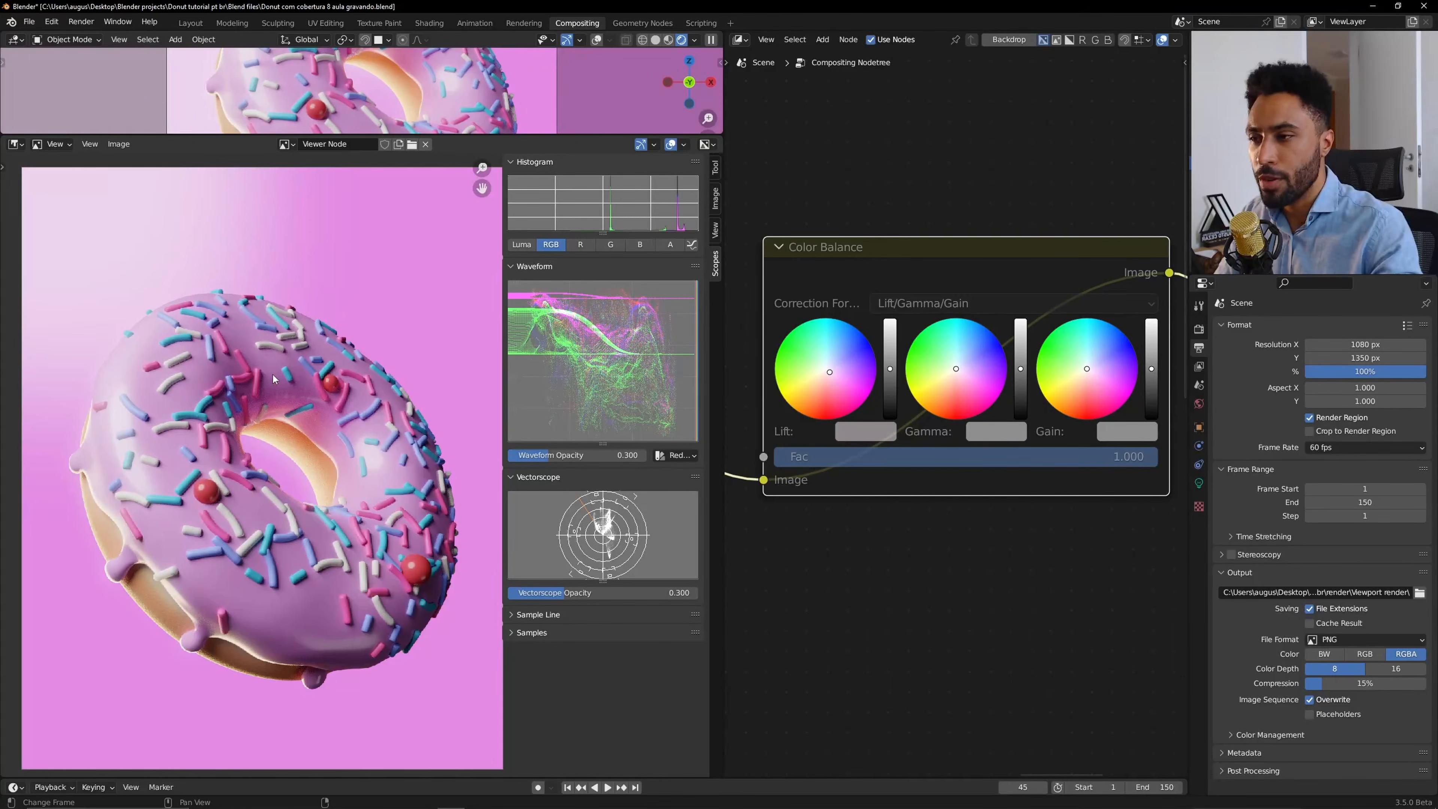
pyautogui.press('m')
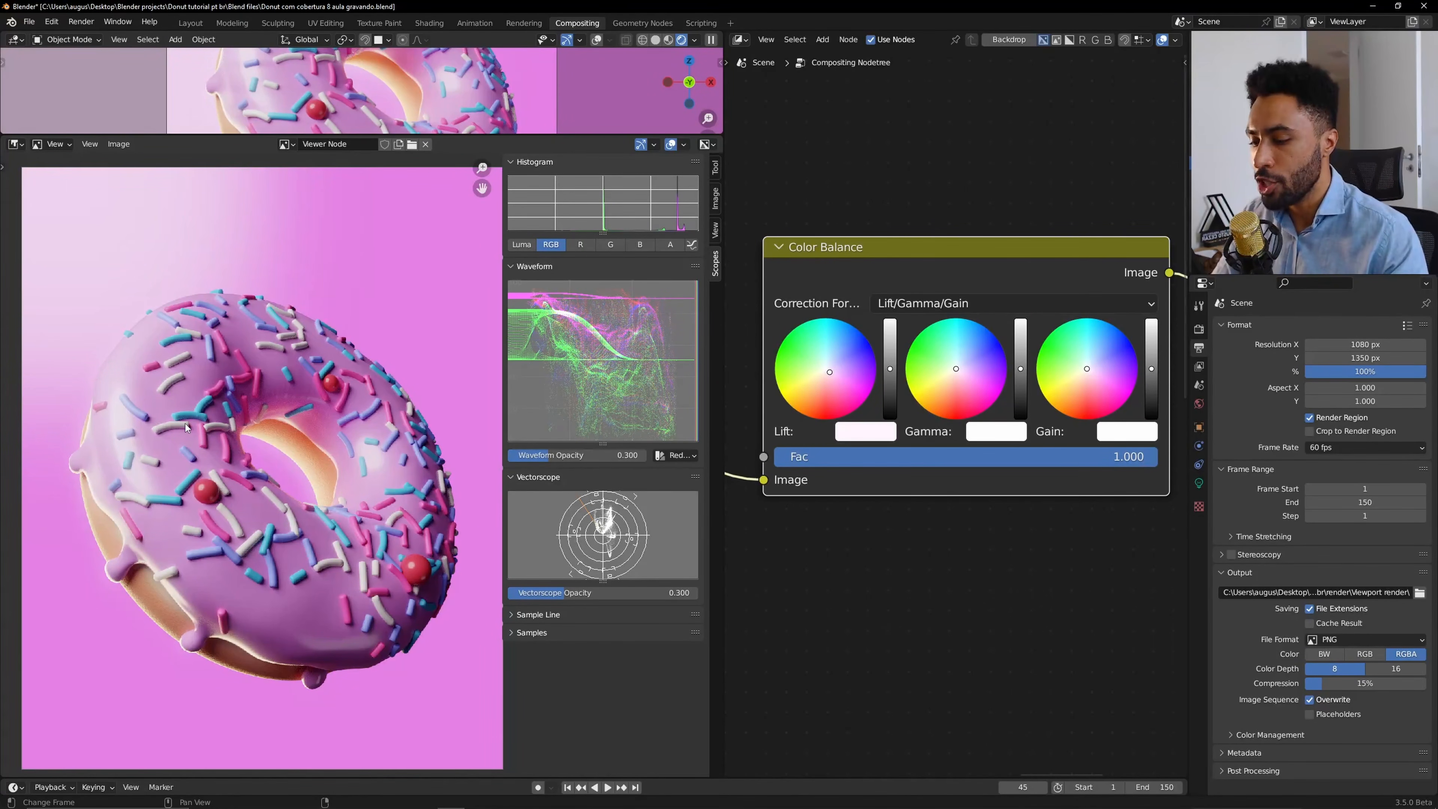
# Reconnect the Color Balance Image output to the Composite and Viewer nodes to restore the viewer image.
pyautogui.press('F12')
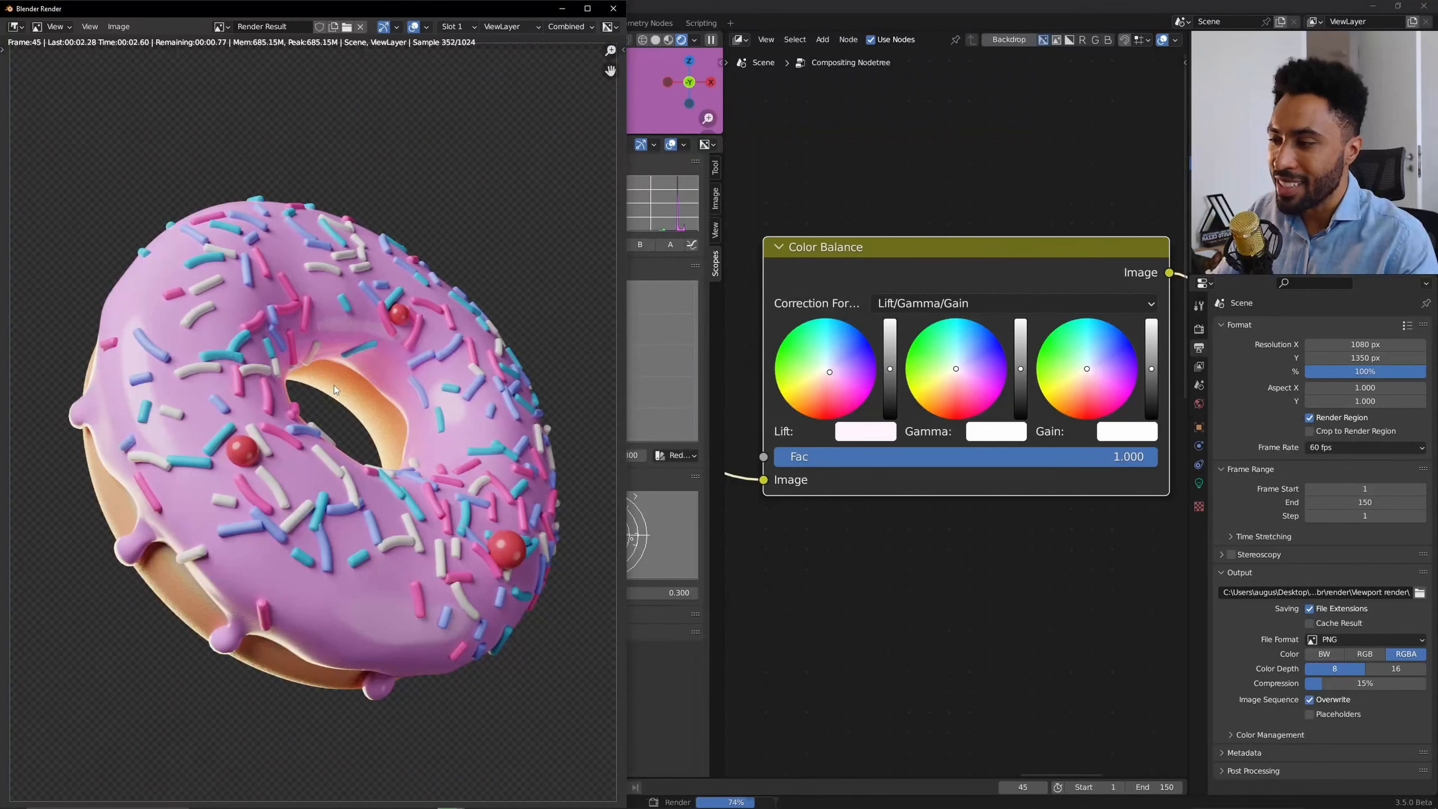
pyautogui.press('Escape')
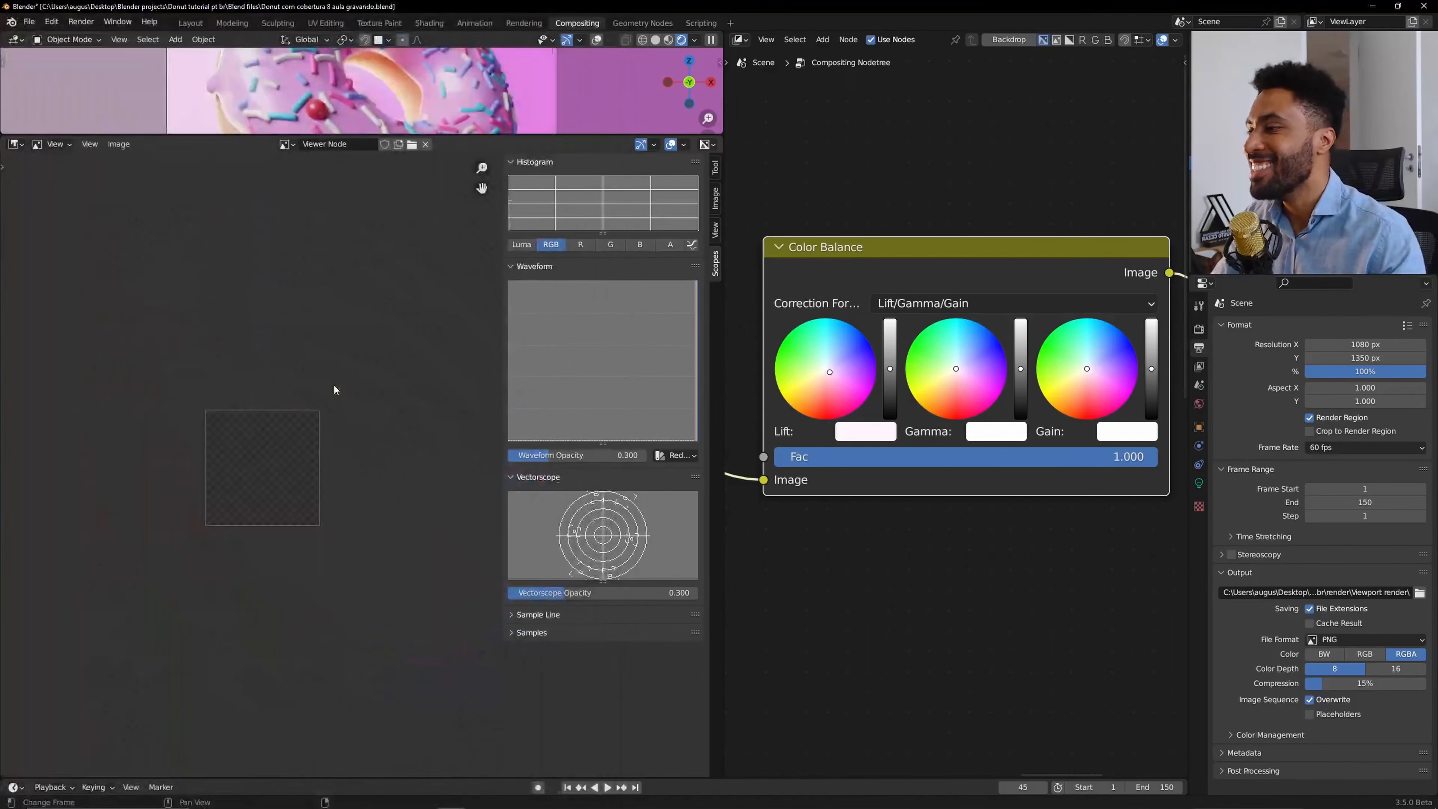
pyautogui.press('Home')
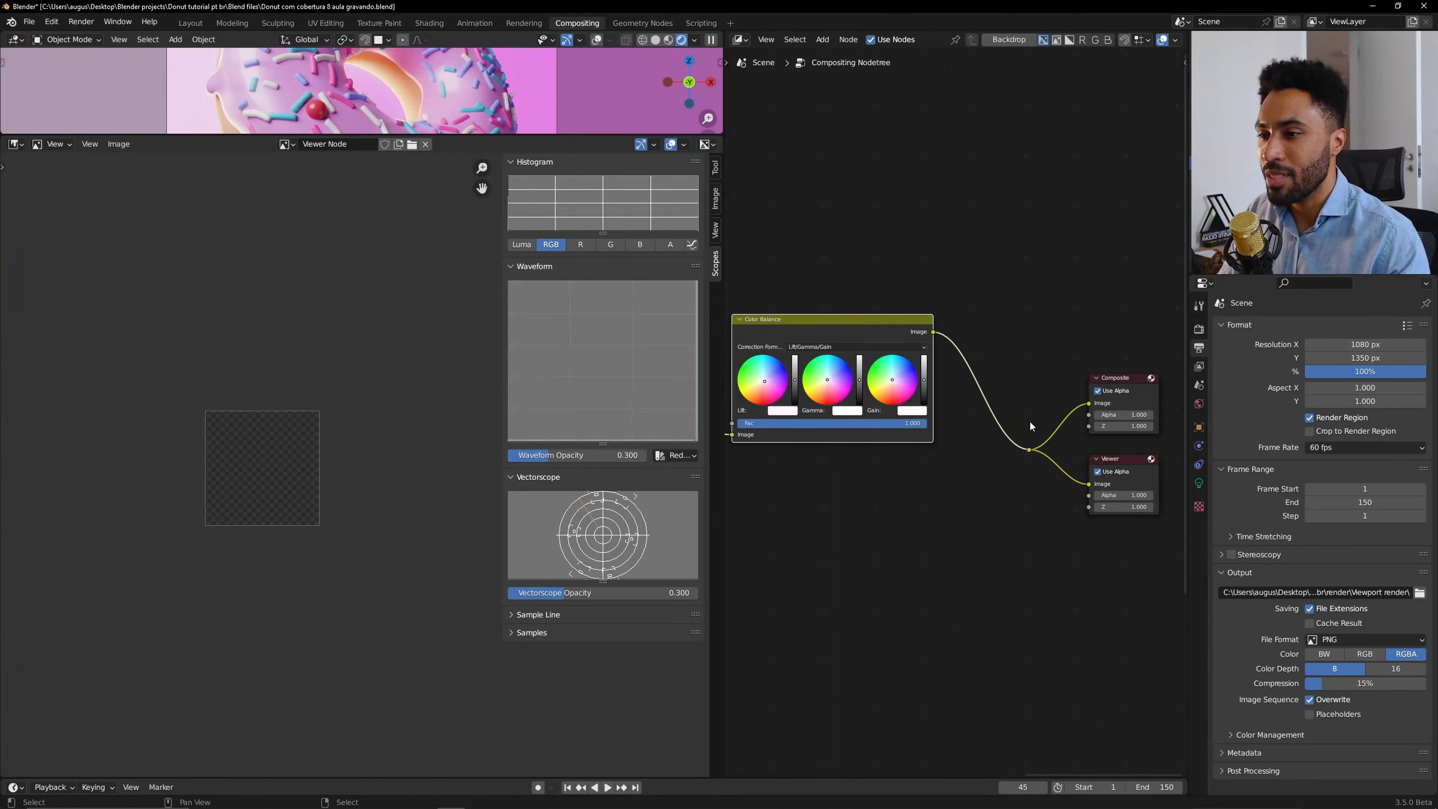
pyautogui.moveTo(934, 334); pyautogui.dragTo(1032, 450)
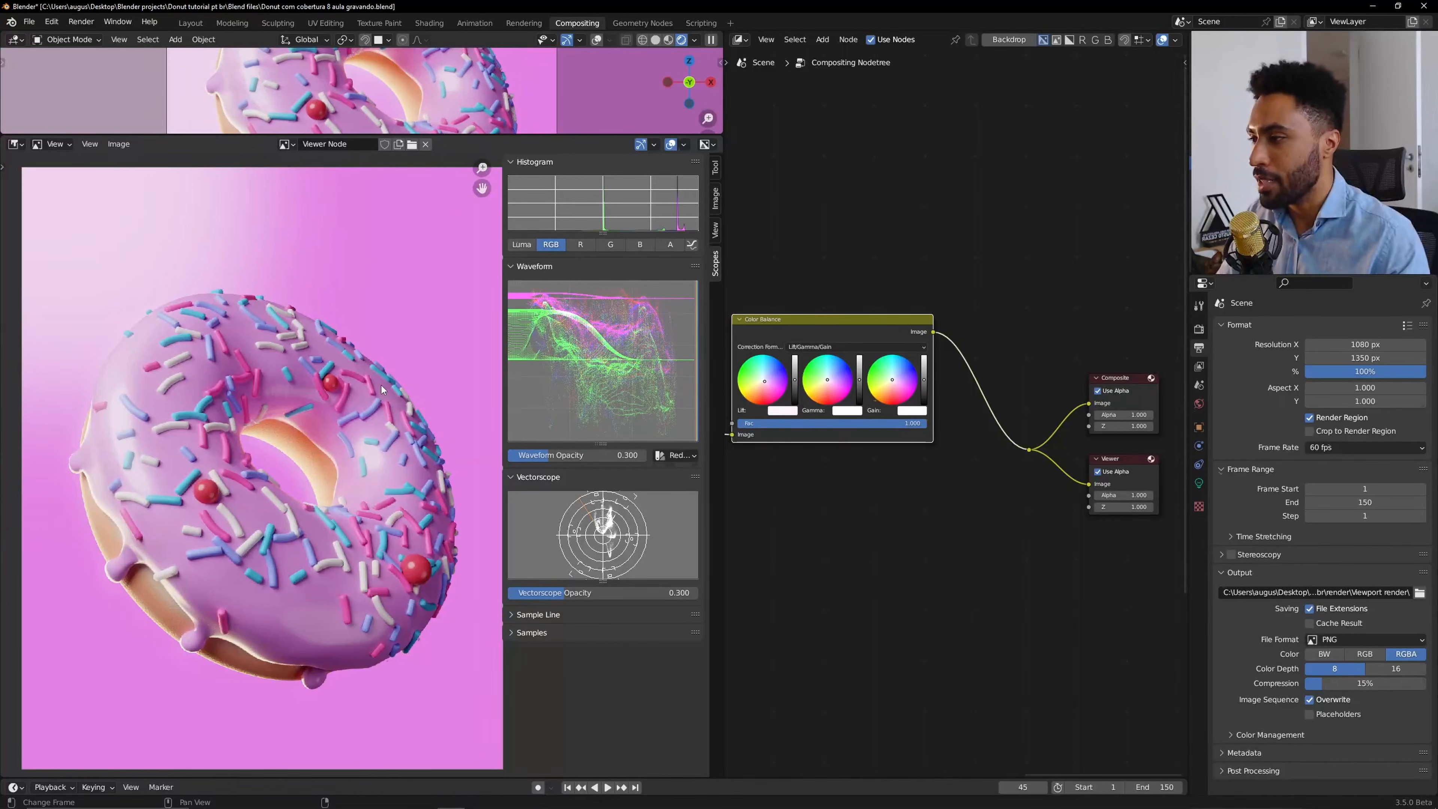
# Try lowering the Gamma brightness slider and reset it.
pyautogui.scroll(2, 923, 434)
pyautogui.scroll(3, 923, 434)
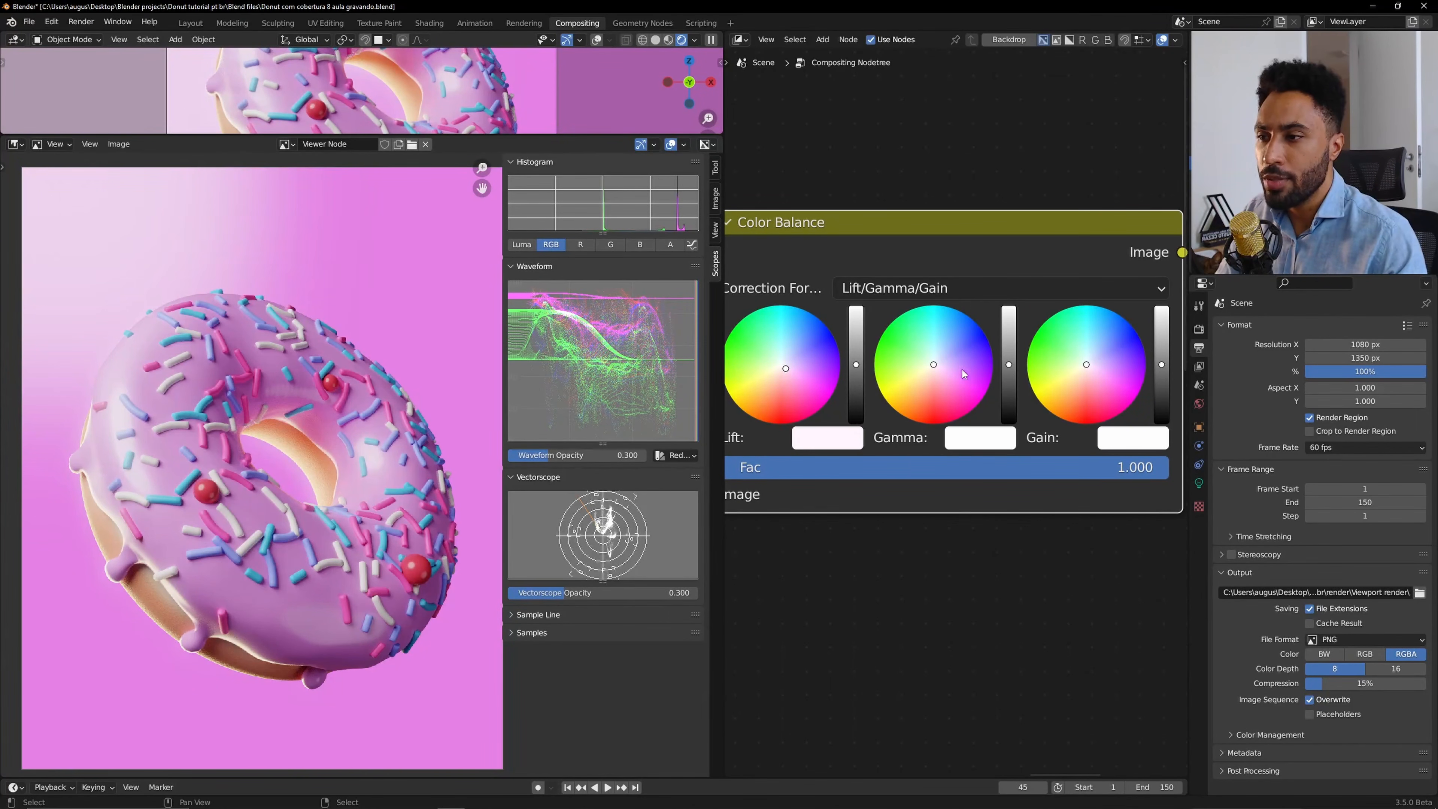
pyautogui.moveTo(1010, 363)
pyautogui.mouseDown()
pyautogui.moveTo(1013, 332)
pyautogui.moveTo(1010, 395)
pyautogui.moveTo(1010, 372)
pyautogui.mouseUp()
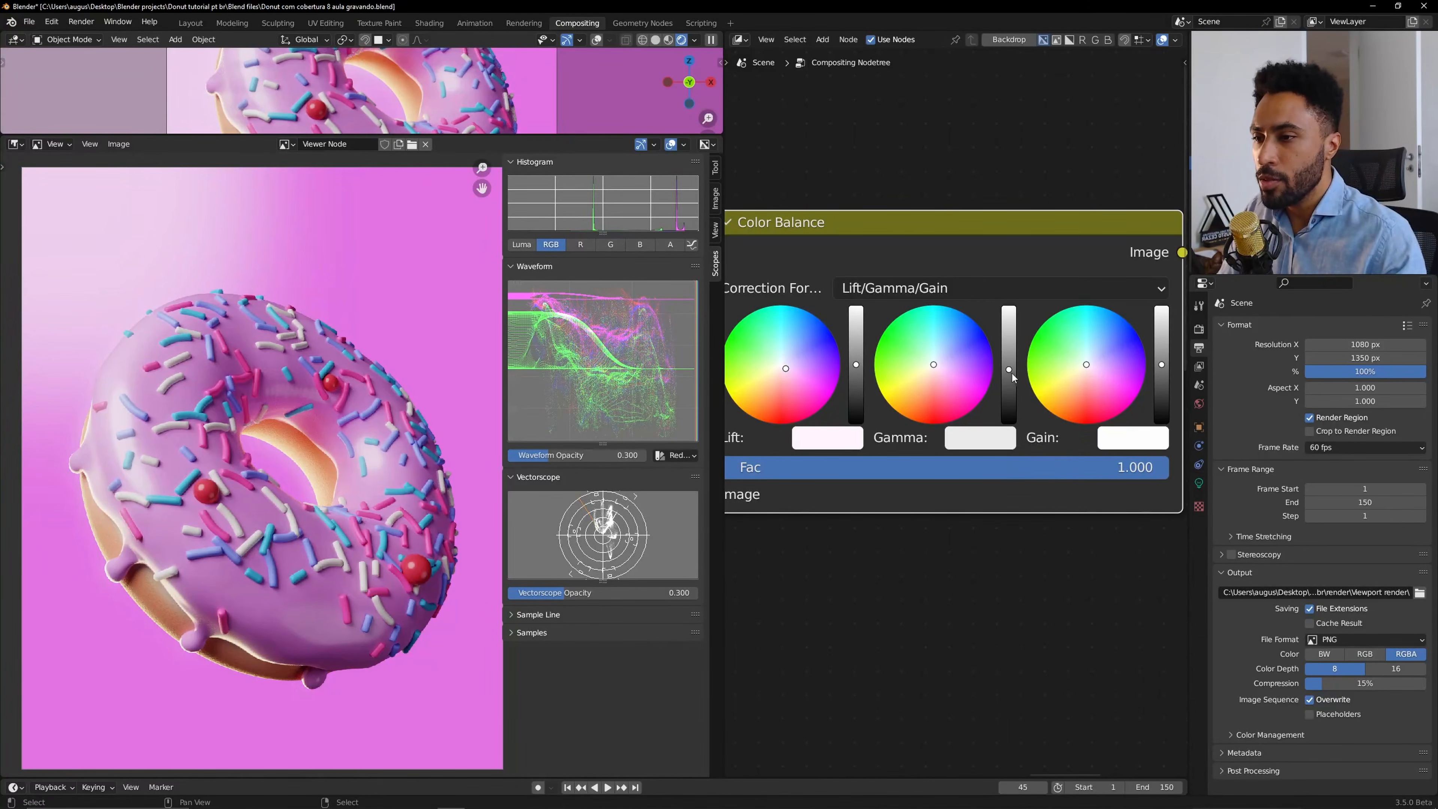
pyautogui.press('BackSpace')
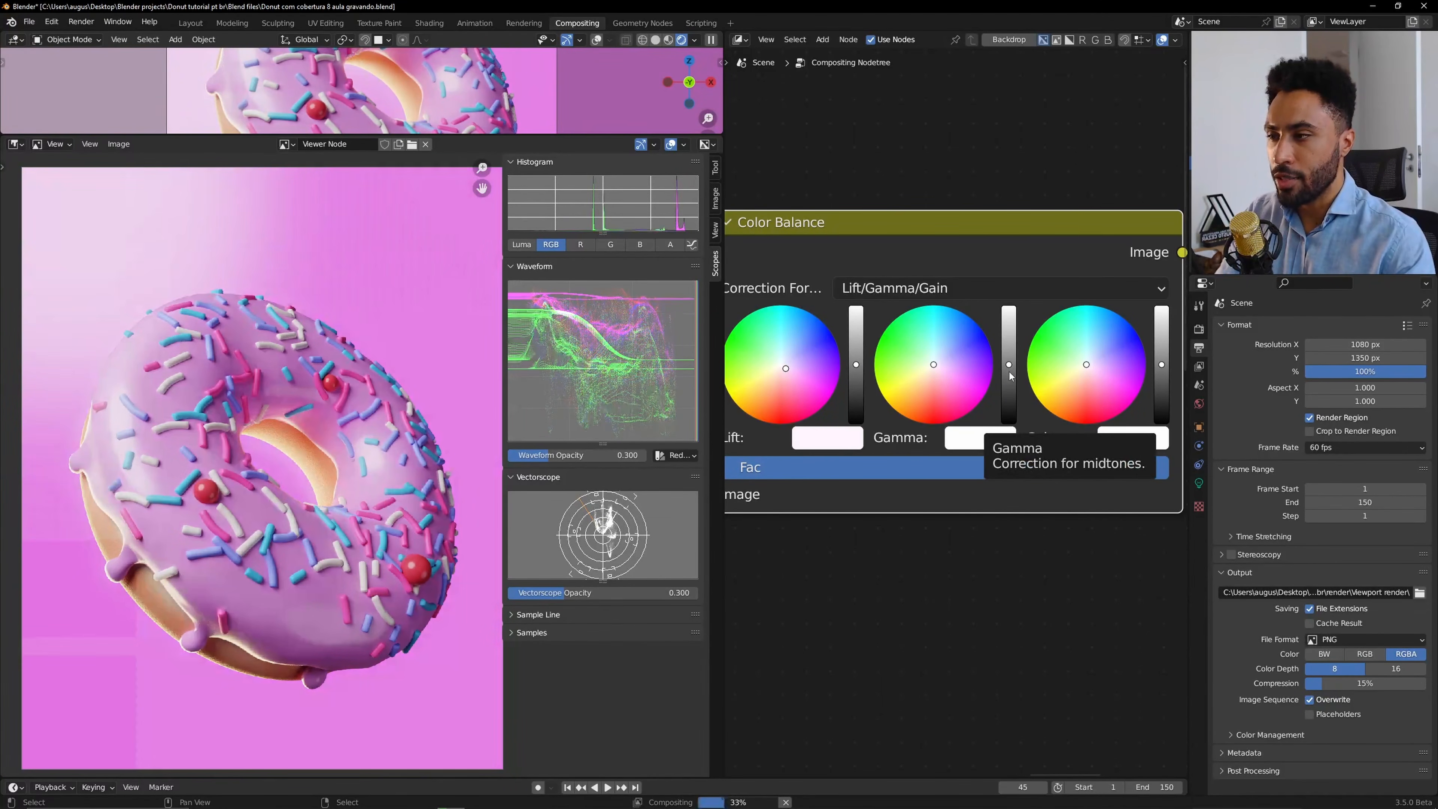
# Try several Gamma colour tints around the wheel, then reset Gamma.
pyautogui.click(901, 334)
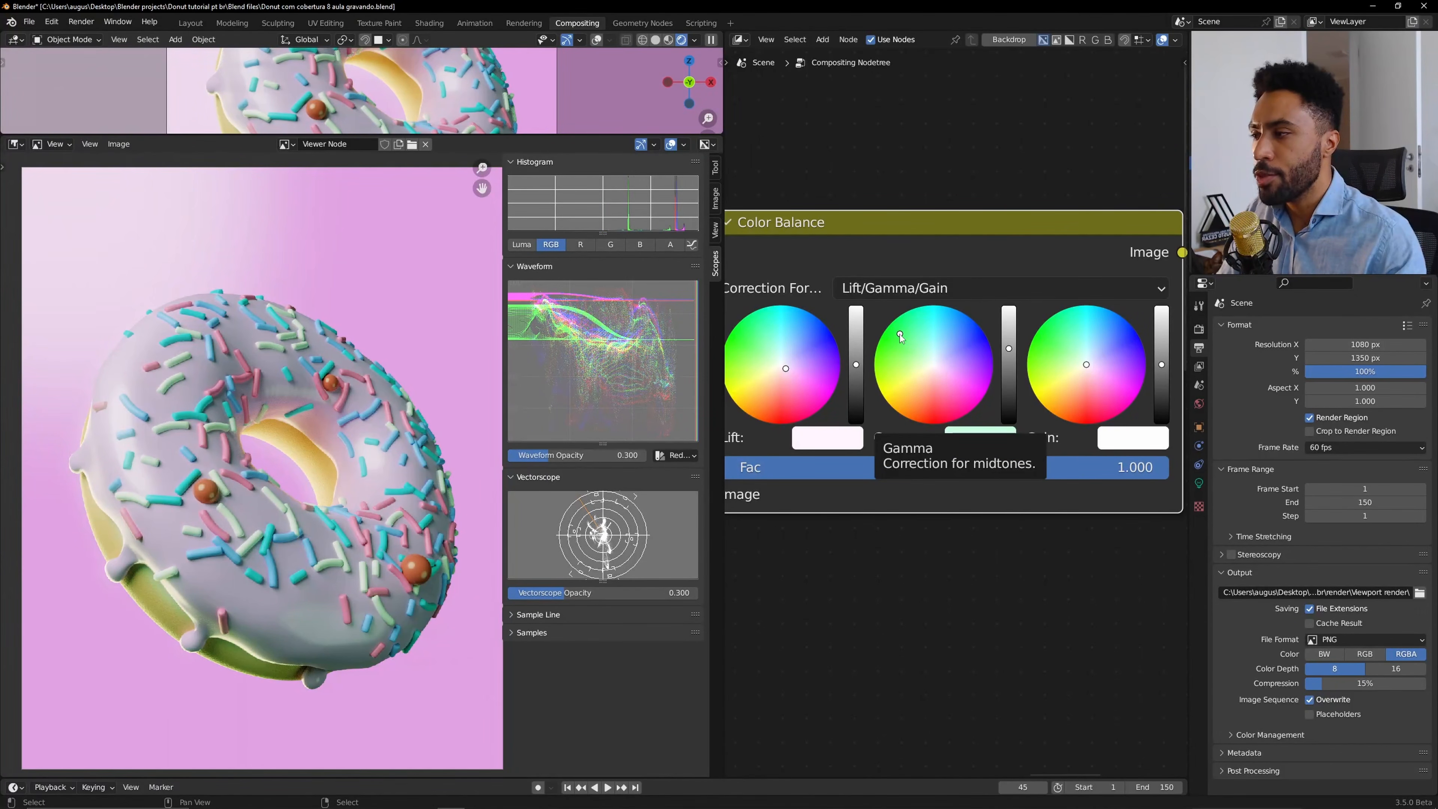
pyautogui.click(963, 394)
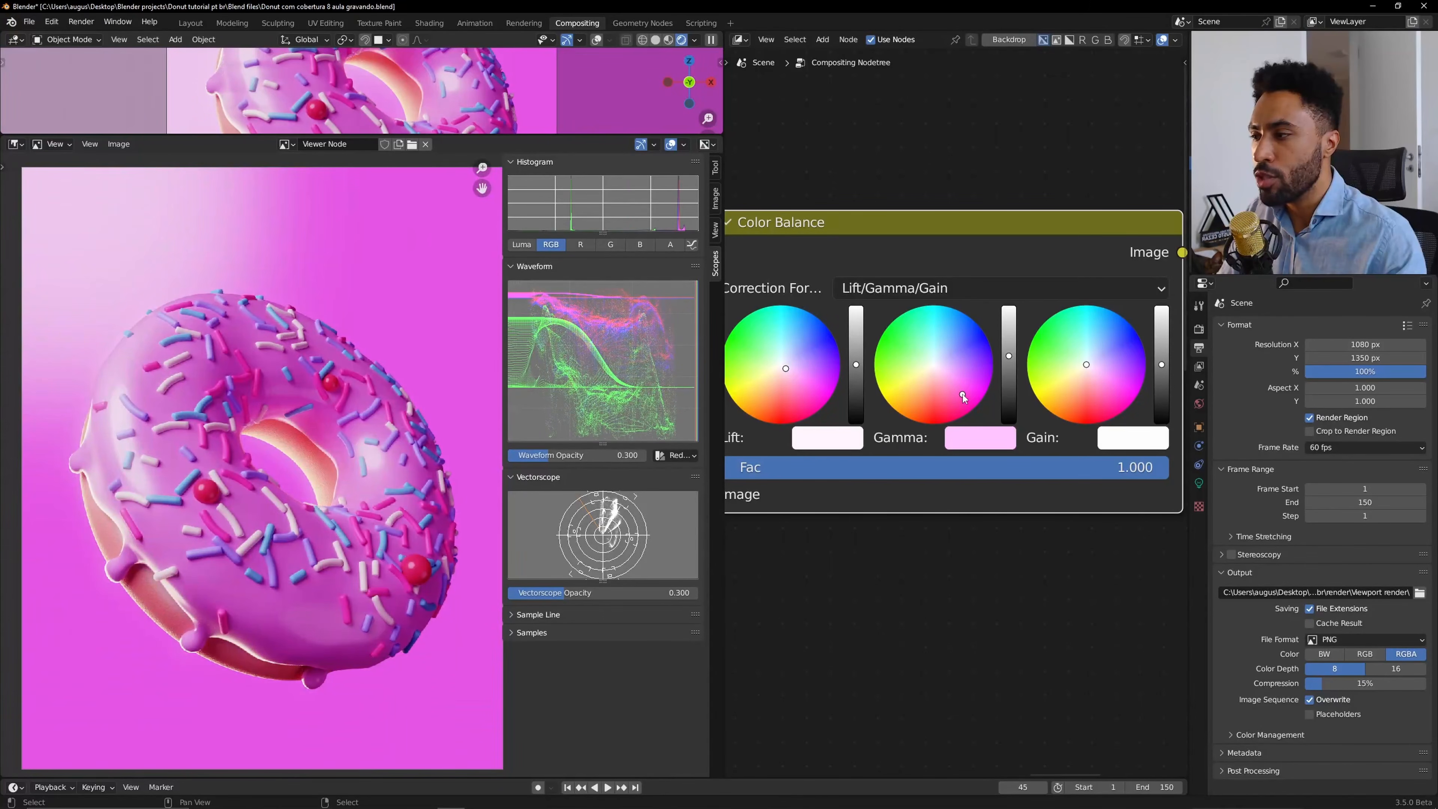
pyautogui.click(970, 349)
pyautogui.click(899, 398)
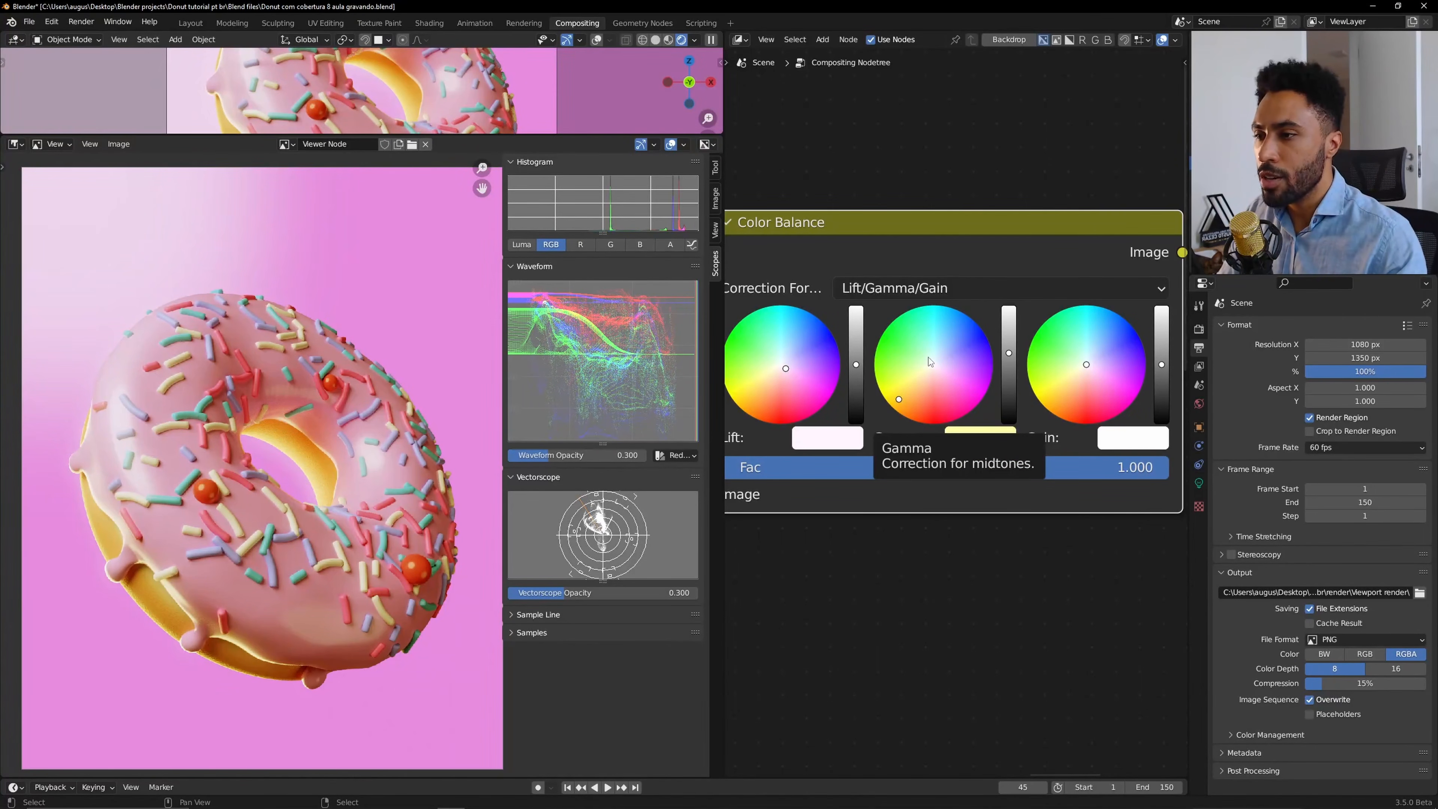
pyautogui.click(928, 359)
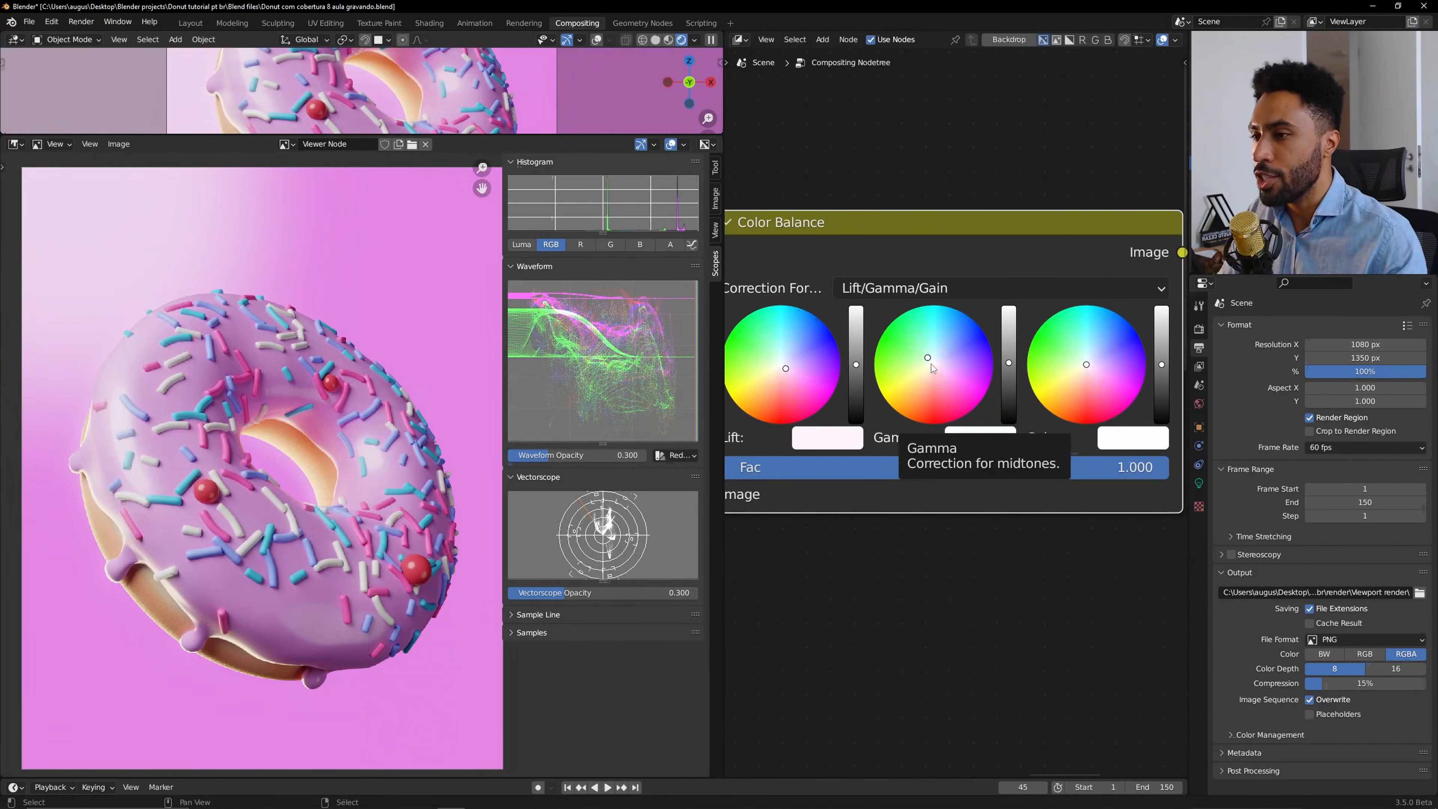
pyautogui.click(924, 355)
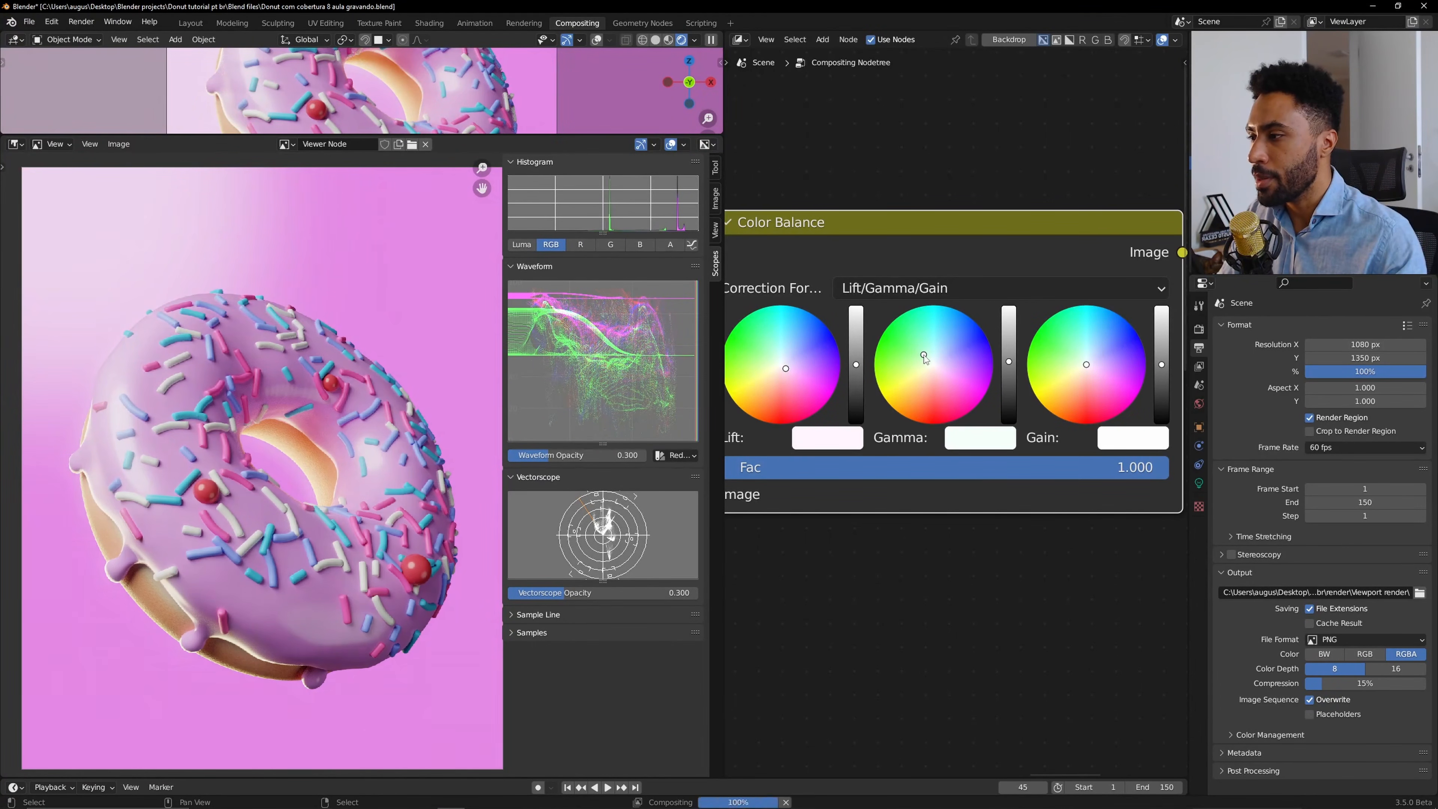
pyautogui.click(946, 374)
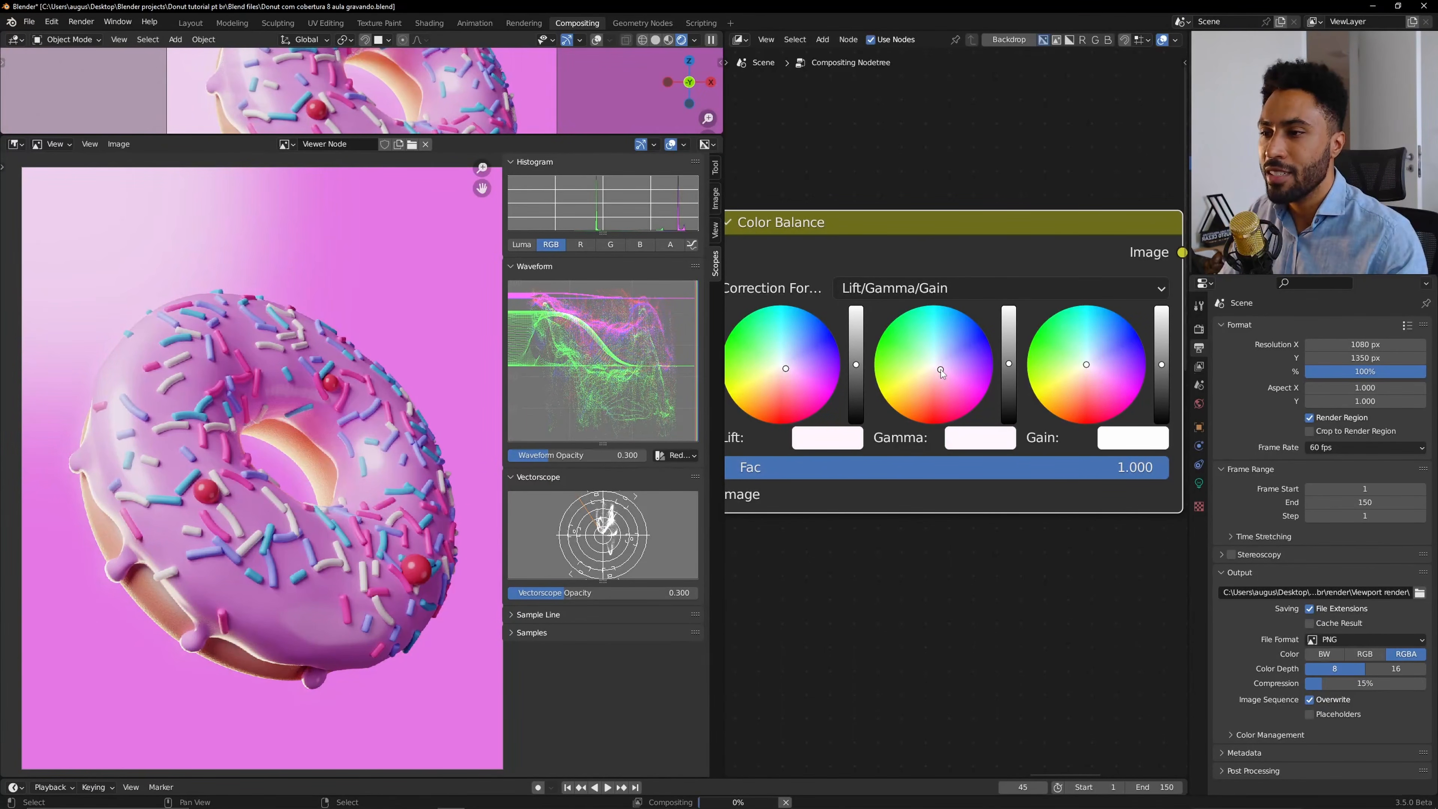
pyautogui.click(940, 370)
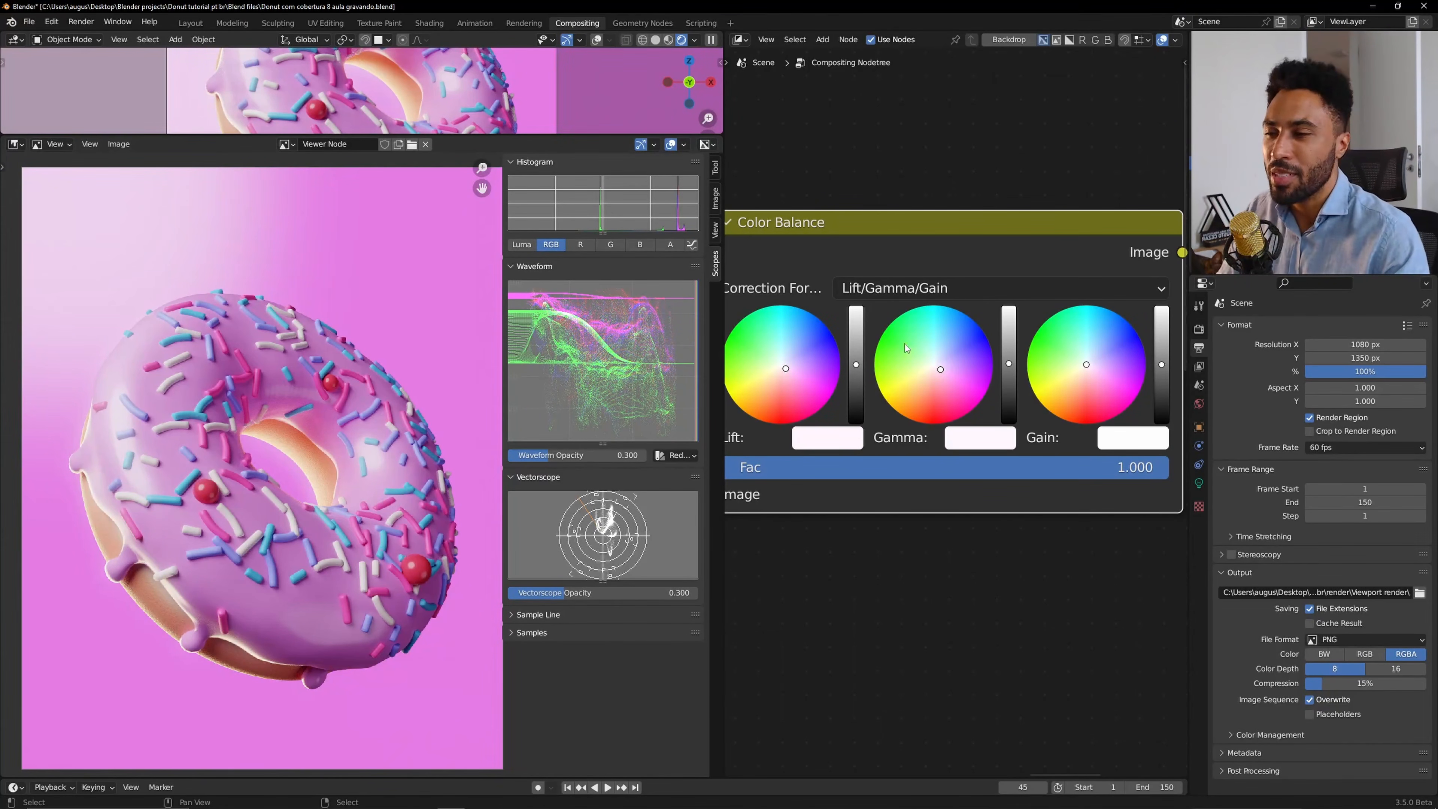
pyautogui.click(928, 357)
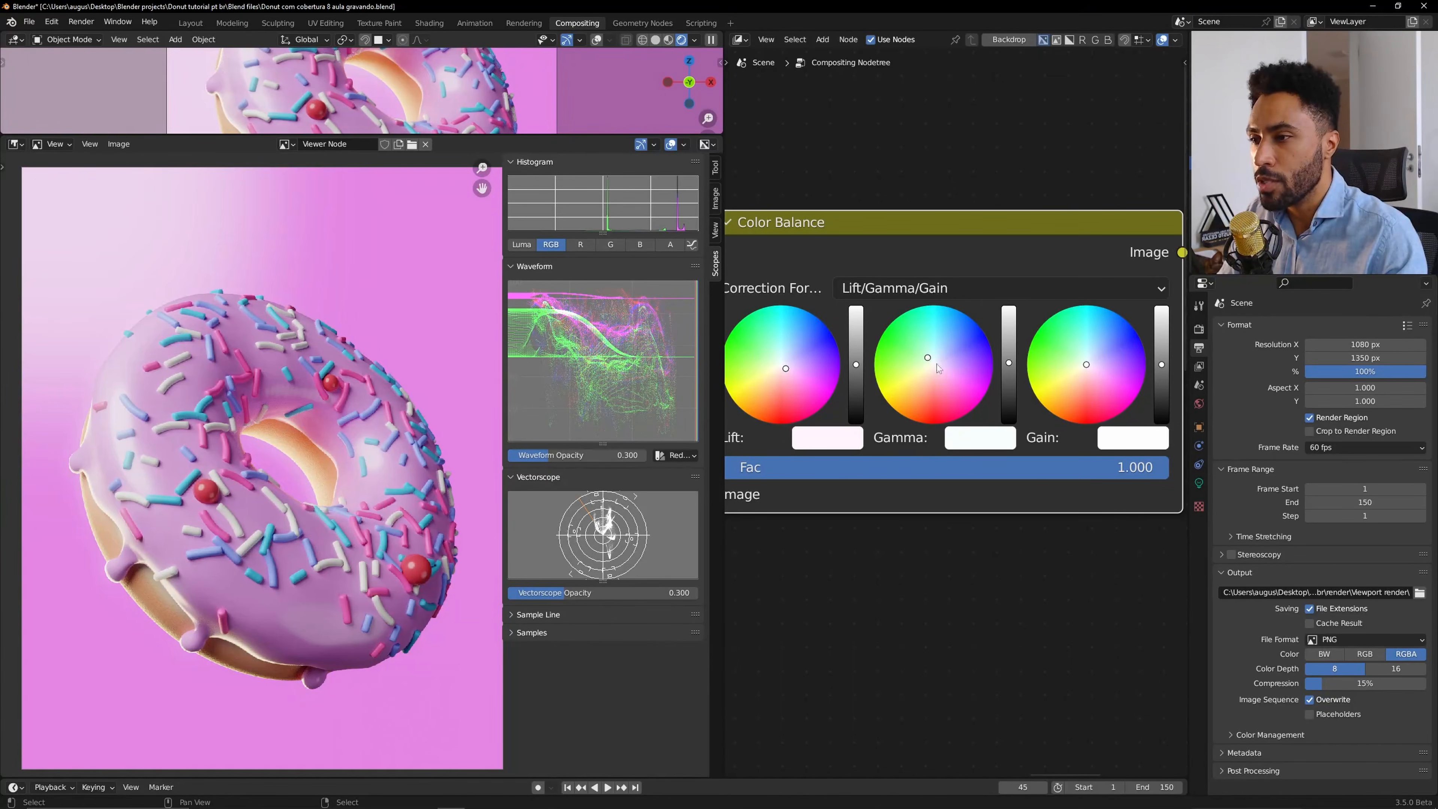
pyautogui.press('BackSpace')
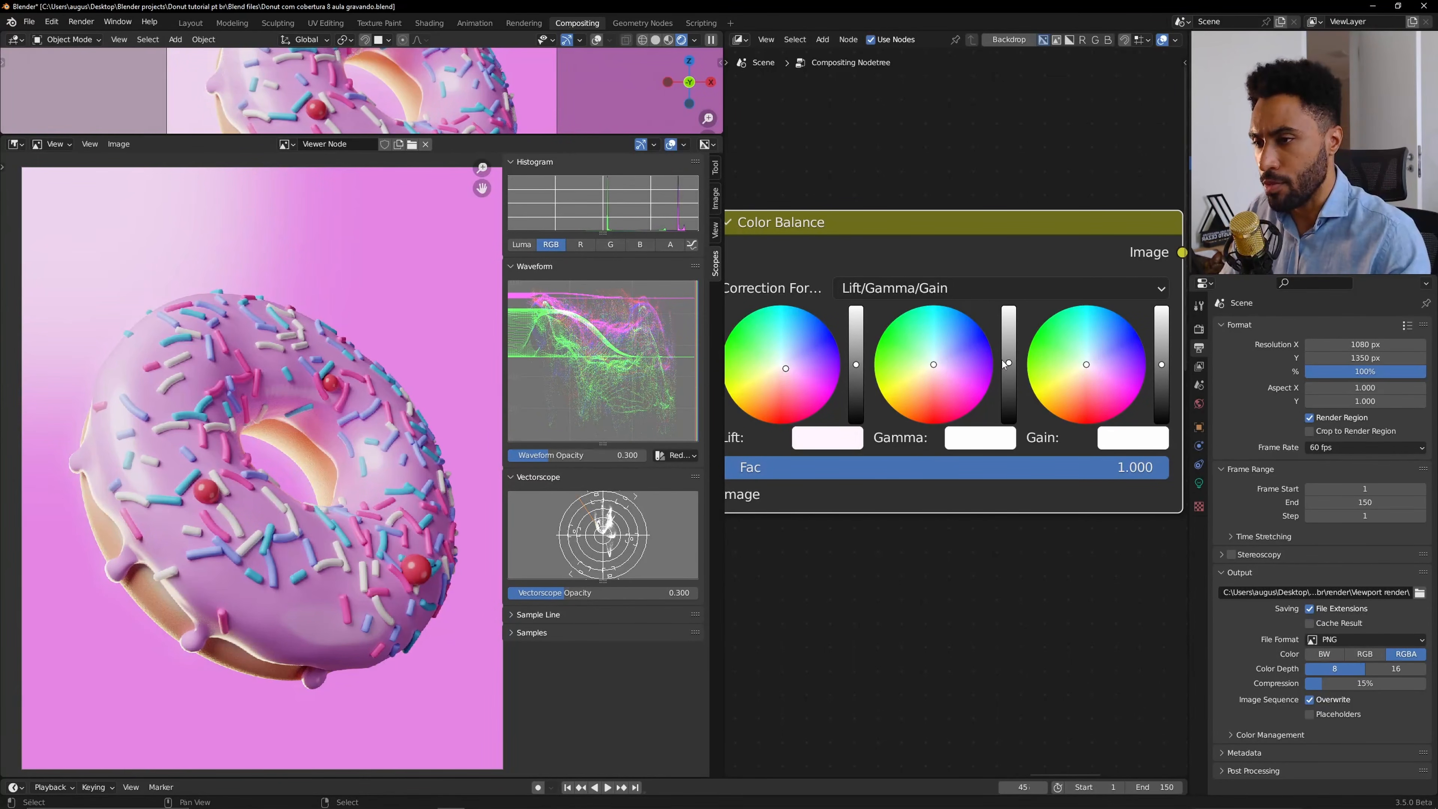
# Lower the Gamma slider slightly and raise the Gain brightness slider.
pyautogui.moveTo(1007, 364); pyautogui.dragTo(1008, 367)
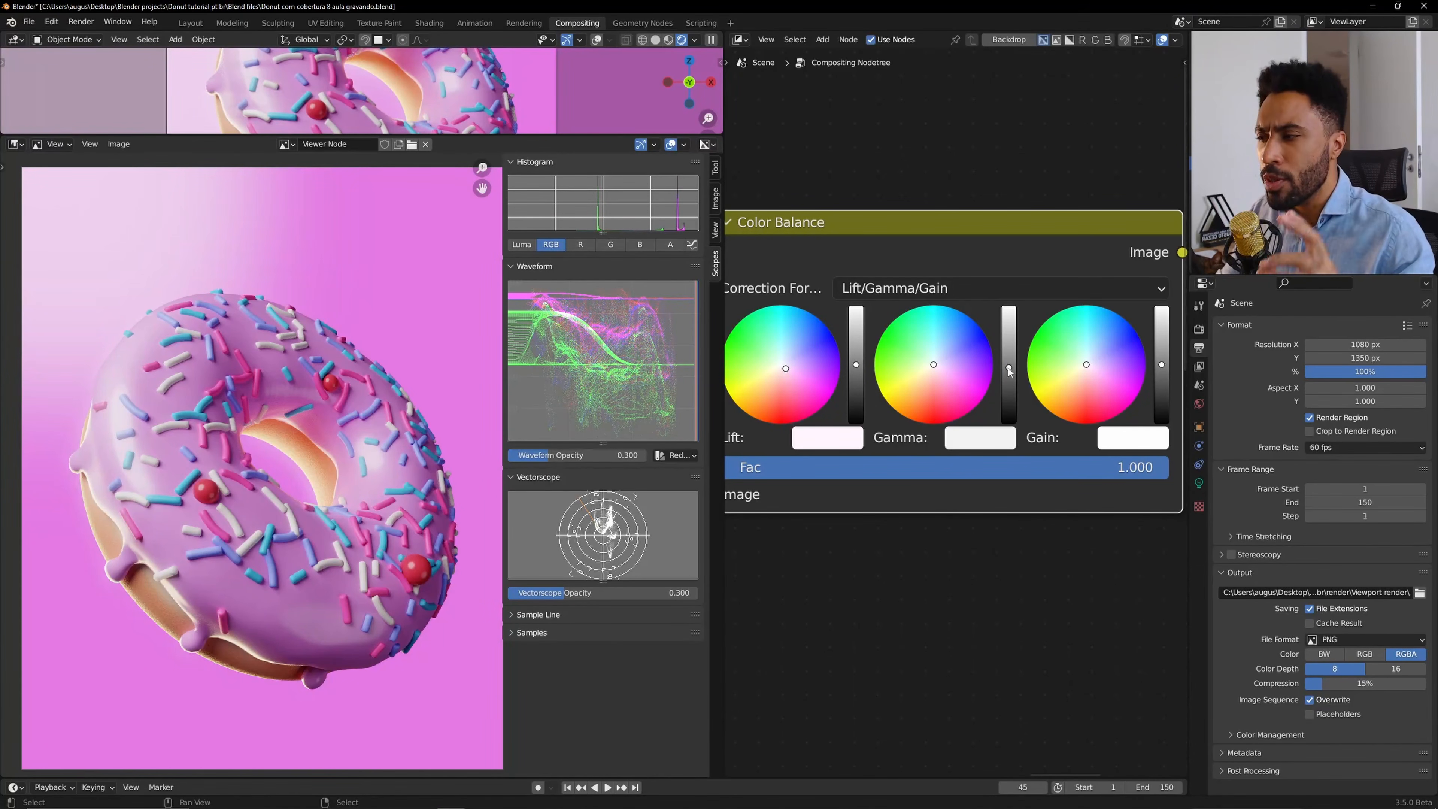
pyautogui.moveTo(1061, 376); pyautogui.dragTo(953, 374, button='middle')
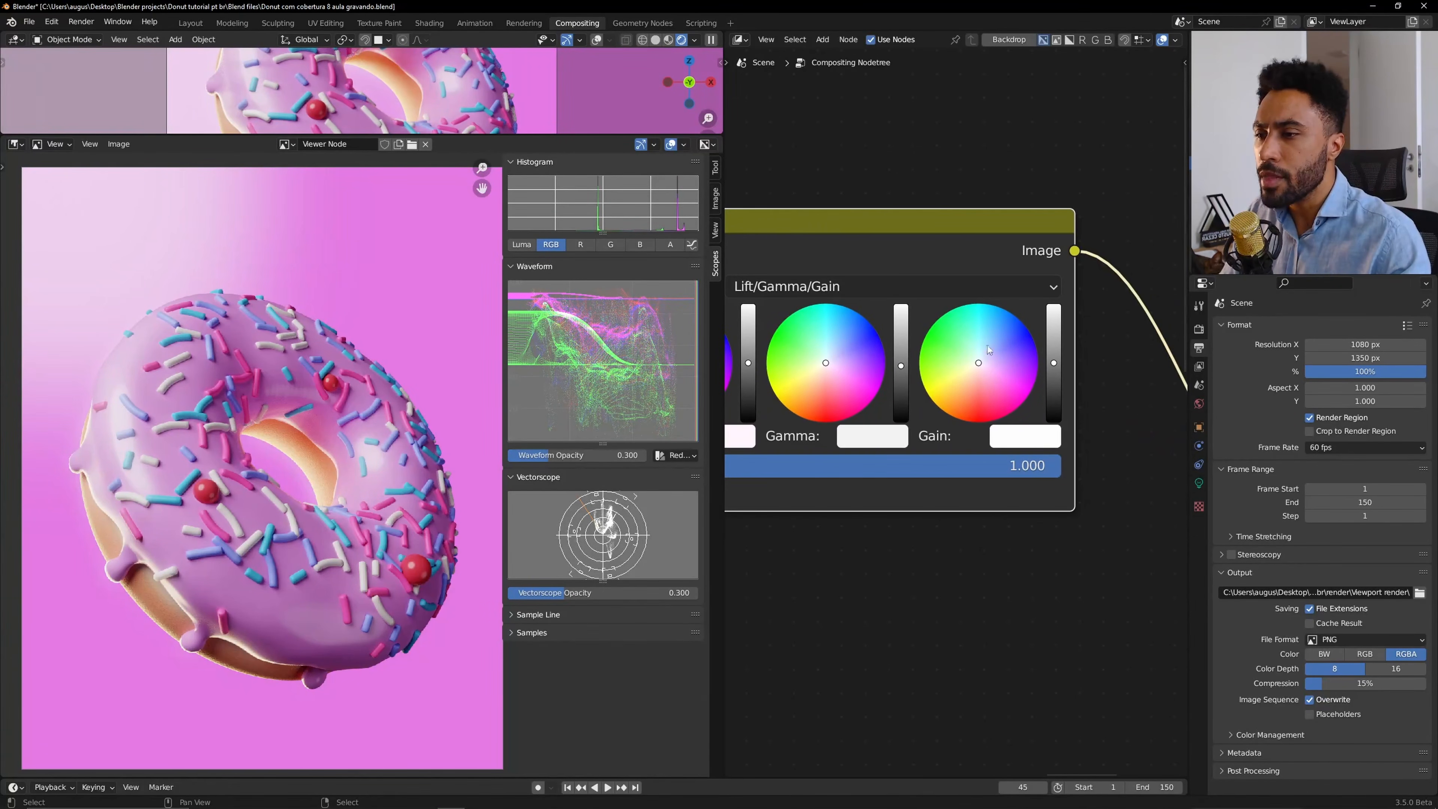
pyautogui.moveTo(1053, 362); pyautogui.dragTo(1056, 323)
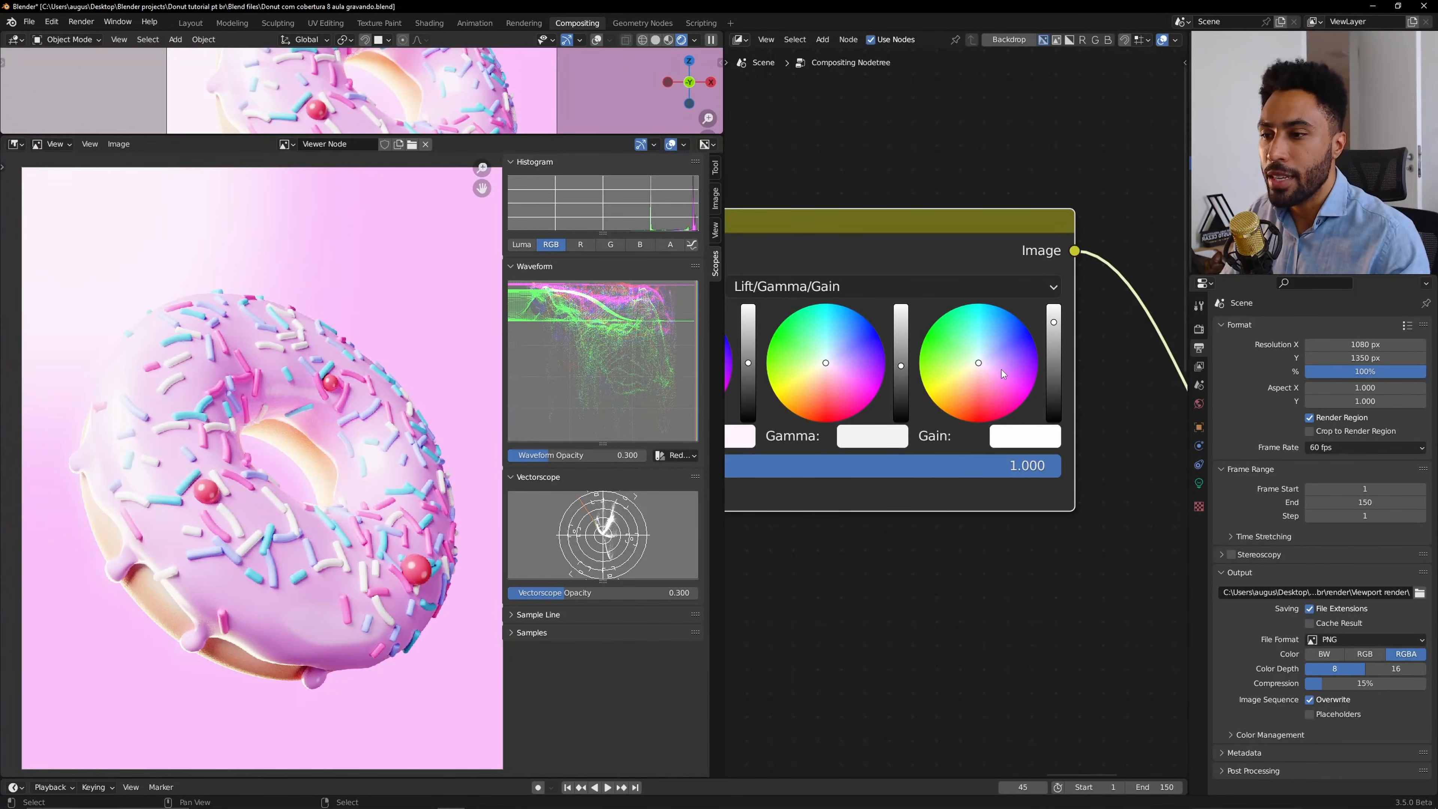
# Try lowering the Gain brightness and tinting Gain cyan and blue, undoing each change.
pyautogui.moveTo(1056, 349); pyautogui.dragTo(1055, 393)
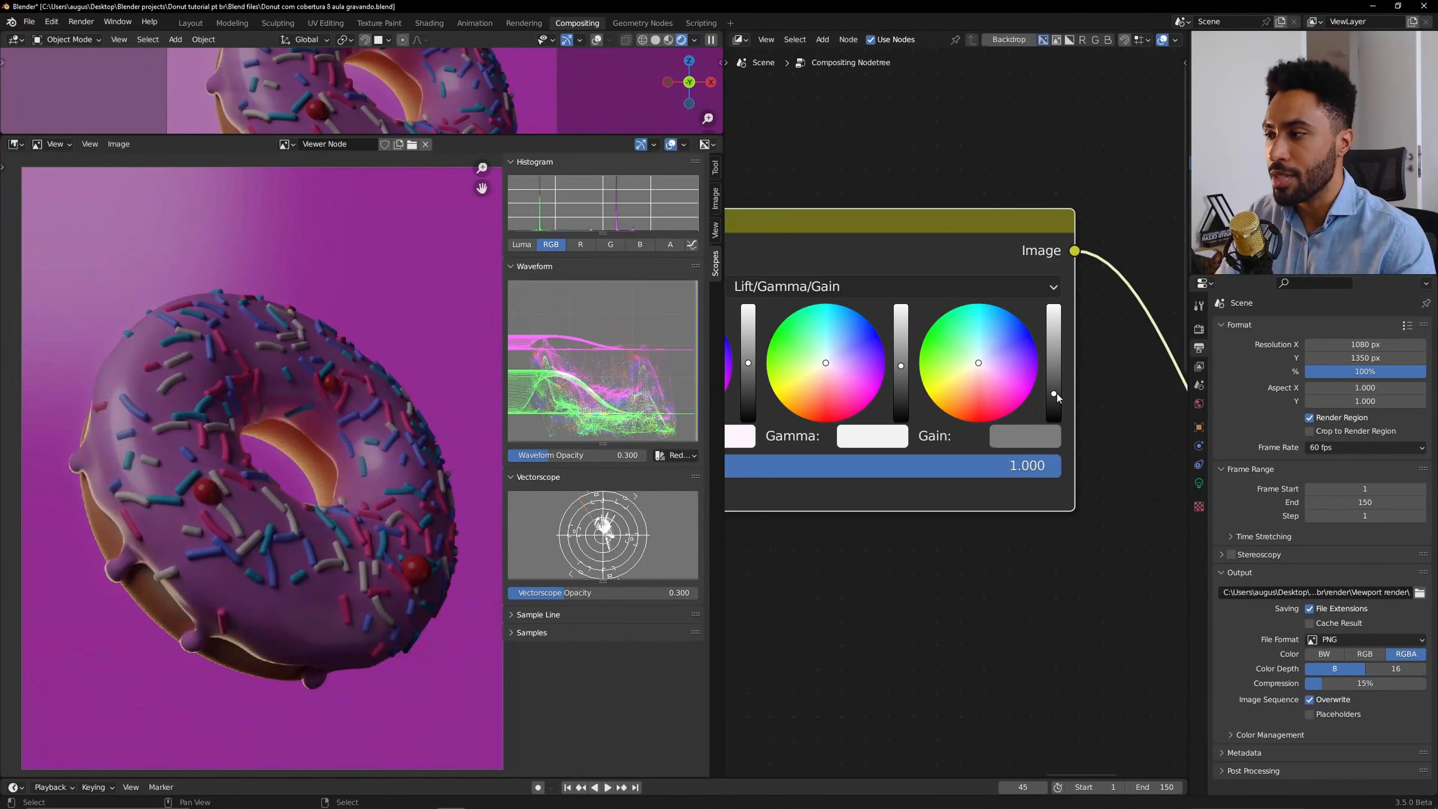
pyautogui.hotkey('ctrl', 'z')
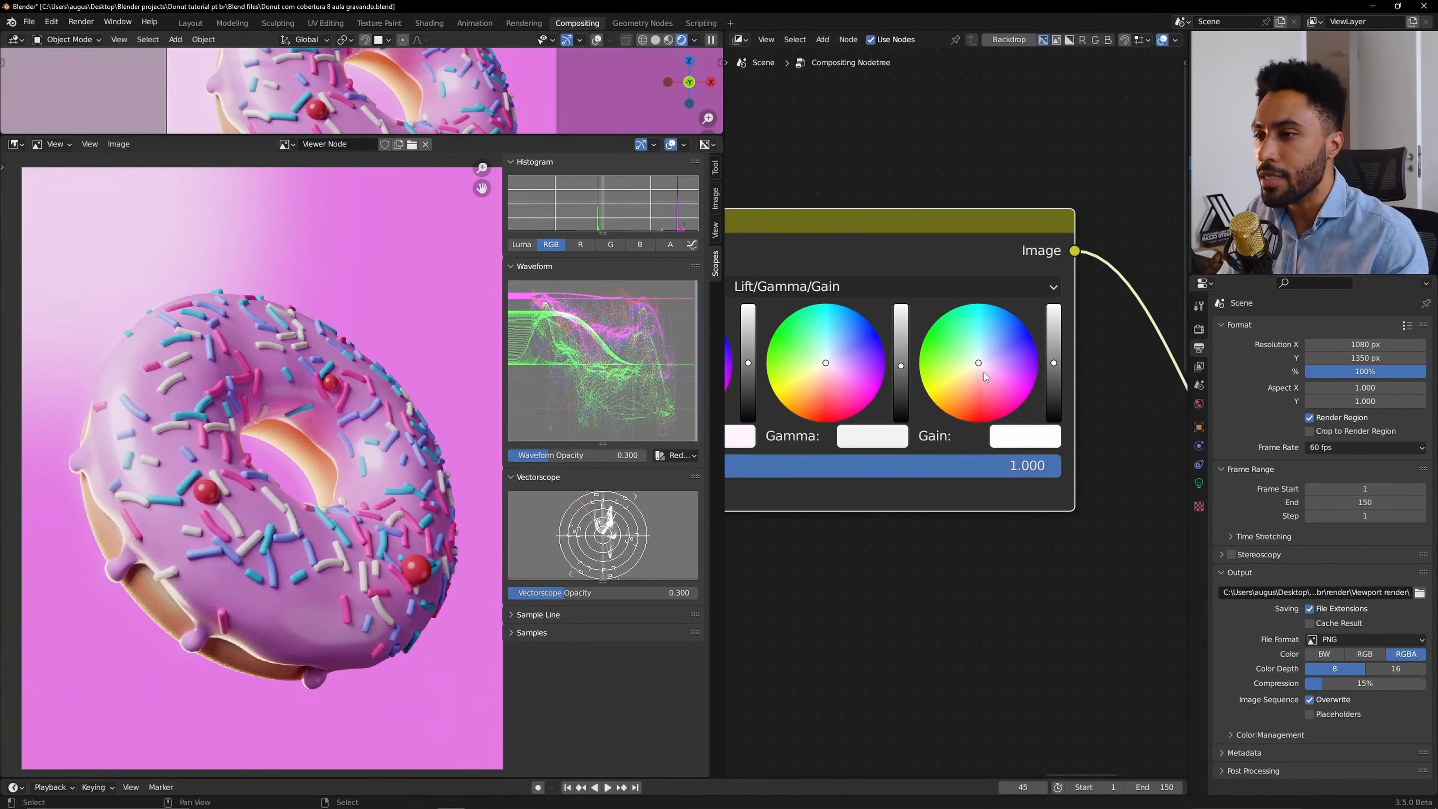
pyautogui.click(984, 309)
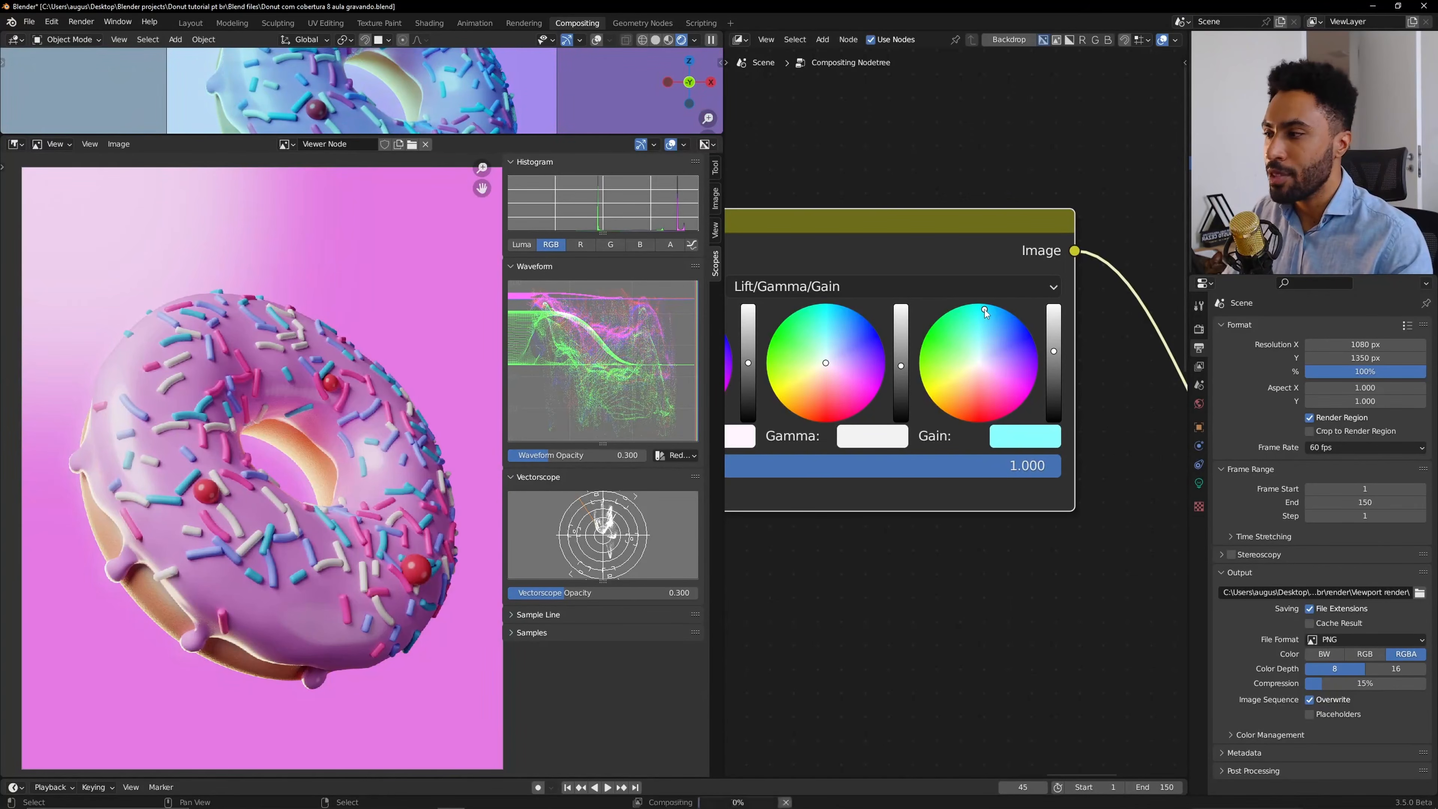
pyautogui.click(1014, 346)
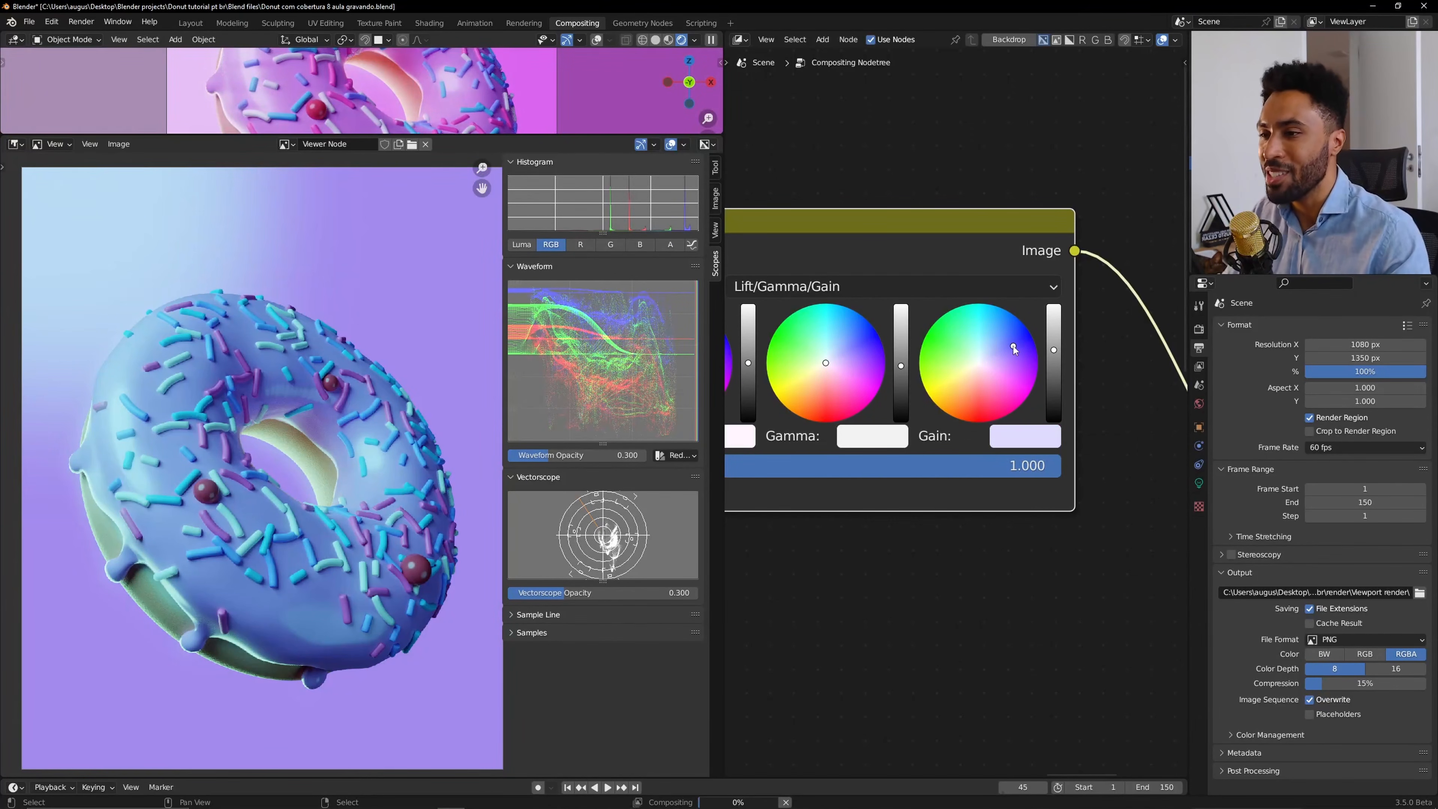
pyautogui.hotkey('ctrl', 'z')
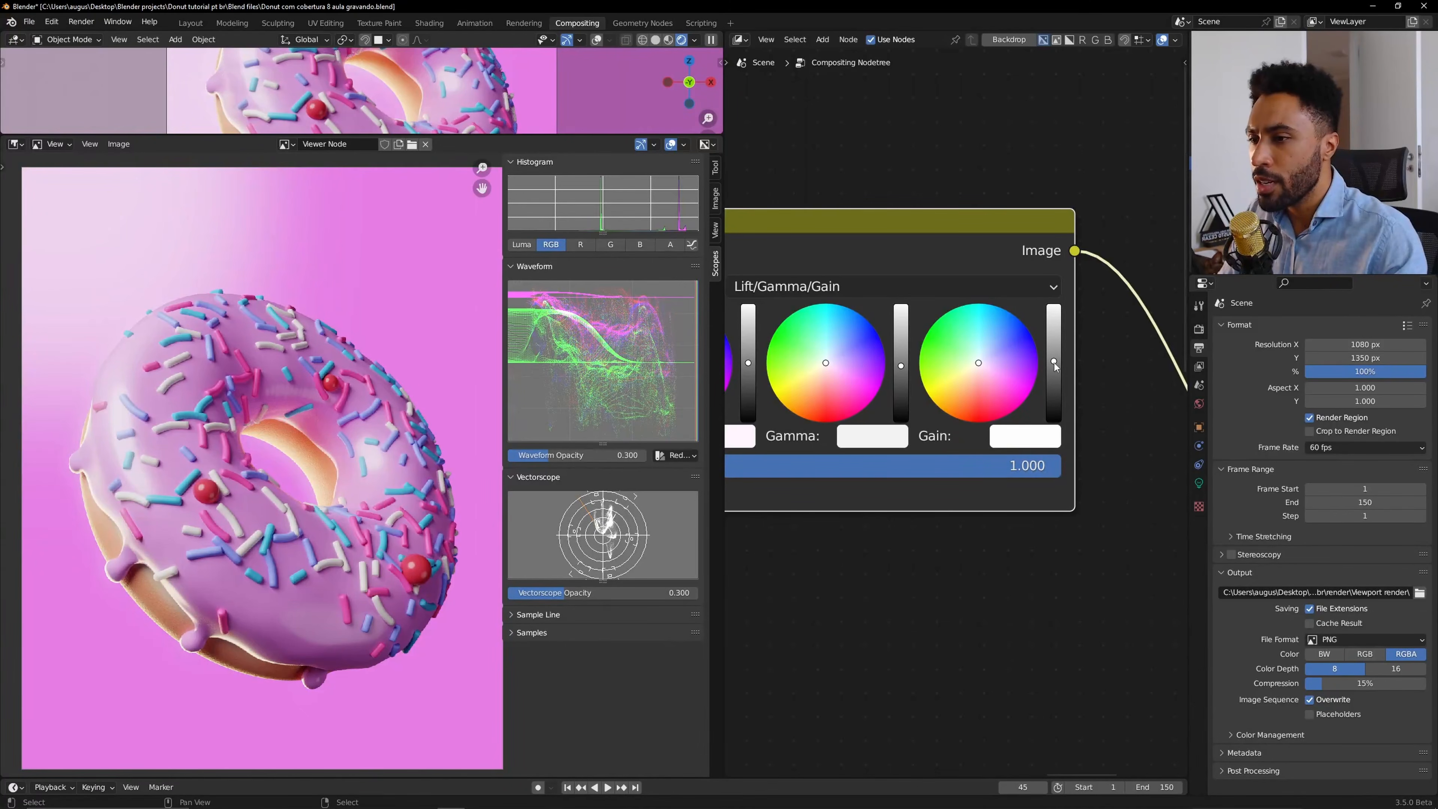
pyautogui.moveTo(1055, 361); pyautogui.dragTo(1054, 358)
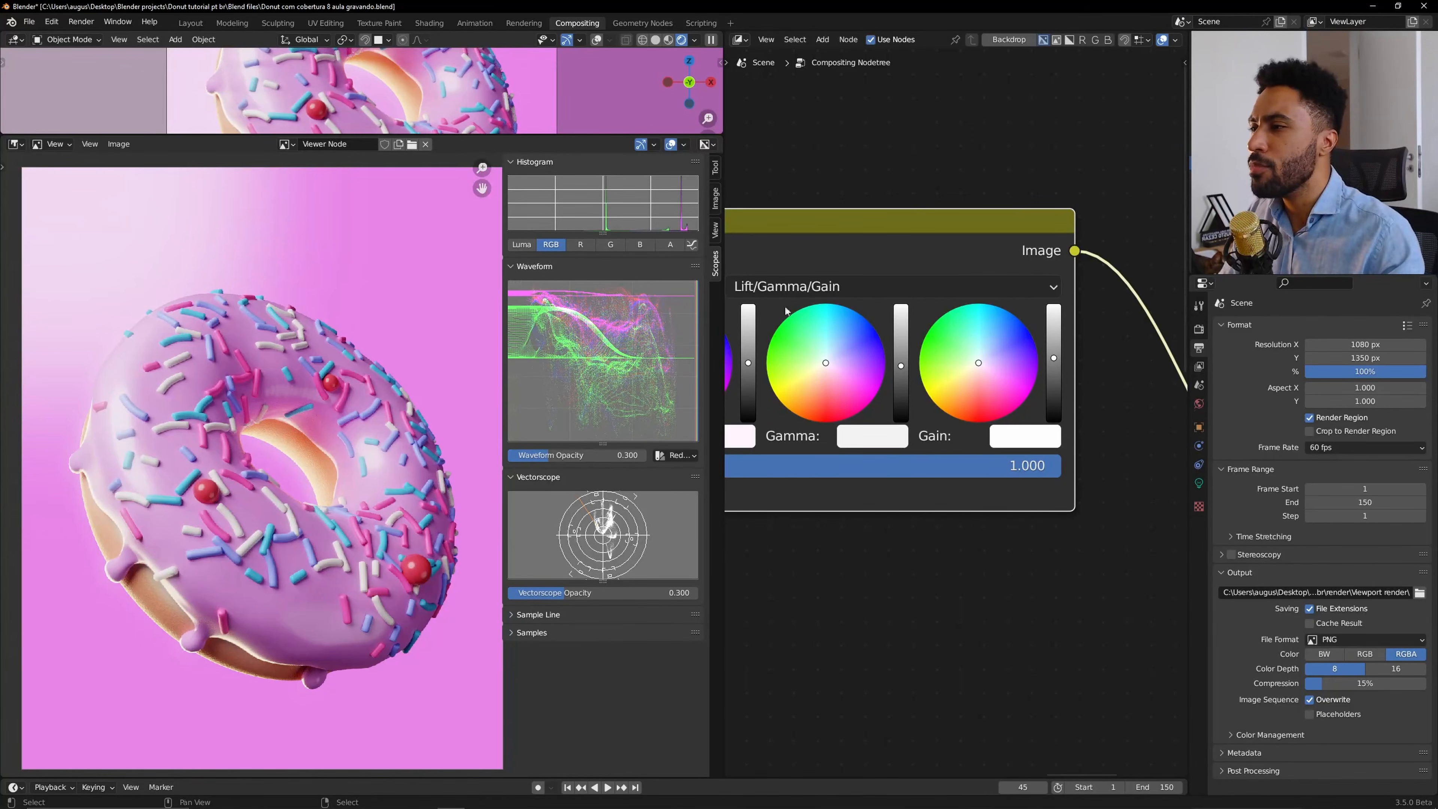
# Enlarge the 3D viewport area above the image editor and recentre the Color Balance node.
pyautogui.moveTo(453, 134); pyautogui.dragTo(442, 402)
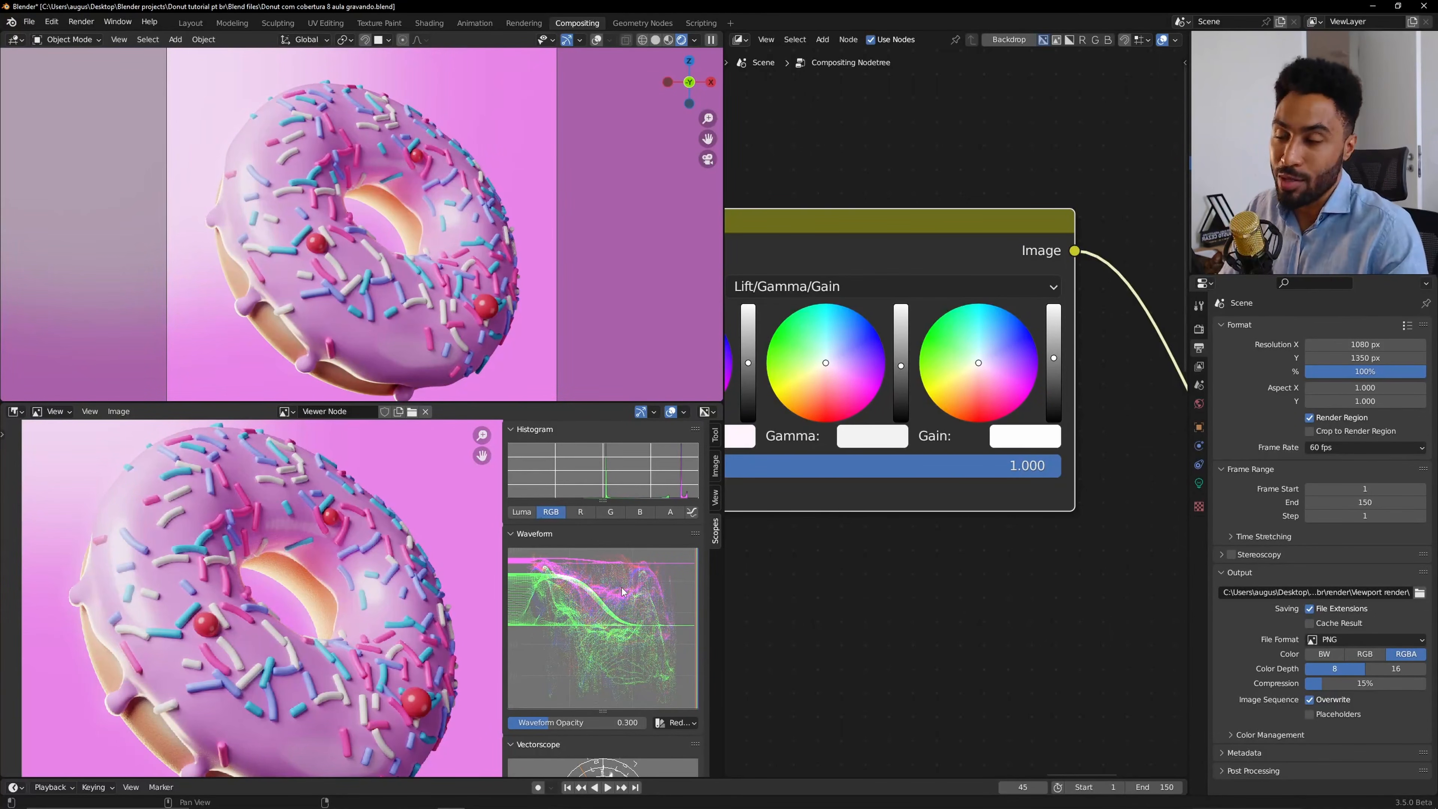
pyautogui.moveTo(972, 429); pyautogui.dragTo(1087, 427, button='middle')
pyautogui.scroll(-3, 1074, 421)
pyautogui.scroll(2, 1087, 427)
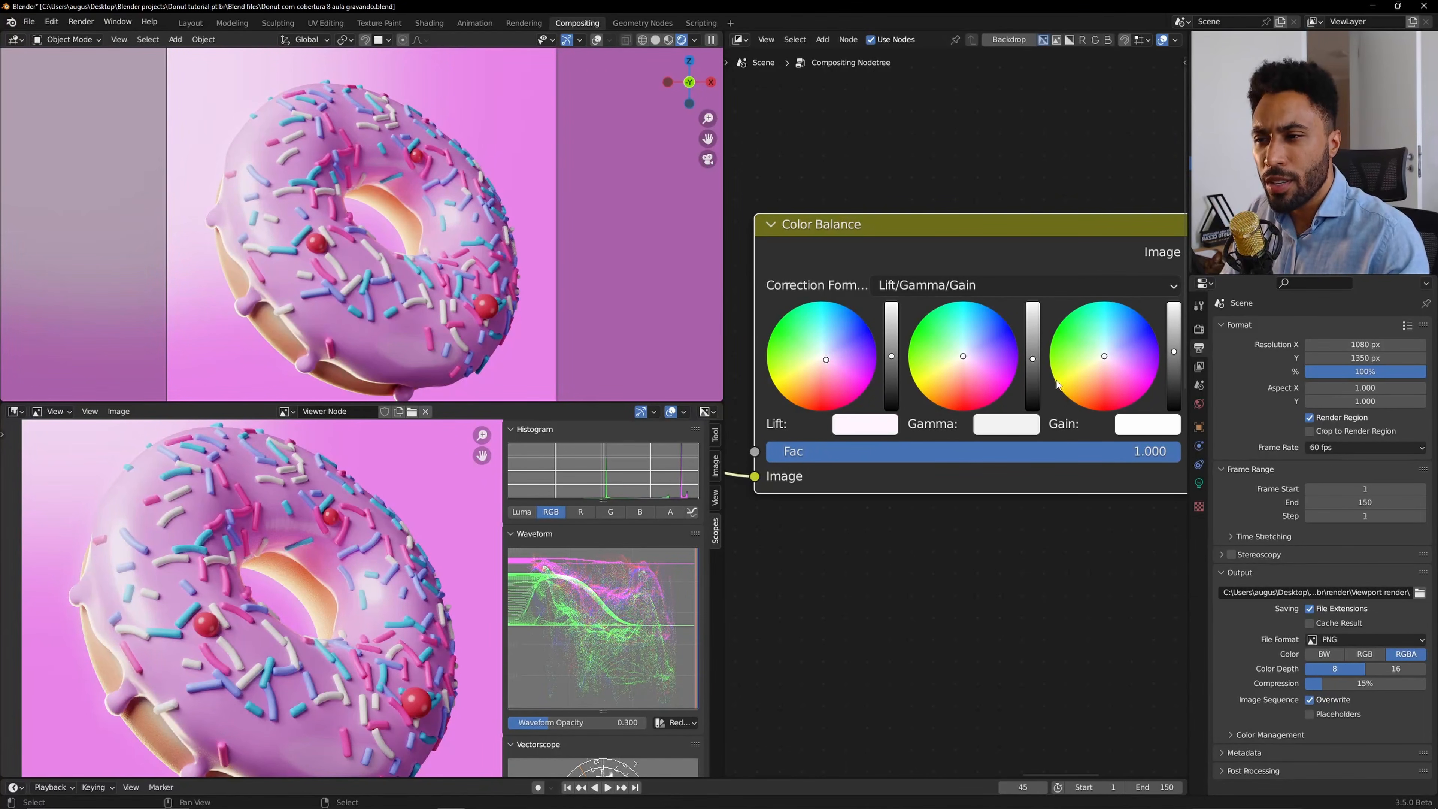
pyautogui.moveTo(909, 434); pyautogui.dragTo(875, 435, button='middle')
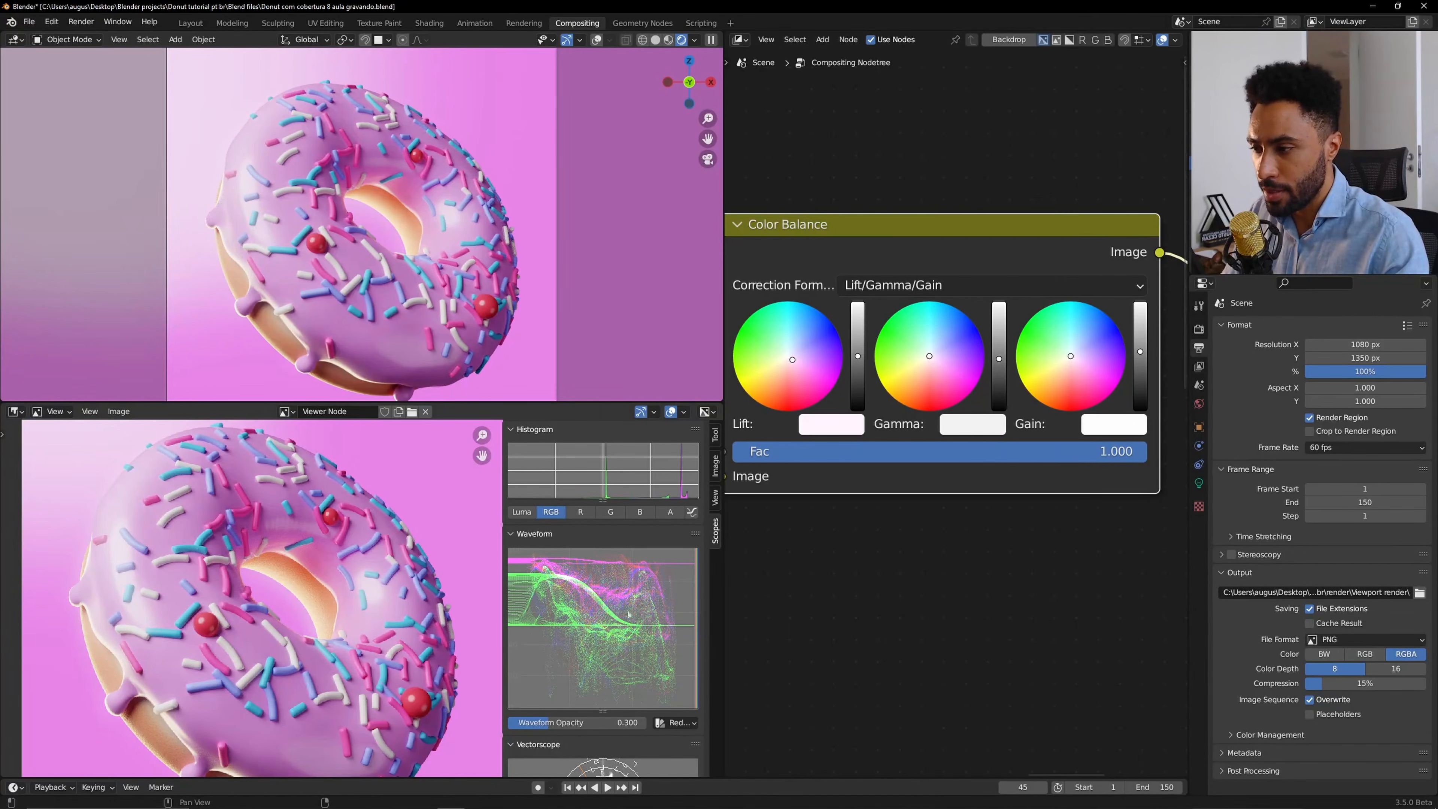
# Nudge the Gamma slider slightly and try raising the Gain slider, undoing it.
pyautogui.moveTo(999, 358); pyautogui.dragTo(998, 363)
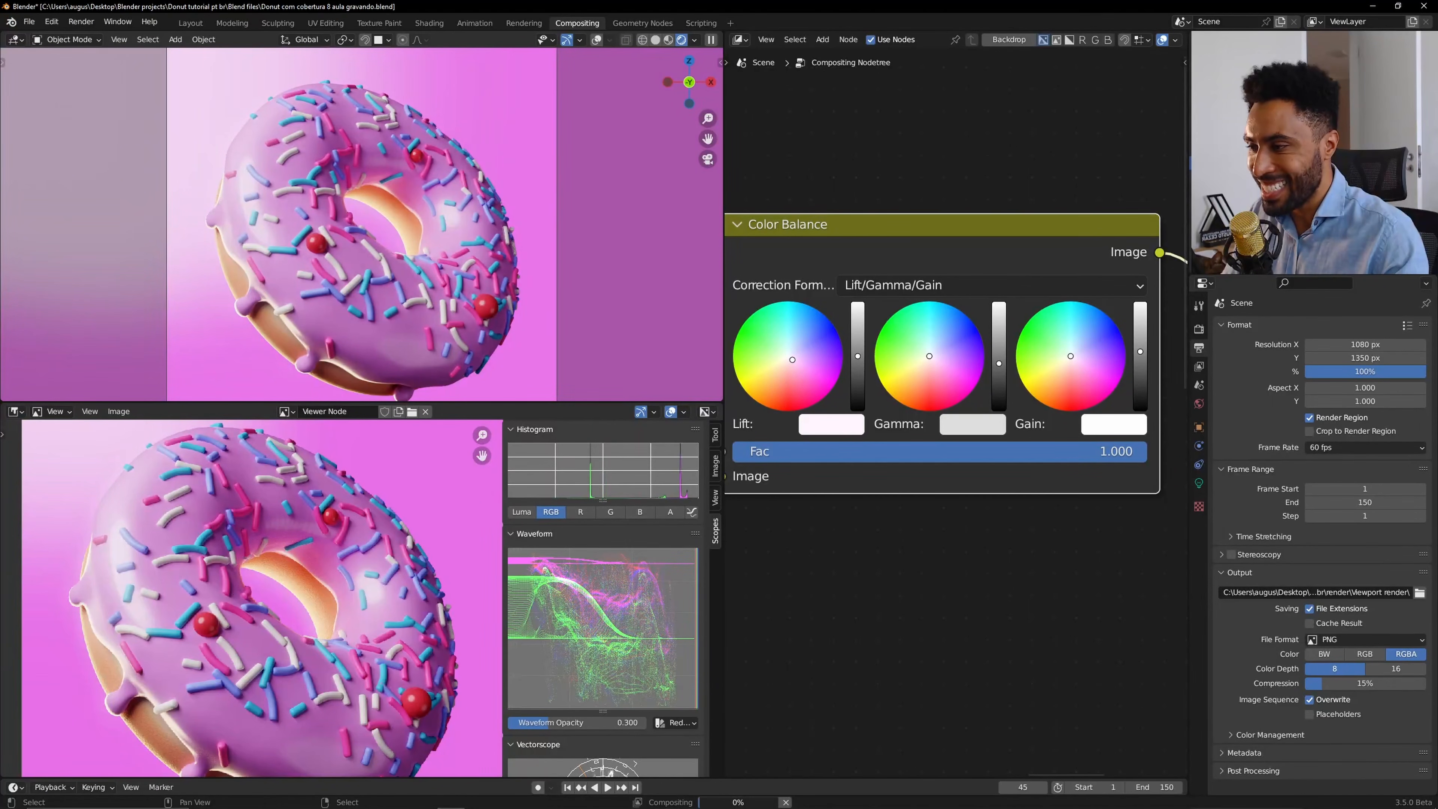
pyautogui.moveTo(998, 364); pyautogui.dragTo(999, 361)
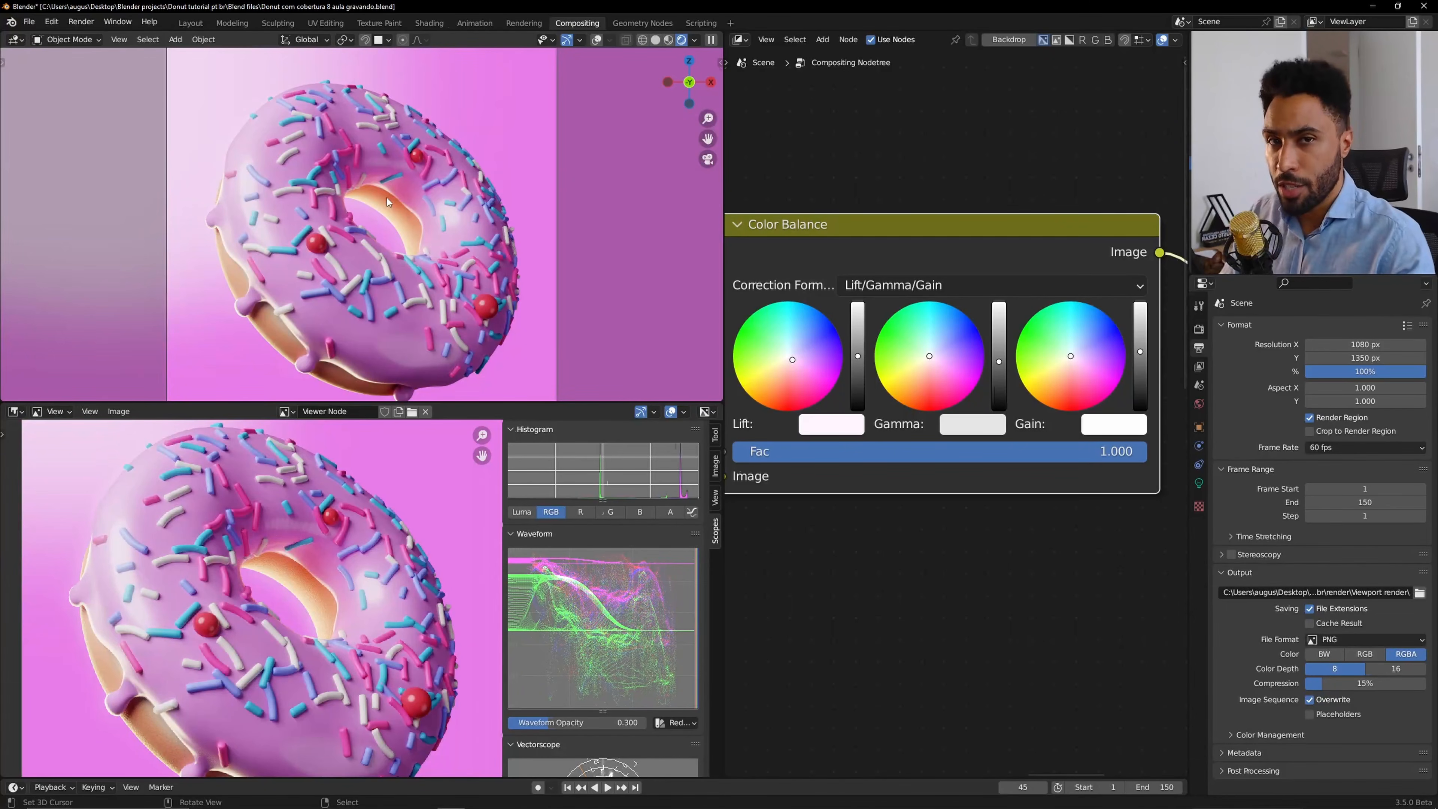
pyautogui.moveTo(1140, 351); pyautogui.dragTo(1140, 326)
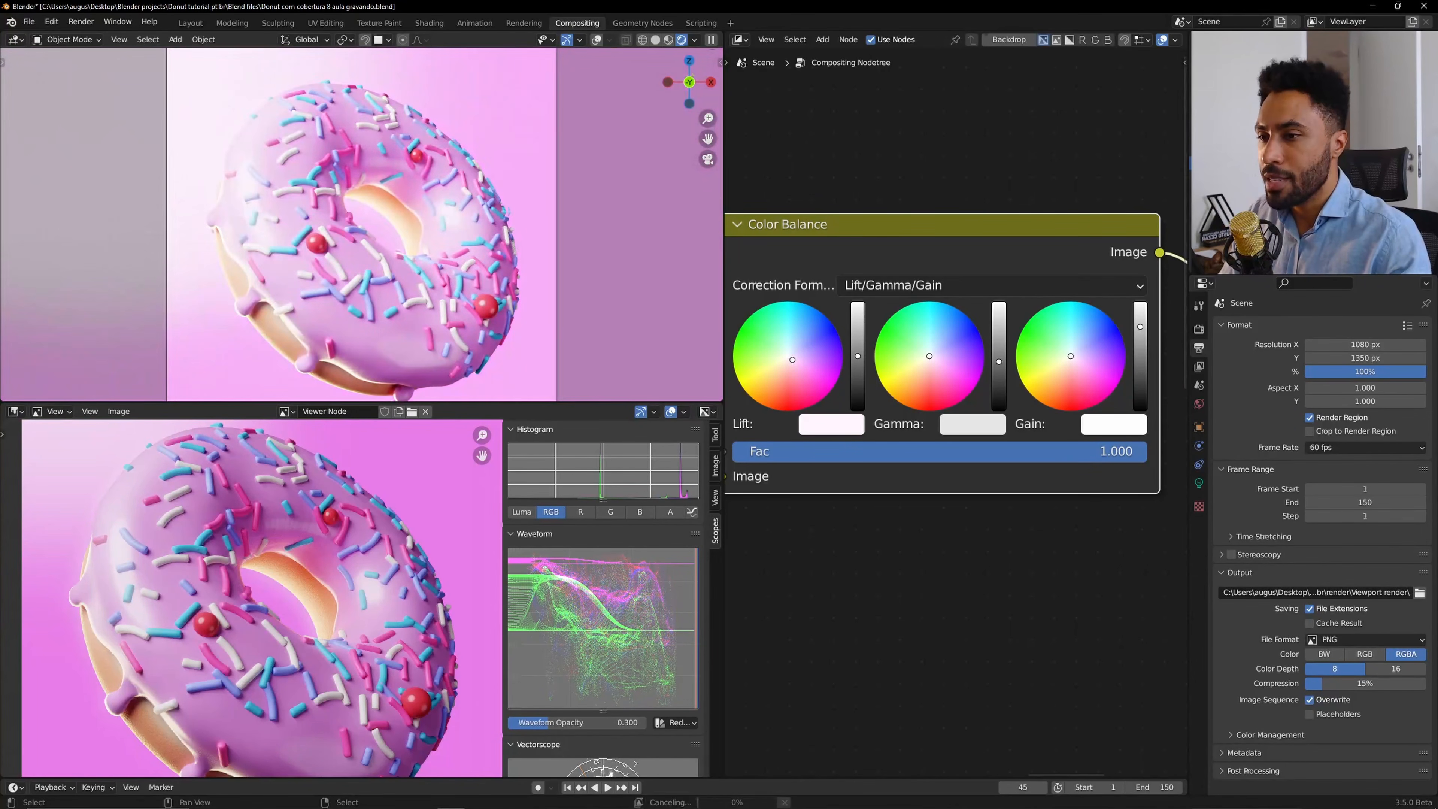
pyautogui.hotkey('ctrl', 'z')
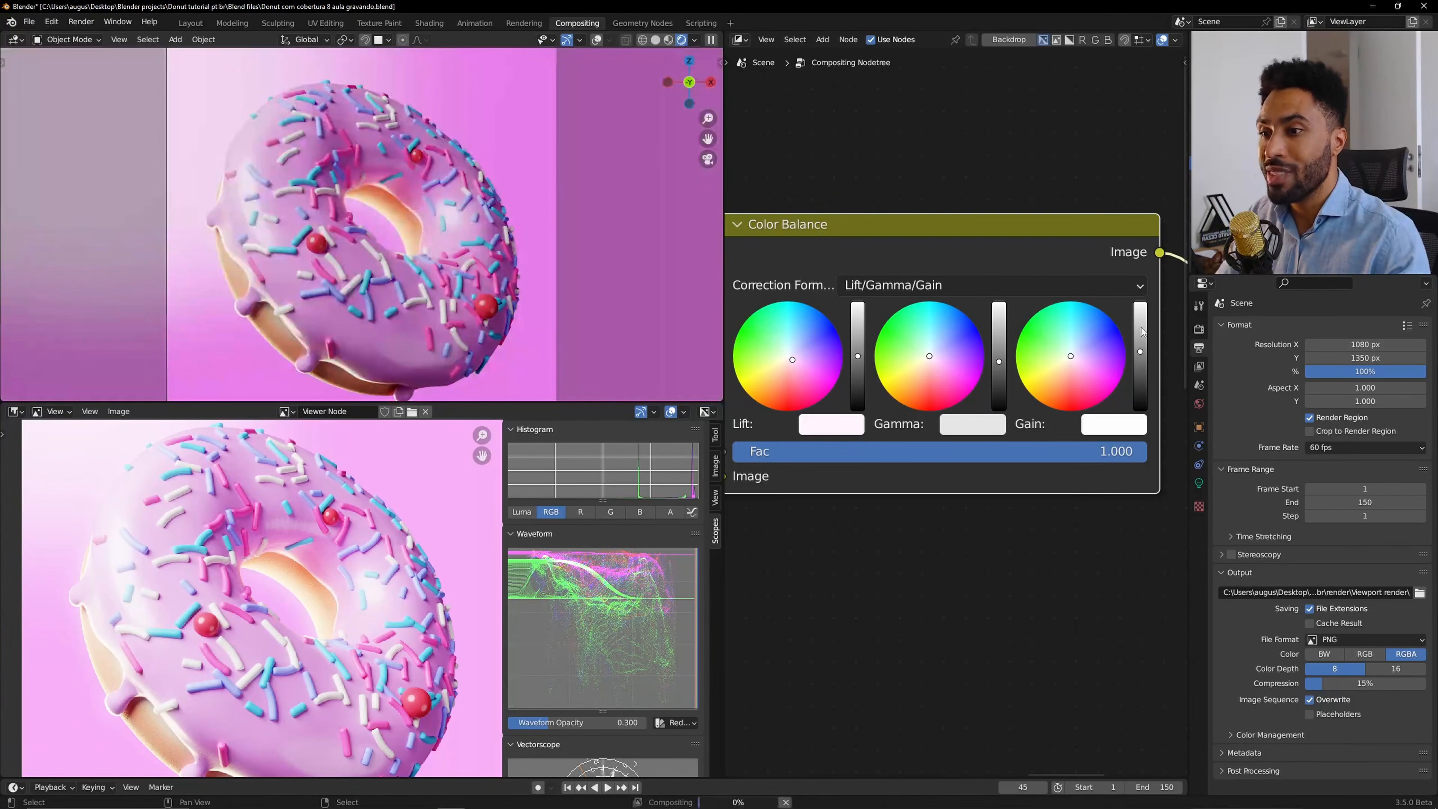
# Try dropping the Lift slider to black, then raise it back to the middle.
pyautogui.scroll(-3, 491, 555)
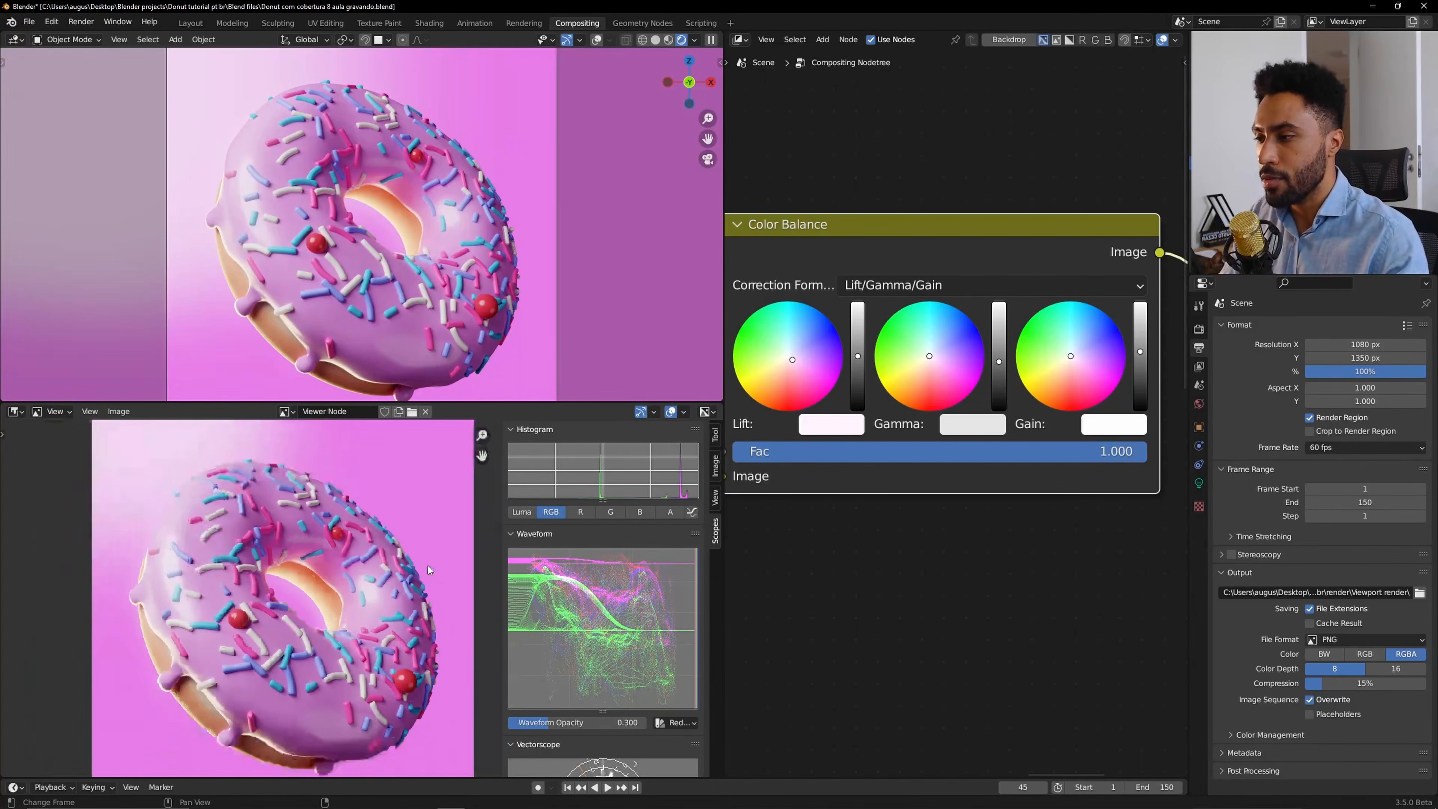
pyautogui.scroll(1, 460, 547)
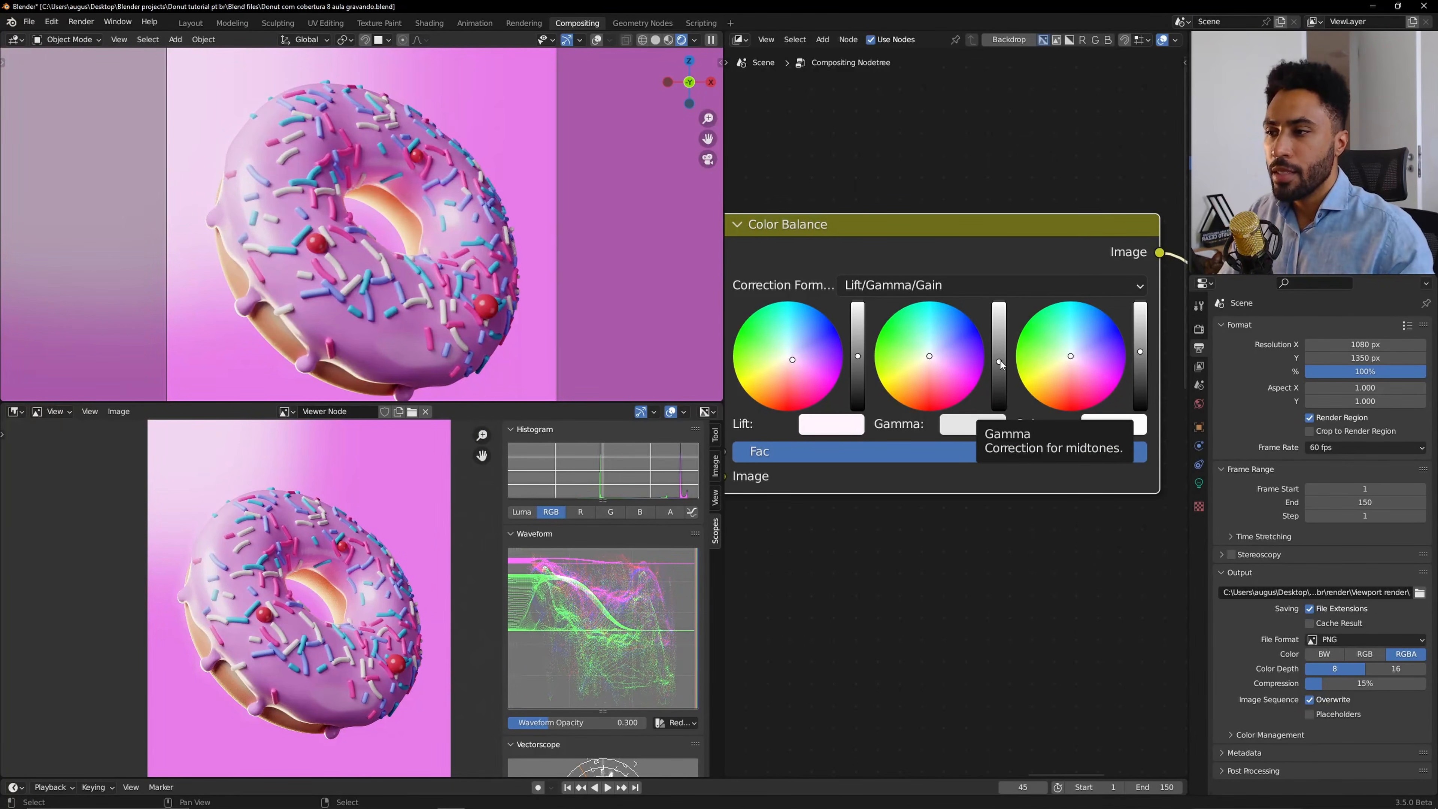
pyautogui.click(859, 407)
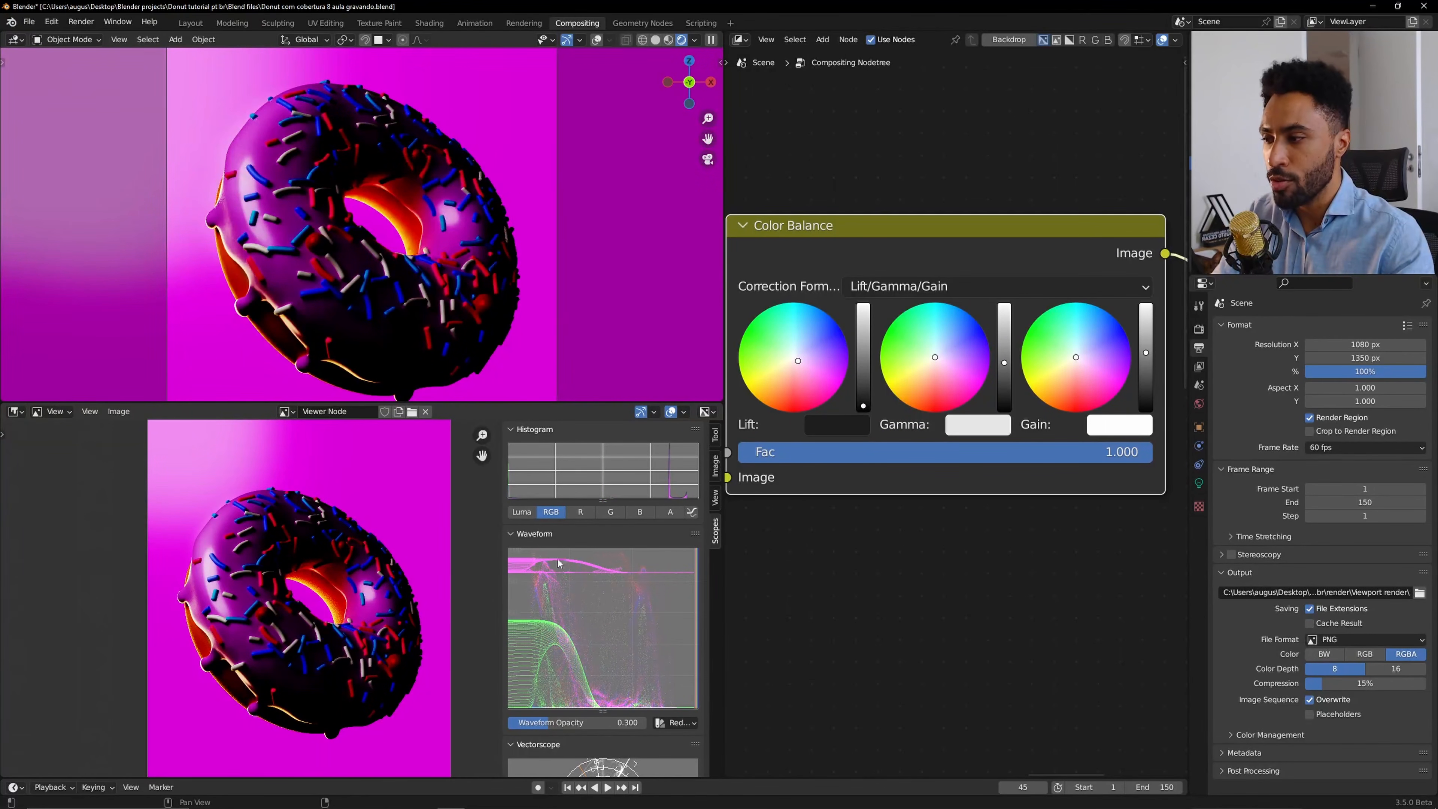
pyautogui.moveTo(858, 413); pyautogui.dragTo(862, 363)
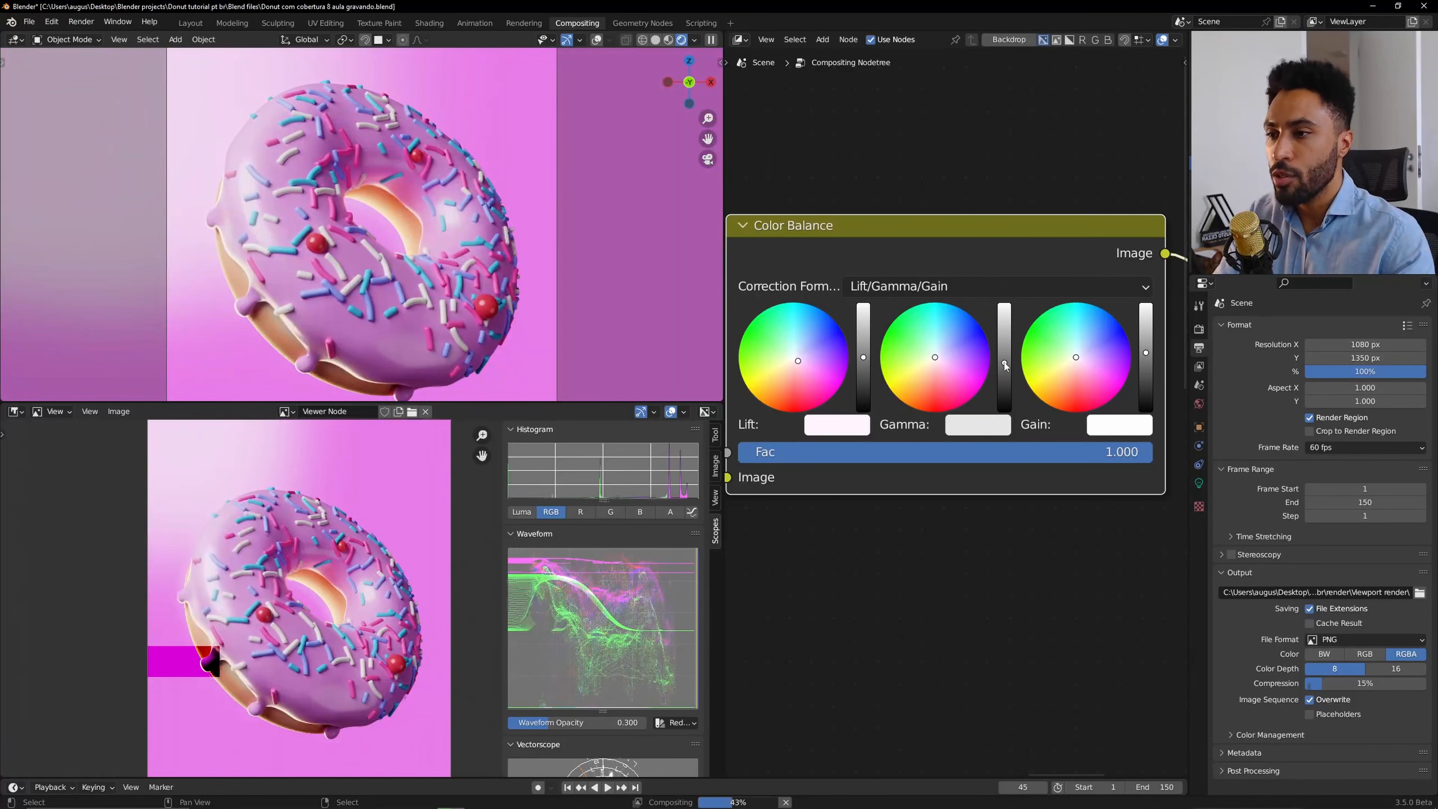
# Try the Gamma slider at its minimum and maximum, then return it to the middle.
pyautogui.moveTo(1004, 362); pyautogui.dragTo(1006, 413)
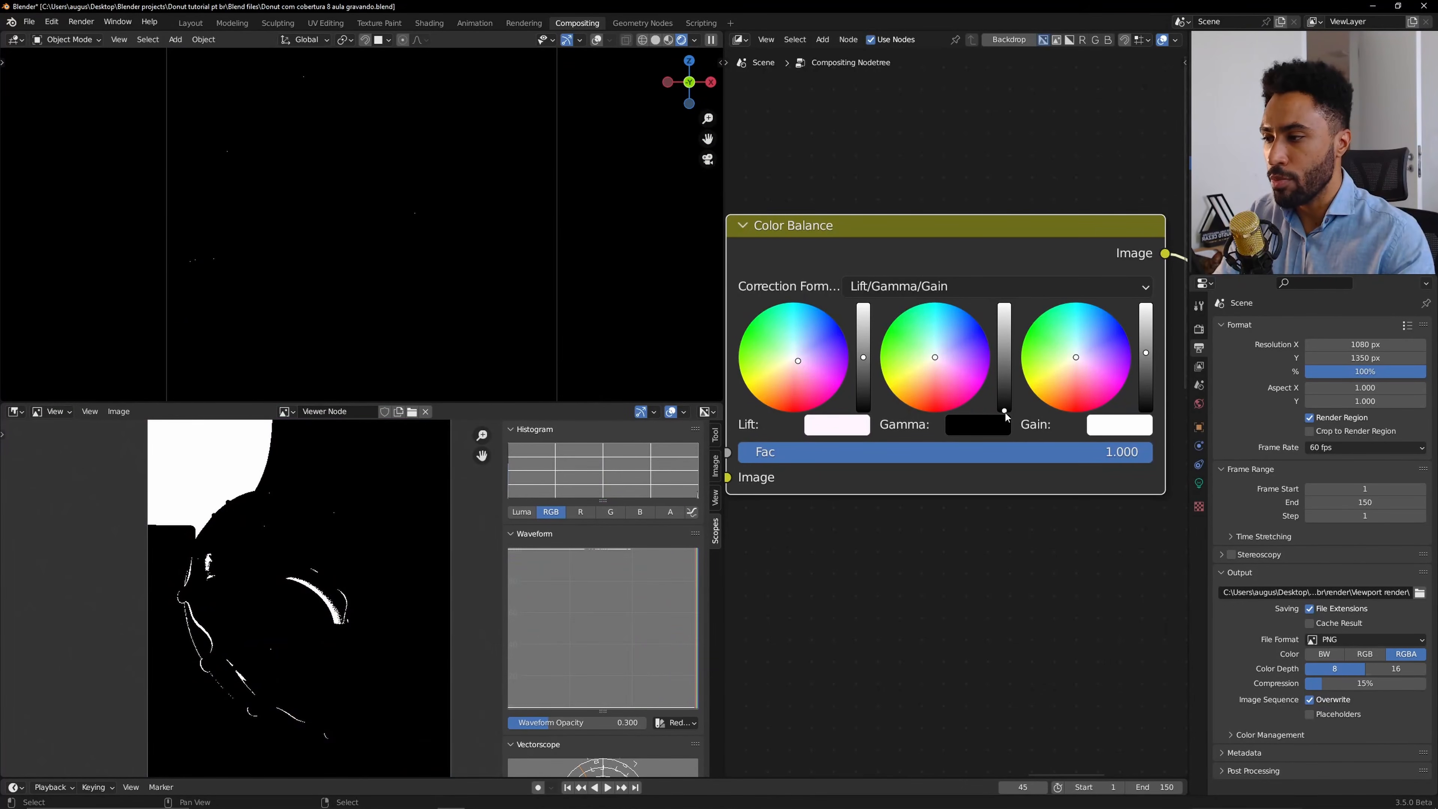
pyautogui.scroll(1, 1005, 412)
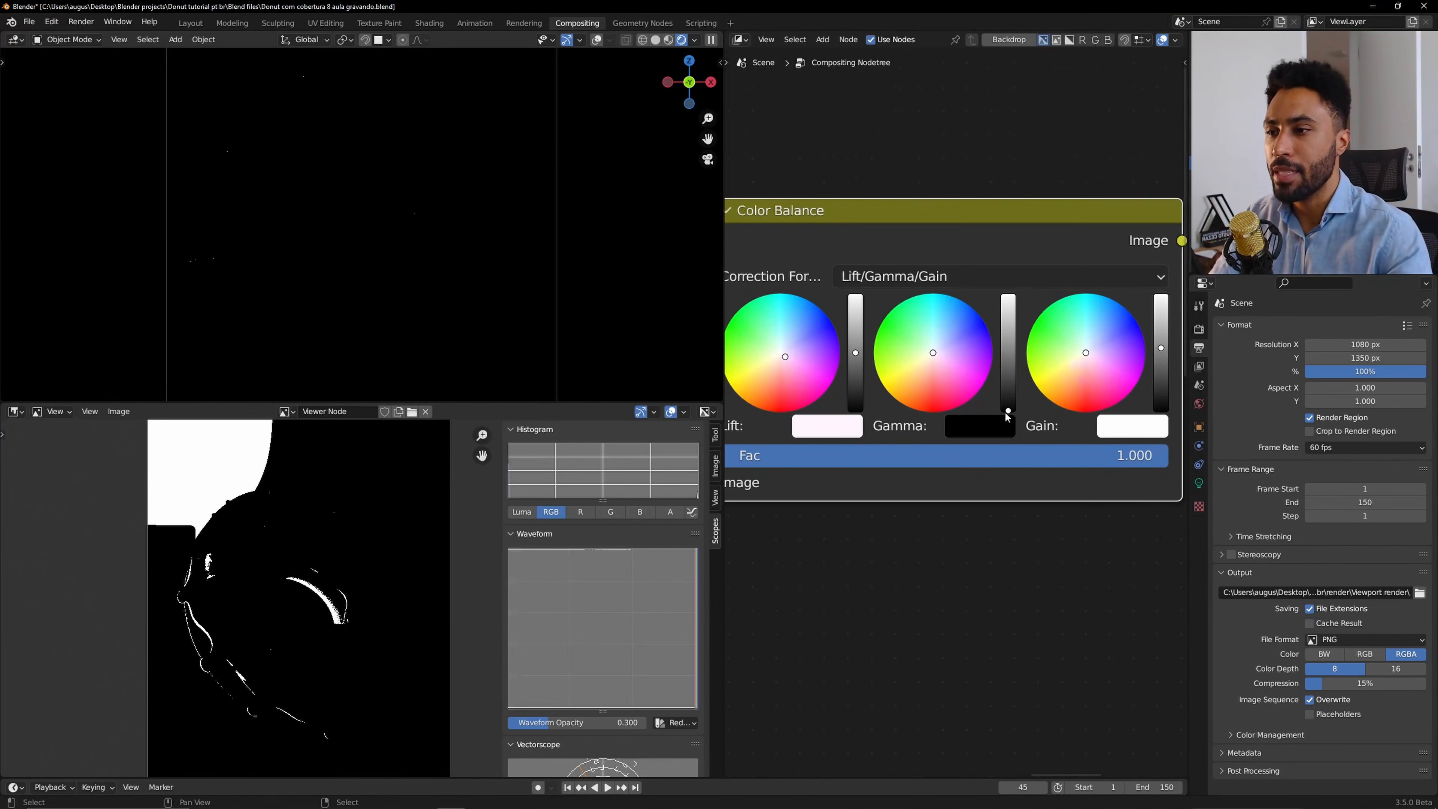
pyautogui.moveTo(1005, 413); pyautogui.dragTo(1009, 295)
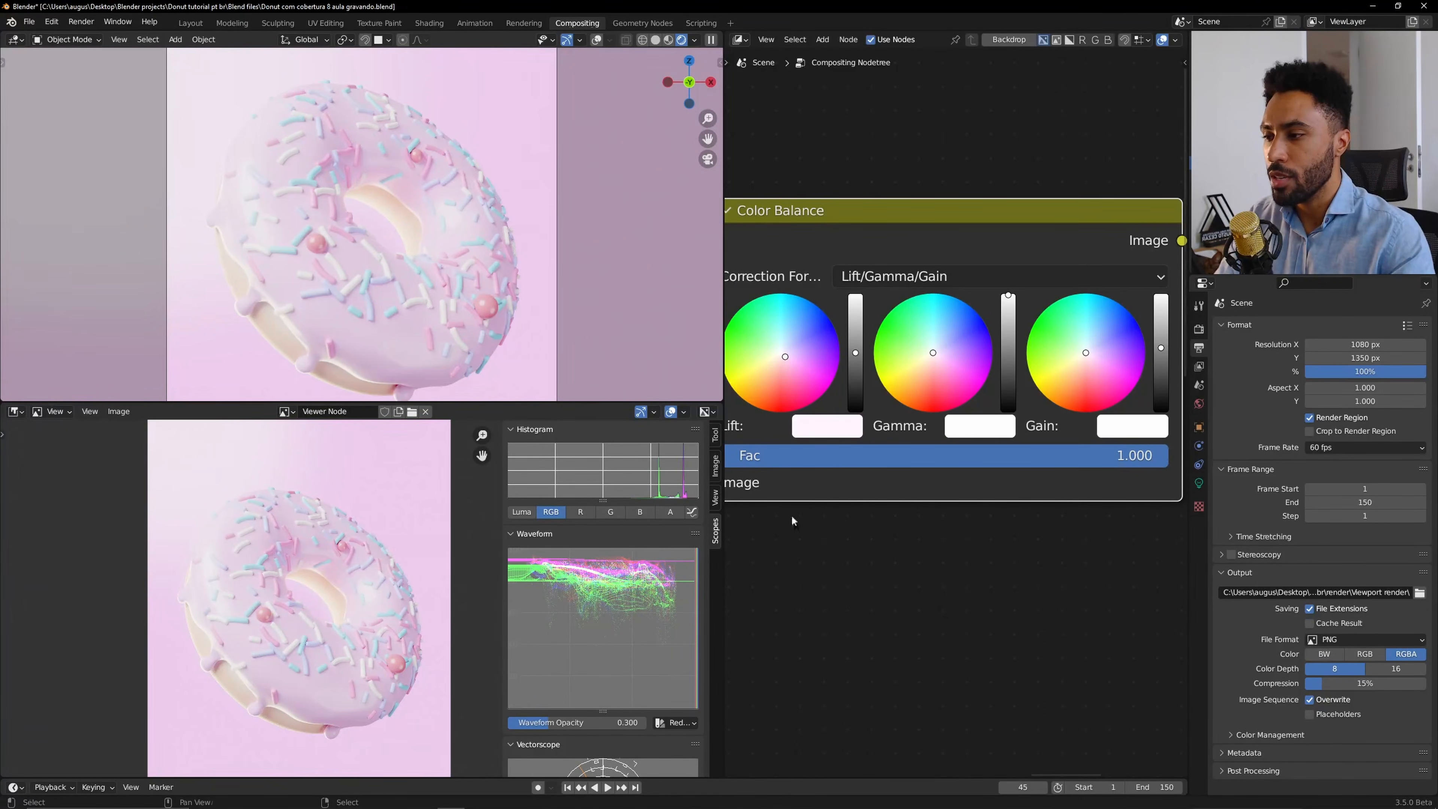
pyautogui.click(1009, 355)
# Try dropping the Gain slider to black and undo it.
pyautogui.moveTo(1166, 351); pyautogui.dragTo(1133, 363, button='middle')
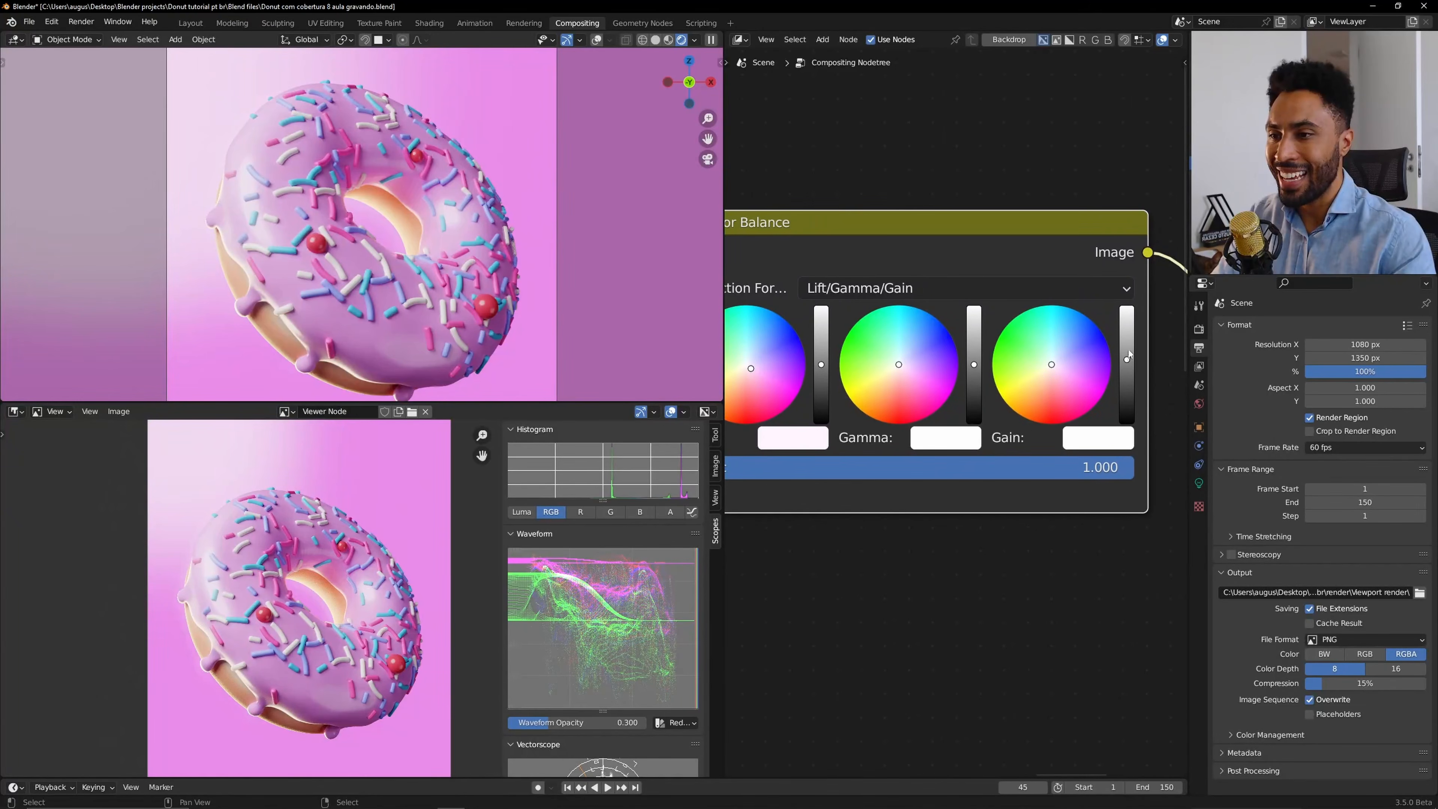
pyautogui.moveTo(1128, 349); pyautogui.dragTo(1128, 420)
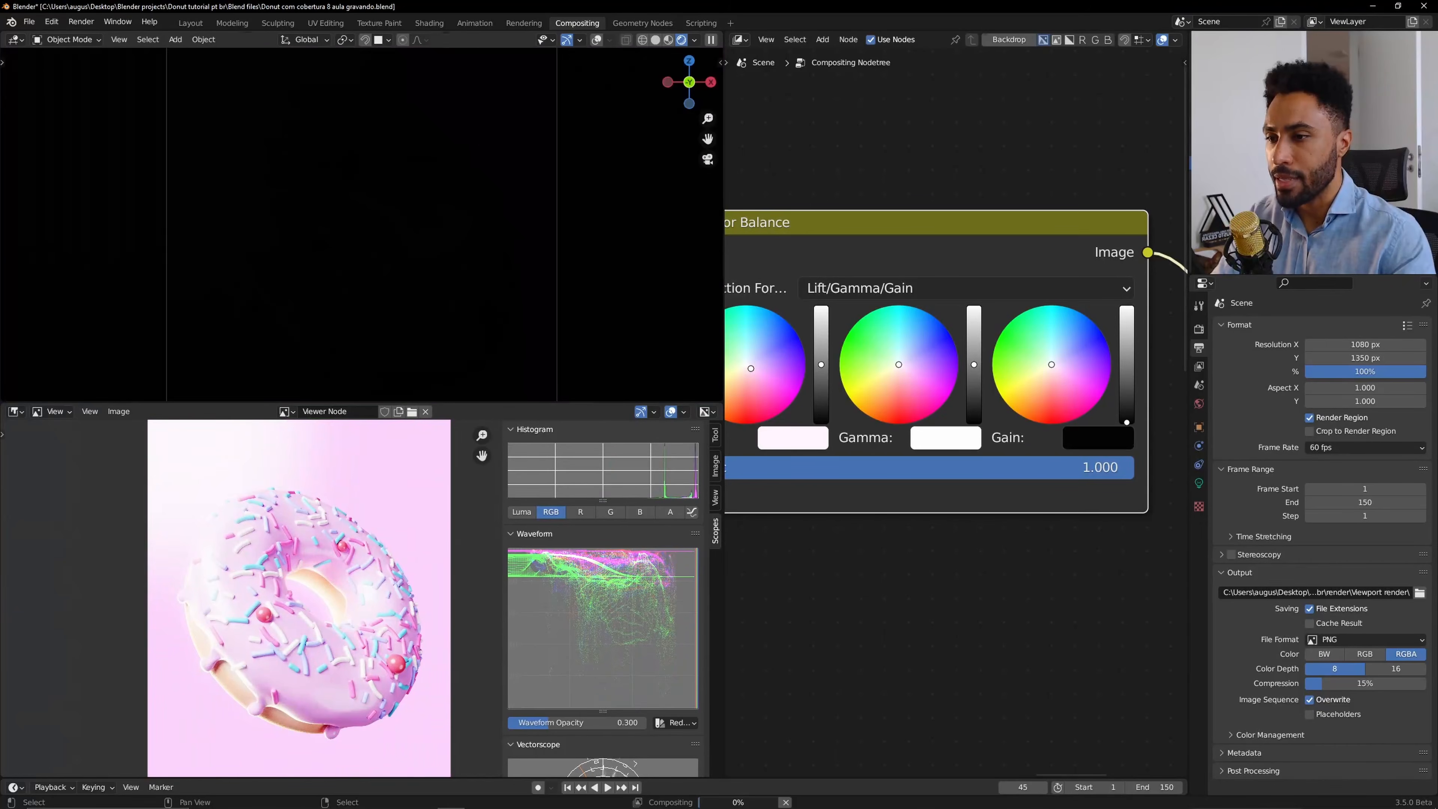
pyautogui.hotkey('ctrl', 'z')
pyautogui.scroll(-2, 1027, 416)
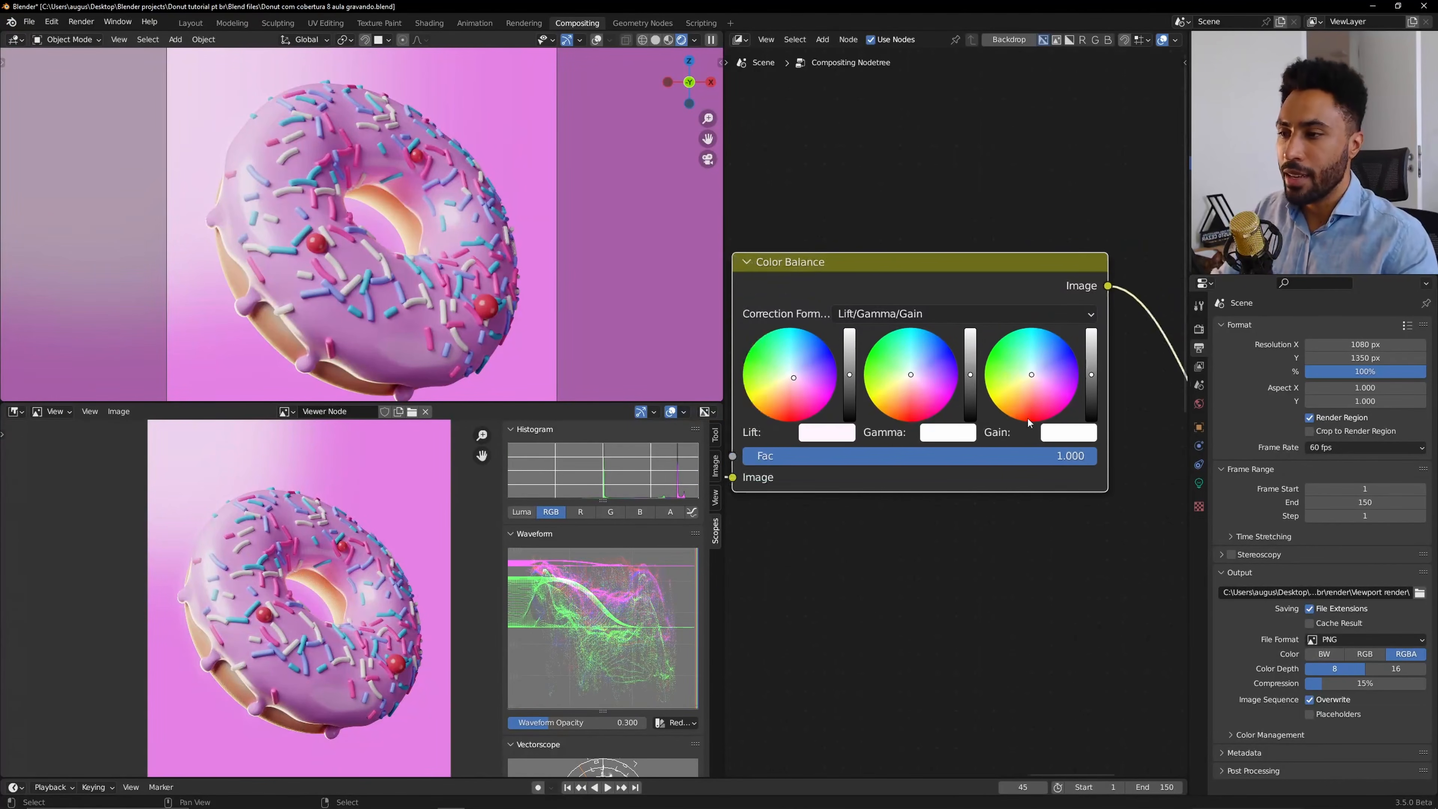
pyautogui.moveTo(983, 433); pyautogui.dragTo(1017, 438, button='middle')
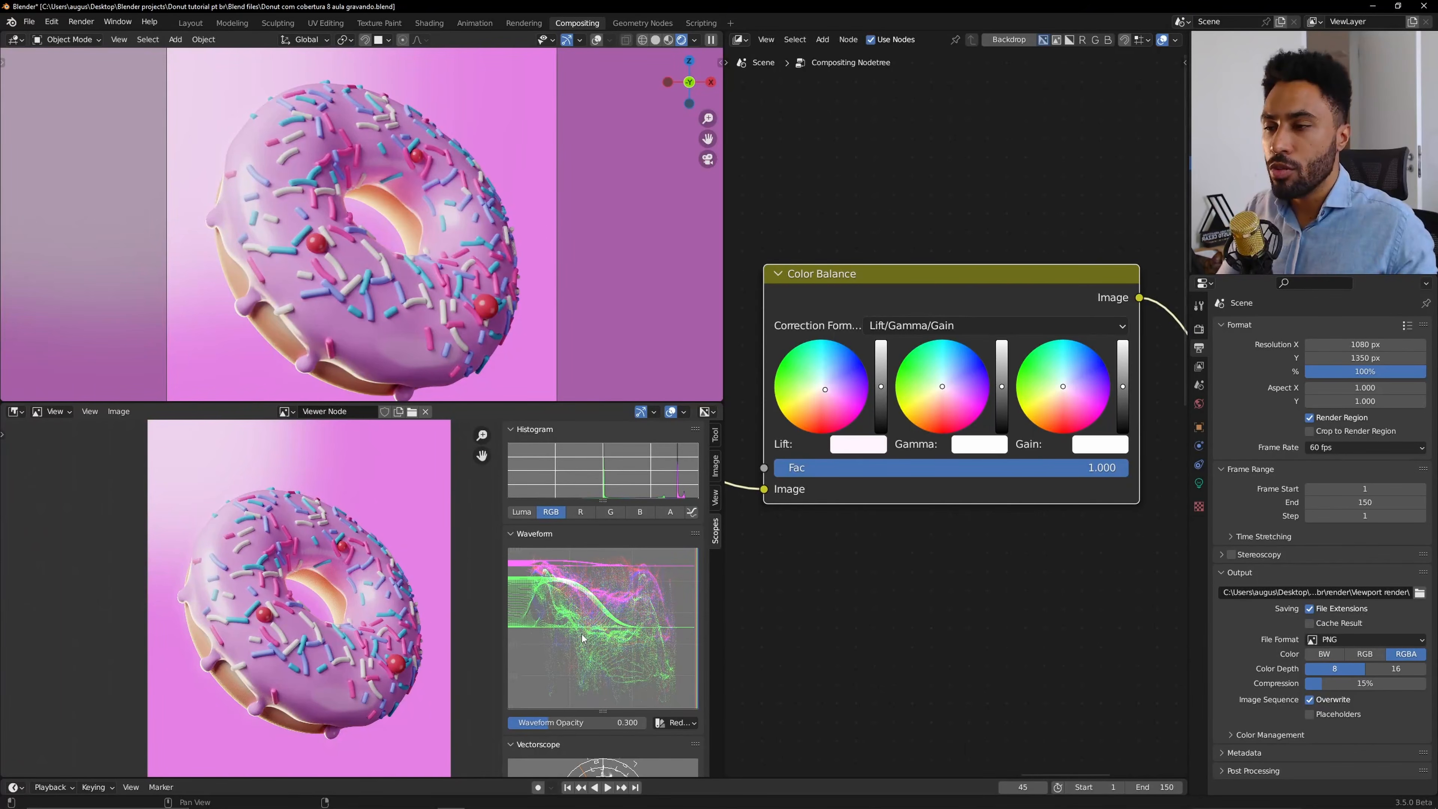
# Widen the node editor area by shrinking the viewport and image editor areas.
pyautogui.scroll(-5, 581, 634)
pyautogui.scroll(-2, 978, 508)
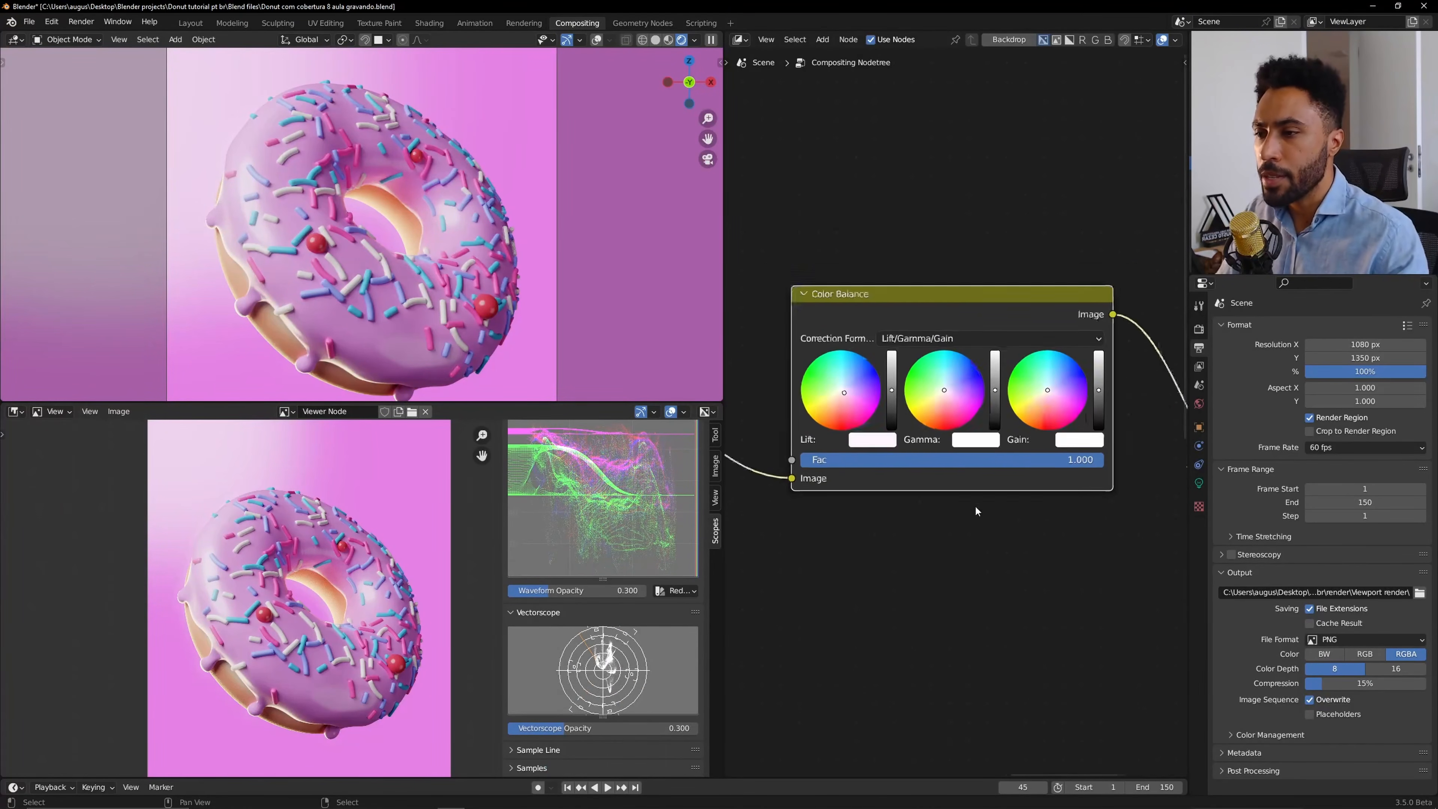
pyautogui.moveTo(1061, 487); pyautogui.dragTo(896, 504, button='middle')
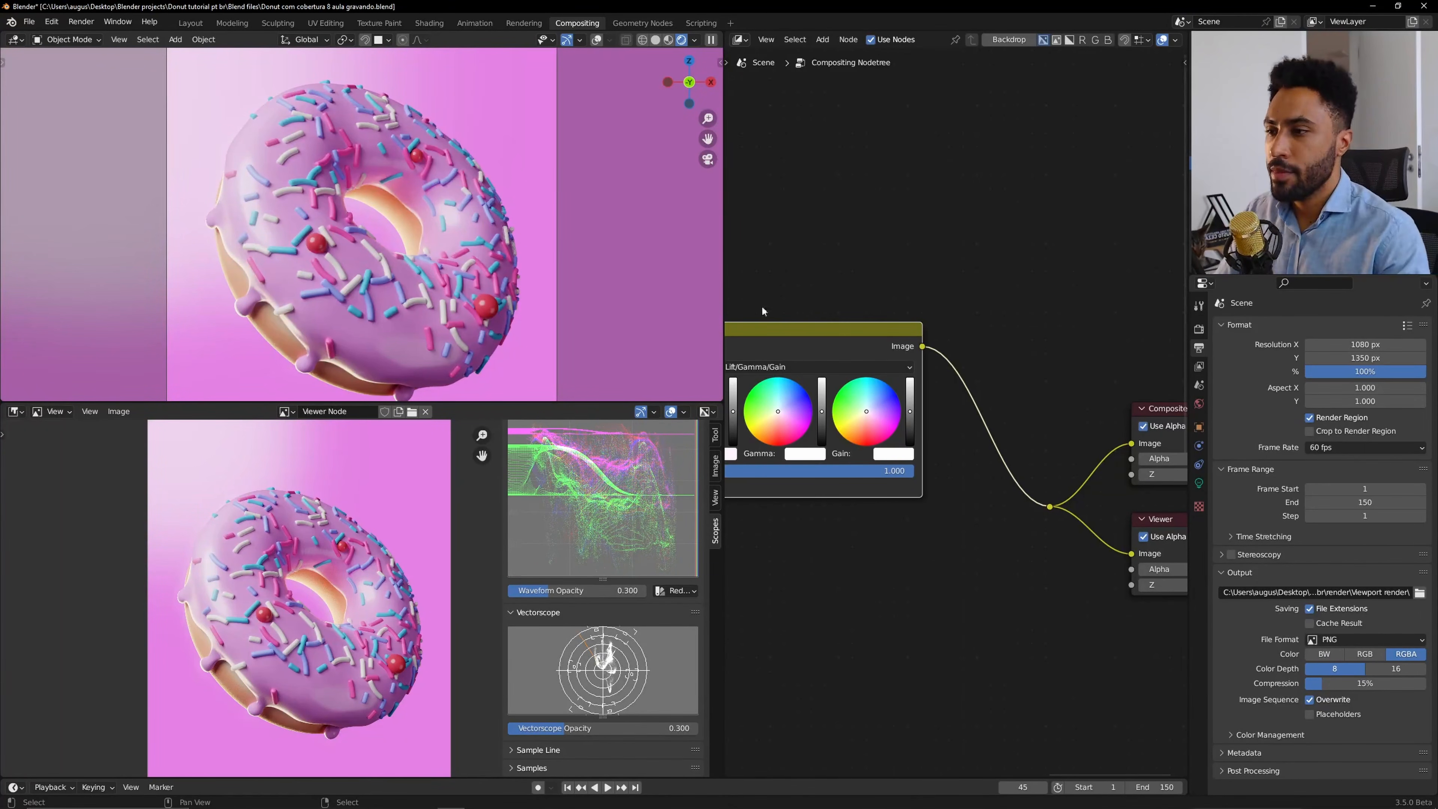
pyautogui.moveTo(726, 262); pyautogui.dragTo(512, 294)
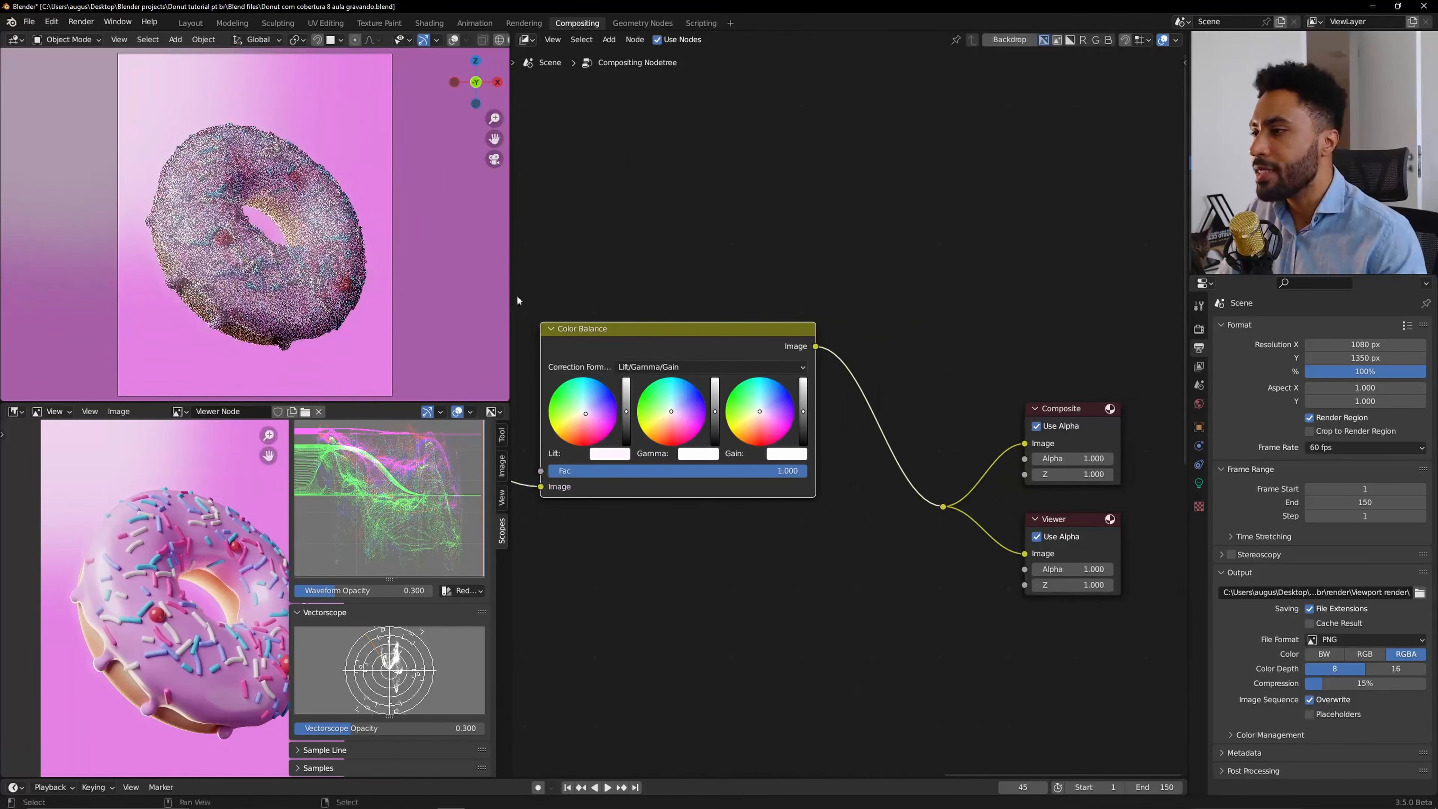
# Wrap the Color Balance node in a new frame labelled Gradding.
pyautogui.scroll(-1, 748, 481)
pyautogui.scroll(-4, 748, 480)
pyautogui.moveTo(748, 480); pyautogui.dragTo(924, 465, button='middle')
pyautogui.moveTo(806, 339); pyautogui.dragTo(999, 535)
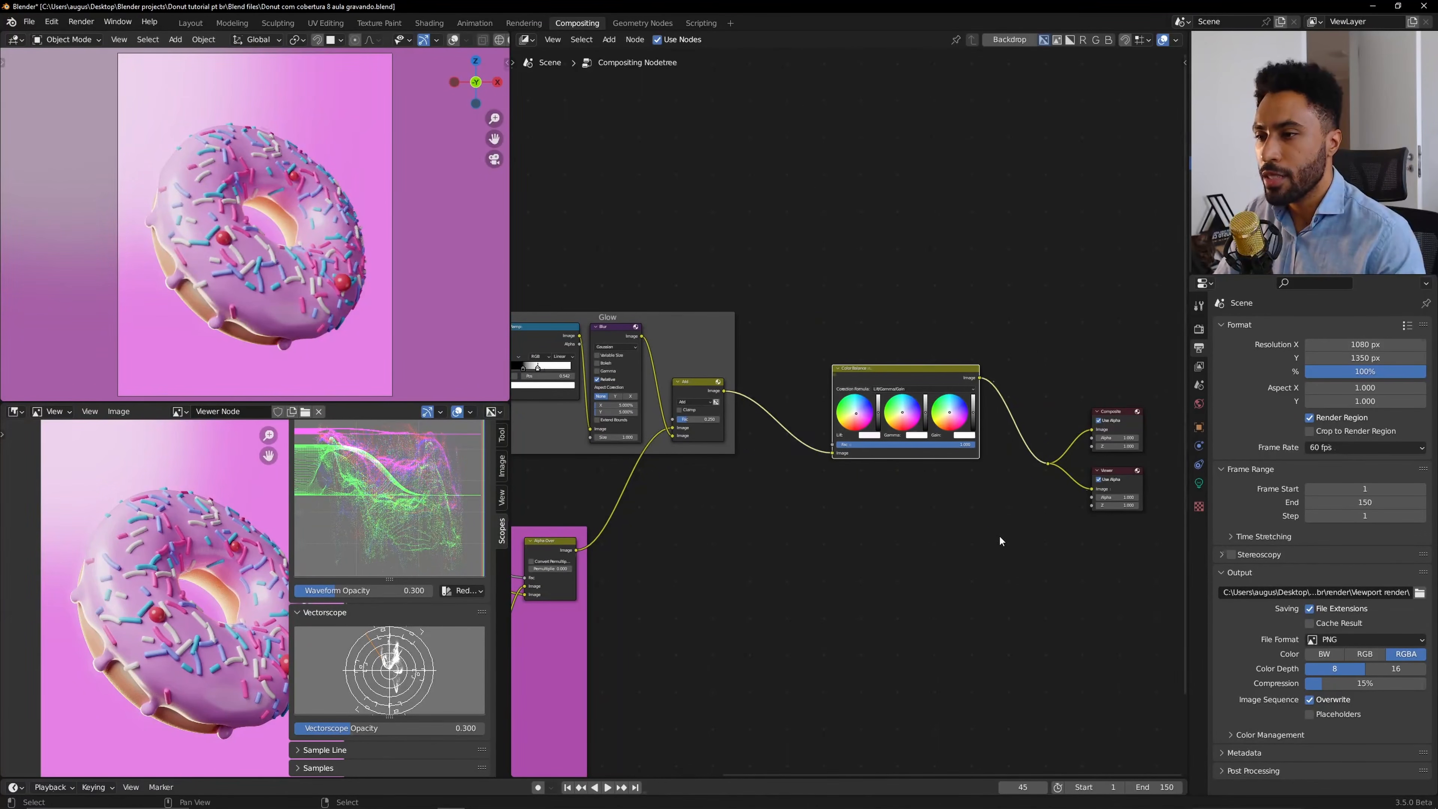
pyautogui.hotkey('ctrl', 'j')
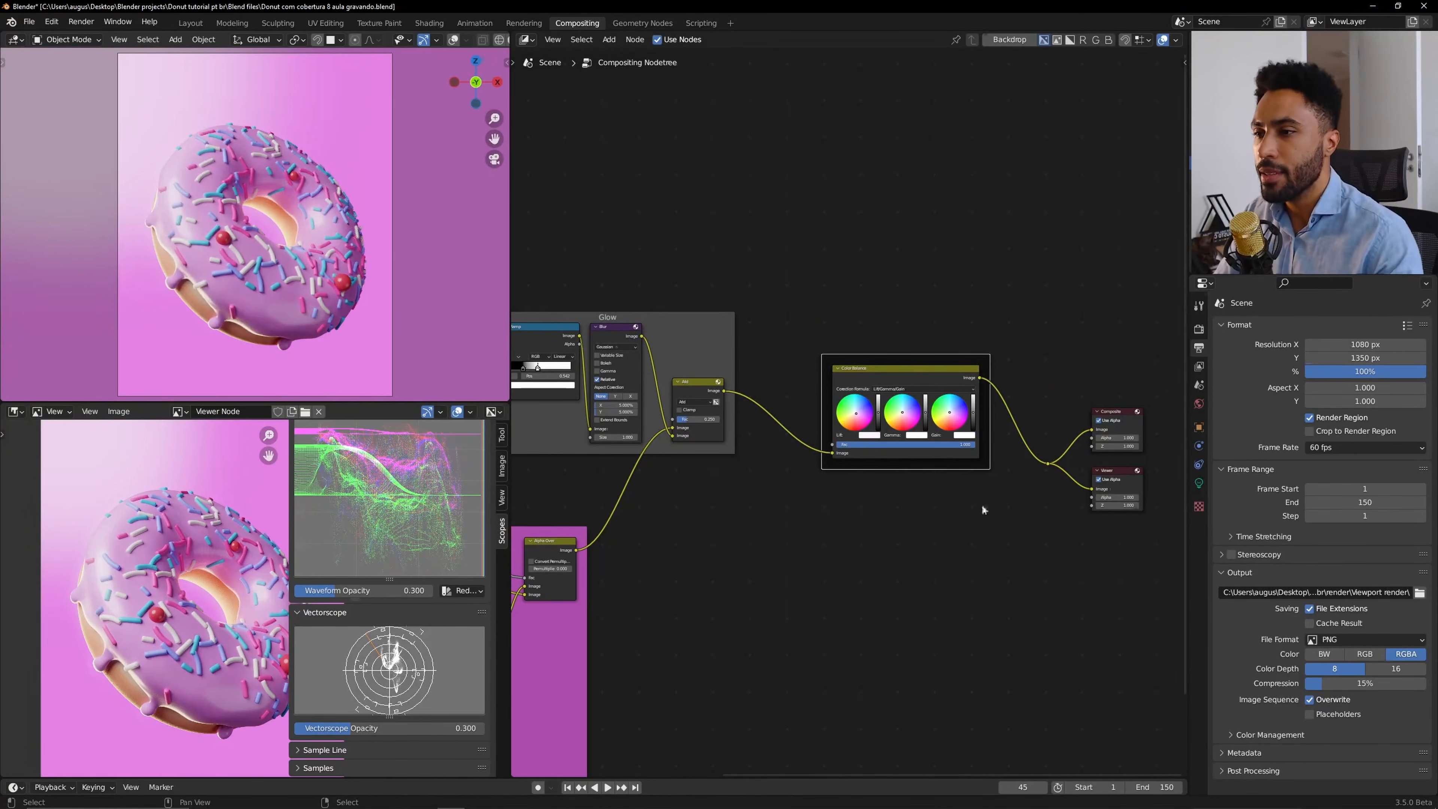
pyautogui.write('n')
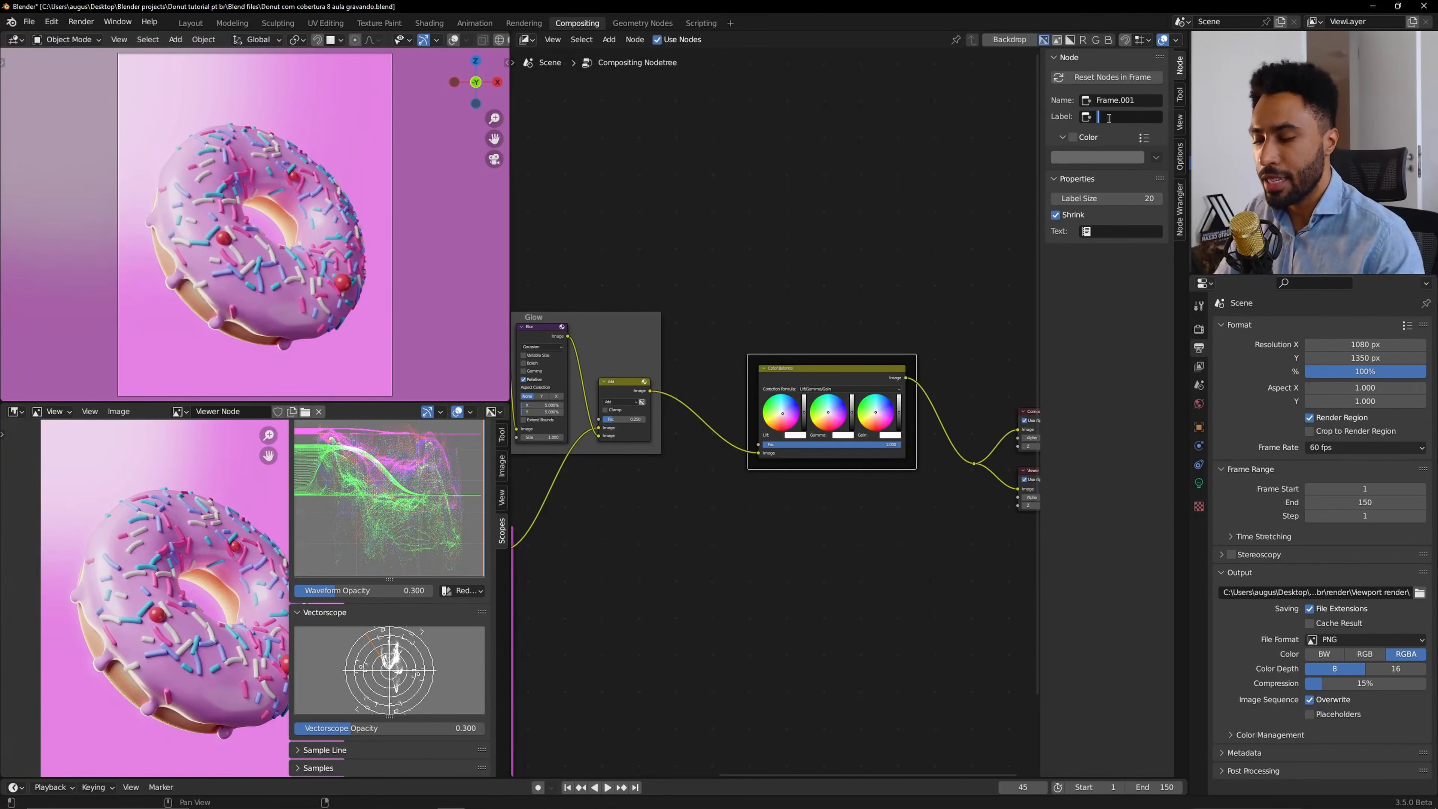
pyautogui.write('Gradding')
pyautogui.press('Return')
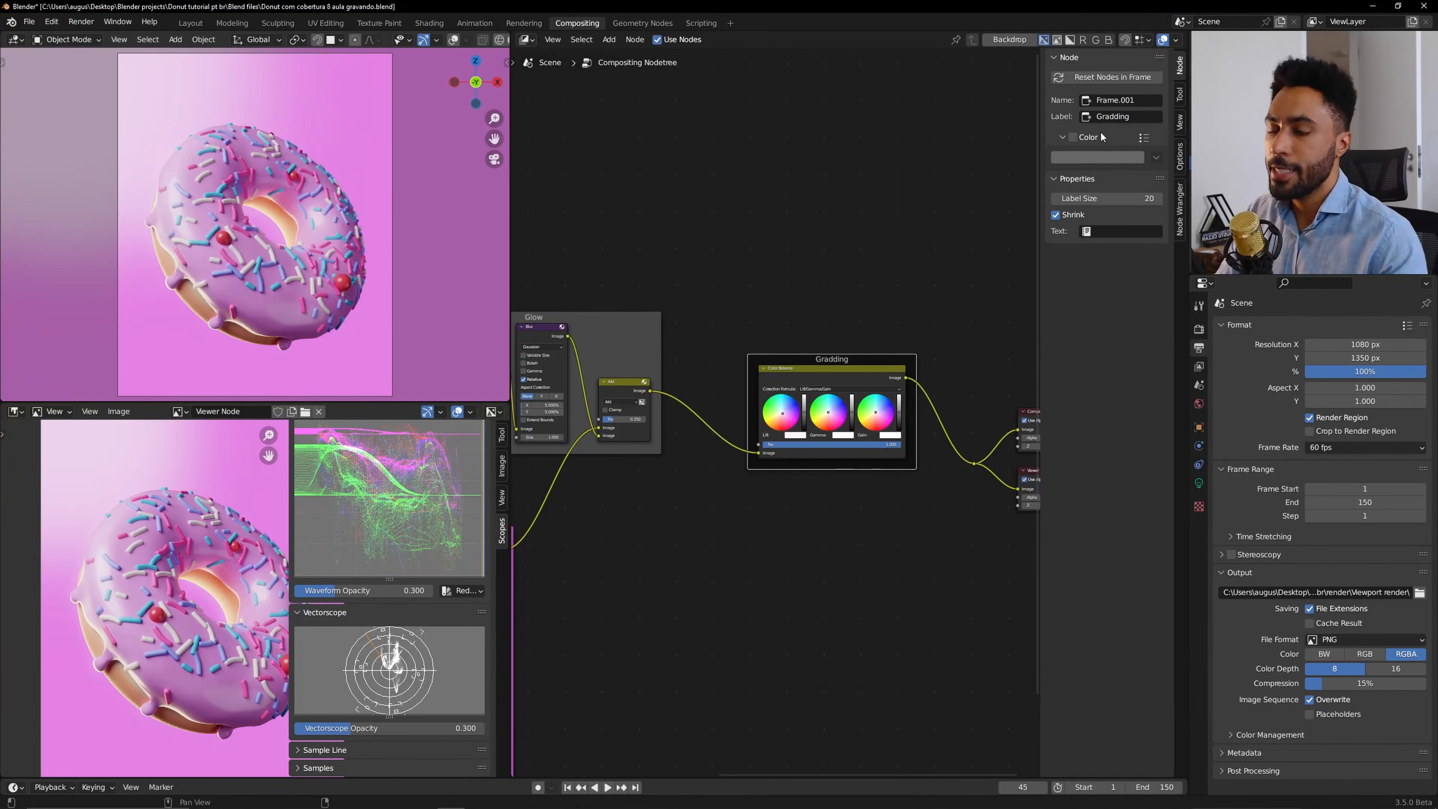
# Move the Gradding frame closer to the Glow frame.
pyautogui.moveTo(800, 356); pyautogui.dragTo(734, 320)
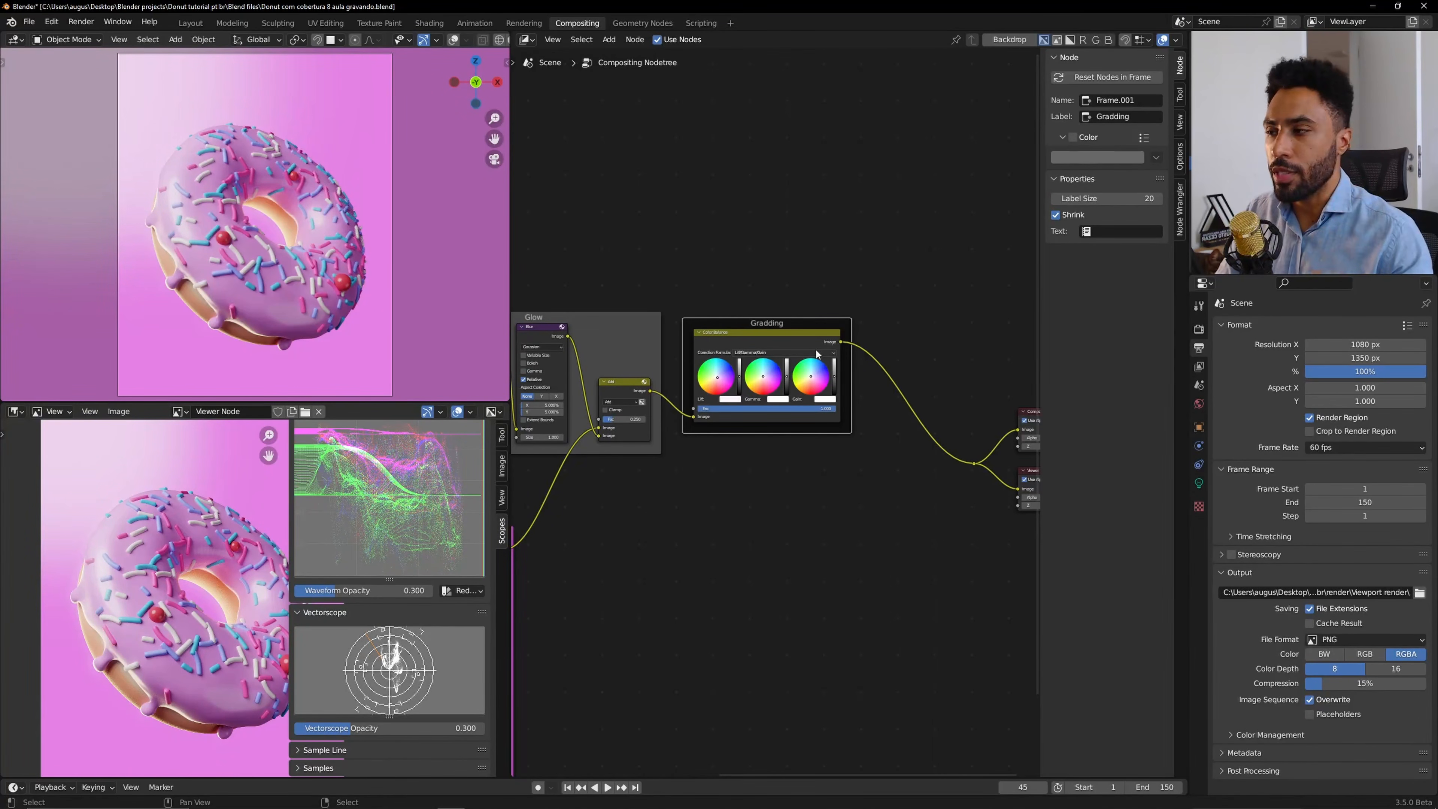
pyautogui.scroll(6, 279, 288)
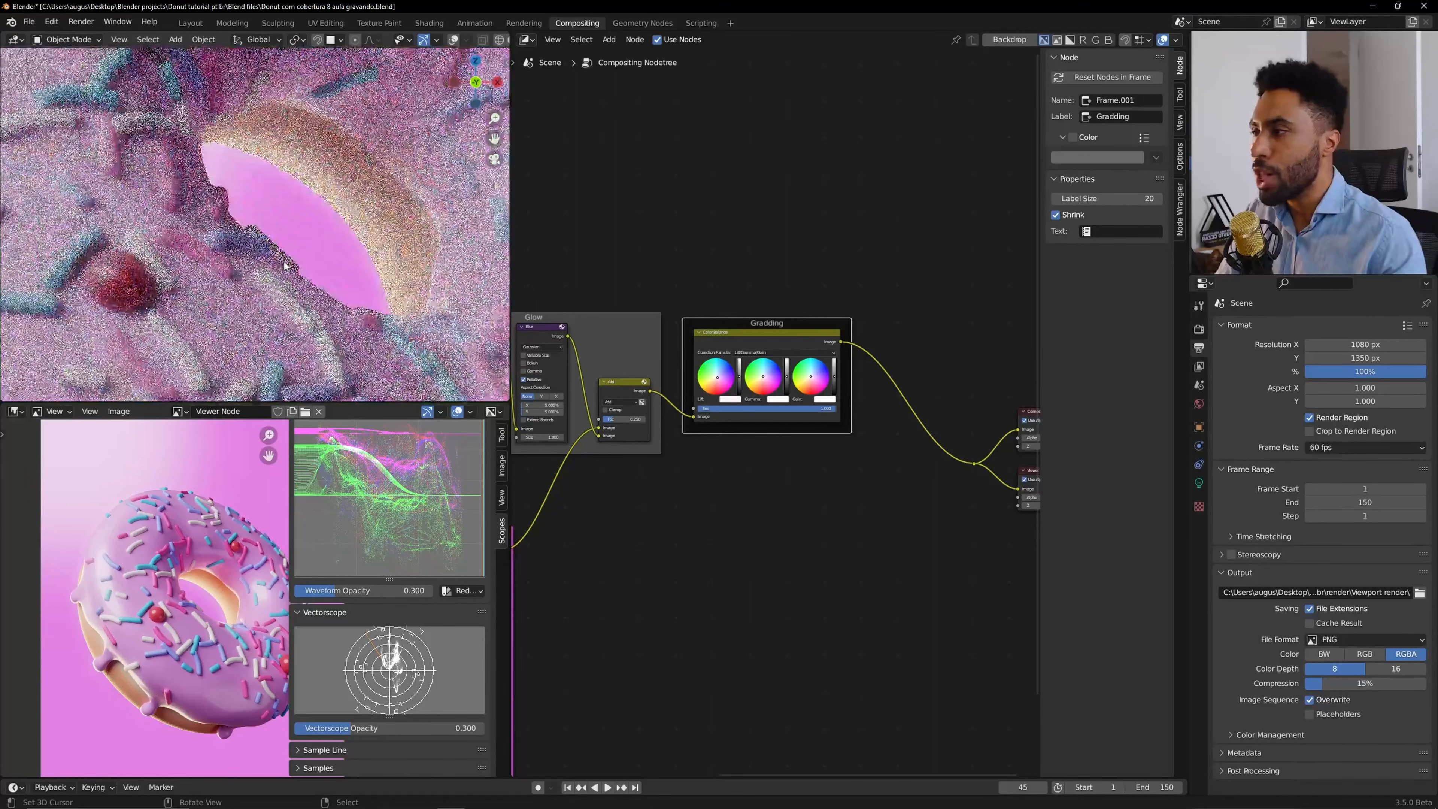
pyautogui.scroll(2, 195, 540)
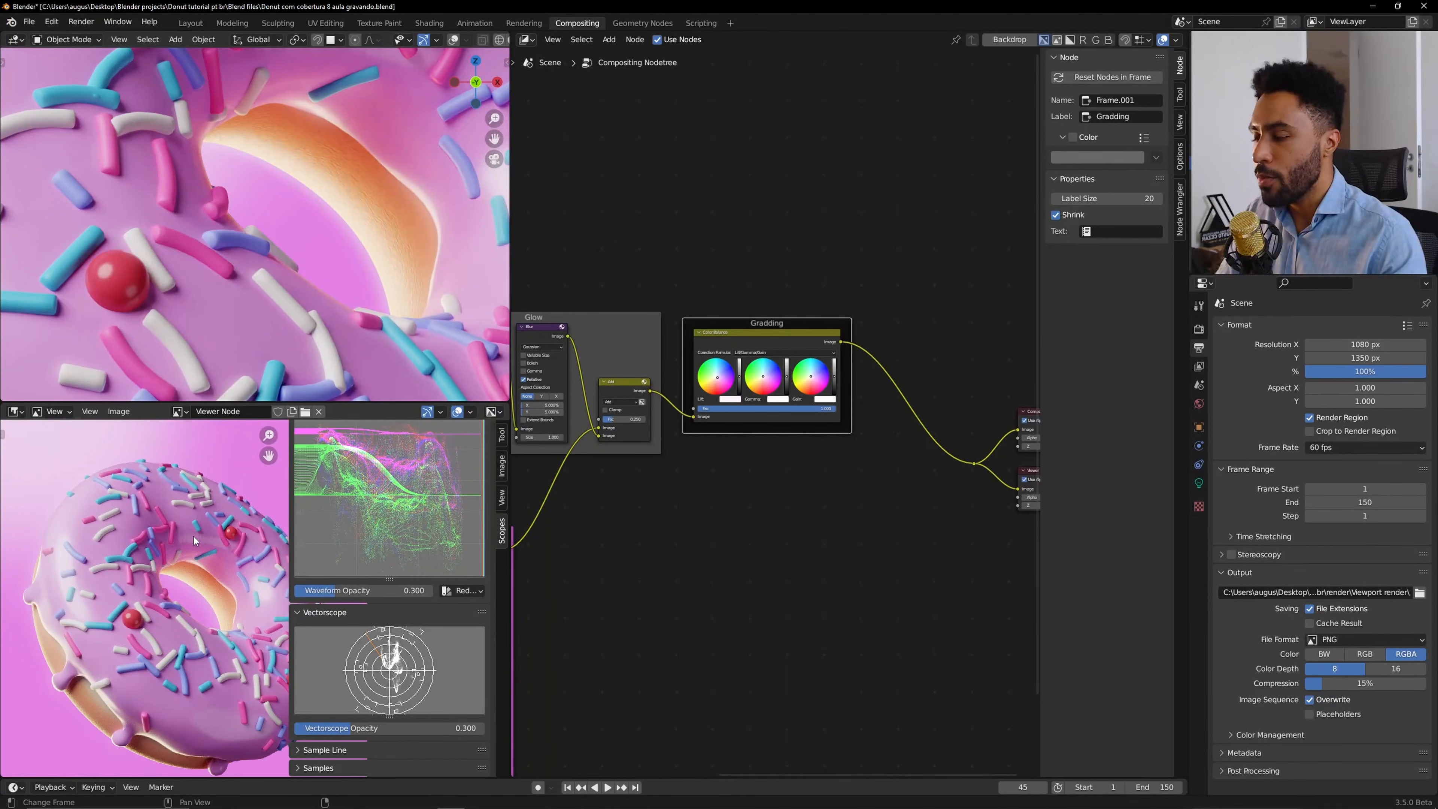
pyautogui.press('n')
pyautogui.scroll(6, 283, 589)
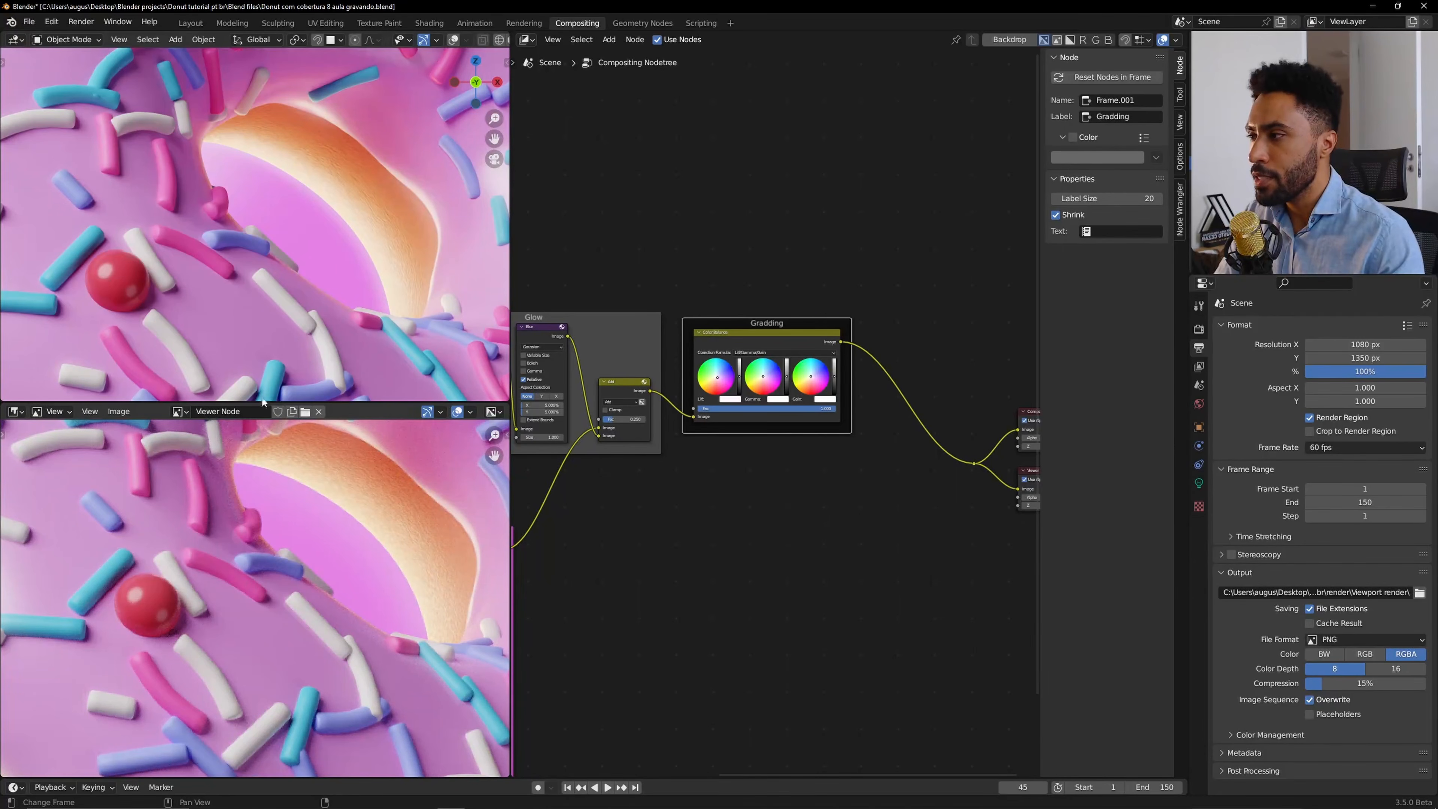
pyautogui.scroll(2, 237, 242)
pyautogui.scroll(3, 255, 265)
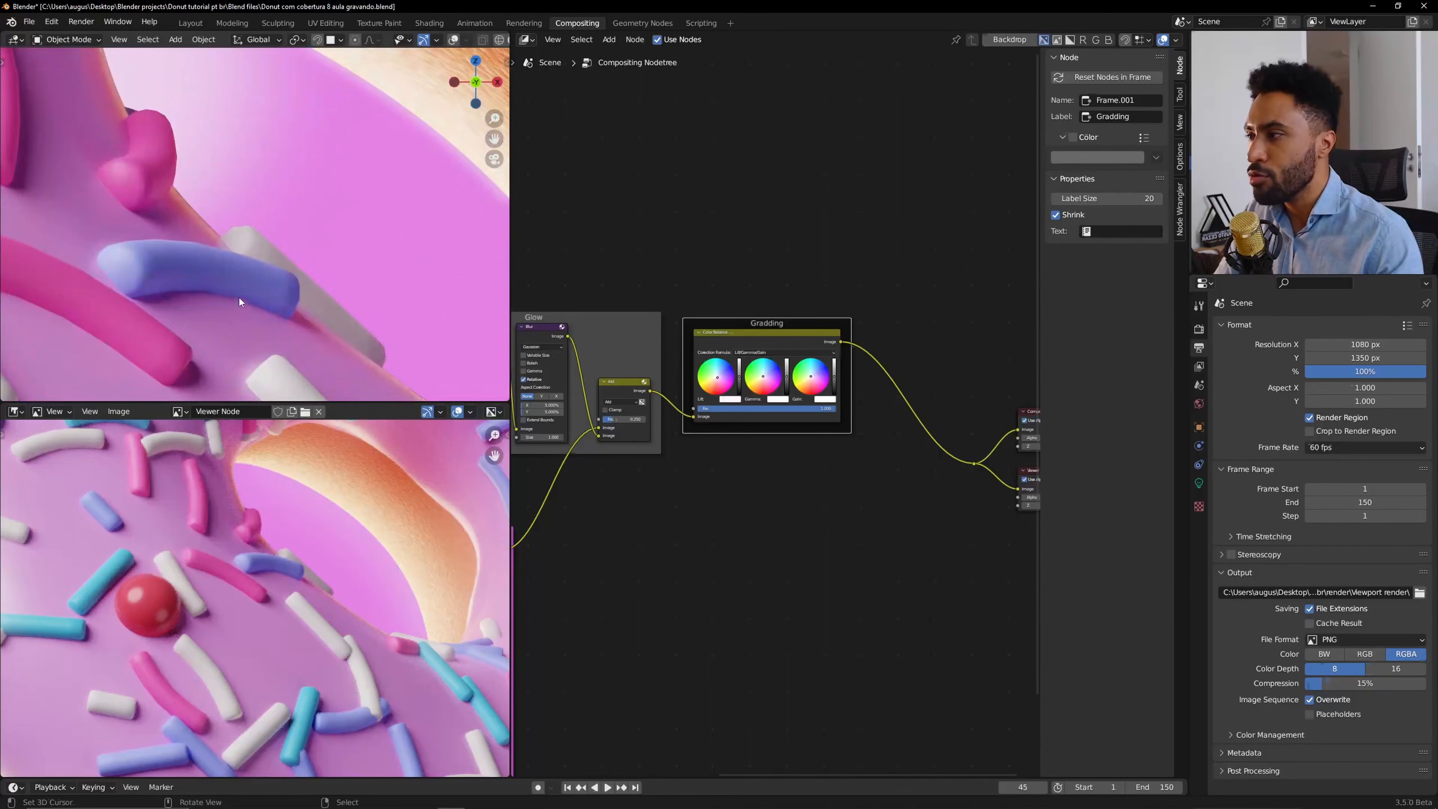
pyautogui.scroll(1, 239, 298)
pyautogui.scroll(3, 248, 515)
pyautogui.moveTo(249, 514); pyautogui.dragTo(232, 619, button='middle')
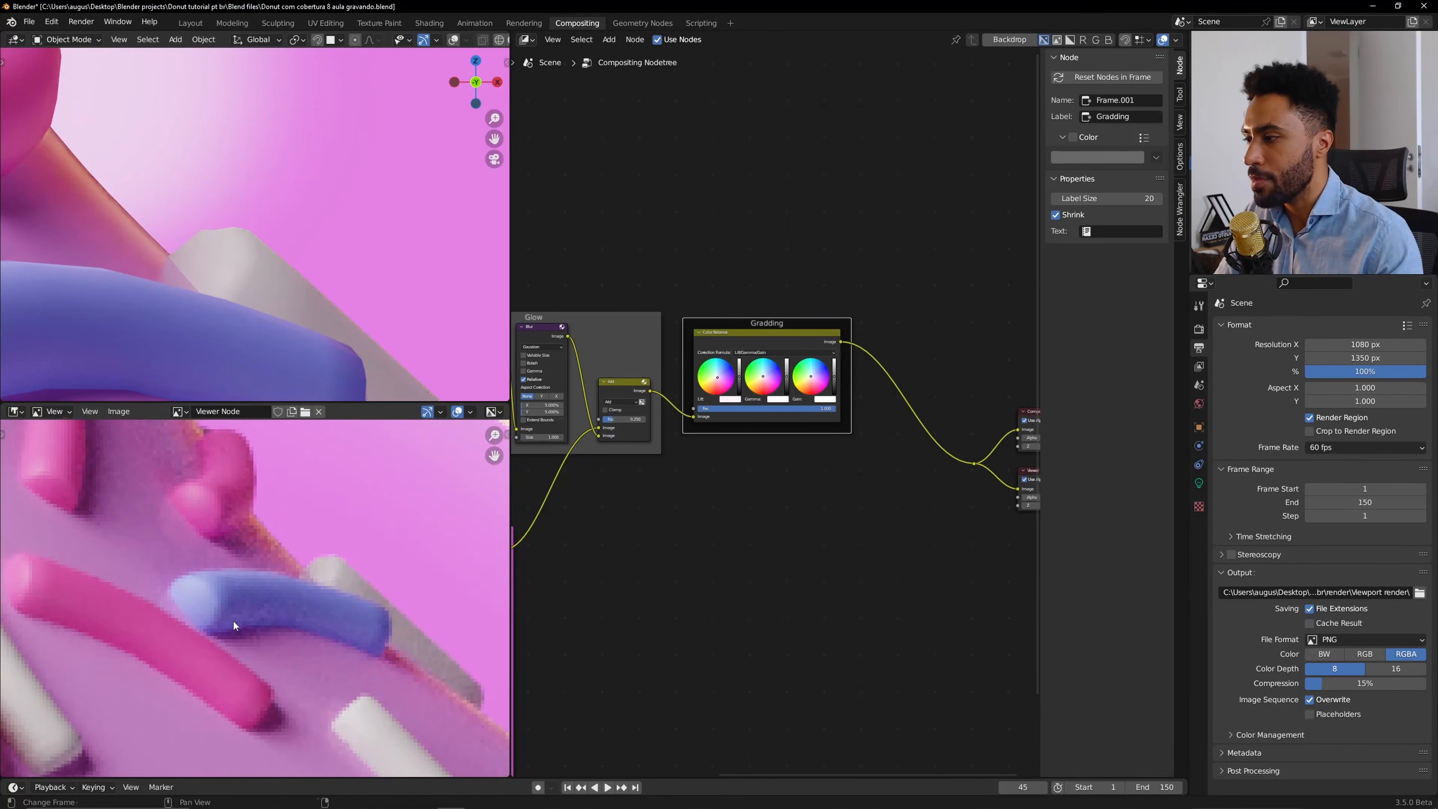
pyautogui.scroll(4, 235, 620)
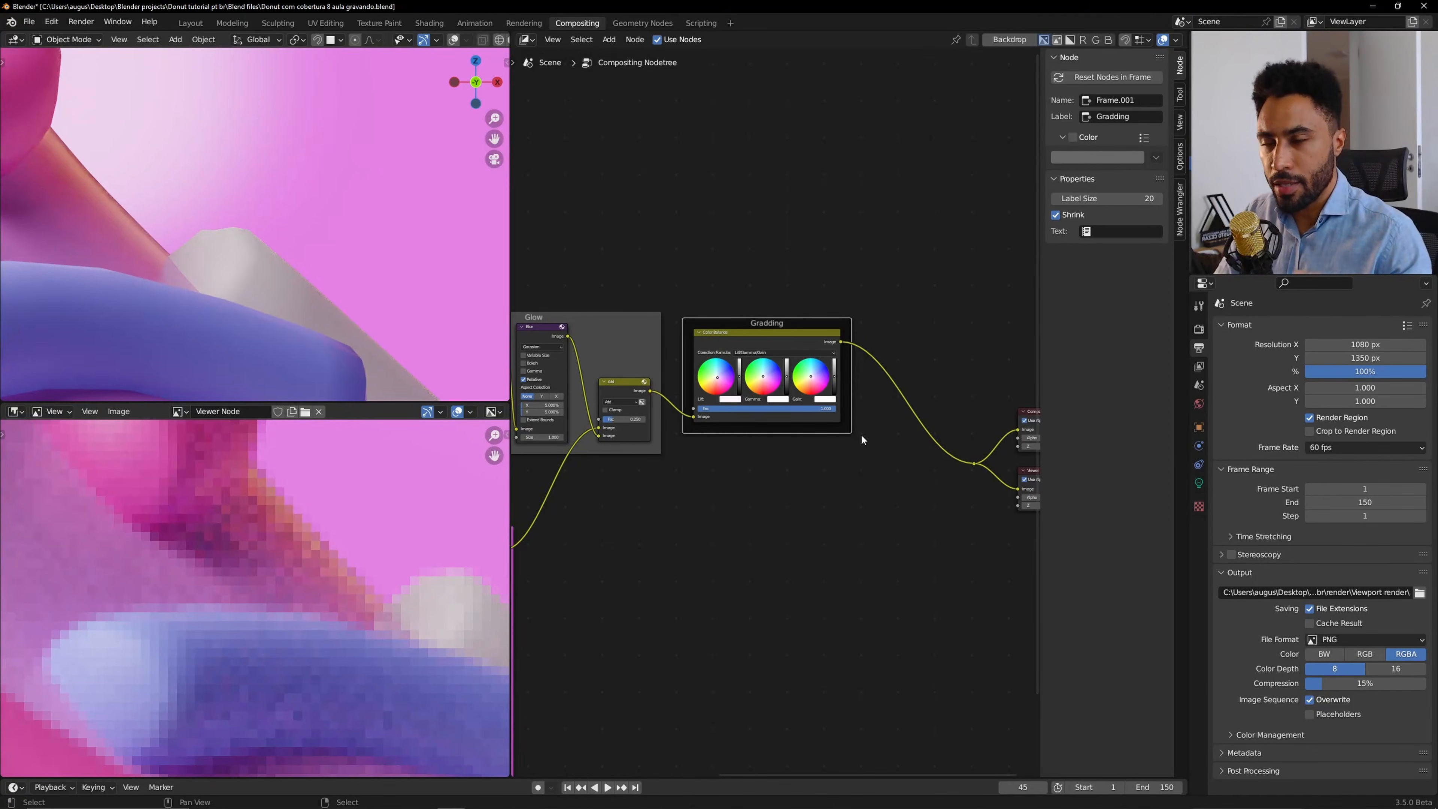
# Add a Lens Distortion node onto the link between the Color Balance node and the output nodes.
pyautogui.moveTo(824, 501); pyautogui.dragTo(758, 513, button='middle')
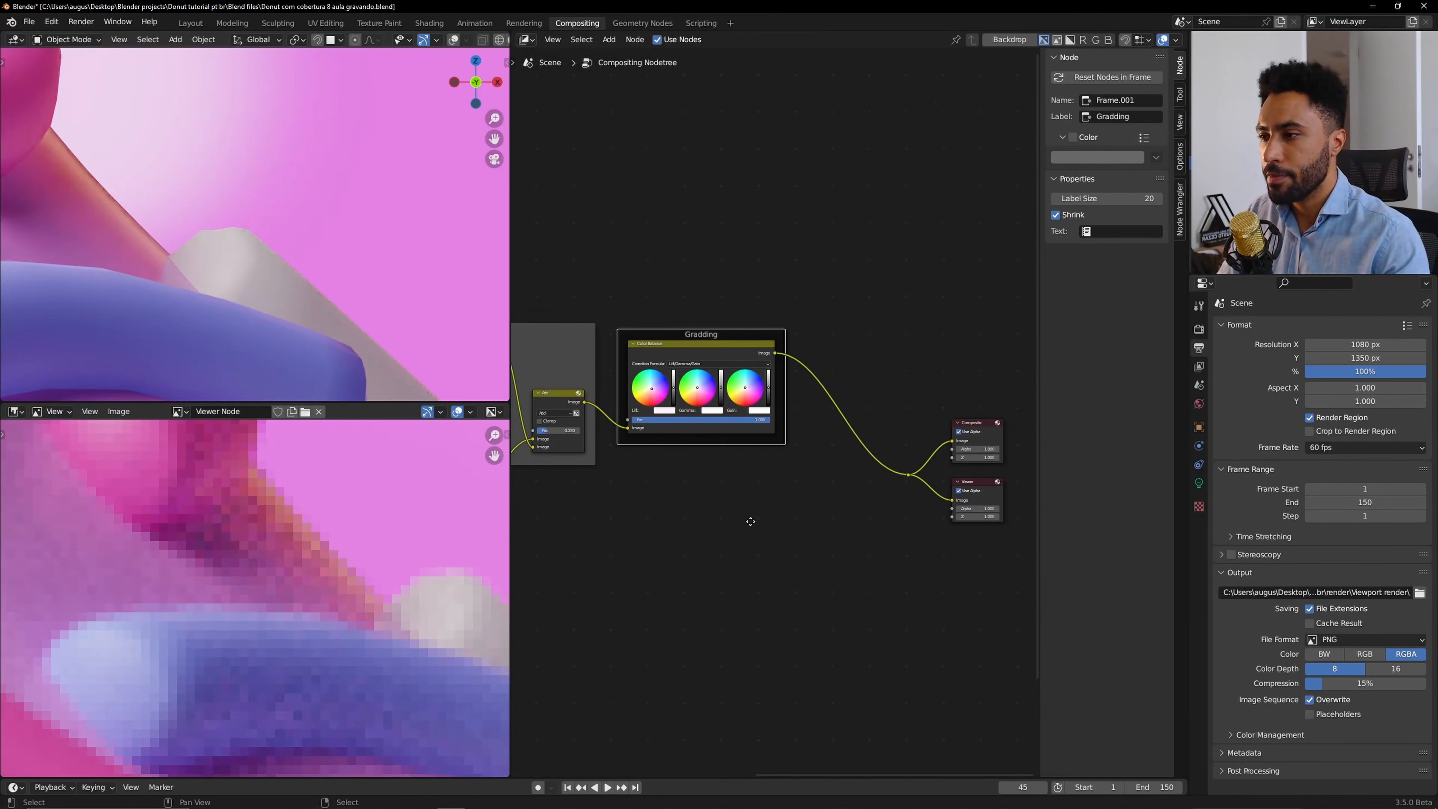
pyautogui.hotkey('shift', 'a')
pyautogui.moveTo(751, 522)
pyautogui.press('Escape')
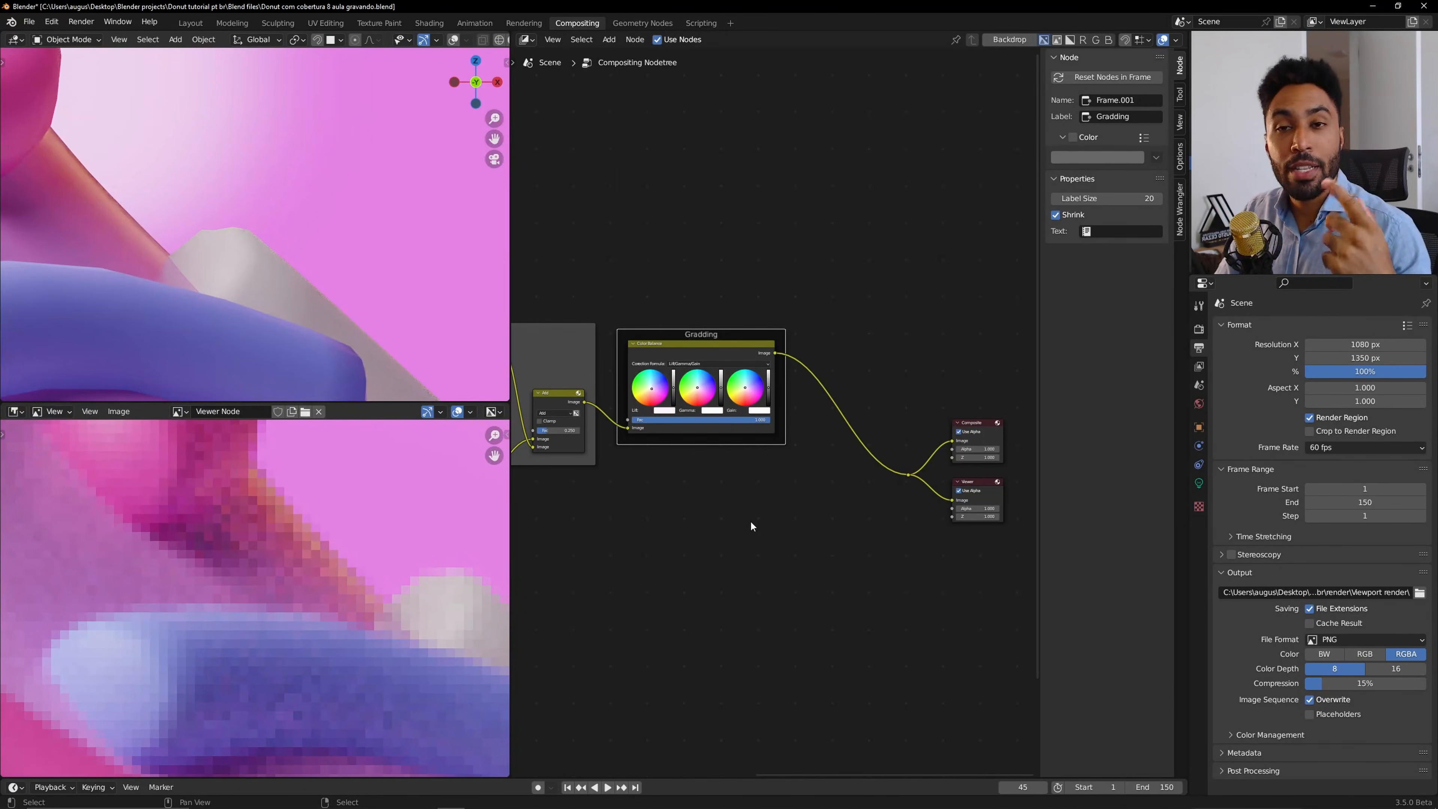
pyautogui.hotkey('shift', 'a')
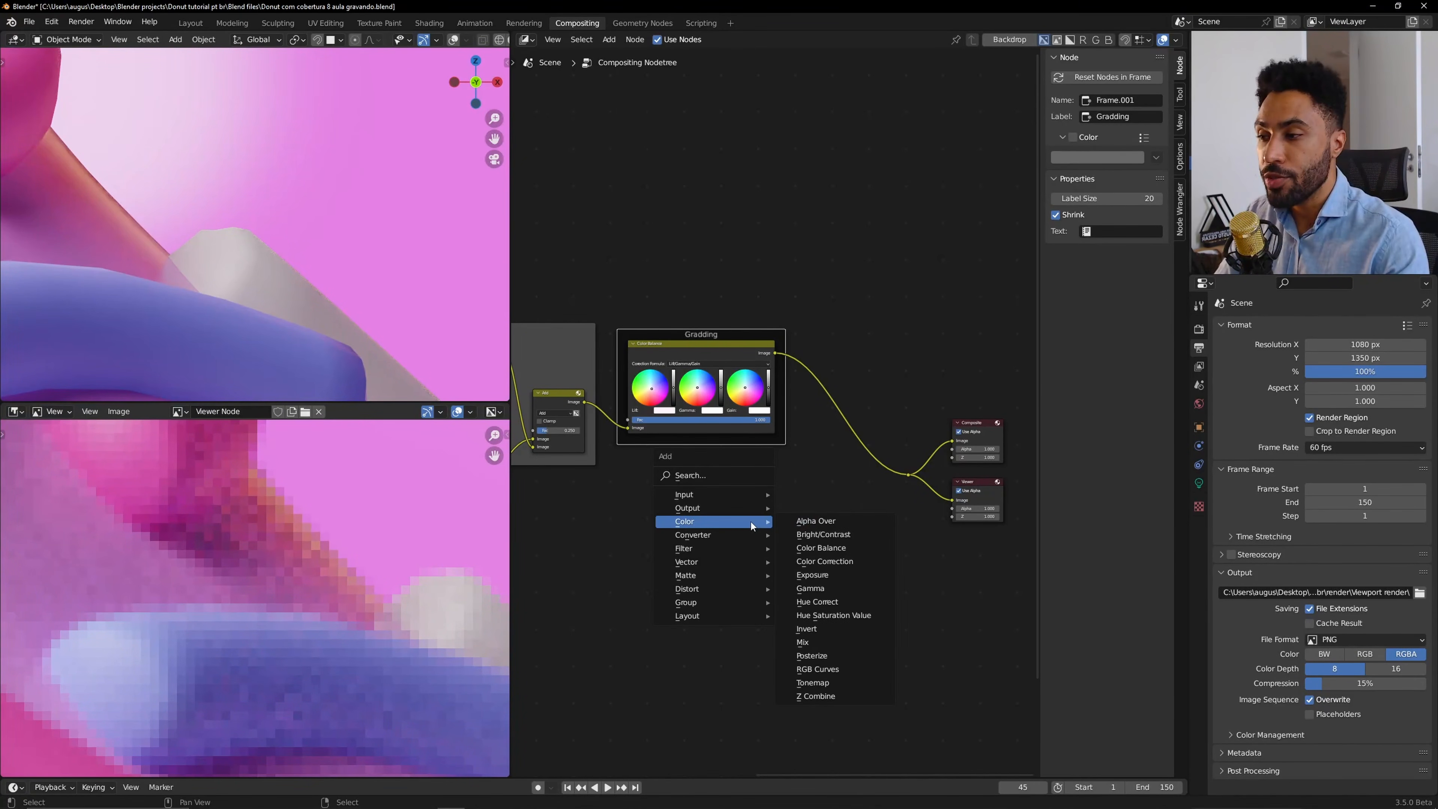
pyautogui.moveTo(738, 551)
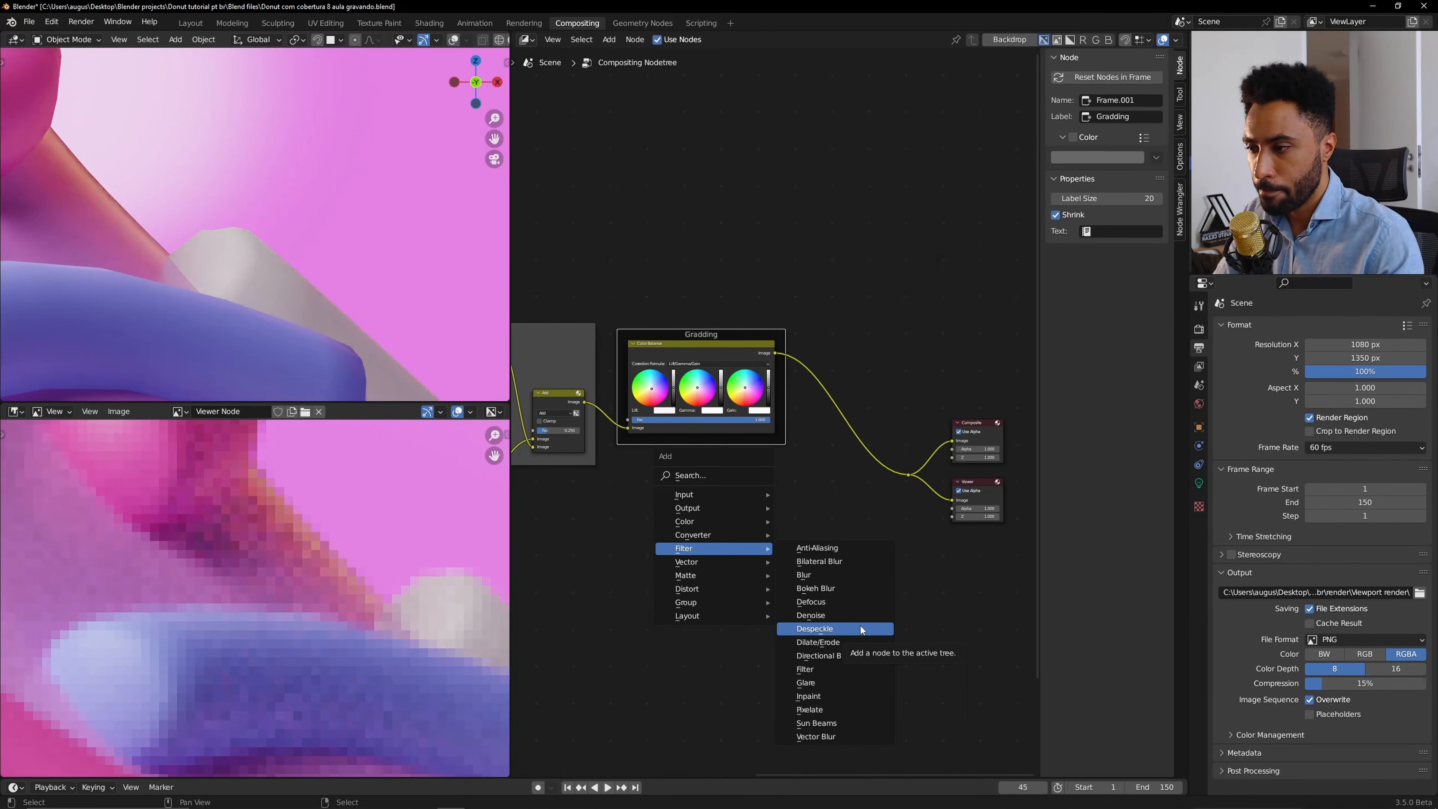
pyautogui.moveTo(729, 590)
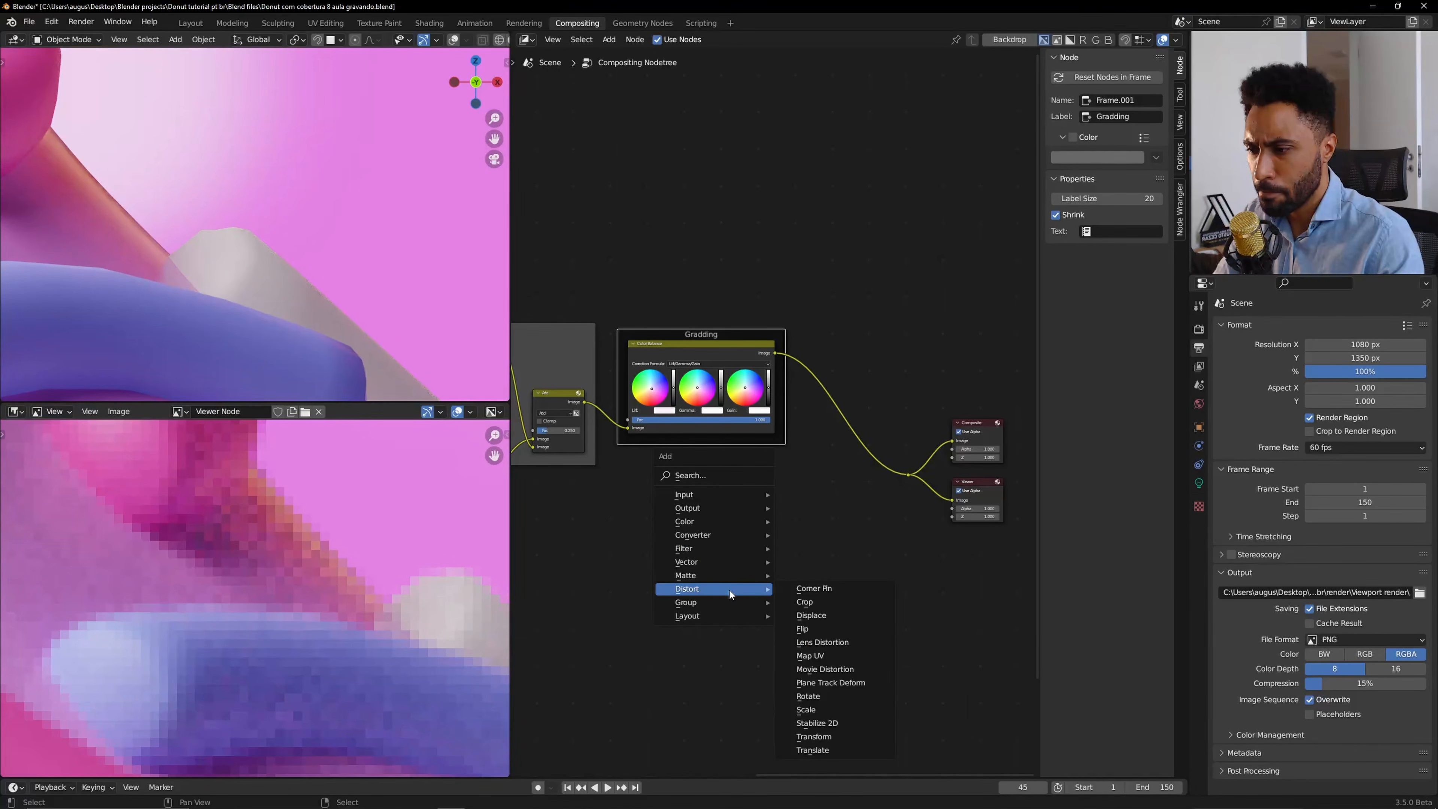
pyautogui.press('Escape')
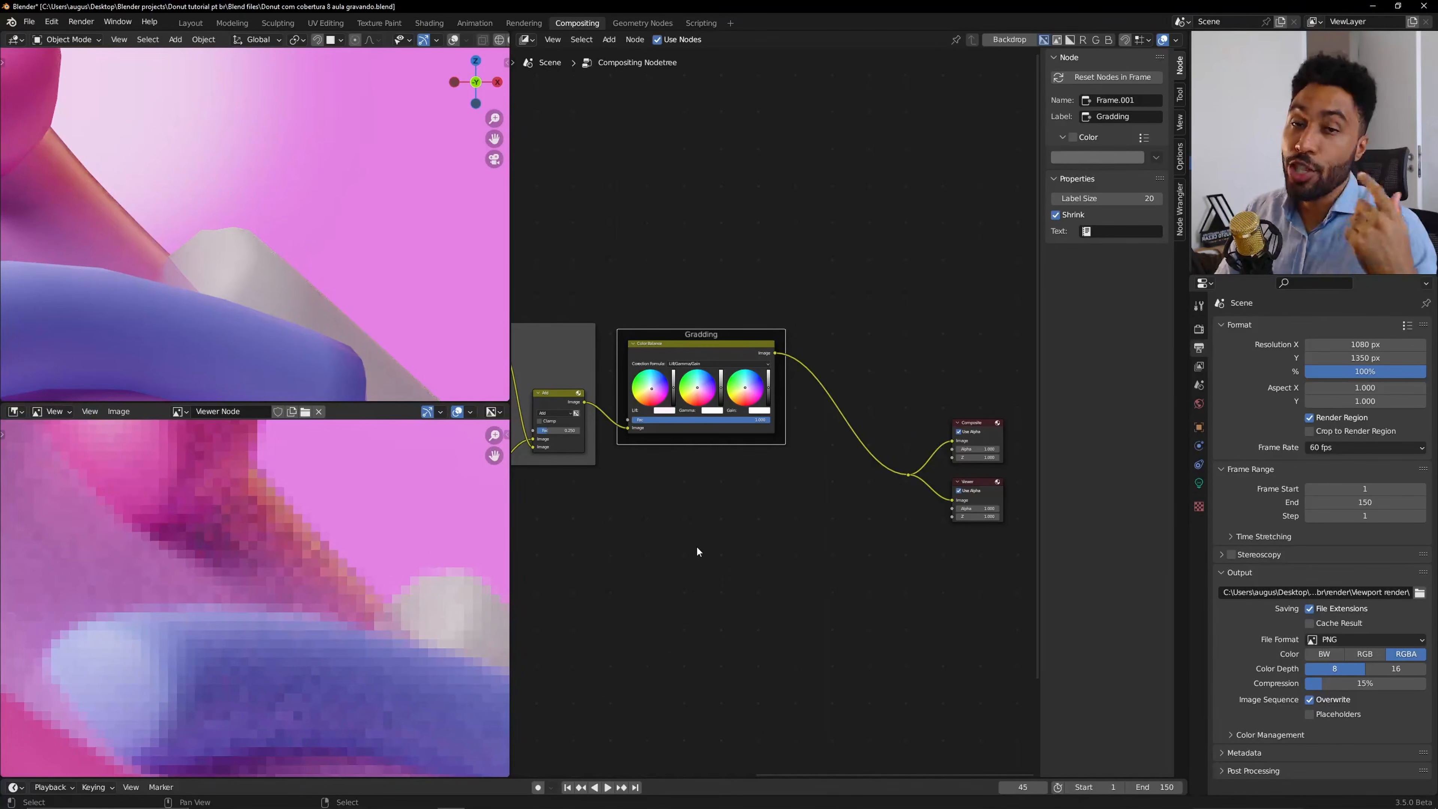
pyautogui.hotkey('shift', 'a')
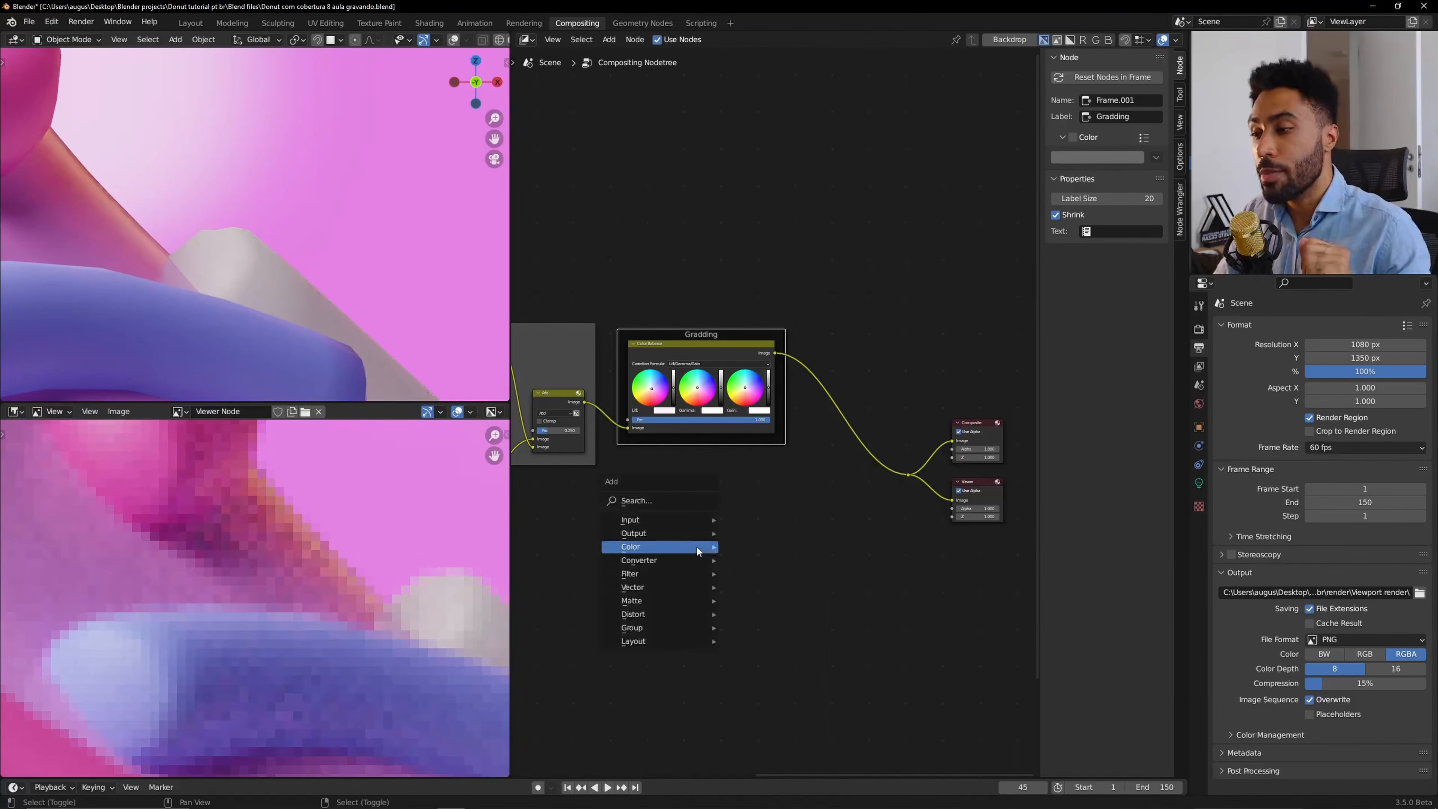
pyautogui.moveTo(674, 612)
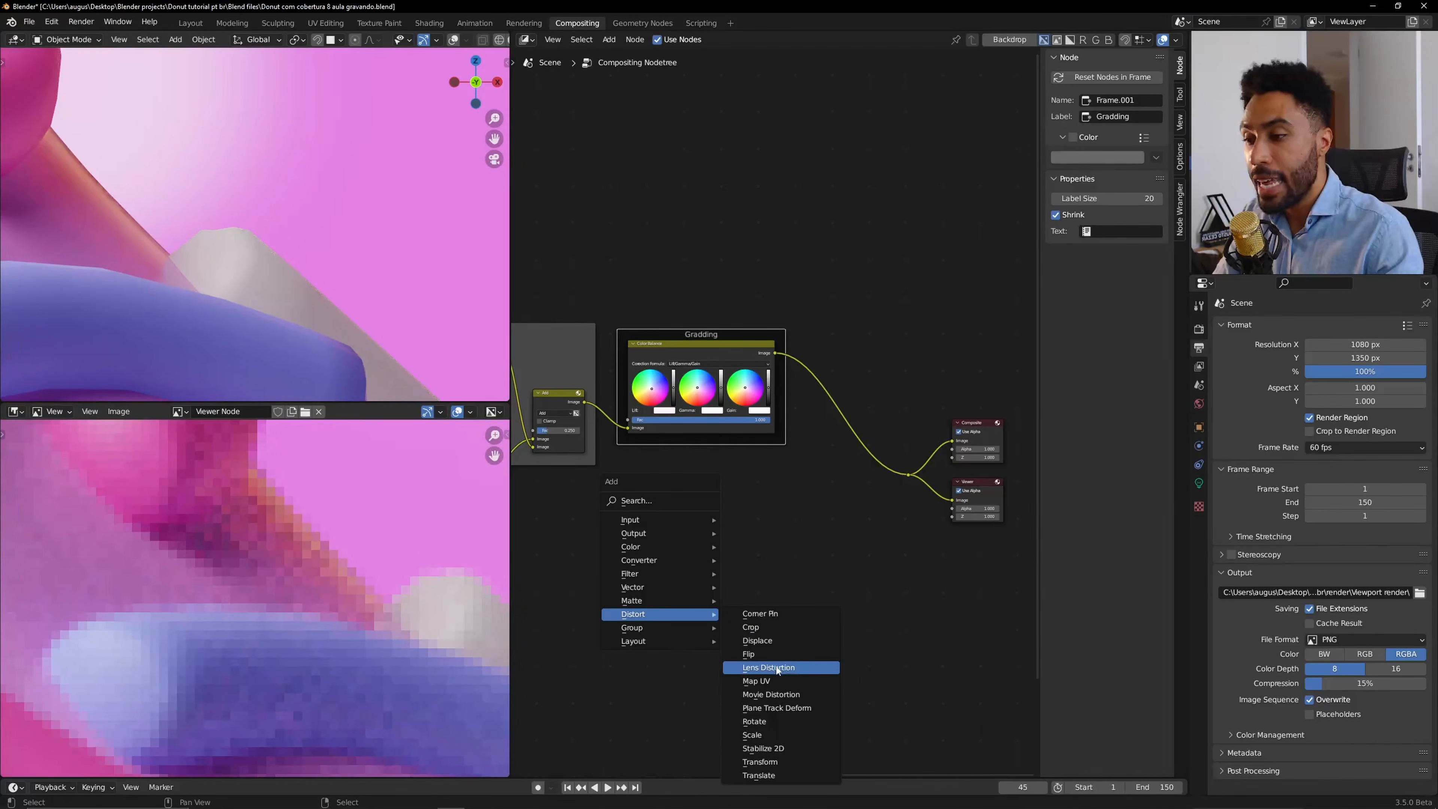
pyautogui.click(820, 668)
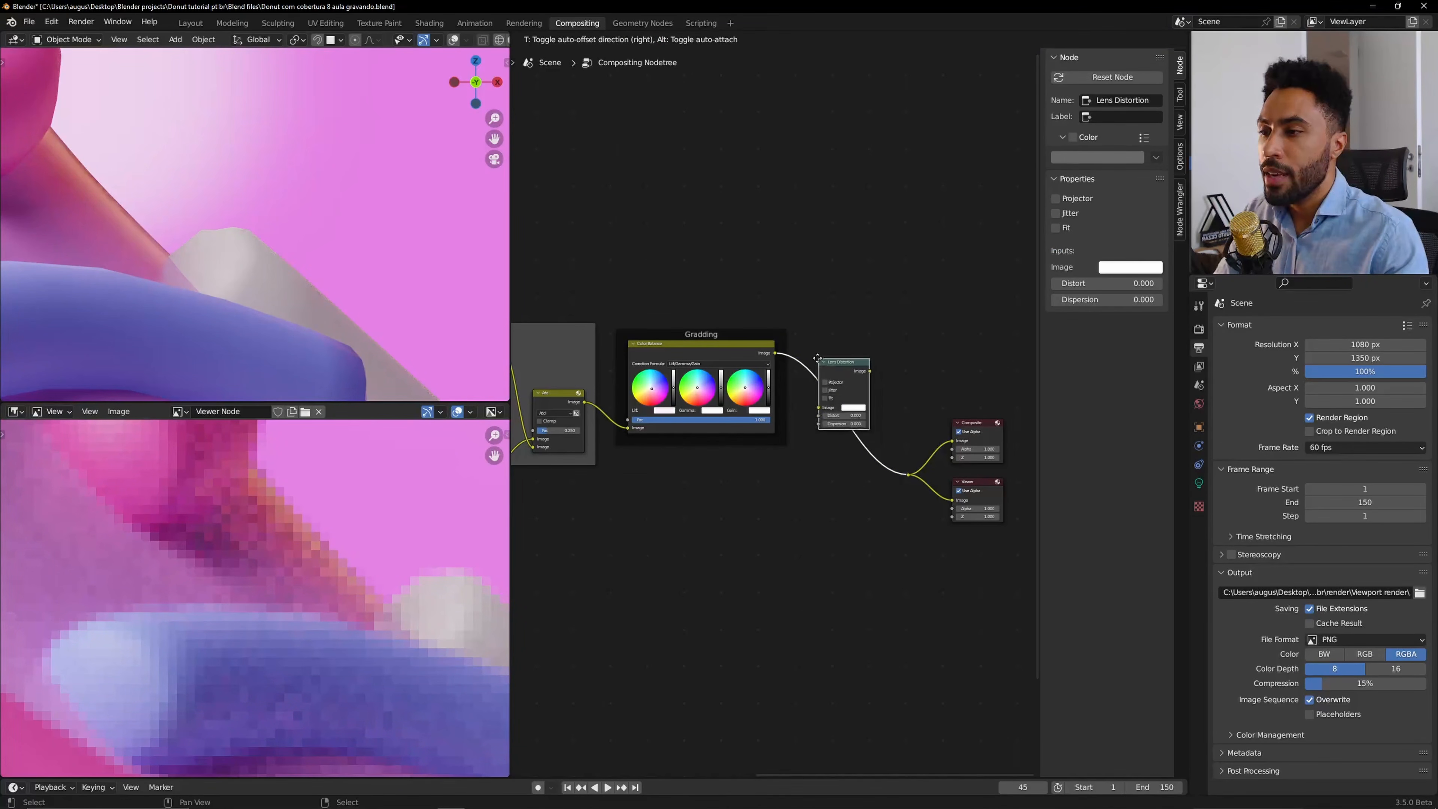
pyautogui.click(821, 358)
pyautogui.scroll(5, 821, 358)
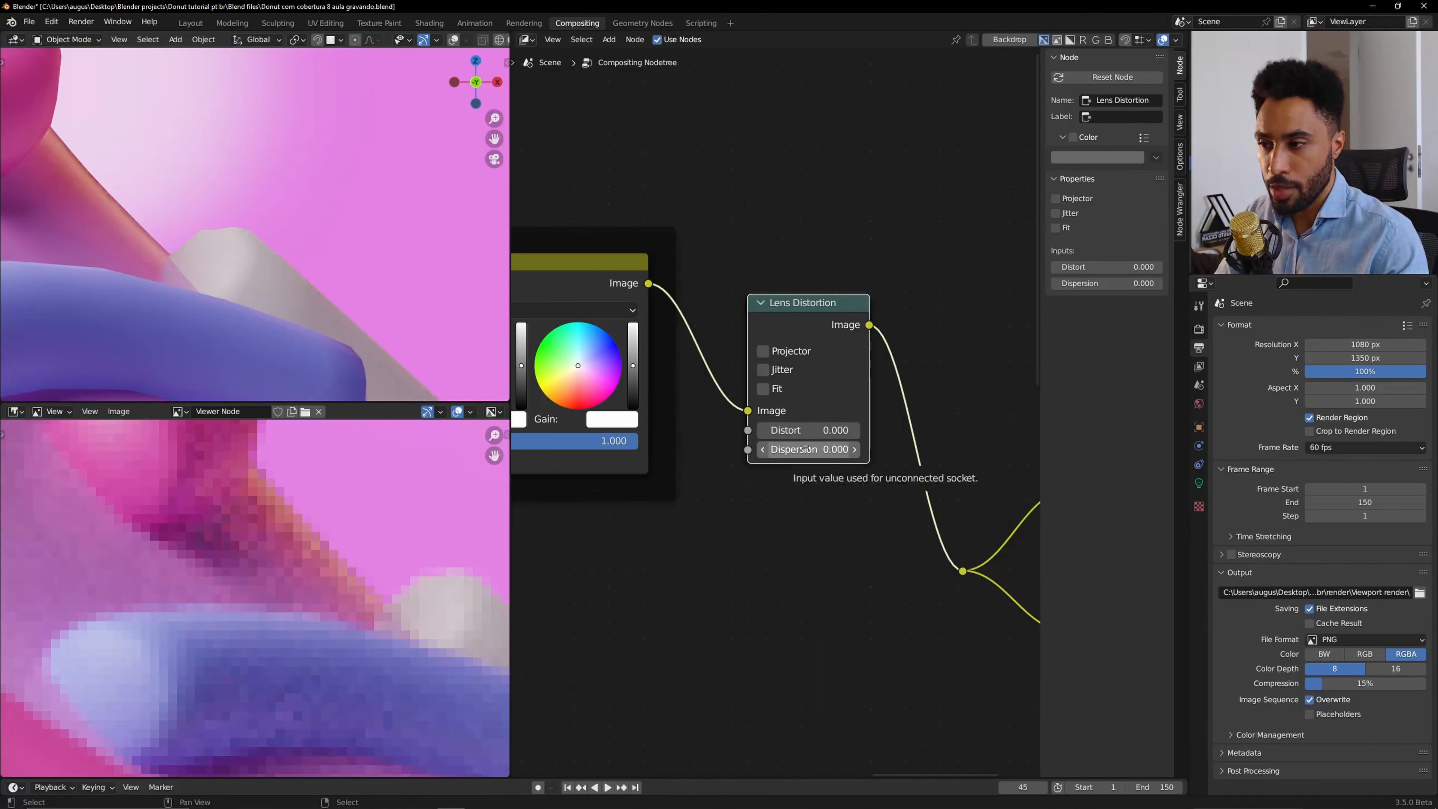
# Raise the Lens Distortion node's Distort value to 0.100 and check it through the camera view.
pyautogui.click(856, 429)
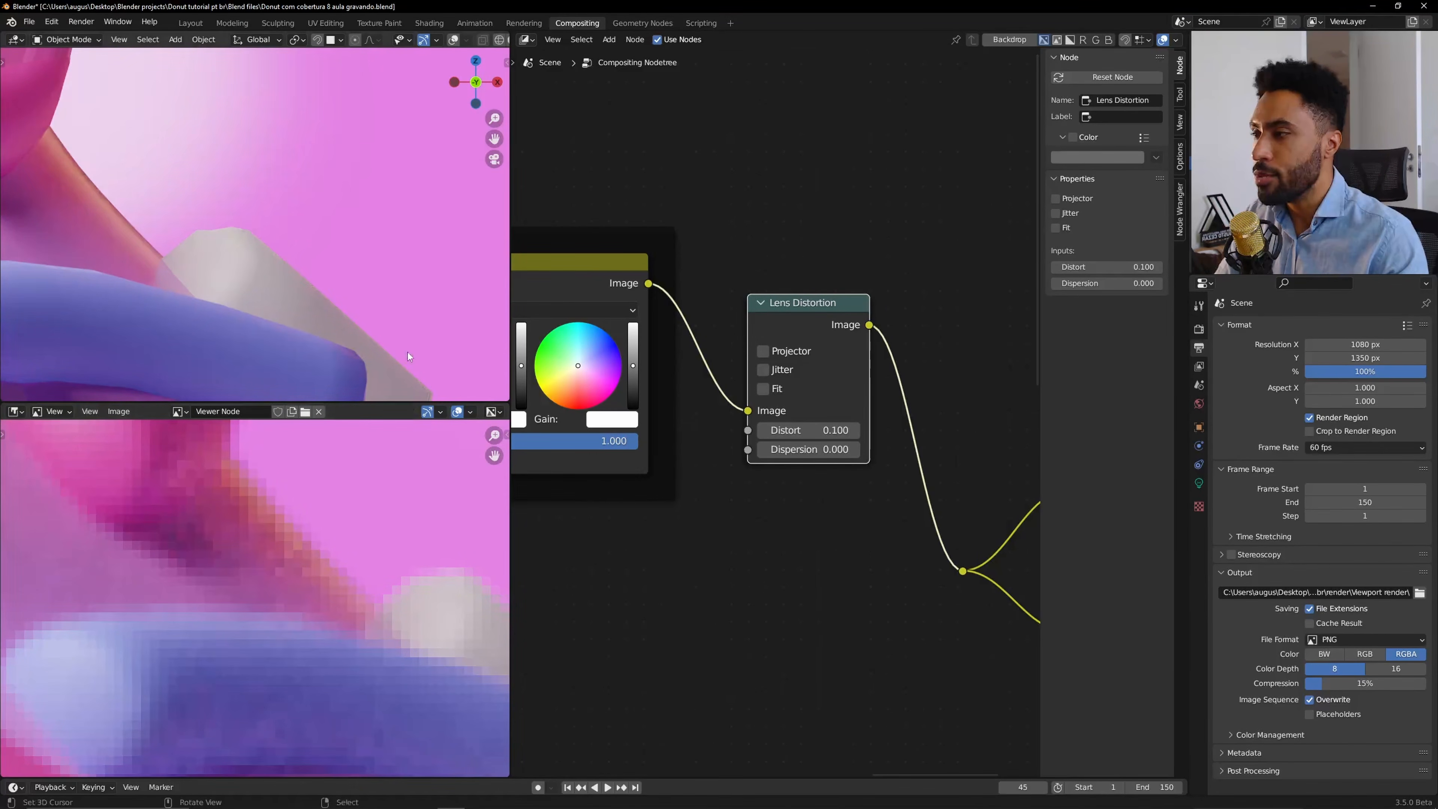
pyautogui.press('KP_0')
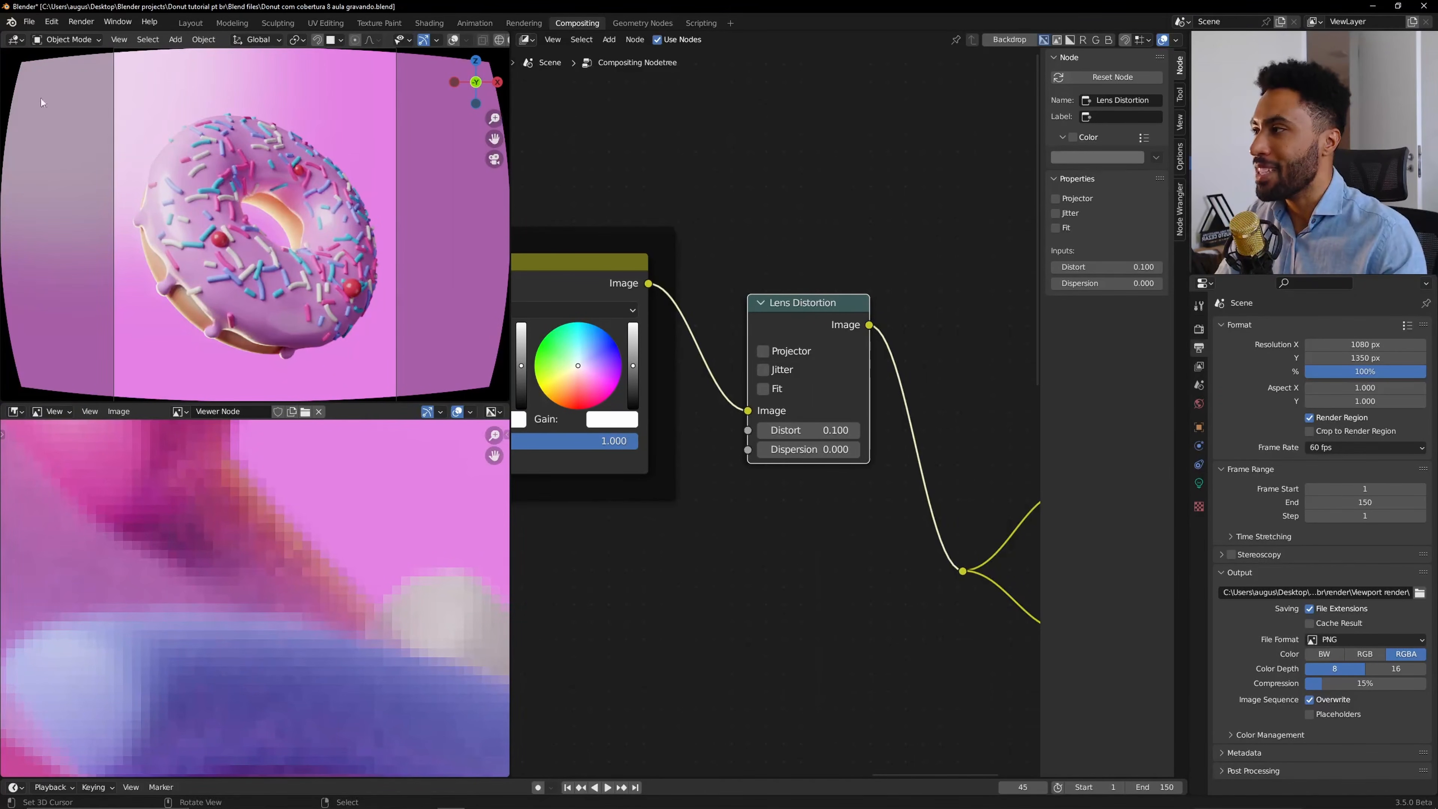
pyautogui.scroll(-1, 409, 236)
pyautogui.scroll(-2, 409, 237)
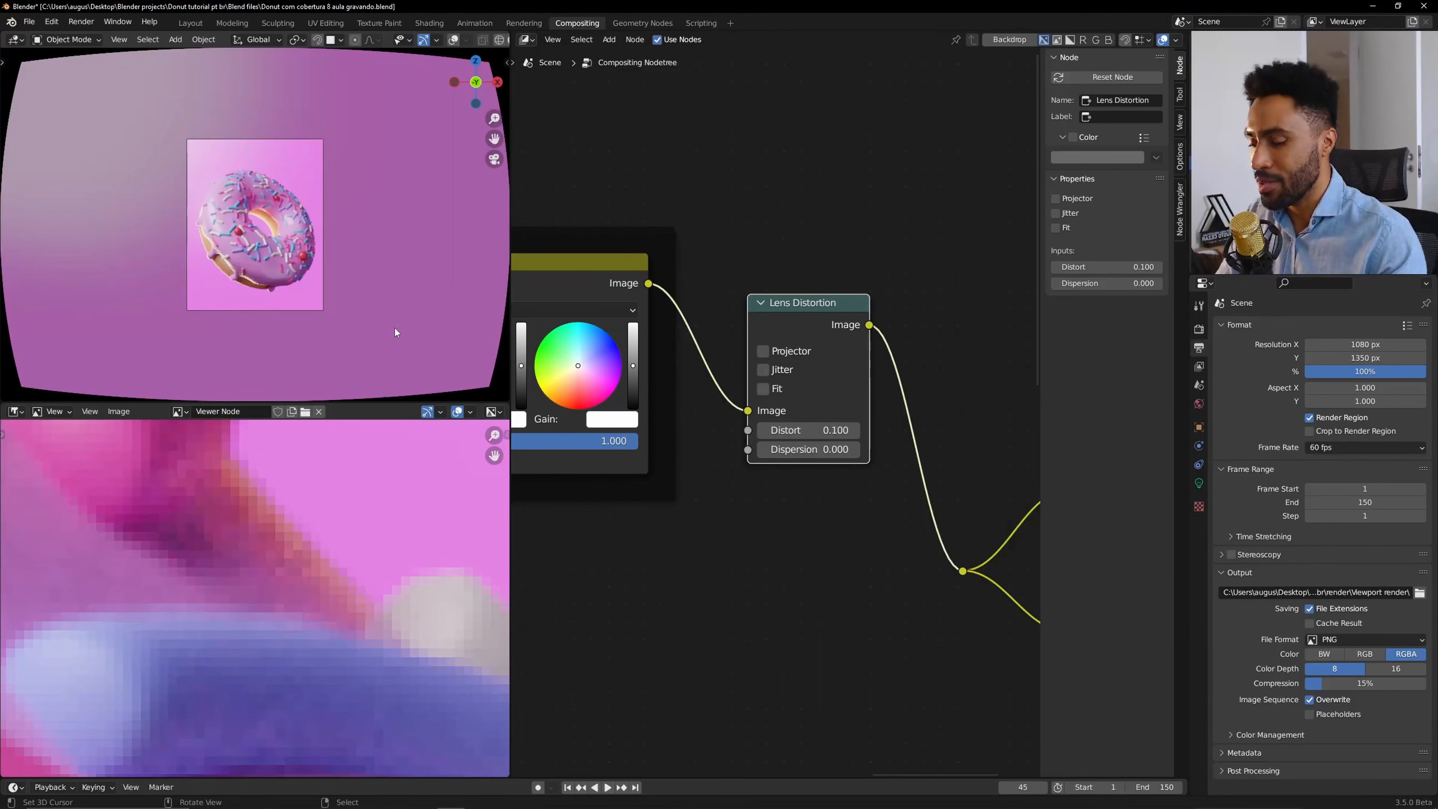
pyautogui.press('Home')
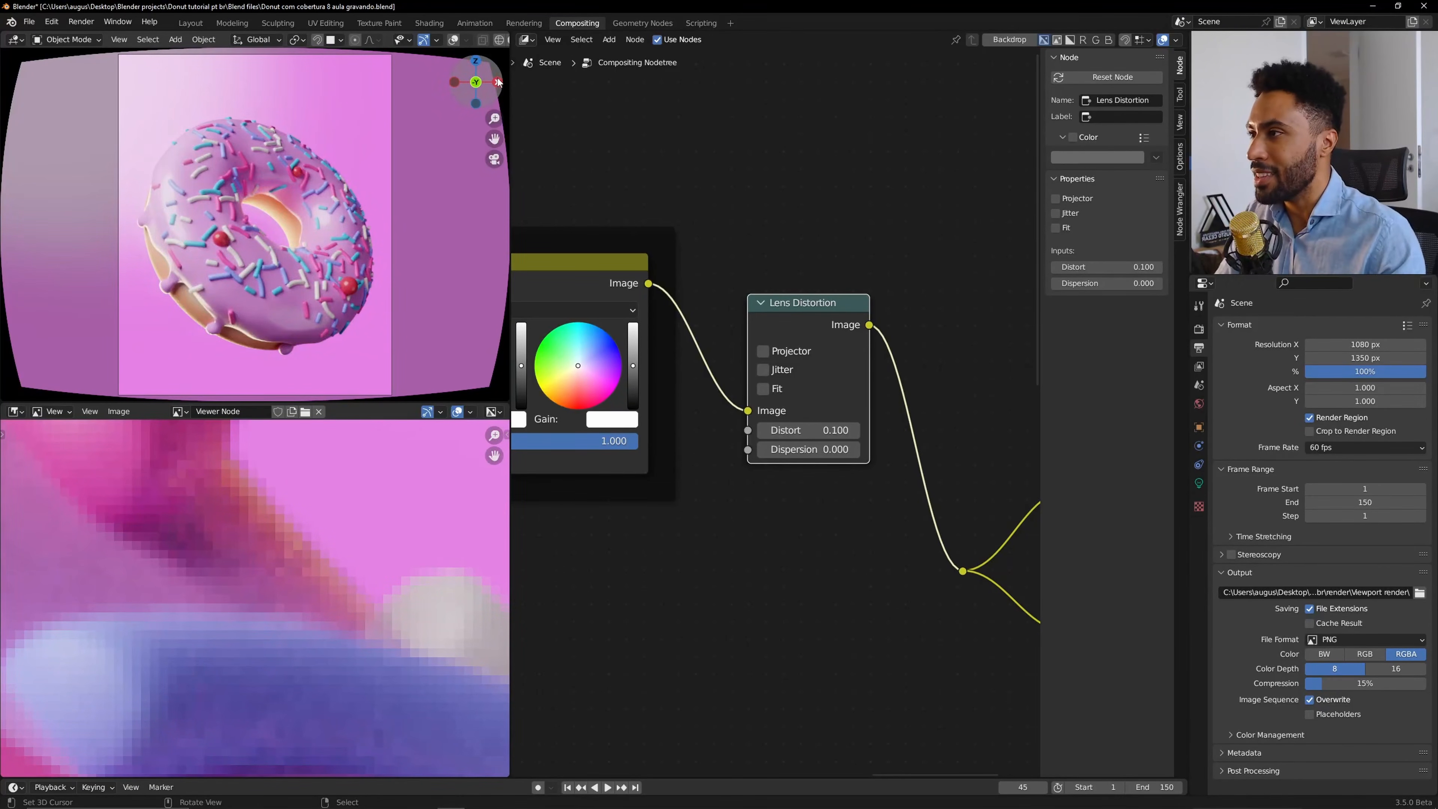
pyautogui.scroll(-3, 487, 40)
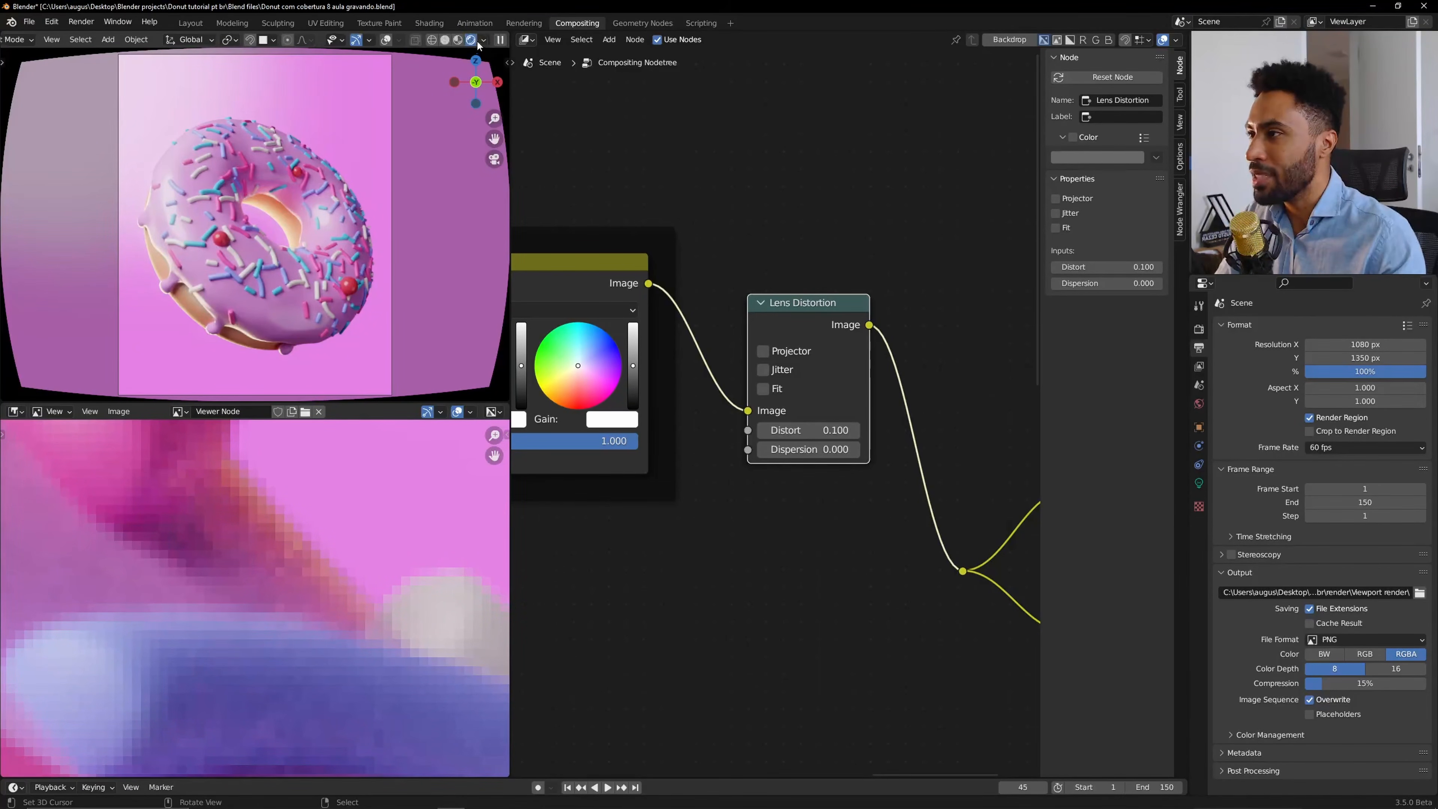
# Set the viewport shading's Compositor option to Camera.
pyautogui.click(483, 39)
pyautogui.click(487, 194)
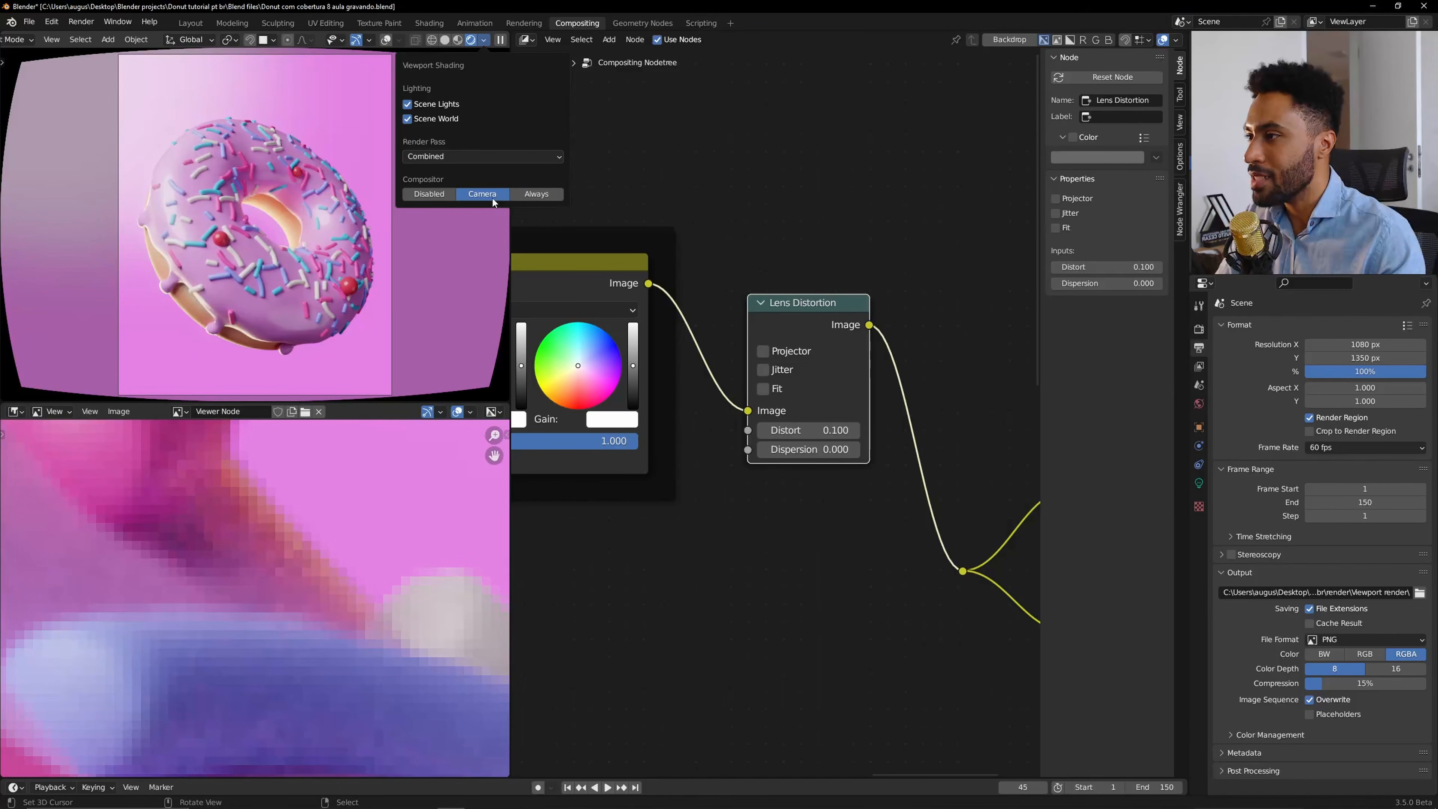
pyautogui.scroll(-9, 345, 505)
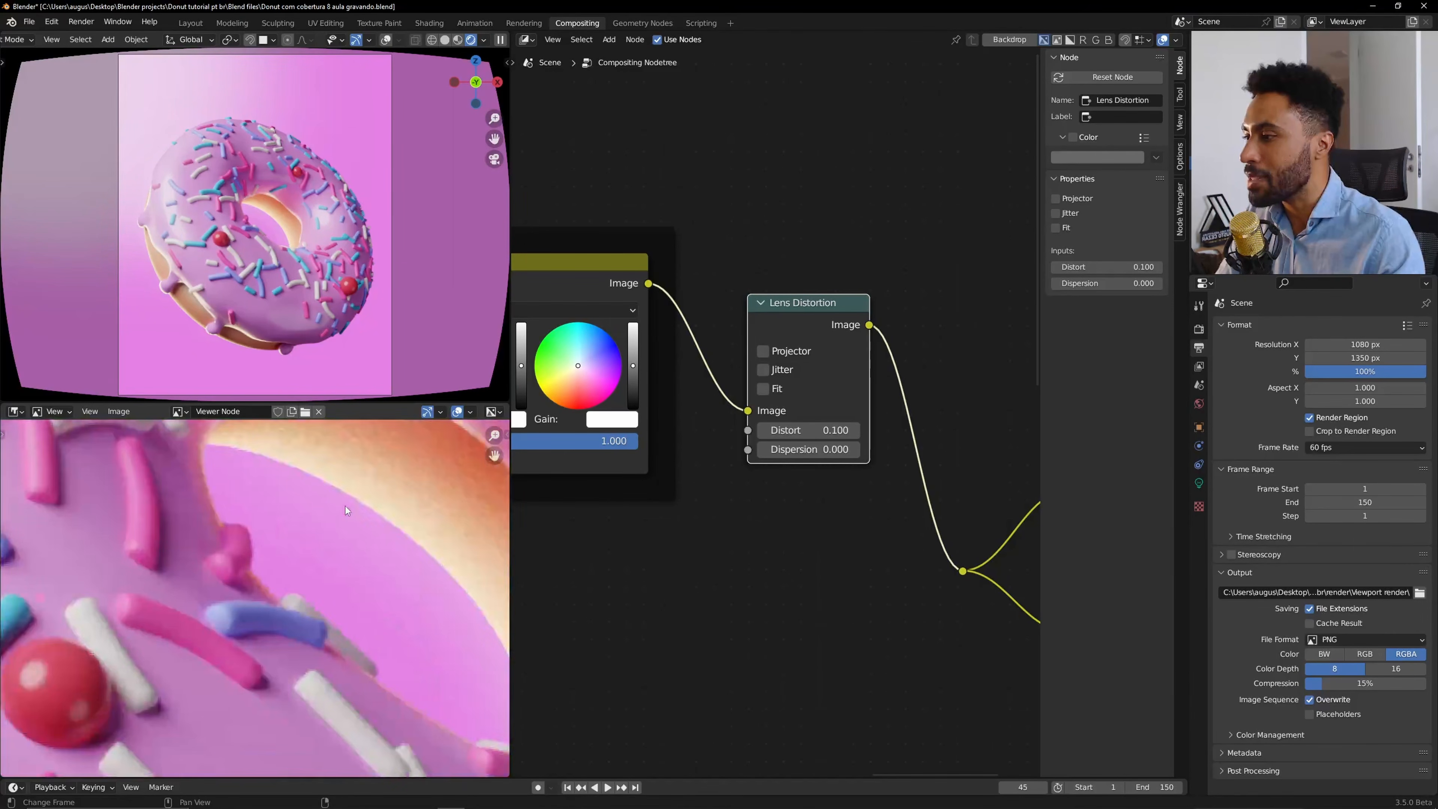
pyautogui.press('Home')
pyautogui.keyDown('ctrl'); pyautogui.moveTo(345, 505); pyautogui.dragTo(363, 408, button='middle'); pyautogui.keyUp('ctrl')
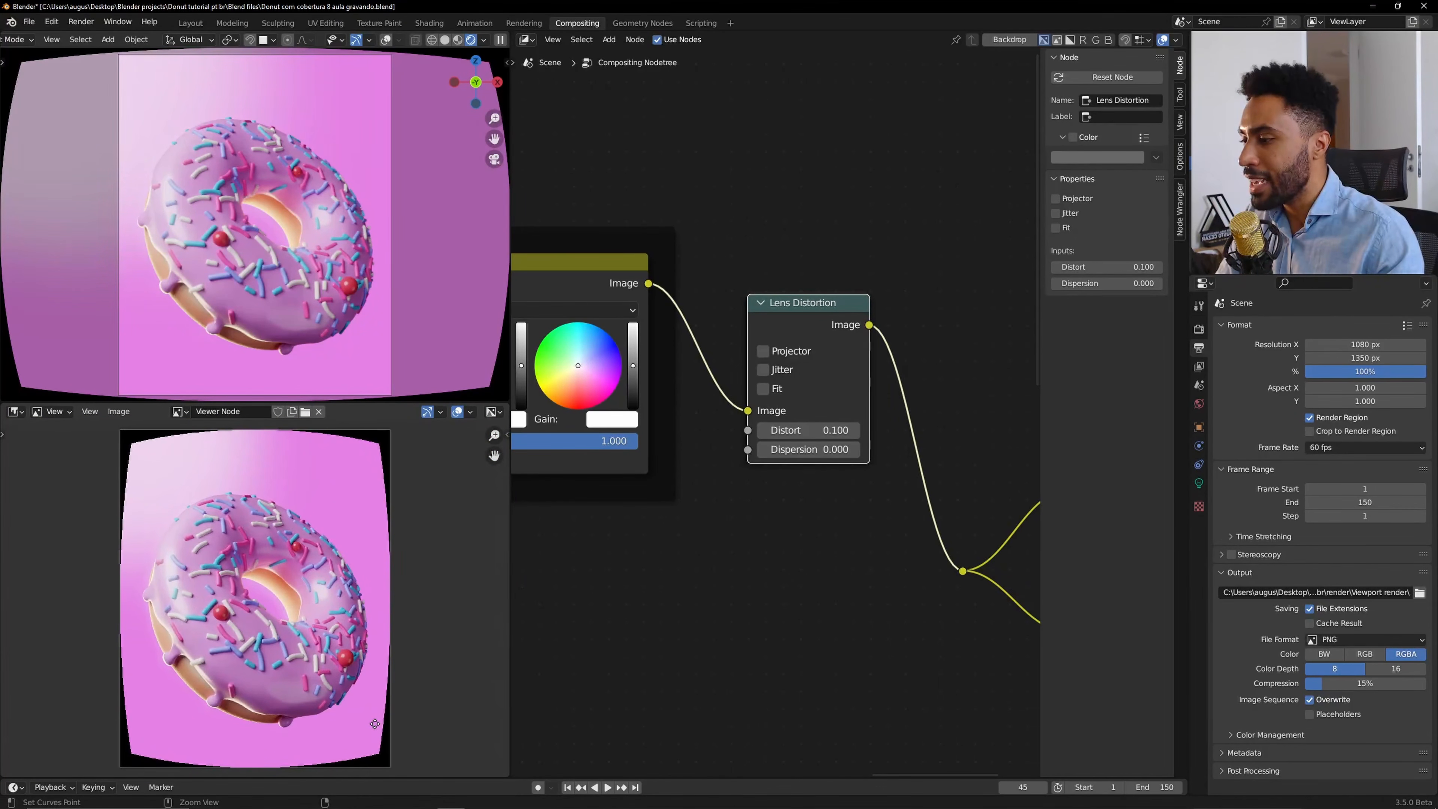
# Set Distort to 0.600 on the Lens Distortion node, then toggle its Fit option on and back off.
pyautogui.click(765, 432)
pyautogui.write('0')
pyautogui.press('Return')
pyautogui.moveTo(761, 436); pyautogui.dragTo(856, 432)
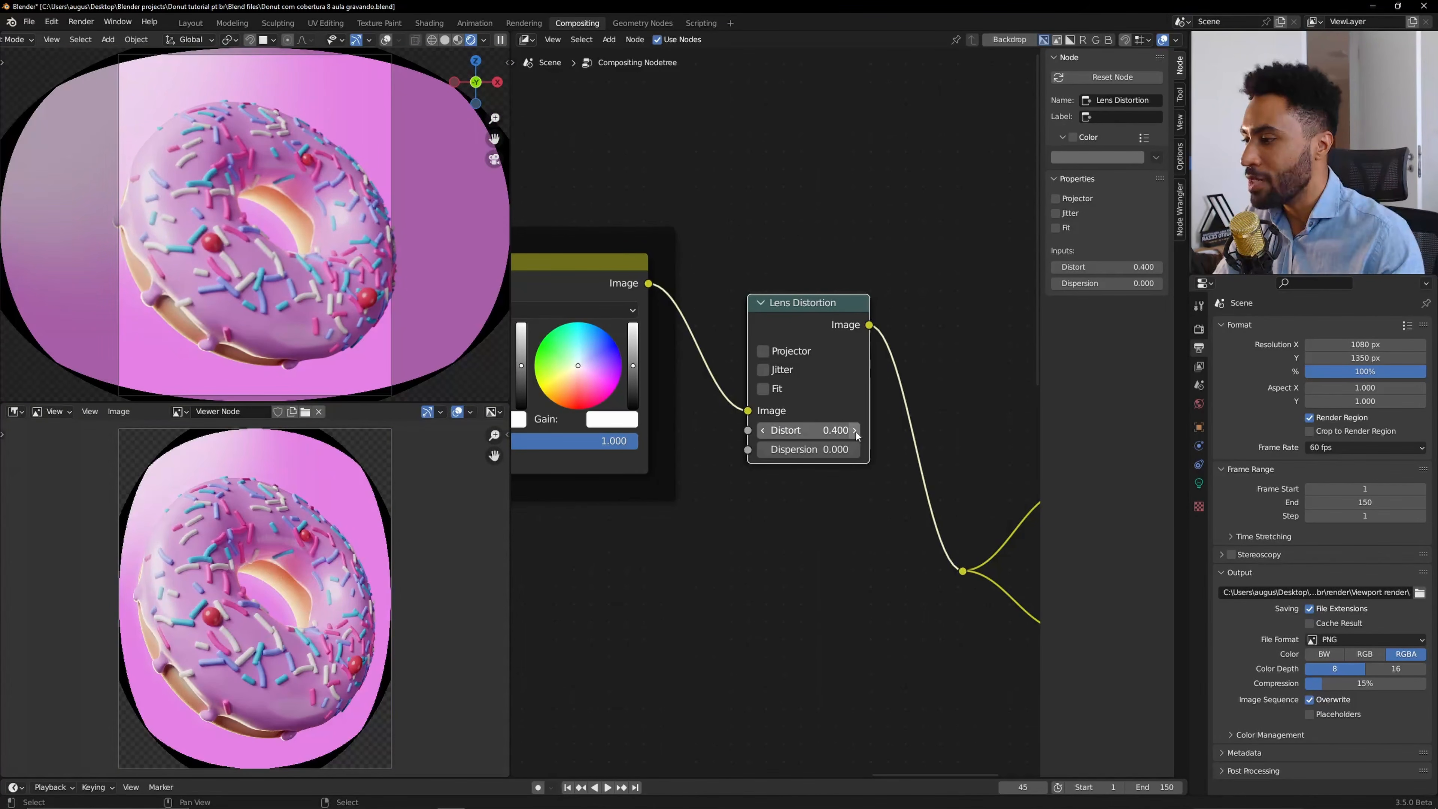
pyautogui.click(855, 431)
pyautogui.click(855, 431)
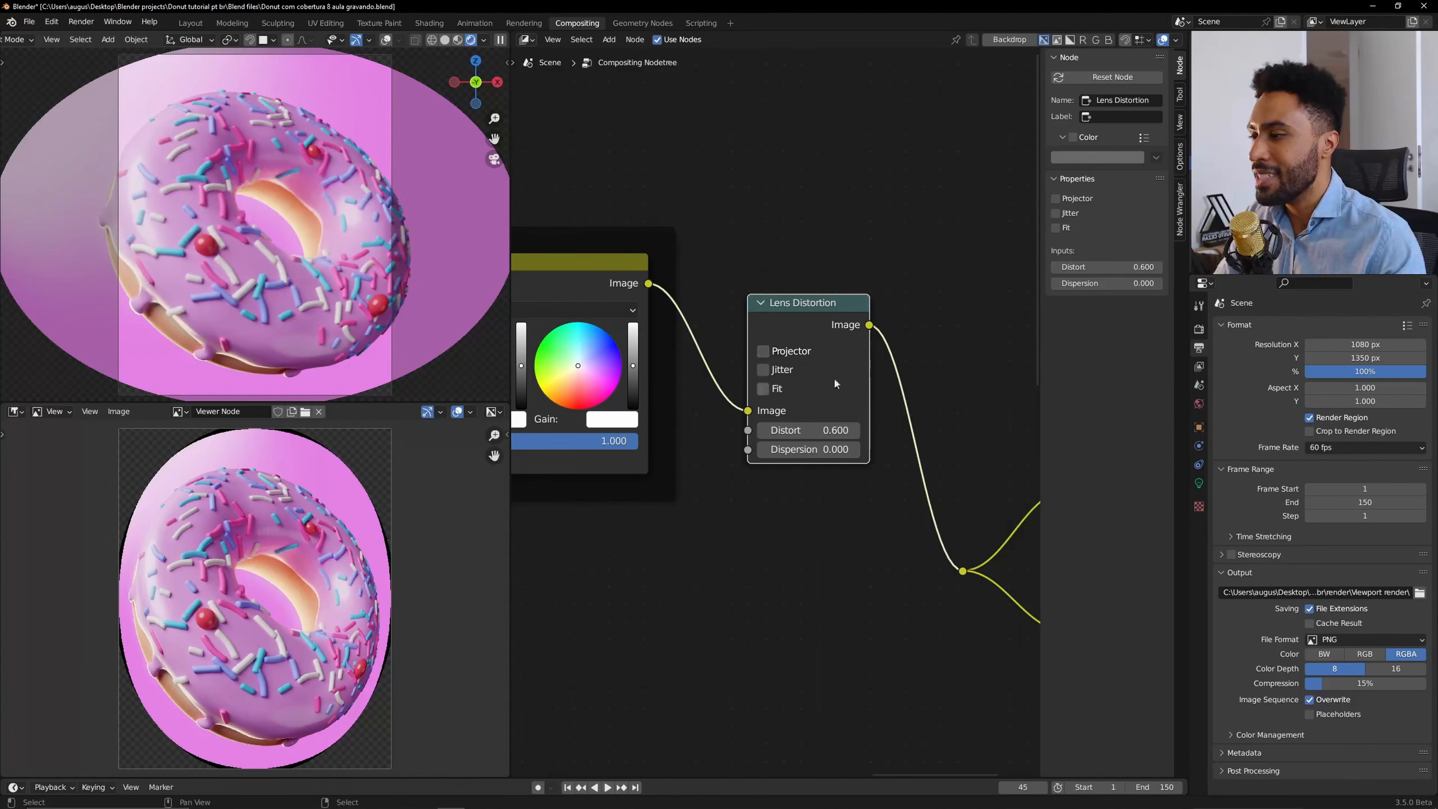
pyautogui.click(763, 388)
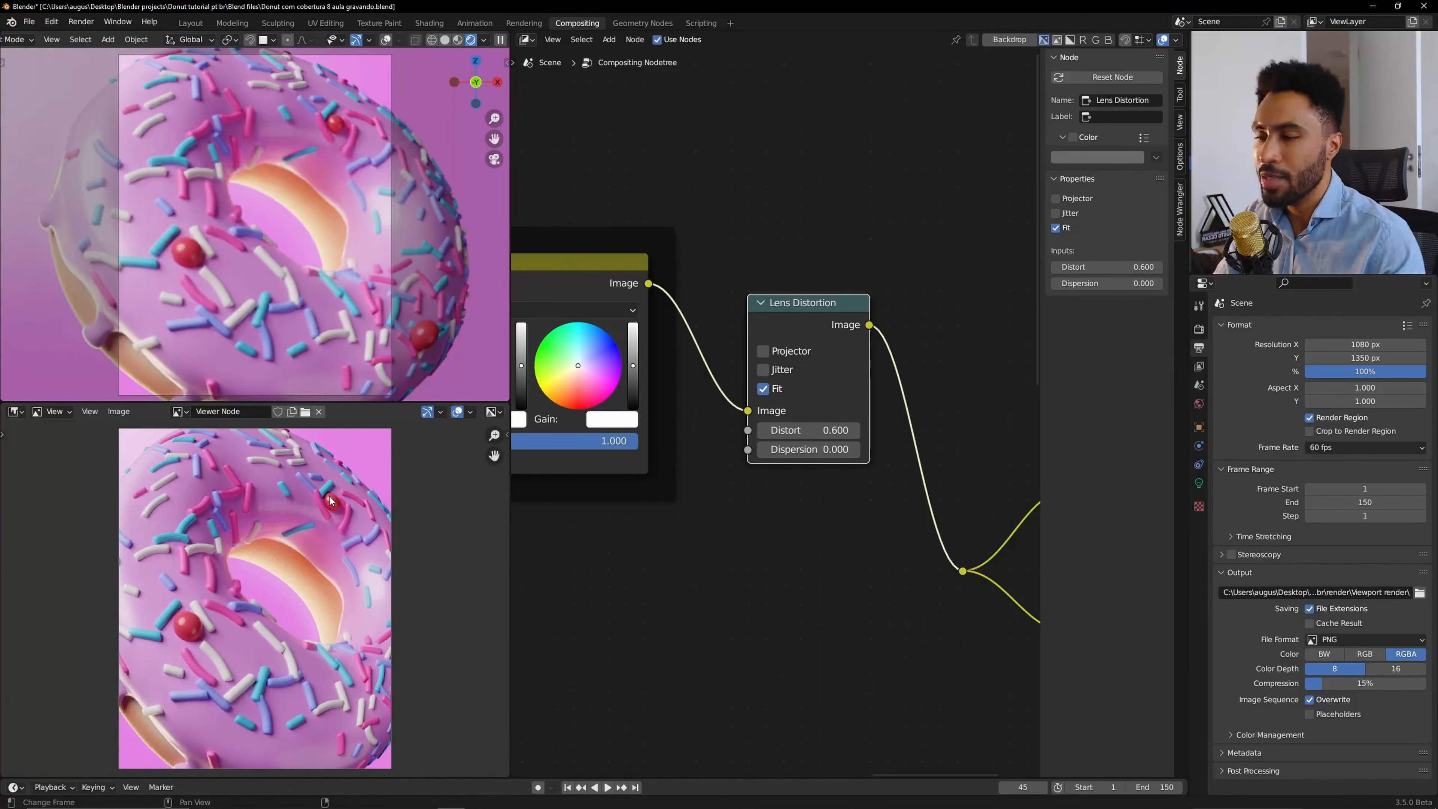
pyautogui.click(777, 391)
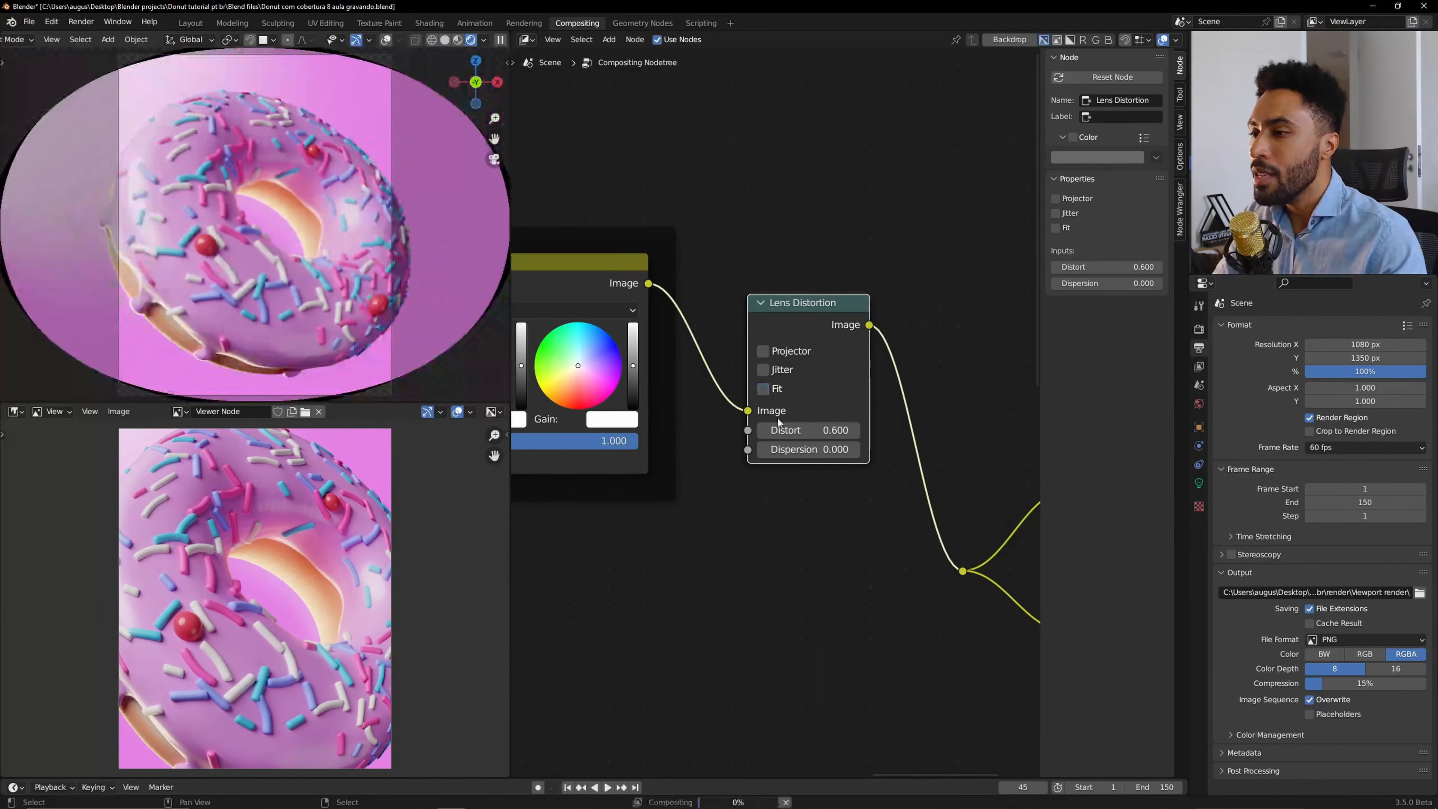
# Drag Distort down to -0.999 and then reset it to 0.
pyautogui.moveTo(822, 429); pyautogui.dragTo(651, 430)
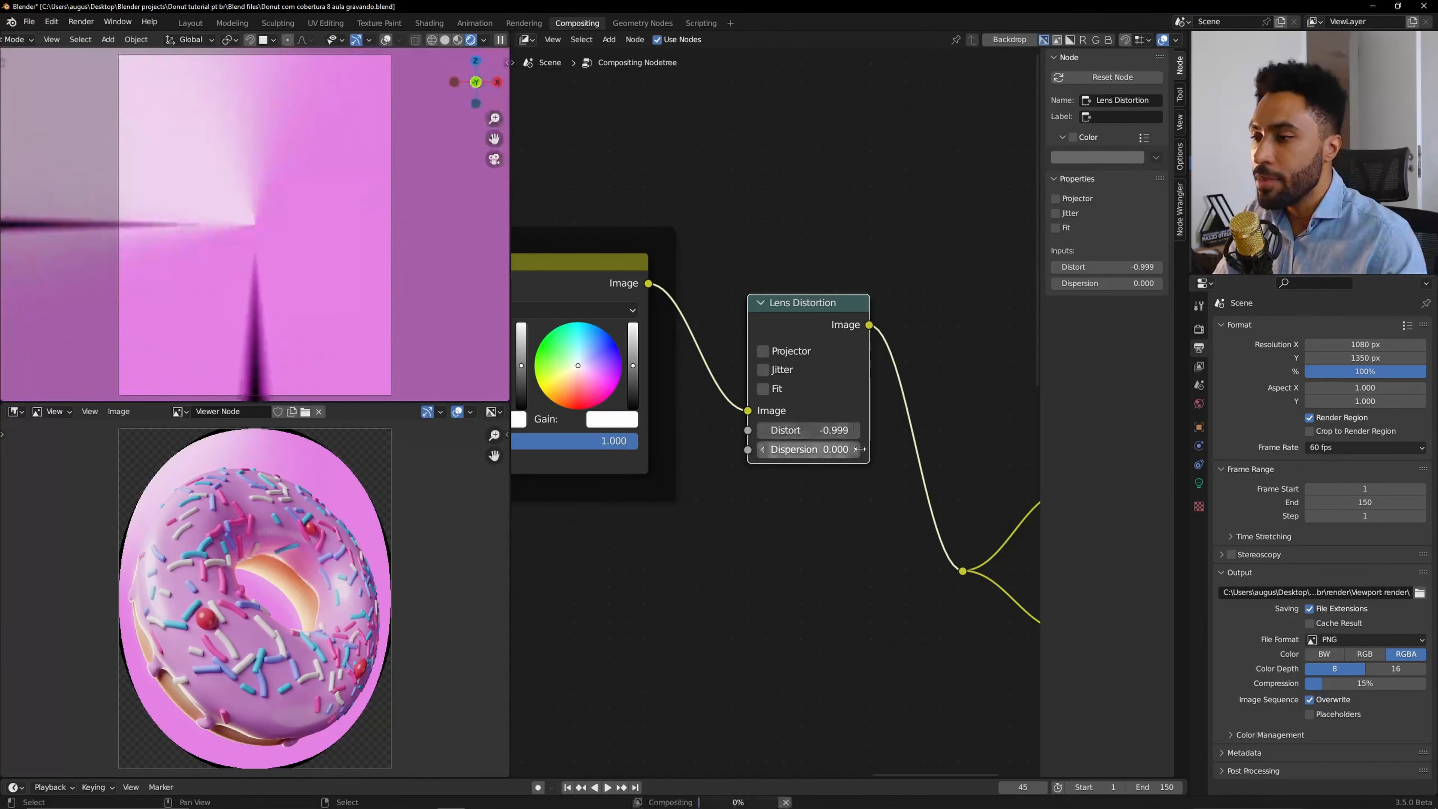
pyautogui.click(816, 433)
pyautogui.write('0')
pyautogui.press('Return')
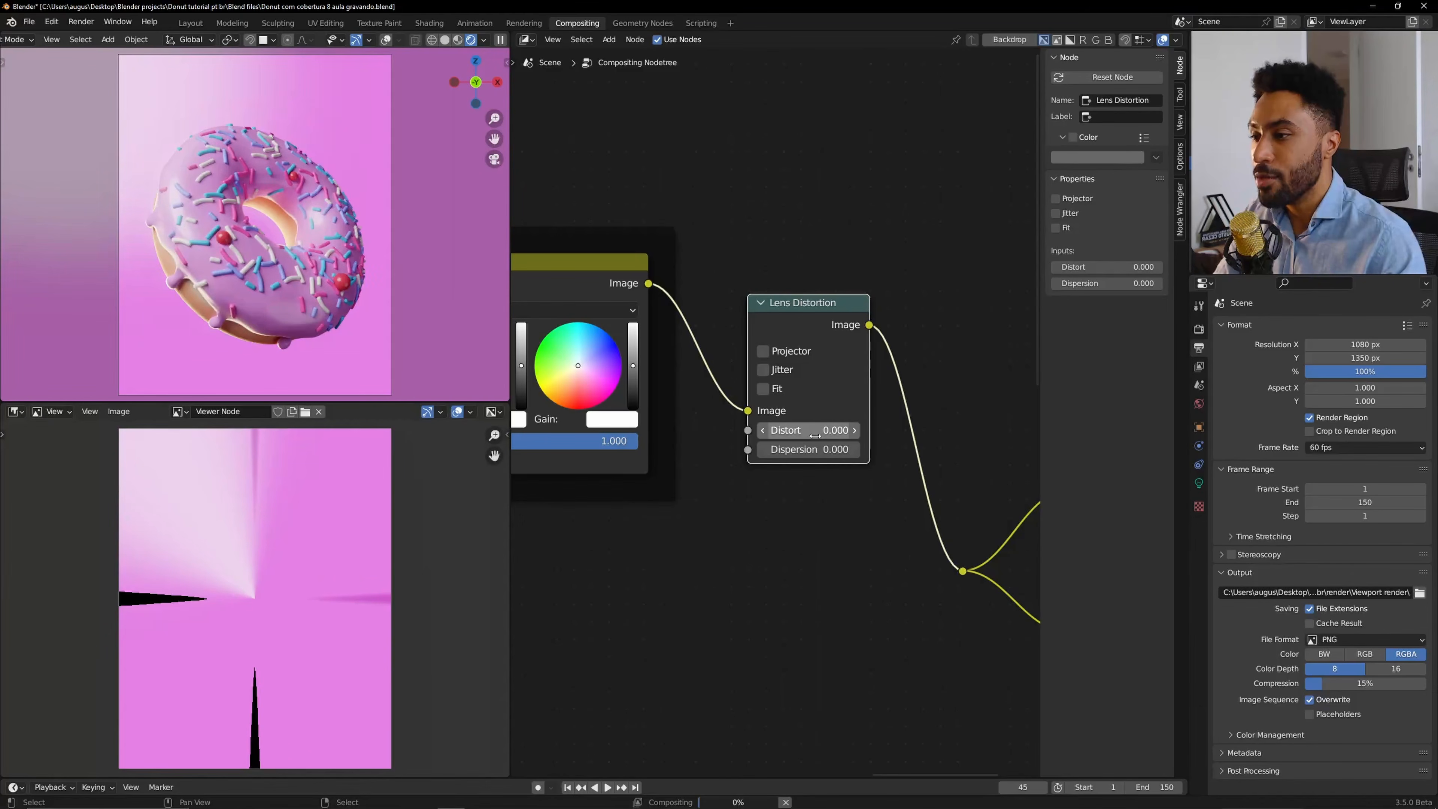
# Step the Distort value down to -0.800 and view the result through the camera.
pyautogui.click(763, 430)
pyautogui.click(763, 430)
pyautogui.click(763, 431)
pyautogui.click(763, 430)
pyautogui.click(763, 430)
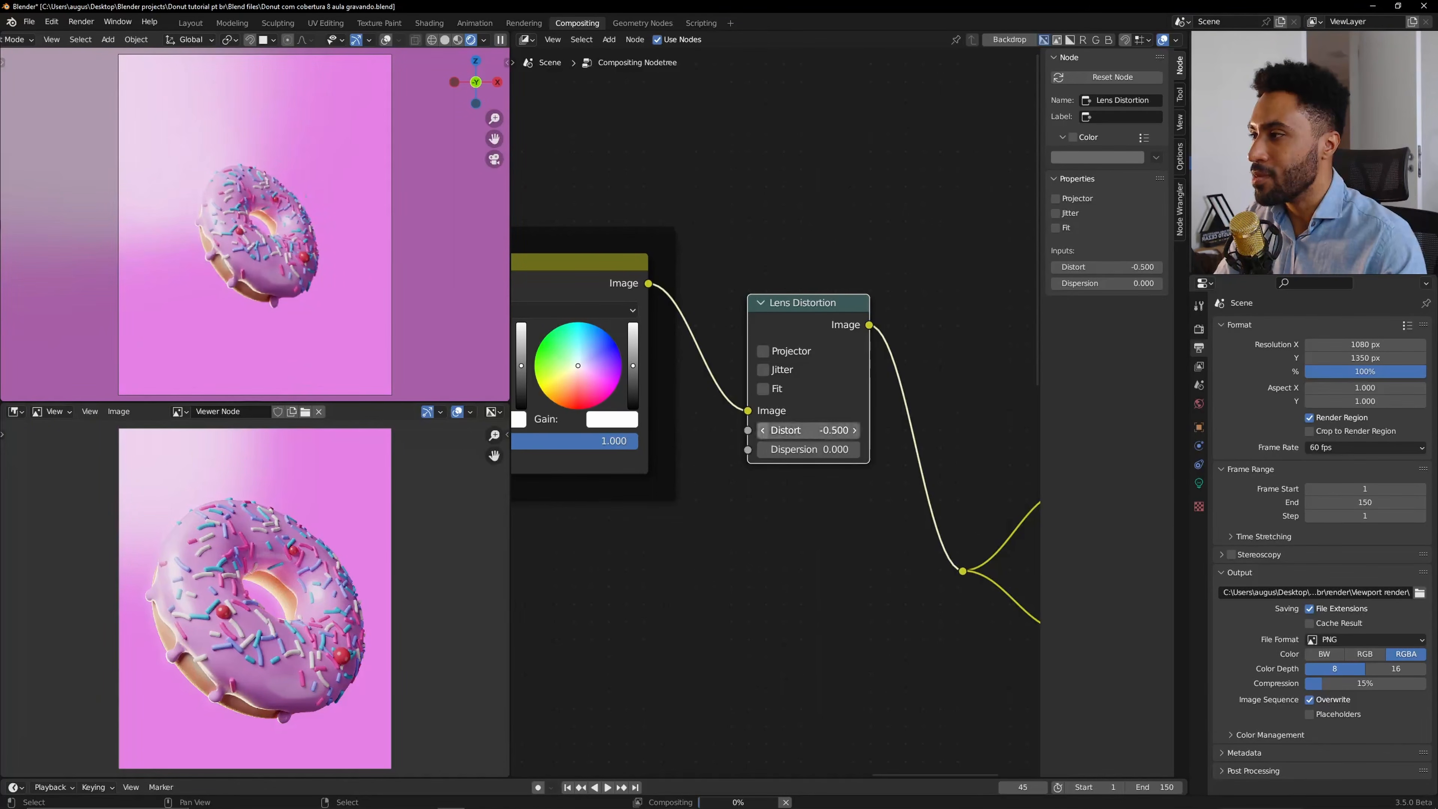
pyautogui.click(763, 430)
pyautogui.click(763, 430)
pyautogui.click(763, 430)
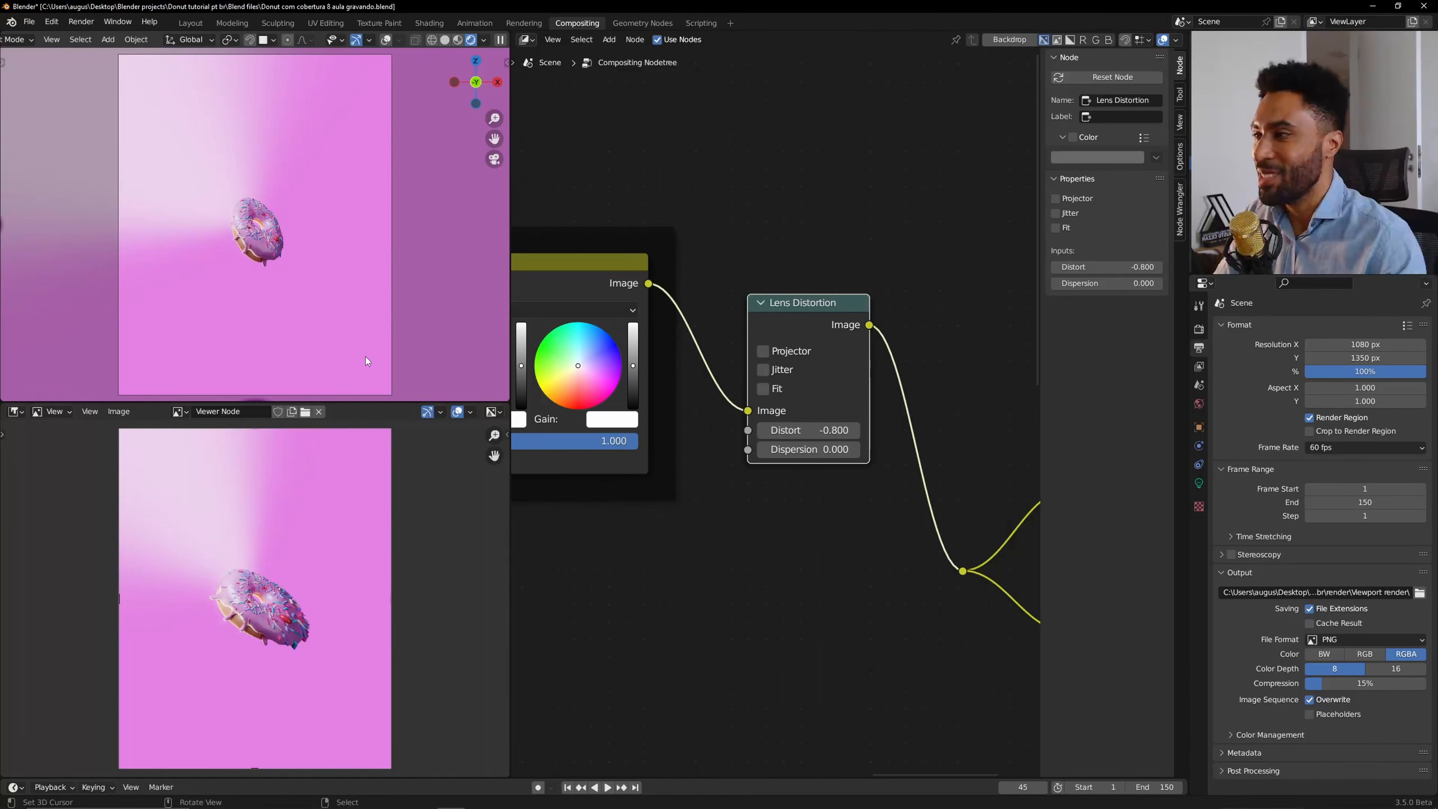
pyautogui.scroll(12, 311, 231)
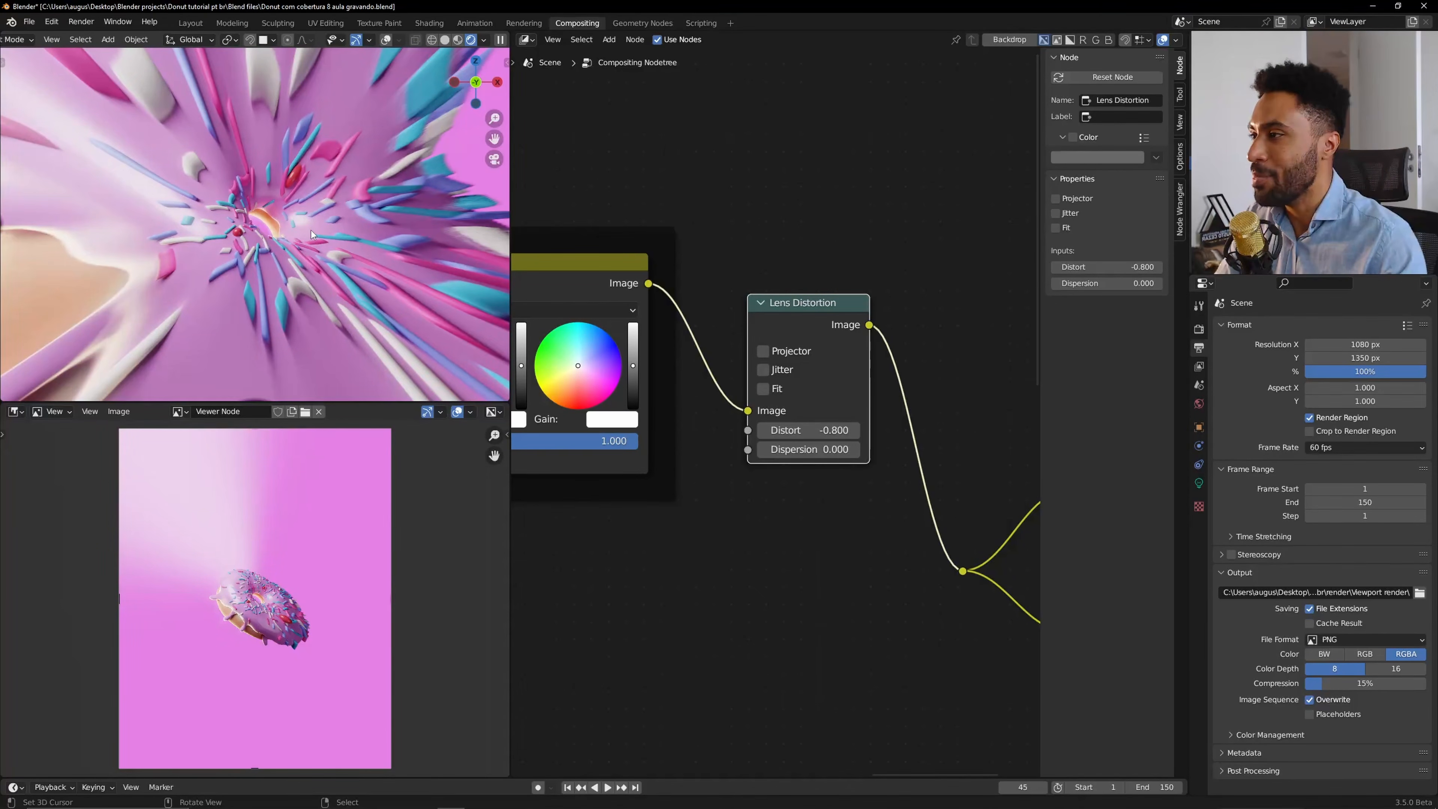
pyautogui.scroll(3, 311, 231)
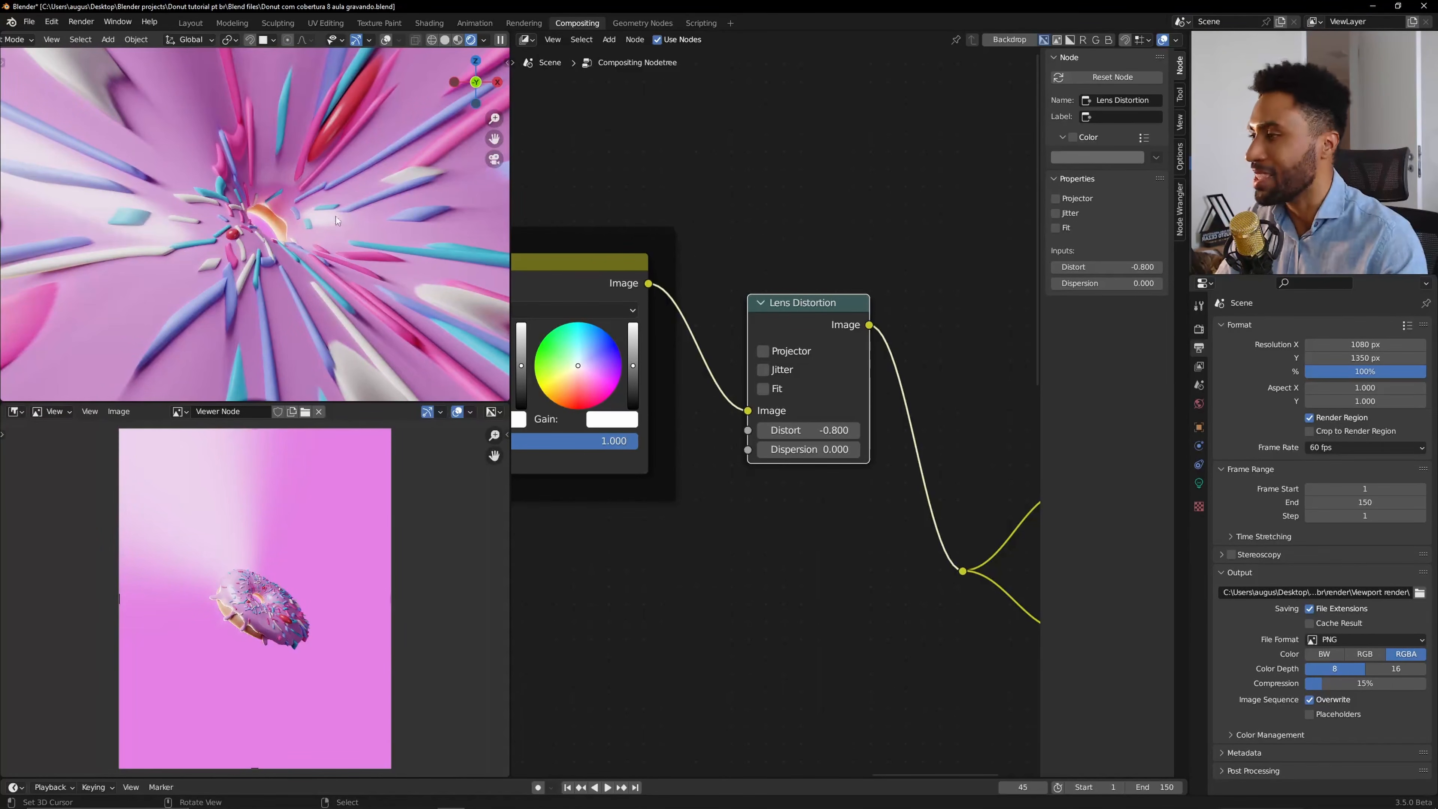
pyautogui.press('KP_0')
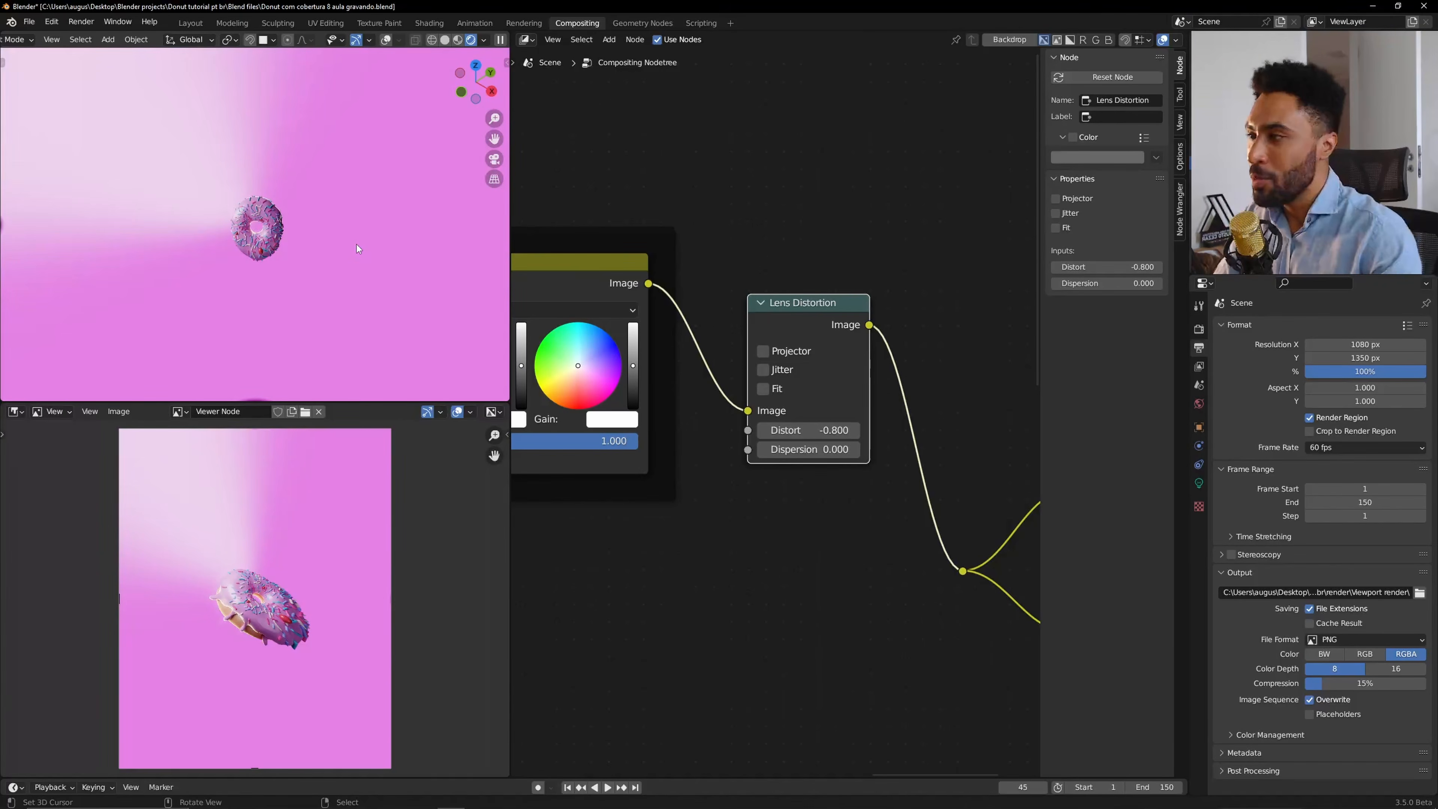
pyautogui.press('KP_0')
# Reset the Lens Distortion node's Distort value to 0.
pyautogui.click(800, 428)
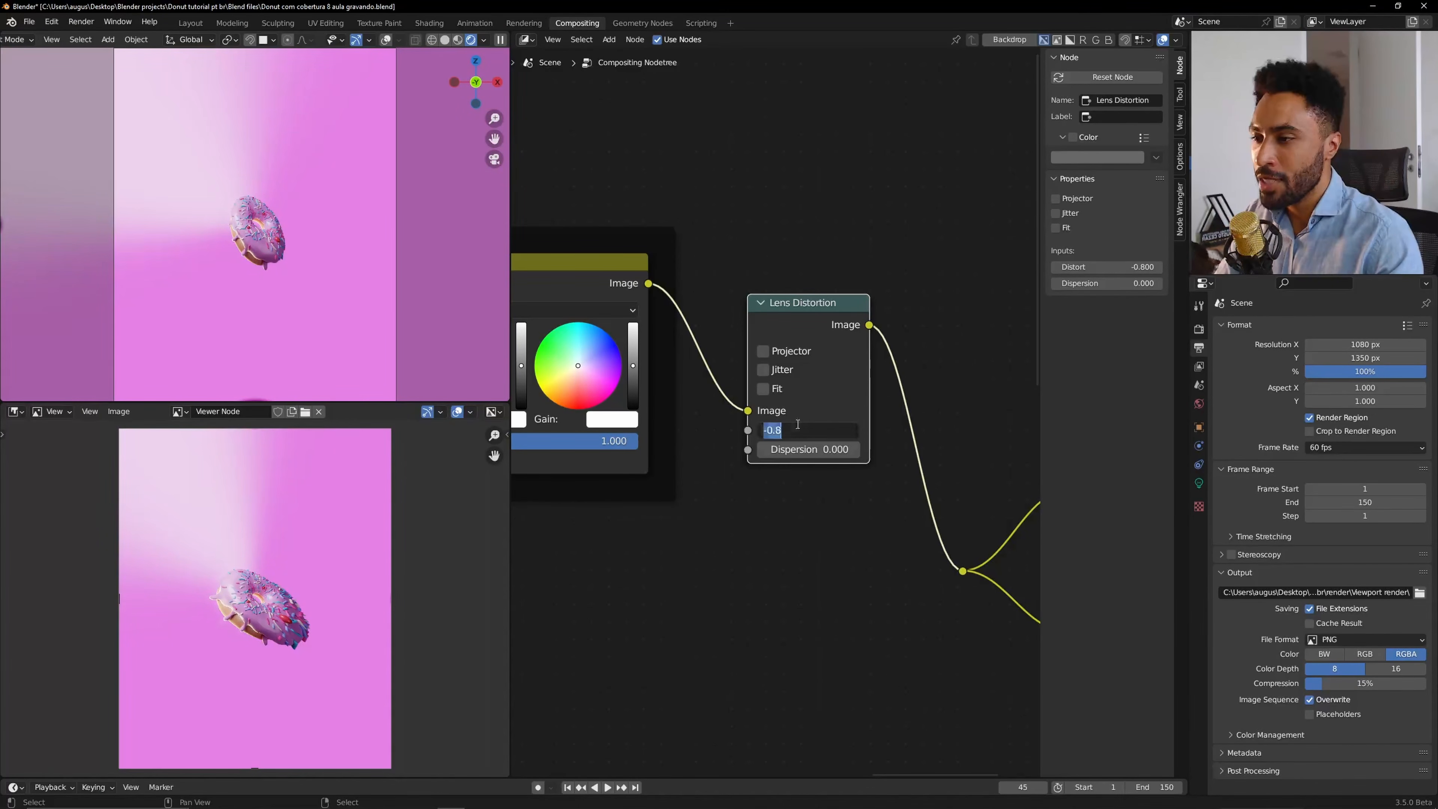
pyautogui.write('0')
pyautogui.press('Return')
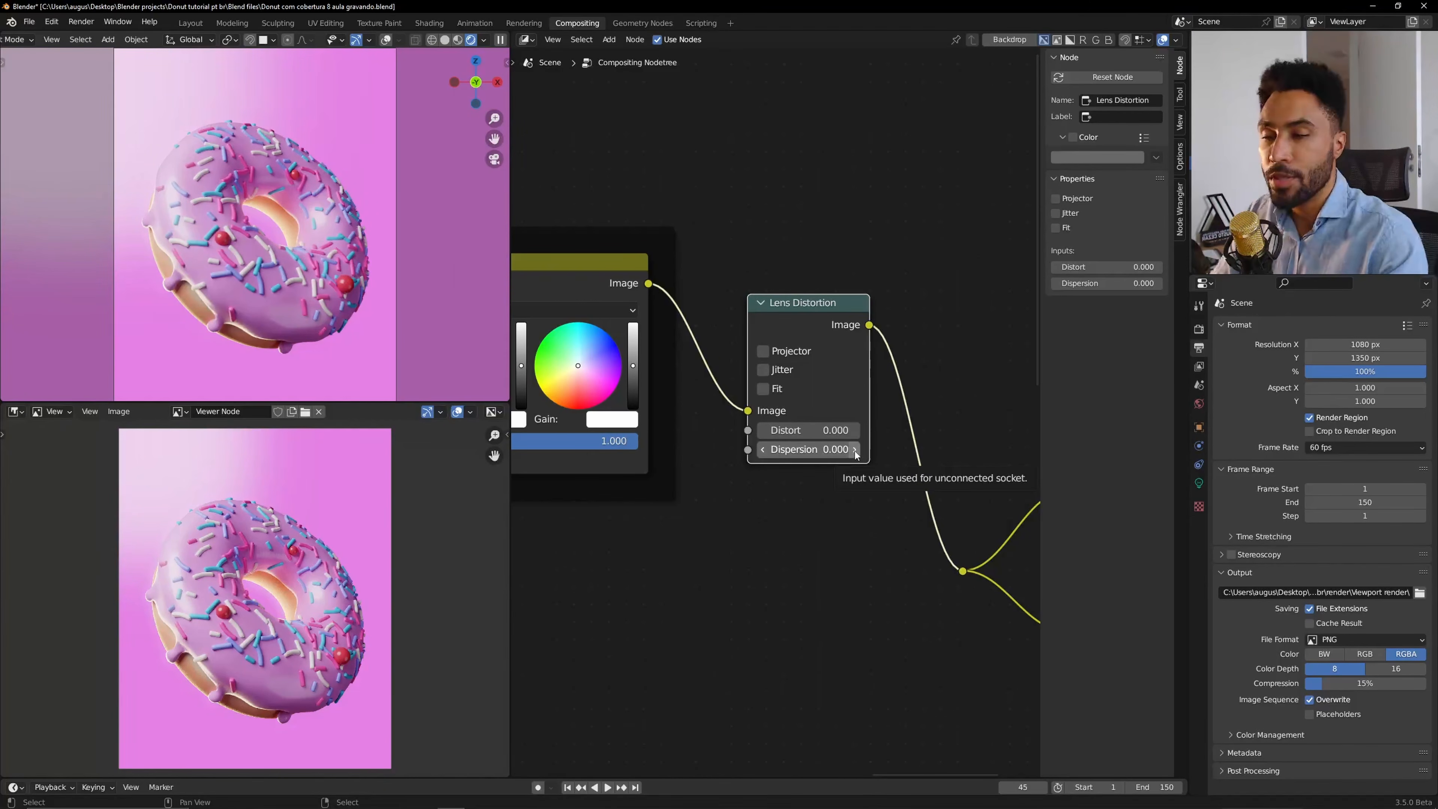
# Increase the Lens Distortion node's Dispersion value step by step to 0.900.
pyautogui.click(855, 449)
pyautogui.click(854, 449)
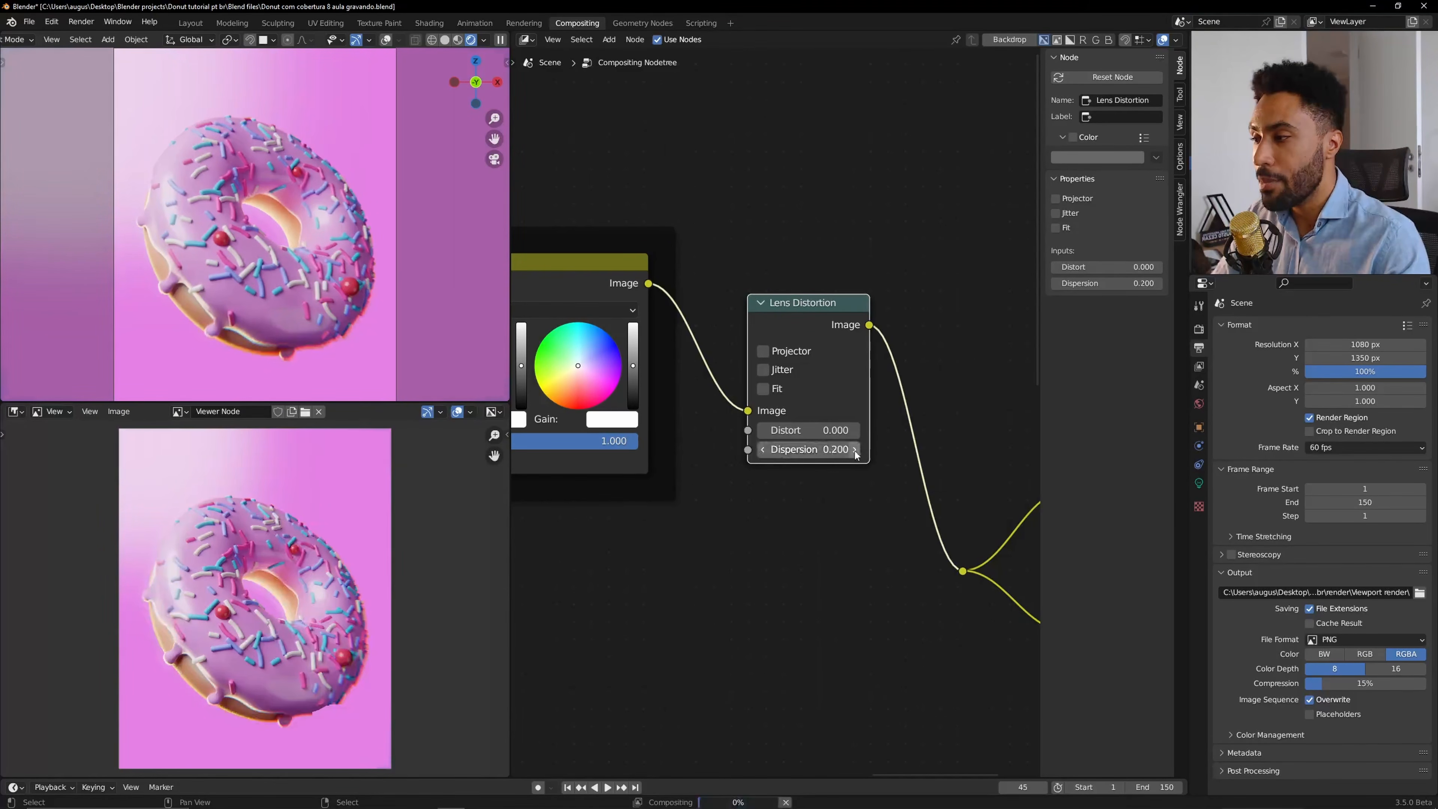
pyautogui.click(855, 449)
pyautogui.click(855, 449)
pyautogui.click(855, 449)
pyautogui.click(855, 449)
pyautogui.click(855, 449)
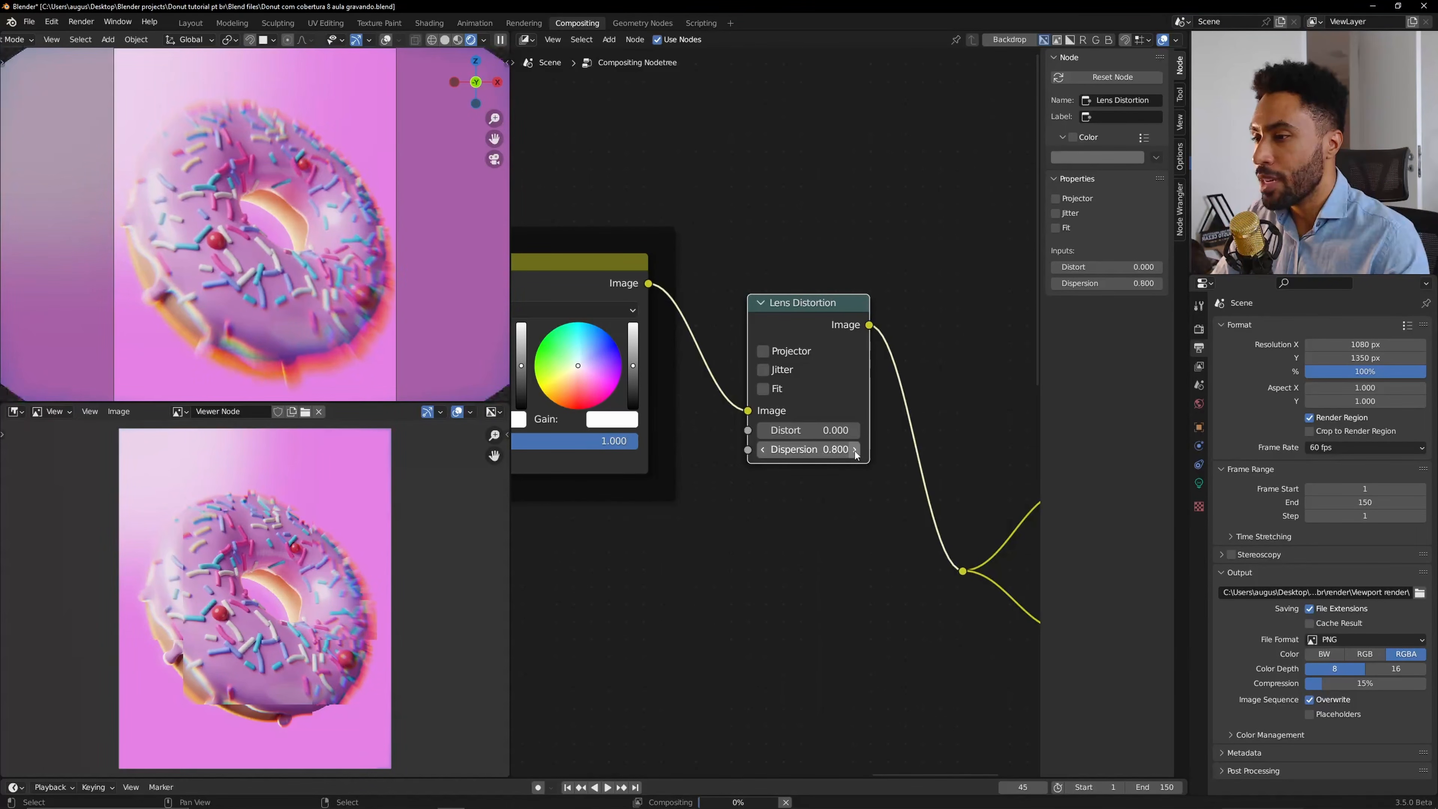
pyautogui.click(855, 449)
pyautogui.click(855, 449)
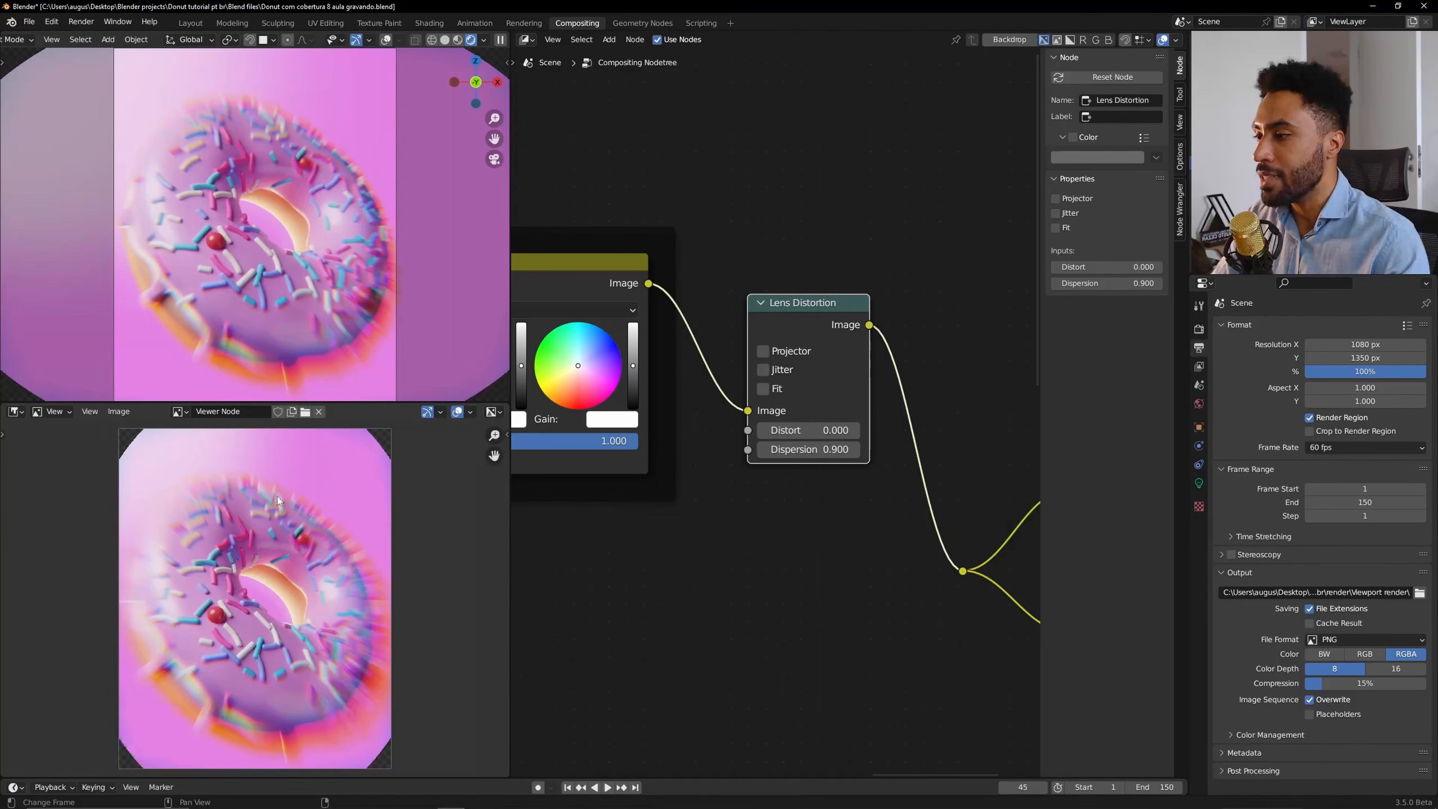
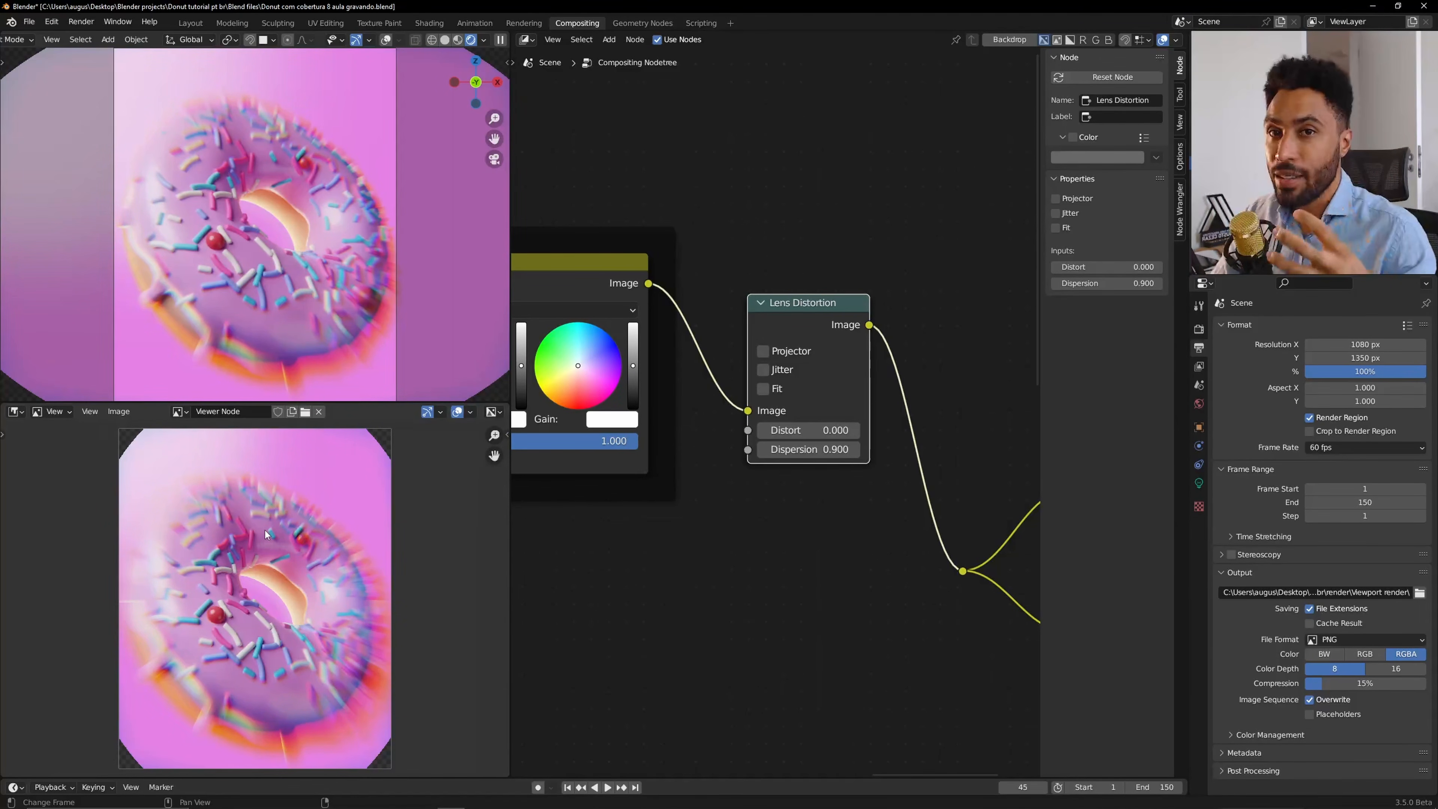
# Set the Lens Distortion node's Distort value to 0.005.
pyautogui.scroll(4, 790, 426)
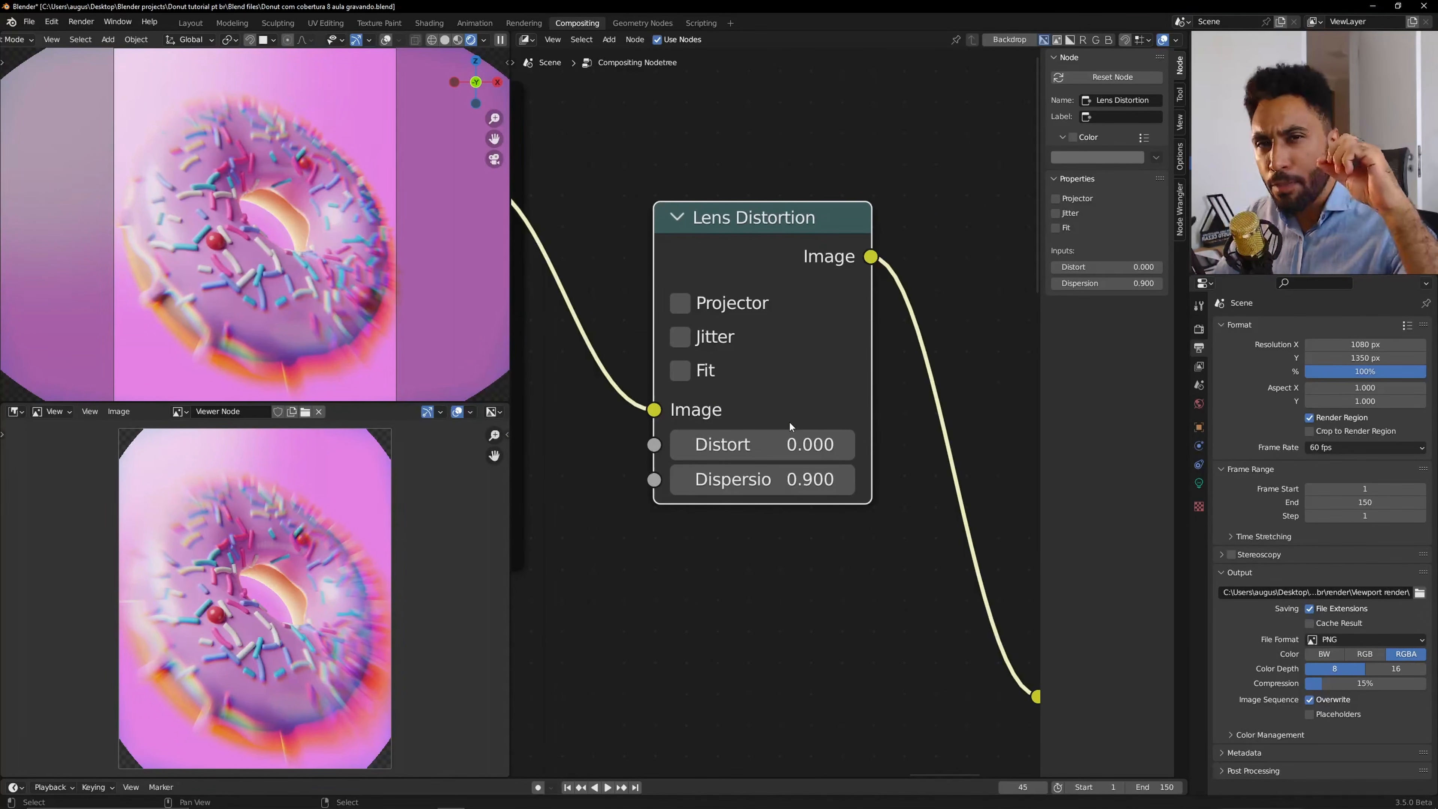
pyautogui.click(771, 446)
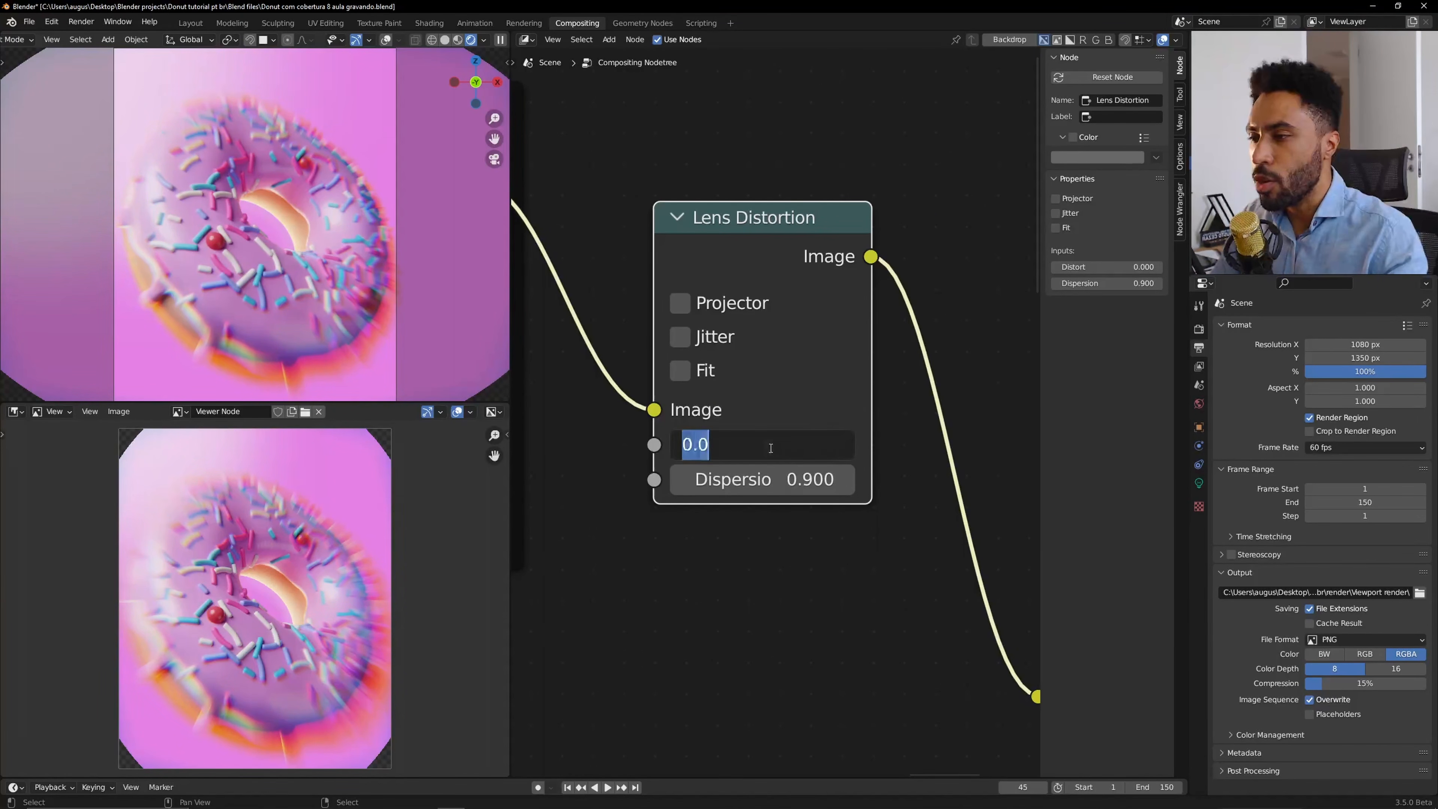
pyautogui.press('BackSpace')
pyautogui.write('.0')
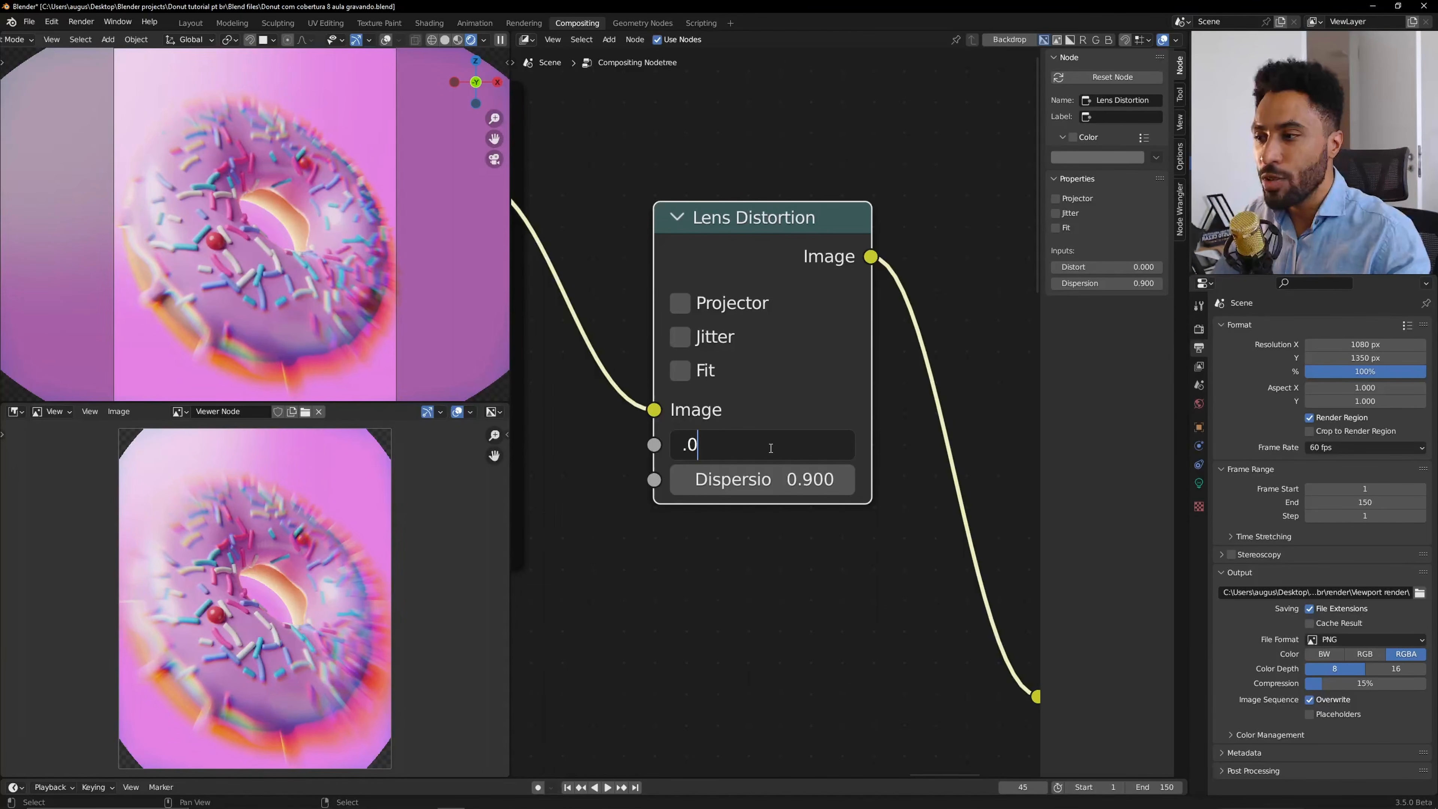
pyautogui.write('05')
pyautogui.press('Return')
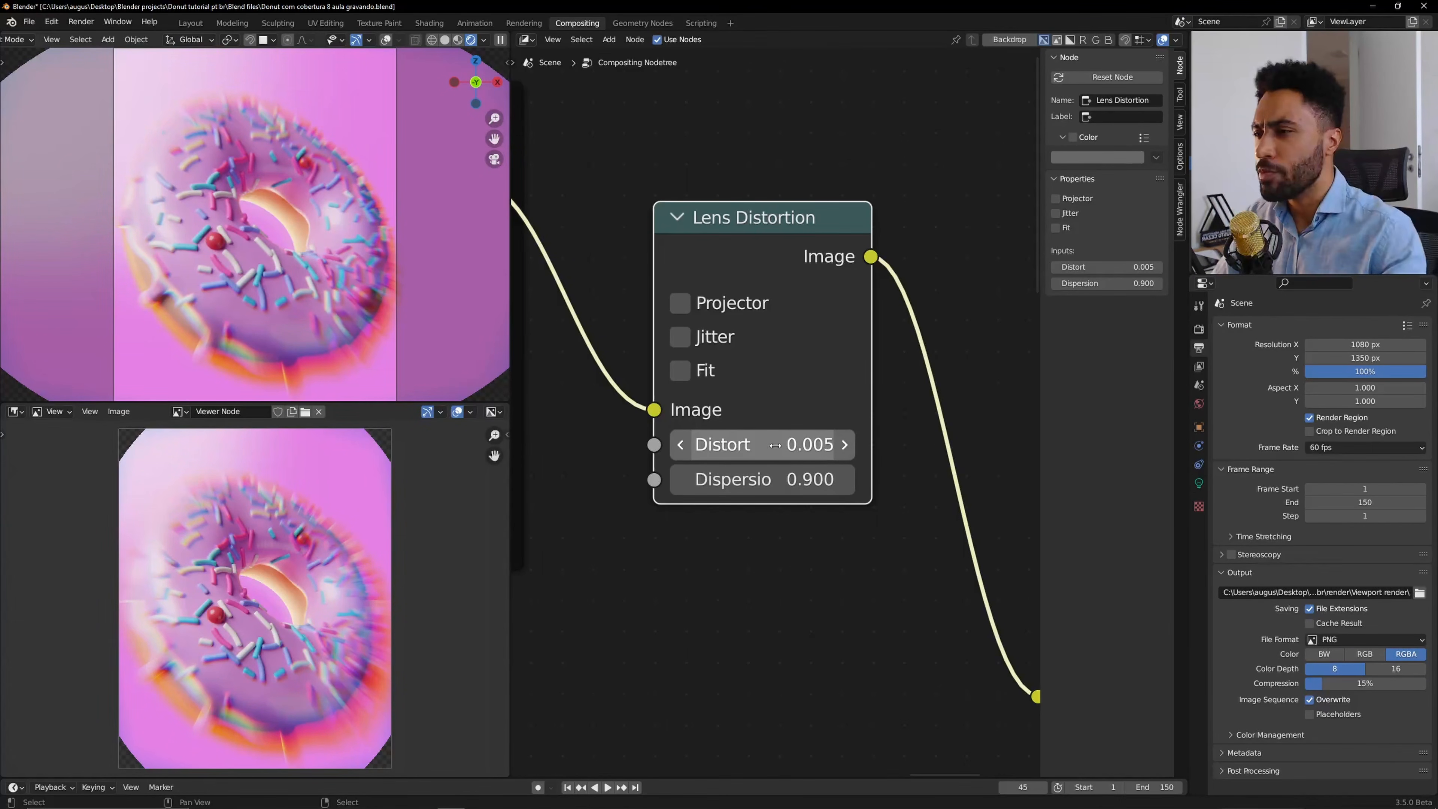
# Enable Fit on the Lens Distortion node and set Dispersion to 0.008.
pyautogui.click(681, 371)
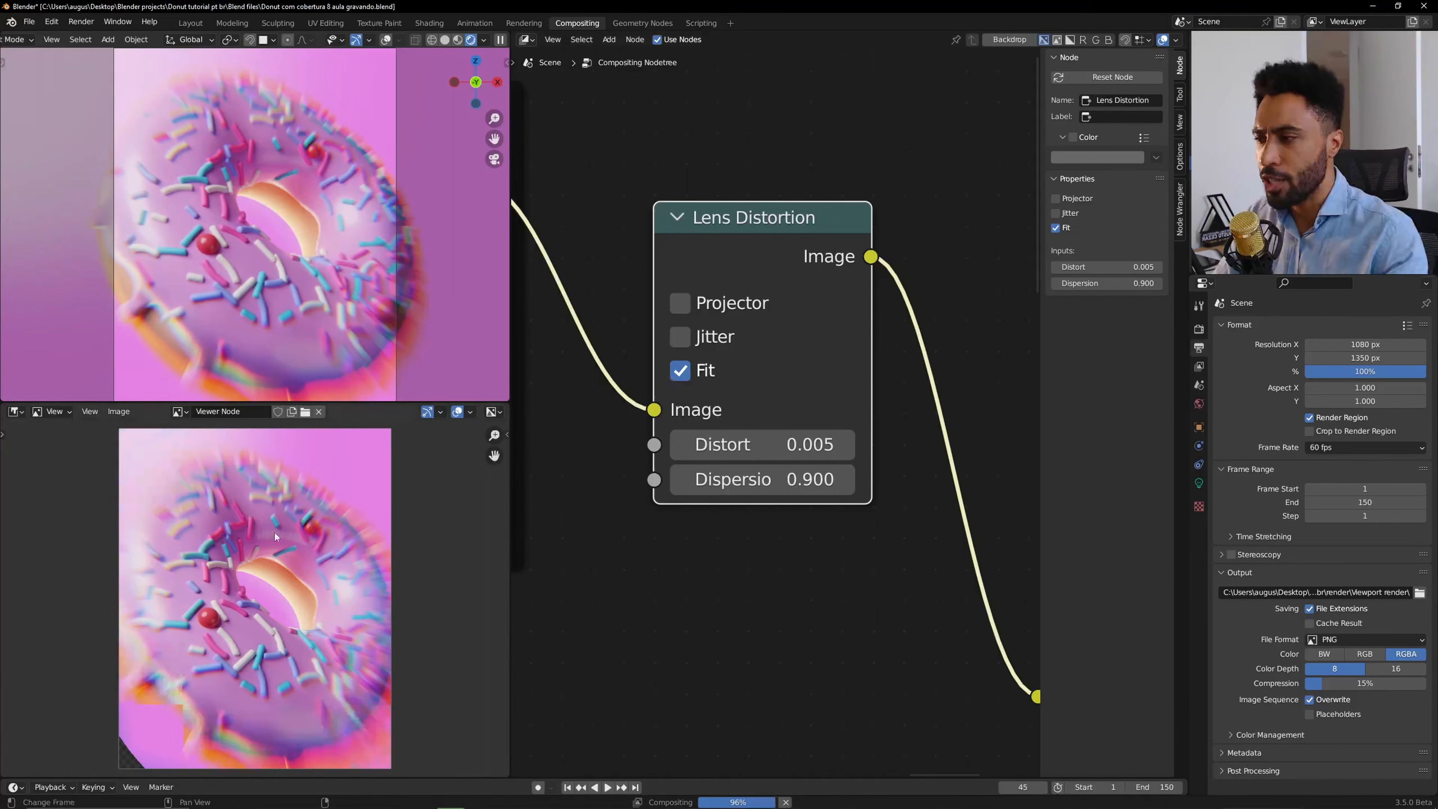
pyautogui.click(735, 482)
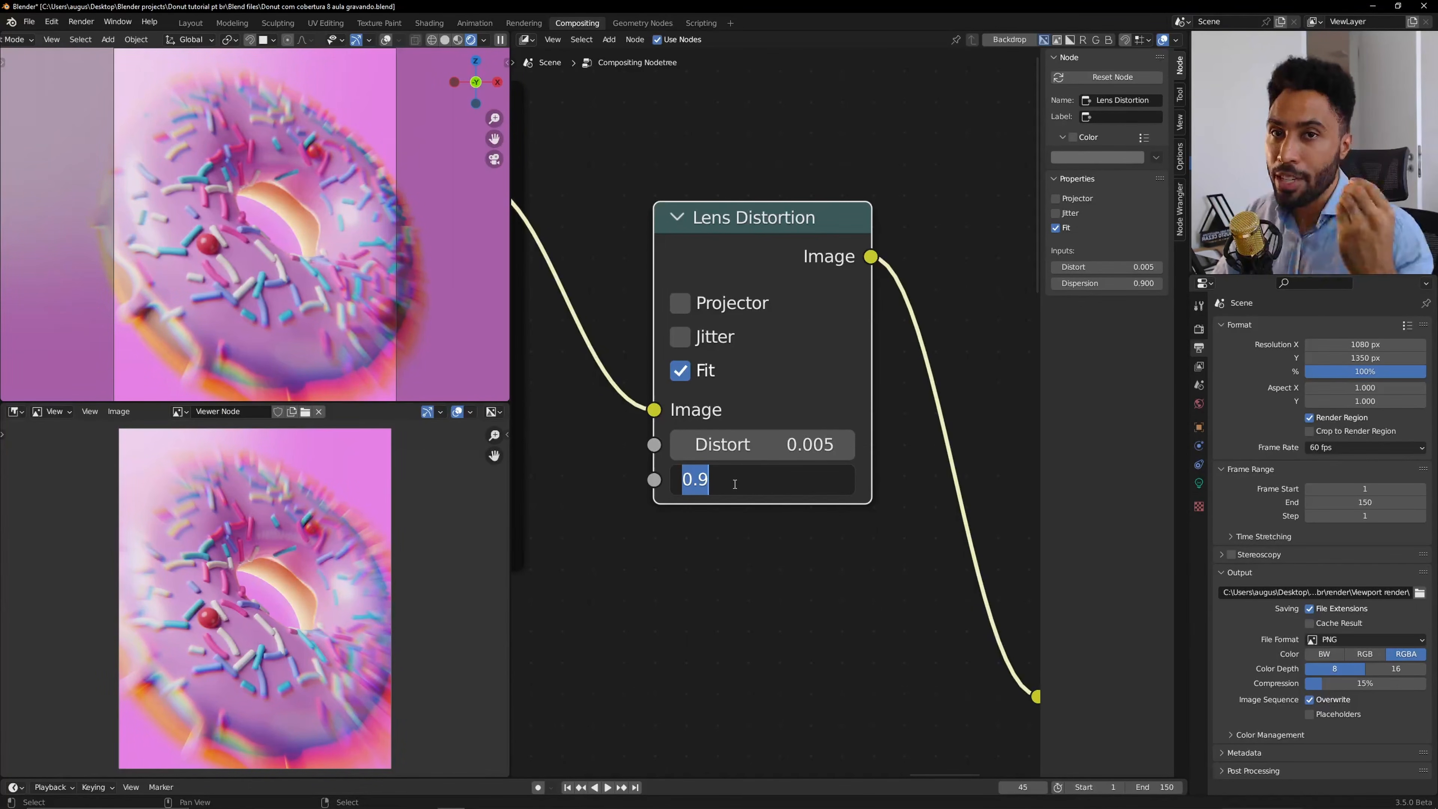
pyautogui.write('.0')
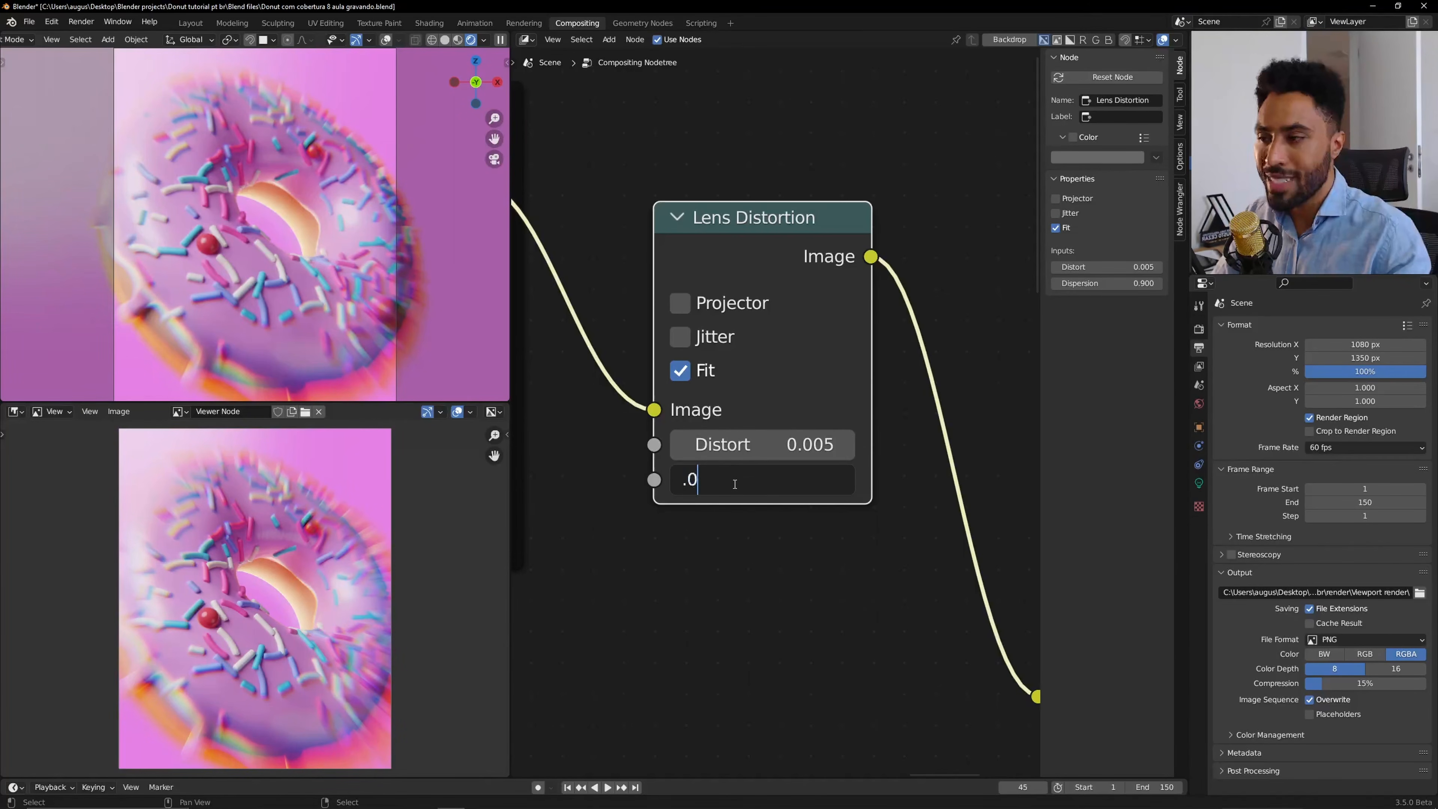
pyautogui.write('08')
pyautogui.press('Return')
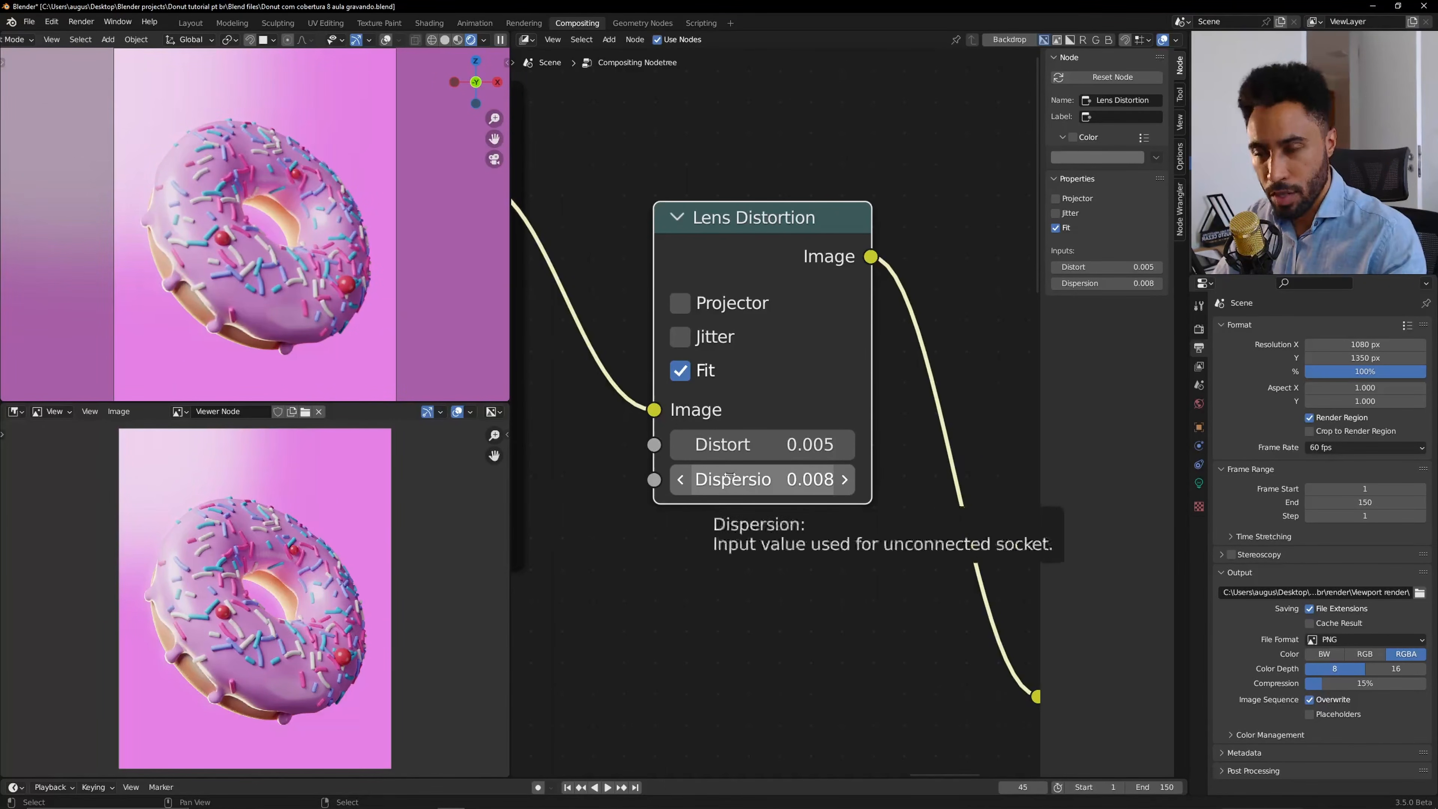
# Zoom into the viewport and viewer image, toggling the Lens Distortion node's mute on and off to compare.
pyautogui.scroll(4, 295, 236)
pyautogui.scroll(6, 295, 236)
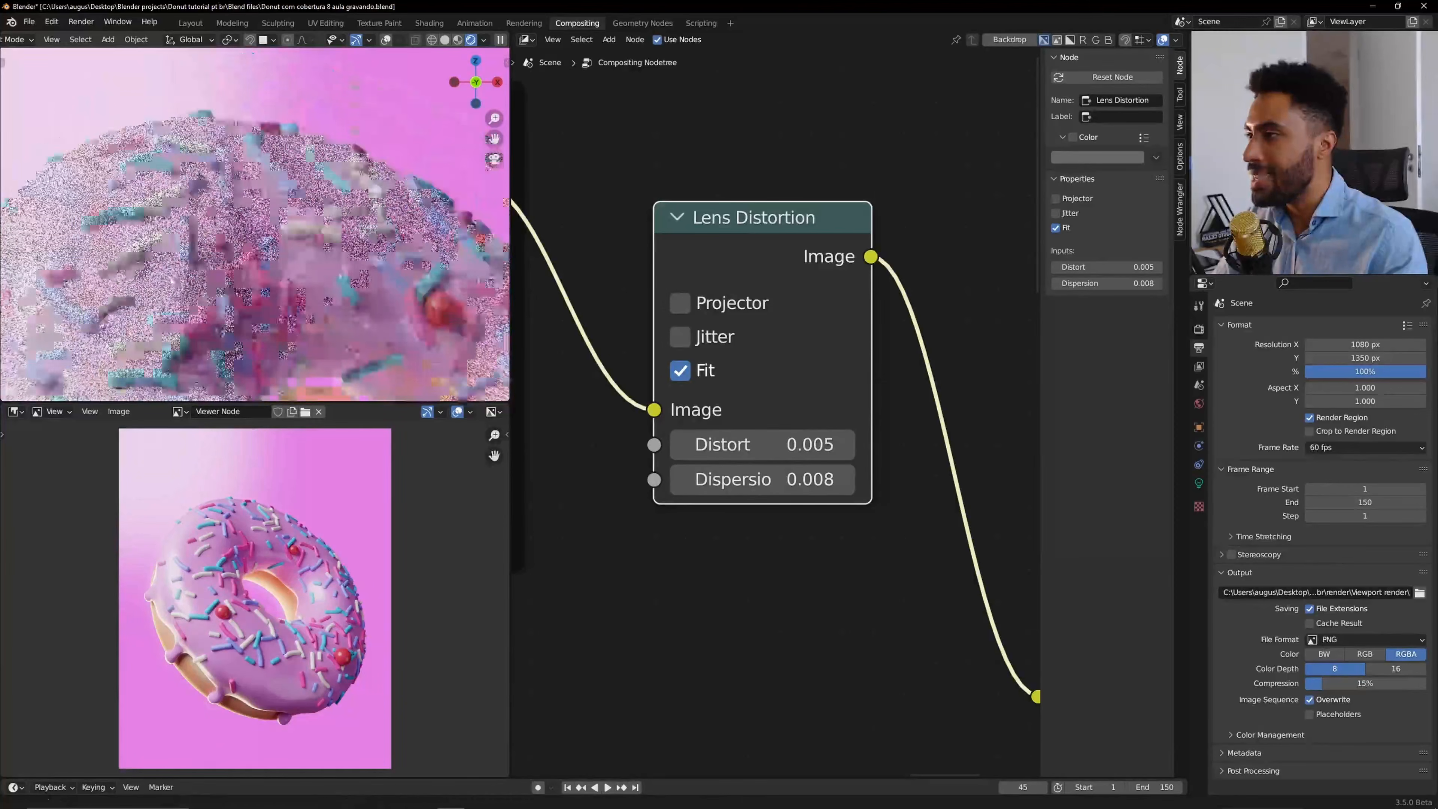
pyautogui.scroll(8, 320, 482)
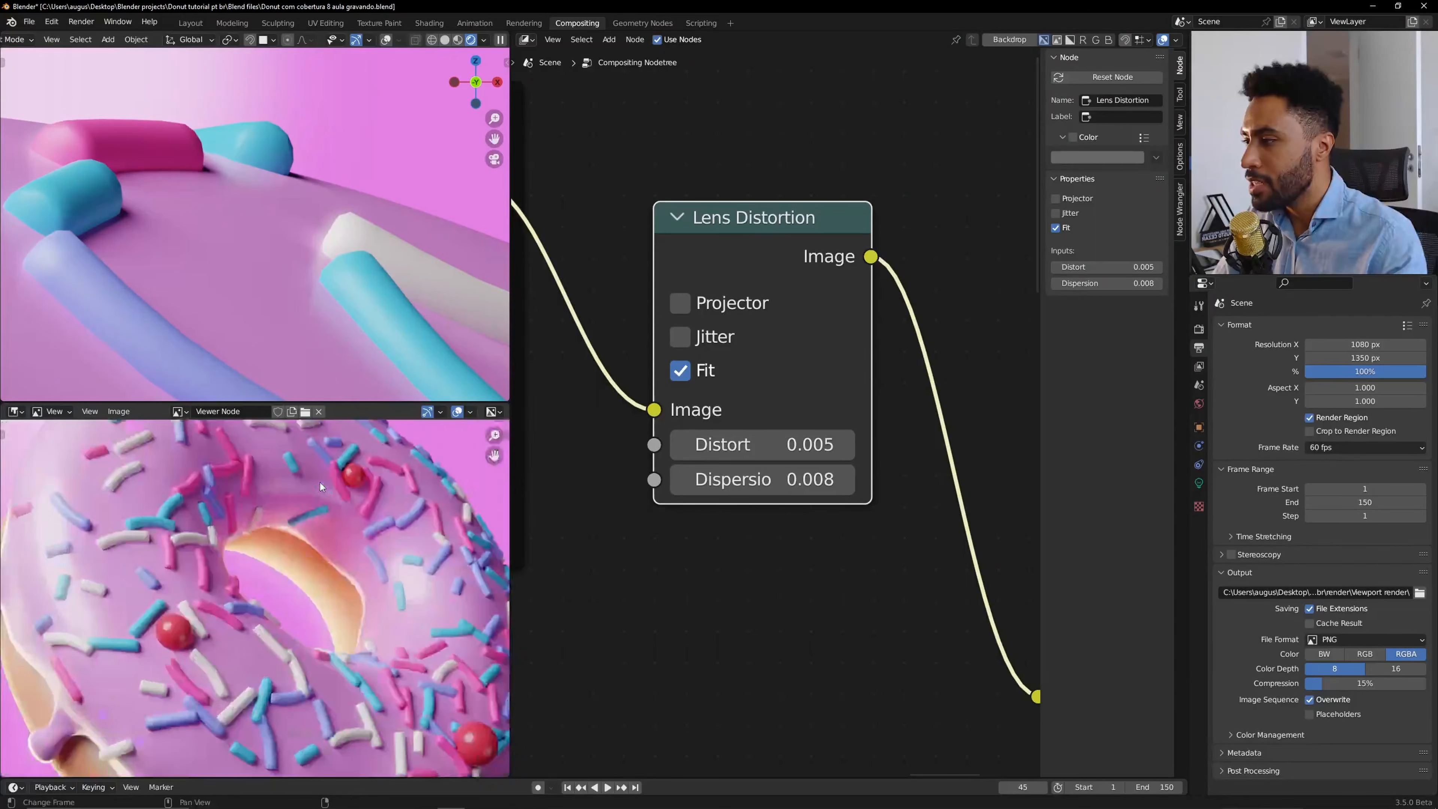
pyautogui.scroll(3, 263, 562)
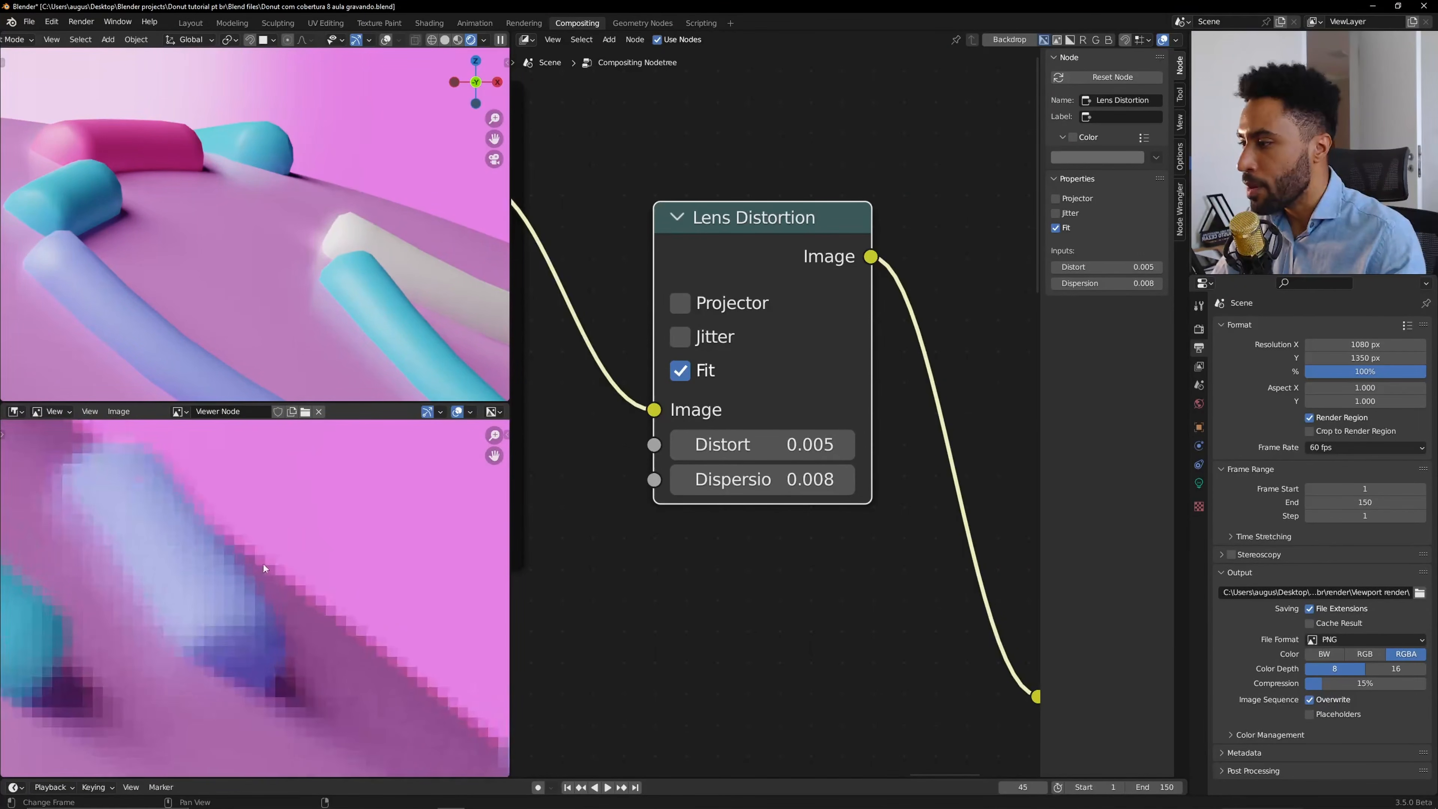
pyautogui.scroll(-8, 265, 565)
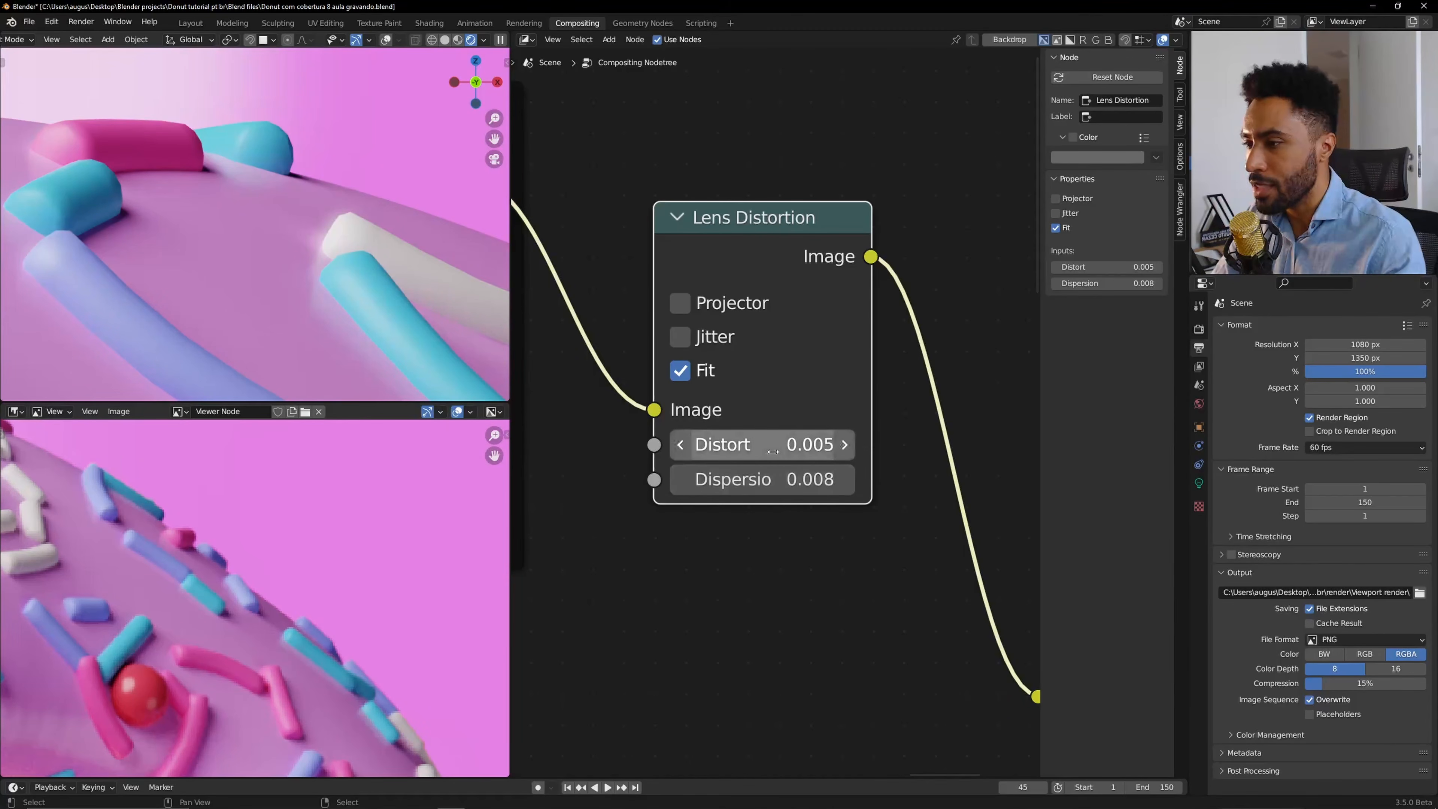
pyautogui.press('m')
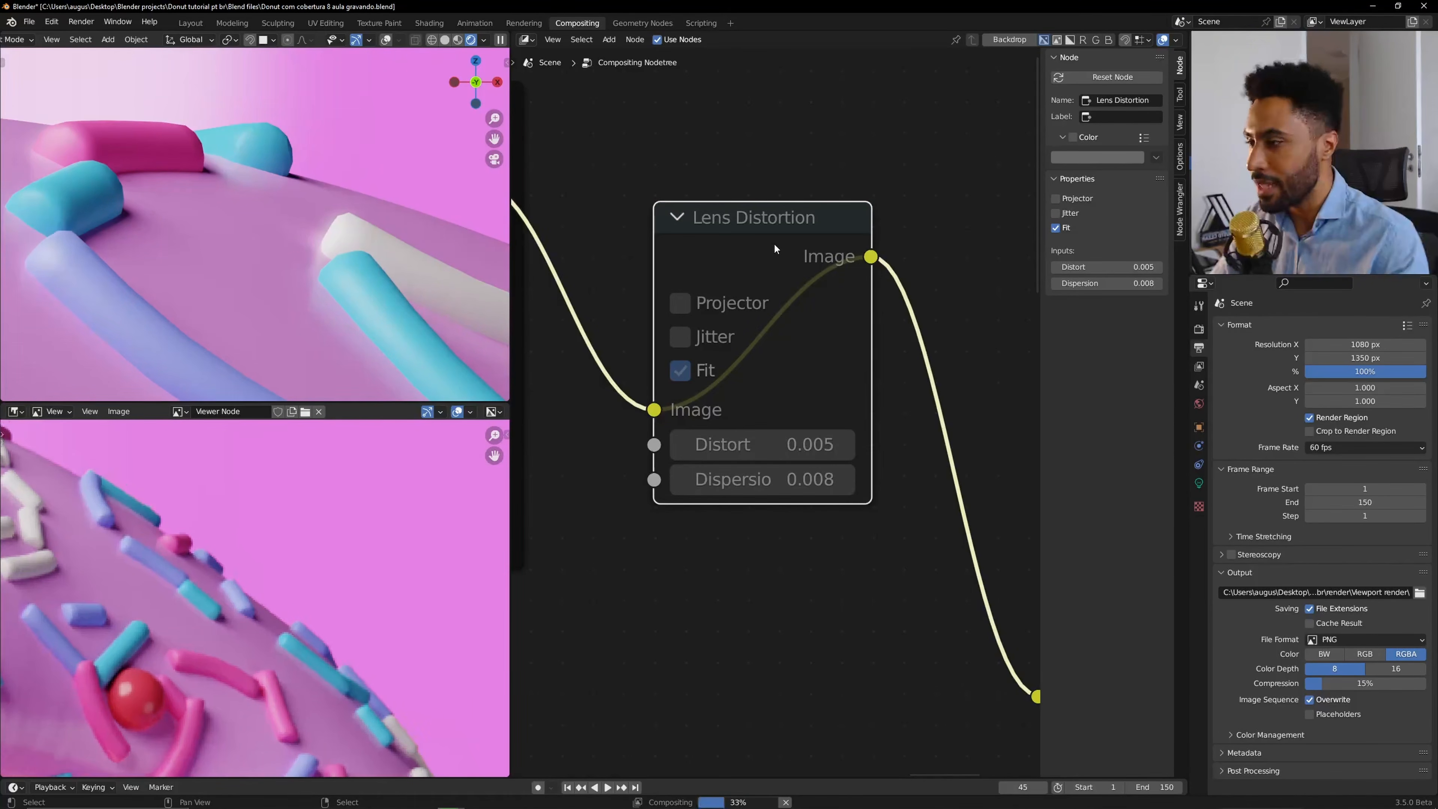
pyautogui.press('m')
pyautogui.press('m')
pyautogui.press('m')
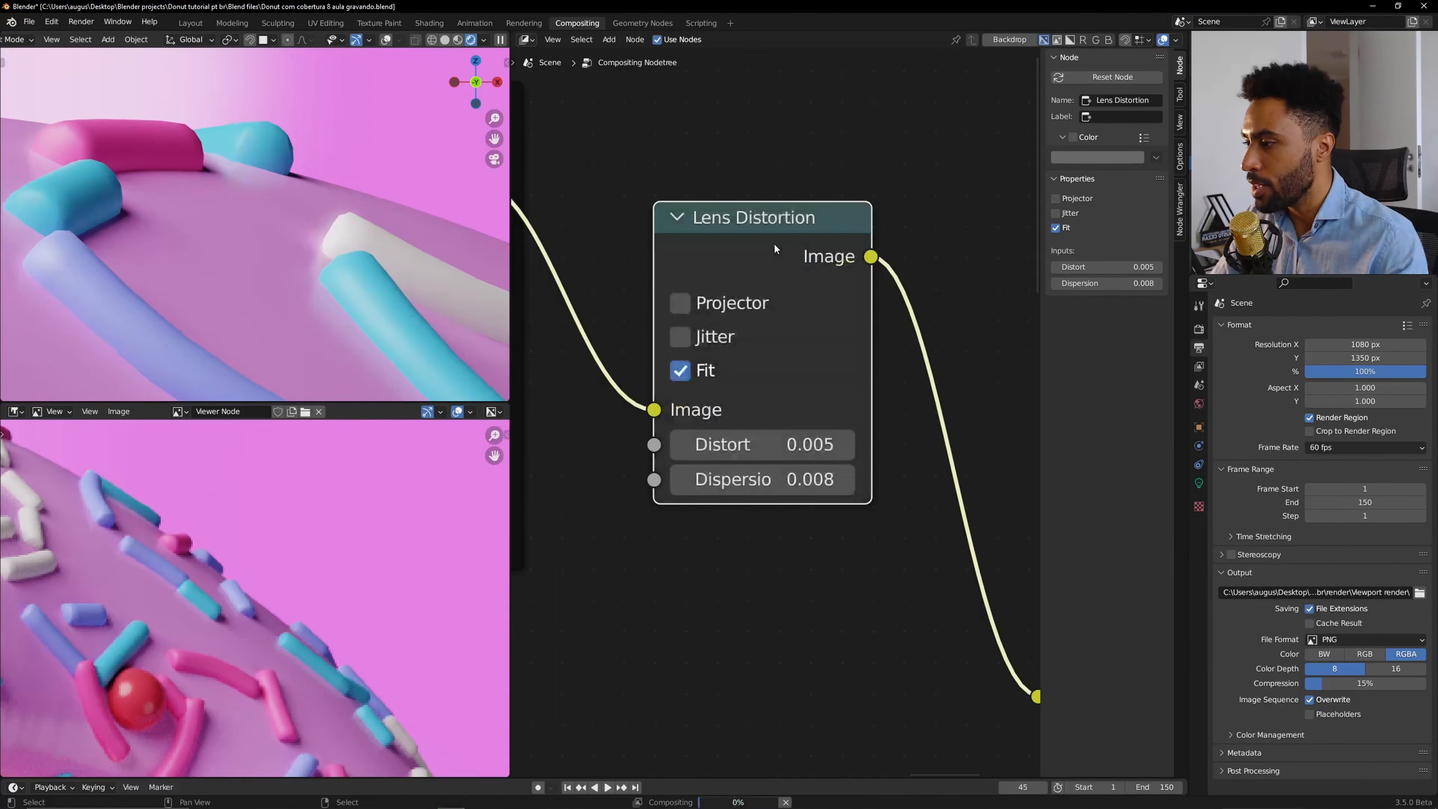
# Set the Lens Distortion node's Distort to 0.003 and Dispersion to 0.010.
pyautogui.click(753, 447)
pyautogui.click(753, 451)
pyautogui.press('BackSpace')
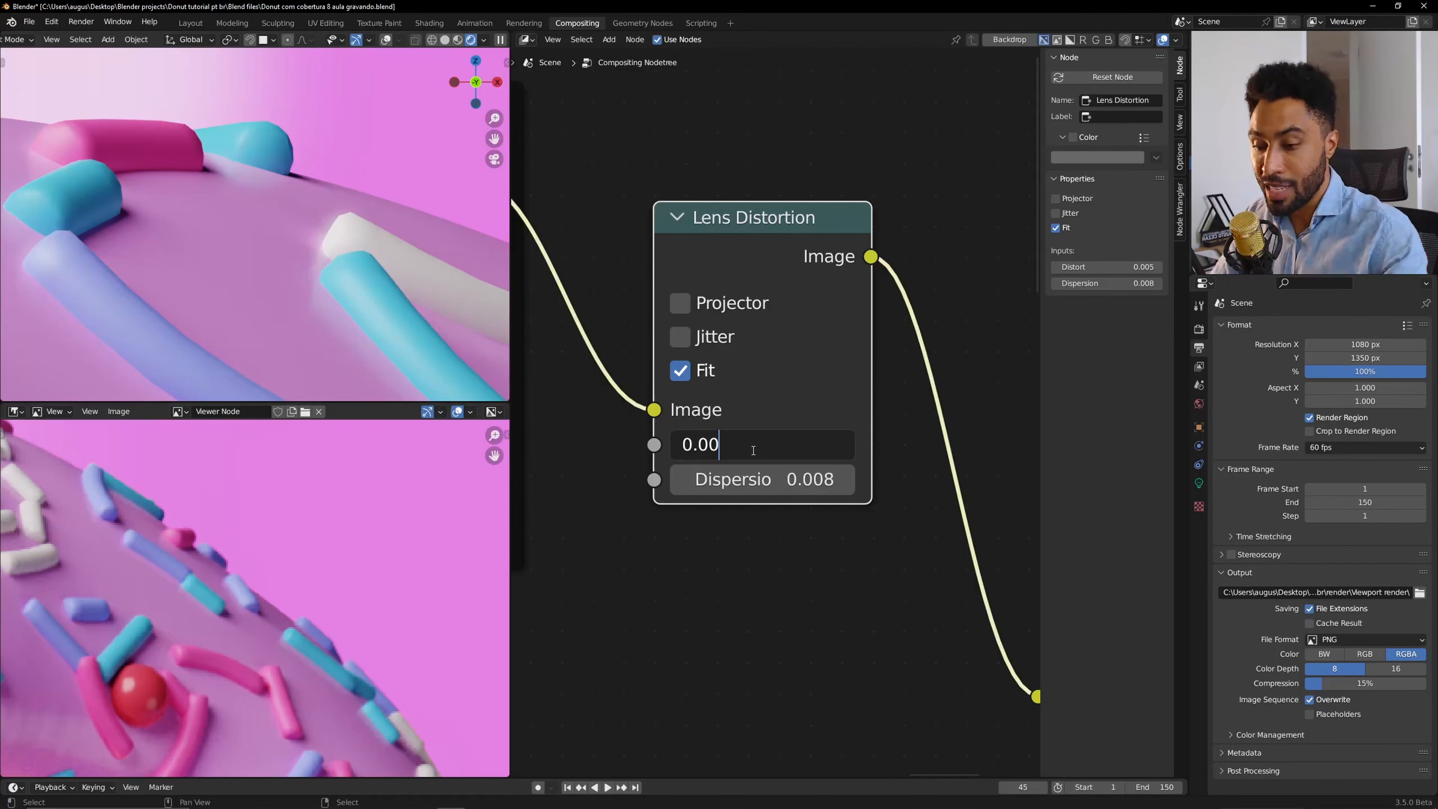
pyautogui.write('3')
pyautogui.press('Return')
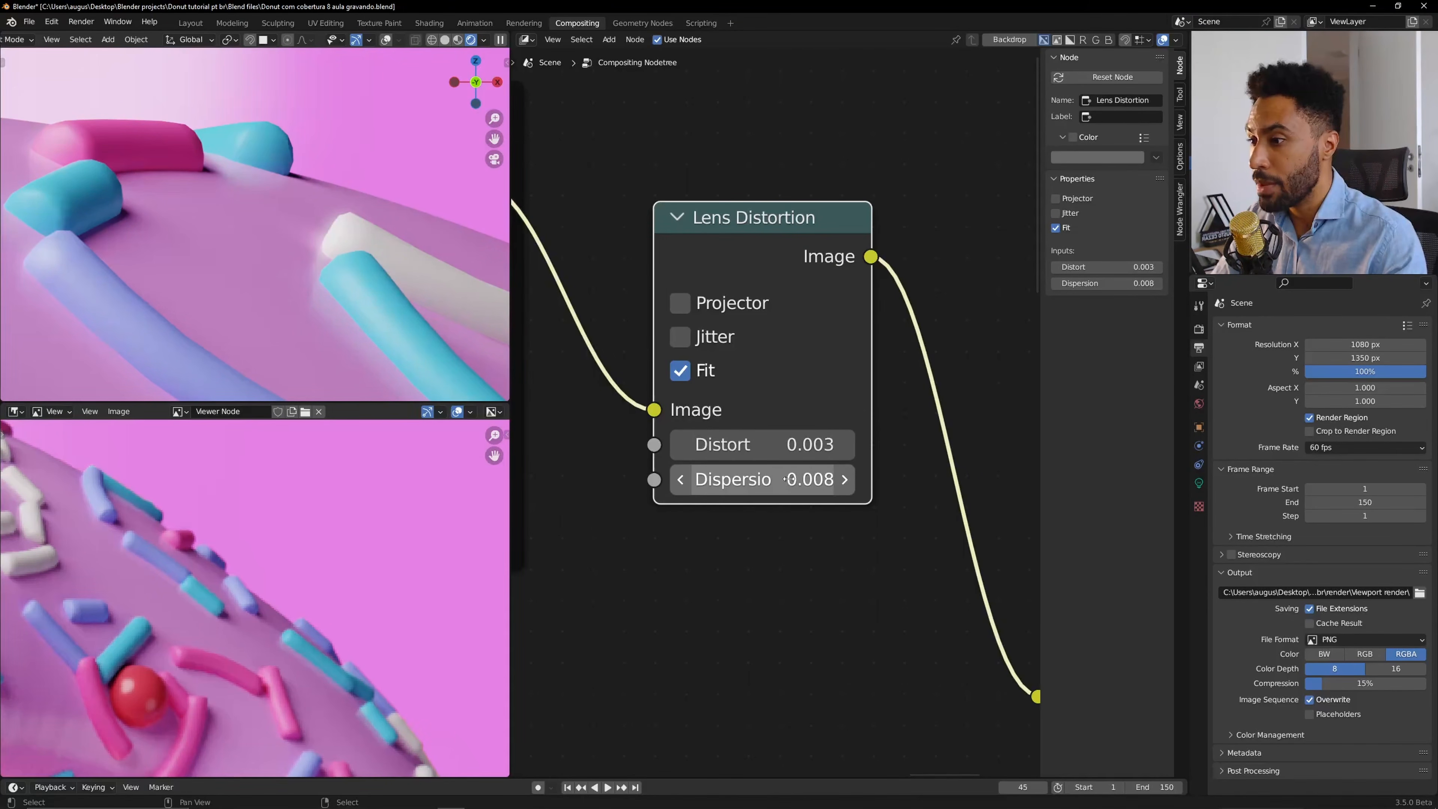
pyautogui.doubleClick(809, 486)
pyautogui.write('0.01')
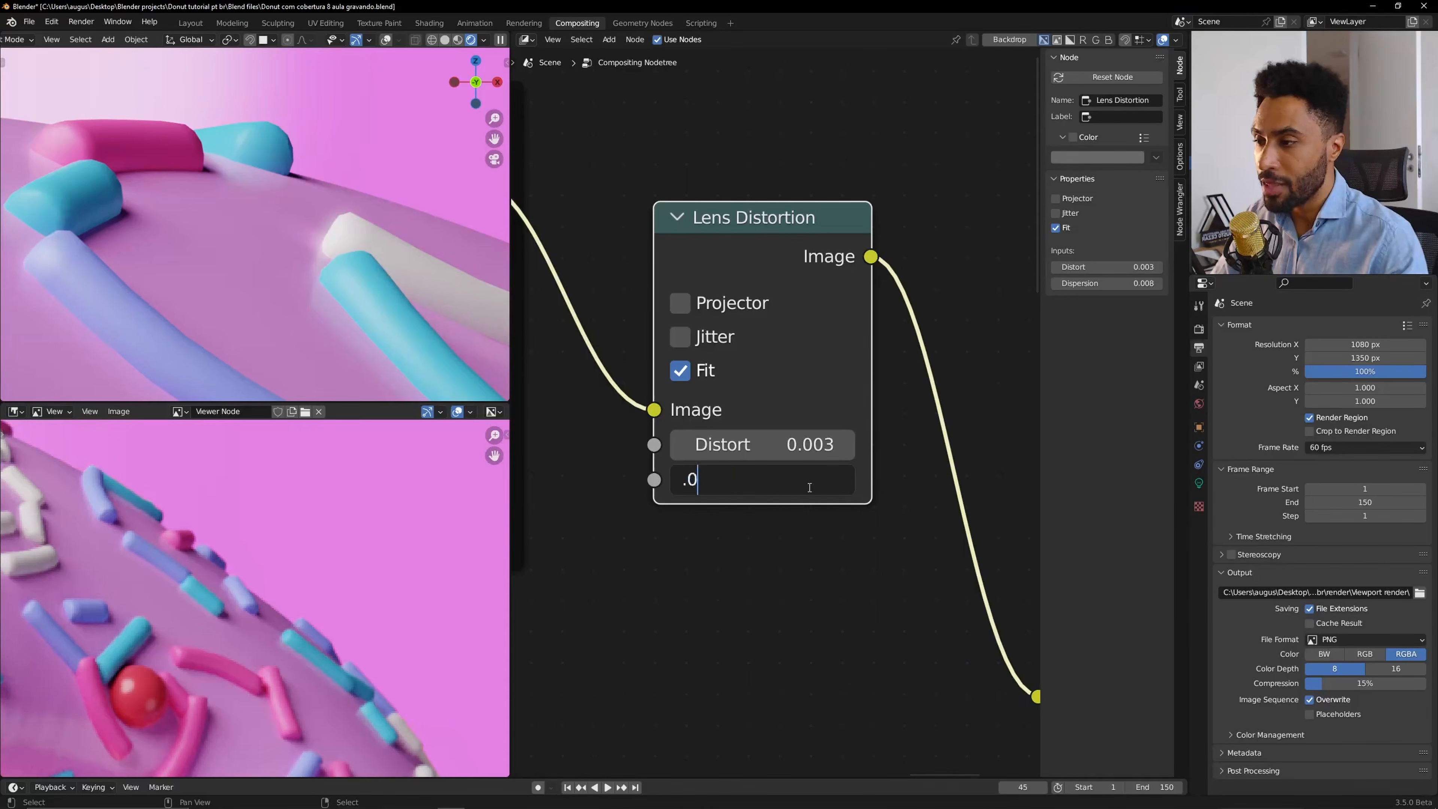
pyautogui.press('Return')
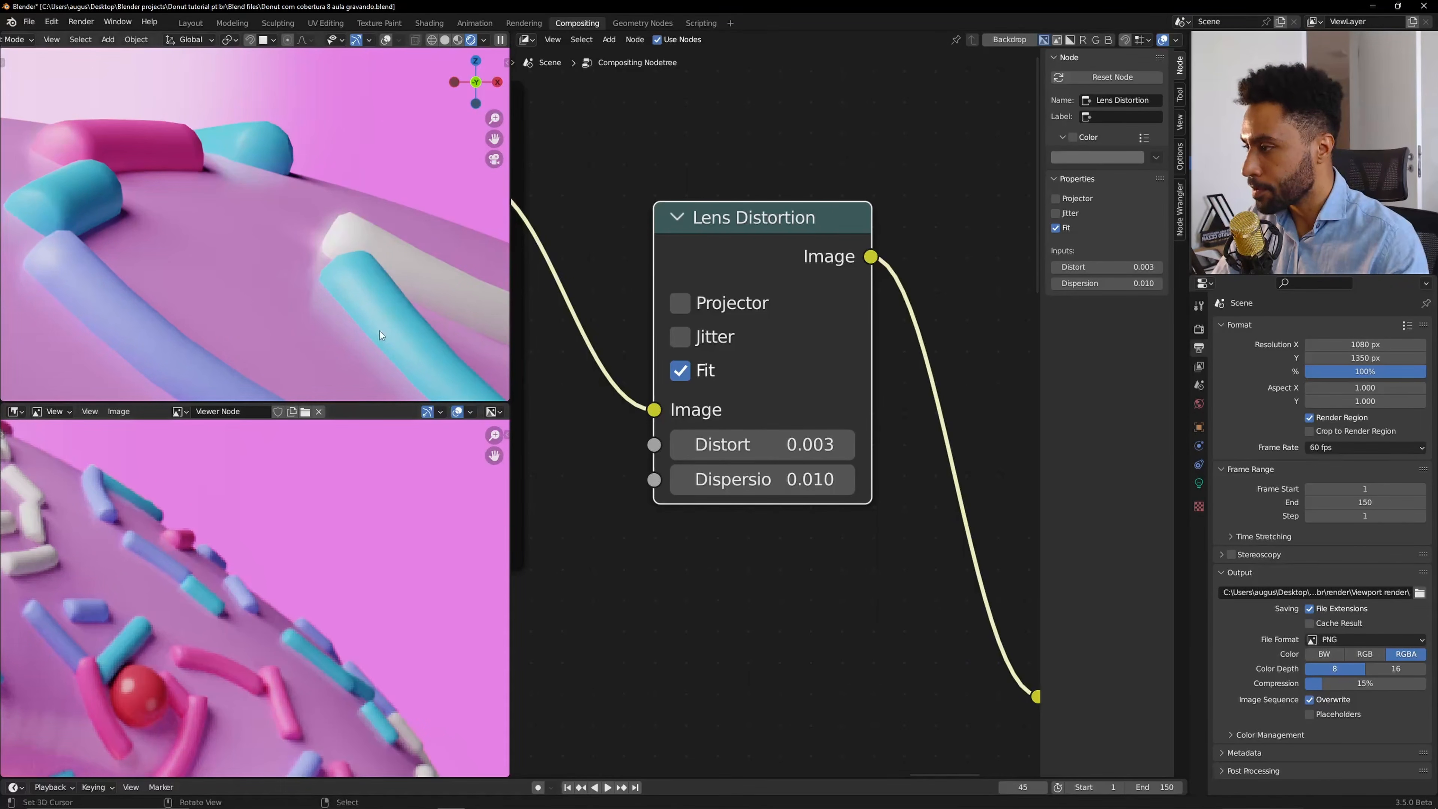
# Zoom into the viewer image to examine the fine pixel detail of the distortion.
pyautogui.press('Home')
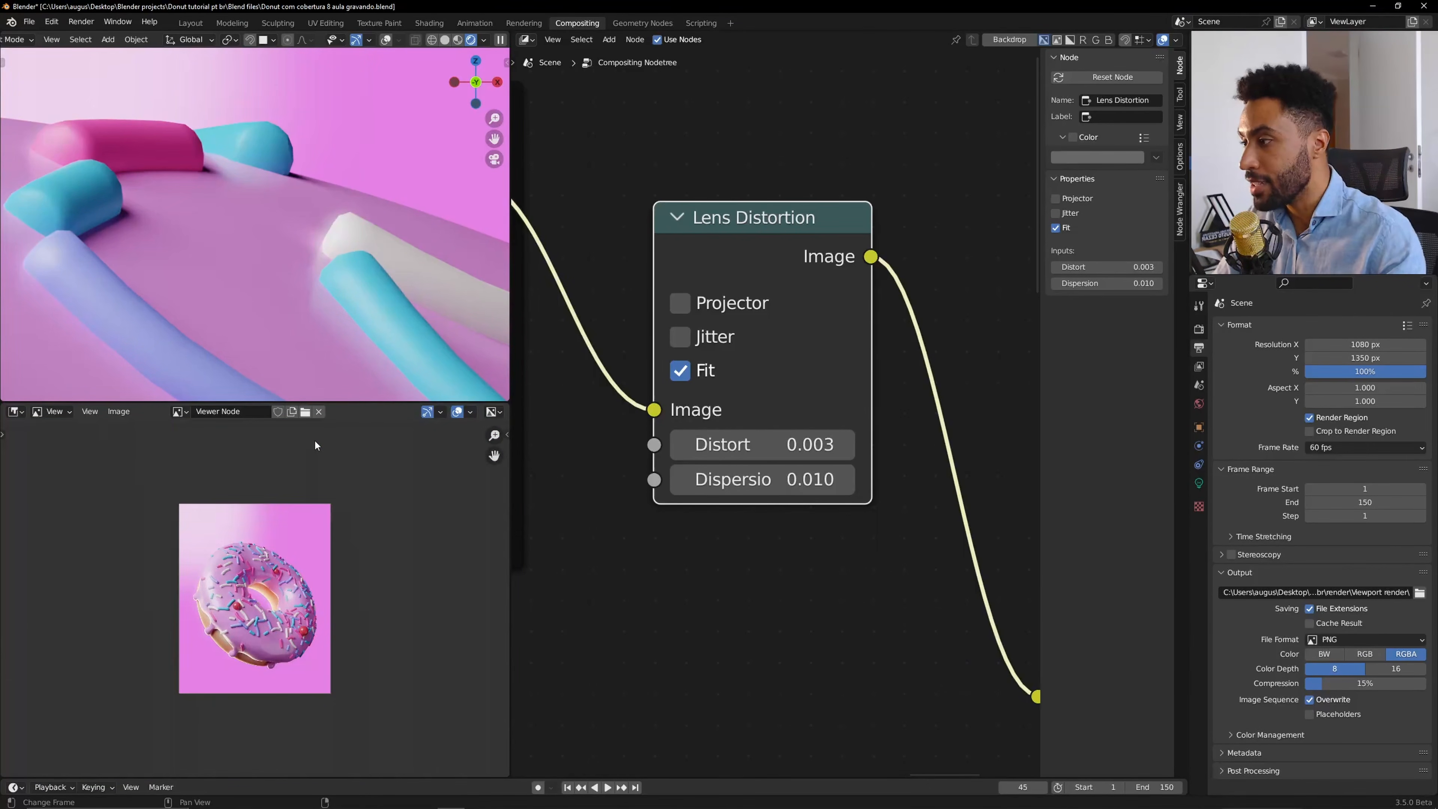
pyautogui.scroll(4, 283, 464)
pyautogui.moveTo(253, 490); pyautogui.dragTo(329, 651, button='middle')
pyautogui.scroll(4, 330, 651)
pyautogui.scroll(5, 310, 550)
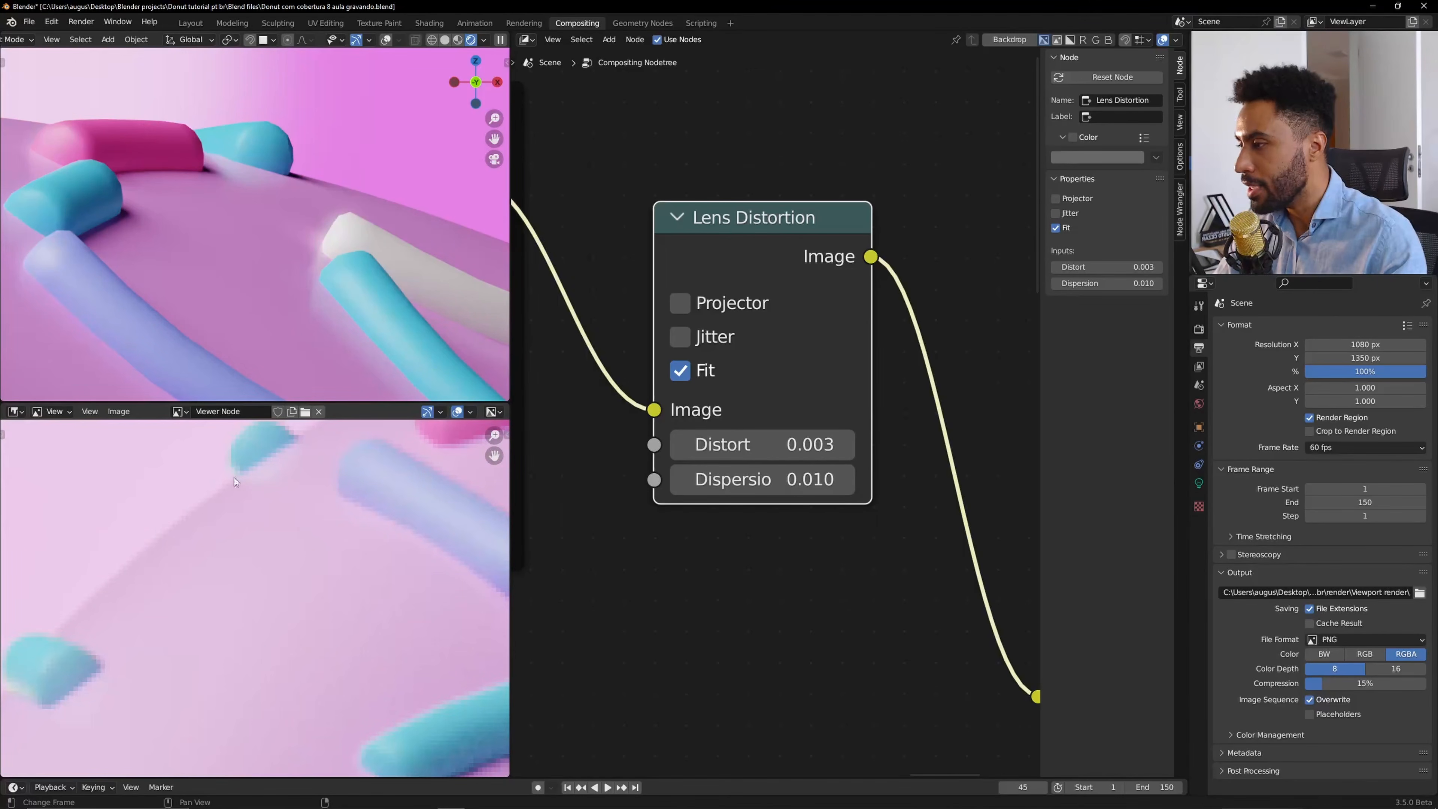
pyautogui.moveTo(234, 477); pyautogui.dragTo(298, 554, button='middle')
pyautogui.scroll(3, 266, 586)
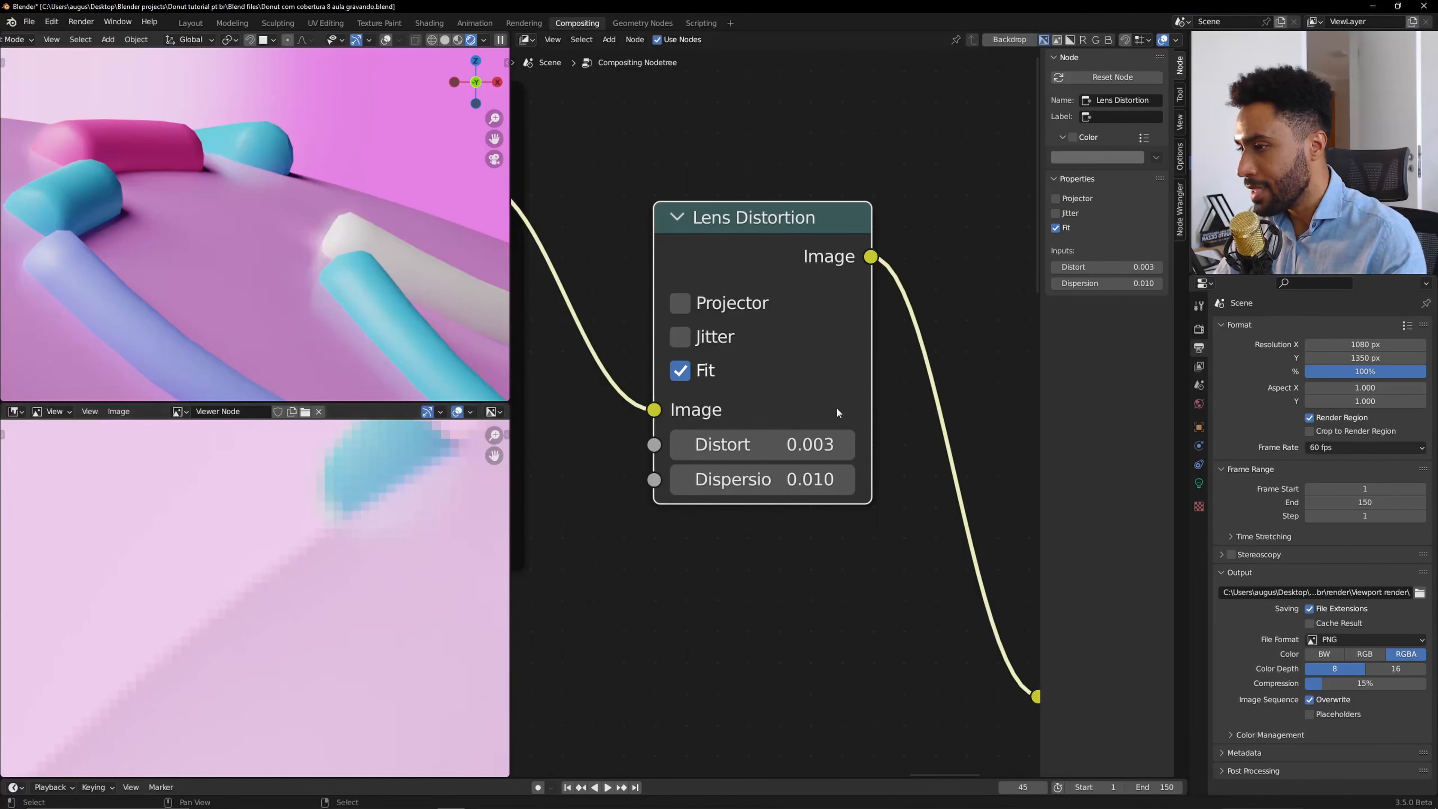
# Drag Dispersion up to 0.810 and inspect the result in a maximized viewer and the camera view.
pyautogui.moveTo(810, 480); pyautogui.dragTo(900, 481)
pyautogui.scroll(-8, 357, 591)
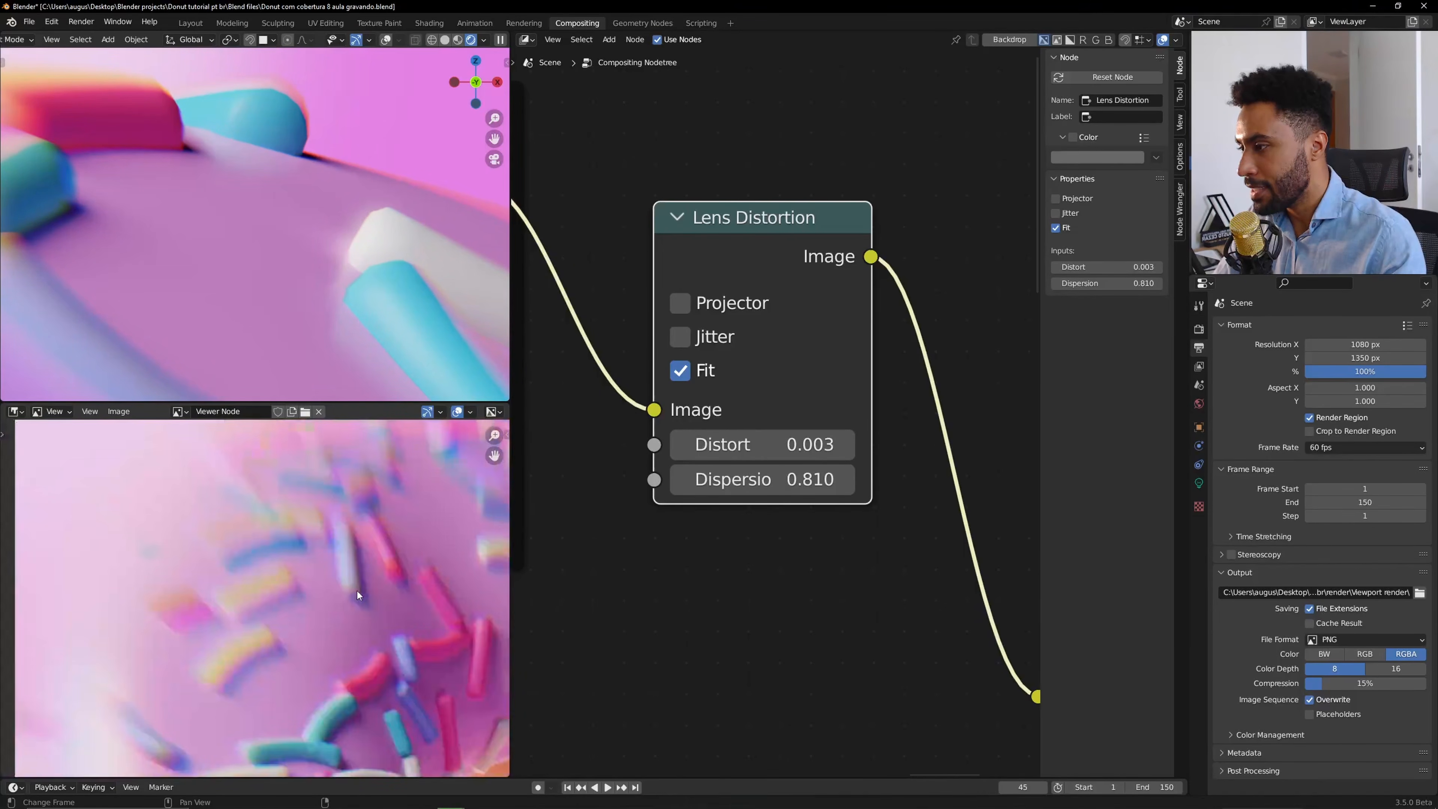
pyautogui.scroll(-4, 357, 592)
pyautogui.hotkey('ctrl', 'space')
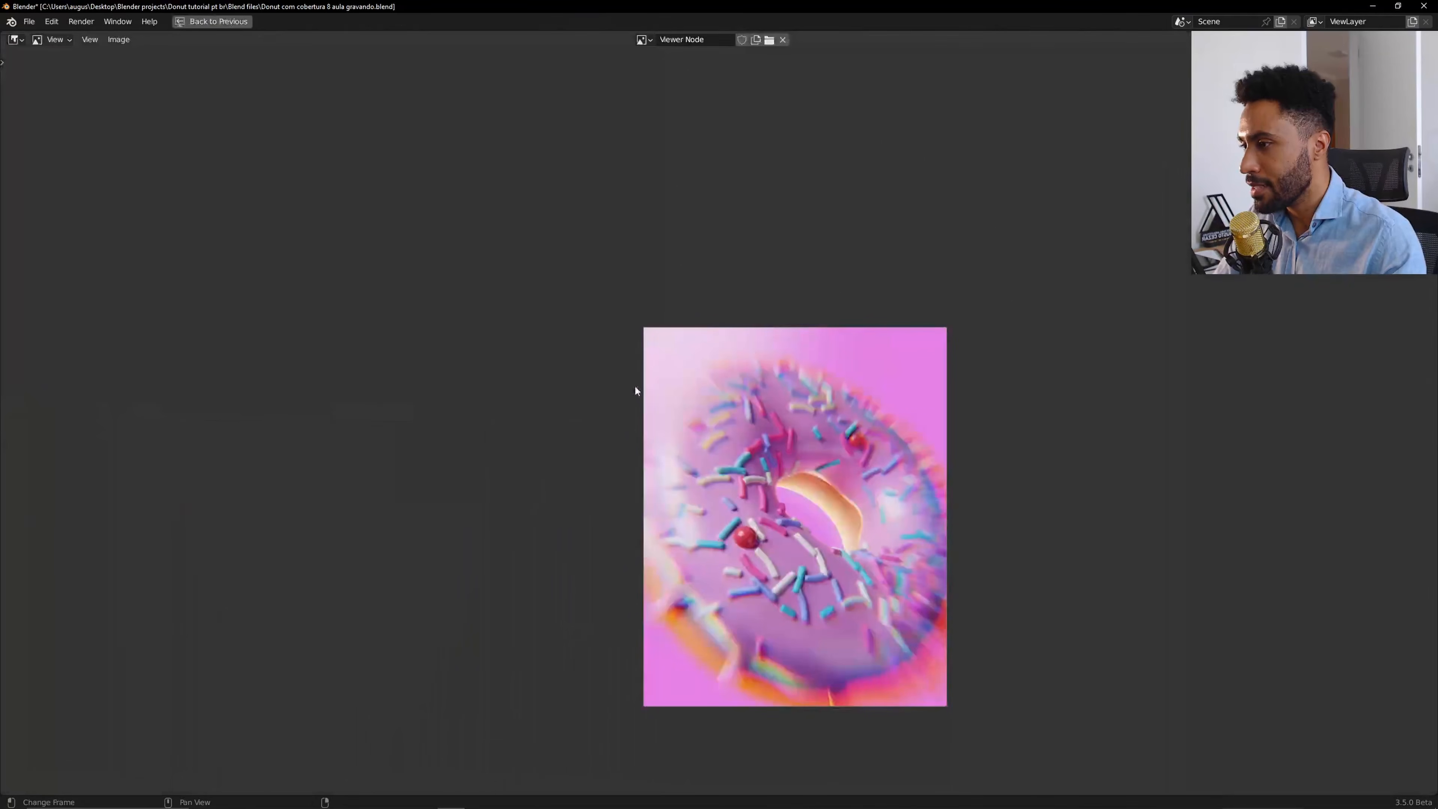
pyautogui.scroll(1, 837, 500)
pyautogui.scroll(1, 700, 343)
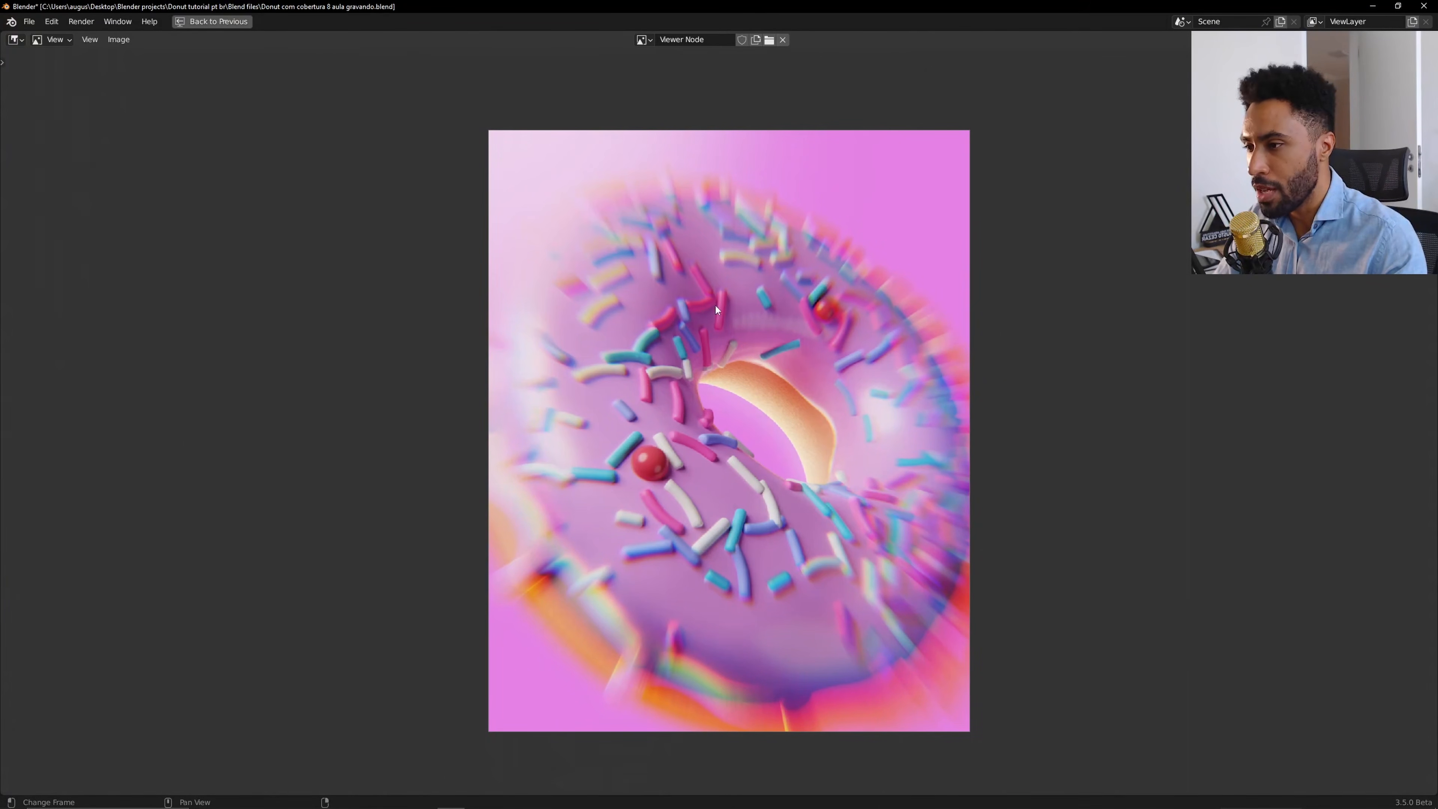
pyautogui.hotkey('ctrl', 'space')
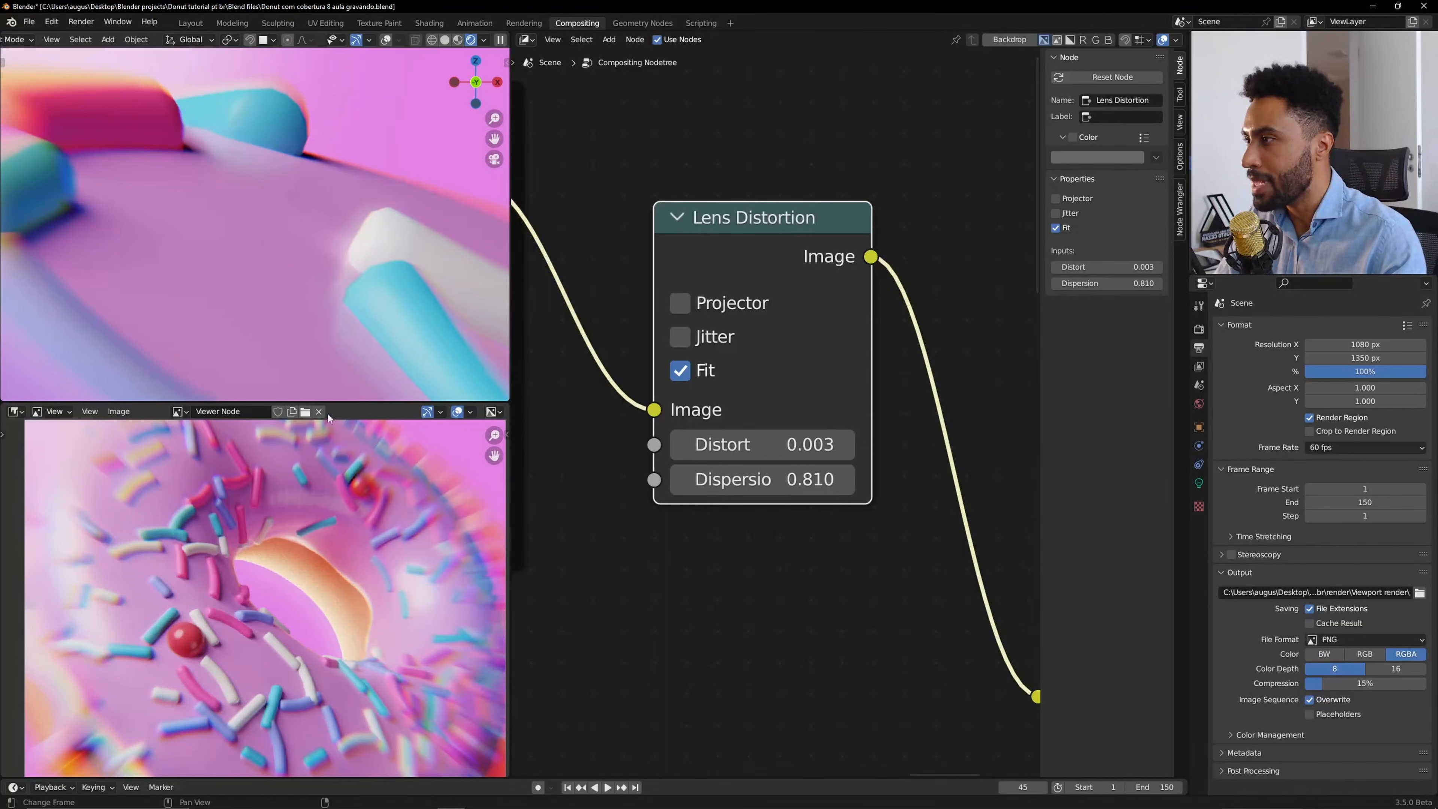
pyautogui.press('KP_0')
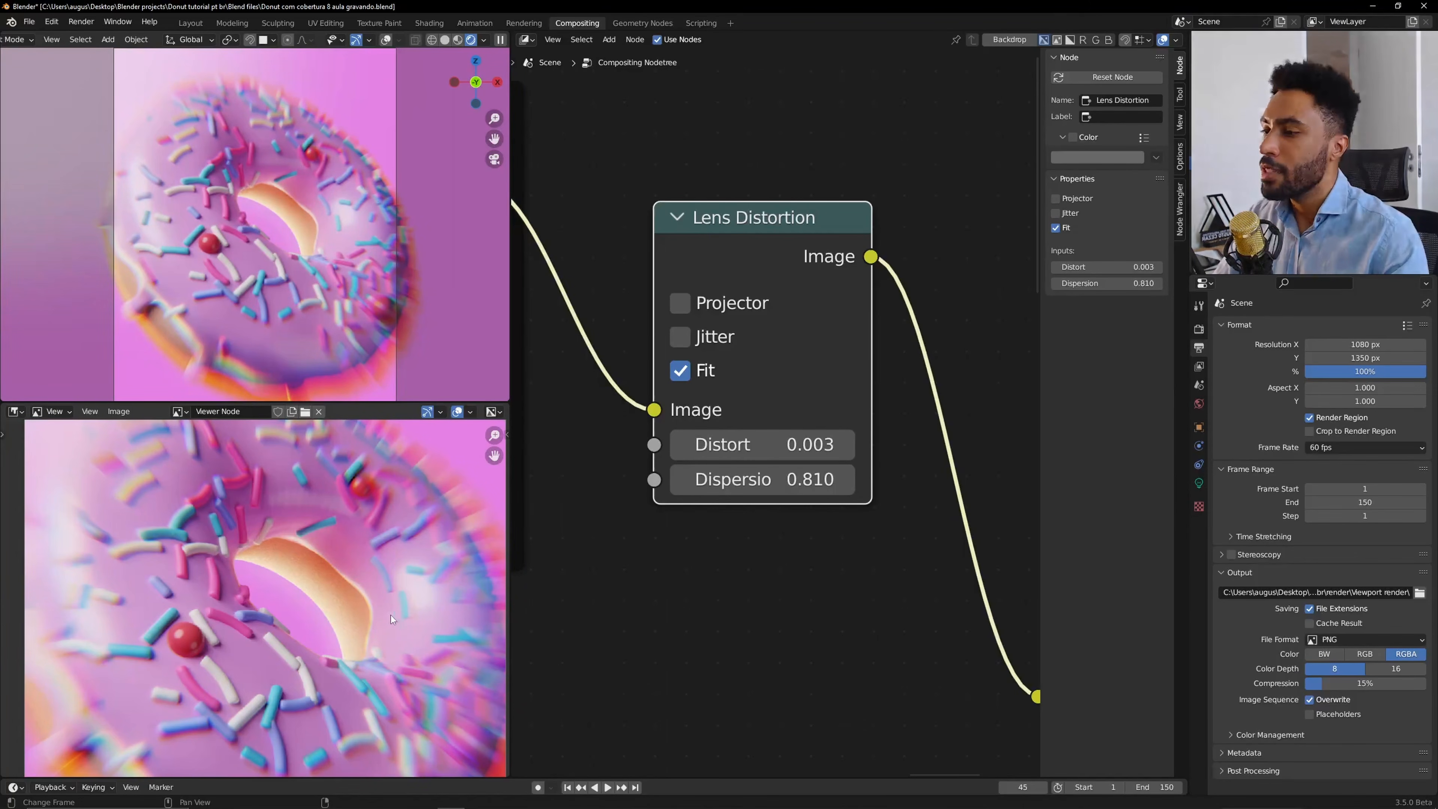
pyautogui.press('Home')
pyautogui.hotkey('shift', 'Home')
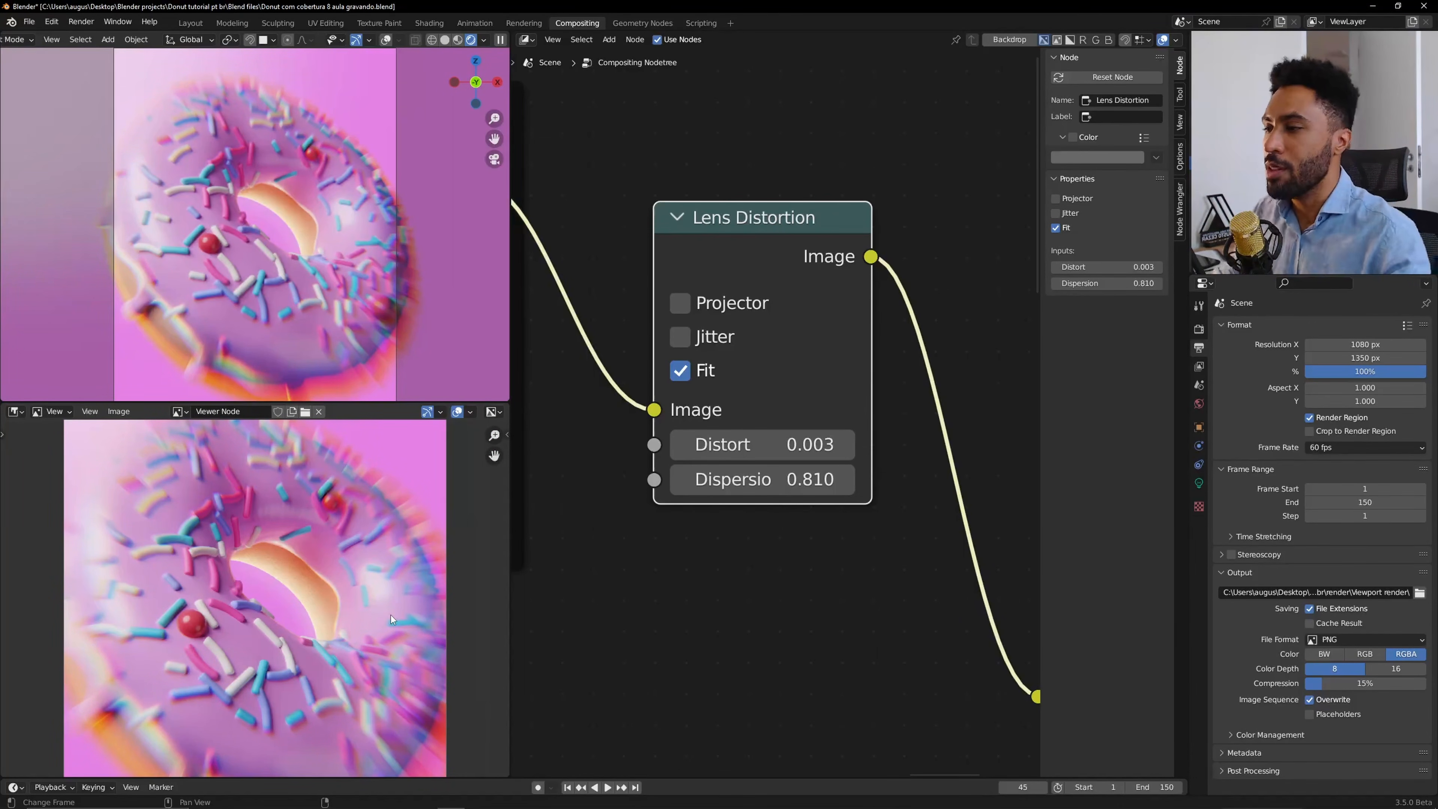
# Set the Lens Distortion node's Dispersion back to 0.010.
pyautogui.click(771, 478)
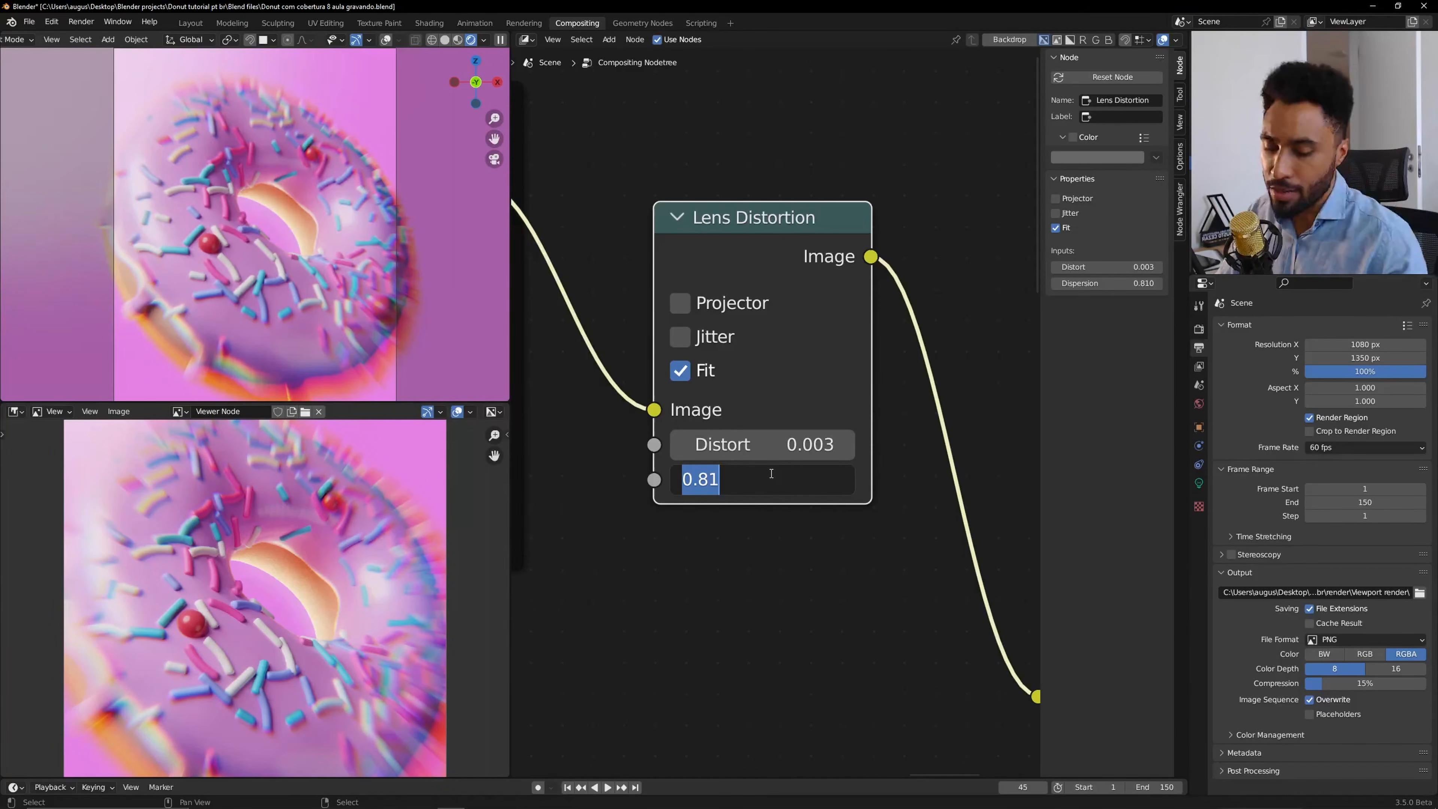
pyautogui.write('0.01')
pyautogui.press('Return')
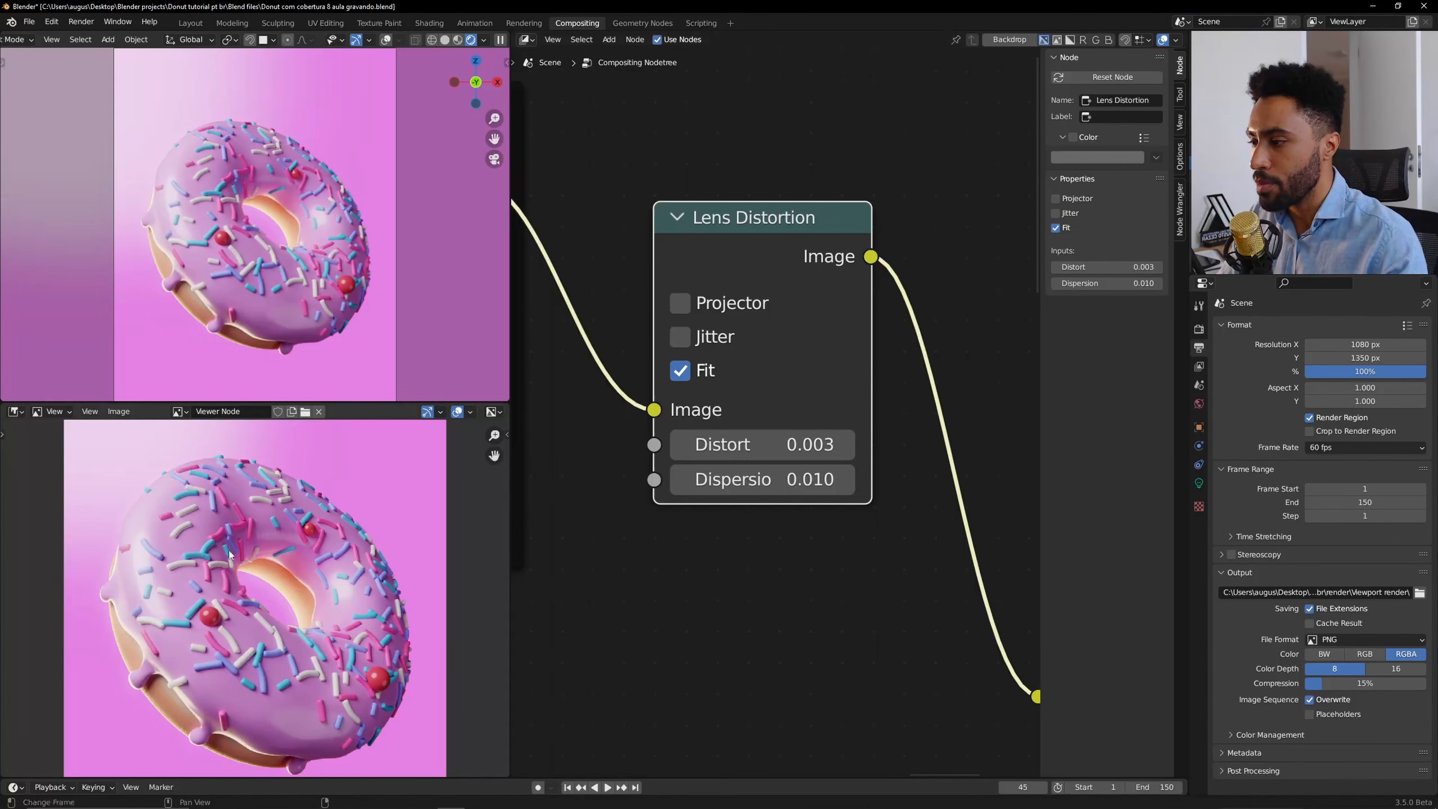
# Compare Dispersion at 0.005 and restore it to 0.010.
pyautogui.click(752, 478)
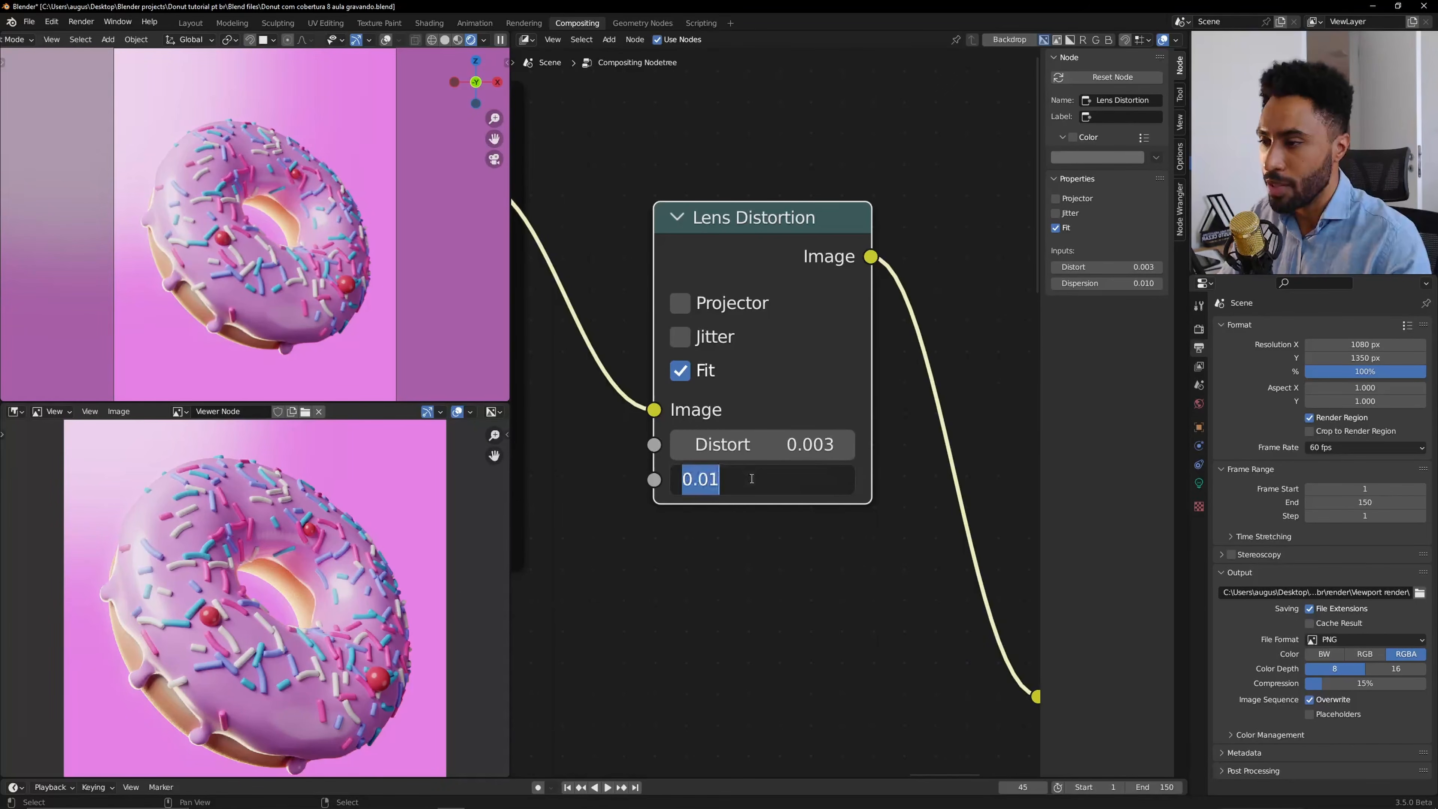
pyautogui.press('BackSpace')
pyautogui.write('.005')
pyautogui.press('Return')
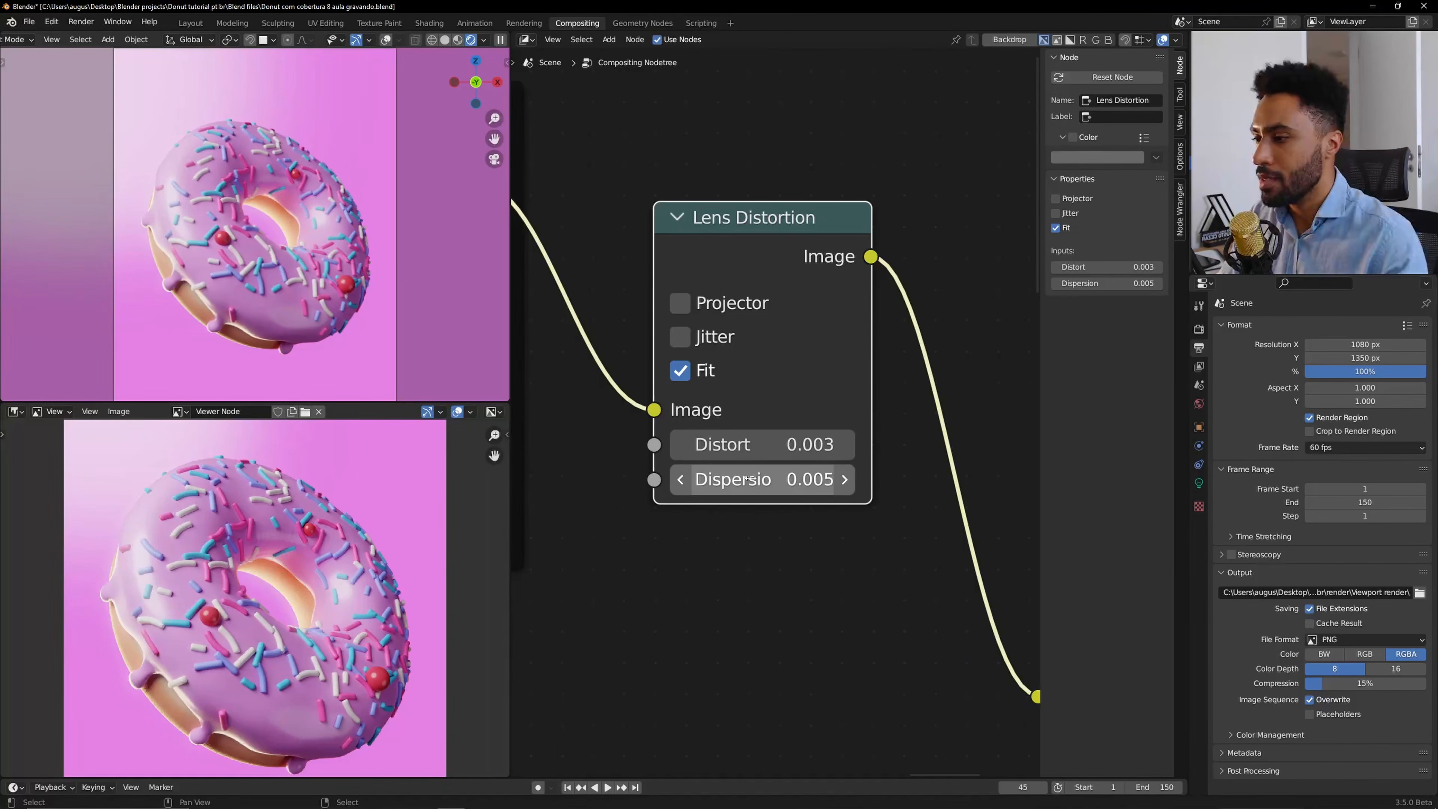
pyautogui.click(752, 479)
pyautogui.write('.01')
pyautogui.press('Return')
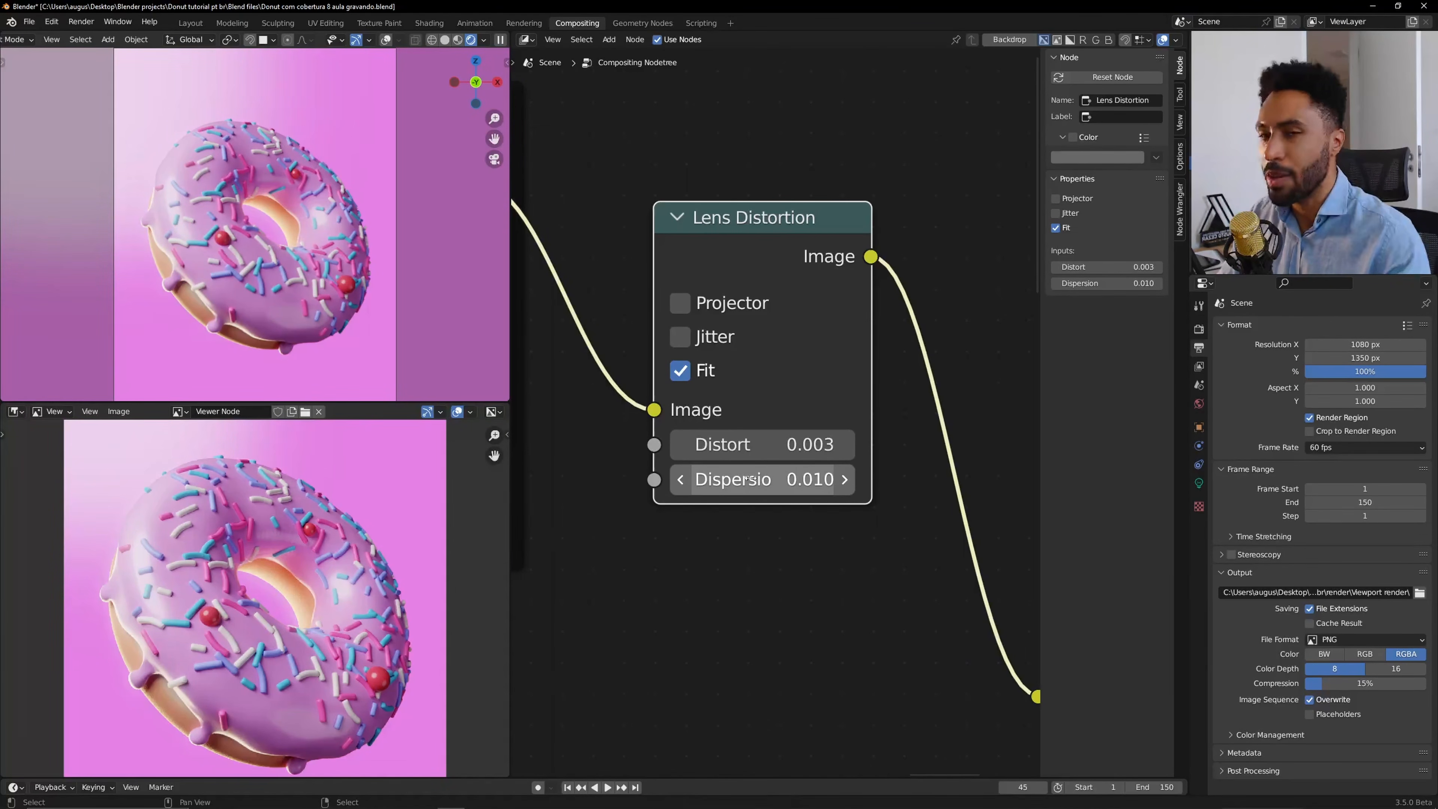
# Move the Lens Distortion node up above the other nodes and wrap it in a new frame.
pyautogui.scroll(-2, 819, 391)
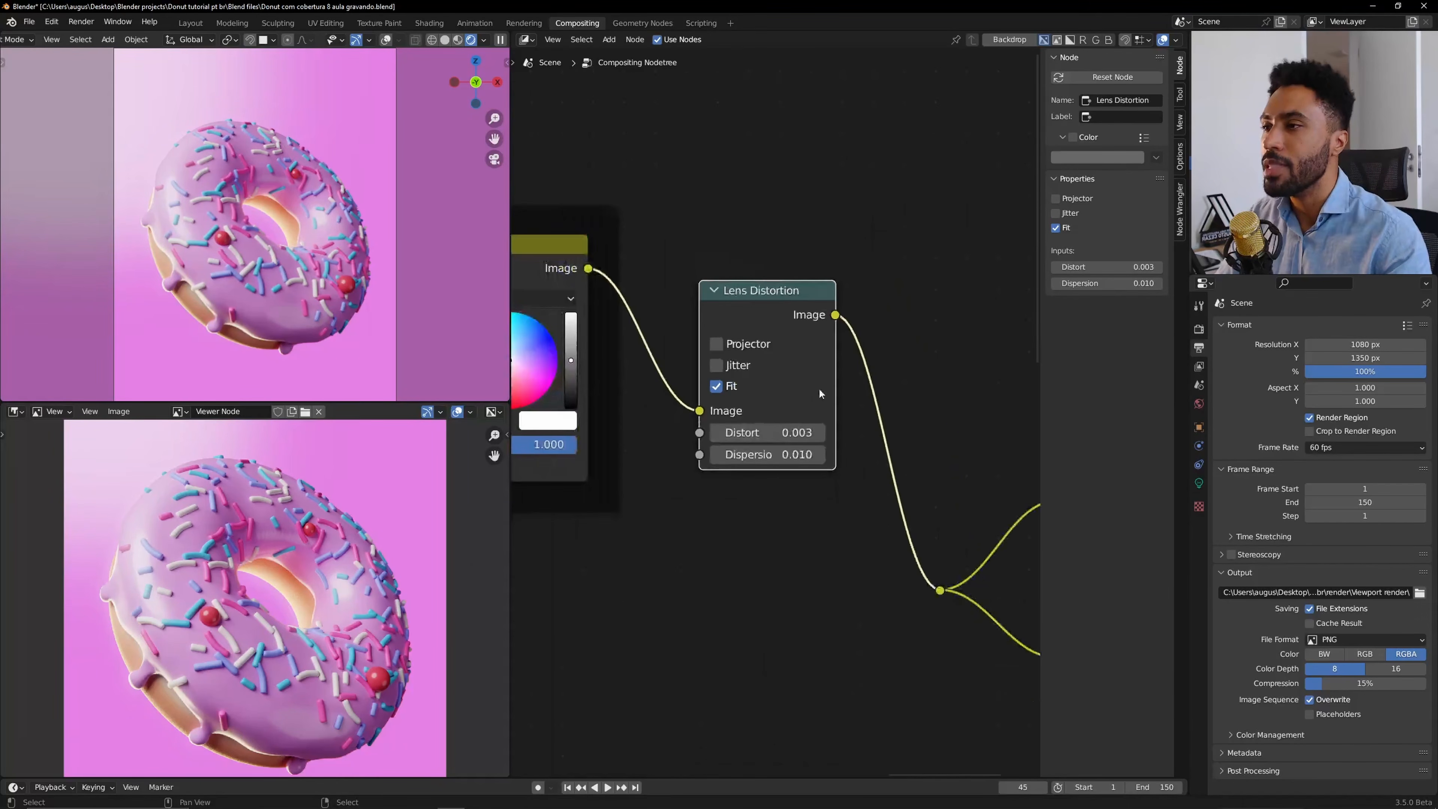
pyautogui.moveTo(774, 422)
pyautogui.mouseDown()
pyautogui.moveTo(723, 469)
pyautogui.moveTo(774, 422)
pyautogui.mouseUp()
pyautogui.scroll(-5, 782, 413)
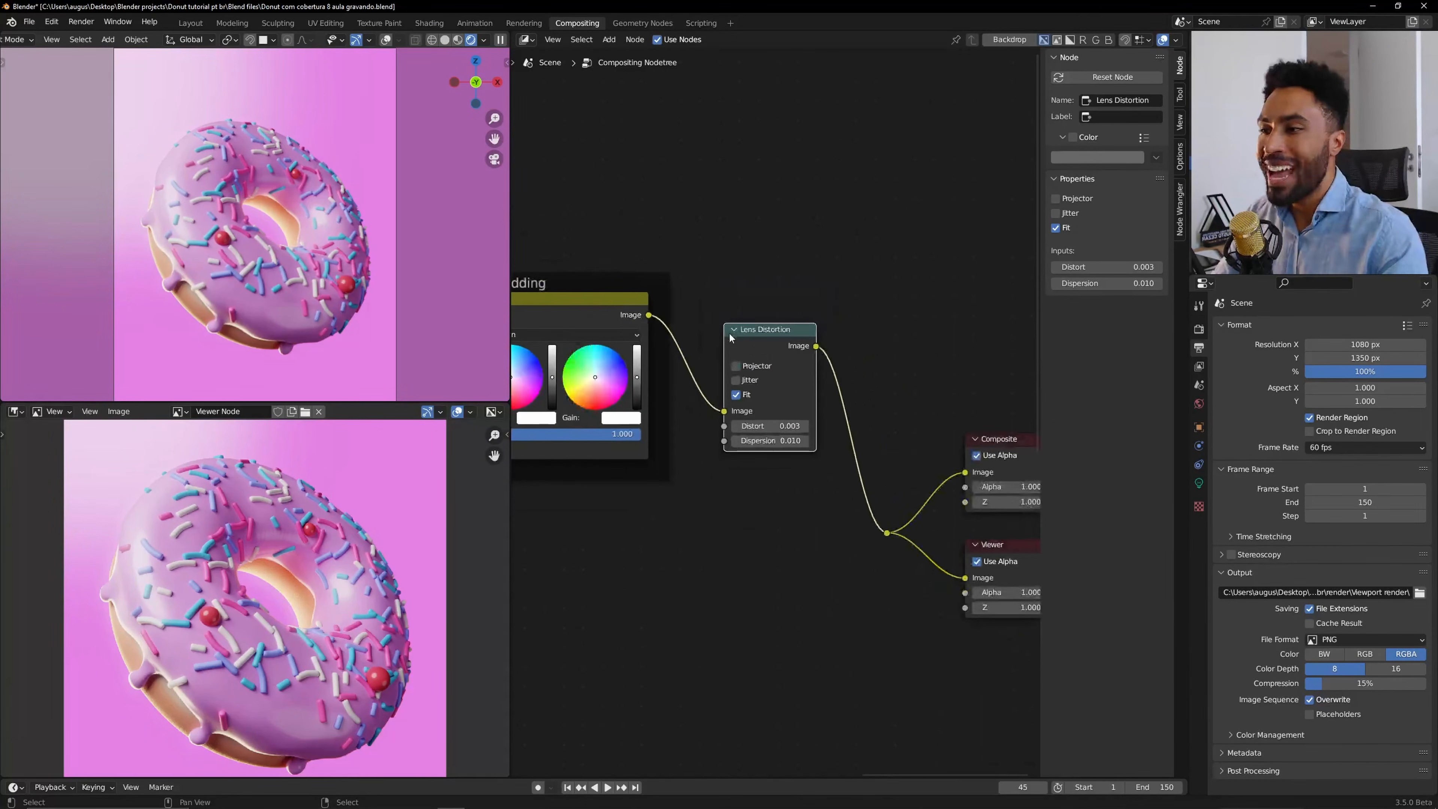
pyautogui.moveTo(762, 360); pyautogui.dragTo(742, 578, button='middle')
pyautogui.moveTo(741, 547); pyautogui.dragTo(758, 317)
pyautogui.hotkey('ctrl', 'j')
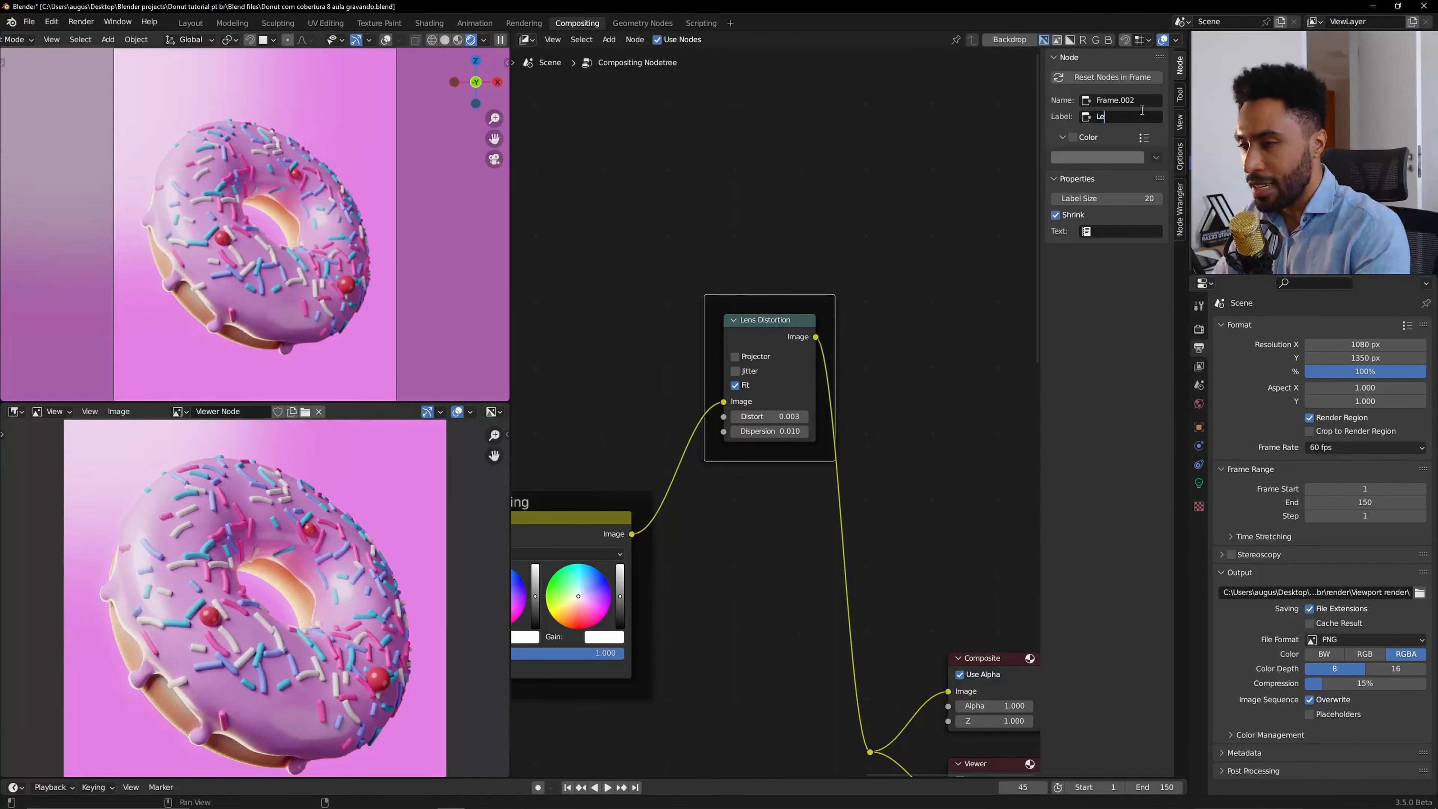
# Label the new frame Lens distortion.
pyautogui.write('Lens distortion')
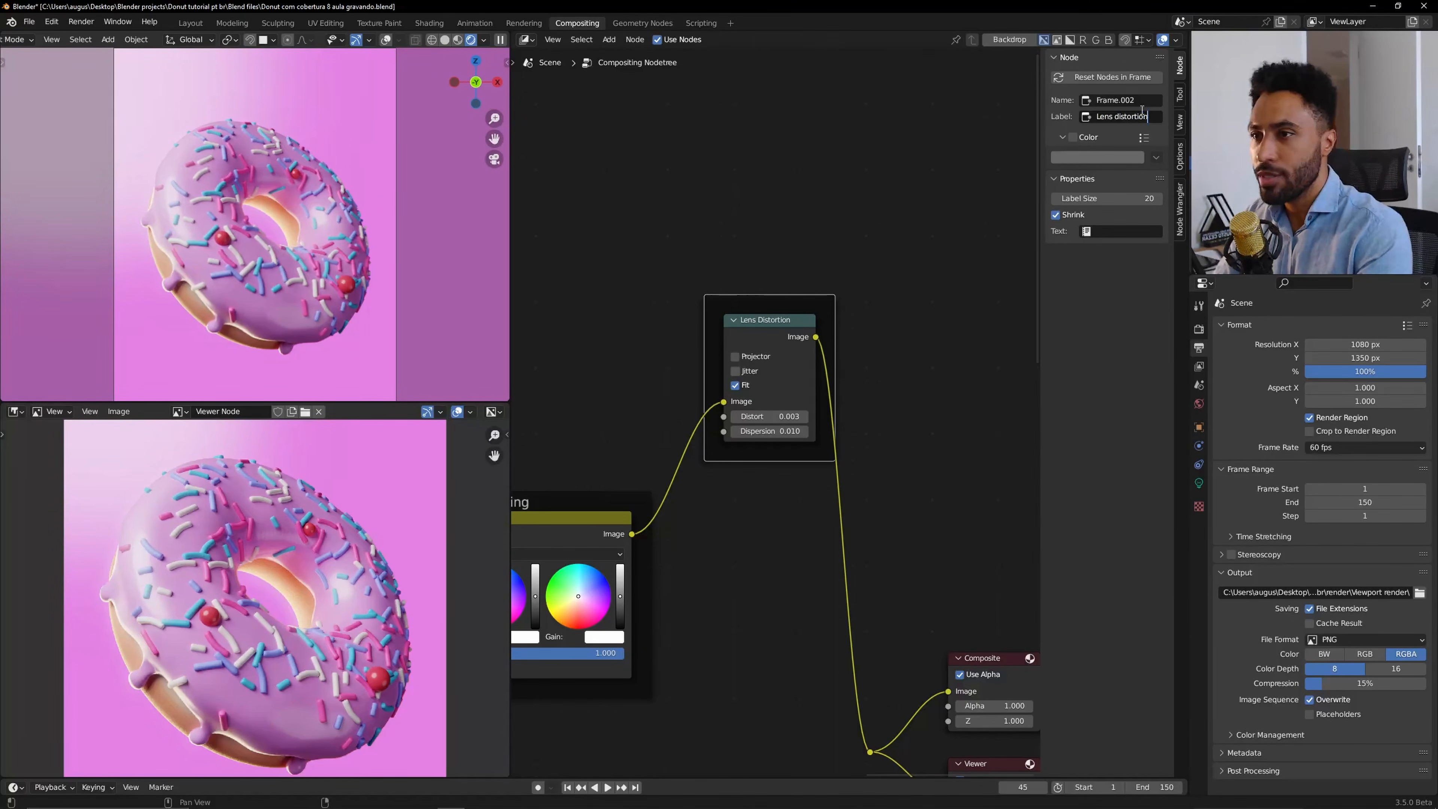
pyautogui.press('Return')
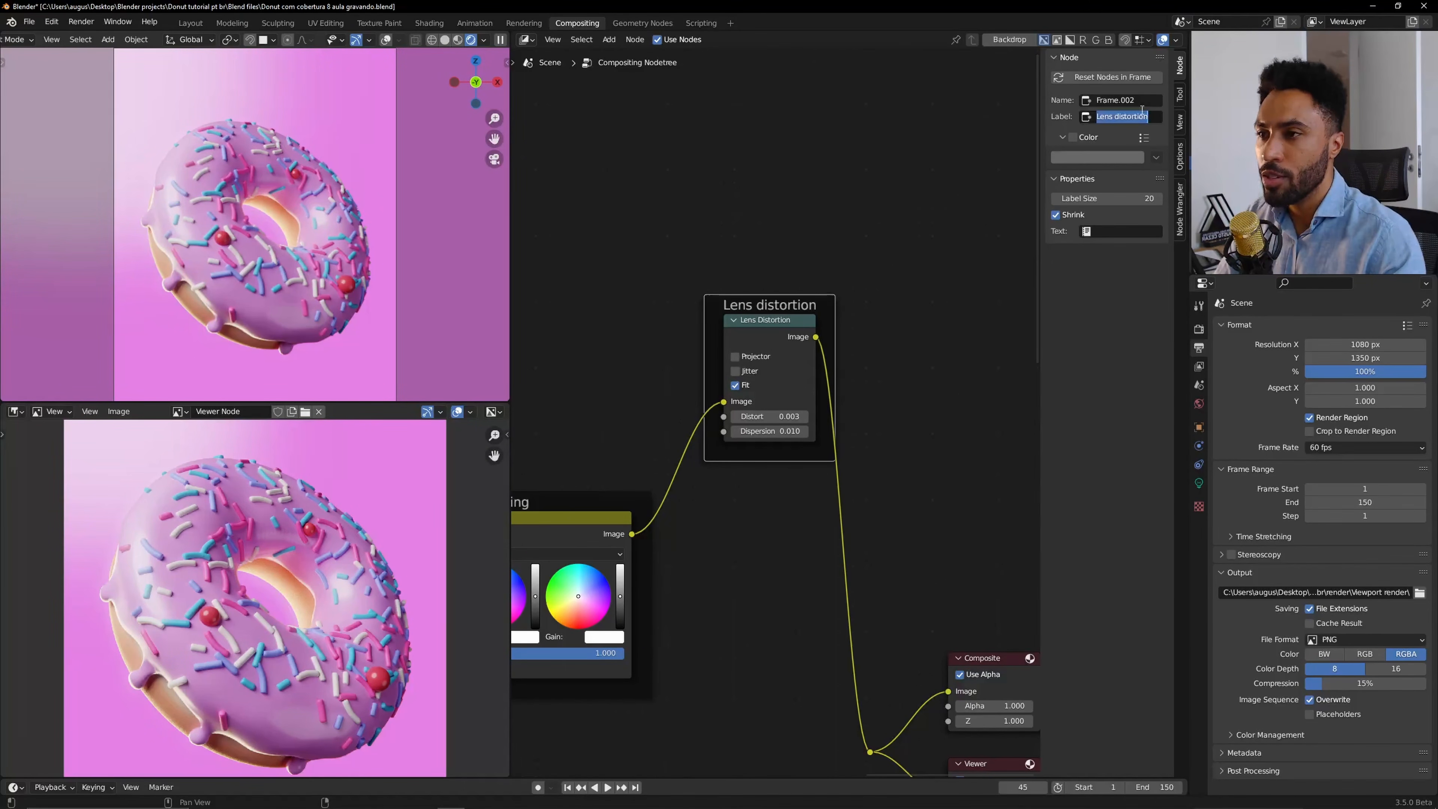
# Relabel the frame as Realismo da lent.
pyautogui.click(1142, 114)
pyautogui.write('Realismo da lent')
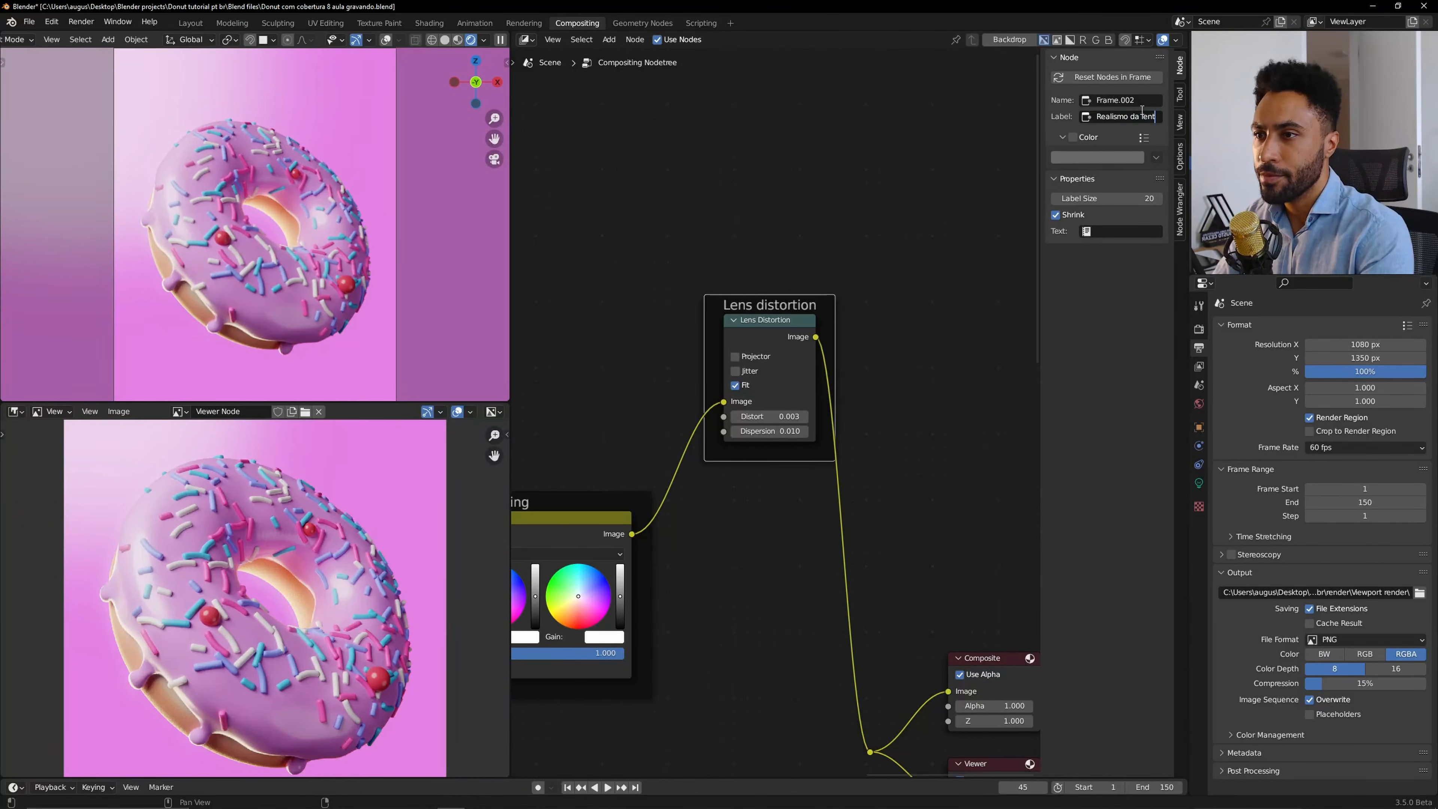
pyautogui.press('Return')
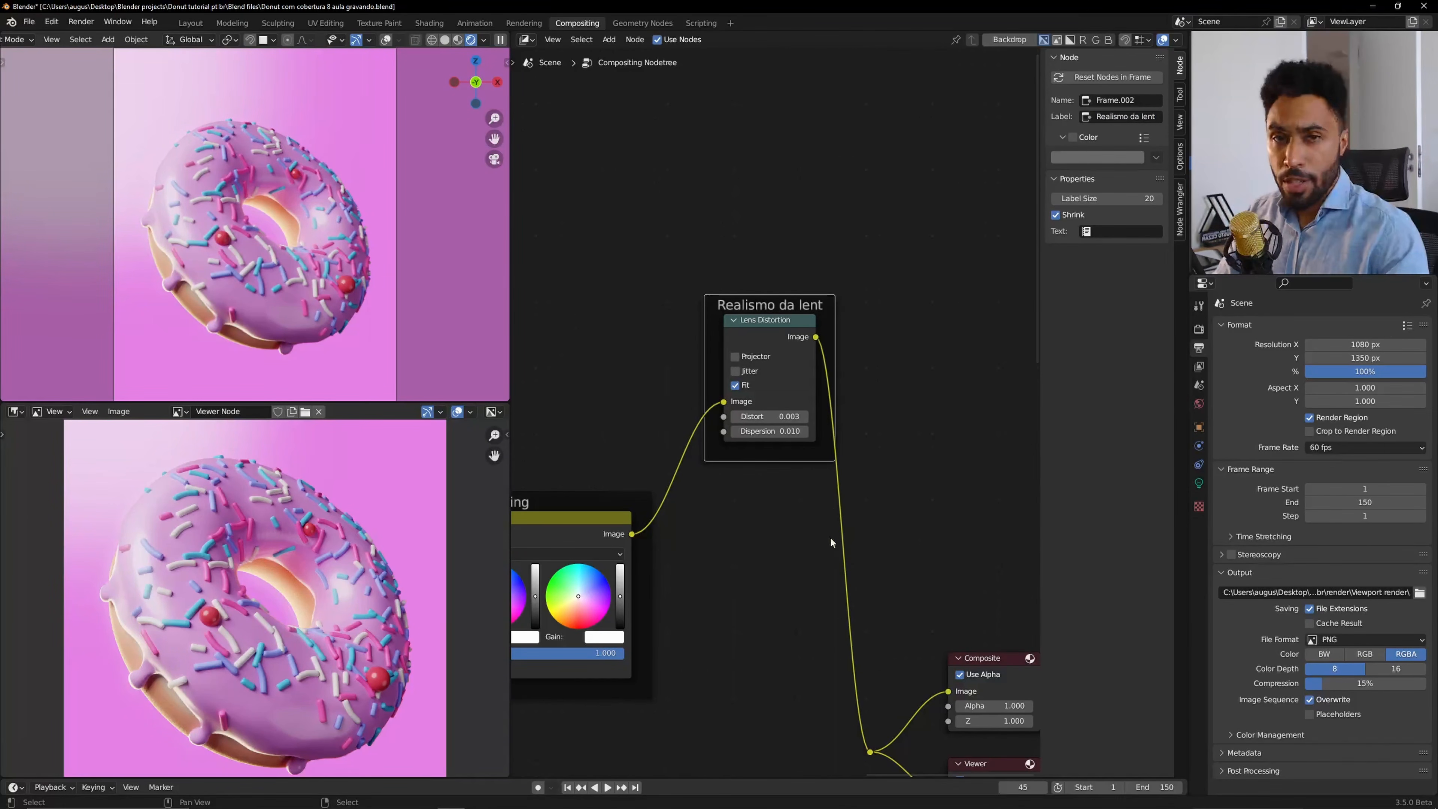
# Move the Realismo da lent frame to a new spot in the node tree.
pyautogui.scroll(-2, 830, 538)
pyautogui.press('g')
pyautogui.click(972, 613)
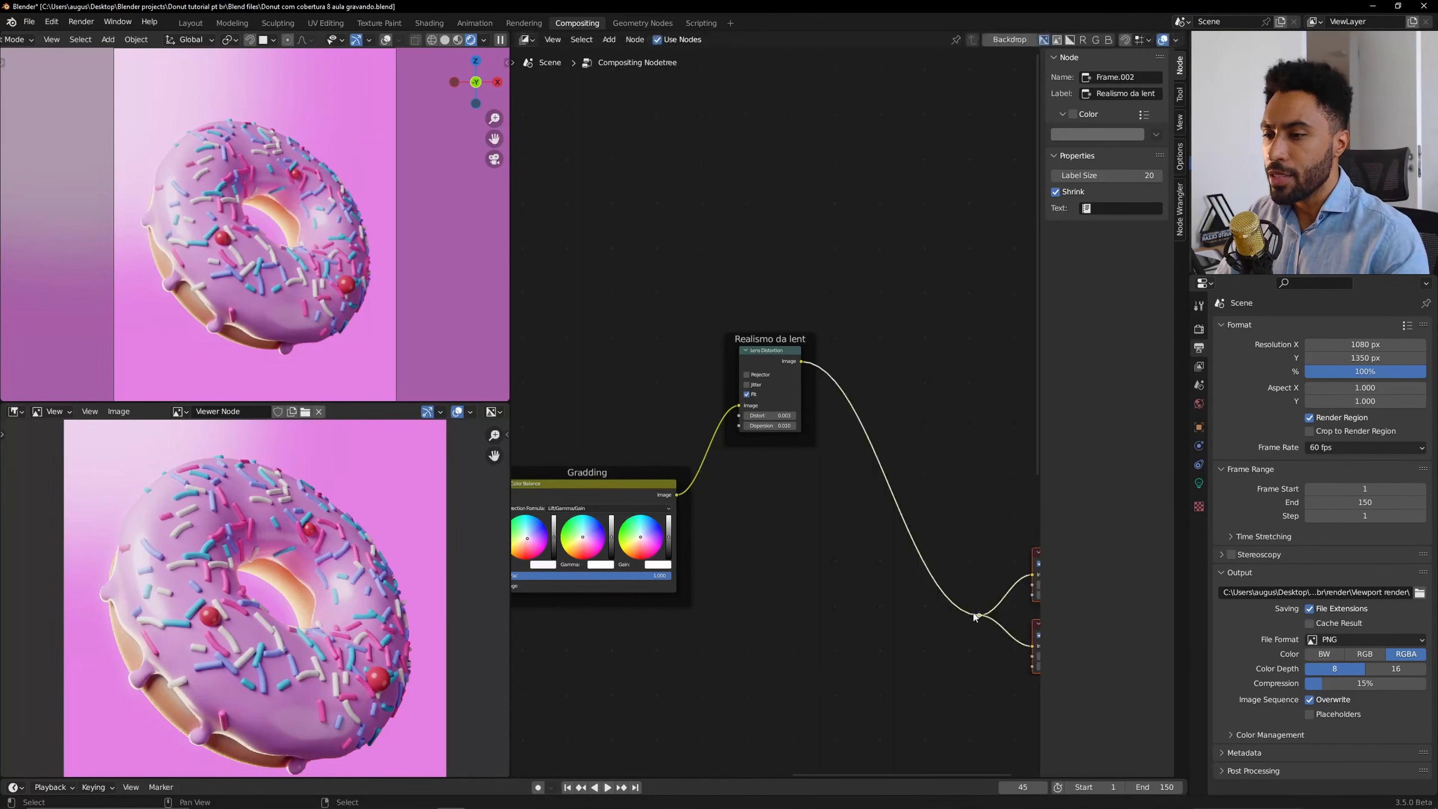
# Add a Filter node and insert it into the link between Lens Distortion and the Composite and Viewer nodes.
pyautogui.press('n')
pyautogui.scroll(10, 237, 248)
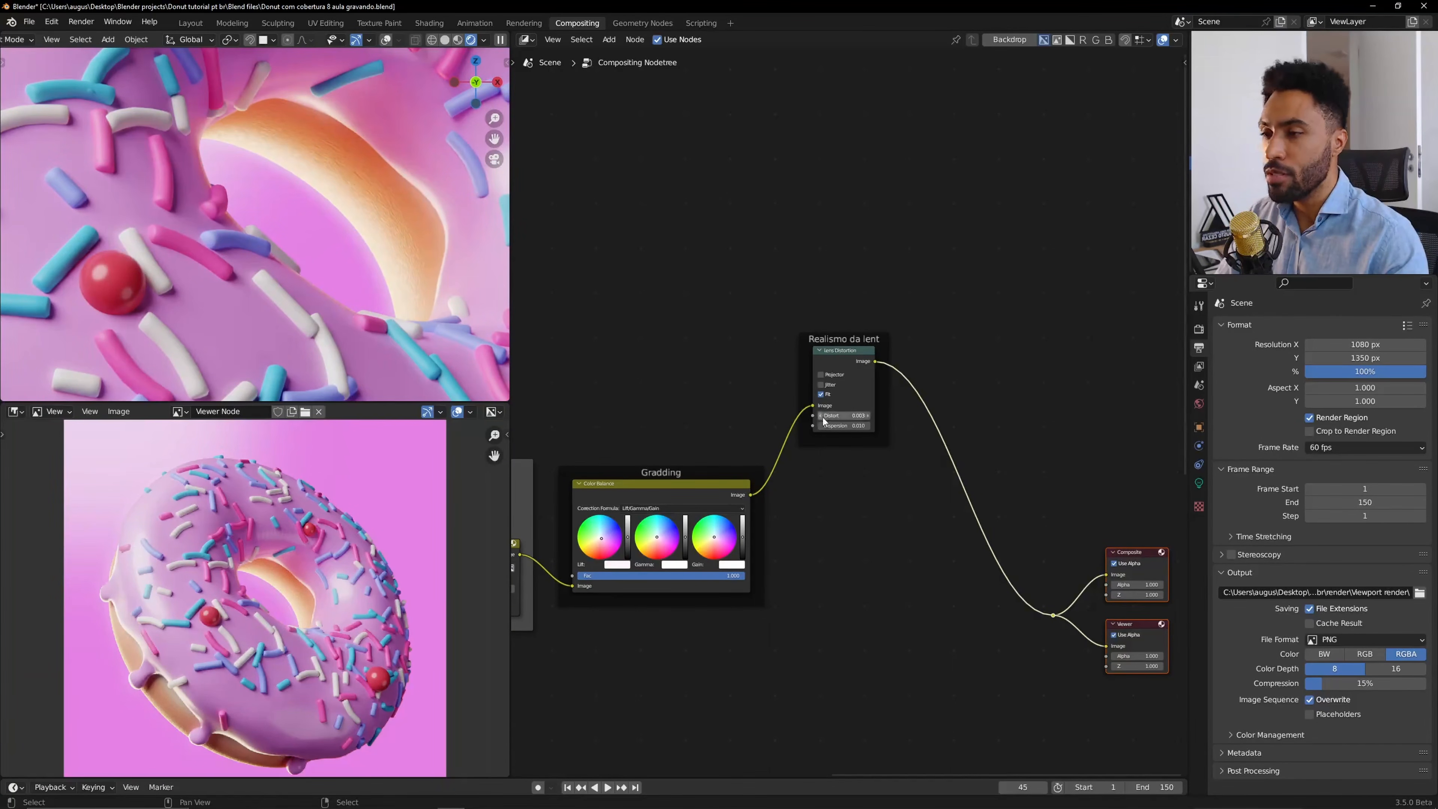
pyautogui.scroll(1, 361, 587)
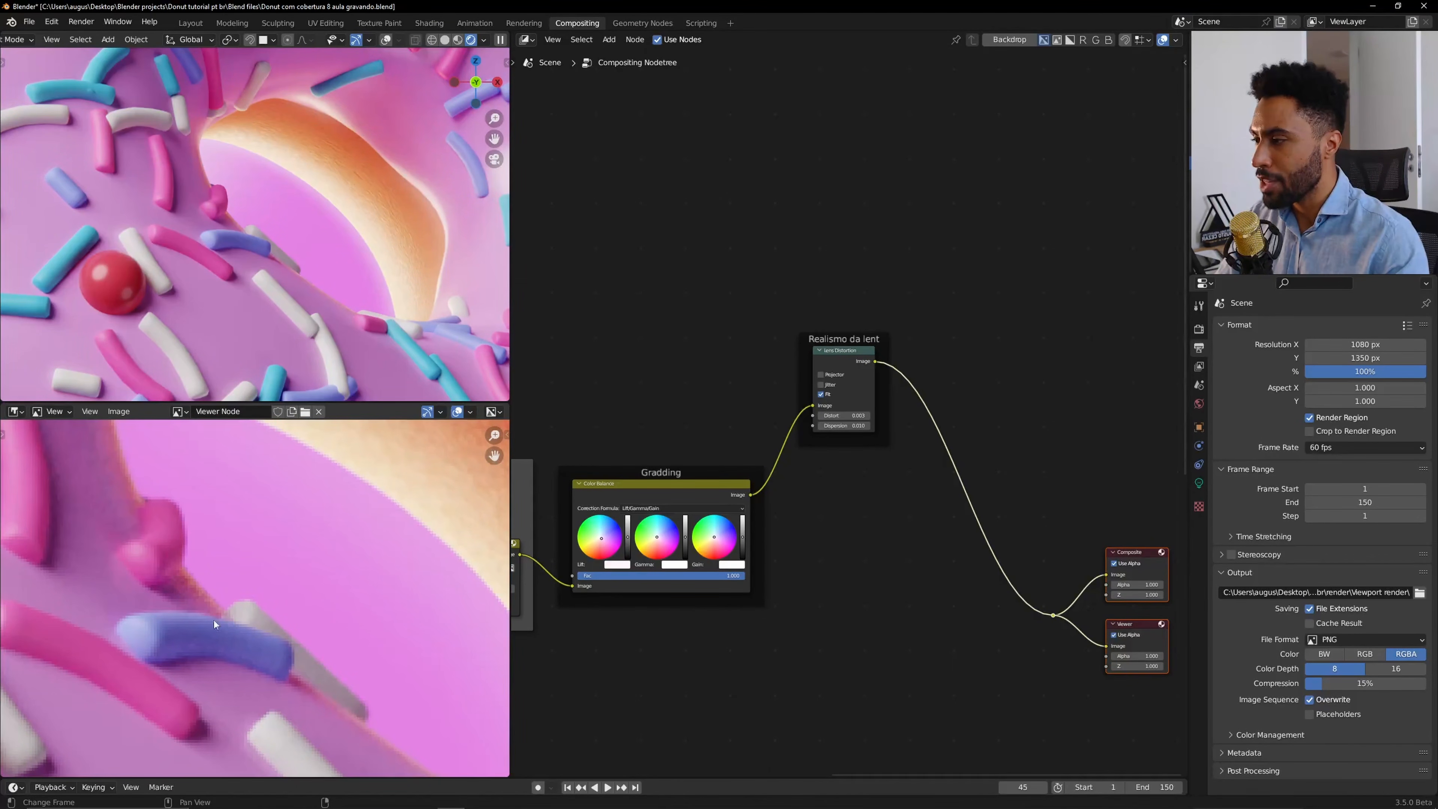
pyautogui.moveTo(934, 550); pyautogui.dragTo(846, 534, button='middle')
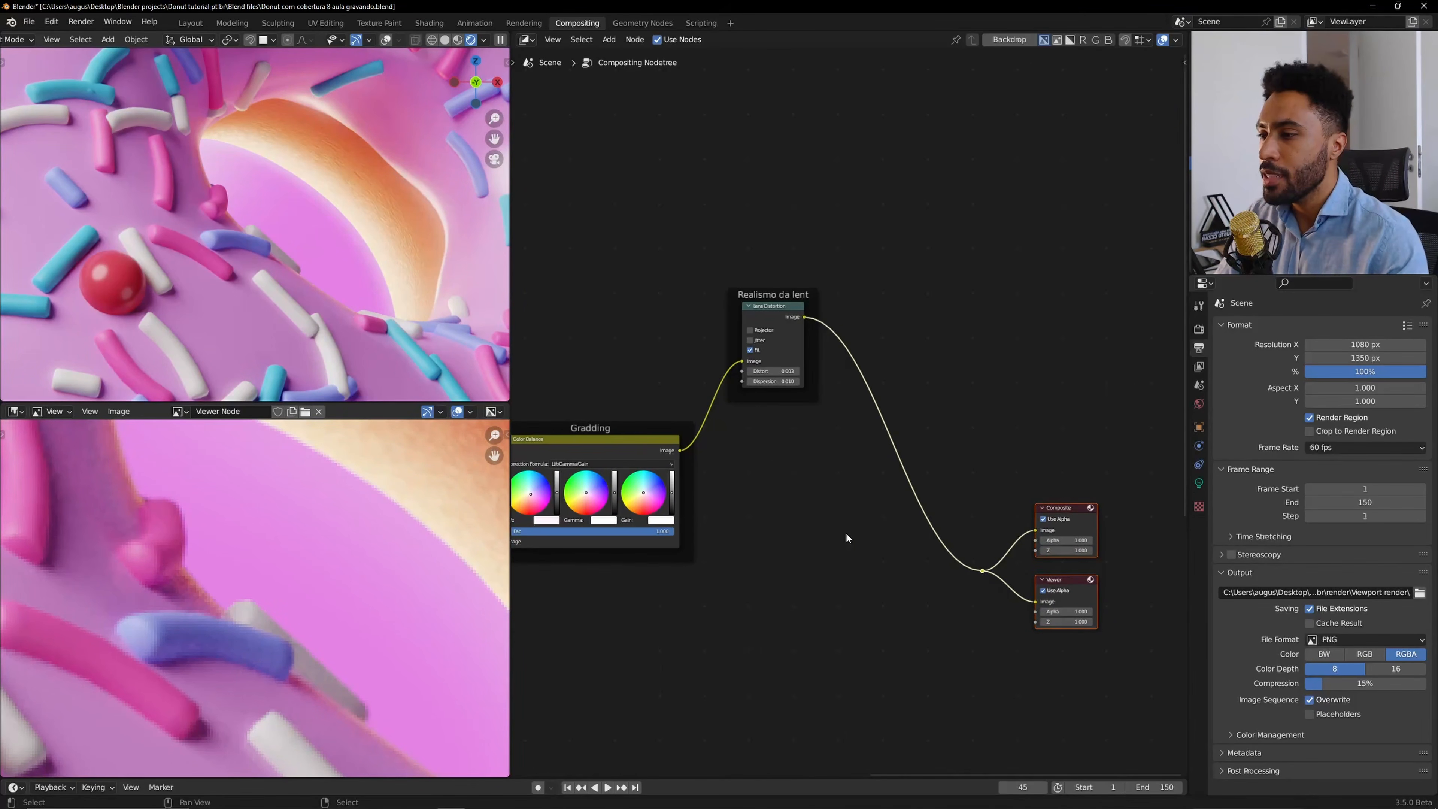
pyautogui.hotkey('shift', 'a')
pyautogui.moveTo(846, 534)
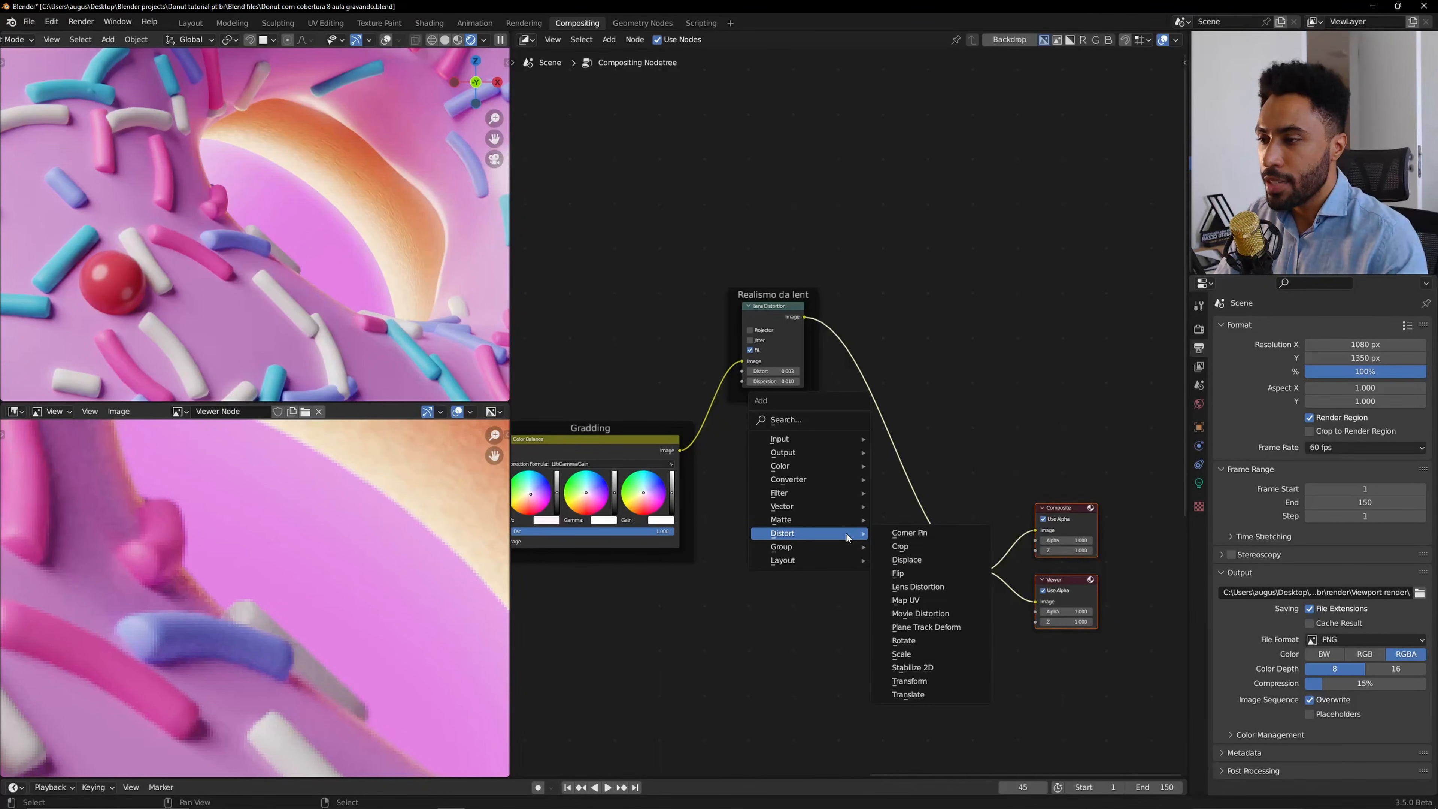
pyautogui.moveTo(831, 497)
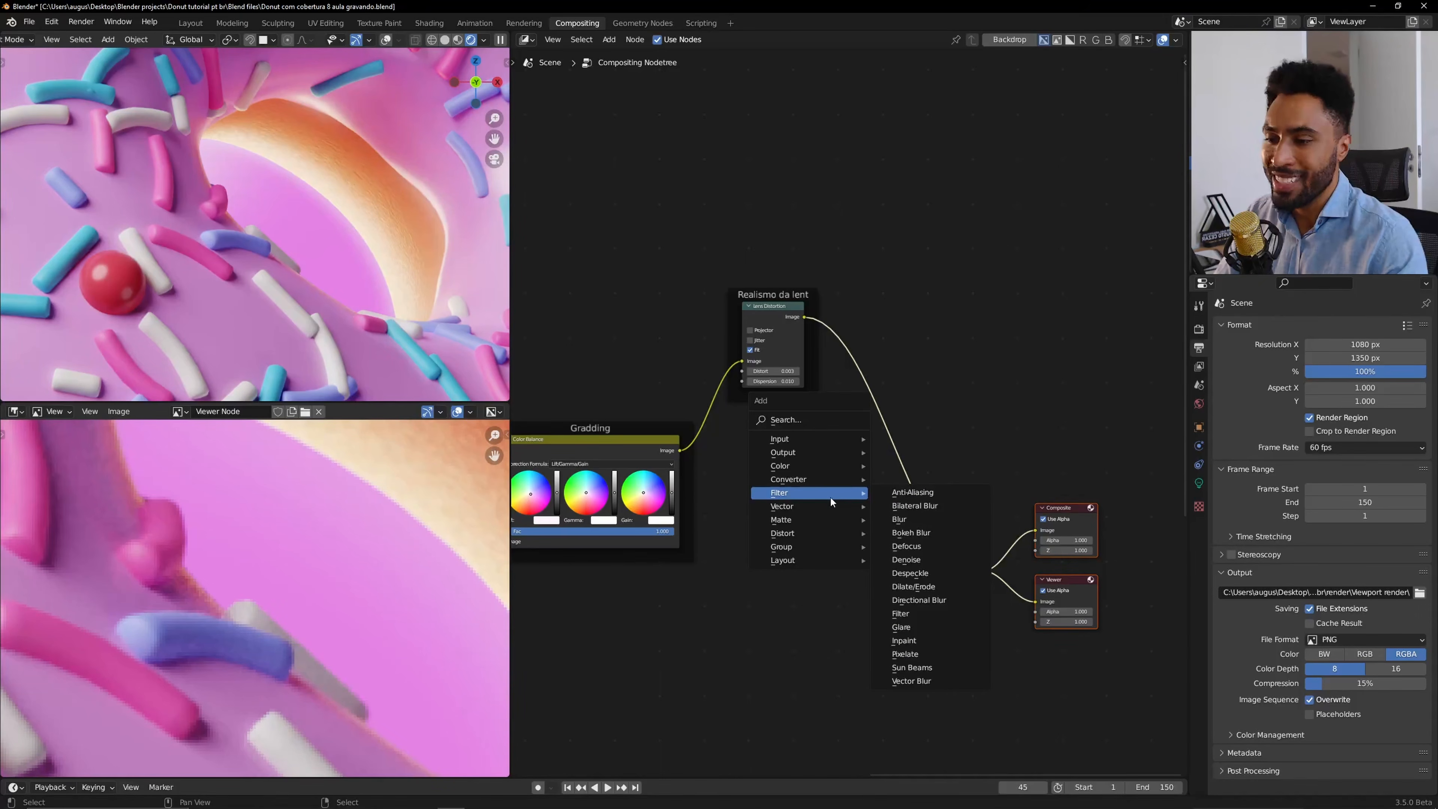
pyautogui.click(924, 616)
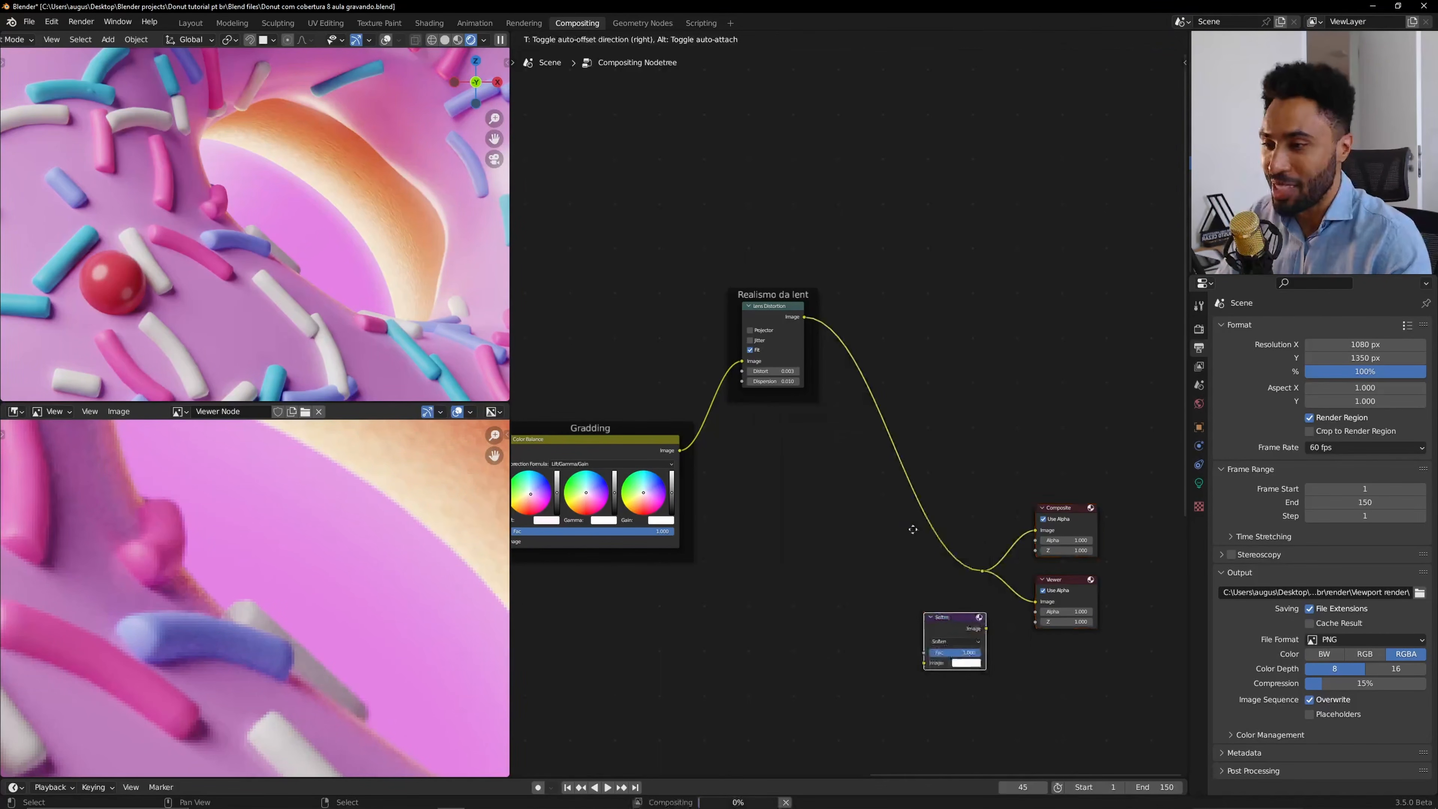
pyautogui.click(880, 368)
pyautogui.scroll(2, 877, 352)
pyautogui.moveTo(875, 338); pyautogui.dragTo(844, 376, button='middle')
pyautogui.scroll(2, 843, 377)
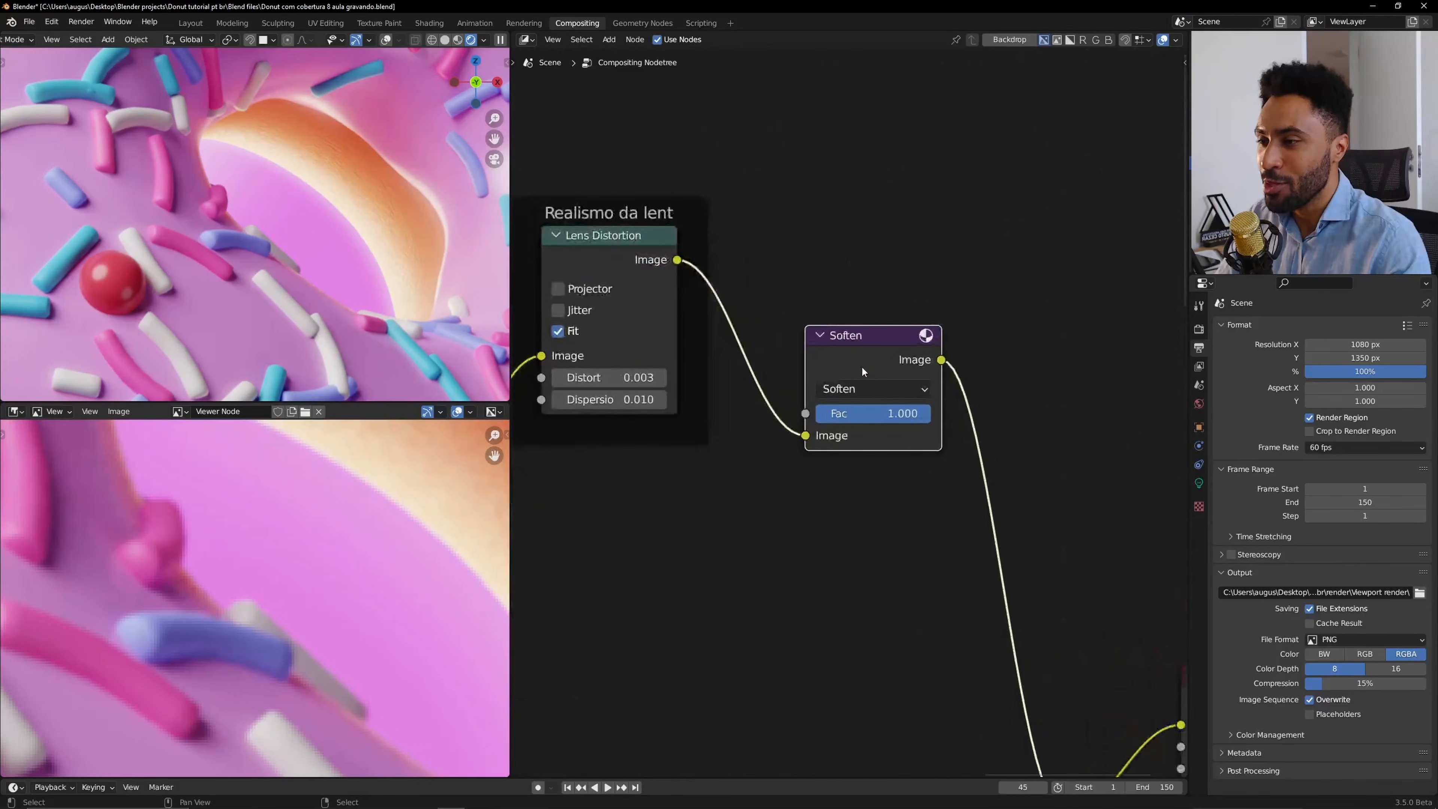
# Set the filter node's type to Box Sharpen.
pyautogui.click(871, 389)
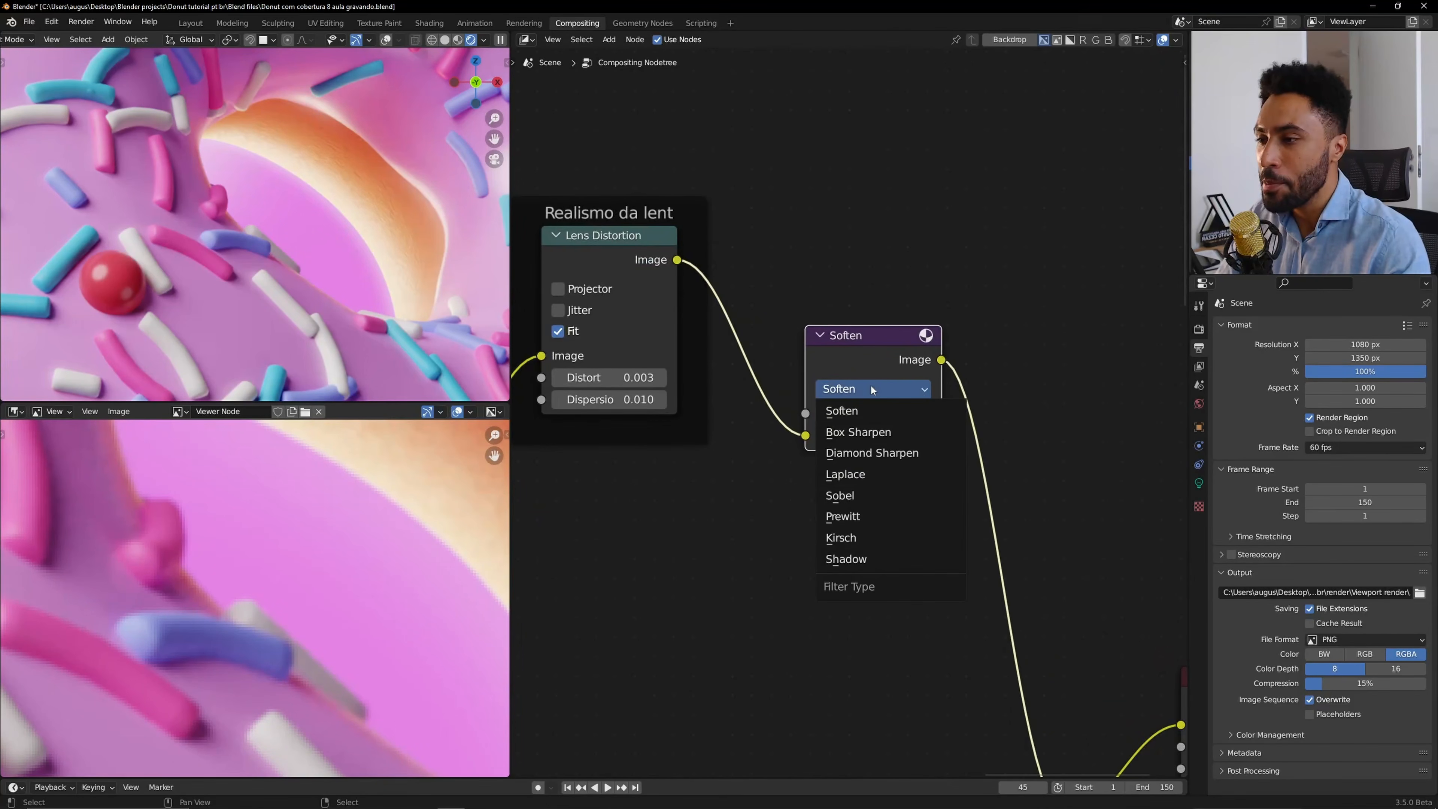
pyautogui.click(866, 432)
pyautogui.scroll(3, 239, 244)
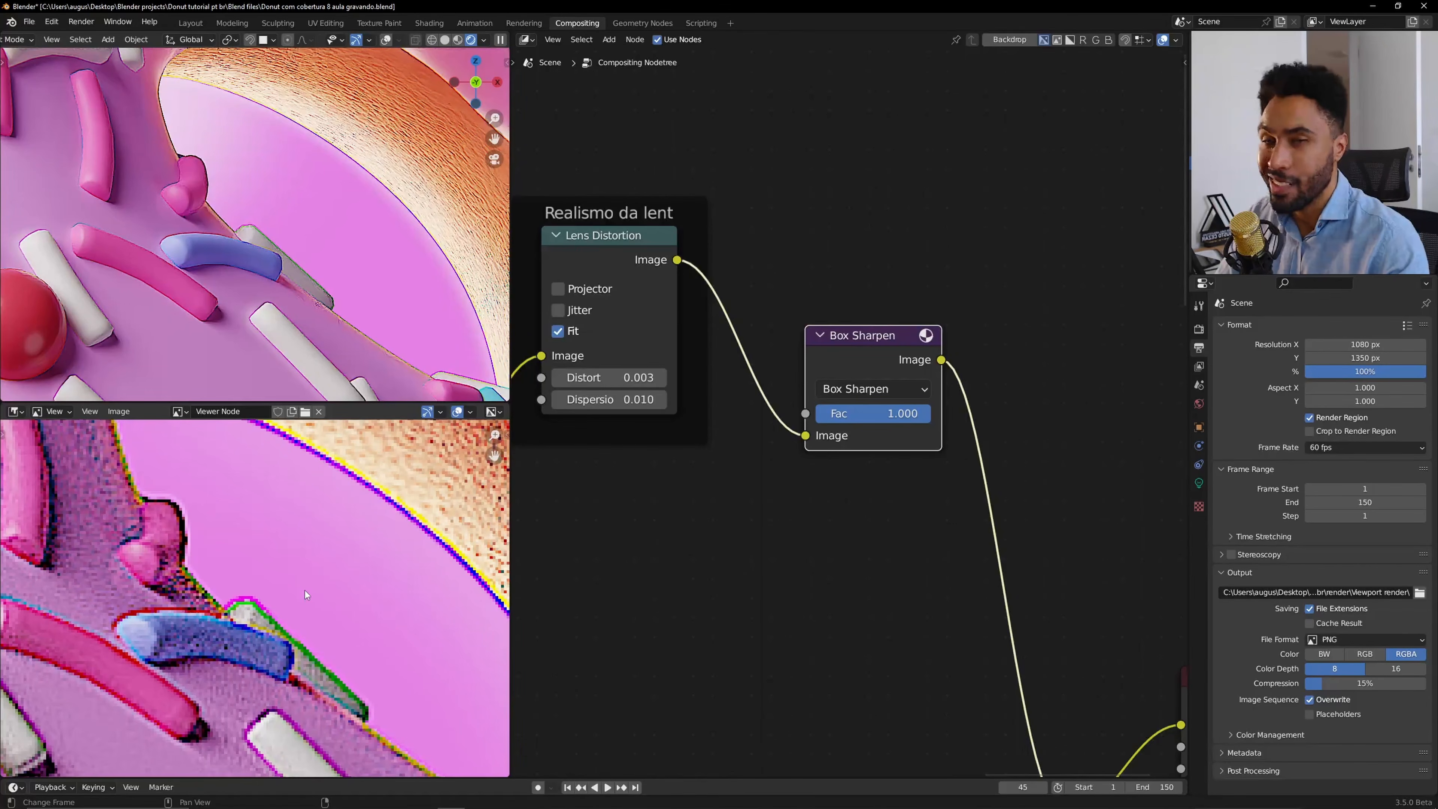
pyautogui.scroll(2, 855, 431)
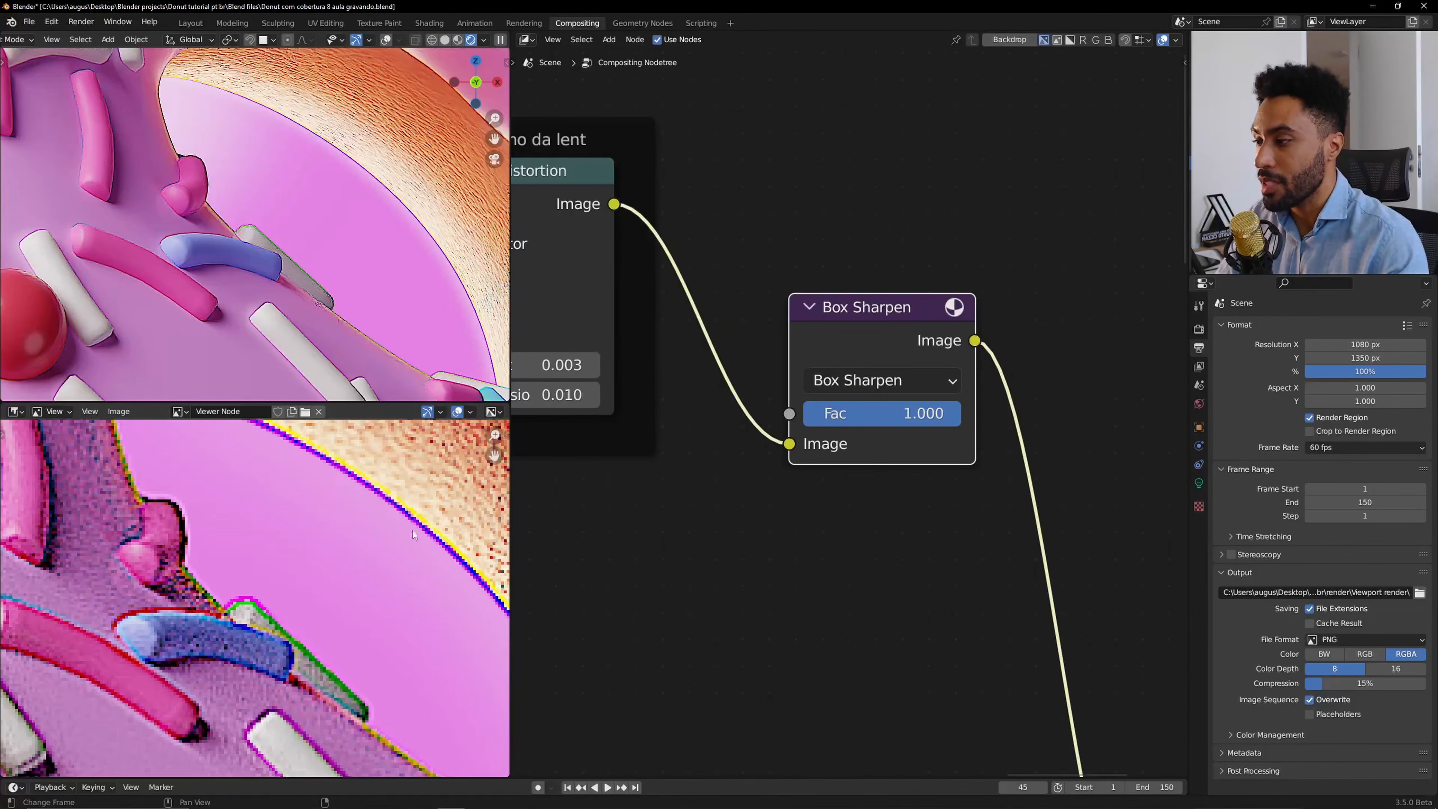
# Try Box Sharpen Fac values of 0.005 and then 0.1.
pyautogui.click(952, 422)
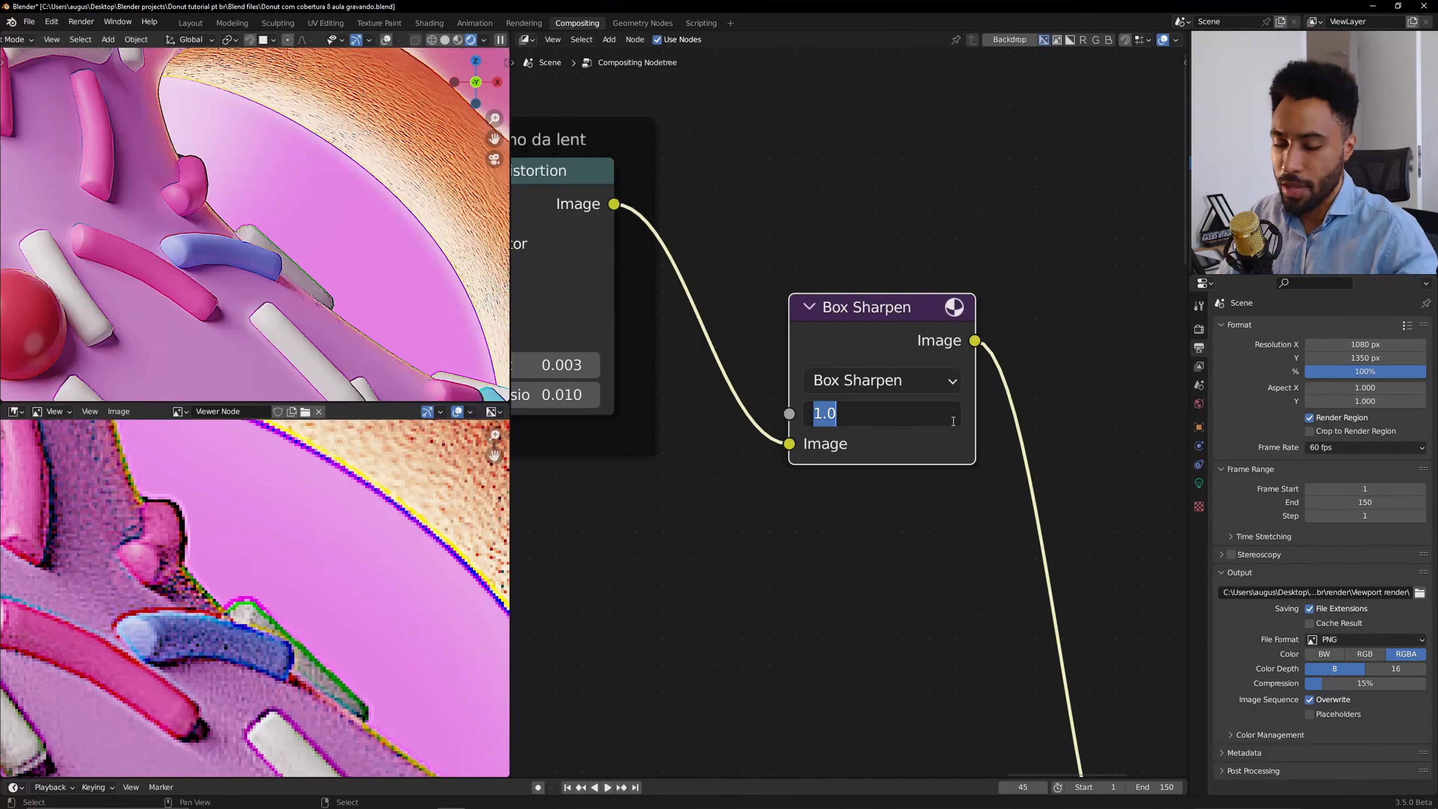
pyautogui.write('0.005')
pyautogui.press('Return')
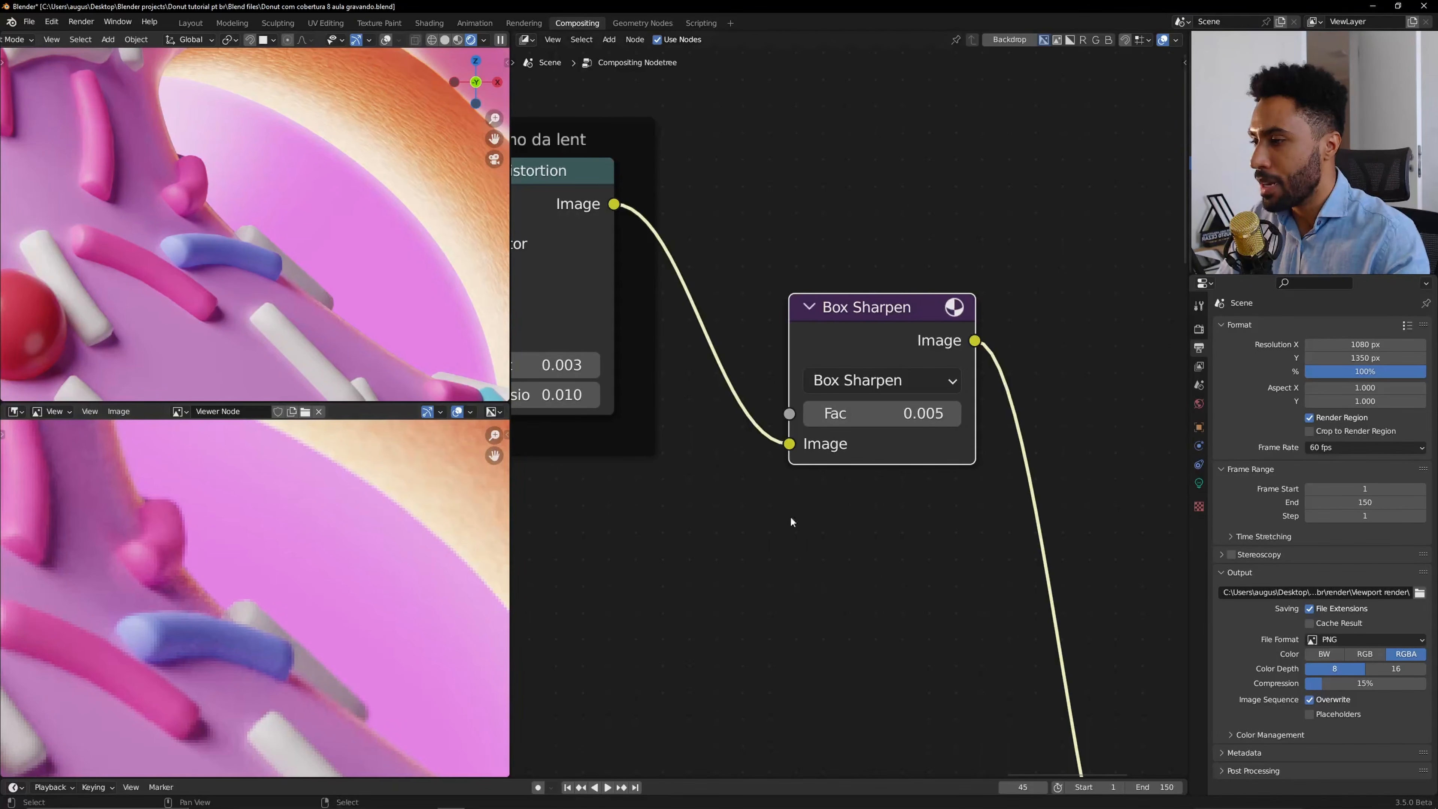
pyautogui.click(872, 413)
pyautogui.write('0.1')
pyautogui.press('Return')
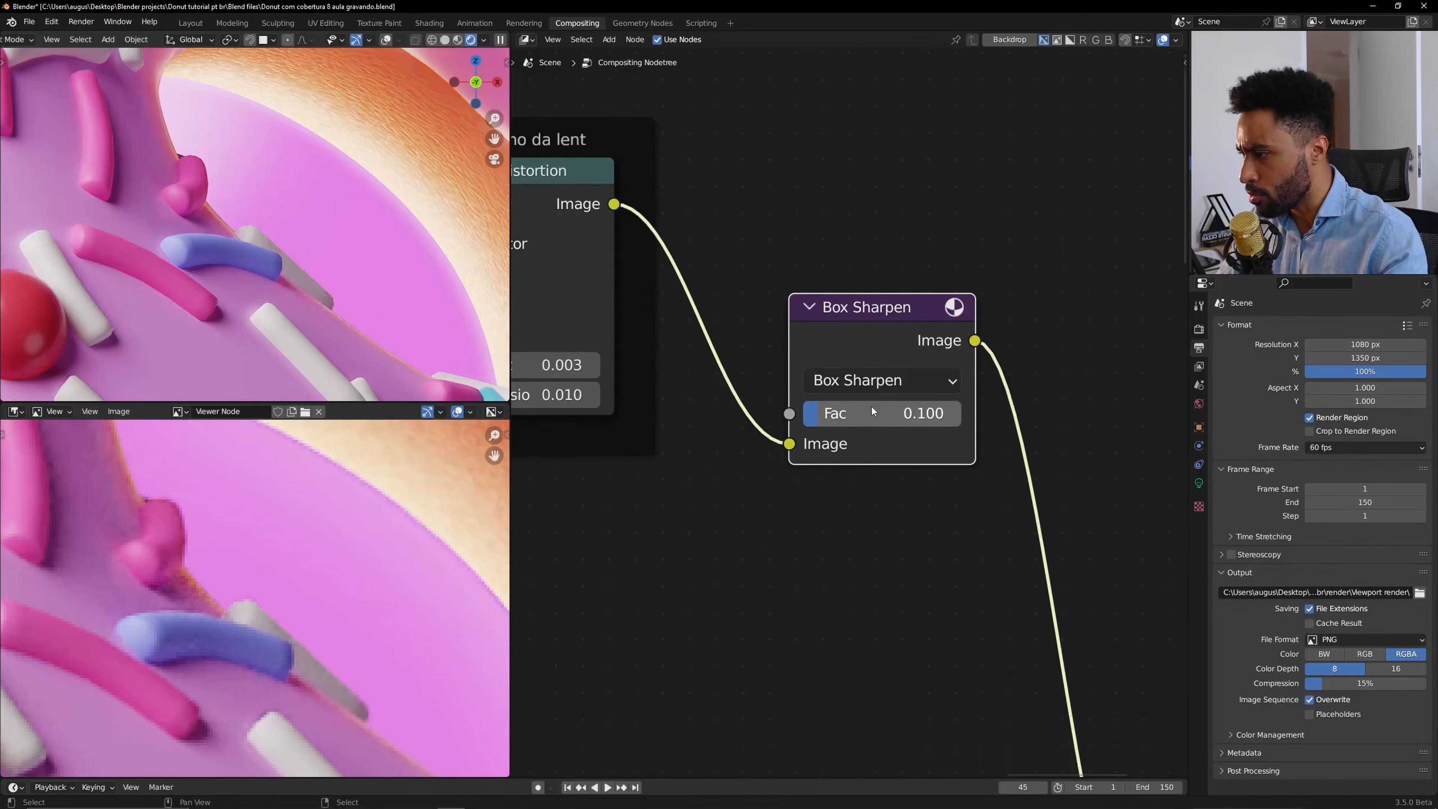
# Toggle the Box Sharpen node's mute off and on to compare the sharpening in the zoomed viewer.
pyautogui.moveTo(173, 646); pyautogui.dragTo(224, 724, button='middle')
pyautogui.scroll(6, 275, 547)
pyautogui.scroll(-4, 292, 640)
pyautogui.scroll(2, 214, 591)
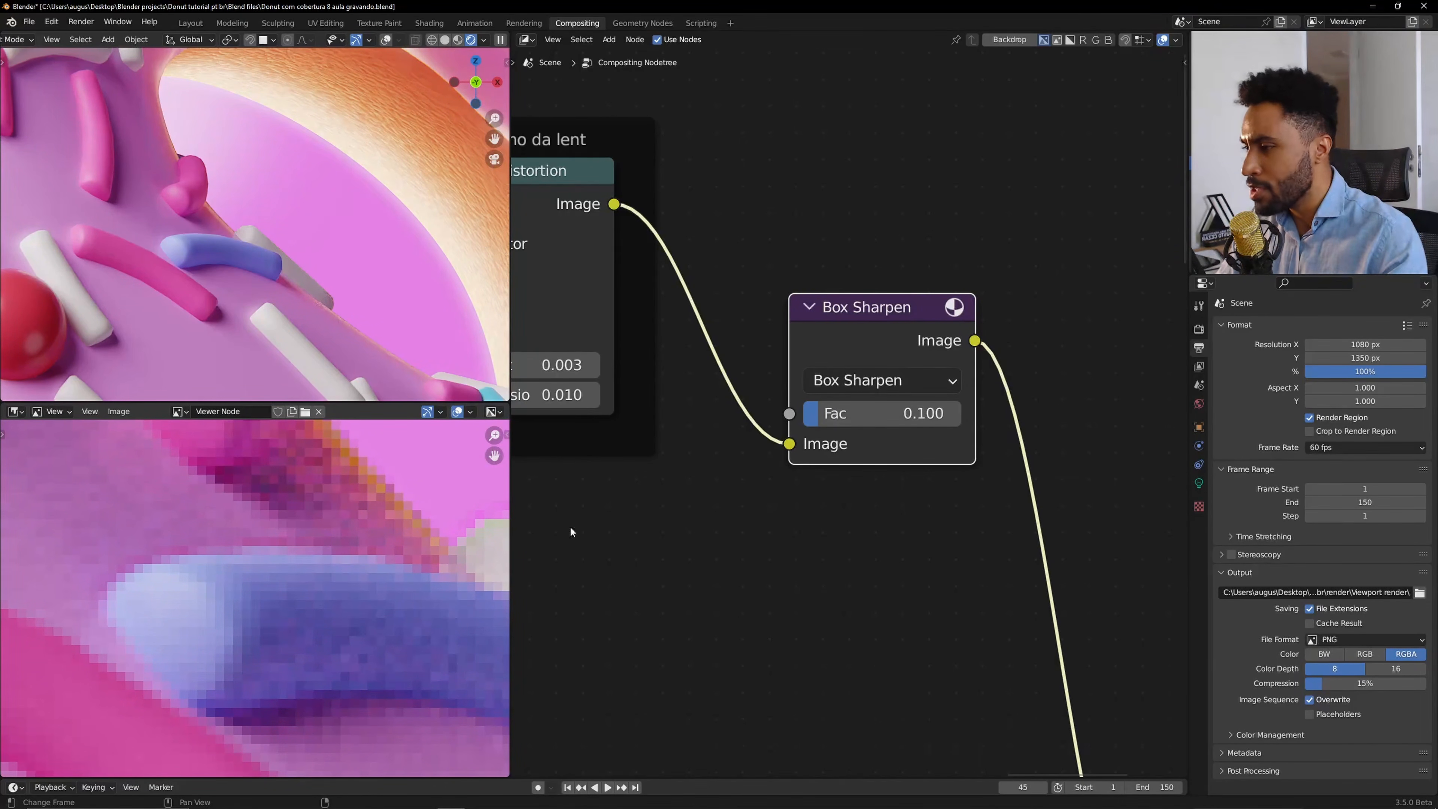
pyautogui.press('m')
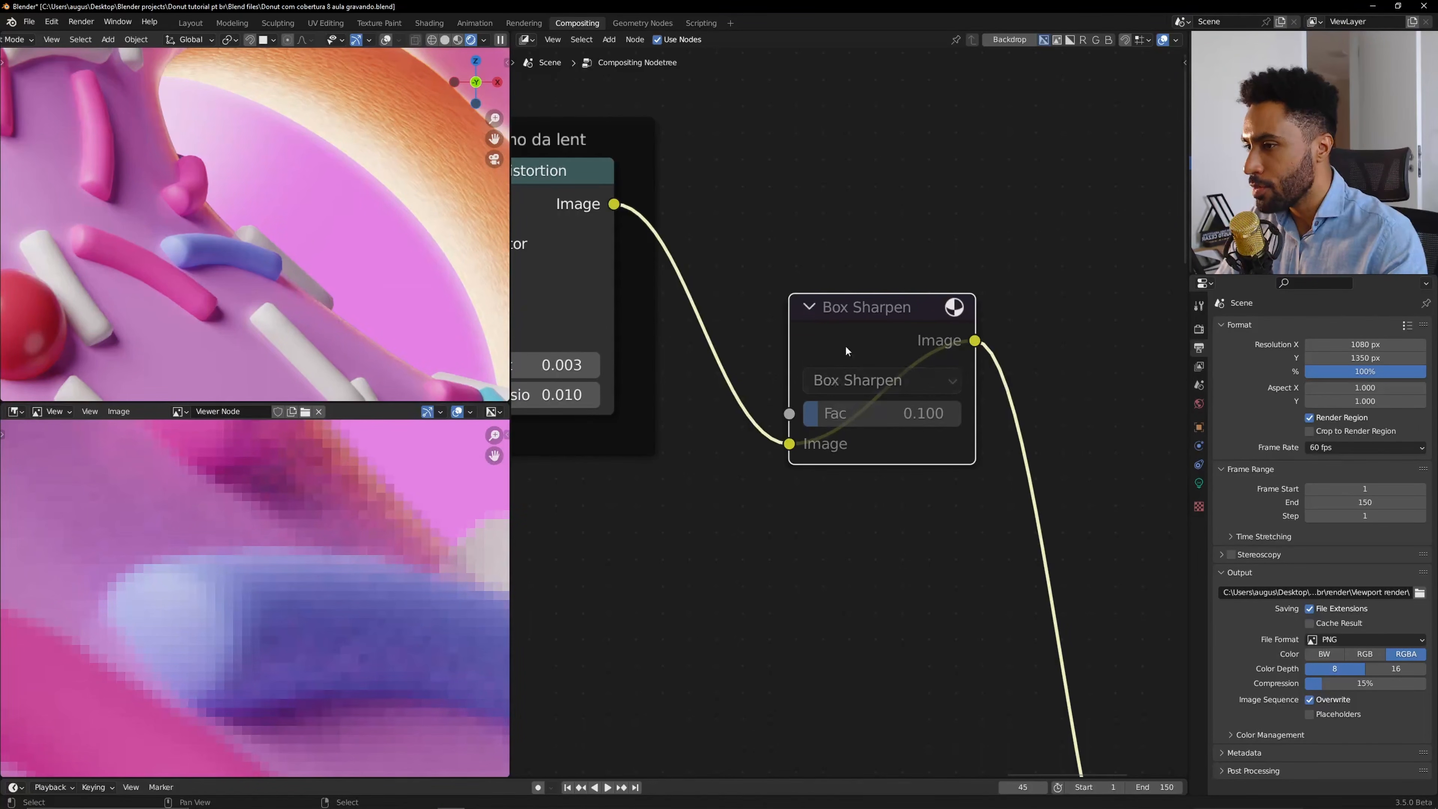
pyautogui.press('m')
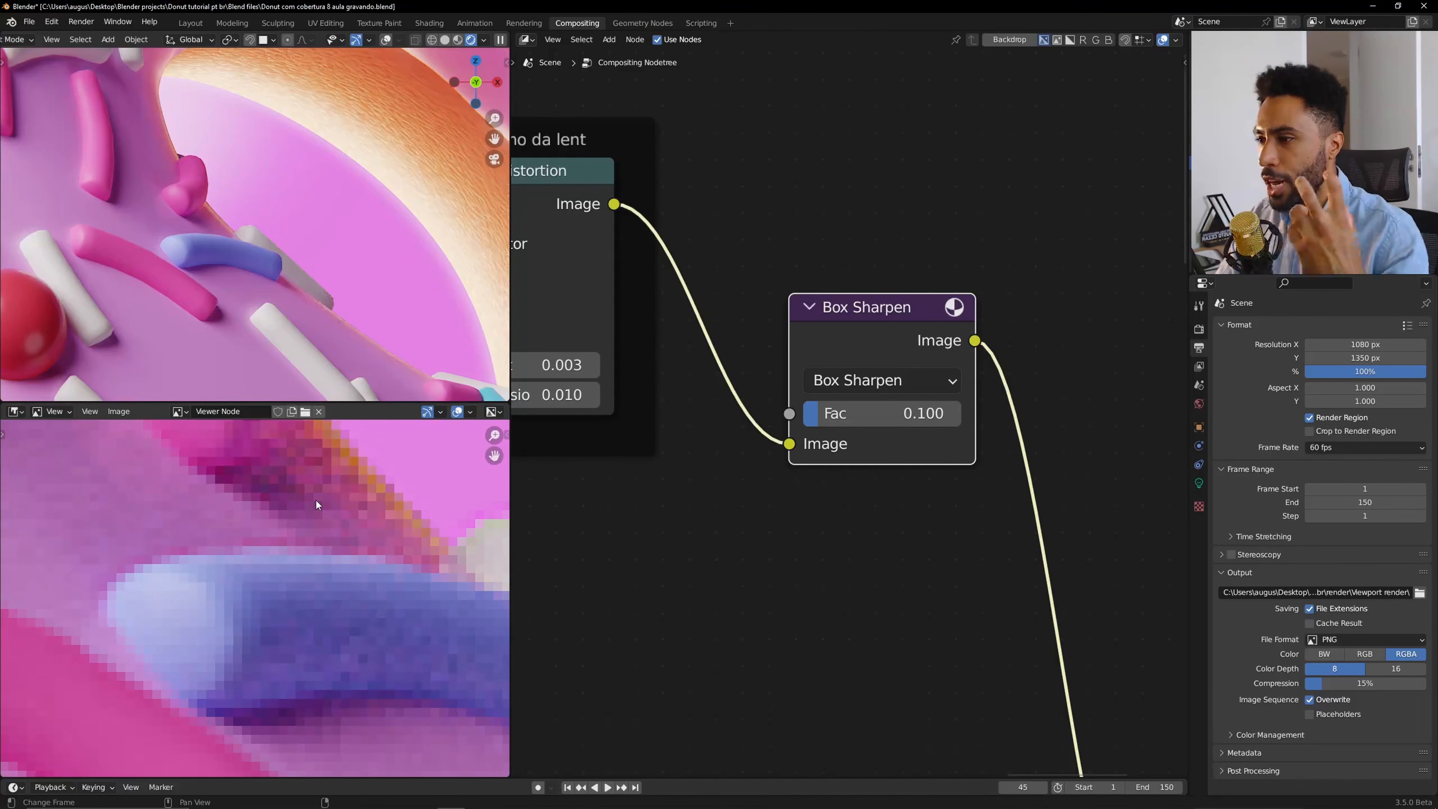
pyautogui.press('Home')
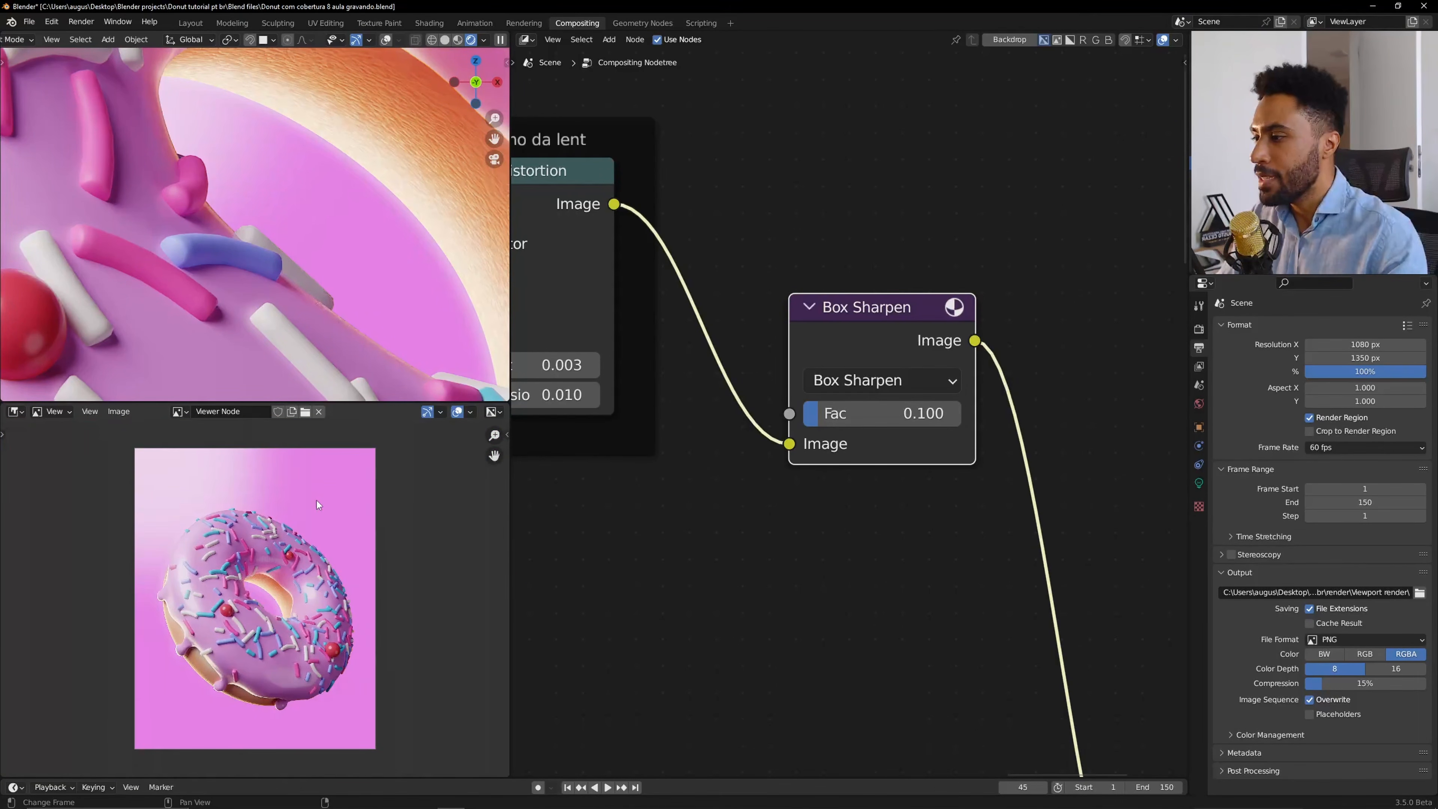
pyautogui.scroll(1, 318, 500)
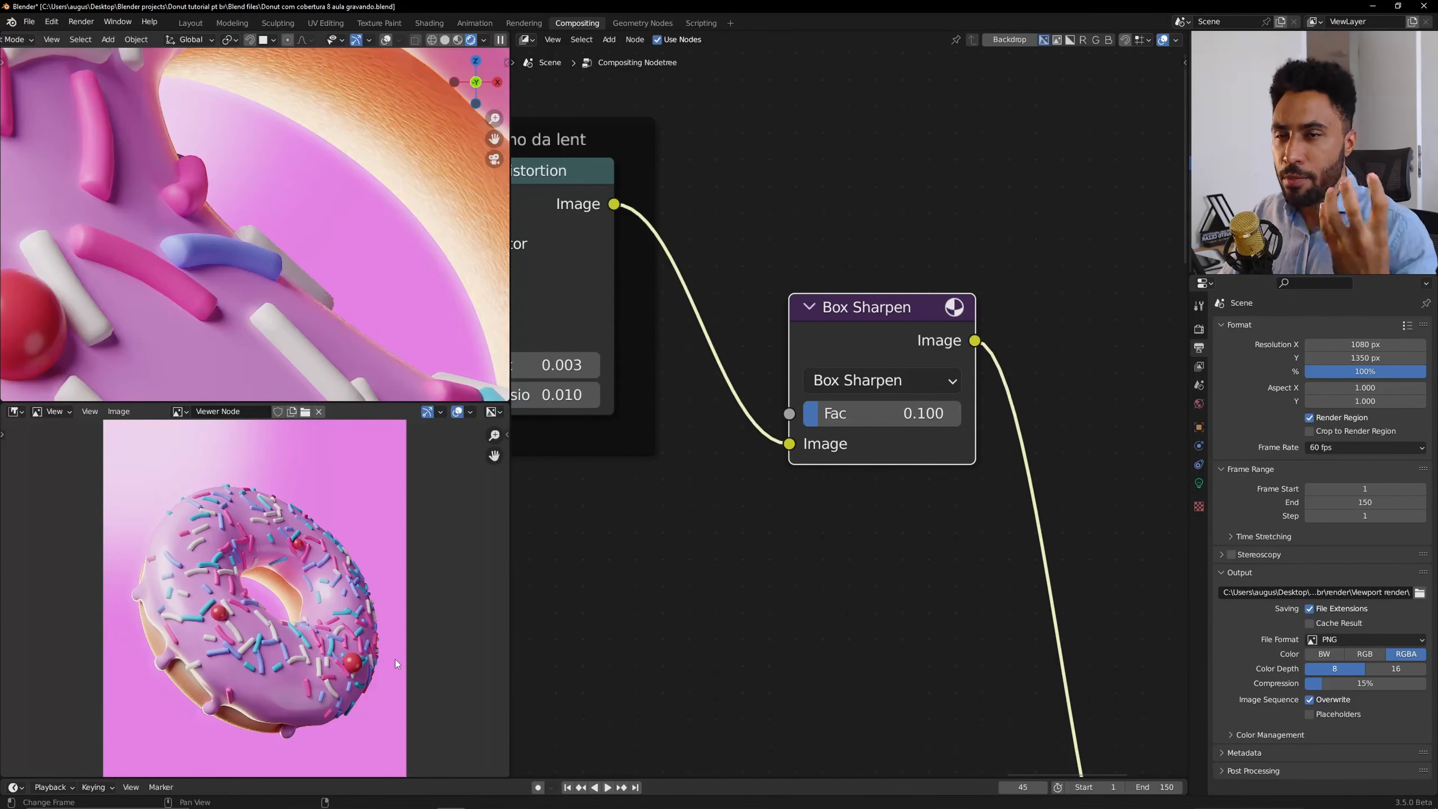
# Inspect the sharpened result in a maximized viewer, zooming in on the sprinkles along the donut's edge.
pyautogui.hotkey('ctrl', 'space')
pyautogui.press('Home')
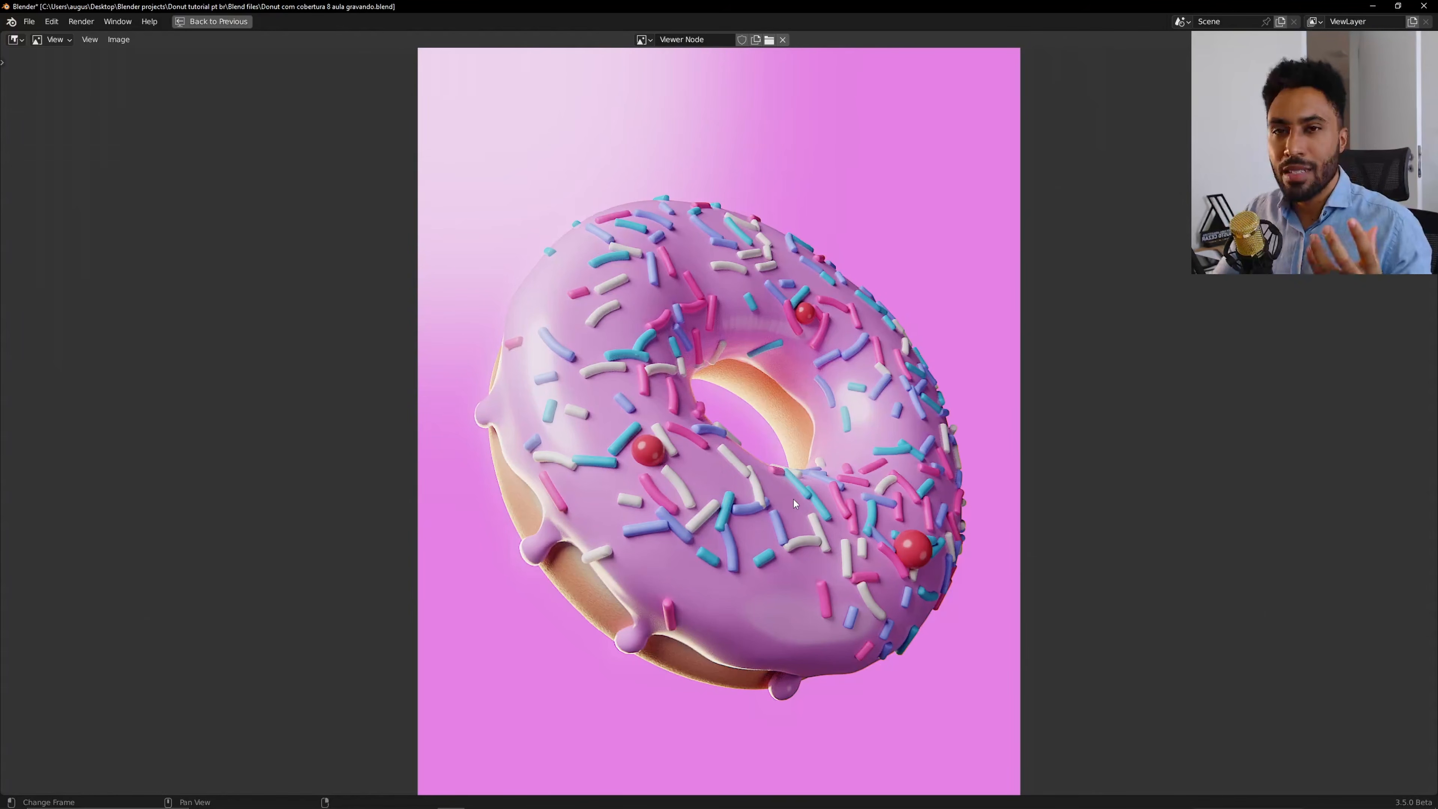
pyautogui.moveTo(794, 220); pyautogui.dragTo(690, 418, button='middle')
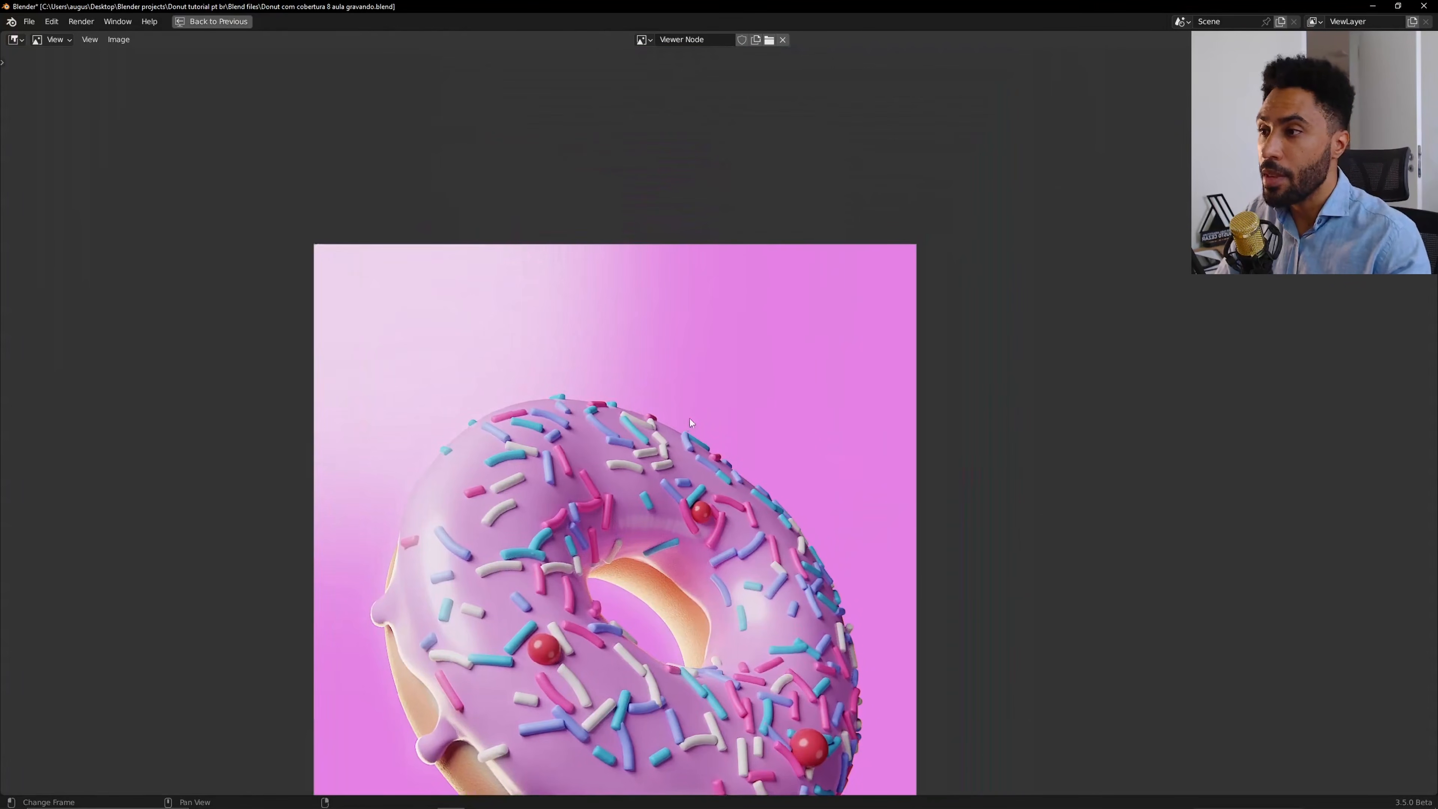
pyautogui.scroll(8, 690, 418)
pyautogui.scroll(3, 553, 454)
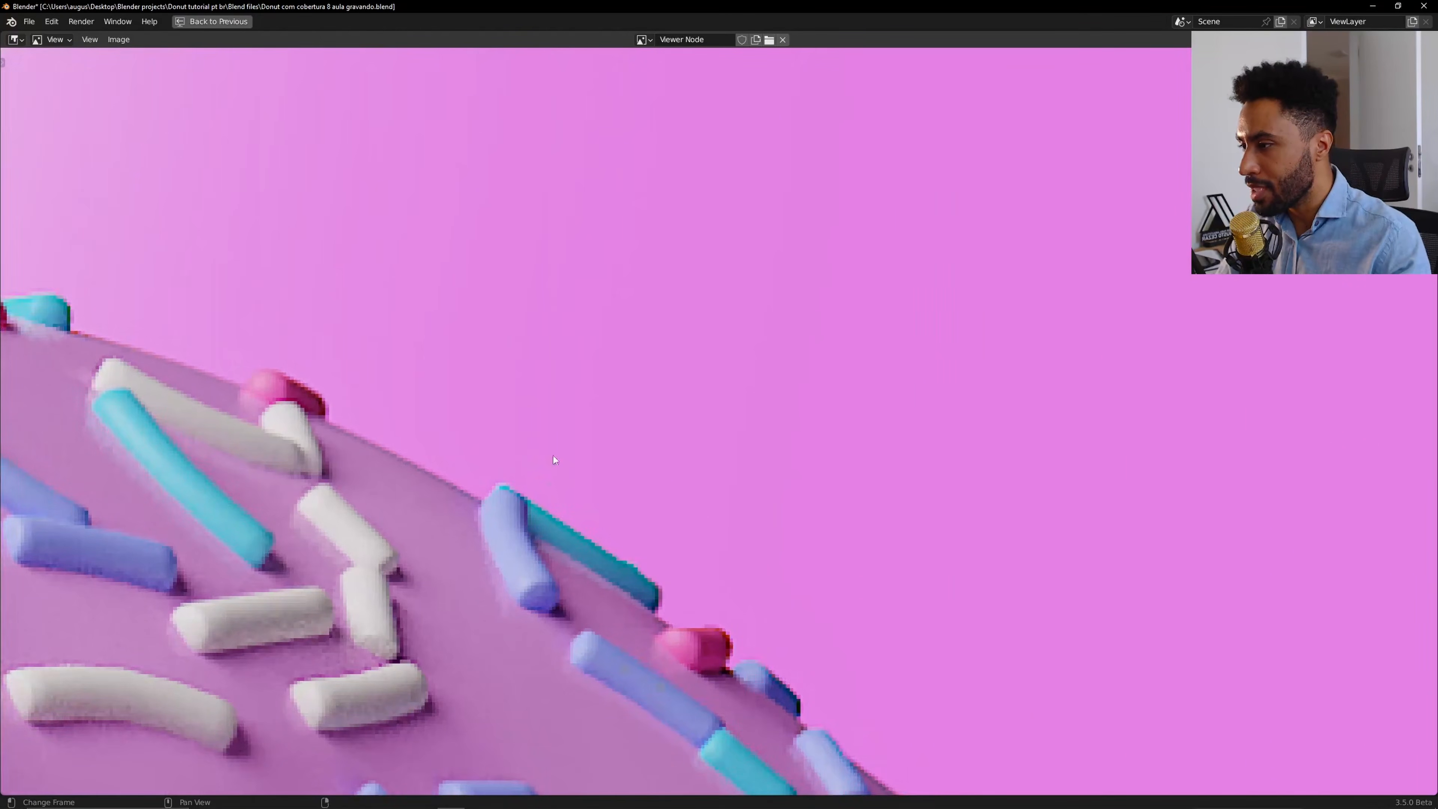
pyautogui.scroll(-4, 461, 400)
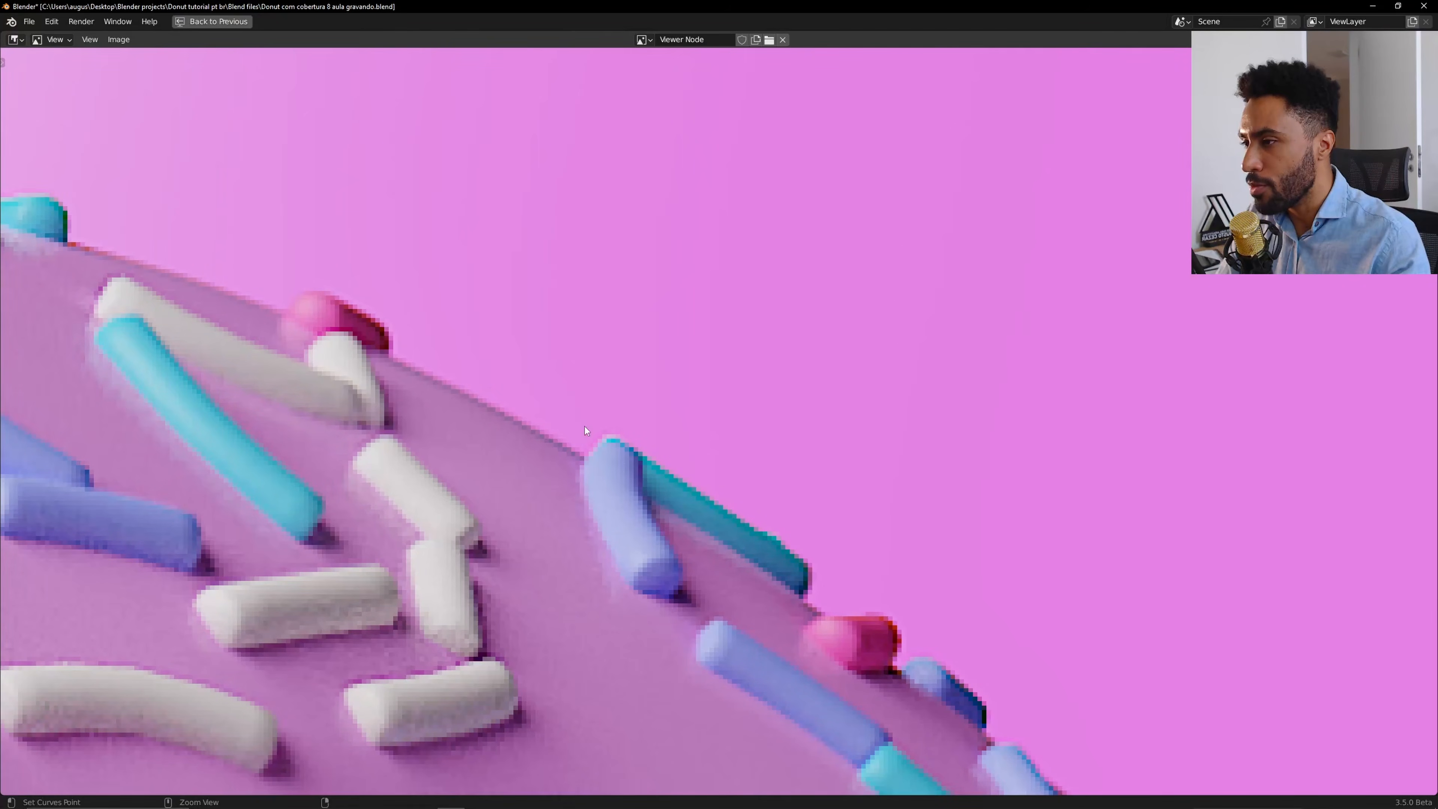
# Set the Box Sharpen Fac to 0.005.
pyautogui.hotkey('ctrl', 'space')
pyautogui.doubleClick(890, 419)
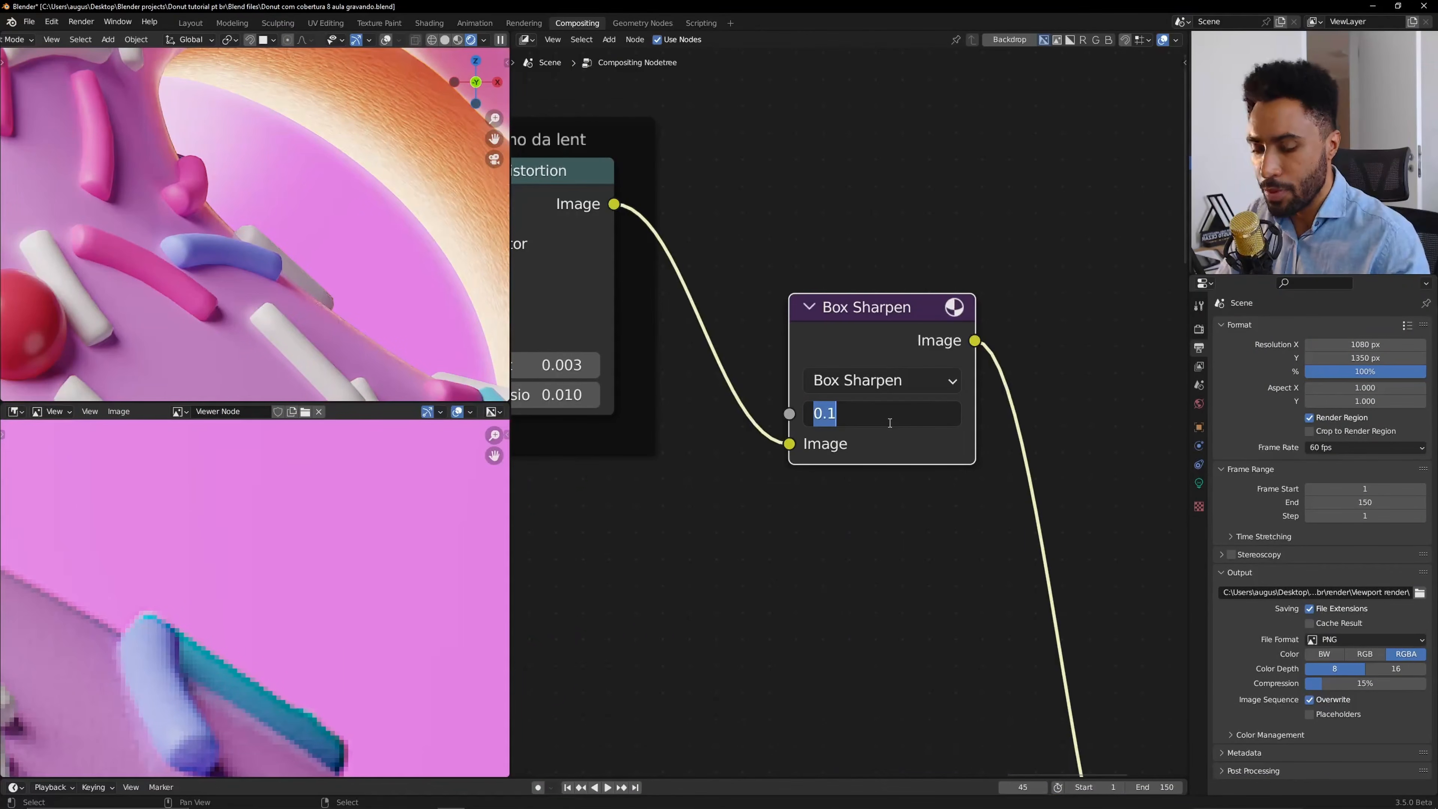
pyautogui.write('0.005')
pyautogui.press('Return')
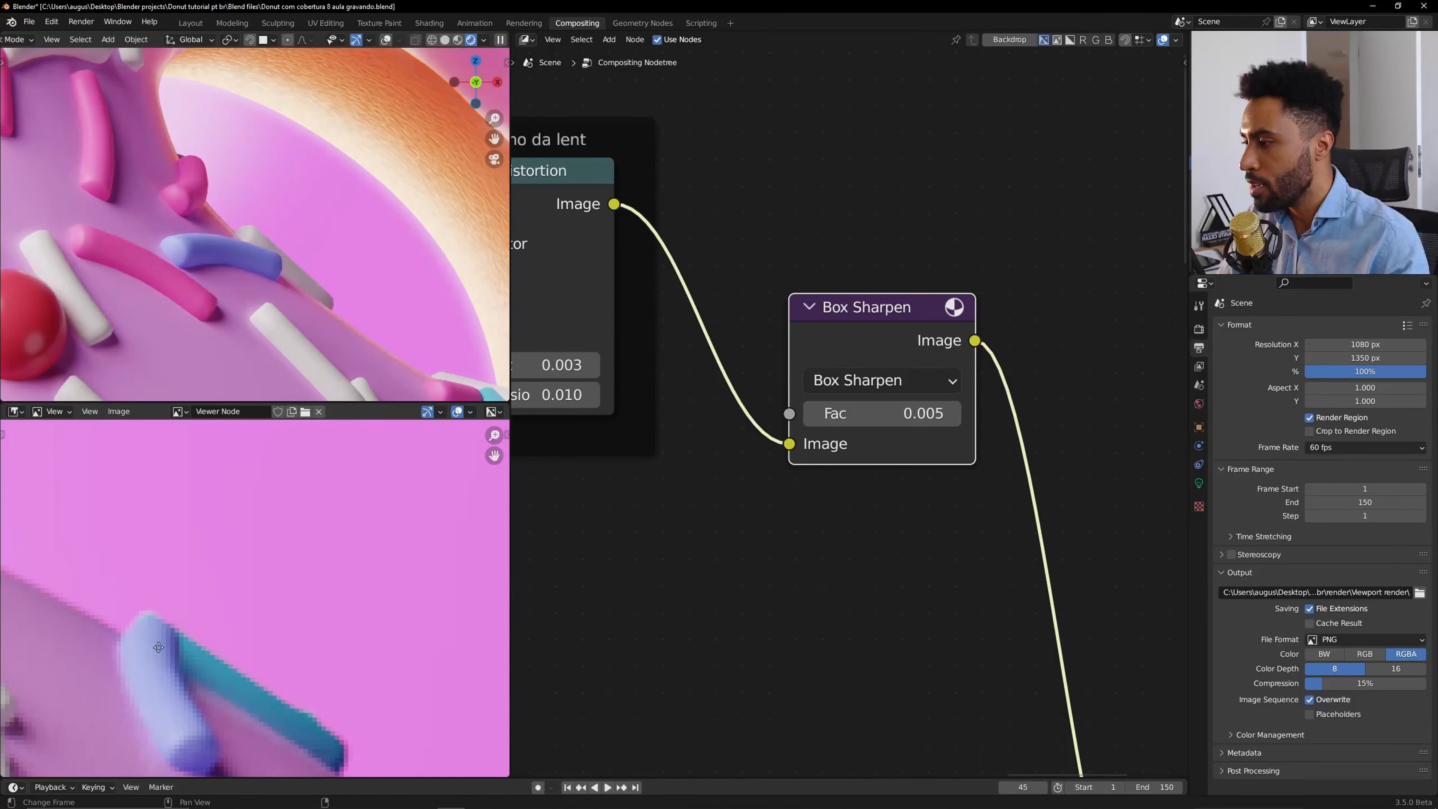
# Mute and unmute the Box Sharpen node to compare against the unsharpened image.
pyautogui.moveTo(154, 643); pyautogui.dragTo(303, 600, button='middle')
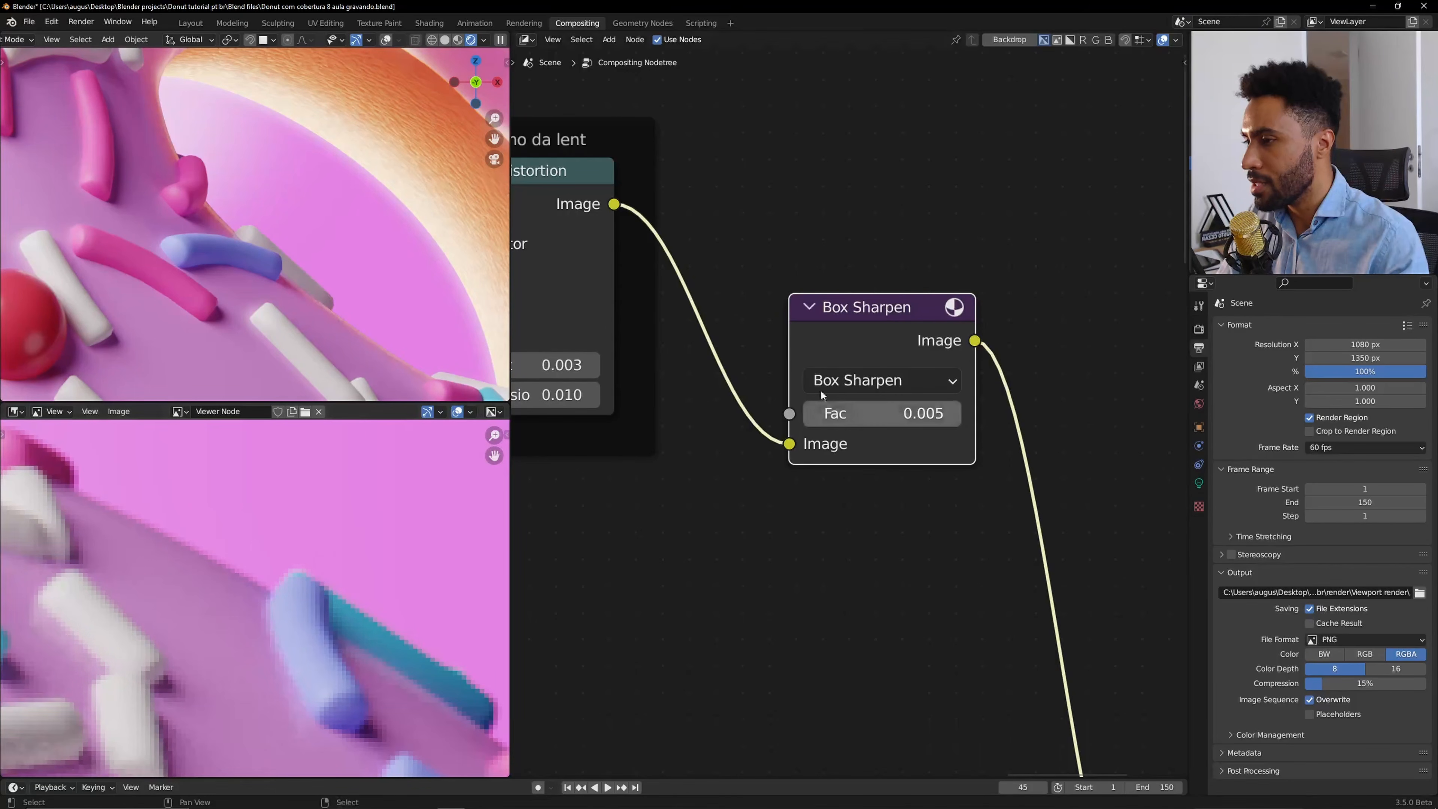
pyautogui.press('m')
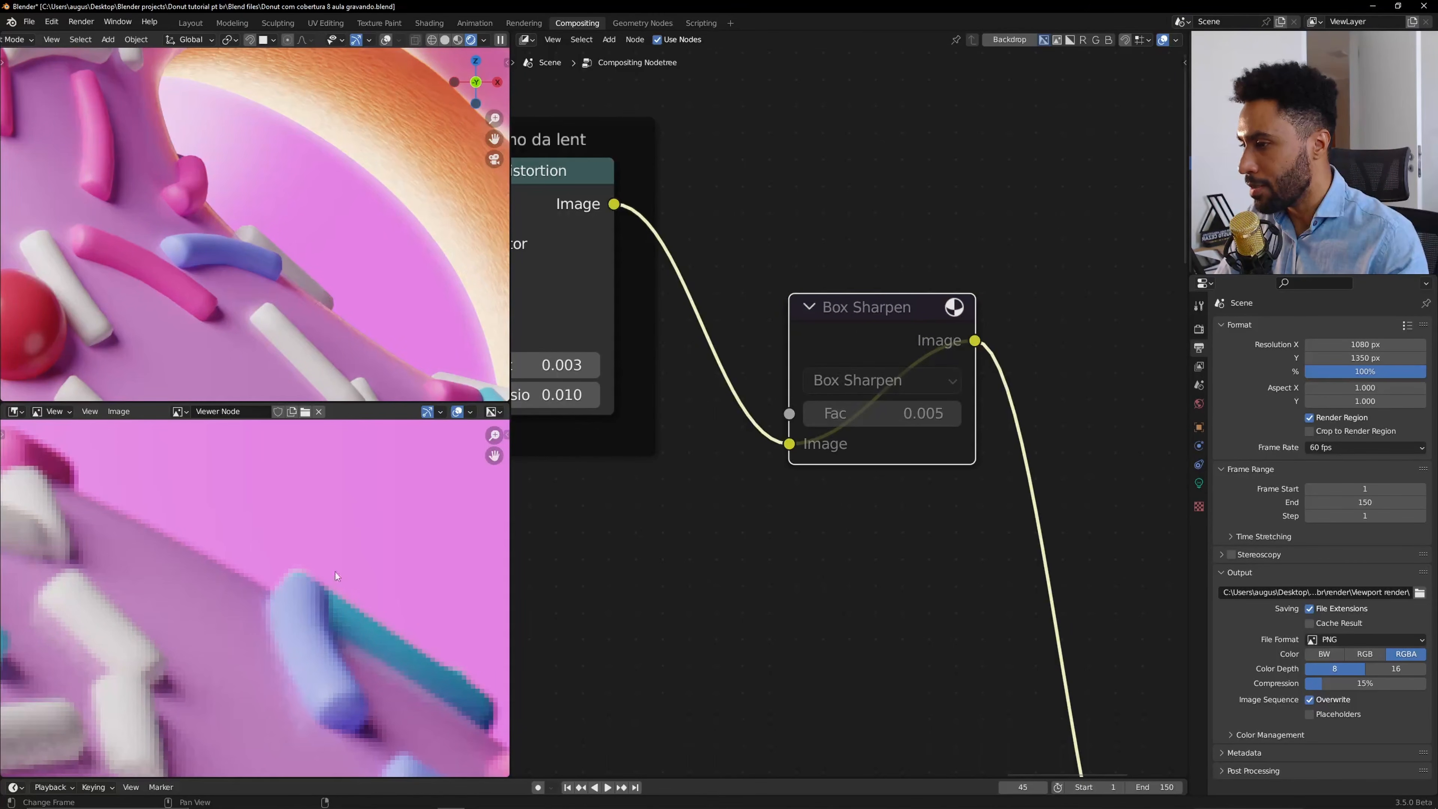
pyautogui.click(782, 327)
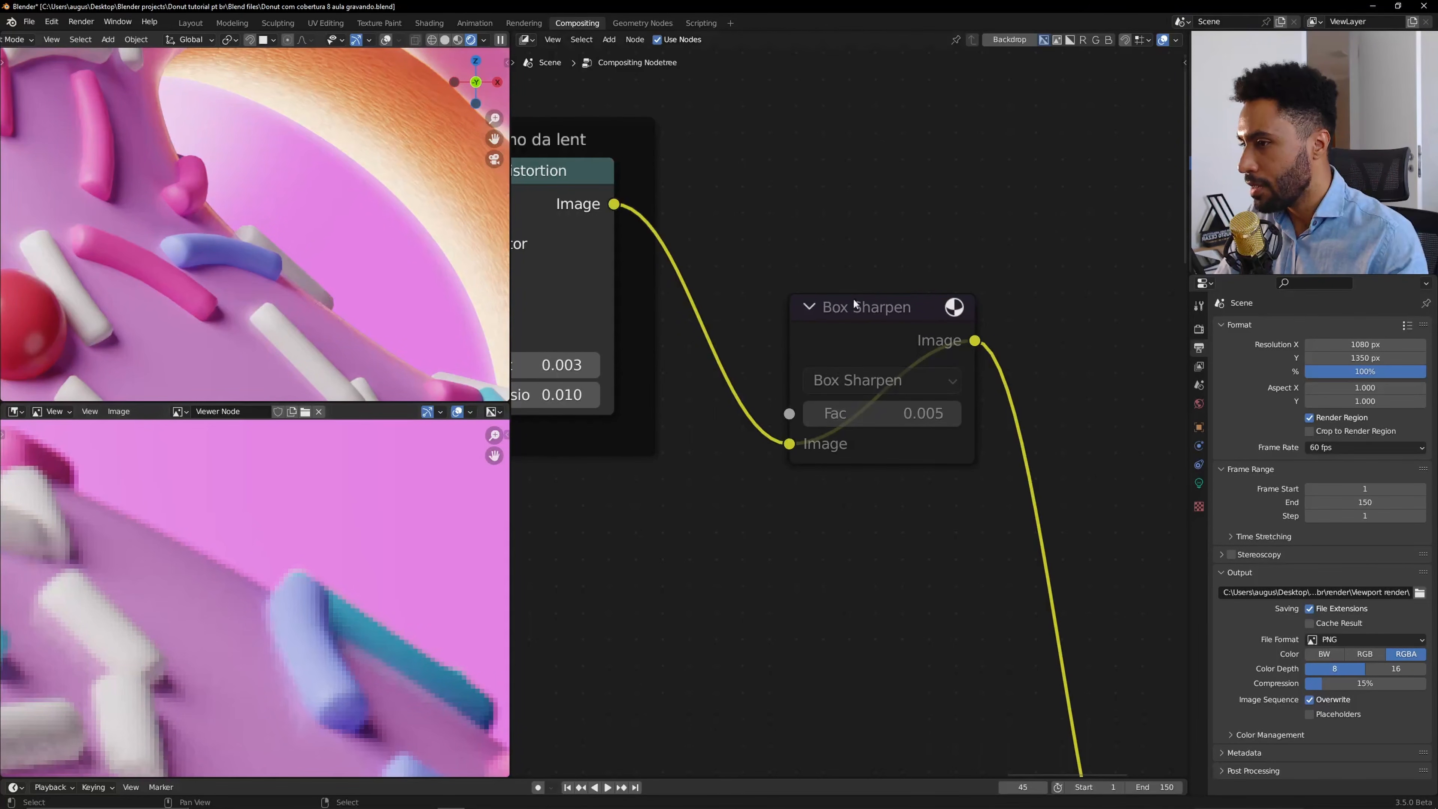
pyautogui.click(856, 314)
pyautogui.press('m')
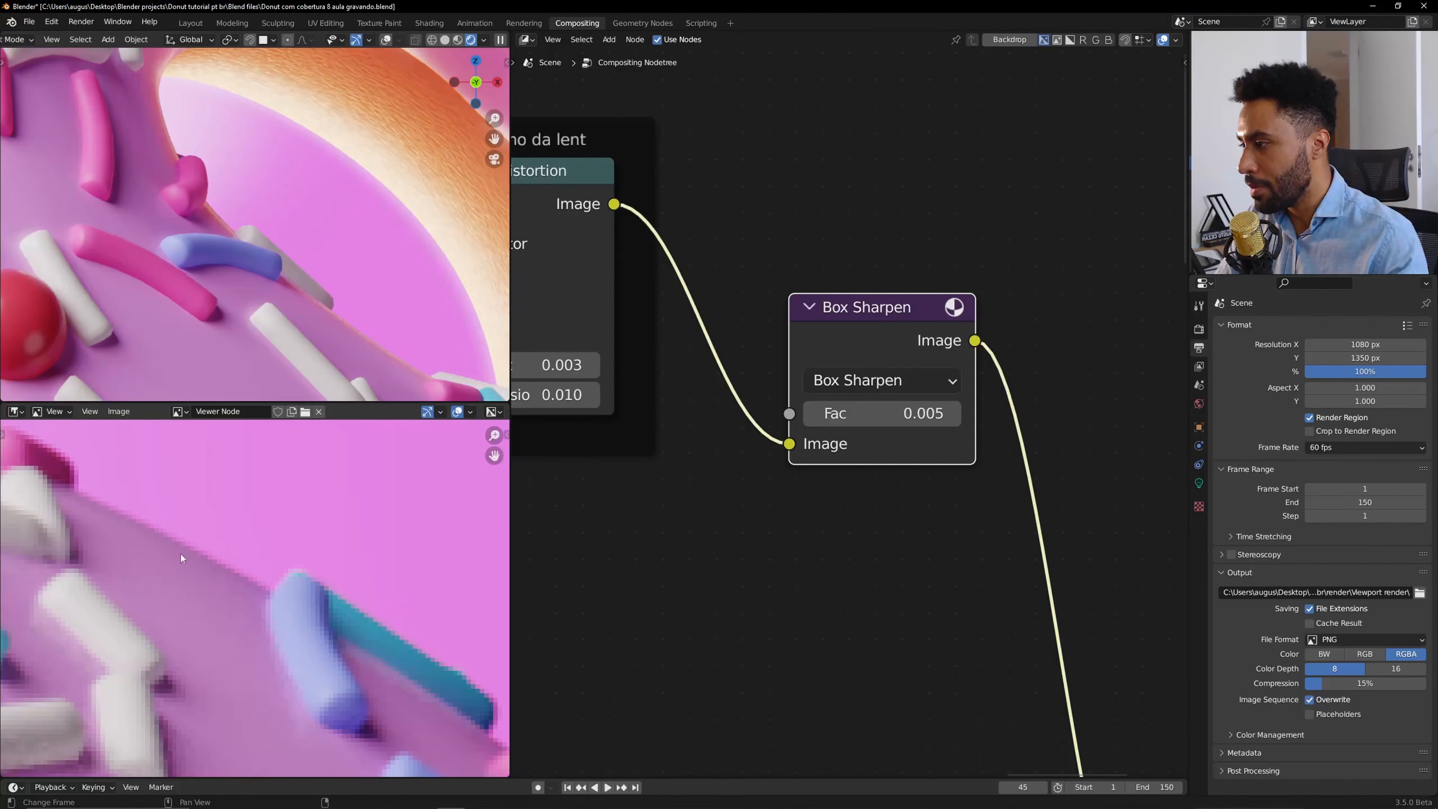
# Set the Box Sharpen Fac to 0.008.
pyautogui.click(901, 414)
pyautogui.write('.008')
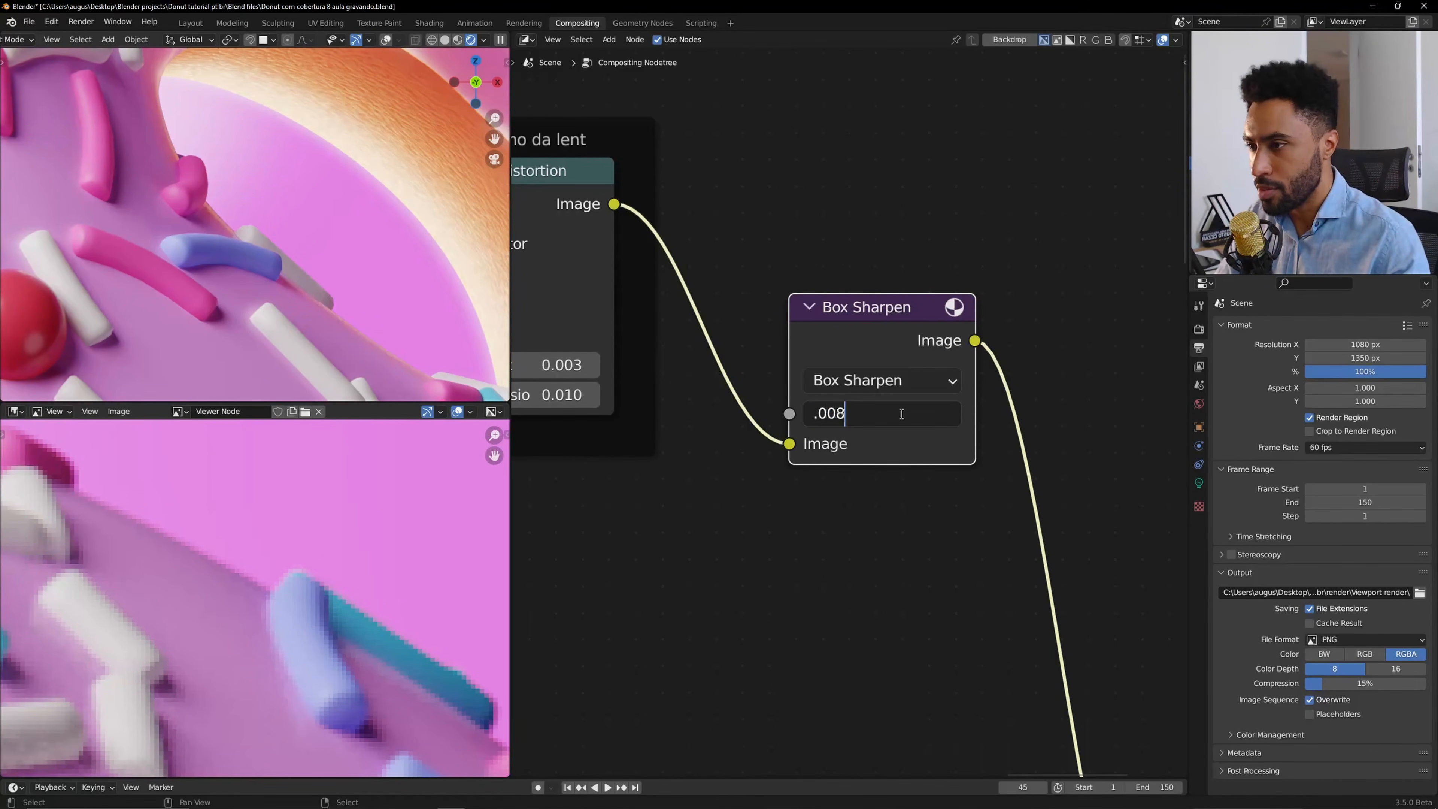
pyautogui.press('Return')
pyautogui.scroll(-6, 297, 661)
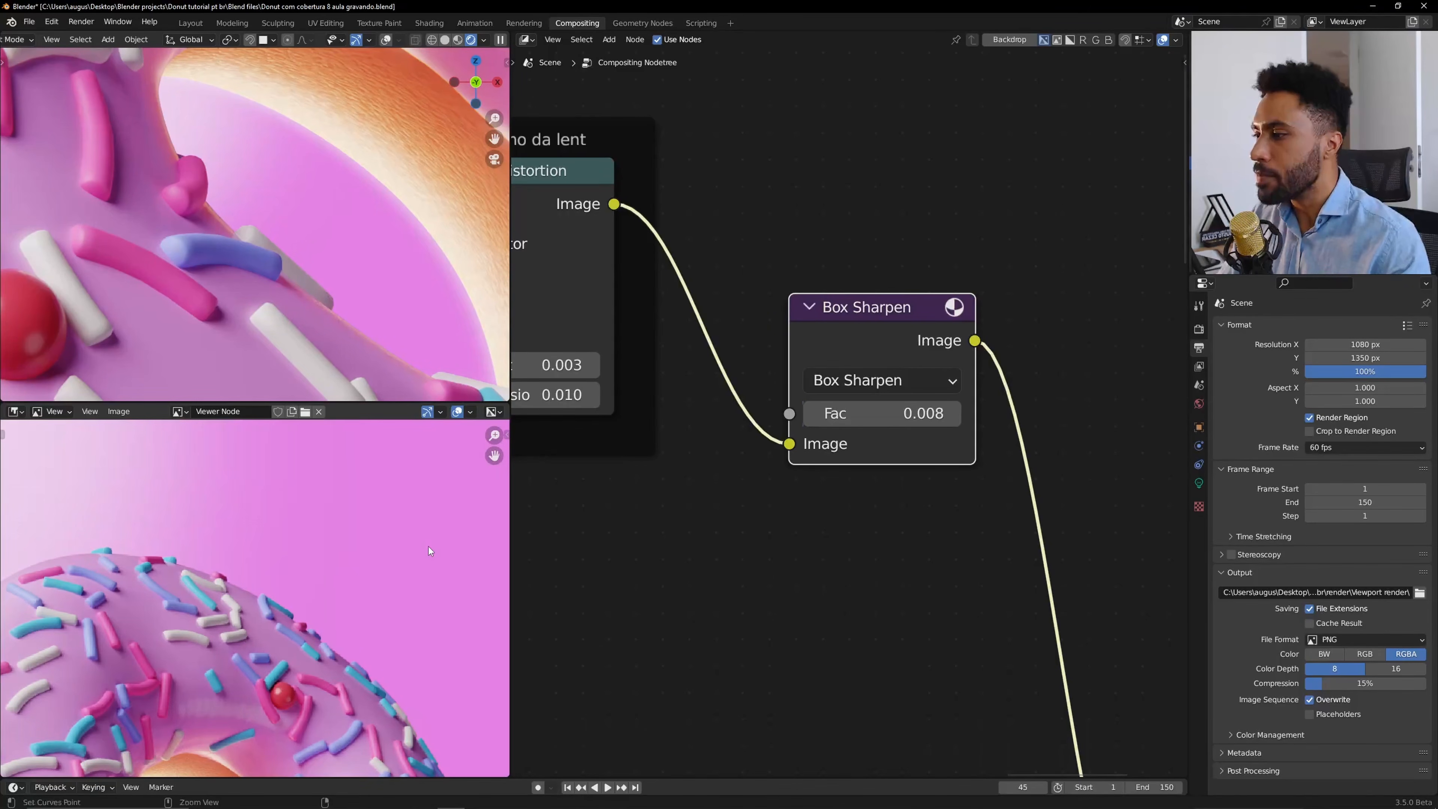
# Review the finished sharpened composite in the maximized viewer and zoom out the node editor to see the entire compositing tree.
pyautogui.hotkey('ctrl', 'space')
pyautogui.scroll(-3, 866, 463)
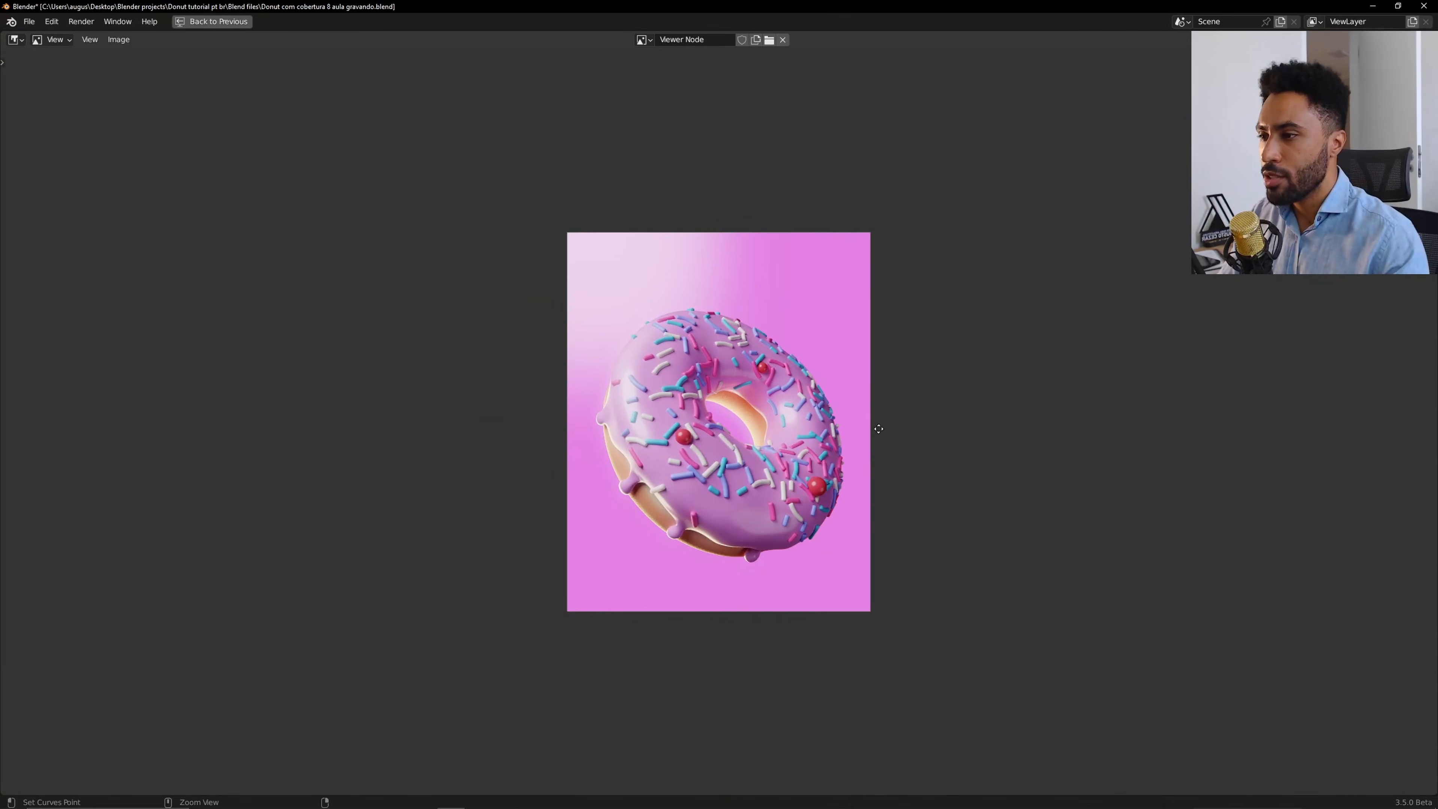
pyautogui.scroll(3, 893, 320)
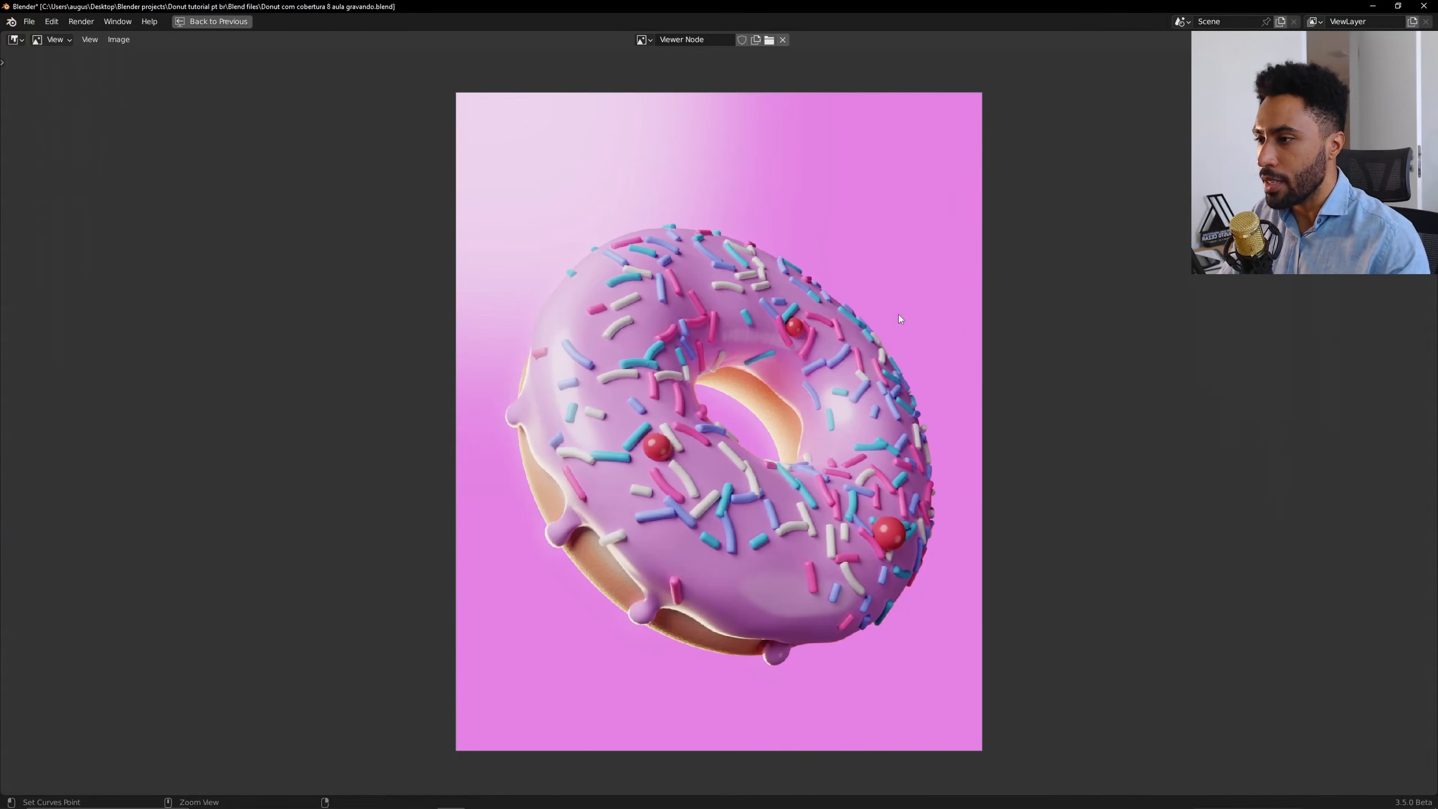
pyautogui.hotkey('ctrl', 'space')
pyautogui.moveTo(732, 289); pyautogui.dragTo(847, 510)
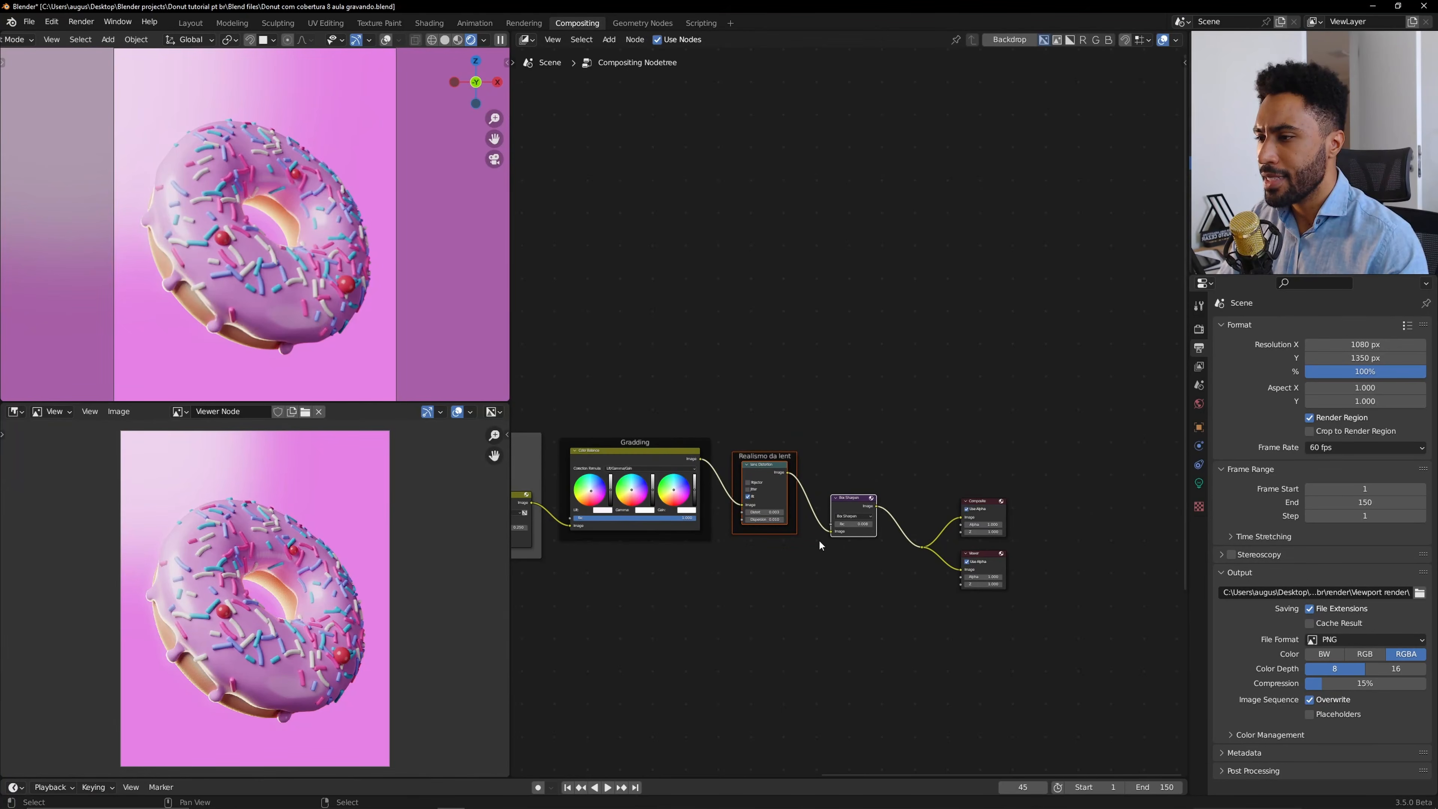
pyautogui.scroll(-5, 747, 598)
pyautogui.moveTo(742, 601); pyautogui.dragTo(969, 480, button='middle')
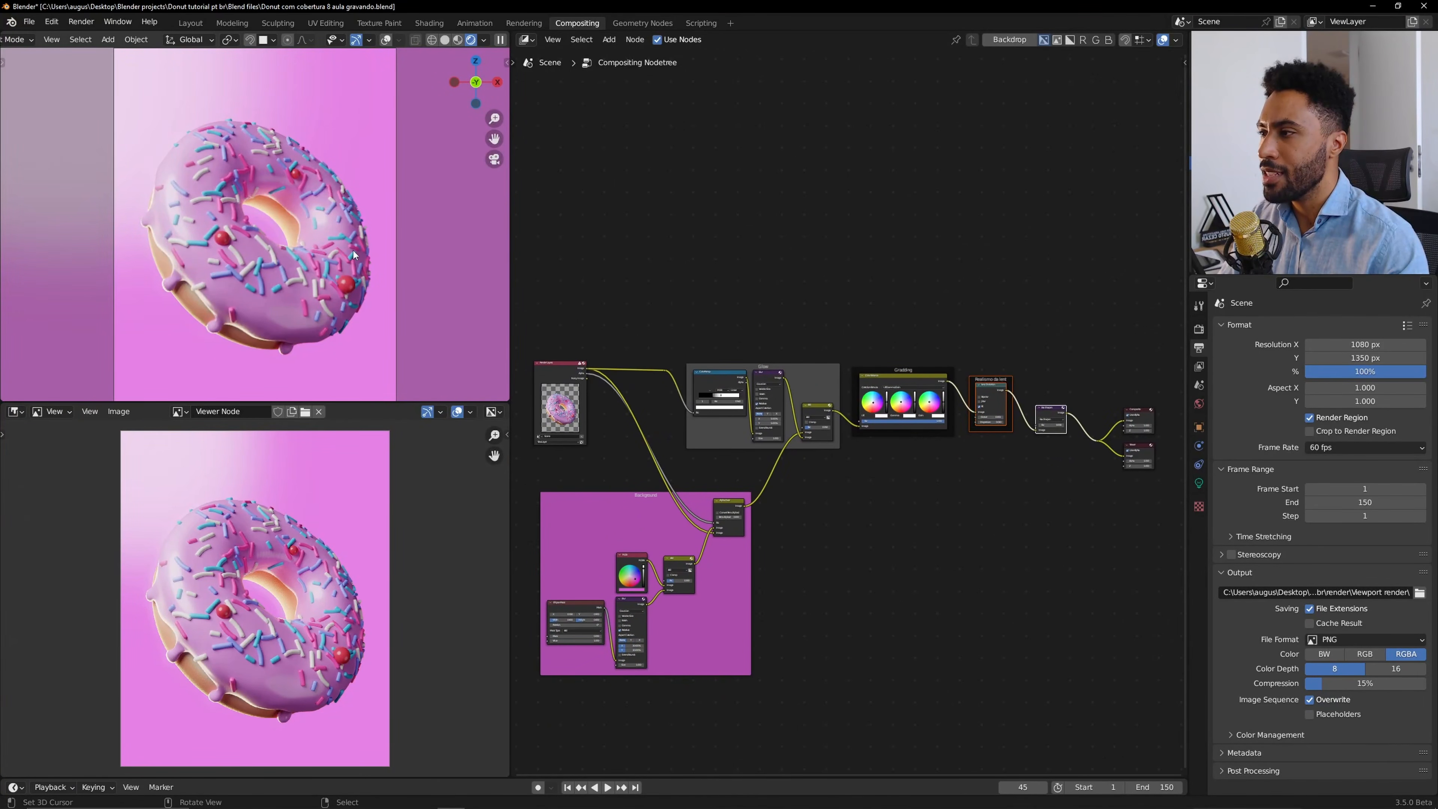
pyautogui.moveTo(353, 251)
pyautogui.mouseDown(button='middle')
pyautogui.moveTo(325, 324)
pyautogui.moveTo(329, 196)
pyautogui.moveTo(363, 258)
pyautogui.mouseUp(button='middle')
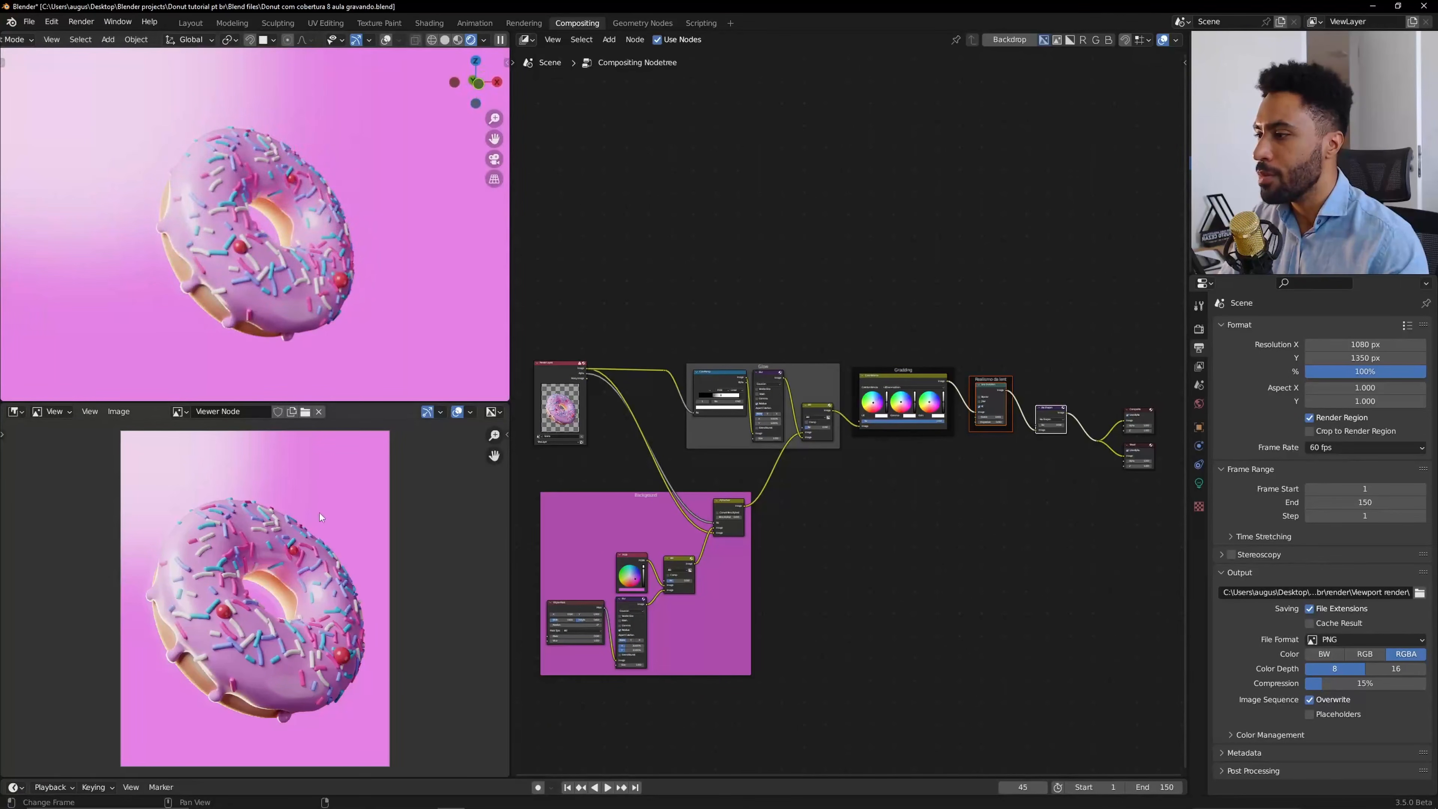
pyautogui.press('KP_0')
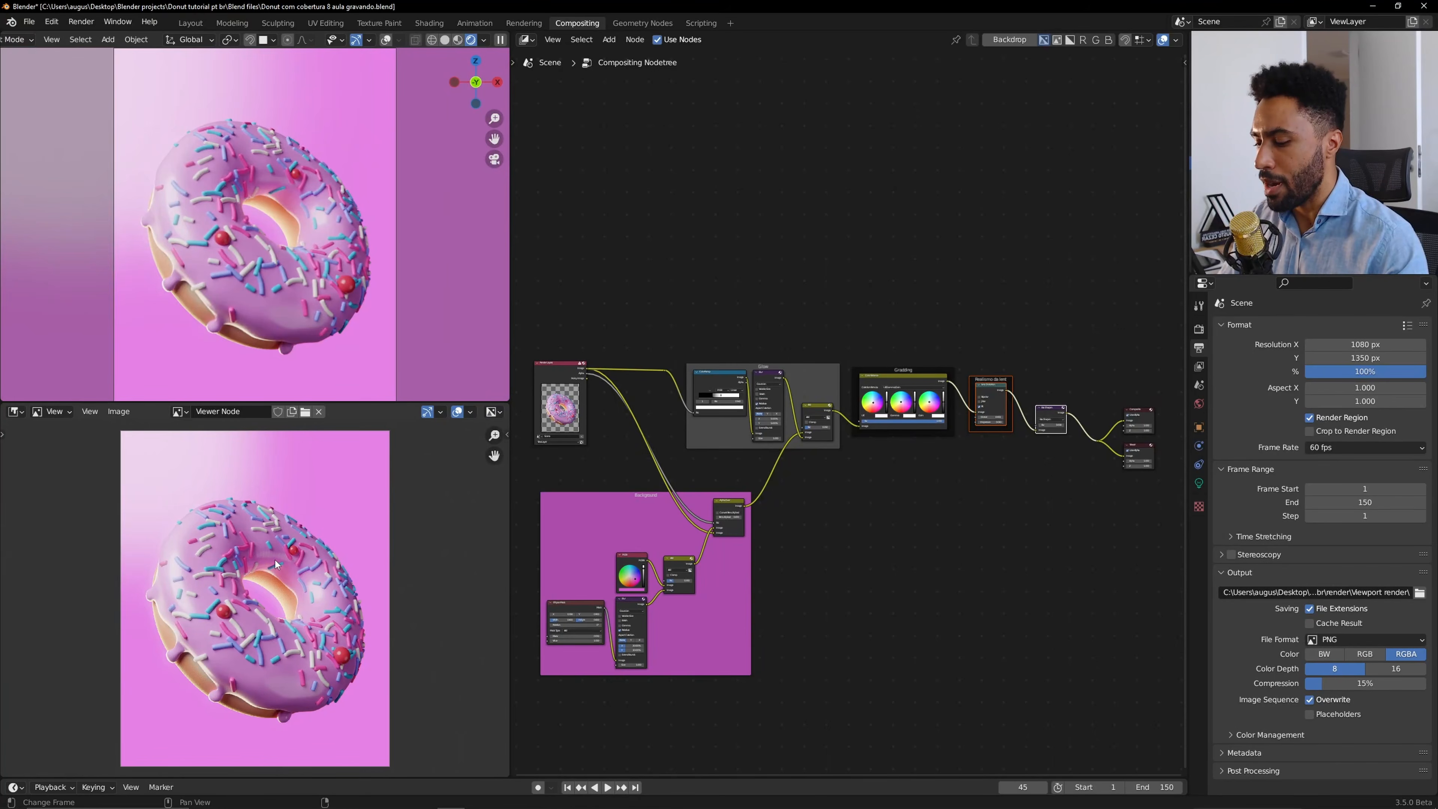
pyautogui.press('n')
pyautogui.press('n')
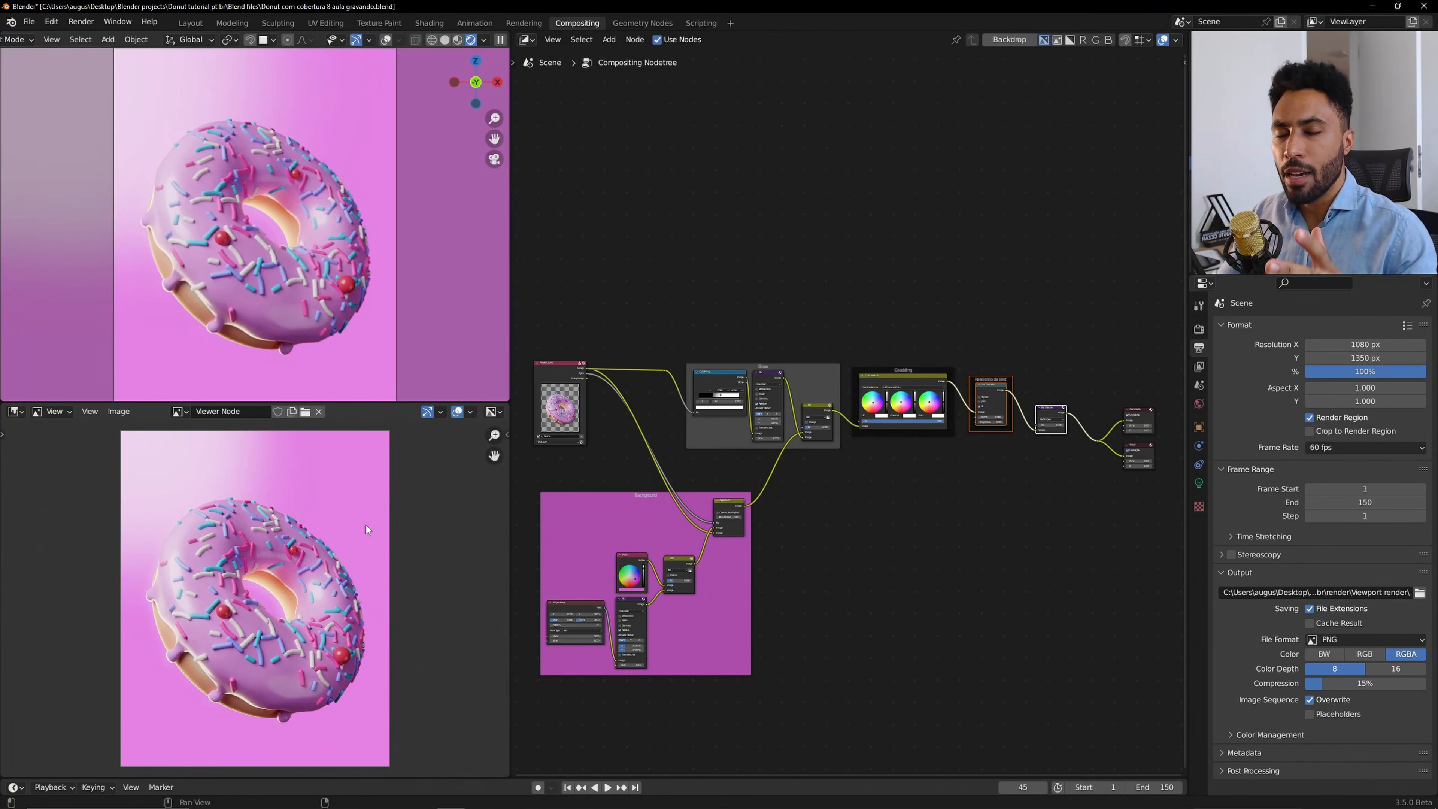